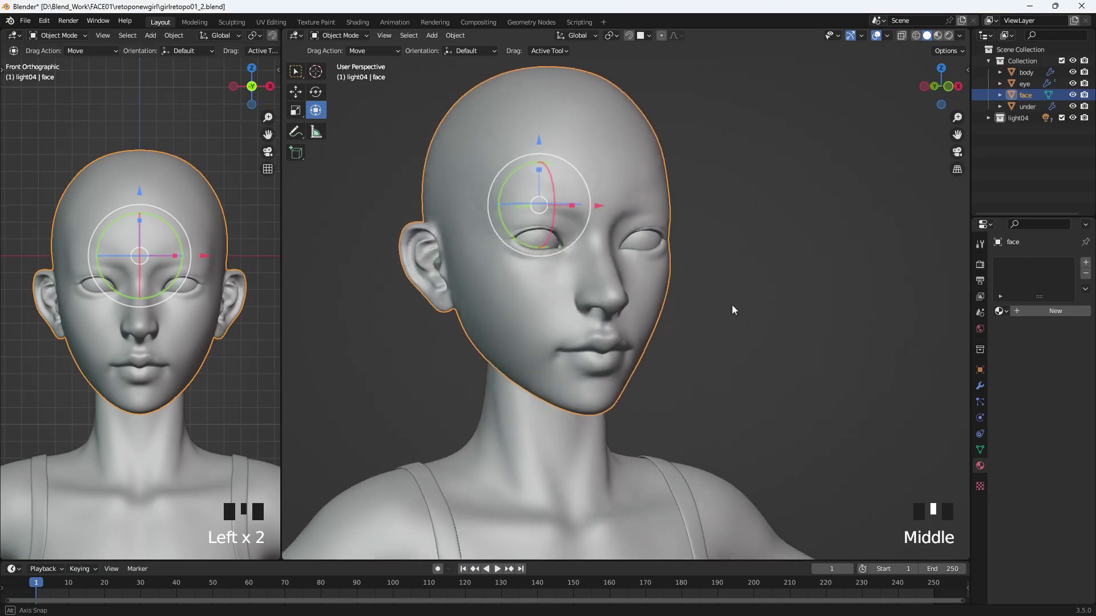
- Examine the character's face and body meshes from several angles and distances
{"action": "scroll", "coordinate": [672, 312], "scroll_direction": "down", "scroll_amount": 2}
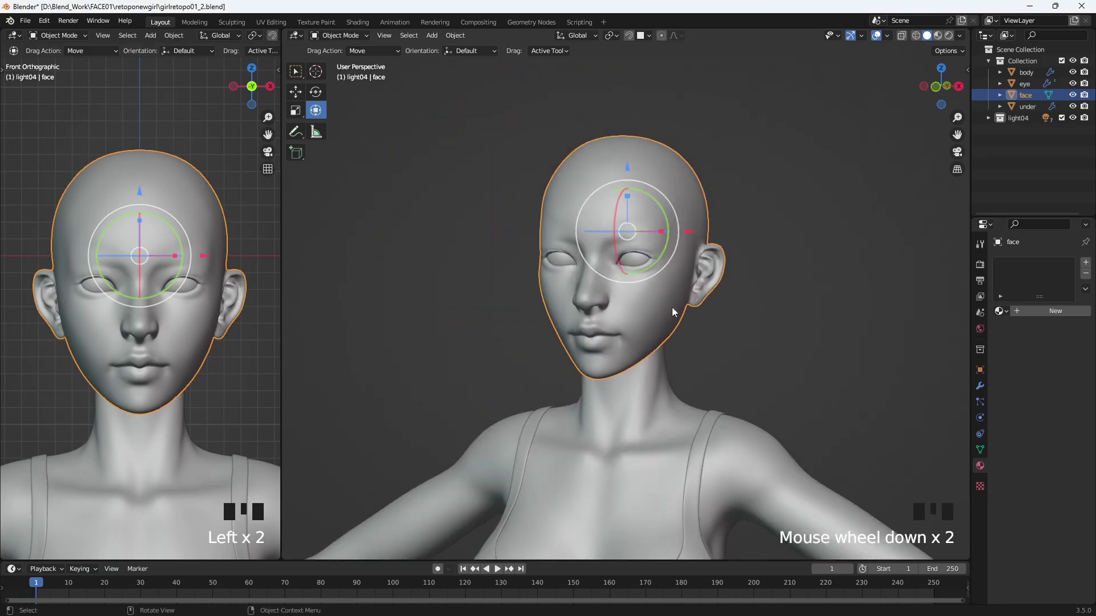
{"action": "left_click", "coordinate": [645, 405]}
{"action": "scroll", "coordinate": [645, 406], "scroll_direction": "down", "scroll_amount": 11}
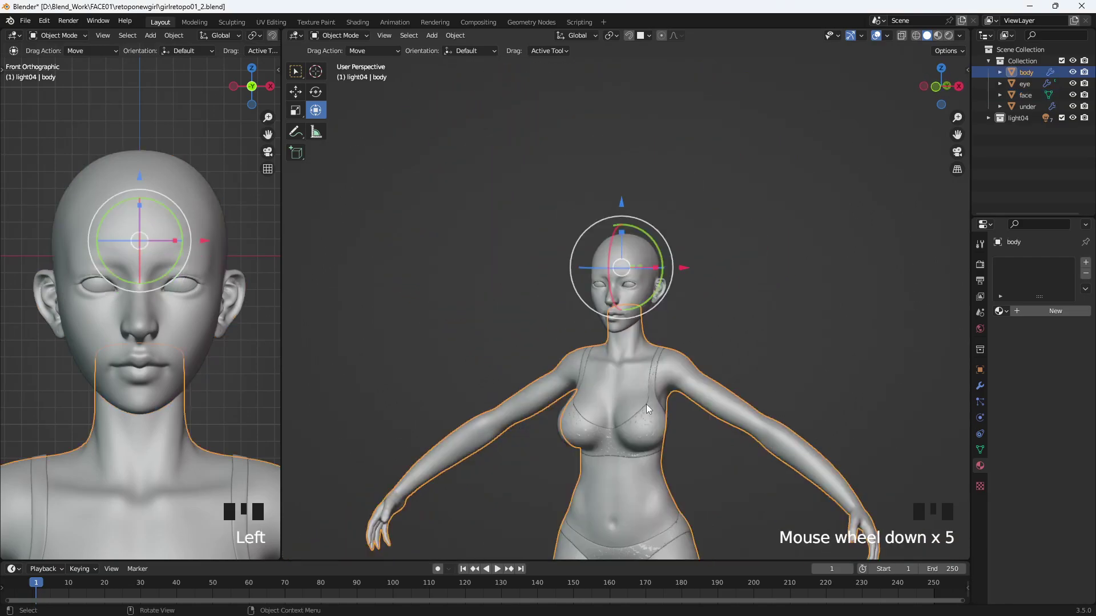
{"action": "scroll", "coordinate": [646, 405], "scroll_direction": "up", "scroll_amount": 13}
{"action": "left_click", "coordinate": [701, 187]}
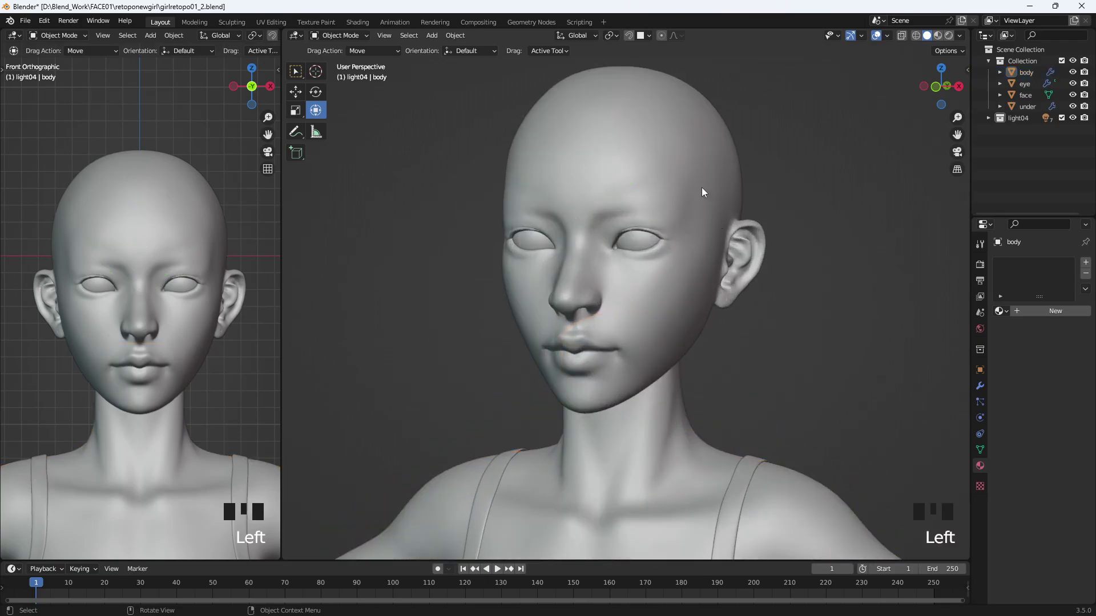
{"action": "left_click", "coordinate": [666, 272]}
{"action": "middle_click_drag", "start_coordinate": [666, 272], "coordinate": [679, 323]}
{"action": "left_click", "coordinate": [882, 173]}
{"action": "left_click", "coordinate": [564, 195]}
{"action": "left_click", "coordinate": [638, 260]}
{"action": "key", "text": "ctrl+z"}
{"action": "key", "text": "ctrl+z"}
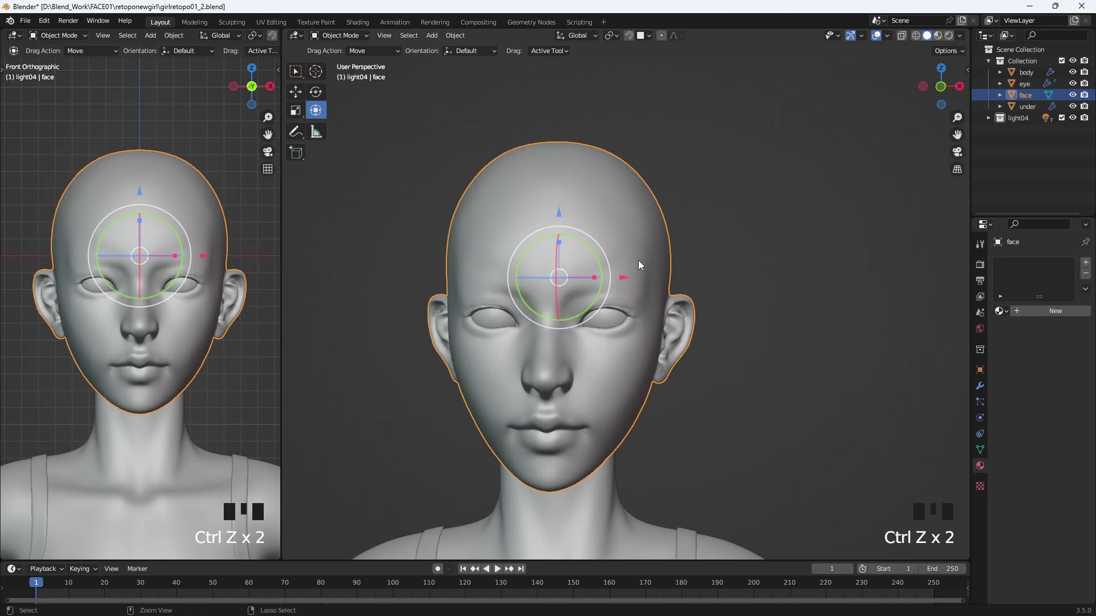
{"action": "left_click", "coordinate": [638, 259]}
{"action": "left_click", "coordinate": [755, 279]}
{"action": "middle_click_drag", "start_coordinate": [618, 280], "coordinate": [653, 235], "text": "shift"}
{"action": "key", "text": "ctrl+z"}
{"action": "key", "text": "ctrl+z"}
{"action": "key", "text": "ctrl+z"}
- Remesh the face object with Quad Remesher, using a quad count of 2000 and X symmetry
{"action": "left_click", "coordinate": [680, 197]}
{"action": "left_click", "coordinate": [679, 198]}
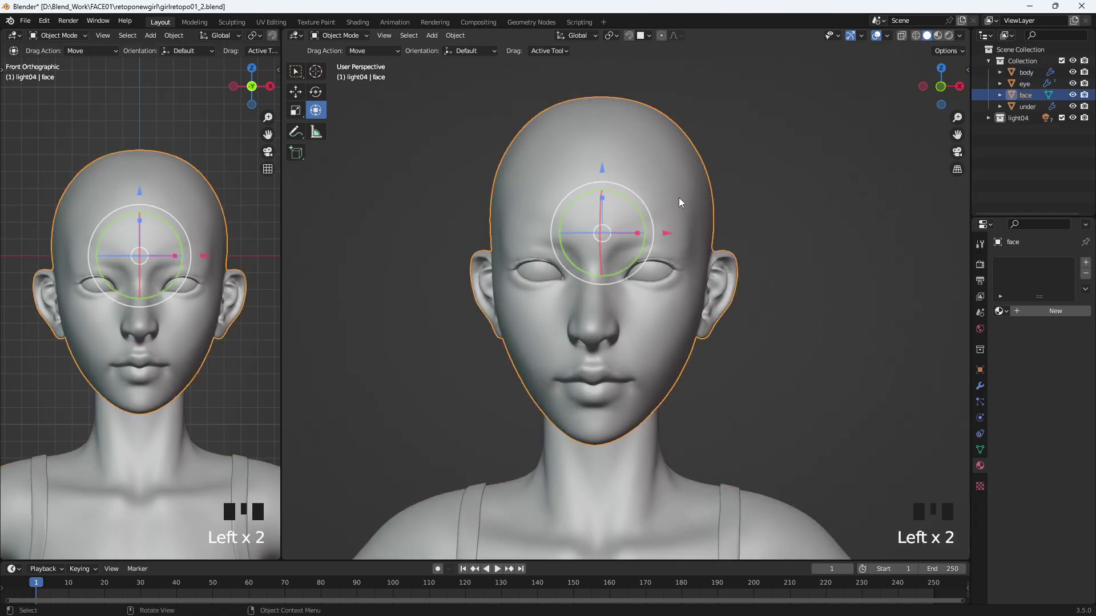
{"action": "left_click_drag", "start_coordinate": [888, 215], "coordinate": [890, 212]}
{"action": "key", "text": "n"}
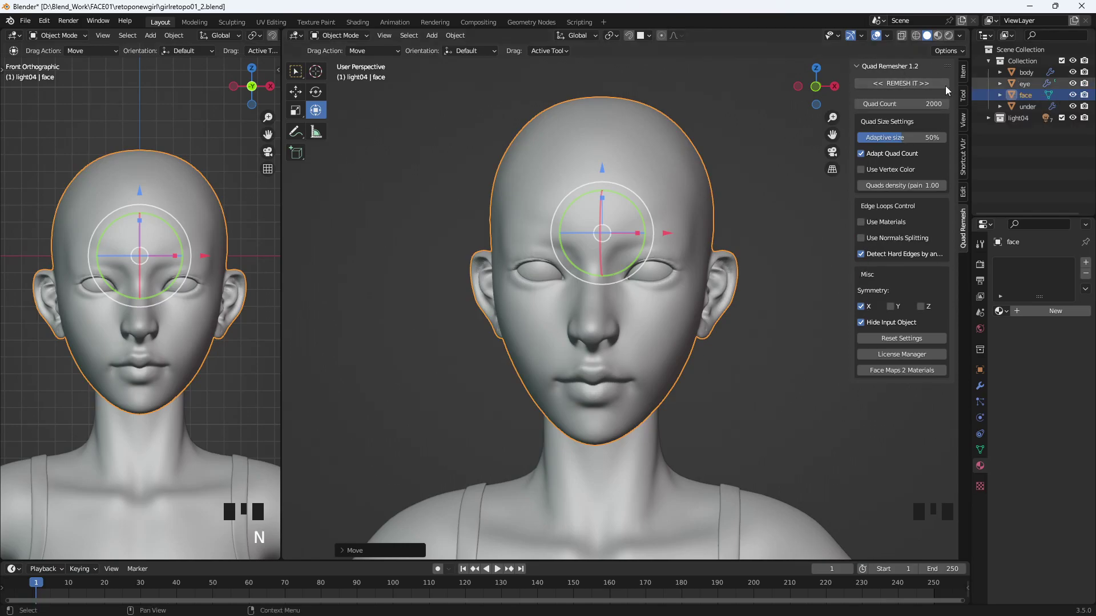
{"action": "left_click", "coordinate": [896, 84]}
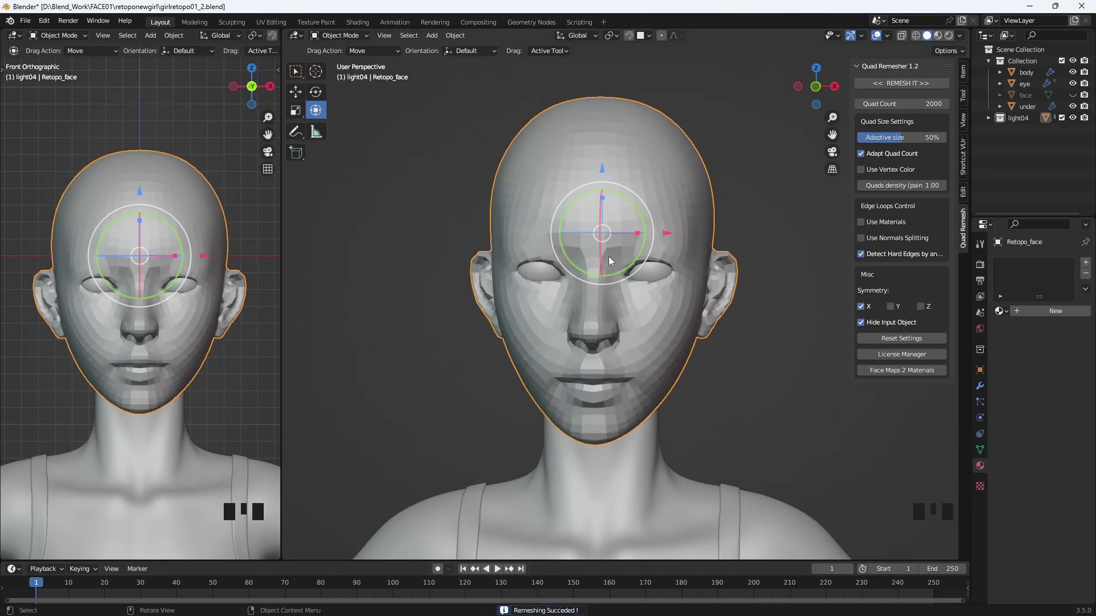
- Examine the remeshed face's topology around the eyes, nose and mouth in Edit Mode
{"action": "left_click", "coordinate": [632, 206]}
{"action": "key", "text": "Tab"}
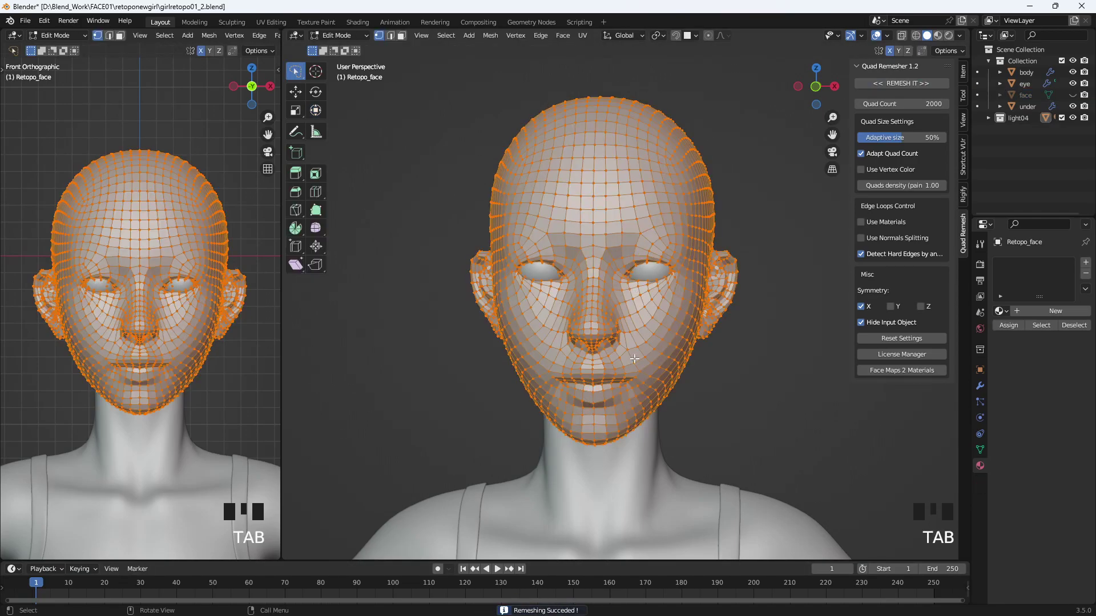
{"action": "scroll", "coordinate": [632, 290], "scroll_direction": "up", "scroll_amount": 2}
{"action": "middle_click_drag", "start_coordinate": [608, 391], "coordinate": [560, 411], "text": "shift"}
{"action": "scroll", "coordinate": [557, 402], "scroll_direction": "up", "scroll_amount": 2}
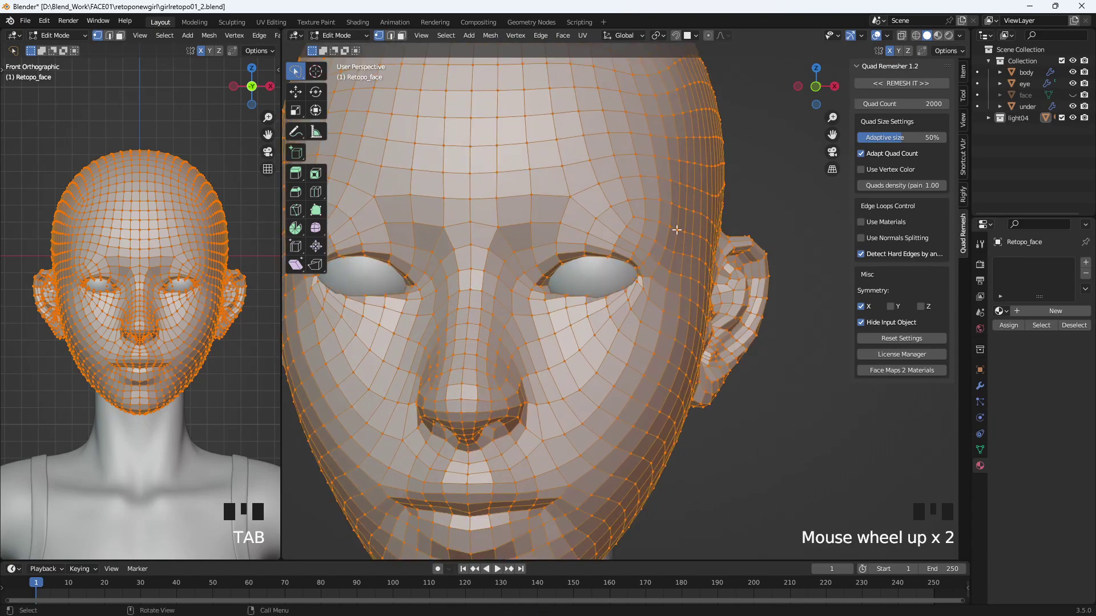
{"action": "scroll", "coordinate": [556, 406], "scroll_direction": "down", "scroll_amount": 1}
{"action": "scroll", "coordinate": [552, 360], "scroll_direction": "down", "scroll_amount": 2}
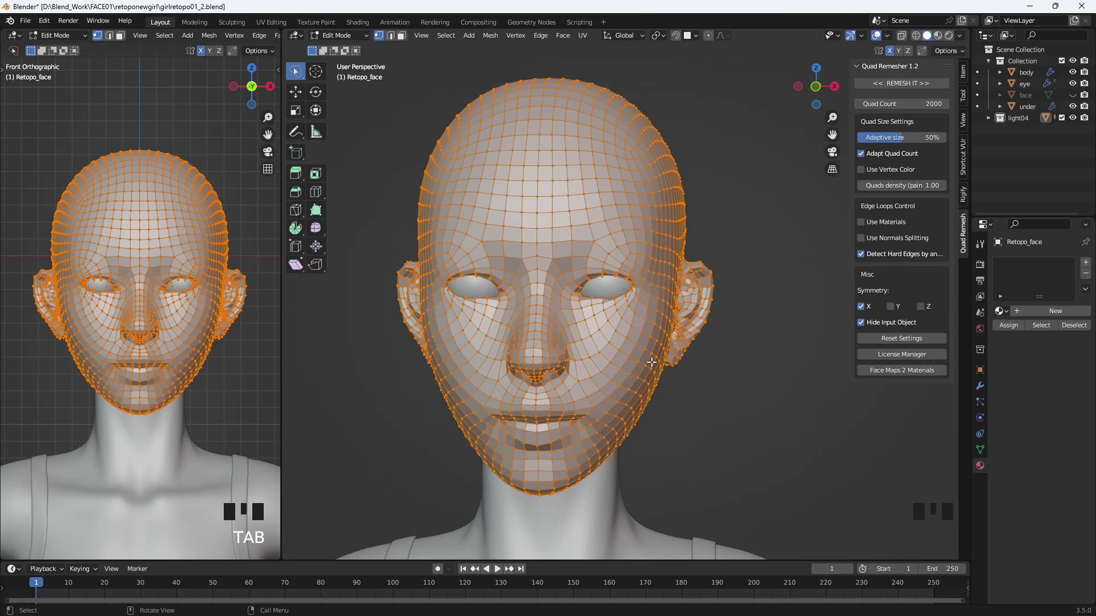
{"action": "middle_click_drag", "start_coordinate": [627, 427], "coordinate": [589, 421]}
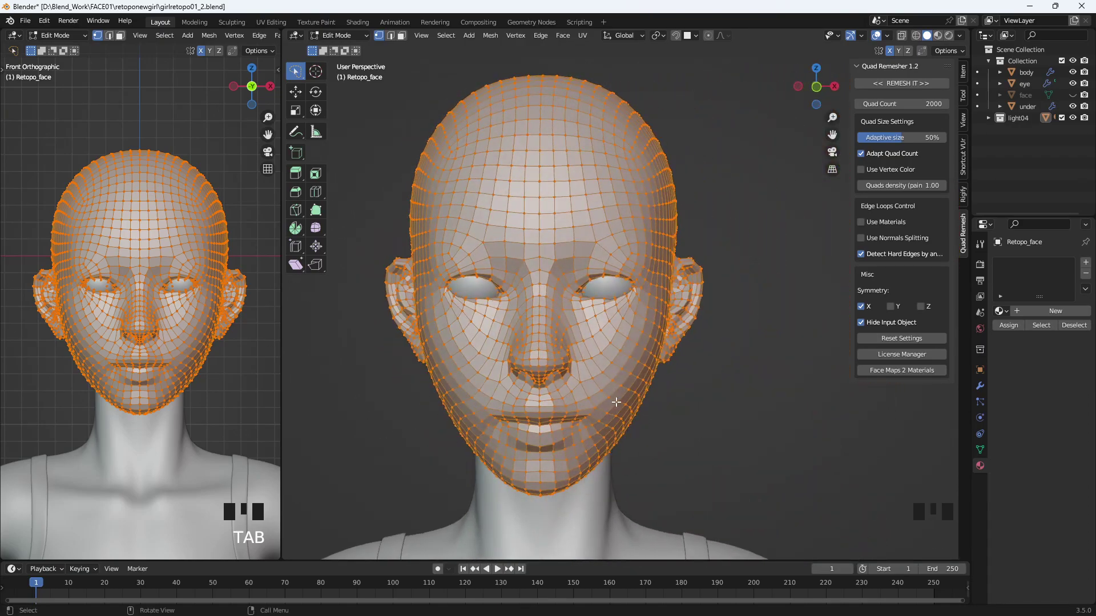
{"action": "scroll", "coordinate": [589, 421], "scroll_direction": "down", "scroll_amount": 2}
{"action": "key", "text": "Tab"}
- Delete the Retopo_face object from the light04 collection and unhide the original face mesh
{"action": "left_click", "coordinate": [988, 117]}
{"action": "left_click", "coordinate": [1025, 209]}
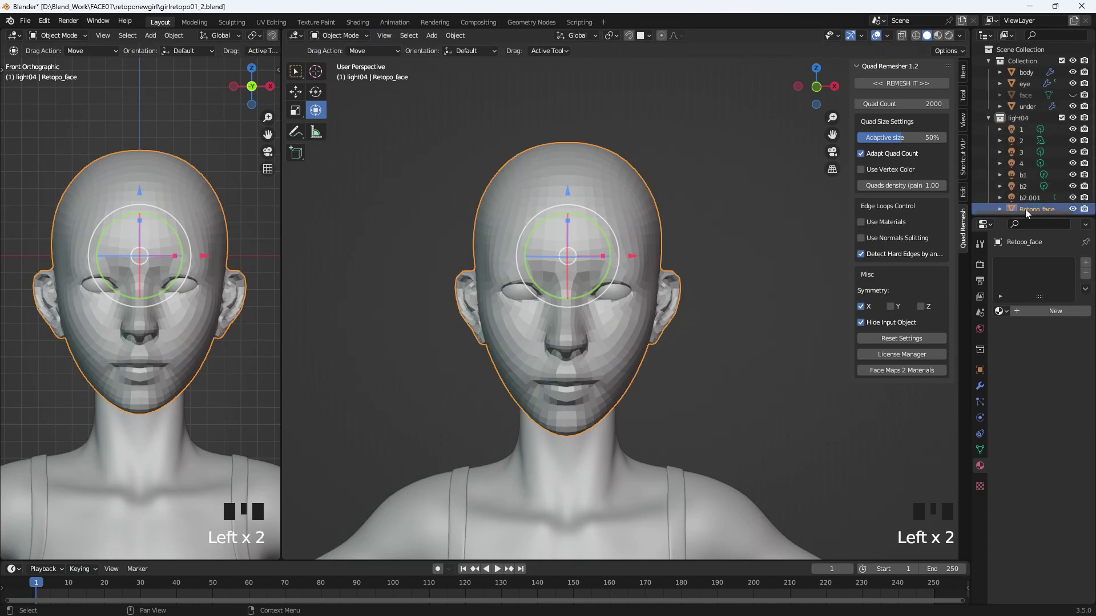
{"action": "key", "text": "Delete"}
{"action": "left_click", "coordinate": [1072, 96]}
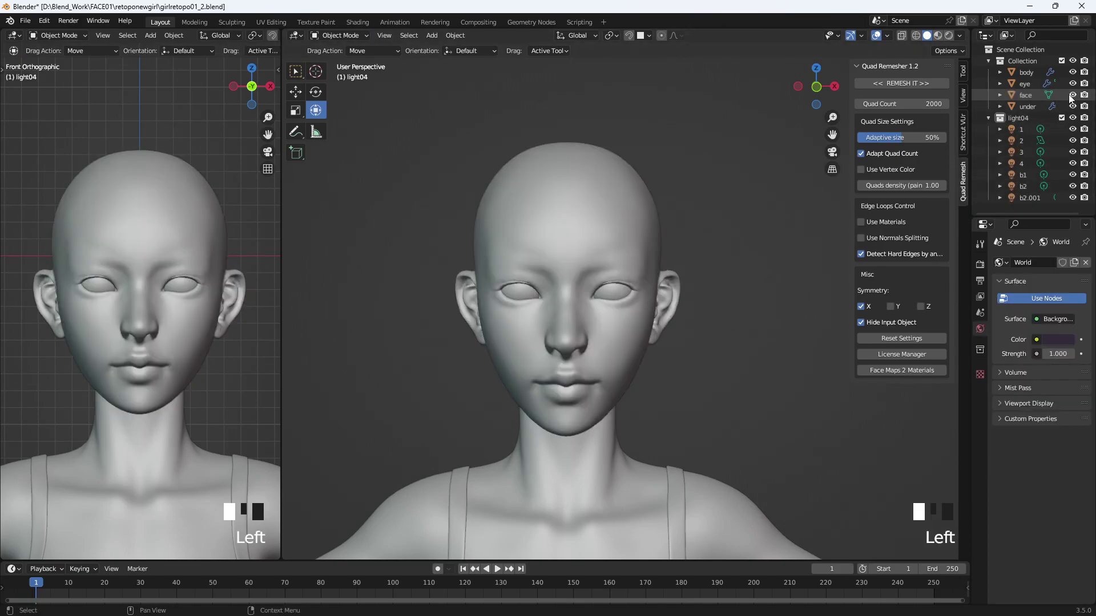
{"action": "left_click", "coordinate": [631, 209]}
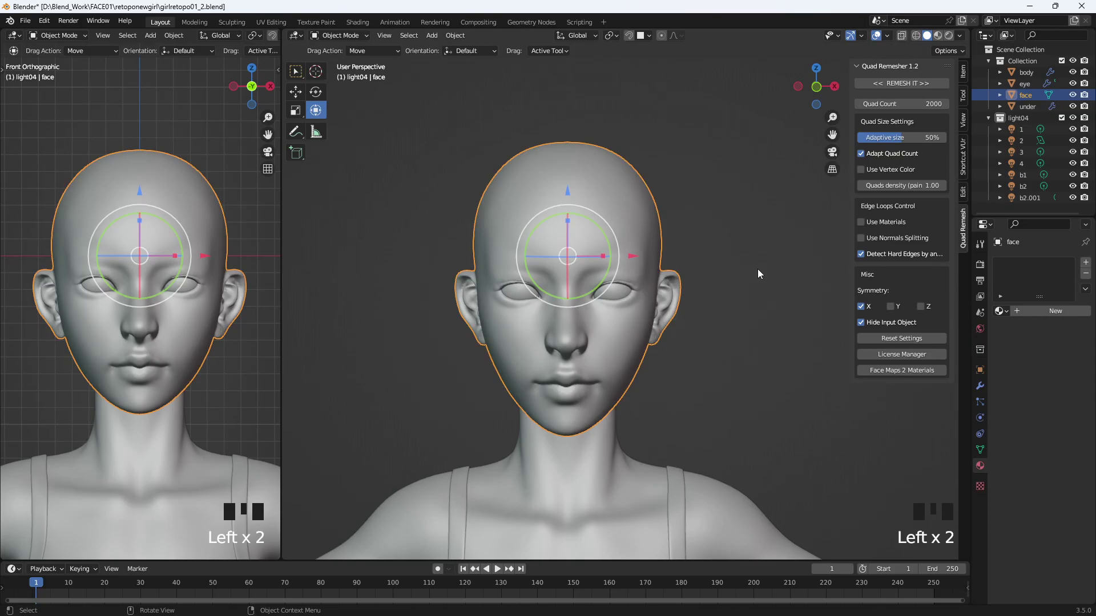
{"action": "key", "text": "n"}
{"action": "scroll", "coordinate": [696, 312], "scroll_direction": "up", "scroll_amount": 3}
{"action": "middle_click_drag", "start_coordinate": [565, 284], "coordinate": [612, 350], "text": "shift"}
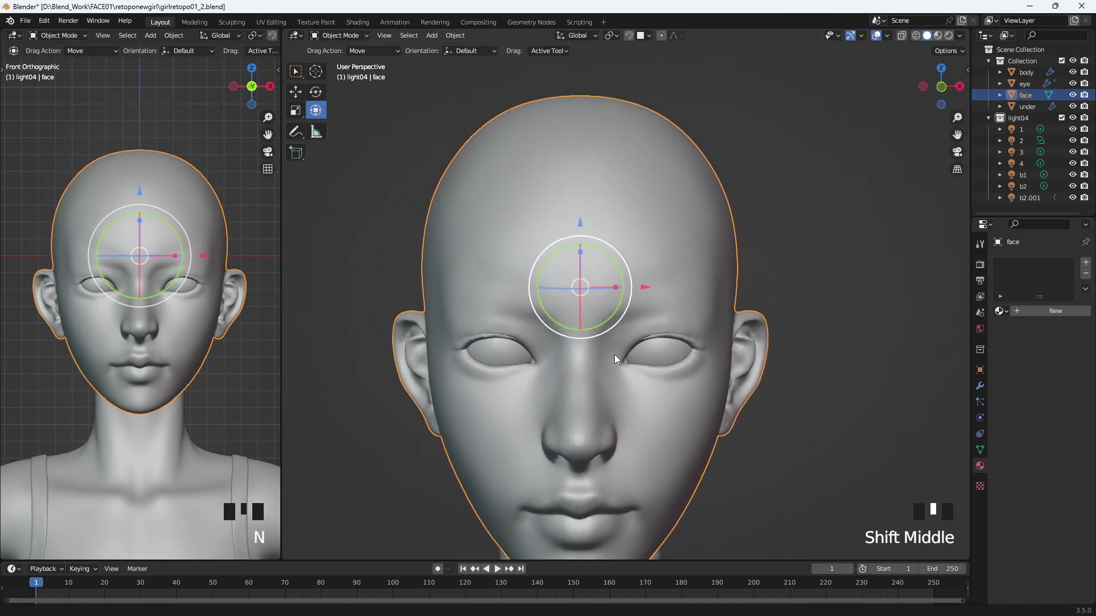
{"action": "scroll", "coordinate": [809, 289], "scroll_direction": "down", "scroll_amount": 2}
{"action": "left_click", "coordinate": [634, 231]}
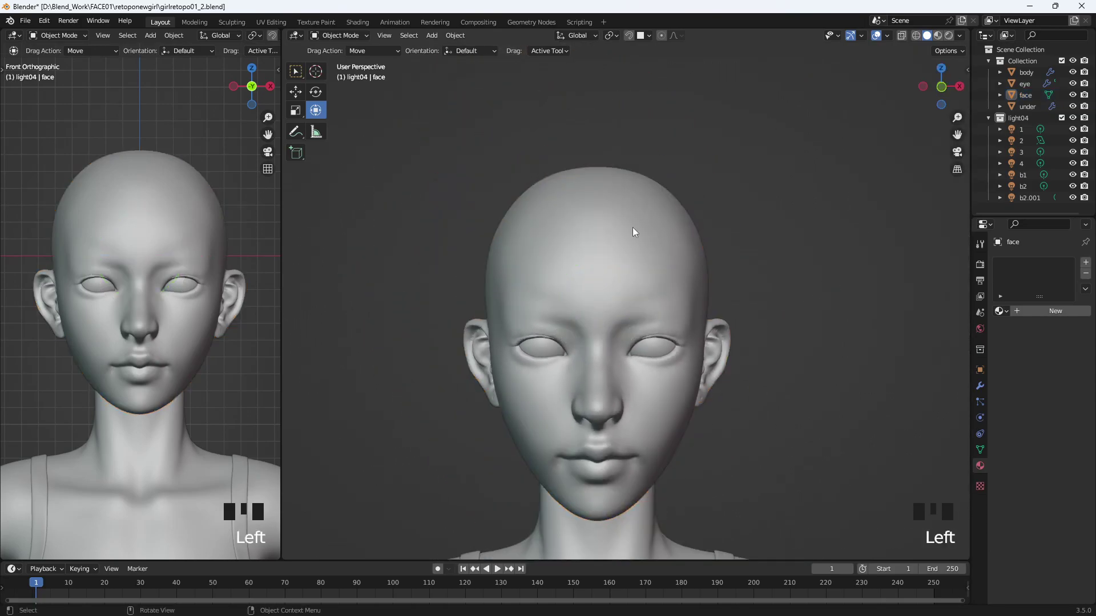
- Search the add-on preferences for f2, and close the preferences
{"action": "left_click", "coordinate": [44, 20]}
{"action": "left_click", "coordinate": [56, 183]}
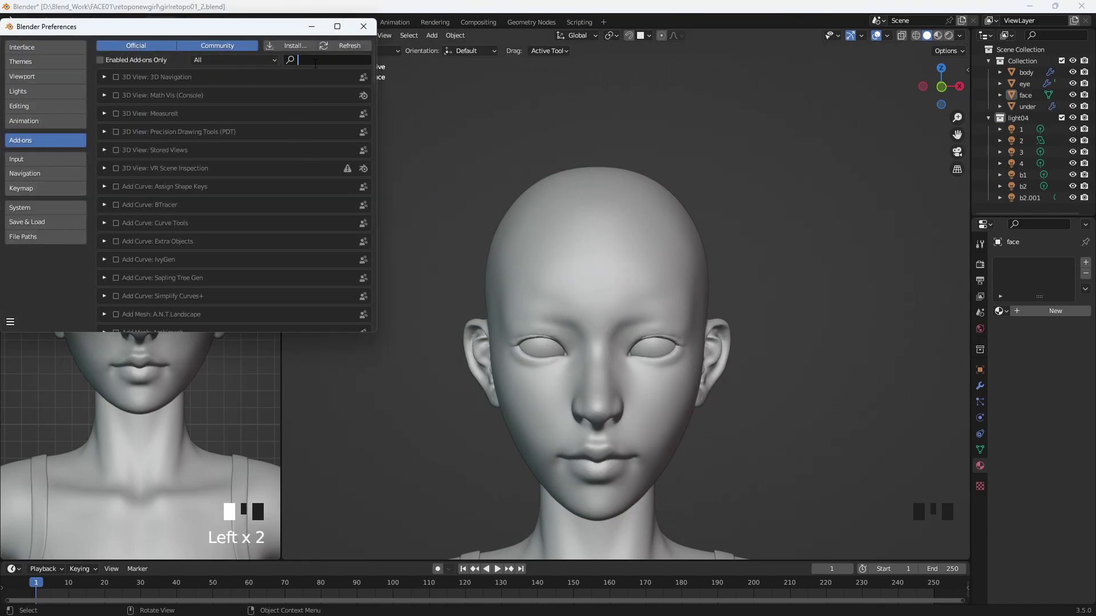
{"action": "type", "text": "f2"}
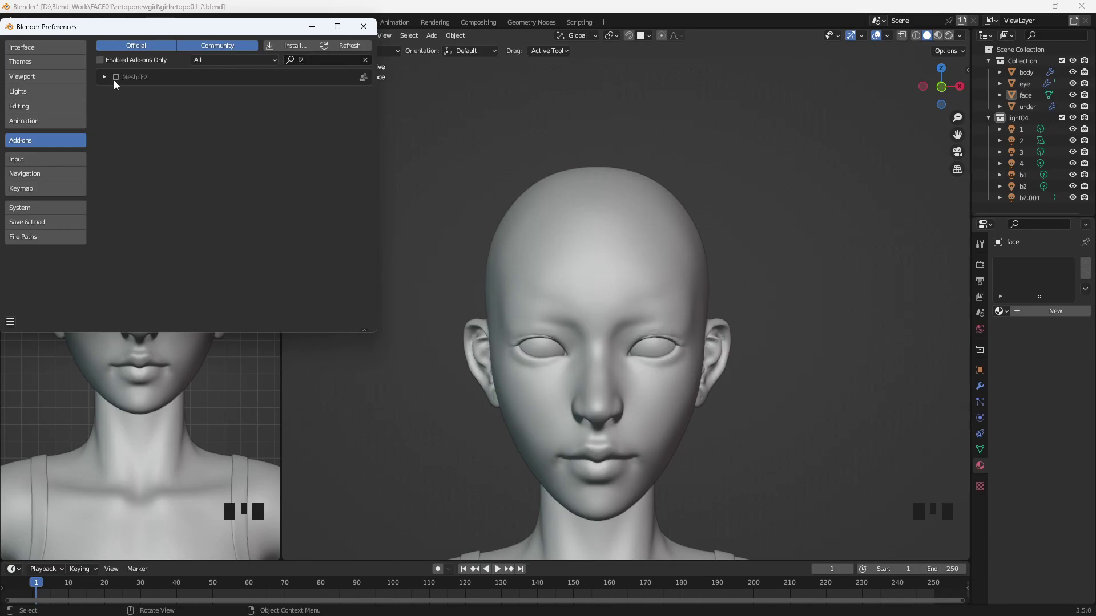
{"action": "left_click", "coordinate": [364, 27]}
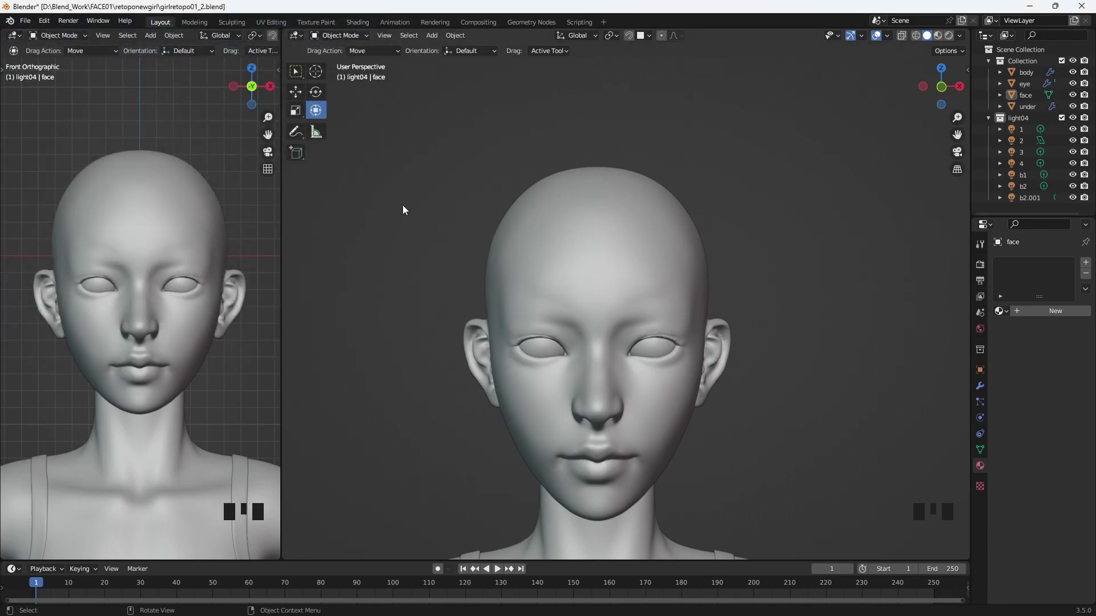
- Add a plane mesh to the scene and raise it straight up above the character's head
{"action": "middle_click_drag", "start_coordinate": [405, 205], "coordinate": [393, 207]}
{"action": "left_click", "coordinate": [705, 394]}
{"action": "left_click", "coordinate": [654, 89]}
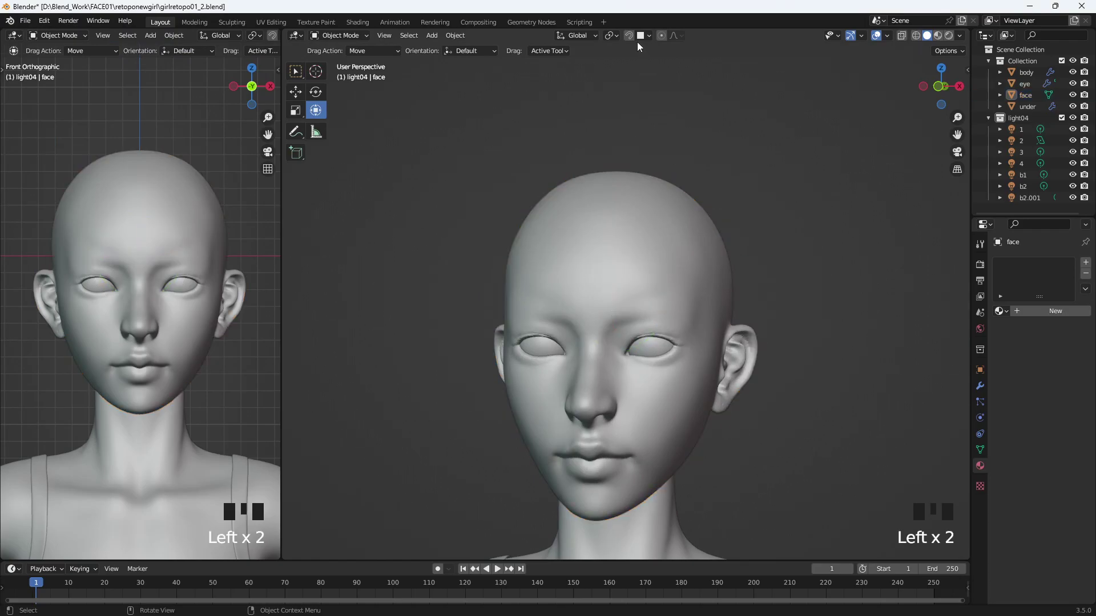
{"action": "left_click", "coordinate": [645, 64]}
{"action": "key", "text": "shift+a"}
{"action": "mouse_move", "coordinate": [622, 138]}
{"action": "left_click", "coordinate": [690, 136]}
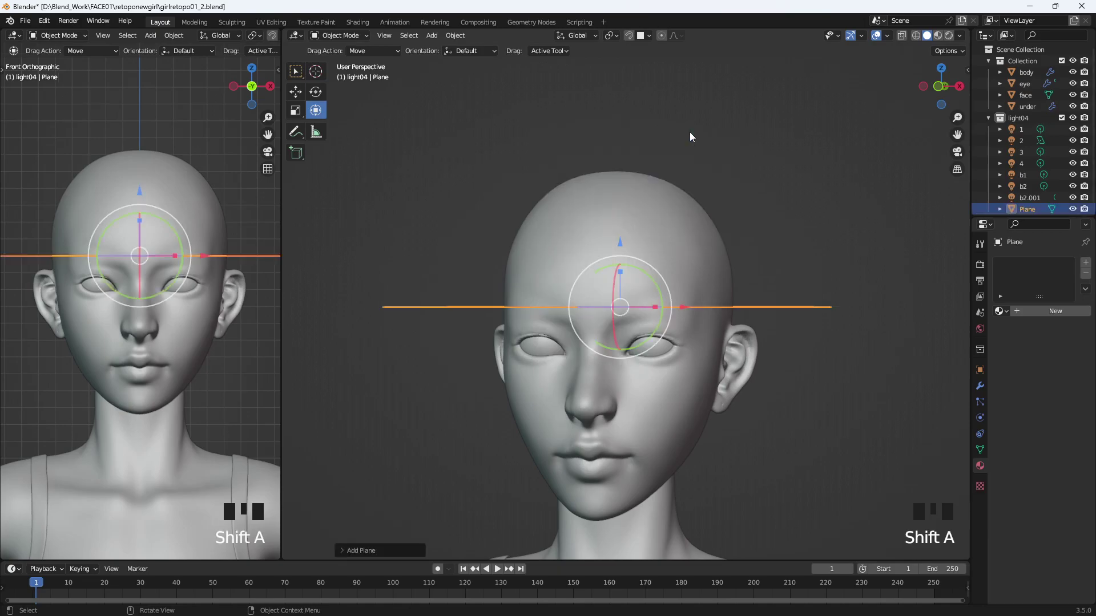
{"action": "left_click_drag", "start_coordinate": [622, 242], "coordinate": [644, 72]}
{"action": "middle_click_drag", "start_coordinate": [577, 252], "coordinate": [692, 255]}
{"action": "scroll", "coordinate": [609, 260], "scroll_direction": "down", "scroll_amount": 2}
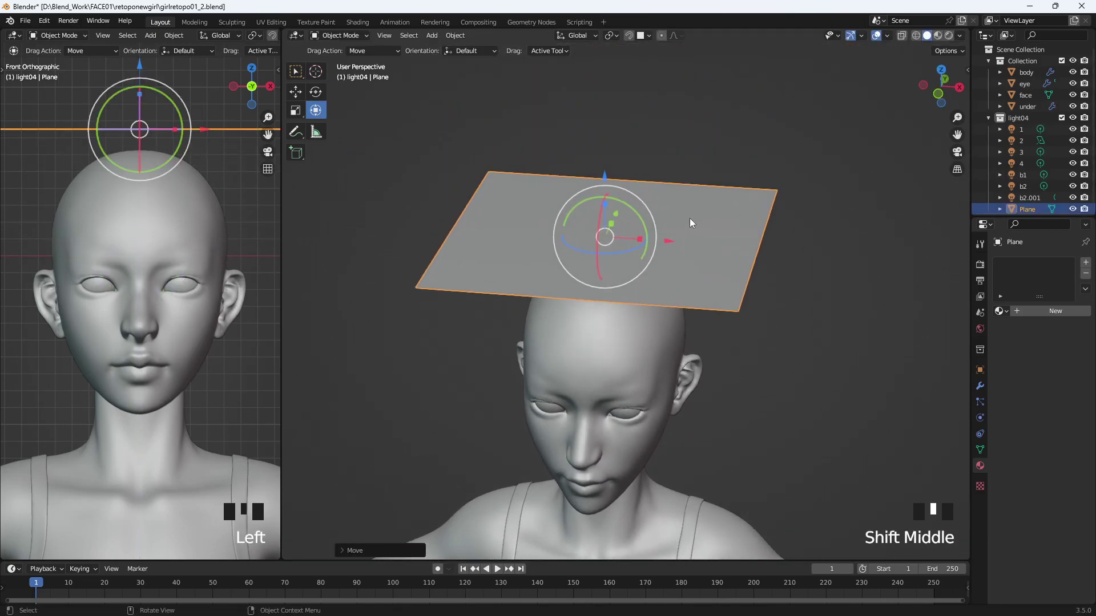
- Merge all of the plane's vertices into a single vertex at its center in Edit Mode
{"action": "key", "text": "Tab"}
{"action": "left_click", "coordinate": [488, 171]}
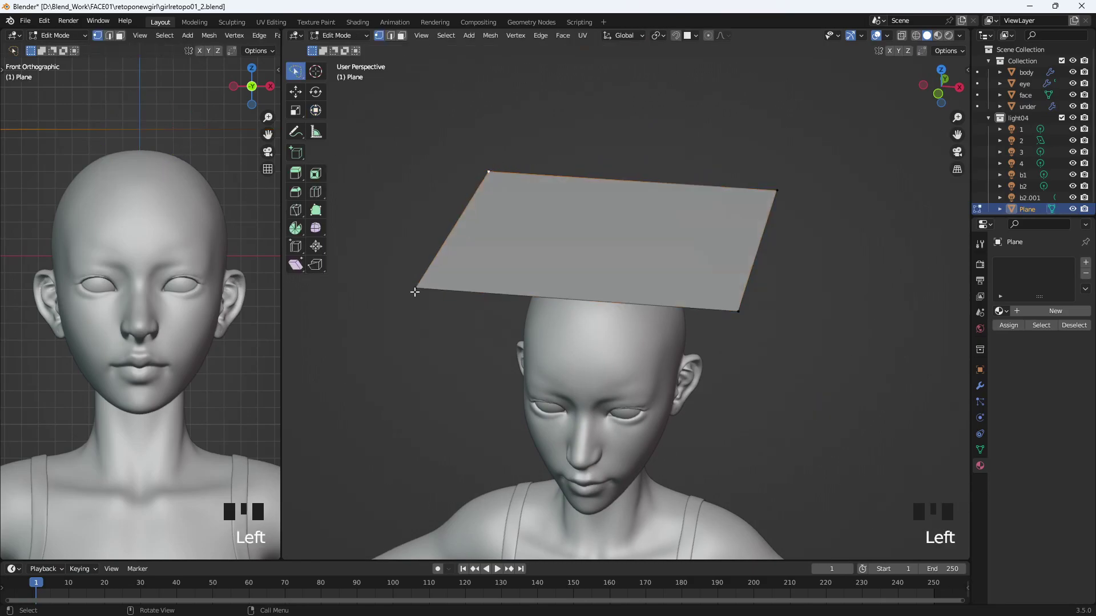
{"action": "left_click", "coordinate": [415, 289]}
{"action": "left_click", "coordinate": [776, 192]}
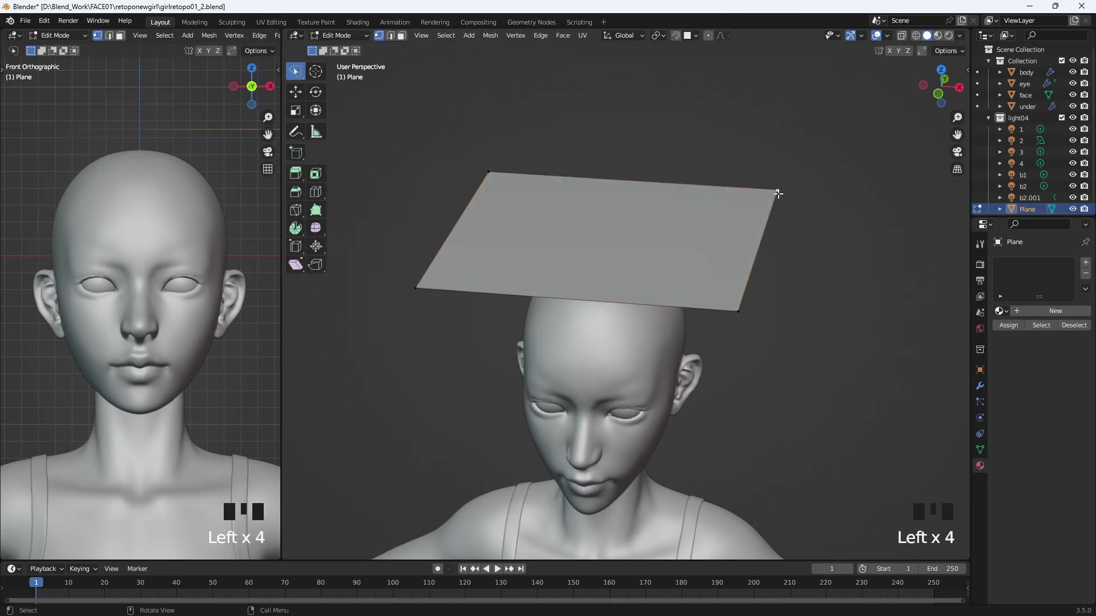
{"action": "key", "text": "a"}
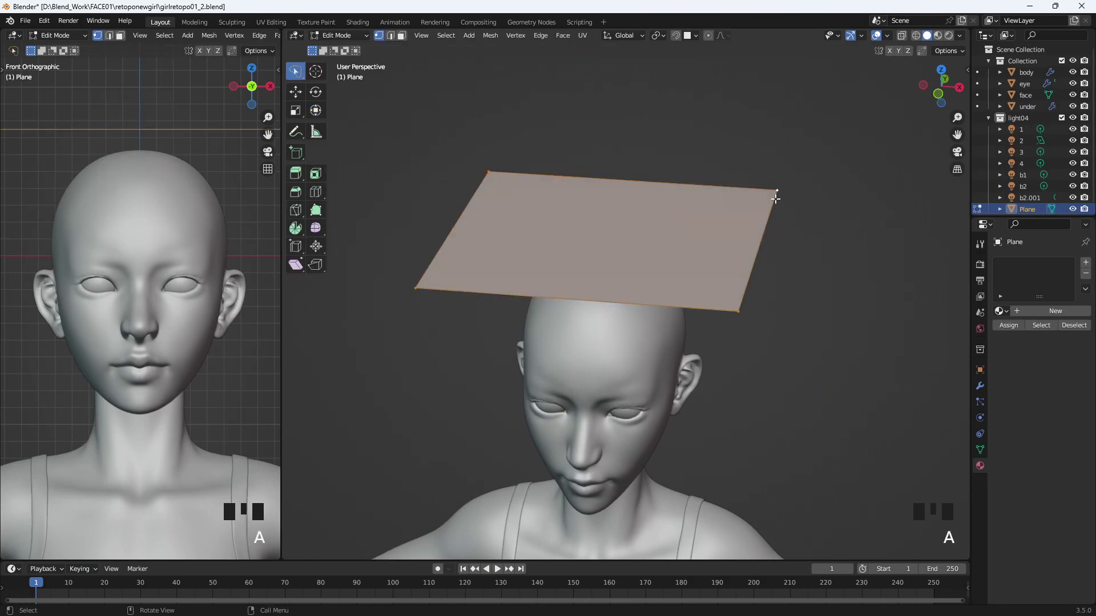
{"action": "key", "text": "m"}
{"action": "left_click", "coordinate": [698, 274]}
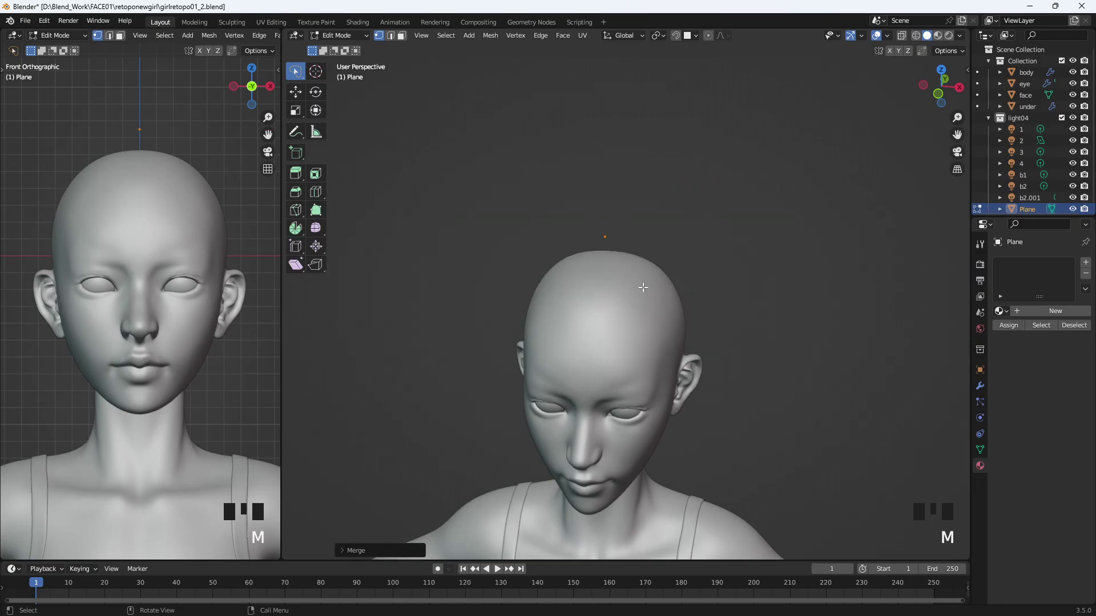
- Move the single vertex down from above the head to just in front of the forehead
{"action": "middle_click_drag", "start_coordinate": [697, 274], "coordinate": [594, 280]}
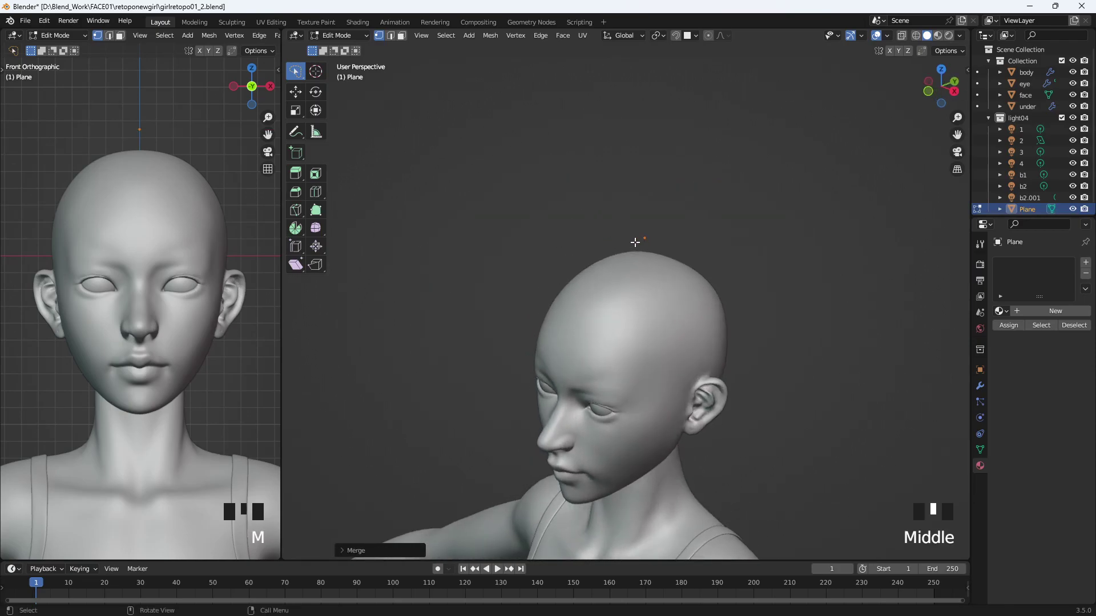
{"action": "middle_click_drag", "start_coordinate": [635, 243], "coordinate": [622, 251]}
{"action": "key", "text": "g"}
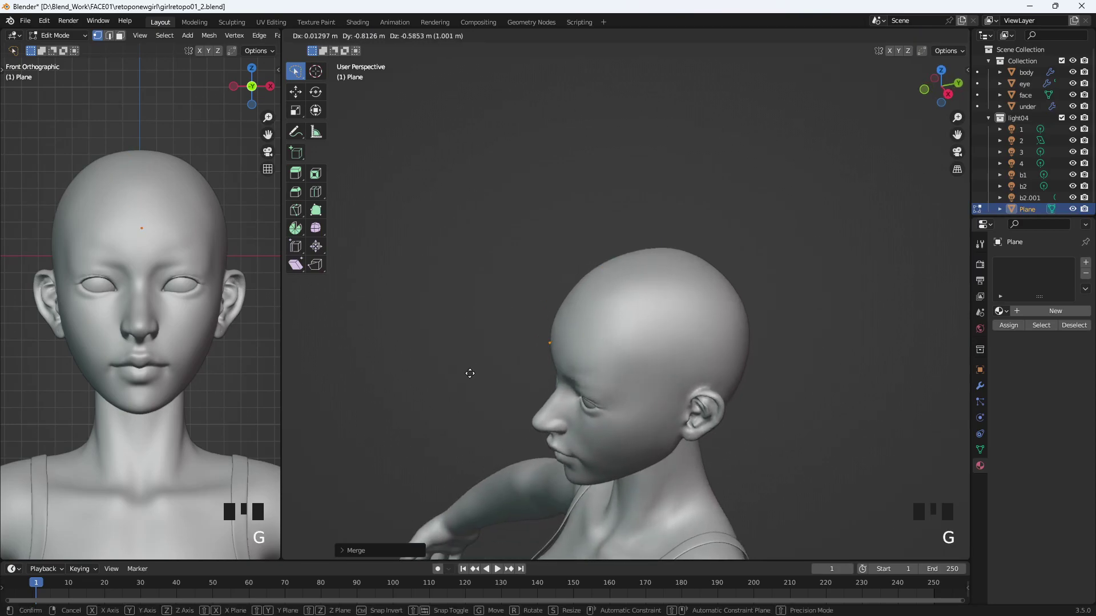
{"action": "left_click", "coordinate": [463, 379]}
{"action": "middle_click_drag", "start_coordinate": [560, 353], "coordinate": [562, 63]}
{"action": "key", "text": "g"}
{"action": "left_click", "coordinate": [740, 308]}
{"action": "scroll", "coordinate": [649, 330], "scroll_direction": "up", "scroll_amount": 3}
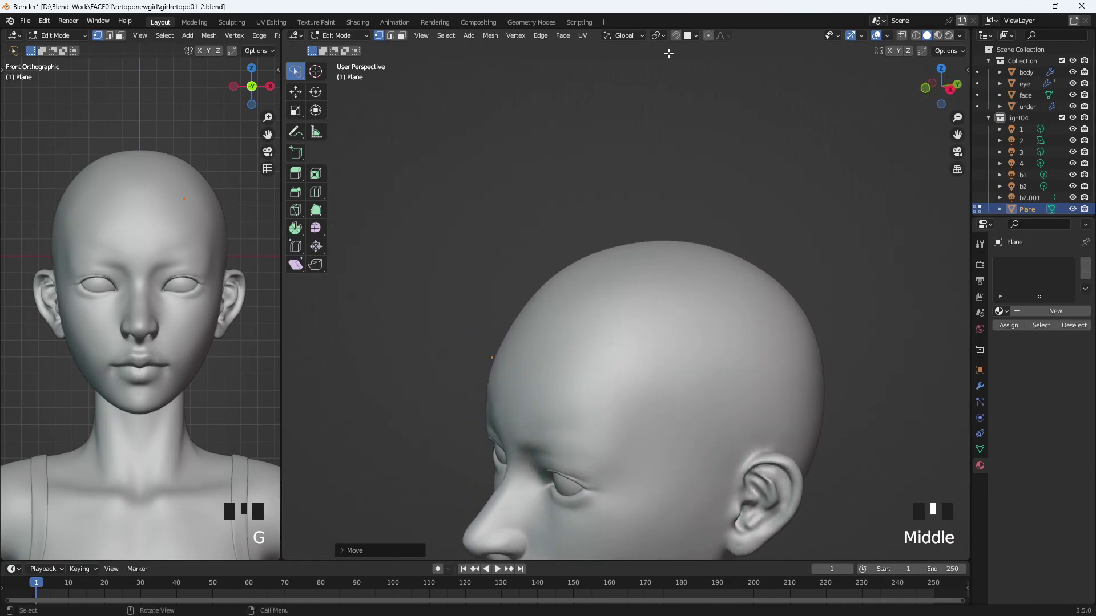
- Turn on snapping for vertex moves and check the snap target settings
{"action": "left_click", "coordinate": [675, 36]}
{"action": "left_click", "coordinate": [695, 36]}
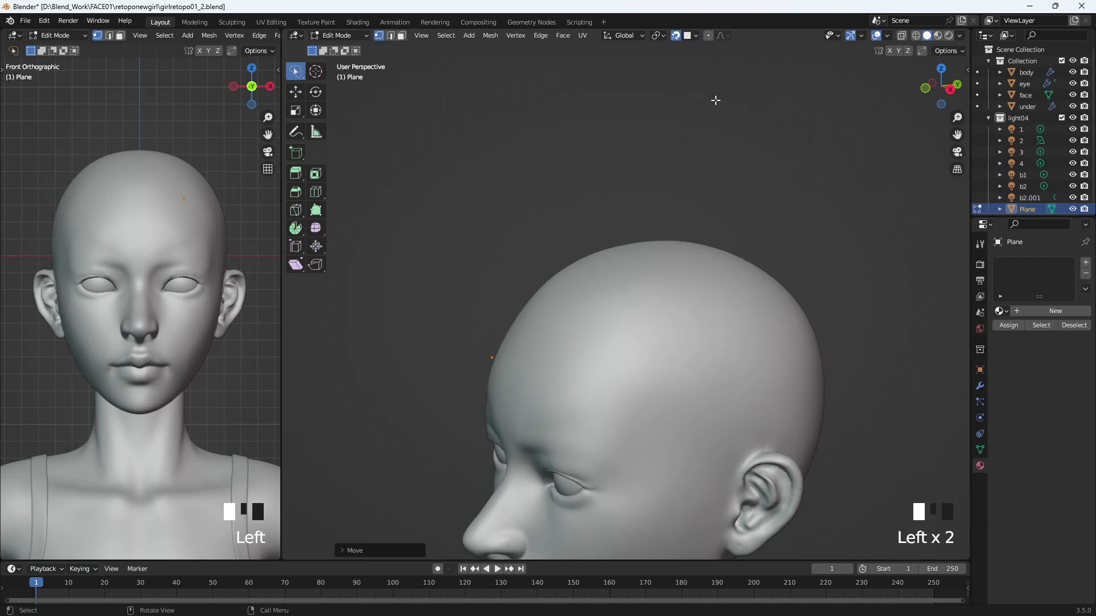
{"action": "left_click", "coordinate": [689, 38]}
{"action": "left_click", "coordinate": [763, 163]}
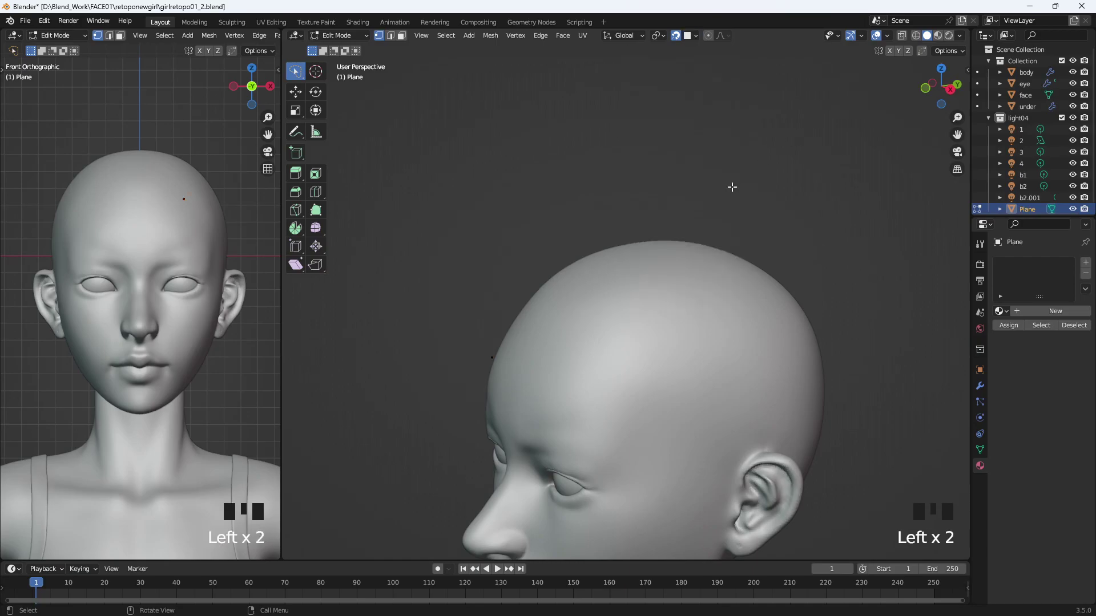
- Move the vertex with snapping on so that it sits on the surface of the forehead
{"action": "middle_click_drag", "start_coordinate": [535, 364], "coordinate": [475, 383]}
{"action": "left_click", "coordinate": [614, 361]}
{"action": "key", "text": "g"}
{"action": "left_click", "coordinate": [628, 425]}
{"action": "left_click", "coordinate": [604, 343]}
{"action": "middle_click_drag", "start_coordinate": [604, 343], "coordinate": [627, 356]}
{"action": "middle_click_drag", "start_coordinate": [535, 363], "coordinate": [748, 303]}
{"action": "left_click", "coordinate": [777, 365]}
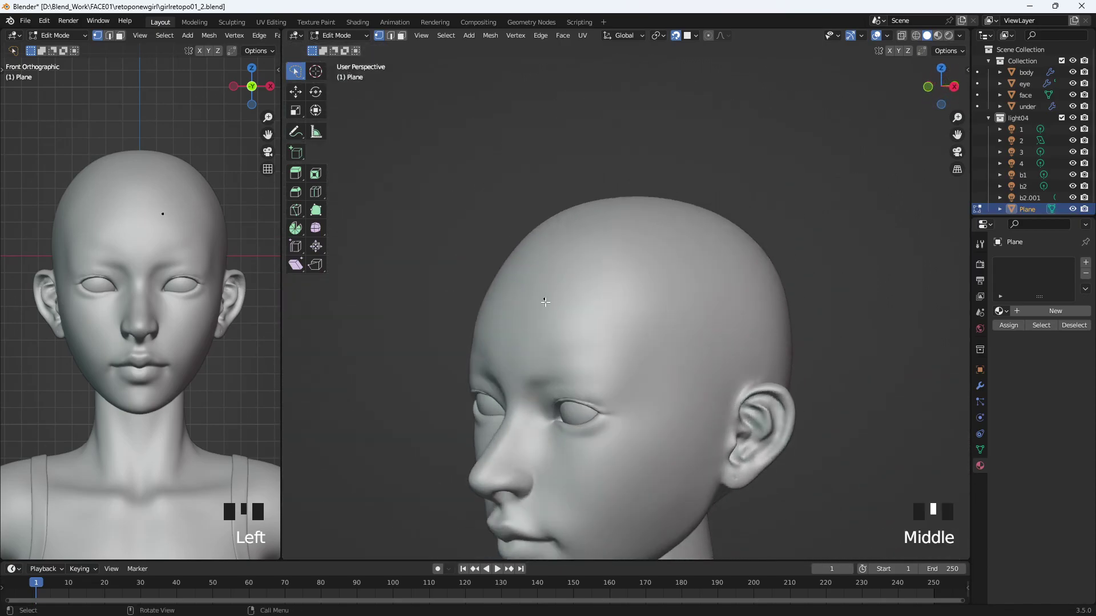
- Snap the vertex onto the face surface just beside the centerline, between the eyebrows
{"action": "left_click", "coordinate": [547, 299]}
{"action": "middle_click_drag", "start_coordinate": [562, 331], "coordinate": [624, 334]}
{"action": "key", "text": "KP_1"}
{"action": "key", "text": "g"}
{"action": "left_click", "coordinate": [531, 417]}
{"action": "mouse_move", "coordinate": [531, 417]}
{"action": "middle_mouse_down"}
{"action": "mouse_move", "coordinate": [477, 428]}
{"action": "mouse_move", "coordinate": [525, 427]}
{"action": "middle_mouse_up"}
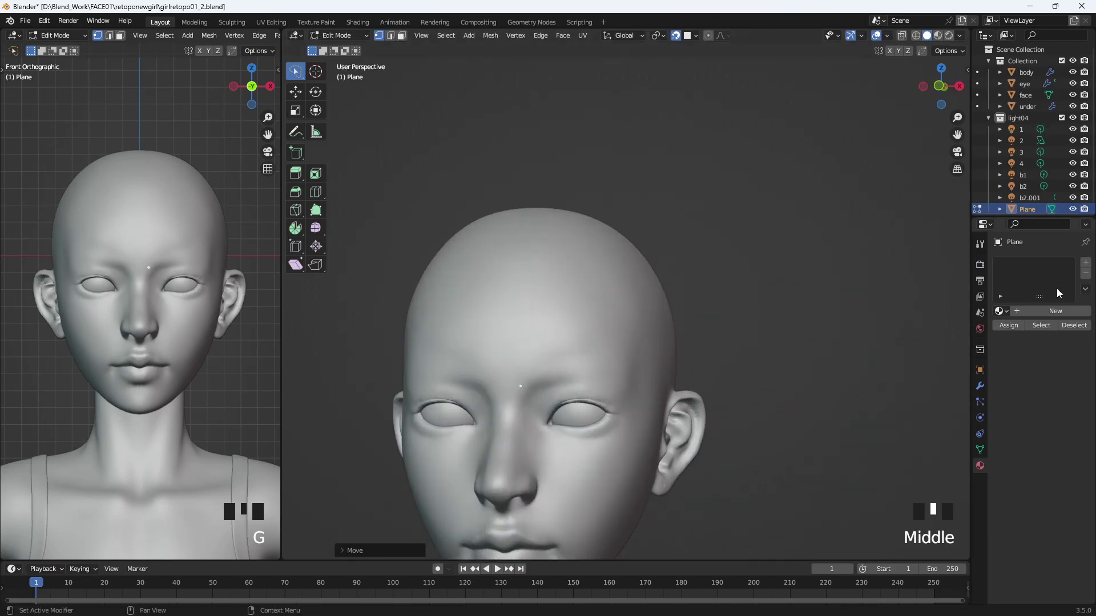
- Add a Mirror modifier on the X axis to the plane object
{"action": "left_click", "coordinate": [980, 385]}
{"action": "left_click", "coordinate": [1037, 263]}
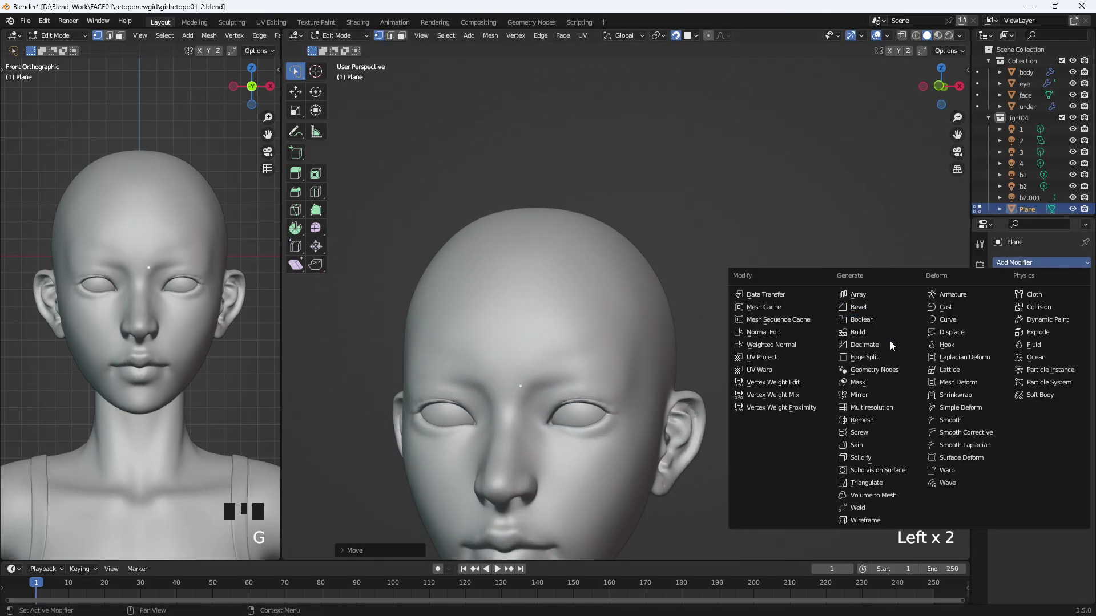
{"action": "left_click", "coordinate": [869, 395]}
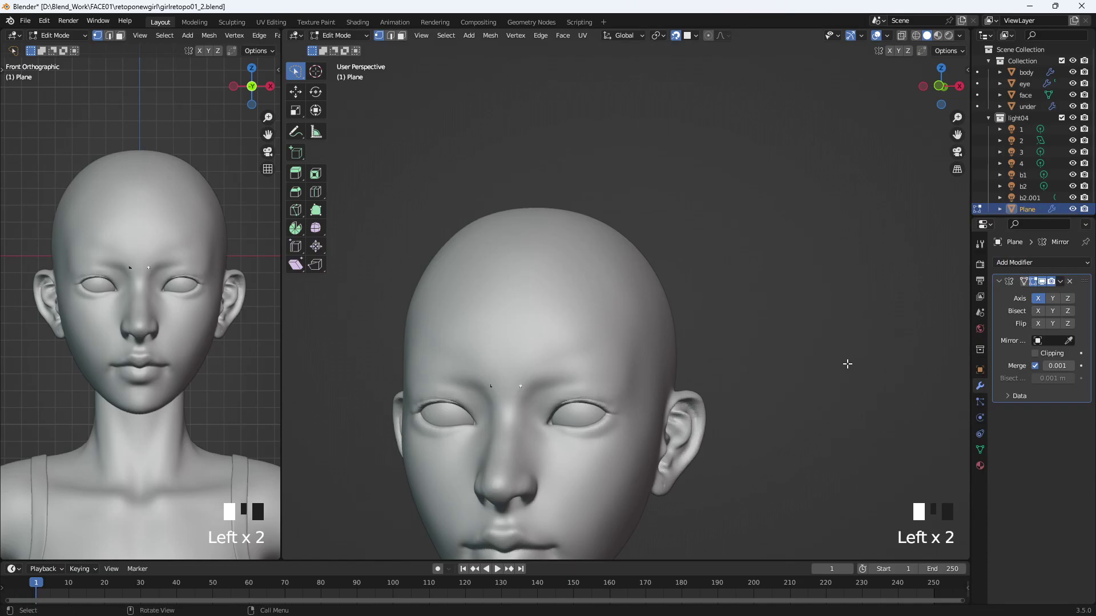
- Set the face object as the mirror object of the Mirror modifier and enable Clipping
{"action": "left_click", "coordinate": [1069, 340]}
{"action": "left_click", "coordinate": [625, 300]}
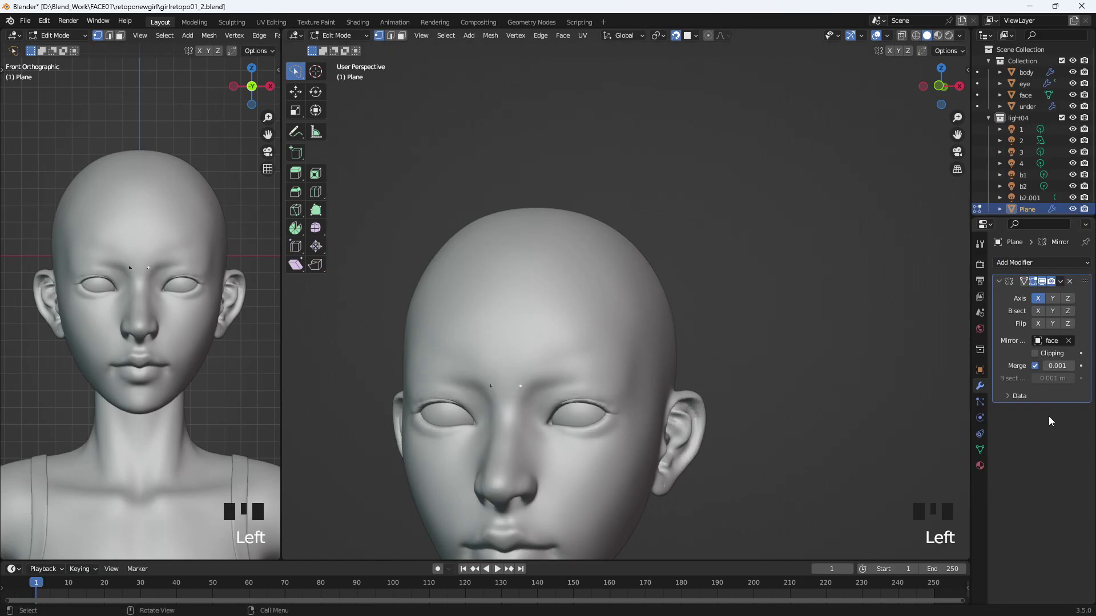
{"action": "left_click", "coordinate": [1036, 353]}
- In front view, extrude the brow vertex downward along the side of the nose bridge to make a short edge
{"action": "scroll", "coordinate": [598, 405], "scroll_direction": "up", "scroll_amount": 2}
{"action": "middle_click_drag", "start_coordinate": [598, 406], "coordinate": [632, 326], "text": "shift"}
{"action": "key", "text": "KP_1"}
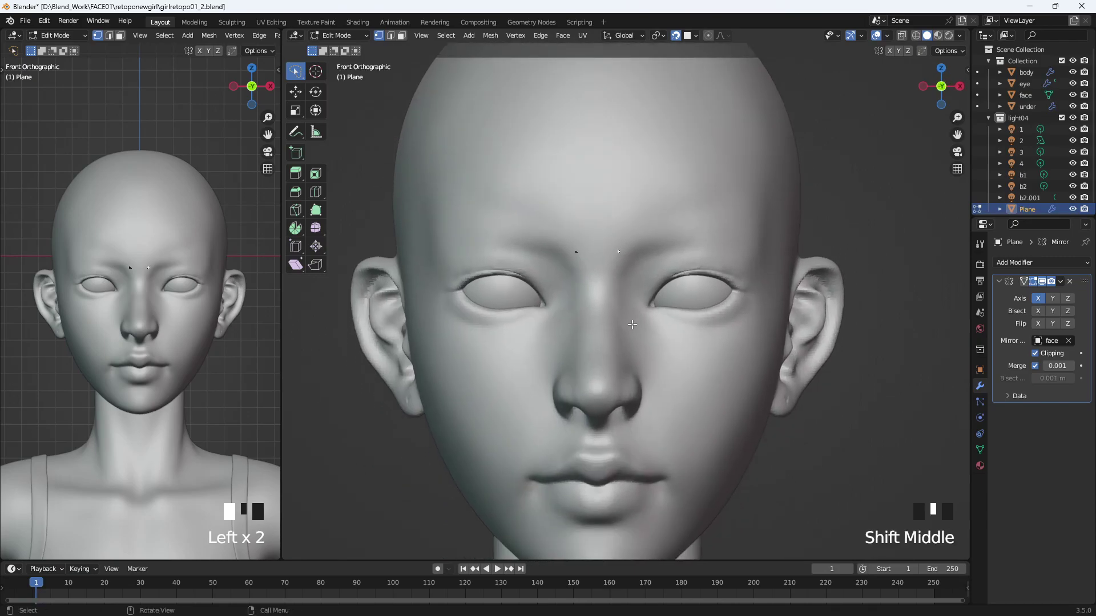
{"action": "scroll", "coordinate": [632, 325], "scroll_direction": "up", "scroll_amount": 1}
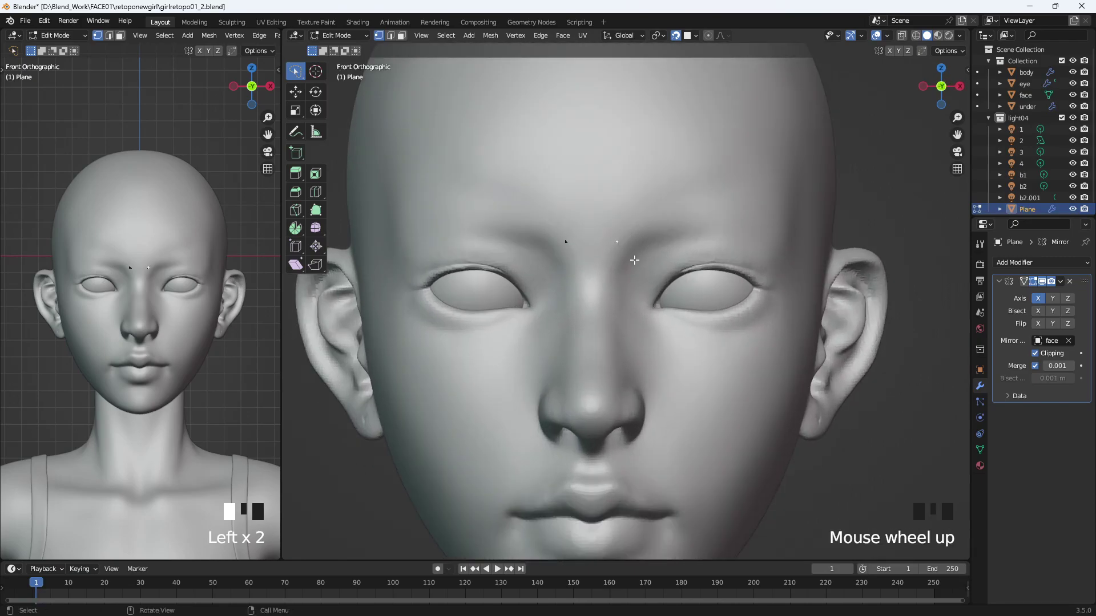
{"action": "key", "text": "e"}
{"action": "left_click", "coordinate": [624, 277]}
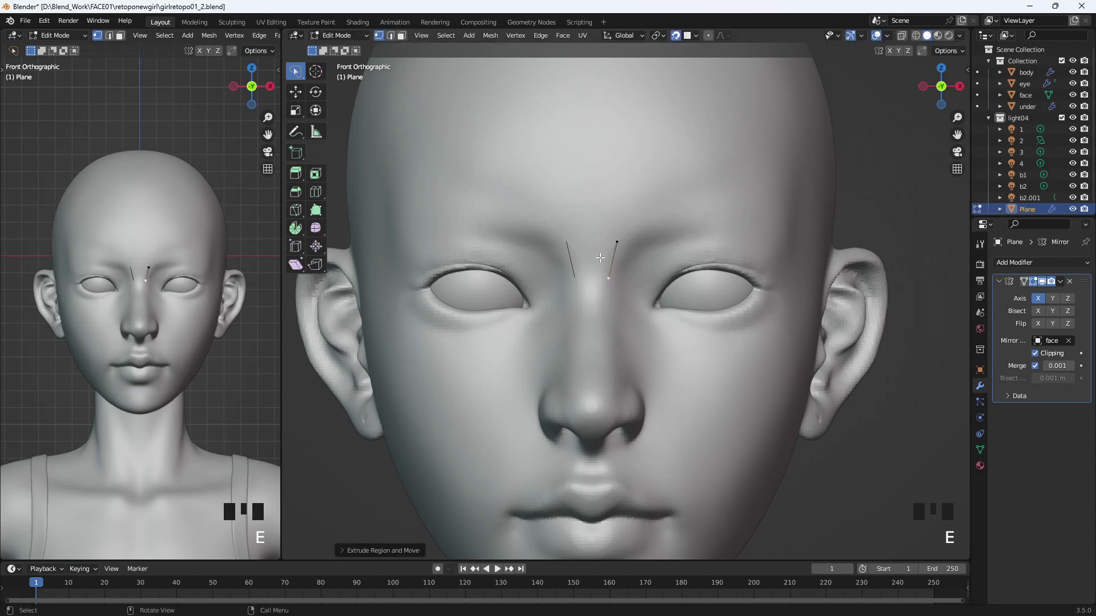
- Extrude the whole edge outward toward the eye and reposition its upper vertex to shape the first quad
{"action": "left_click", "coordinate": [619, 244]}
{"action": "left_click", "coordinate": [609, 279]}
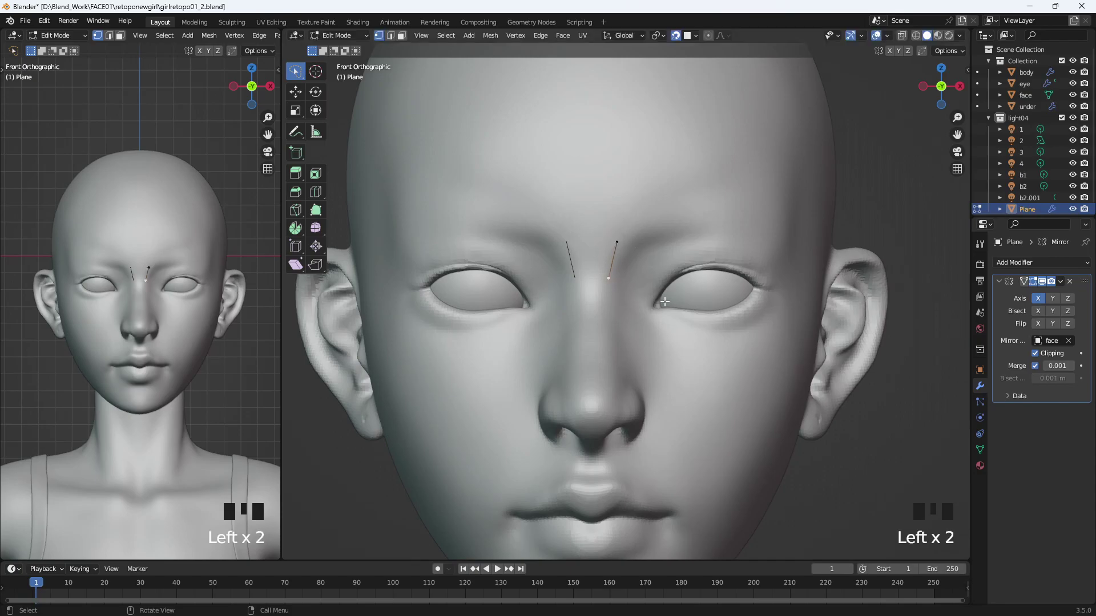
{"action": "left_click", "coordinate": [617, 243], "text": "shift"}
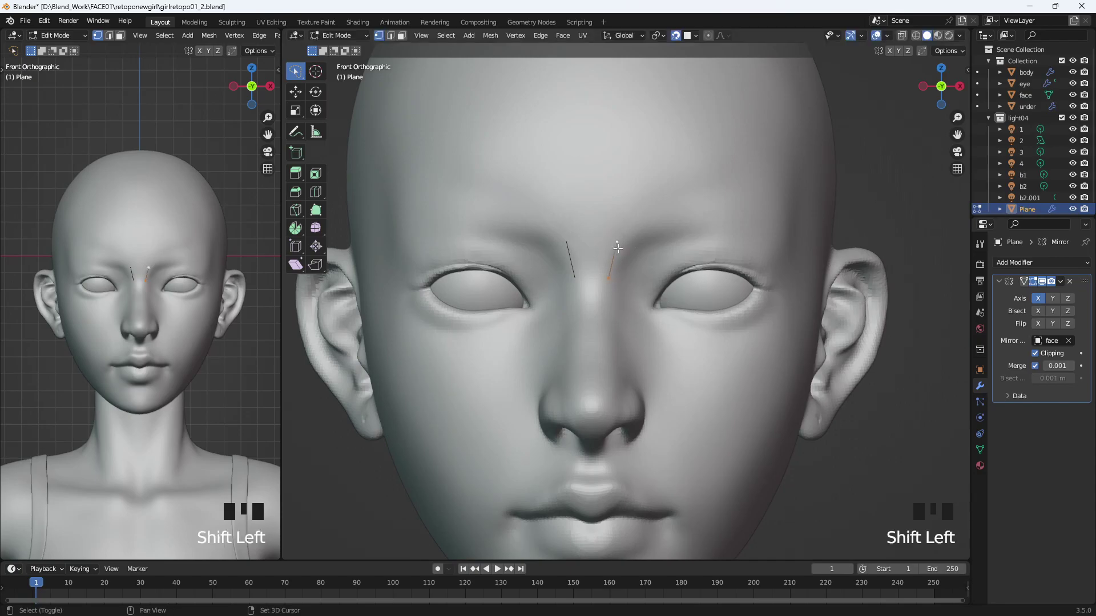
{"action": "key", "text": "e"}
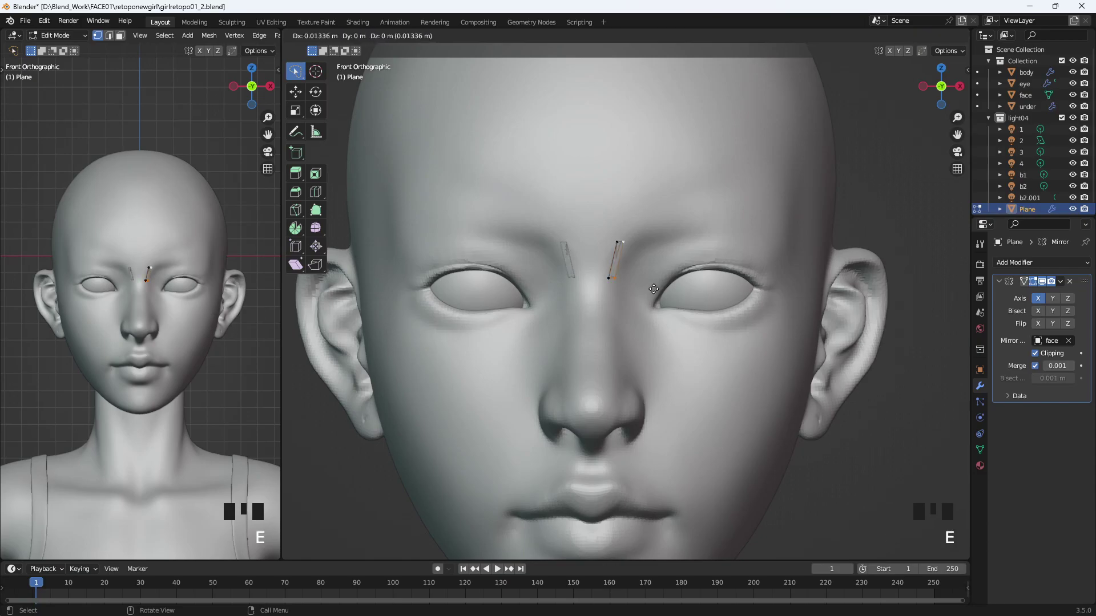
{"action": "left_click", "coordinate": [675, 300]}
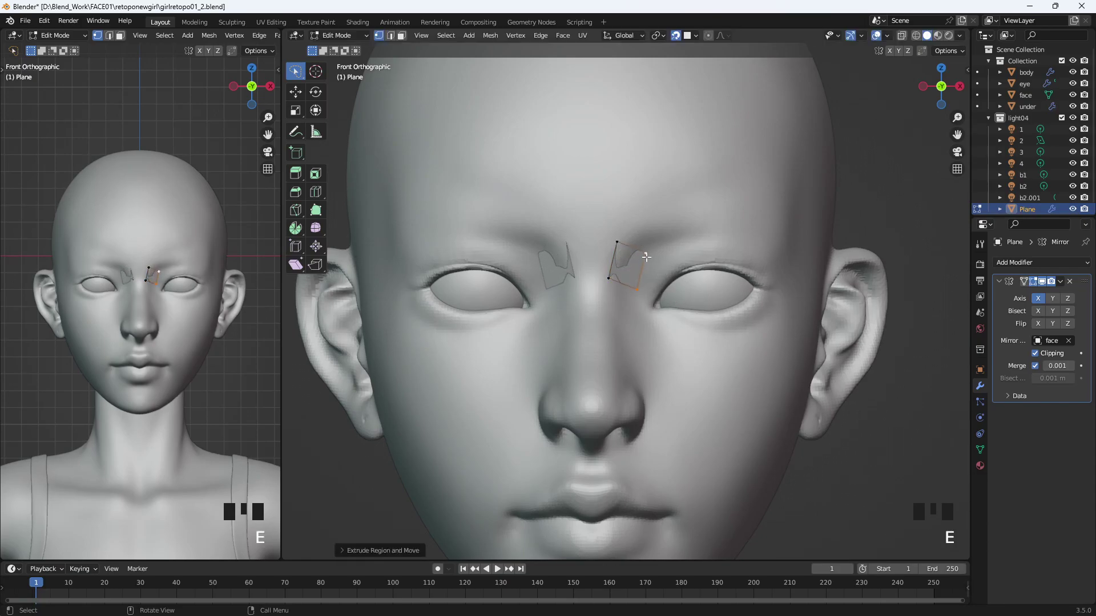
{"action": "key", "text": "g"}
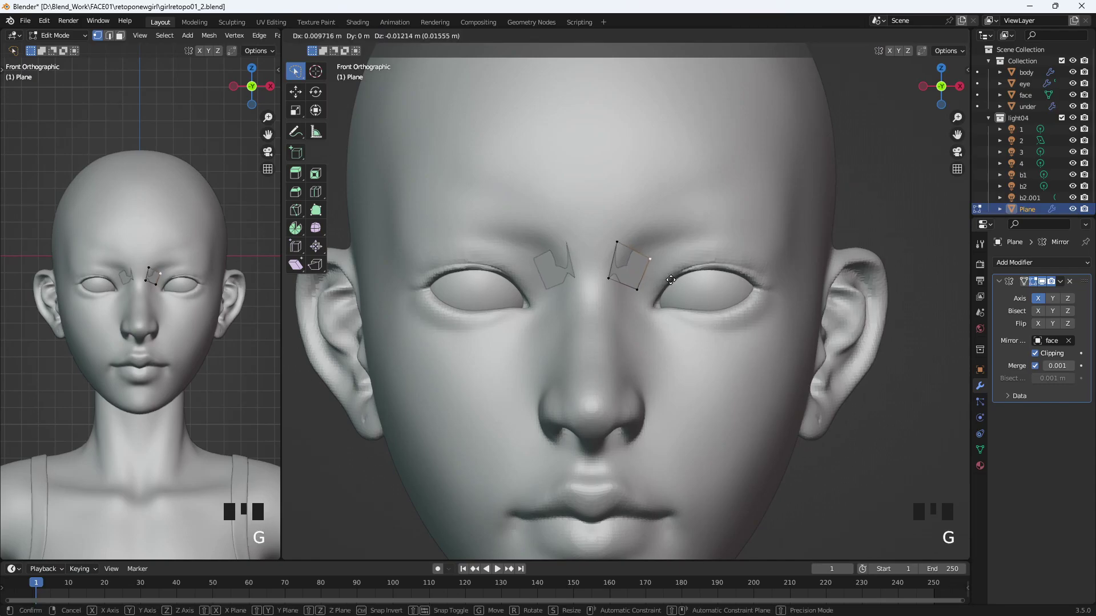
{"action": "left_click", "coordinate": [642, 288]}
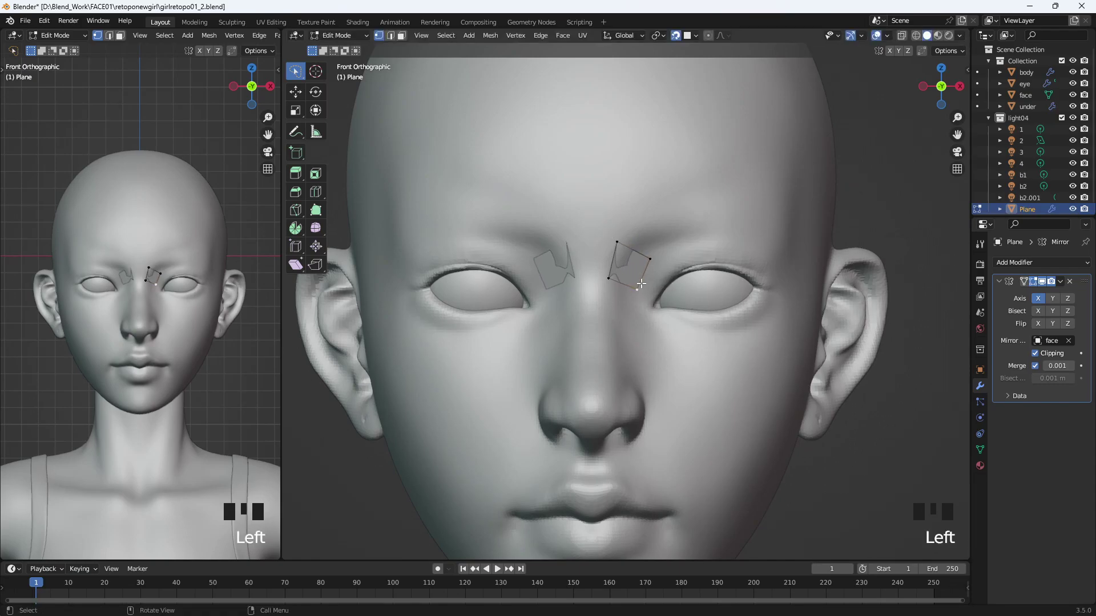
- Extrude the quad's outer edge to the inner corner of the eye to form a second quad
{"action": "left_click", "coordinate": [610, 242]}
{"action": "left_click", "coordinate": [637, 290]}
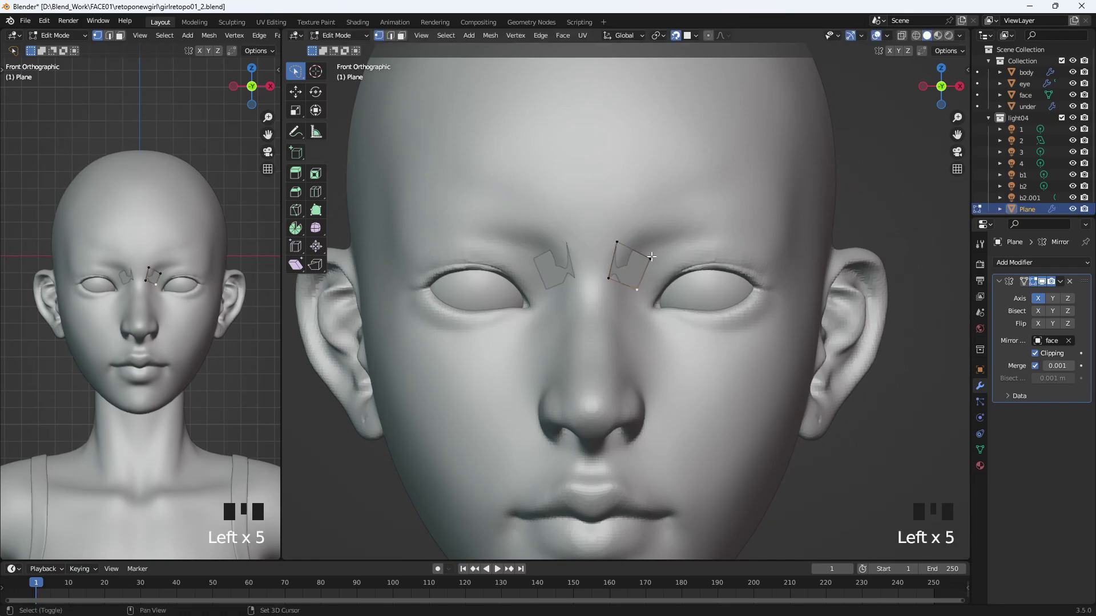
{"action": "left_click", "coordinate": [636, 282], "text": "shift"}
{"action": "right_click", "coordinate": [660, 295], "text": "ctrl"}
- Move the second quad's outer vertices so they sit on the eyelid rim at the inner eye corner
{"action": "left_click", "coordinate": [675, 280]}
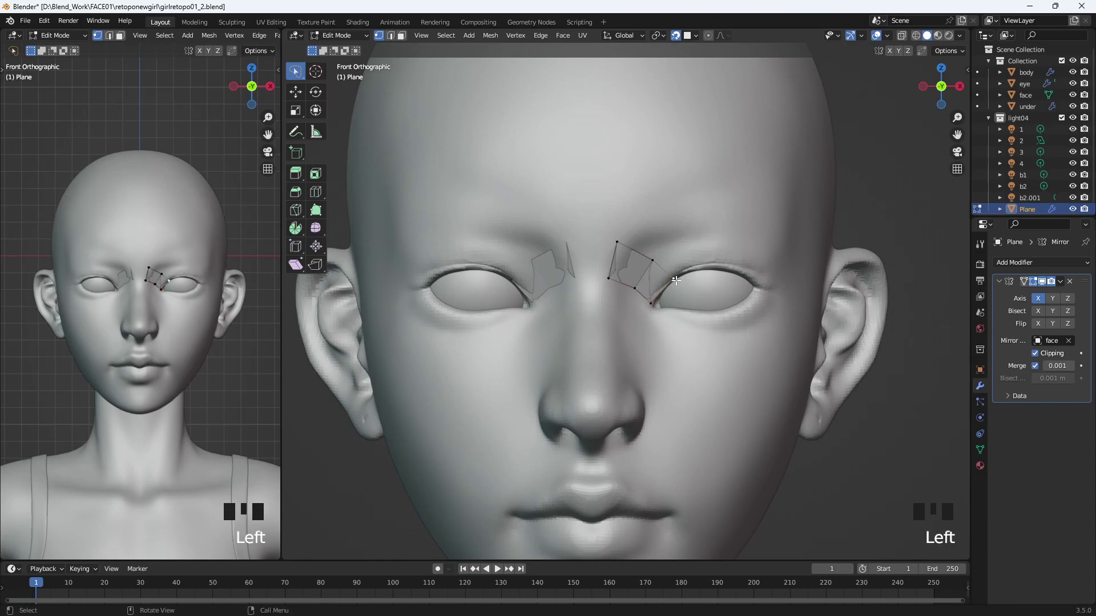
{"action": "key", "text": "g"}
{"action": "left_click", "coordinate": [678, 275]}
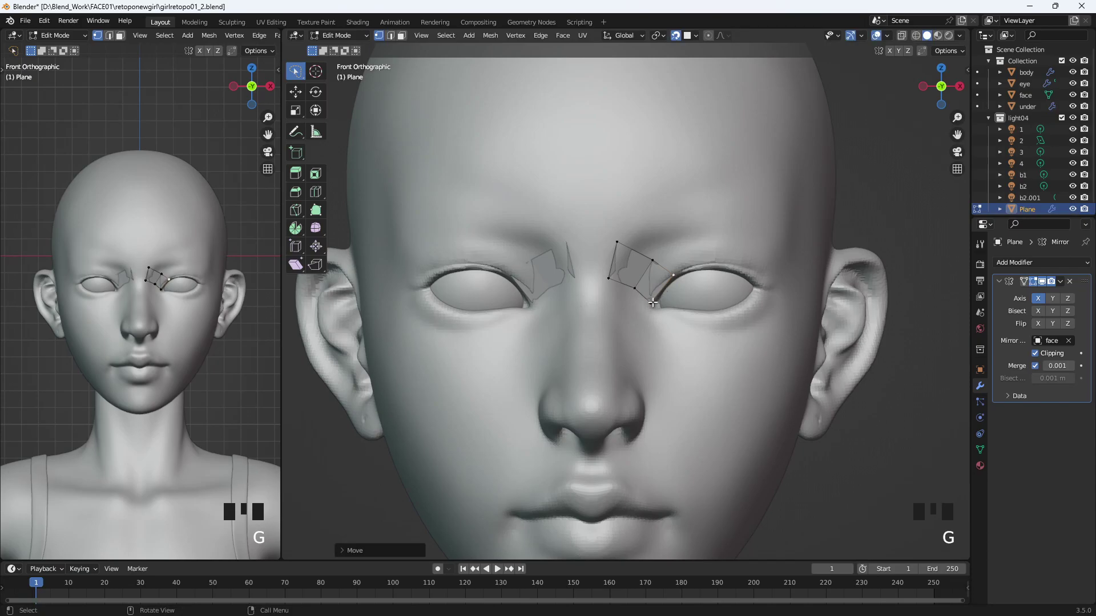
{"action": "middle_click_drag", "start_coordinate": [652, 303], "coordinate": [637, 294]}
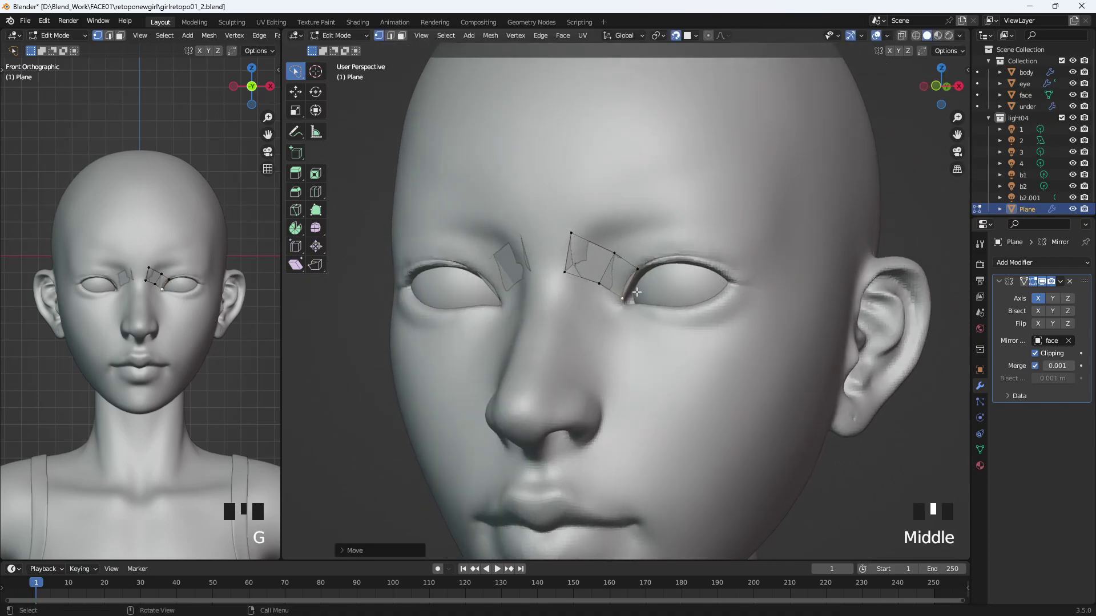
{"action": "key", "text": "g"}
{"action": "left_click", "coordinate": [636, 271]}
{"action": "middle_click_drag", "start_coordinate": [654, 274], "coordinate": [694, 275]}
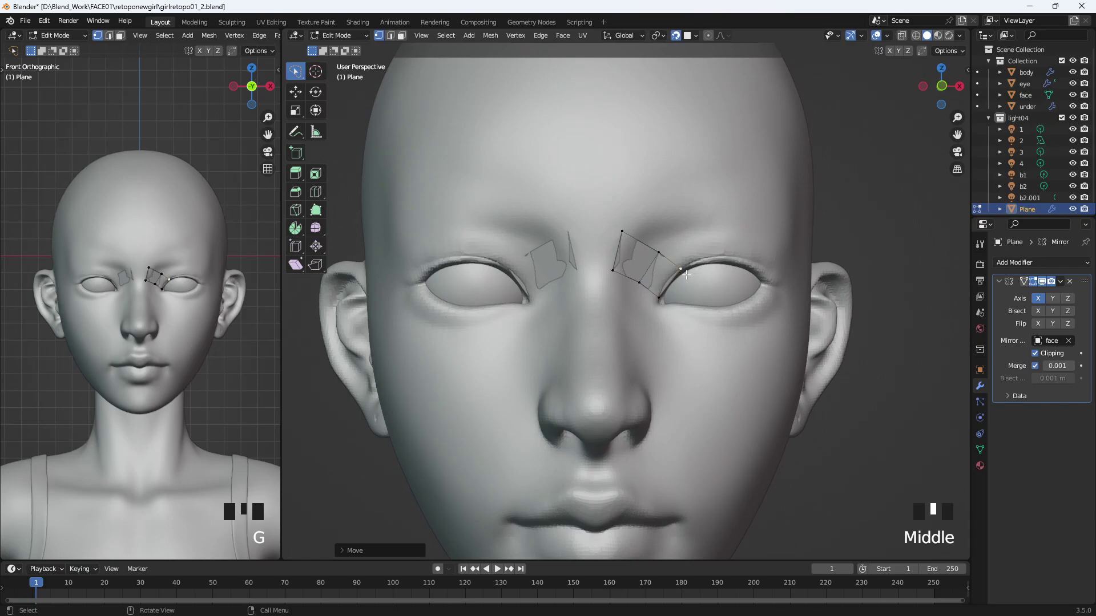
- Extrude three vertices along the upper eyelid from the inner corner to the outer eye corner
{"action": "key", "text": "e"}
{"action": "left_click", "coordinate": [726, 260]}
{"action": "key", "text": "e"}
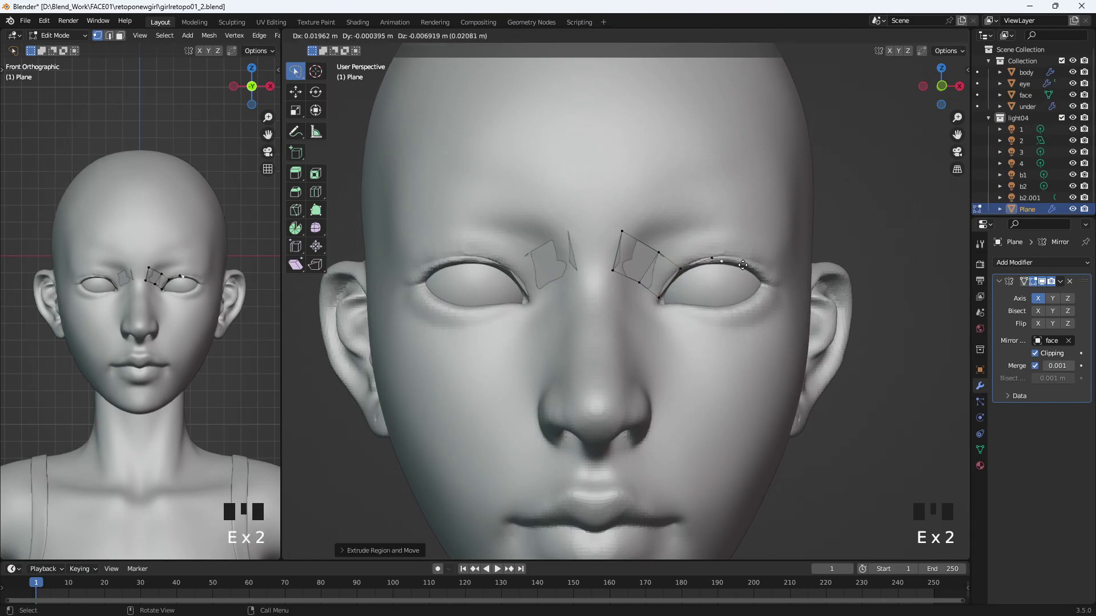
{"action": "left_click", "coordinate": [760, 264]}
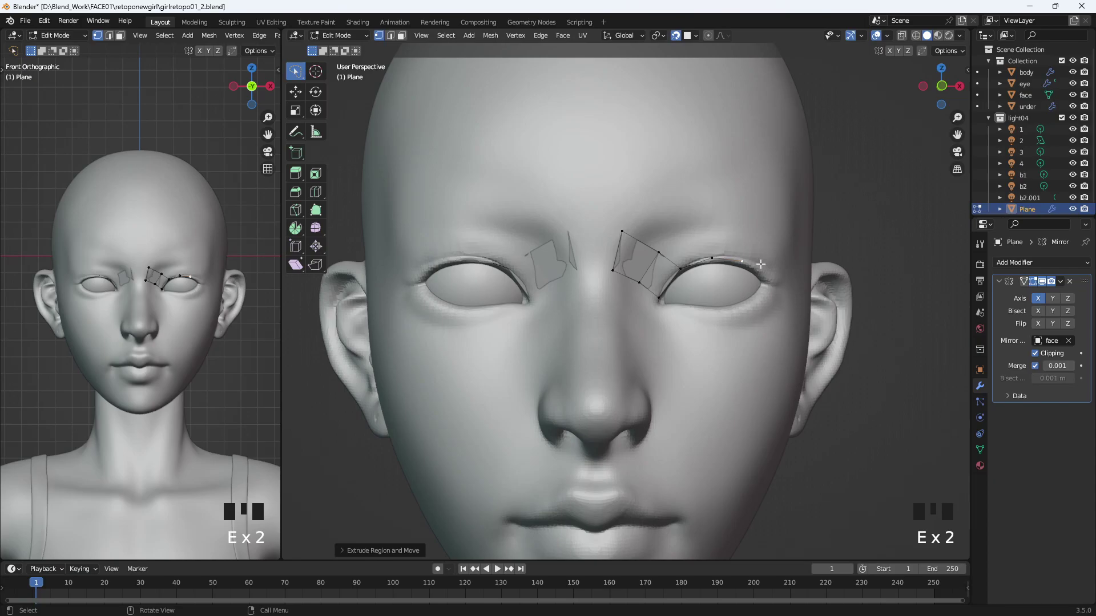
{"action": "key", "text": "e"}
{"action": "left_click", "coordinate": [783, 282]}
- Extrude five more vertices from the outer eye corner along the lower eyelid back toward the inner corner
{"action": "key", "text": "e"}
{"action": "left_click", "coordinate": [786, 294]}
{"action": "key", "text": "e"}
{"action": "left_click", "coordinate": [760, 312]}
{"action": "key", "text": "e"}
{"action": "left_click", "coordinate": [737, 321]}
{"action": "key", "text": "e"}
{"action": "left_click", "coordinate": [700, 317]}
{"action": "key", "text": "e"}
{"action": "left_click", "coordinate": [669, 312]}
{"action": "scroll", "coordinate": [657, 332], "scroll_direction": "up", "scroll_amount": 2}
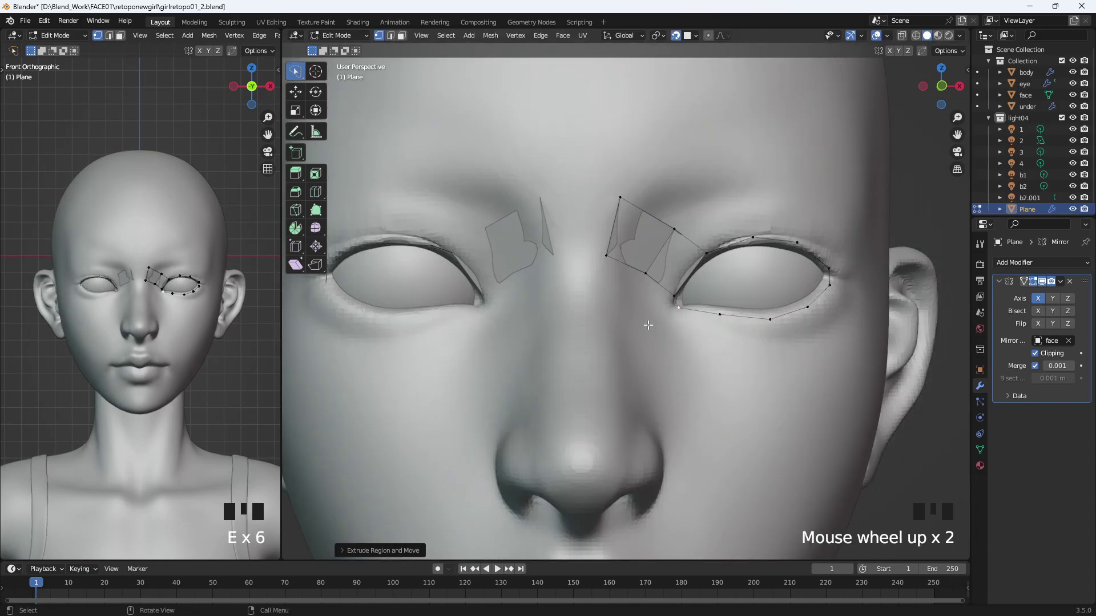
- Close the eyelid loop by extruding to the inner eye corner and merging the overlapping vertices
{"action": "key", "text": "e"}
{"action": "left_click", "coordinate": [645, 314]}
{"action": "scroll", "coordinate": [644, 313], "scroll_direction": "up", "scroll_amount": 3}
{"action": "left_click", "coordinate": [296, 77]}
{"action": "left_click_drag", "start_coordinate": [296, 77], "coordinate": [329, 93]}
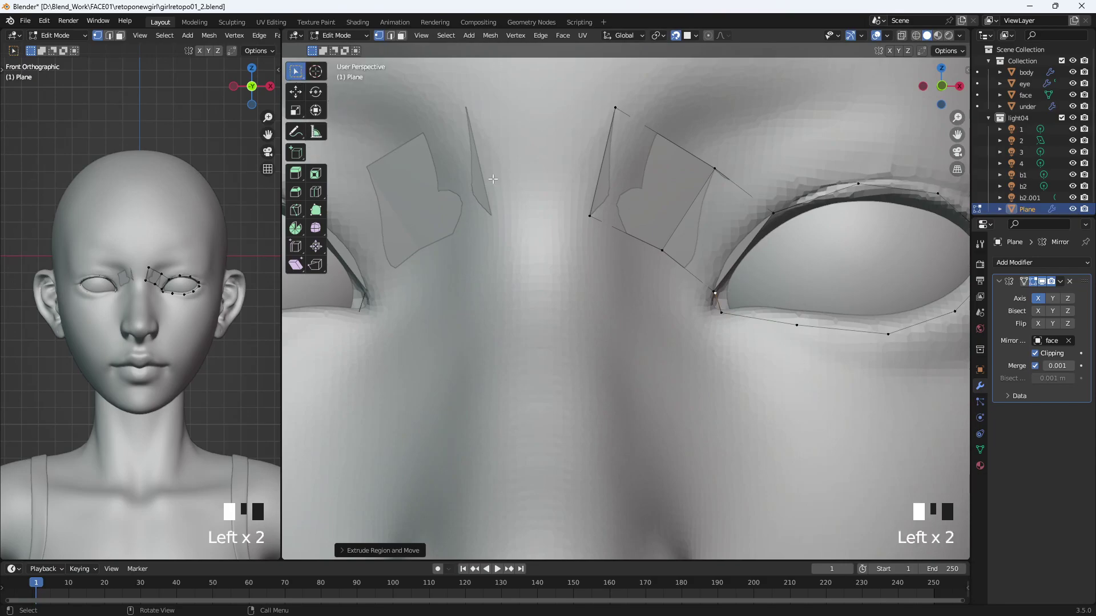
{"action": "left_click", "coordinate": [714, 291]}
{"action": "key", "text": "m"}
{"action": "left_click", "coordinate": [760, 311]}
- Fill a new face below the second quad at the inner eye corner and place its free vertex beside the nose
{"action": "middle_click_drag", "start_coordinate": [759, 310], "coordinate": [637, 255]}
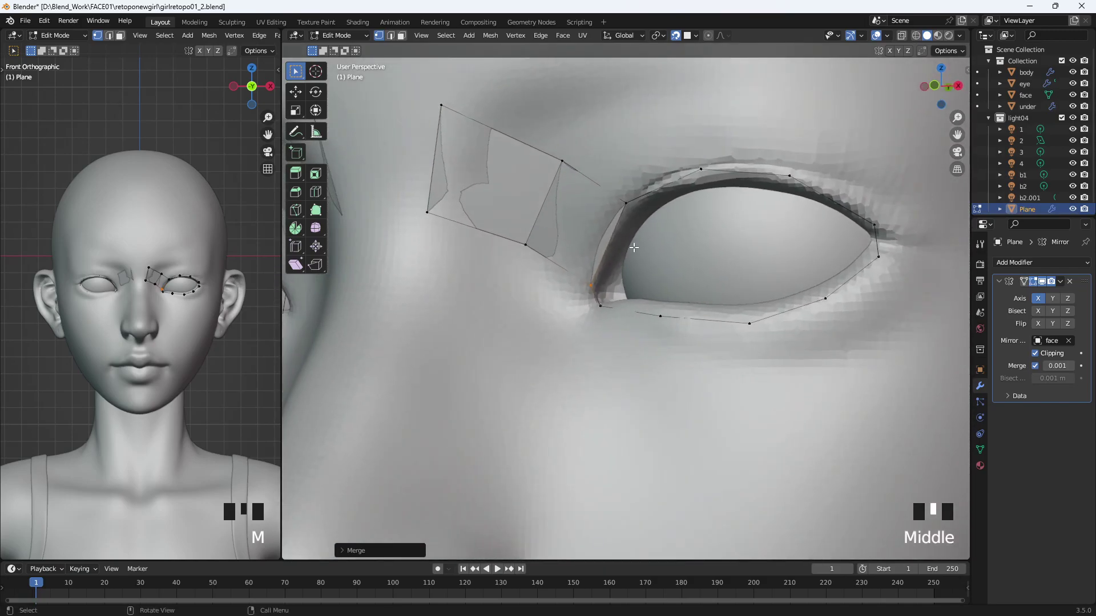
{"action": "scroll", "coordinate": [598, 286], "scroll_direction": "down", "scroll_amount": 2}
{"action": "double_click", "coordinate": [600, 290]}
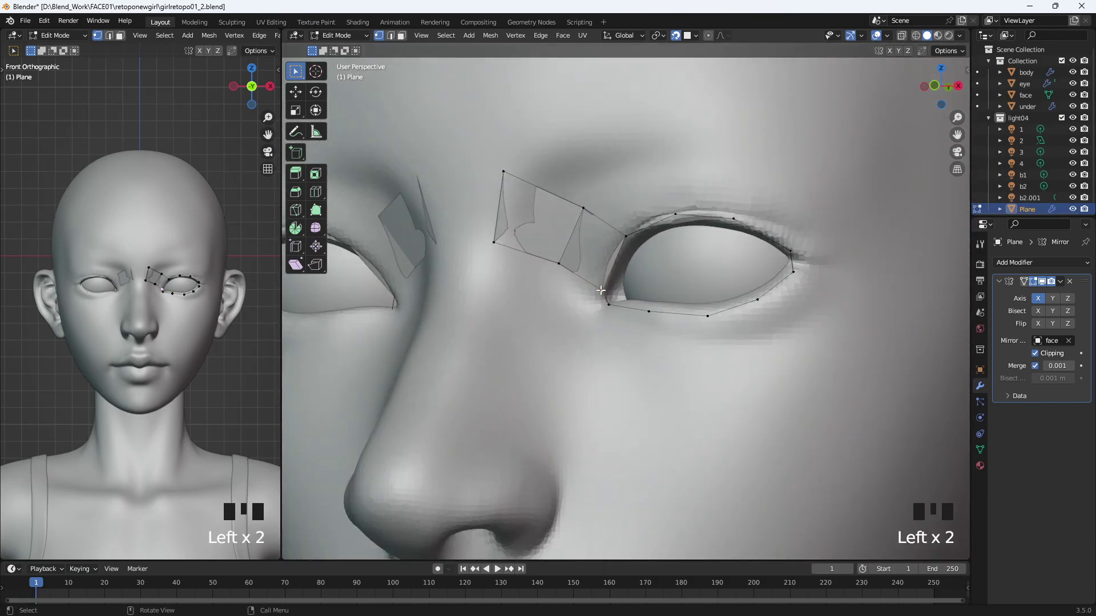
{"action": "middle_click_drag", "start_coordinate": [587, 294], "coordinate": [596, 296]}
{"action": "key", "text": "f"}
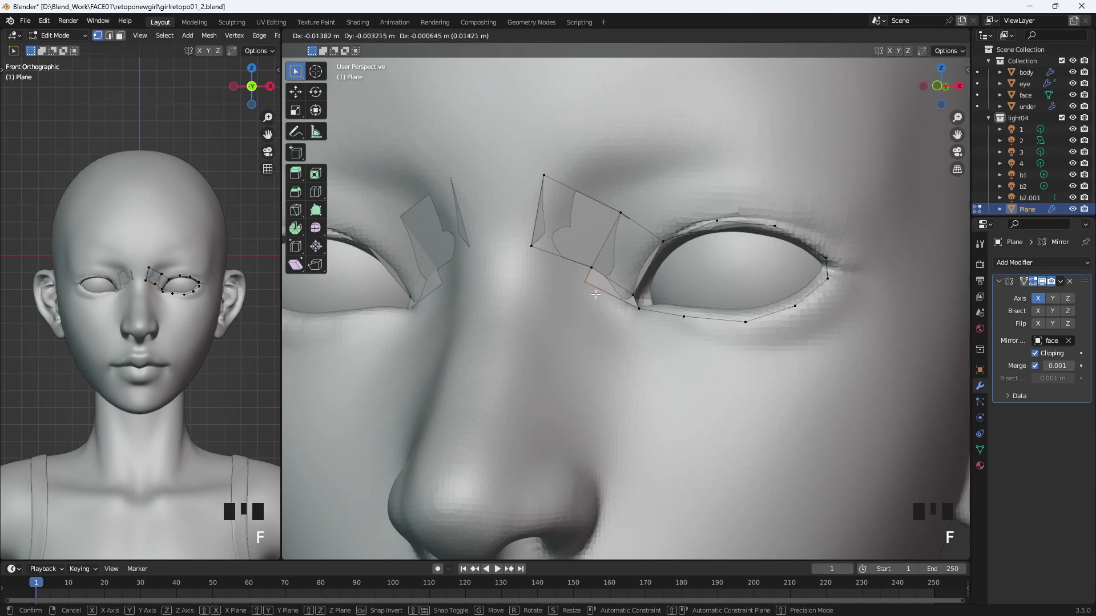
{"action": "left_click", "coordinate": [605, 334]}
{"action": "middle_click_drag", "start_coordinate": [605, 334], "coordinate": [736, 330]}
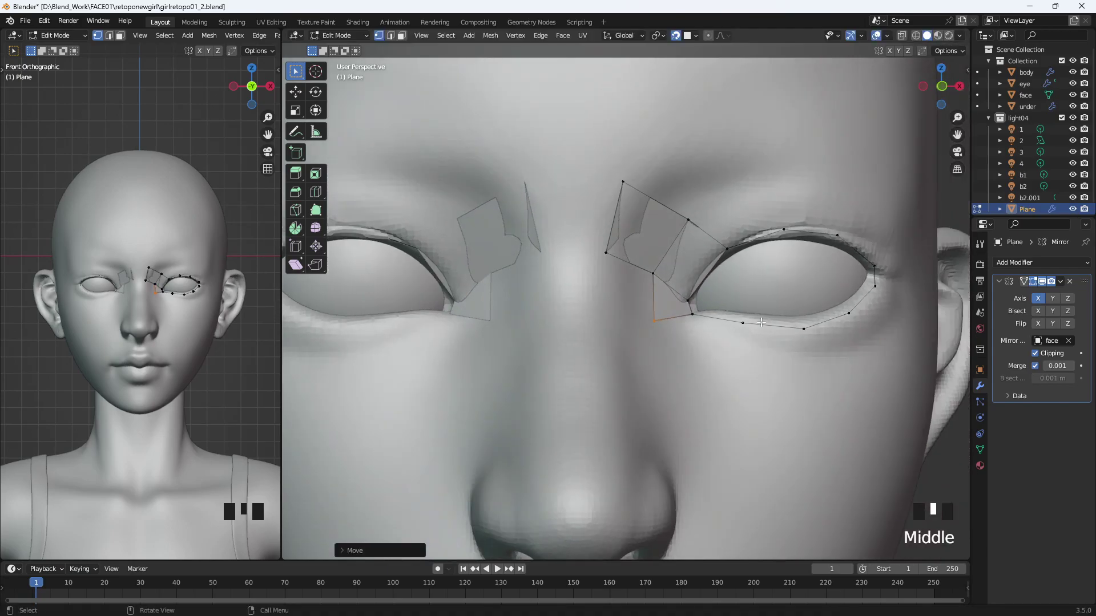
- Extrude four vertices from the upper corner between the two quads, over the eye and down around its outer side
{"action": "left_click", "coordinate": [696, 226]}
{"action": "middle_click_drag", "start_coordinate": [697, 225], "coordinate": [724, 312]}
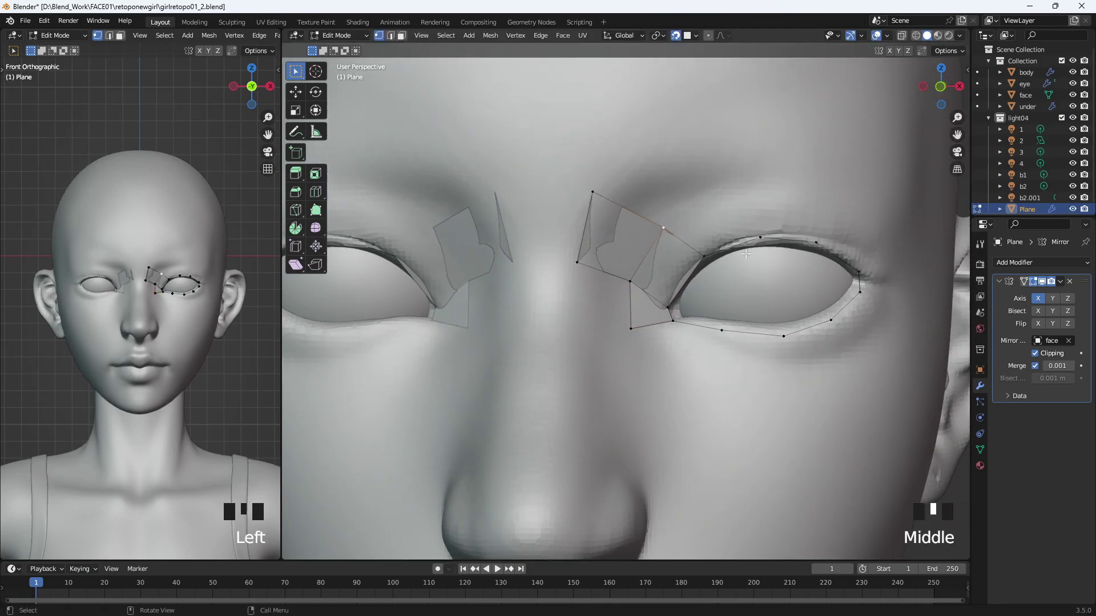
{"action": "key", "text": "e"}
{"action": "left_click", "coordinate": [850, 177]}
{"action": "middle_click_drag", "start_coordinate": [838, 225], "coordinate": [814, 231]}
{"action": "key", "text": "e"}
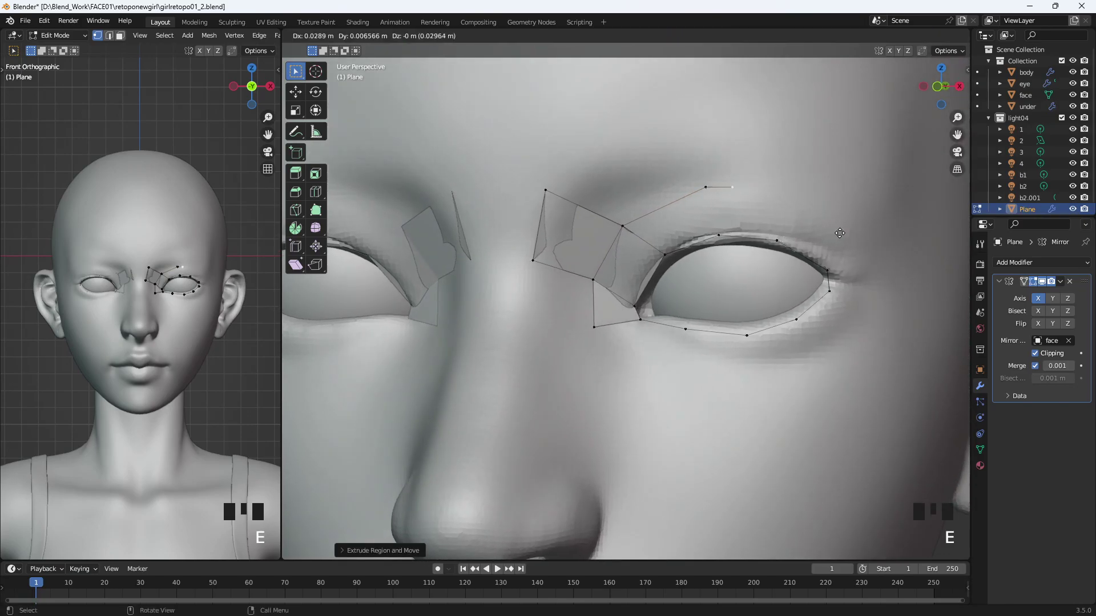
{"action": "left_click", "coordinate": [888, 235]}
{"action": "key", "text": "e"}
{"action": "left_click", "coordinate": [958, 275]}
{"action": "key", "text": "e"}
{"action": "left_click", "coordinate": [314, 410]}
- Continue the outer eye ring by extruding three vertices below the eye toward the nose
{"action": "key", "text": "e"}
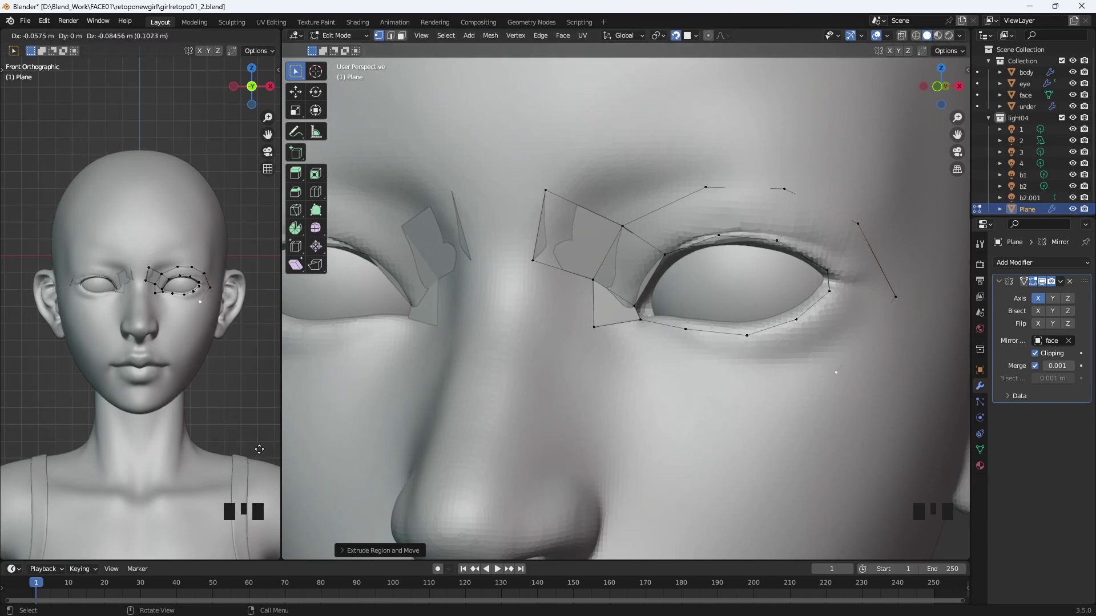
{"action": "left_click", "coordinate": [259, 450]}
{"action": "key", "text": "e"}
{"action": "left_click", "coordinate": [217, 433]}
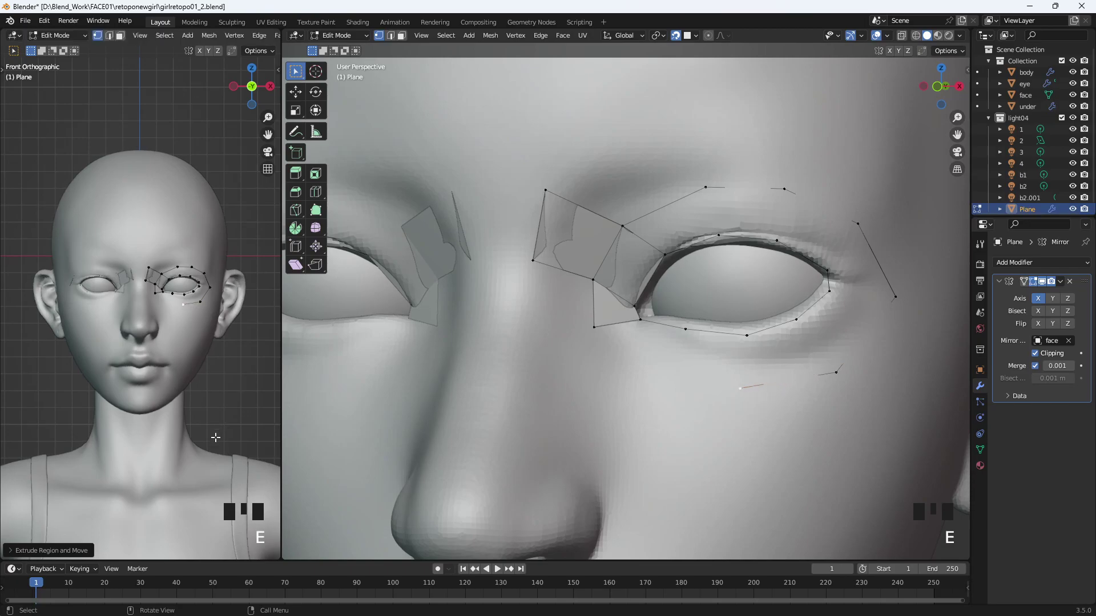
{"action": "middle_click_drag", "start_coordinate": [217, 434], "coordinate": [236, 464]}
{"action": "middle_click_drag", "start_coordinate": [651, 477], "coordinate": [657, 476]}
{"action": "key", "text": "e"}
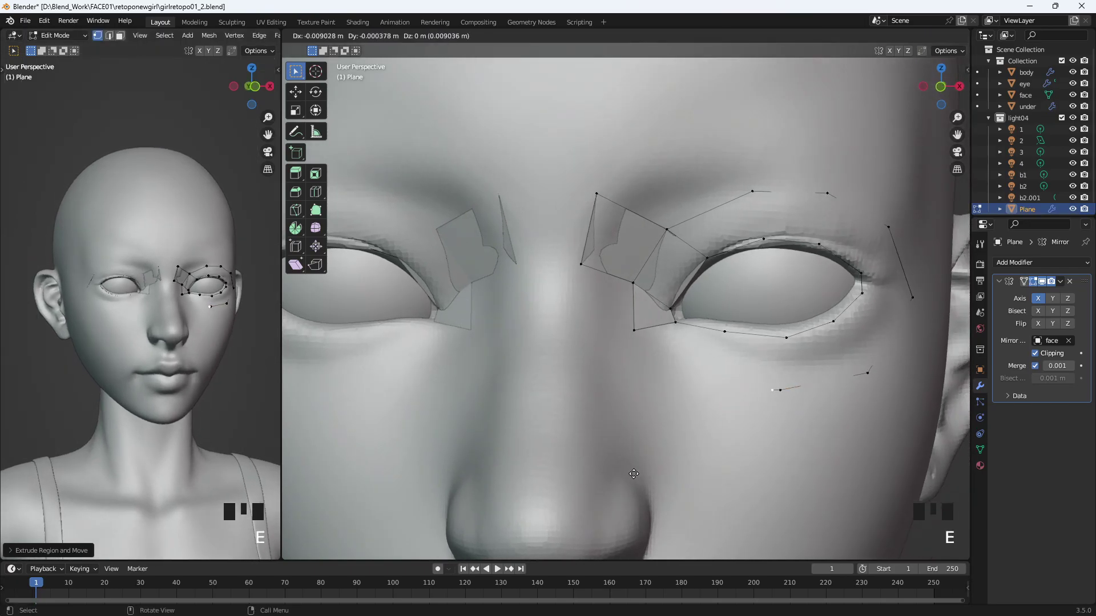
{"action": "left_click", "coordinate": [577, 466]}
- Close the outer eye ring by extruding to the vertex beside the nose and merging the two vertices
{"action": "key", "text": "e"}
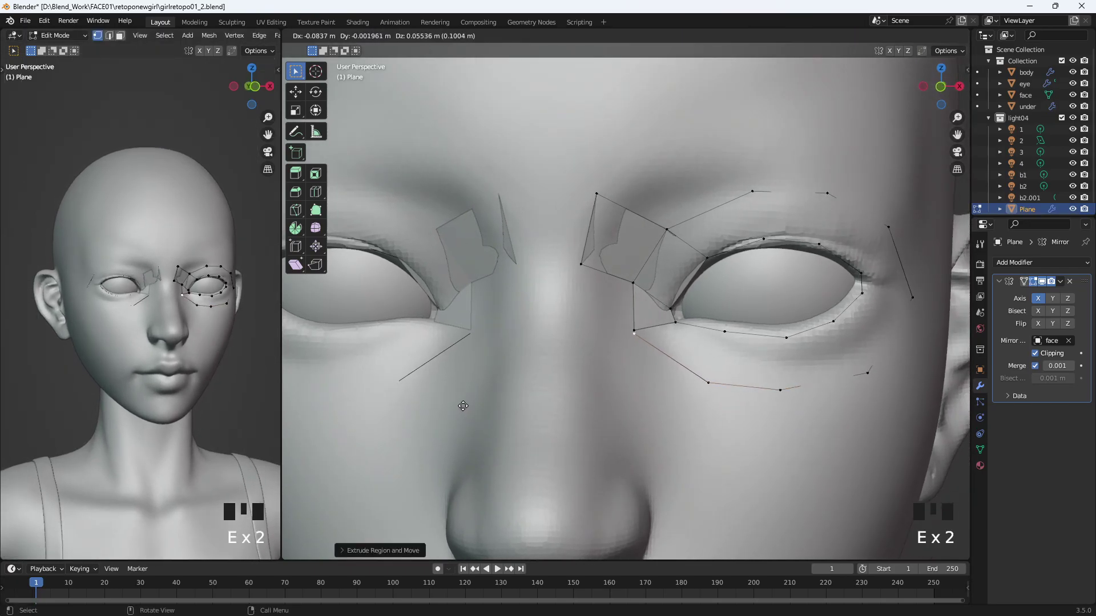
{"action": "left_click", "coordinate": [464, 403]}
{"action": "key", "text": "m"}
{"action": "left_click", "coordinate": [651, 387]}
{"action": "scroll", "coordinate": [651, 387], "scroll_direction": "down", "scroll_amount": 2}
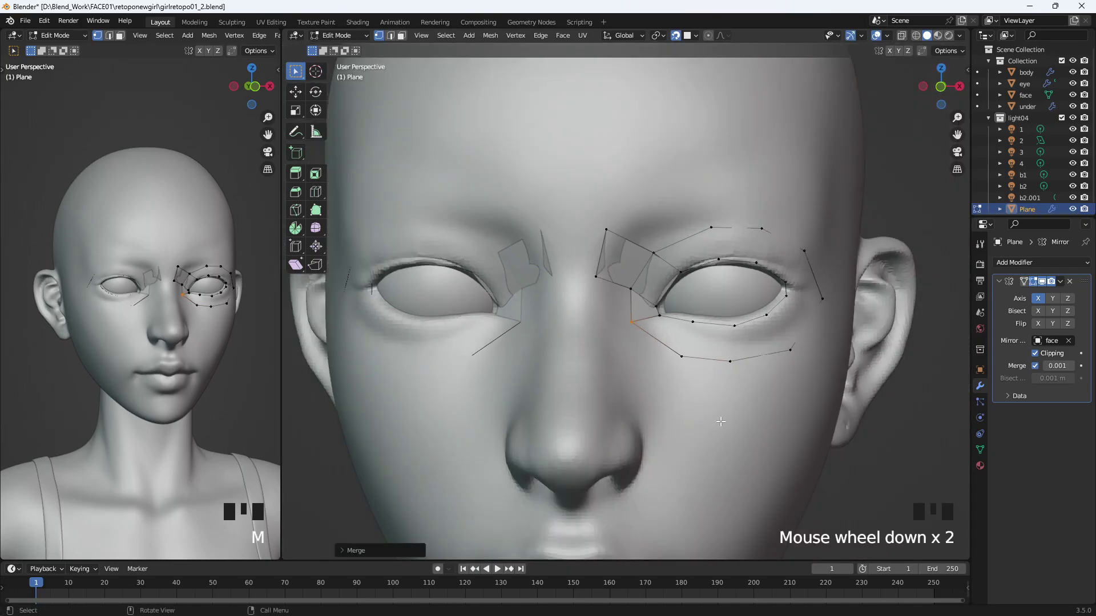
- Connect the outer ring to the upper eyelid with two edges and fill three faces between the rings below the eye
{"action": "middle_click_drag", "start_coordinate": [651, 387], "coordinate": [647, 298]}
{"action": "left_click", "coordinate": [647, 299], "text": "shift"}
{"action": "key", "text": "f"}
{"action": "key", "text": "f"}
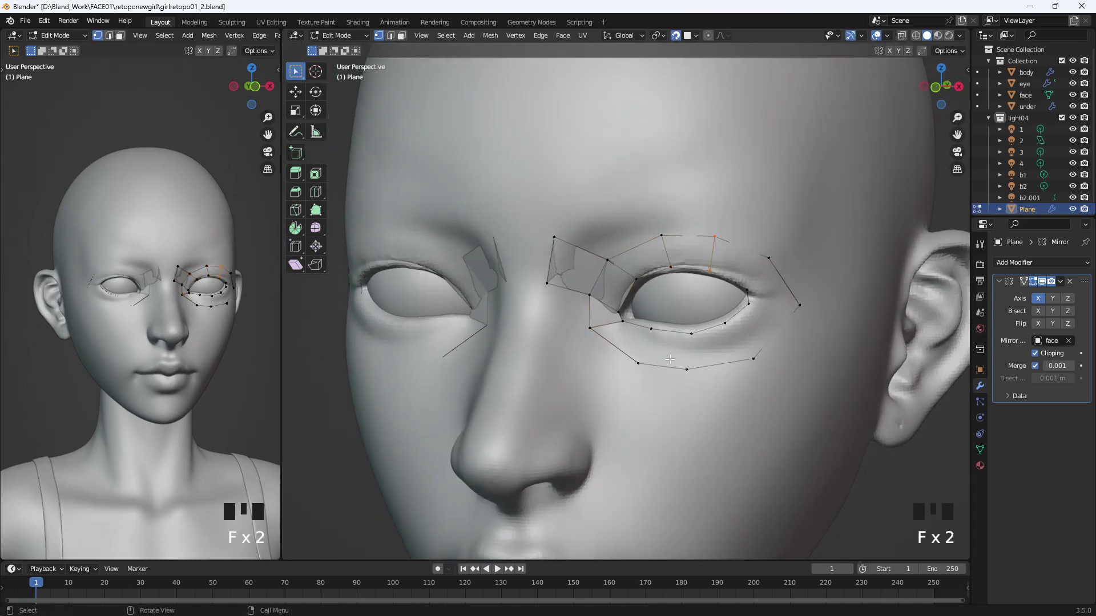
{"action": "key", "text": "f"}
{"action": "key", "text": "f"}
{"action": "key", "text": "f"}
- Reposition the vertex between the nose bridge and the inner eye corner to even out the surrounding faces
{"action": "middle_click_drag", "start_coordinate": [641, 355], "coordinate": [610, 272]}
{"action": "scroll", "coordinate": [608, 276], "scroll_direction": "up", "scroll_amount": 3}
{"action": "left_click", "coordinate": [608, 276]}
{"action": "key", "text": "g"}
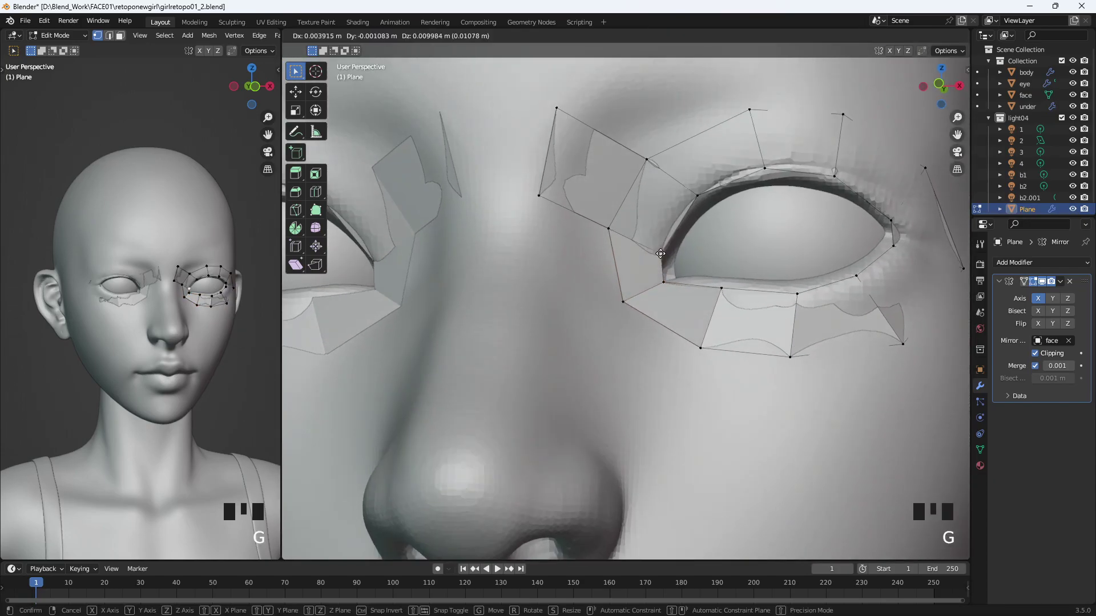
{"action": "left_click", "coordinate": [608, 236]}
- Extrude the inner edge of the first quad to the face's centerline and adjust the new lower vertex
{"action": "left_click", "coordinate": [543, 198]}
{"action": "left_click", "coordinate": [556, 113], "text": "shift"}
{"action": "middle_click_drag", "start_coordinate": [561, 211], "coordinate": [567, 232]}
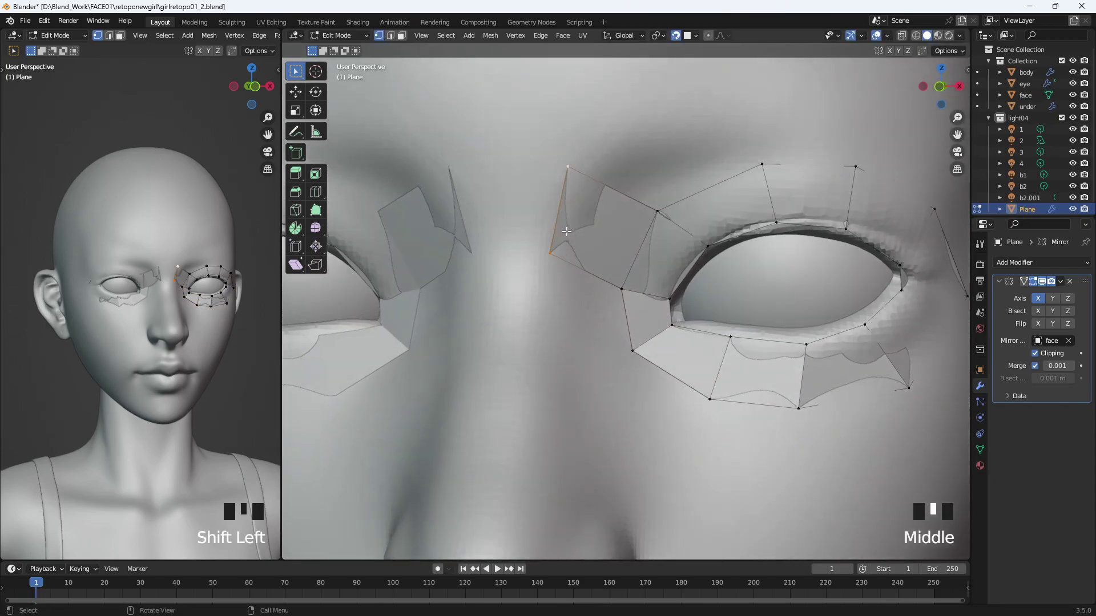
{"action": "key", "text": "e"}
{"action": "left_click", "coordinate": [496, 225]}
{"action": "left_click", "coordinate": [507, 254]}
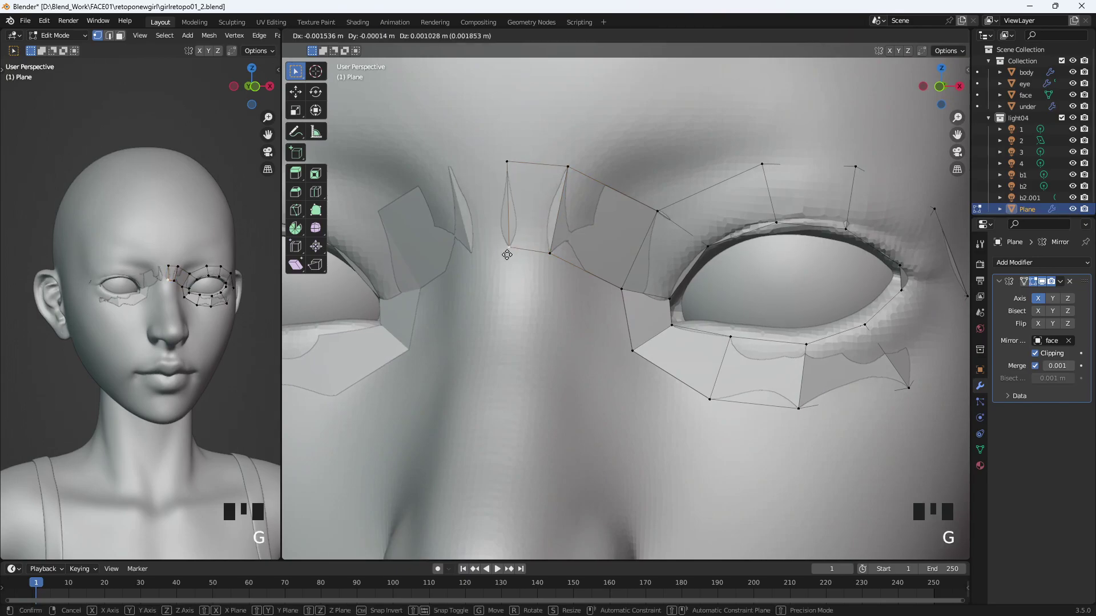
{"action": "key", "text": "g"}
{"action": "left_click", "coordinate": [507, 253]}
- Extrude the lower edge of the nose bridge quad down the nose in three segments, ending just above the tip
{"action": "left_click", "coordinate": [509, 247]}
{"action": "left_click", "coordinate": [550, 253], "text": "shift"}
{"action": "scroll", "coordinate": [550, 315], "scroll_direction": "down", "scroll_amount": 1}
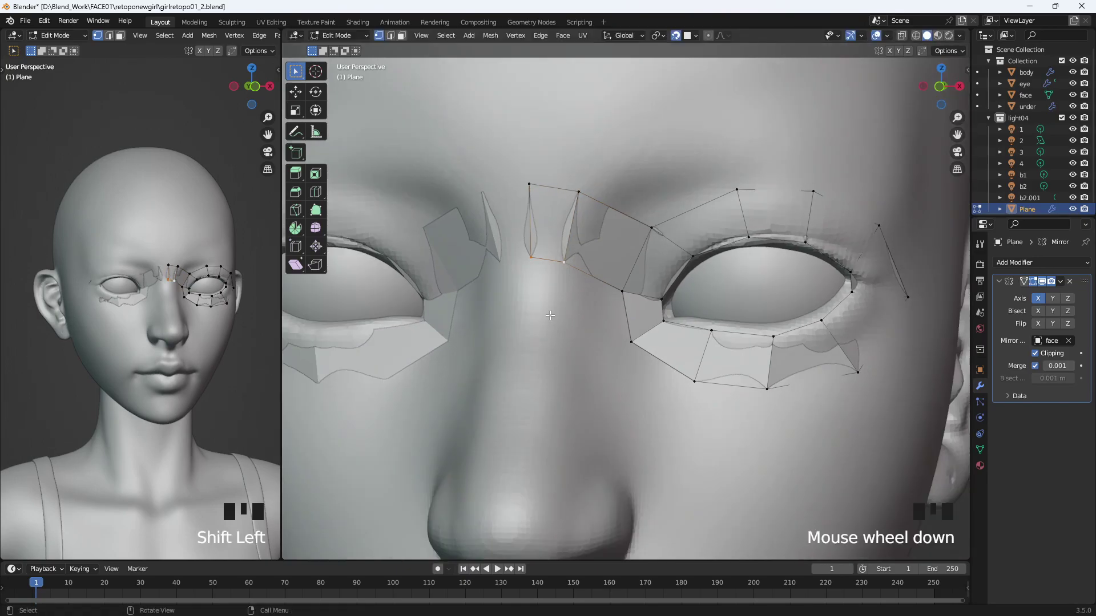
{"action": "key", "text": "e"}
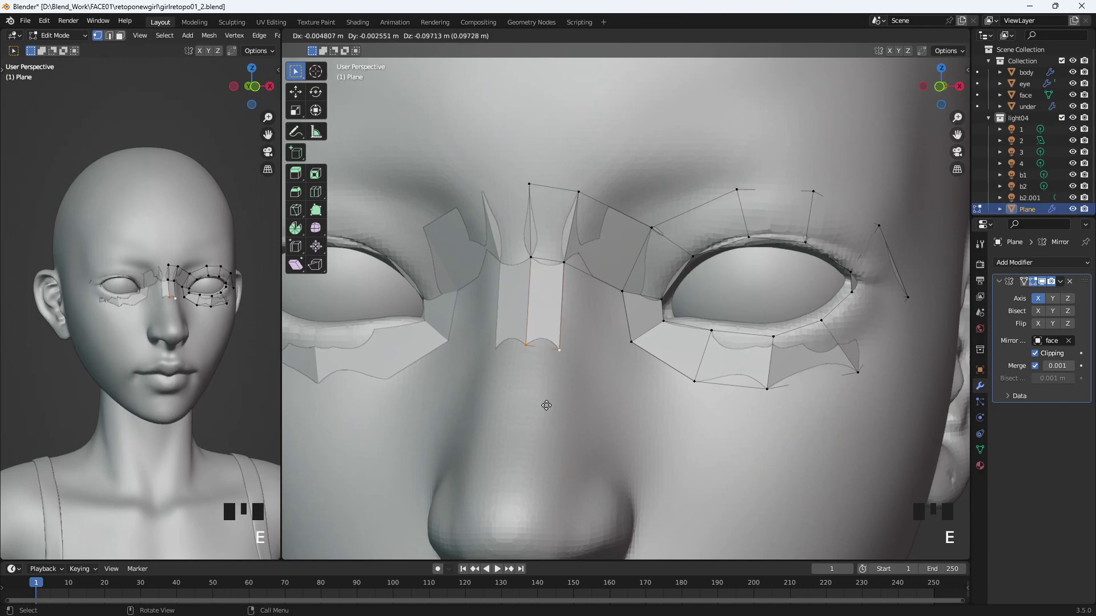
{"action": "left_click", "coordinate": [546, 405]}
{"action": "middle_click_drag", "start_coordinate": [620, 305], "coordinate": [587, 379]}
{"action": "key", "text": "e"}
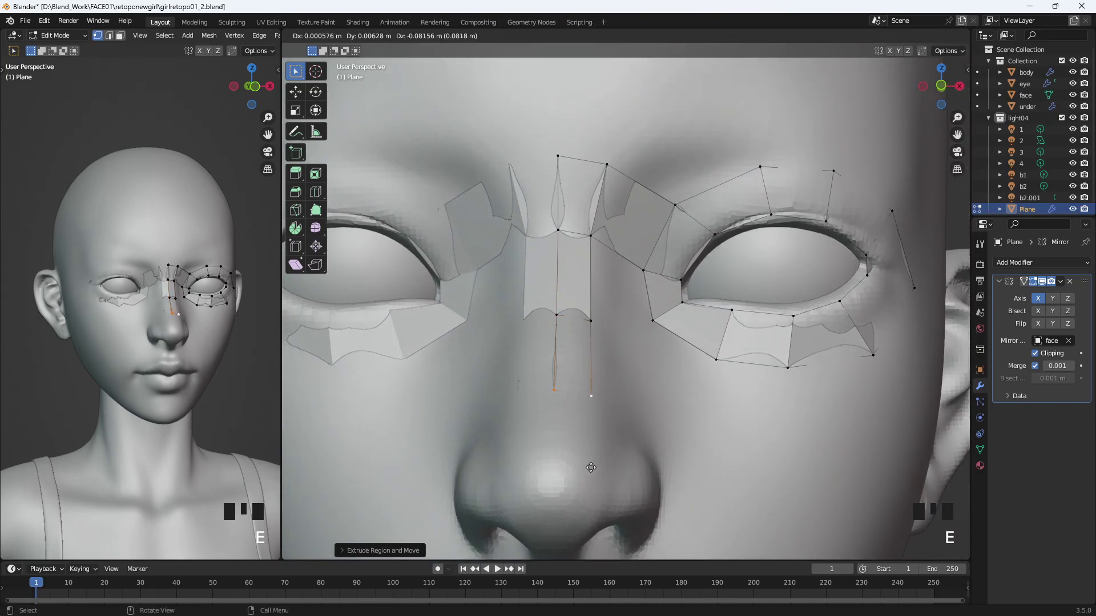
{"action": "left_click", "coordinate": [592, 468]}
{"action": "key", "text": "e"}
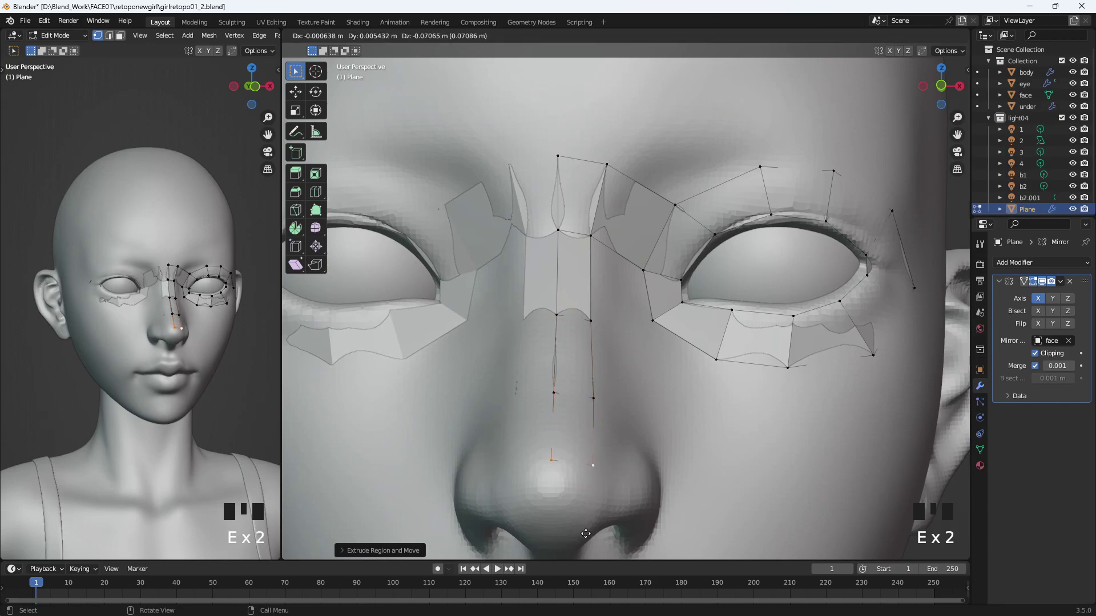
{"action": "left_click", "coordinate": [585, 534]}
{"action": "middle_click_drag", "start_coordinate": [607, 454], "coordinate": [581, 450]}
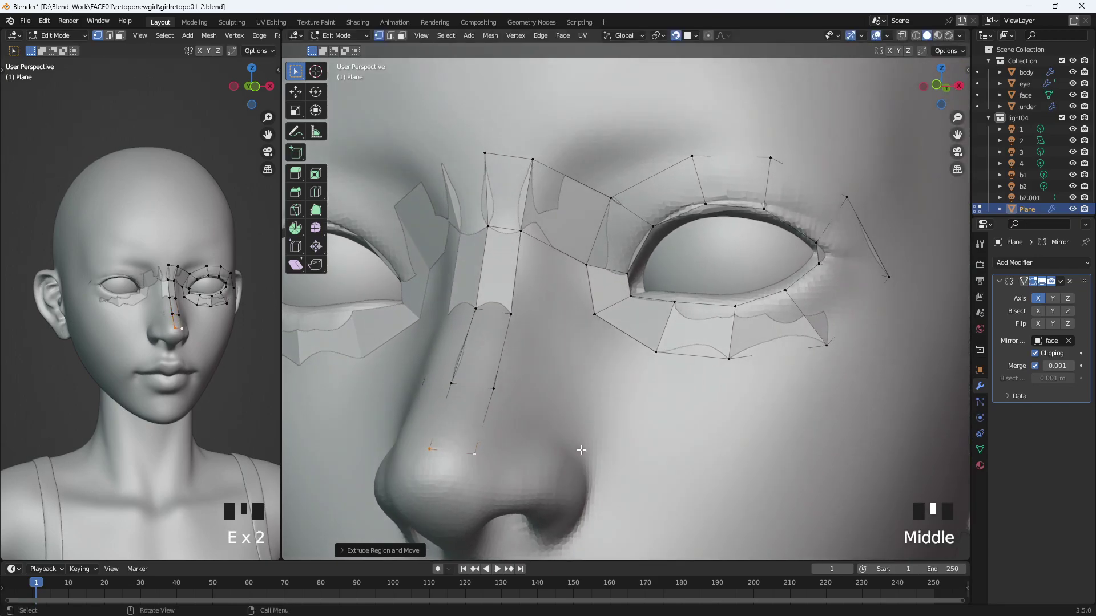
- Extrude the nose strip in three more segments over the tip and down the underside, and adjust its lower centerline vertex
{"action": "key", "text": "e"}
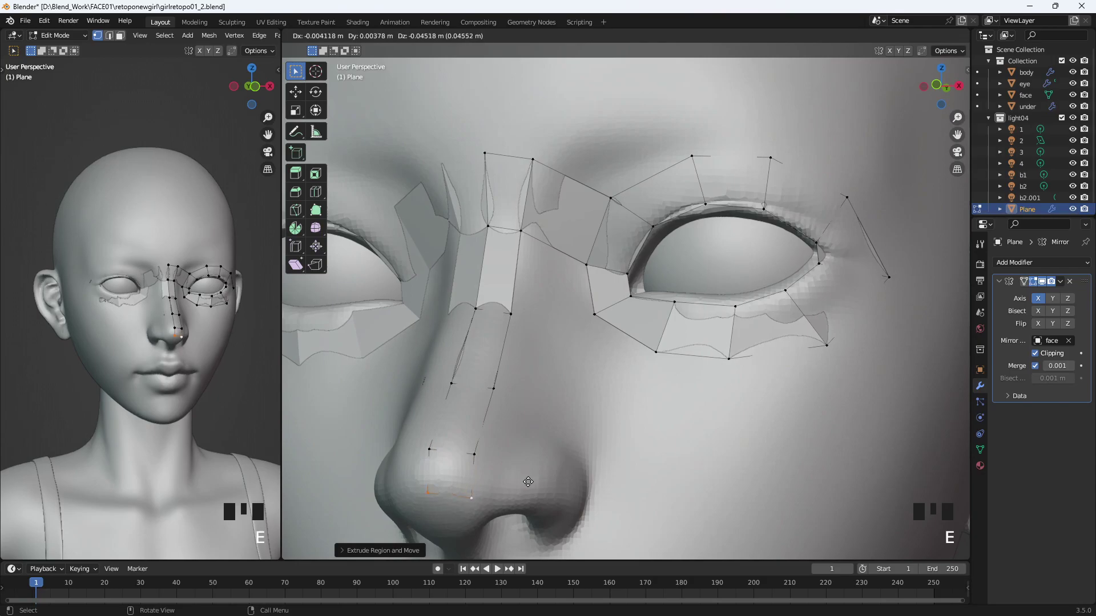
{"action": "left_click", "coordinate": [524, 480]}
{"action": "middle_click_drag", "start_coordinate": [524, 480], "coordinate": [565, 442]}
{"action": "key", "text": "e"}
{"action": "left_click", "coordinate": [558, 460]}
{"action": "key", "text": "e"}
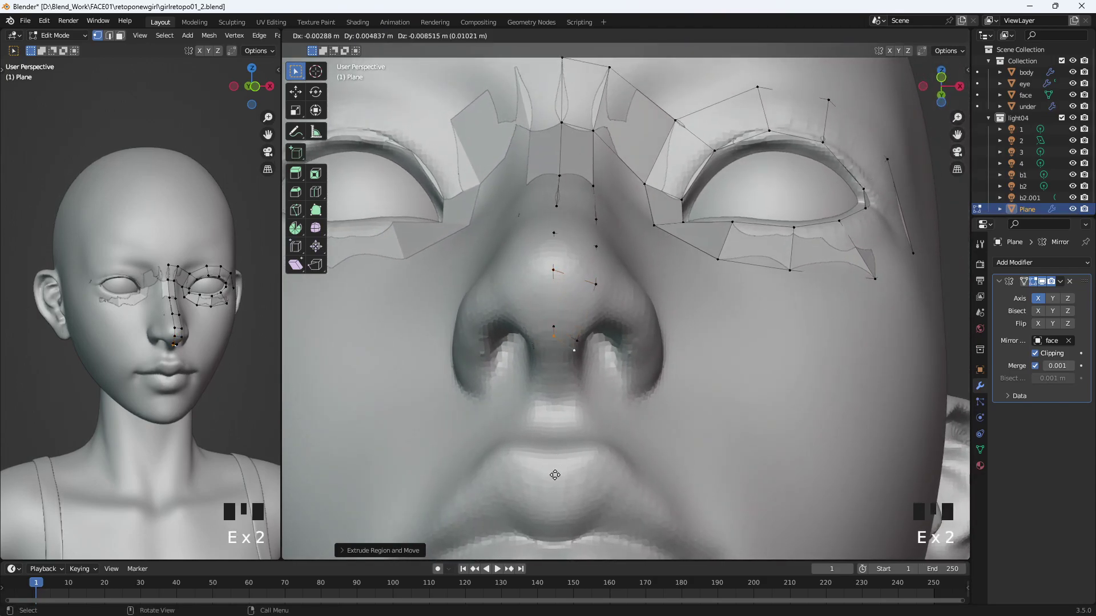
{"action": "left_click", "coordinate": [554, 447]}
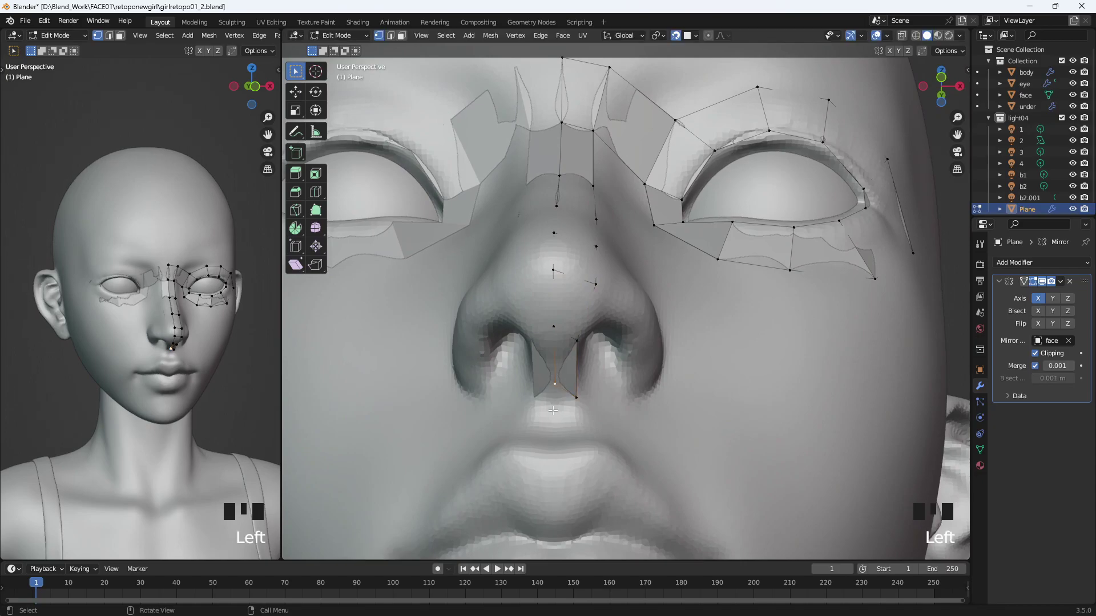
{"action": "key", "text": "g"}
{"action": "left_click", "coordinate": [552, 420]}
{"action": "middle_click_drag", "start_coordinate": [552, 421], "coordinate": [552, 454]}
{"action": "scroll", "coordinate": [552, 454], "scroll_direction": "down", "scroll_amount": 2}
{"action": "key", "text": "e"}
{"action": "left_click", "coordinate": [562, 473]}
{"action": "key", "text": "ctrl+z"}
- Extrude the edge at the base of the nose down to the upper lip and adjust the new centerline vertex
{"action": "left_click", "coordinate": [579, 458], "text": "shift"}
{"action": "key", "text": "e"}
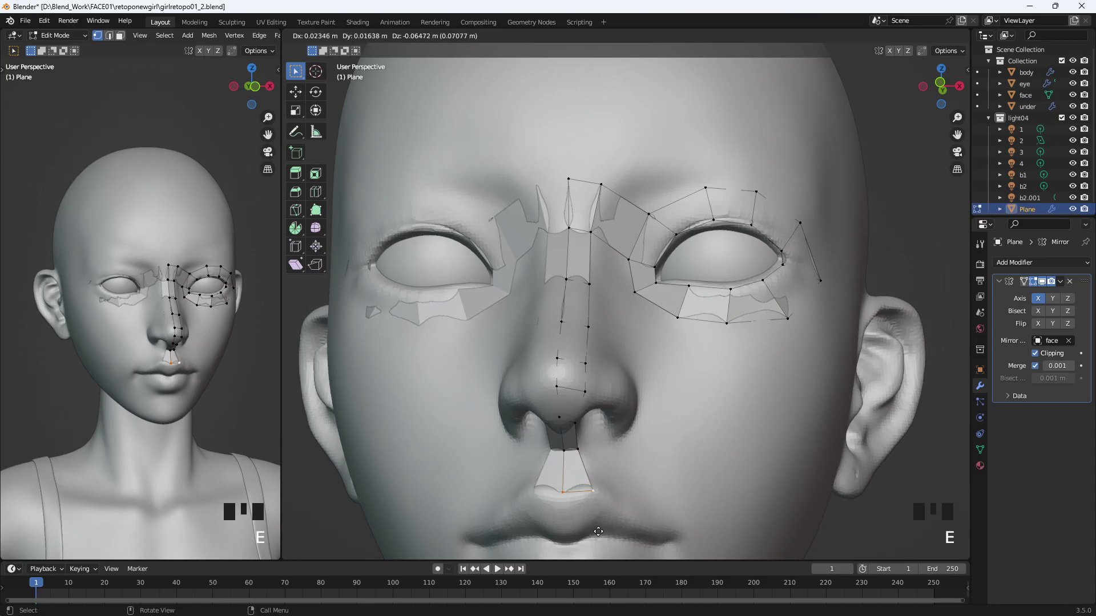
{"action": "left_click", "coordinate": [594, 529]}
{"action": "left_click", "coordinate": [563, 489]}
{"action": "key", "text": "g"}
{"action": "left_click", "coordinate": [563, 494]}
- Insert a centered loop cut through the wide quad between the nose bridge and the inner eye ring
{"action": "middle_click_drag", "start_coordinate": [601, 460], "coordinate": [529, 350], "text": "shift"}
{"action": "left_click", "coordinate": [501, 188]}
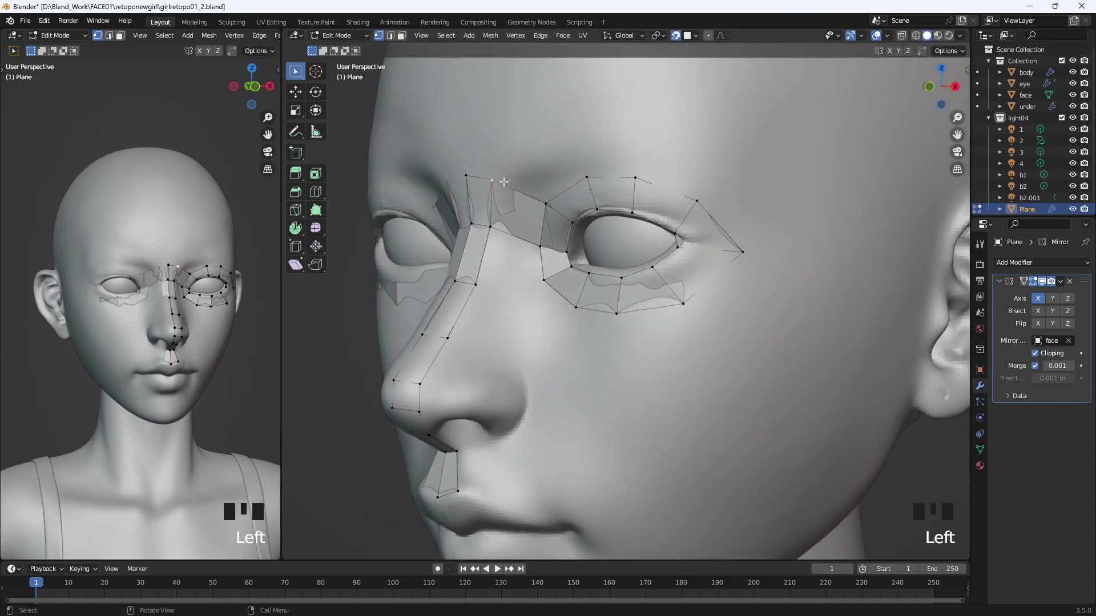
{"action": "key", "text": "ctrl+r"}
{"action": "left_click", "coordinate": [518, 218]}
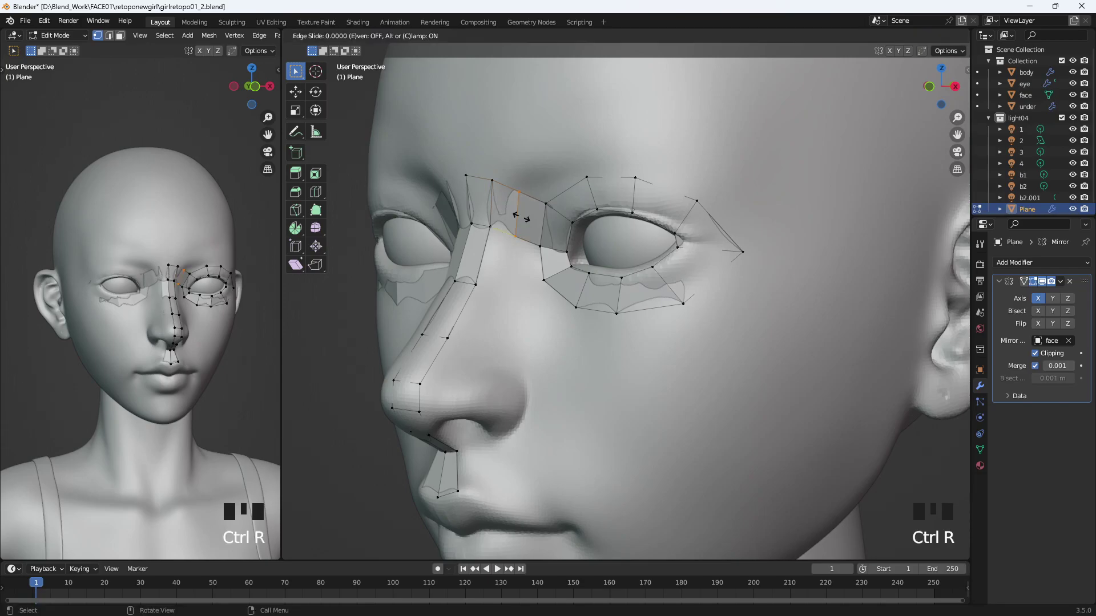
{"action": "left_click", "coordinate": [520, 217]}
{"action": "middle_click_drag", "start_coordinate": [518, 199], "coordinate": [549, 273]}
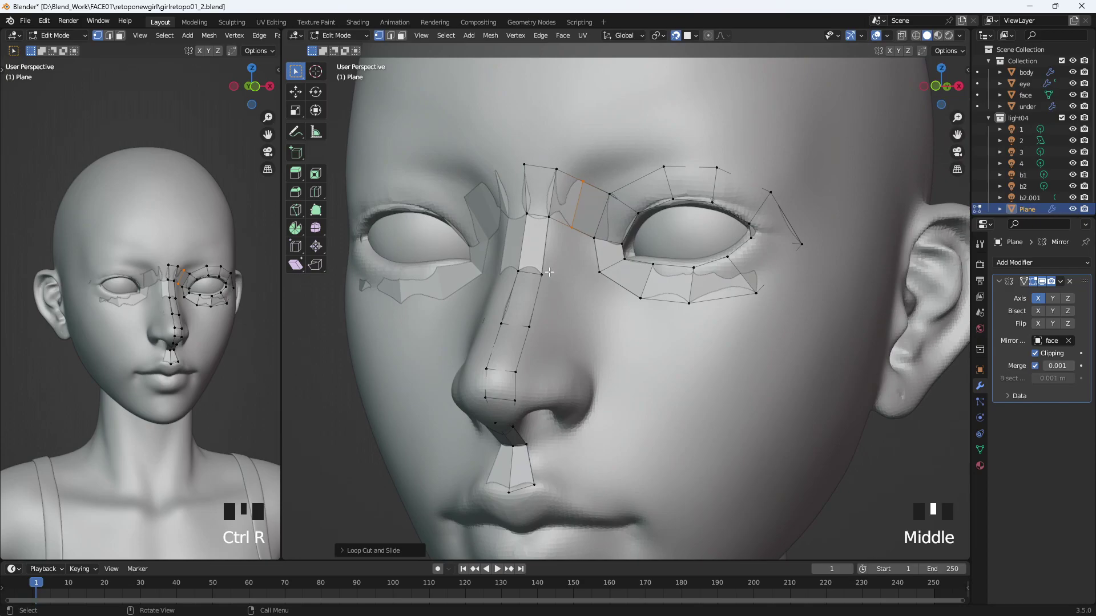
- Fill two faces on the side of the nose bridge, between the central strip and the inner eye corner
{"action": "key", "text": "g"}
{"action": "left_click", "coordinate": [550, 217]}
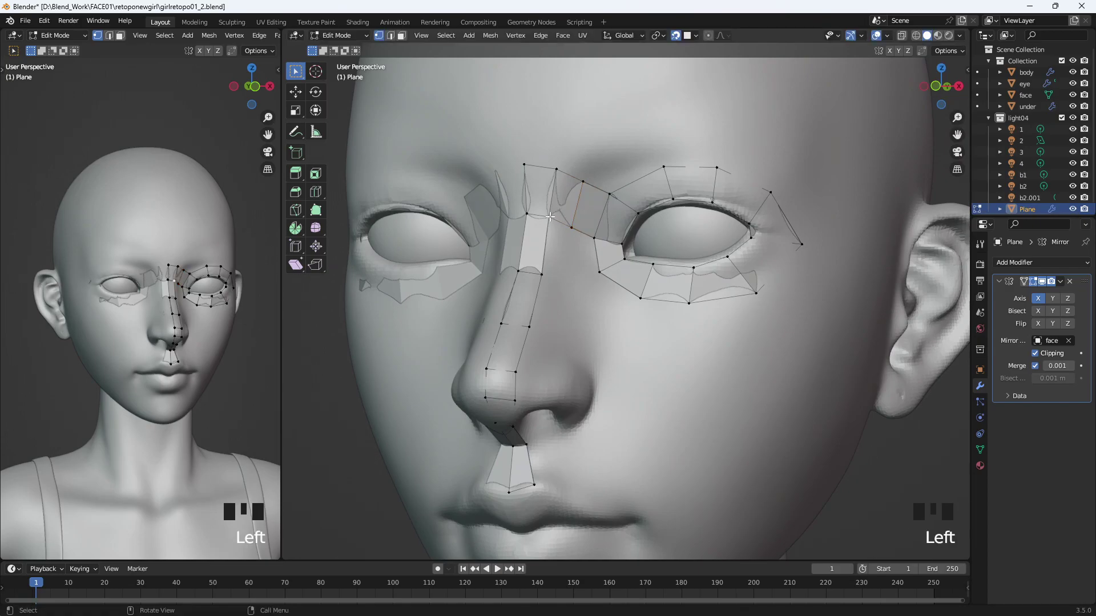
{"action": "key", "text": "f"}
{"action": "left_click", "coordinate": [567, 288]}
{"action": "left_click", "coordinate": [569, 230]}
{"action": "left_click", "coordinate": [594, 239], "text": "shift"}
{"action": "key", "text": "f"}
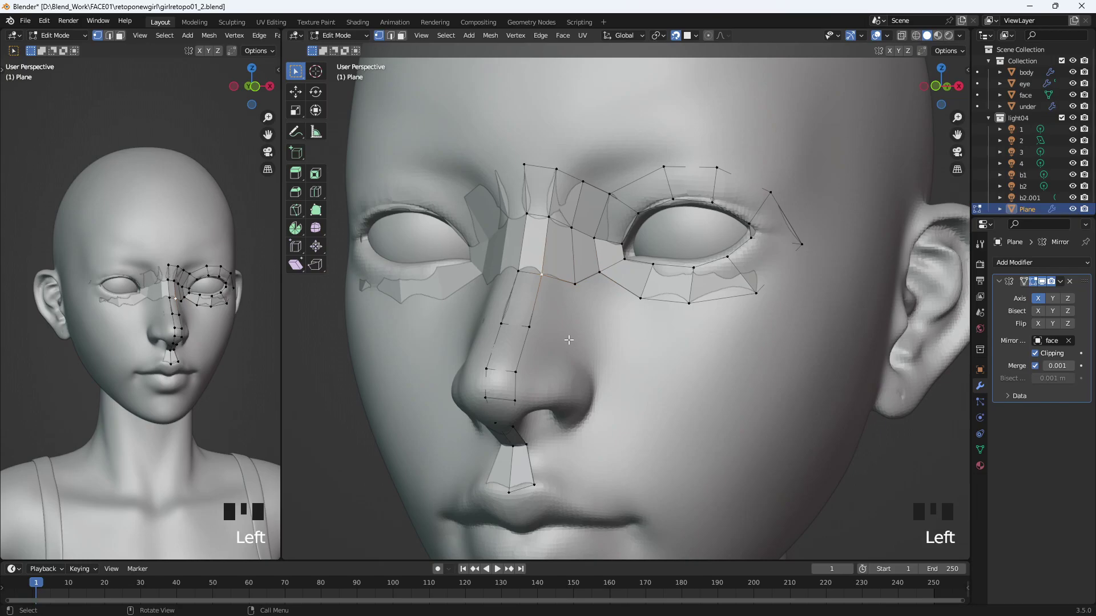
- Fill three faces down the side of the nose beside the central strip, positioning each new outer vertex
{"action": "key", "text": "f"}
{"action": "left_click", "coordinate": [535, 331]}
{"action": "key", "text": "f"}
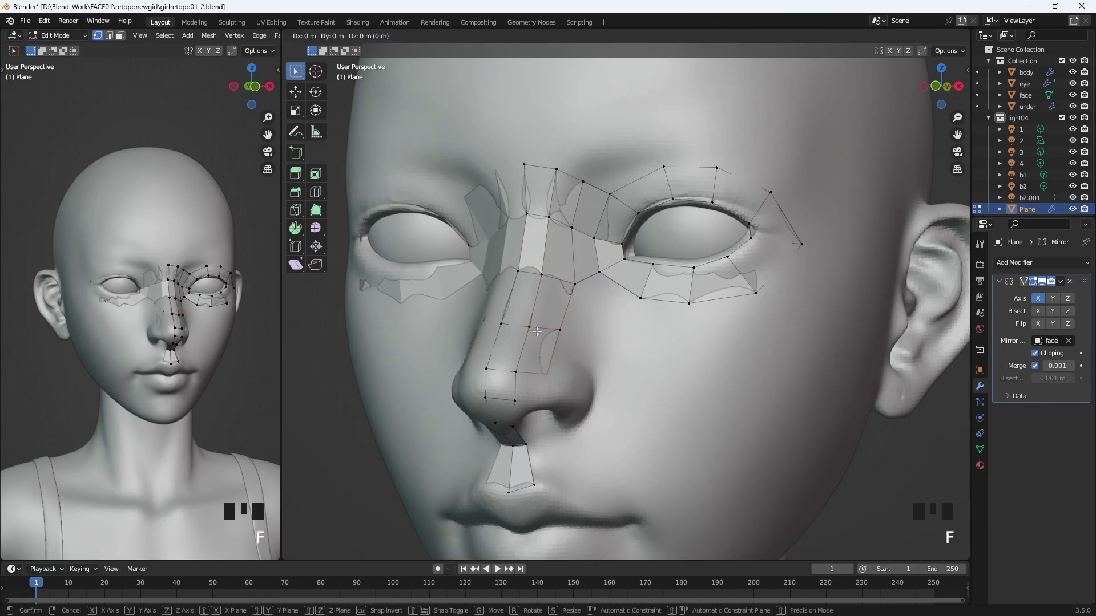
{"action": "left_click", "coordinate": [536, 351]}
{"action": "left_click", "coordinate": [516, 373]}
{"action": "key", "text": "f"}
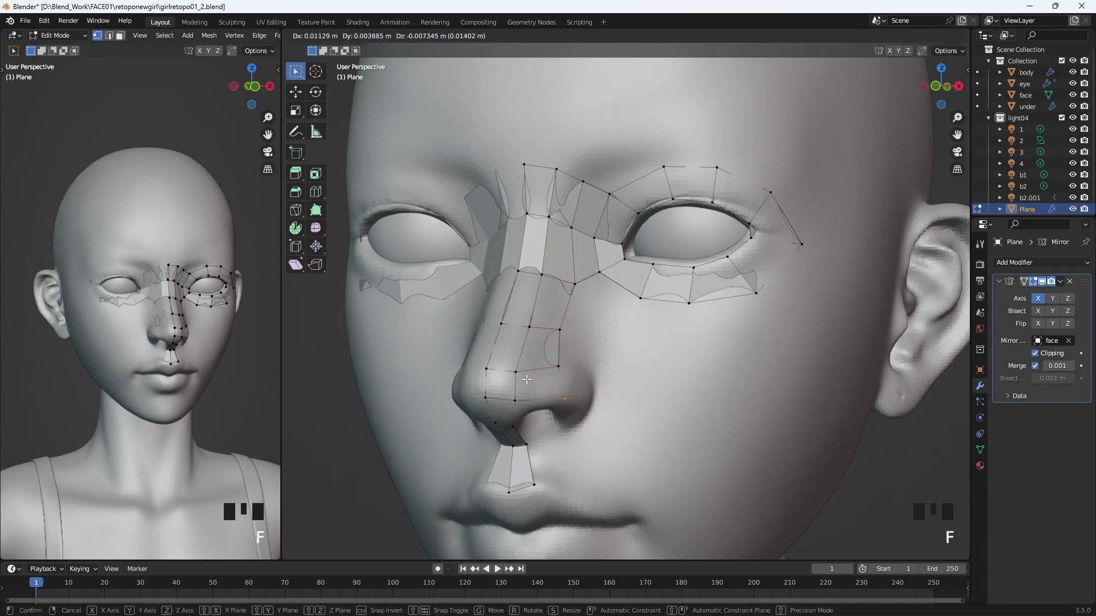
{"action": "left_click", "coordinate": [515, 378]}
{"action": "middle_click_drag", "start_coordinate": [515, 379], "coordinate": [522, 374]}
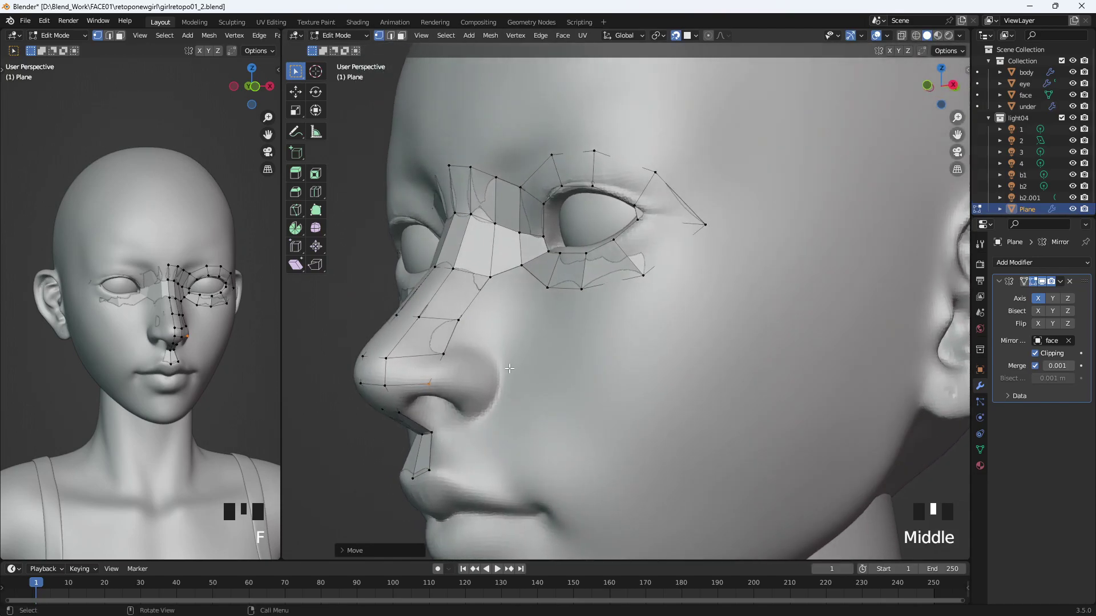
{"action": "left_click", "coordinate": [459, 320]}
{"action": "key", "text": "f"}
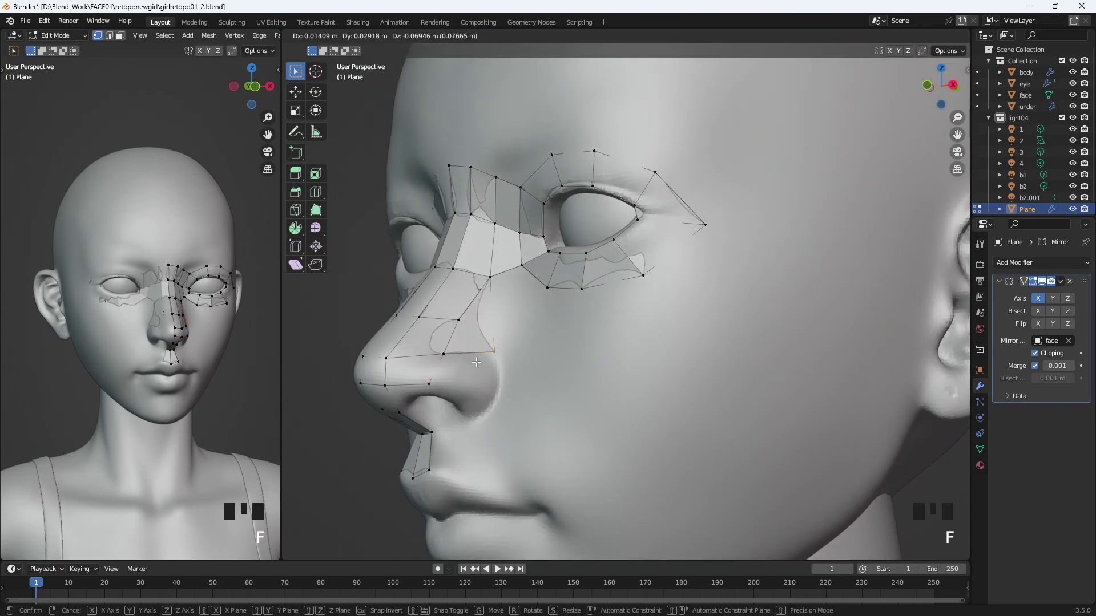
{"action": "left_click", "coordinate": [489, 347]}
{"action": "key", "text": "ctrl+z"}
{"action": "key", "text": "ctrl+z"}
- Adjust the vertex on the side of the nose and fill three faces in a second row below the eye
{"action": "left_click", "coordinate": [461, 318]}
{"action": "key", "text": "g"}
{"action": "left_click", "coordinate": [491, 279]}
{"action": "middle_click_drag", "start_coordinate": [492, 279], "coordinate": [566, 324]}
{"action": "left_click", "coordinate": [566, 324]}
{"action": "key", "text": "f"}
{"action": "left_click", "coordinate": [606, 387]}
{"action": "key", "text": "f"}
{"action": "left_click", "coordinate": [634, 381]}
{"action": "key", "text": "f"}
{"action": "left_click", "coordinate": [675, 375]}
{"action": "middle_click_drag", "start_coordinate": [675, 375], "coordinate": [626, 211]}
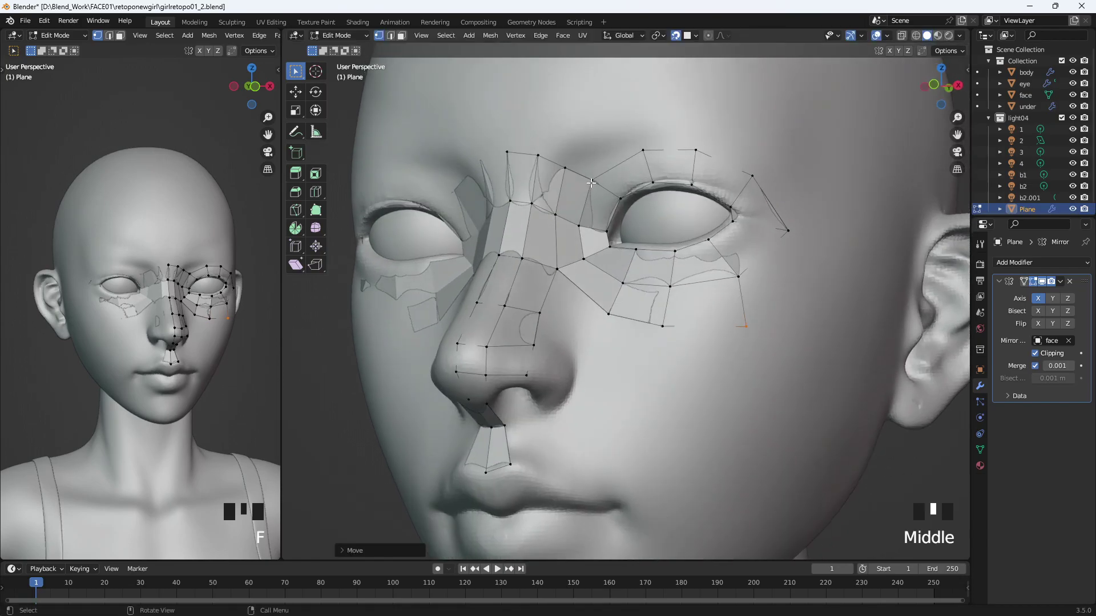
- Extrude five vertices from the inner brow vertex above and around the eye to the second row below its outer corner
{"action": "left_click", "coordinate": [570, 169]}
{"action": "scroll", "coordinate": [655, 156], "scroll_direction": "down", "scroll_amount": 1}
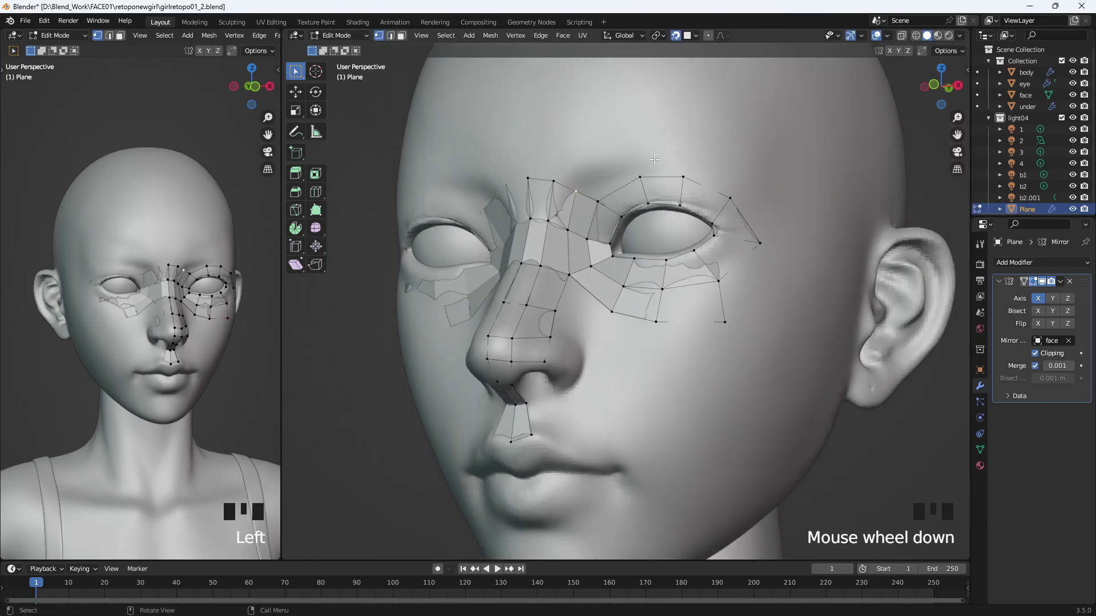
{"action": "key", "text": "e"}
{"action": "left_click", "coordinate": [712, 109]}
{"action": "key", "text": "e"}
{"action": "left_click", "coordinate": [698, 168]}
{"action": "key", "text": "e"}
{"action": "left_click", "coordinate": [755, 197]}
{"action": "key", "text": "e"}
{"action": "left_click", "coordinate": [798, 268]}
{"action": "key", "text": "e"}
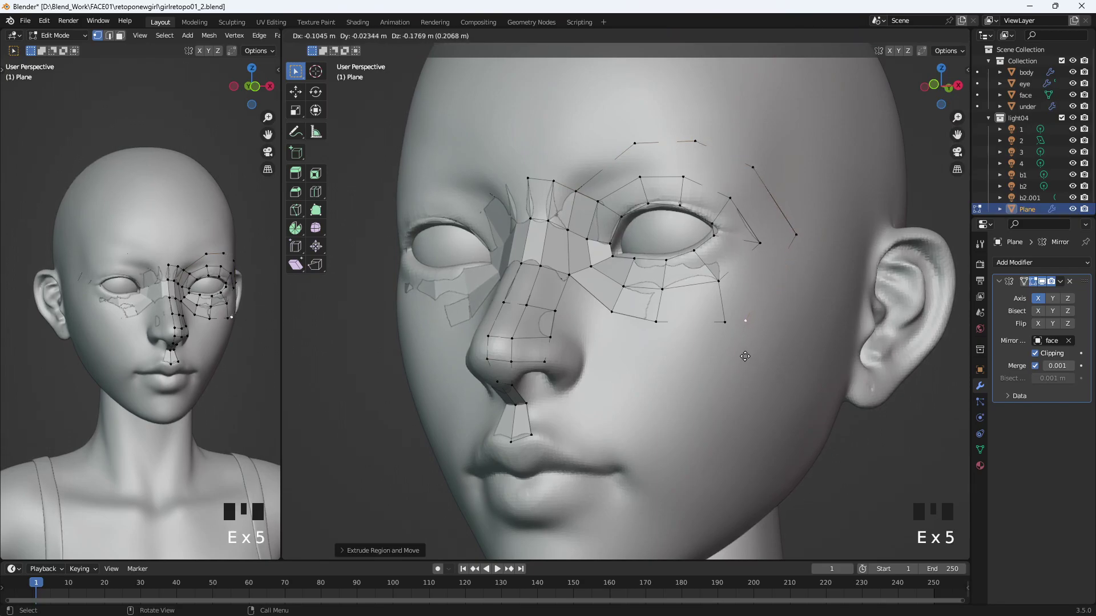
{"action": "left_click", "coordinate": [745, 357]}
- Merge the last vertex of the new outer loop with the neighbouring end vertex of the row below the eye
{"action": "left_click", "coordinate": [728, 346], "text": "shift"}
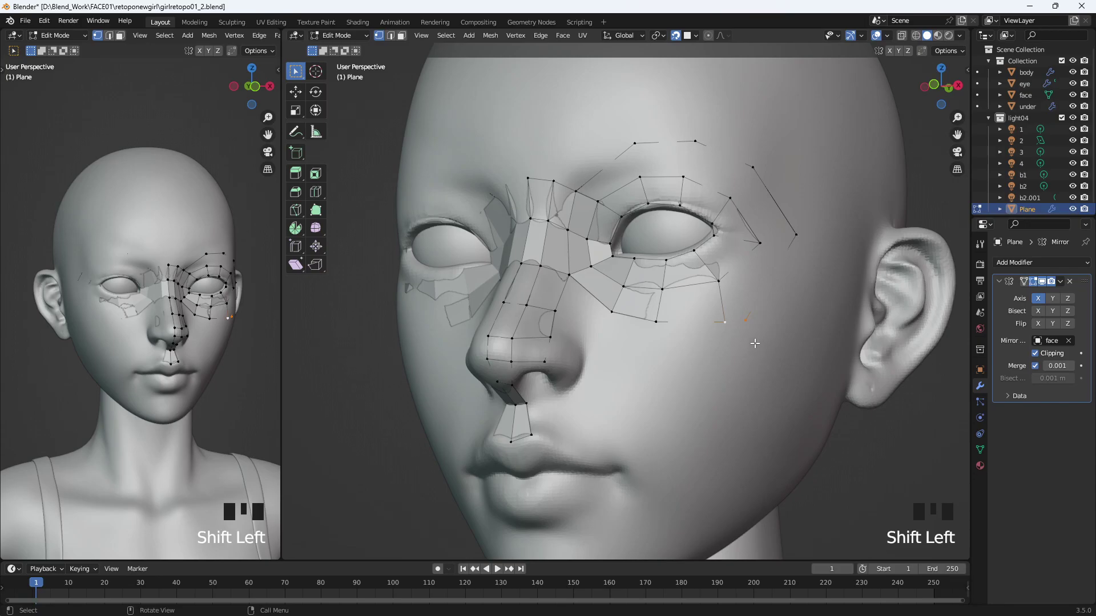
{"action": "key", "text": "m"}
{"action": "left_click", "coordinate": [748, 345]}
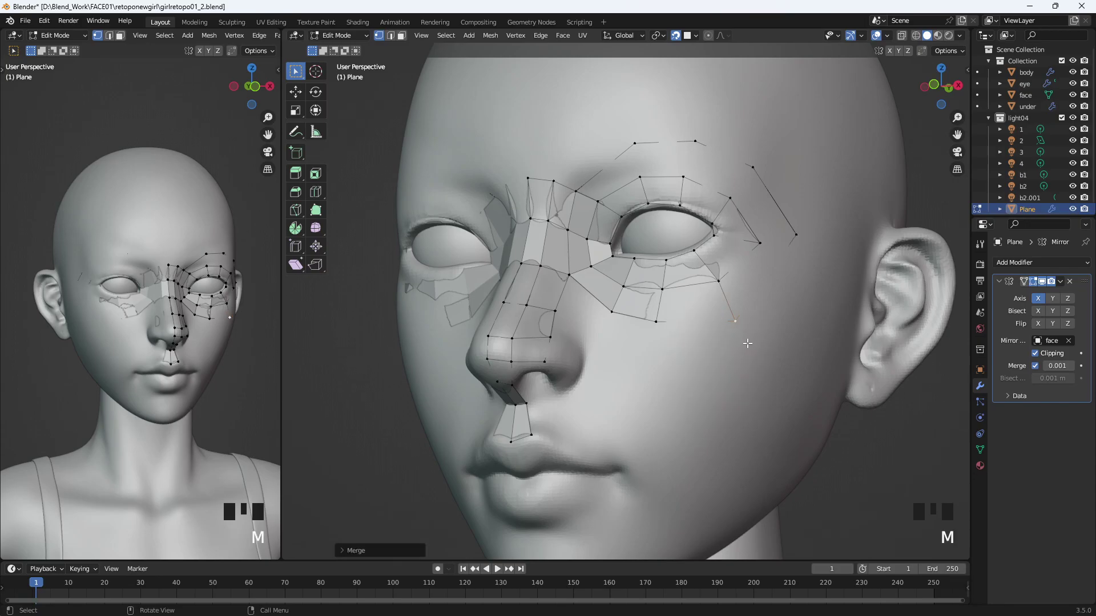
- Fill the faces between the new outer loop and the existing eye ring, above and beside the eye
{"action": "left_click", "coordinate": [577, 191], "text": "shift"}
{"action": "key", "text": "f"}
{"action": "key", "text": "f"}
{"action": "key", "text": "f"}
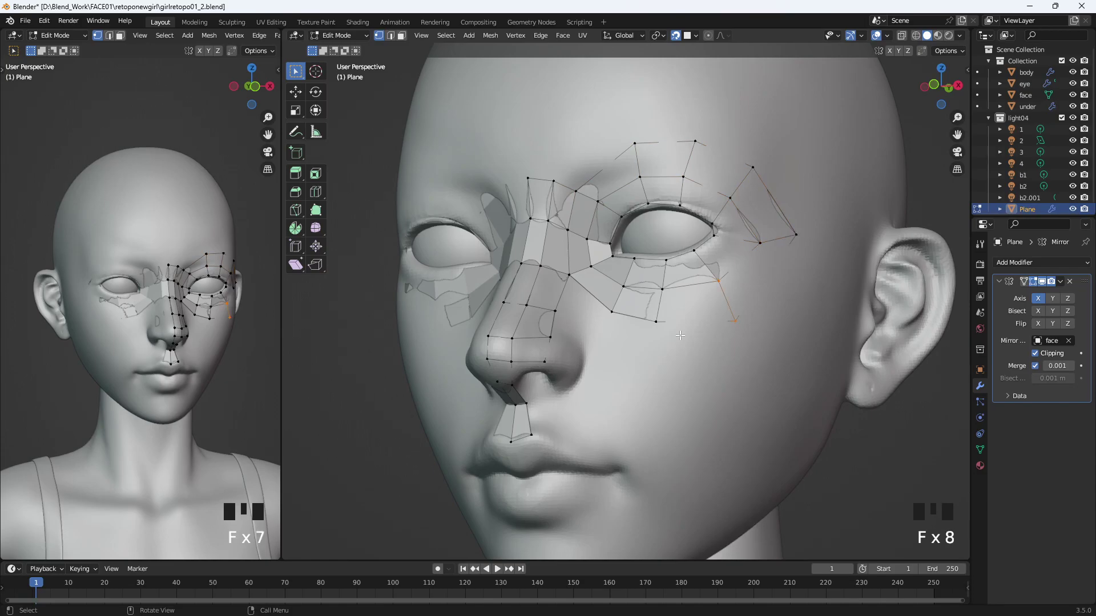
{"action": "middle_click_drag", "start_coordinate": [681, 335], "coordinate": [650, 349]}
- Fill two faces on the side of the nose, joining the nose strip to the cheek row and covering the nose wing
{"action": "left_click", "coordinate": [656, 353]}
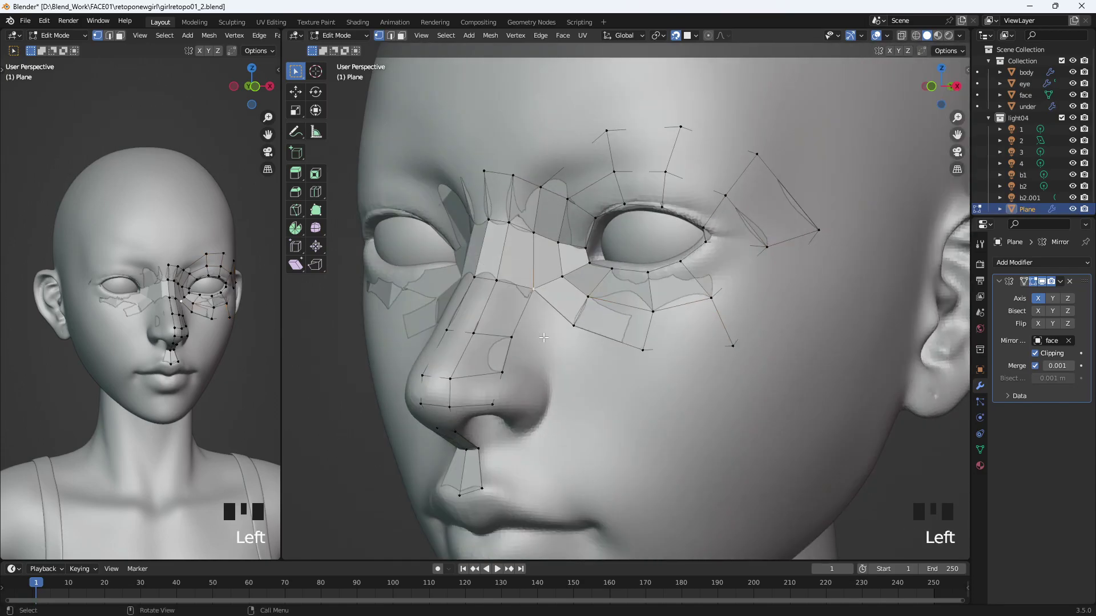
{"action": "key", "text": "f"}
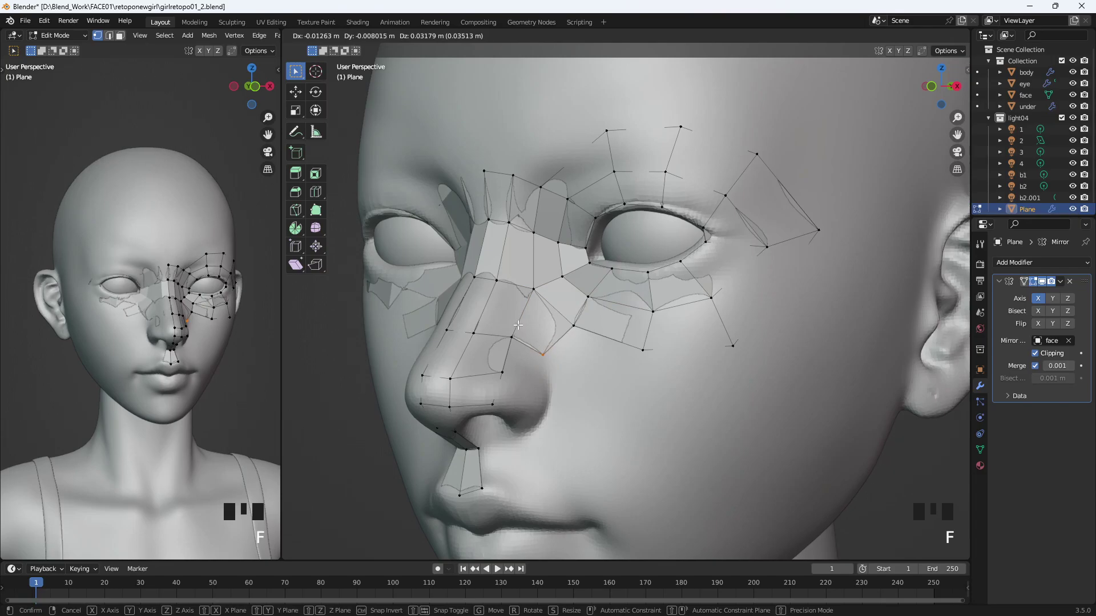
{"action": "left_click", "coordinate": [518, 325]}
{"action": "left_click", "coordinate": [508, 341]}
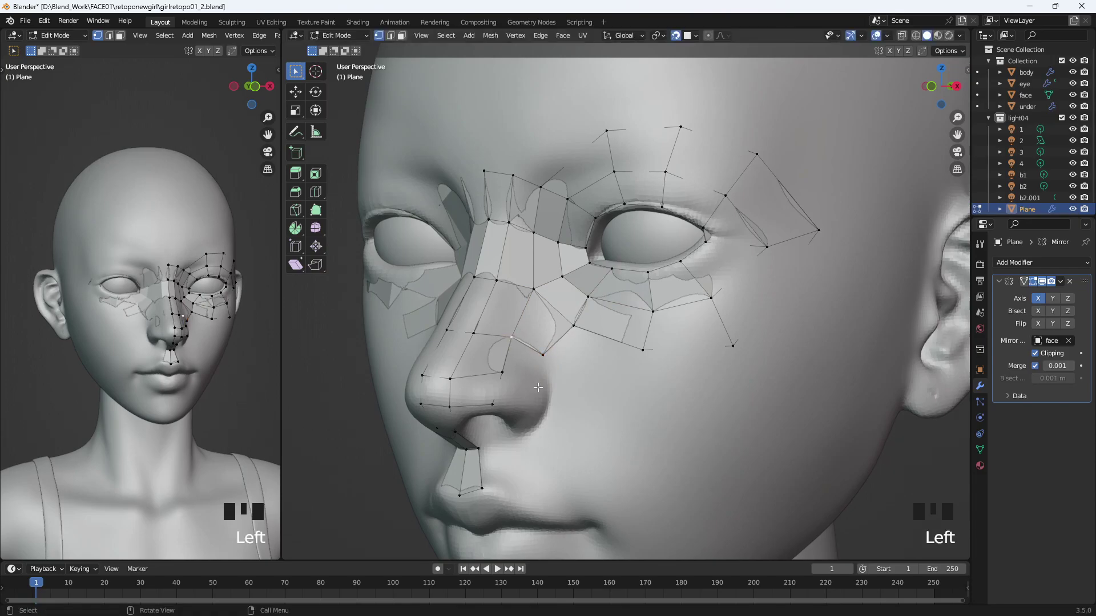
{"action": "key", "text": "f"}
{"action": "left_click", "coordinate": [511, 373]}
- Fill another face on the cheek beside the nose wing, under the second row below the eye
{"action": "middle_click_drag", "start_coordinate": [512, 373], "coordinate": [598, 336]}
{"action": "left_click", "coordinate": [600, 328]}
{"action": "key", "text": "f"}
{"action": "left_click", "coordinate": [658, 403]}
{"action": "middle_click_drag", "start_coordinate": [658, 403], "coordinate": [553, 366]}
- Reposition the vertices around the nose wing and the adjoining cheek to even out the new faces
{"action": "key", "text": "g"}
{"action": "left_click", "coordinate": [674, 420]}
{"action": "left_click", "coordinate": [692, 393]}
{"action": "key", "text": "g"}
{"action": "left_click", "coordinate": [685, 395]}
{"action": "left_click", "coordinate": [652, 422]}
{"action": "key", "text": "g"}
{"action": "left_click", "coordinate": [679, 421]}
{"action": "left_click", "coordinate": [614, 309]}
{"action": "key", "text": "g"}
{"action": "left_click", "coordinate": [608, 305]}
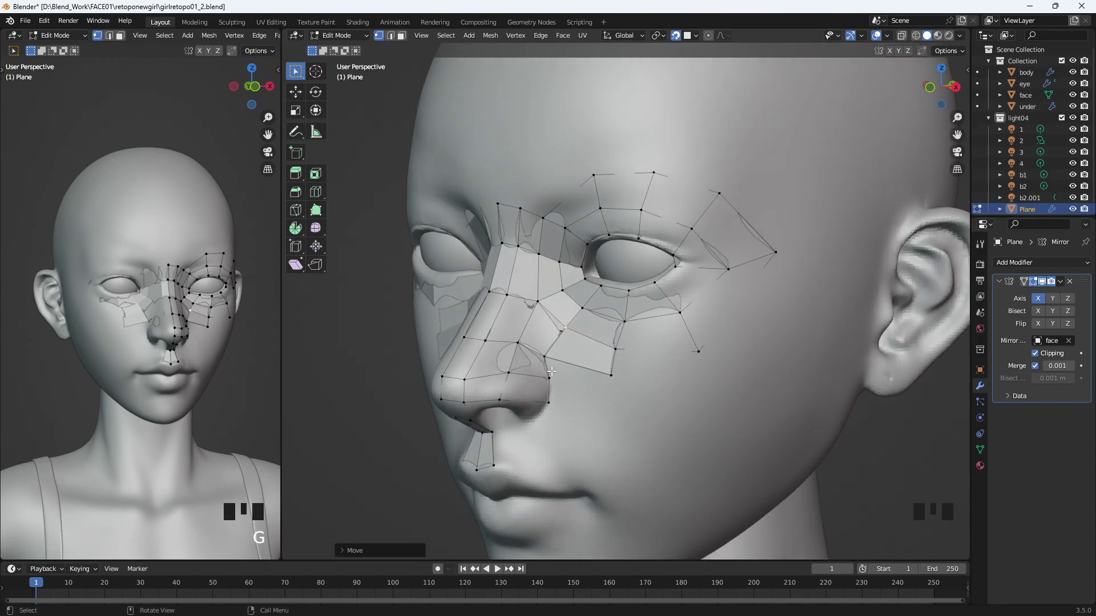
- Fill two more faces down the cheek alongside the nose wing
{"action": "left_click", "coordinate": [551, 375]}
{"action": "key", "text": "f"}
{"action": "left_click", "coordinate": [592, 414]}
{"action": "left_click", "coordinate": [550, 380]}
{"action": "key", "text": "f"}
{"action": "left_click", "coordinate": [605, 408]}
- Move the outer cheek vertices of the new faces to even the spacing beside the nose wing
{"action": "left_click", "coordinate": [611, 379]}
{"action": "key", "text": "g"}
{"action": "left_click", "coordinate": [611, 377]}
{"action": "key", "text": "g"}
{"action": "left_click", "coordinate": [611, 374]}
{"action": "left_click", "coordinate": [613, 409]}
{"action": "key", "text": "g"}
{"action": "left_click", "coordinate": [607, 401]}
{"action": "middle_click_drag", "start_coordinate": [613, 422], "coordinate": [591, 372]}
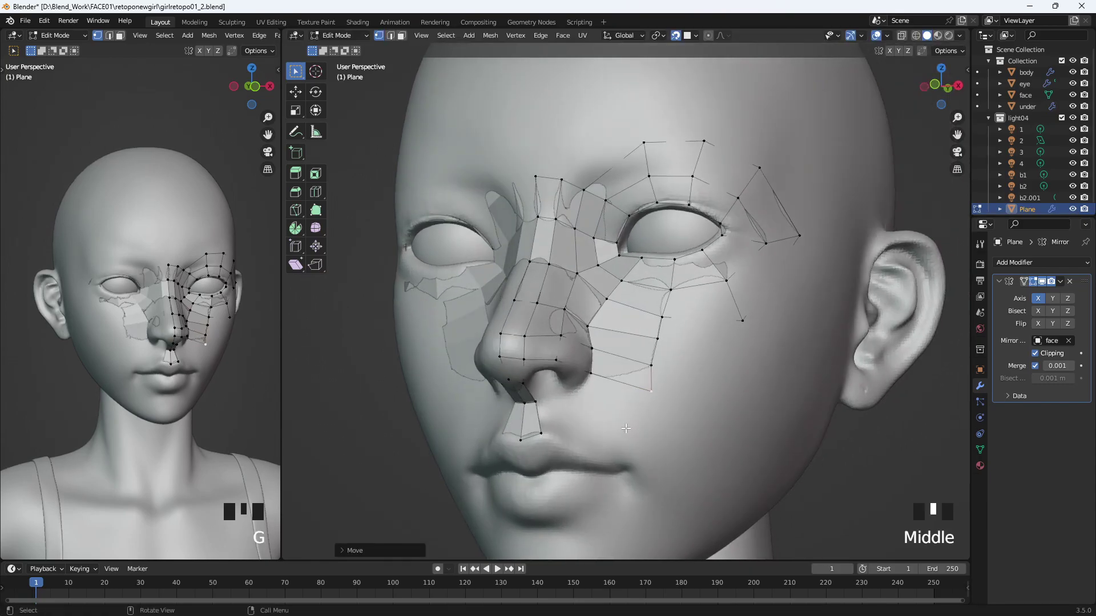
- Insert a loop cut from the lower eyelid down through the cheek faces and move it onto the sculpt's surface
{"action": "left_click", "coordinate": [590, 371]}
{"action": "middle_click_drag", "start_coordinate": [577, 429], "coordinate": [584, 403]}
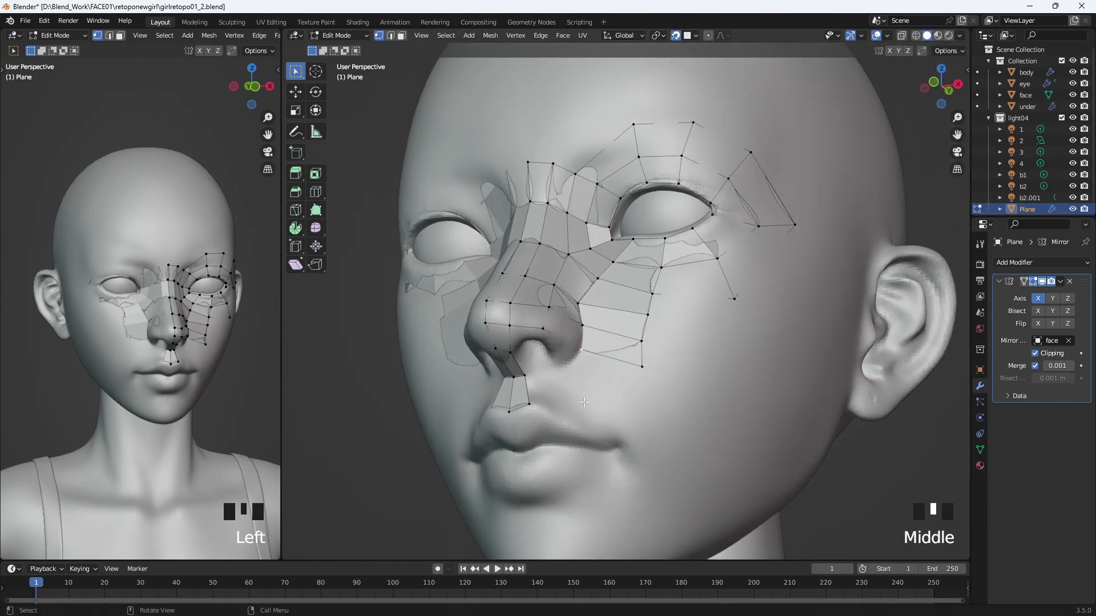
{"action": "left_click", "coordinate": [656, 255]}
{"action": "key", "text": "ctrl+r"}
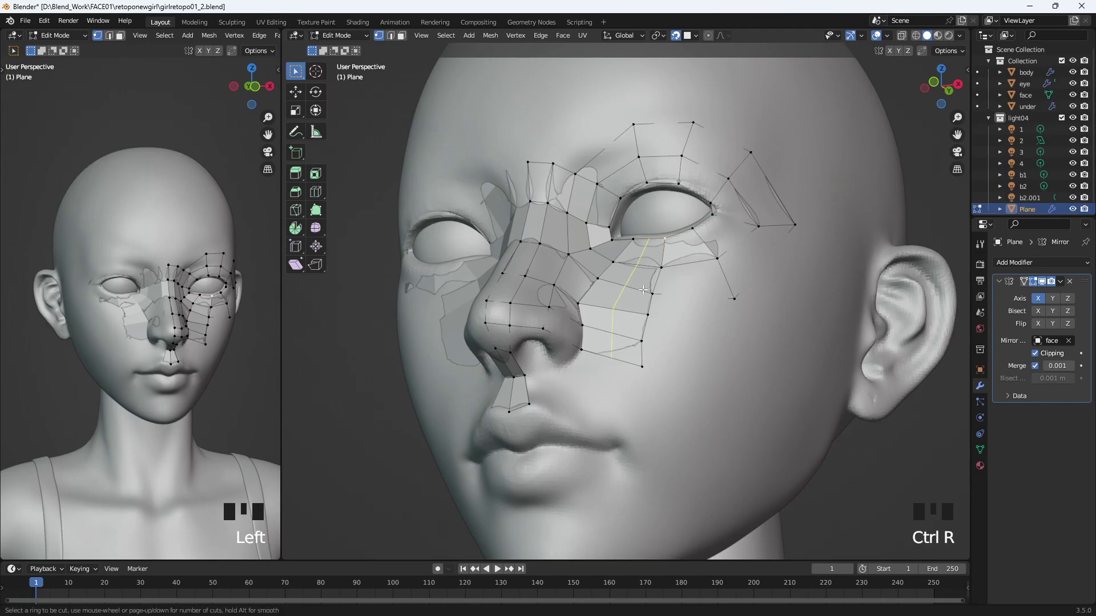
{"action": "left_click", "coordinate": [649, 291]}
{"action": "key", "text": "g"}
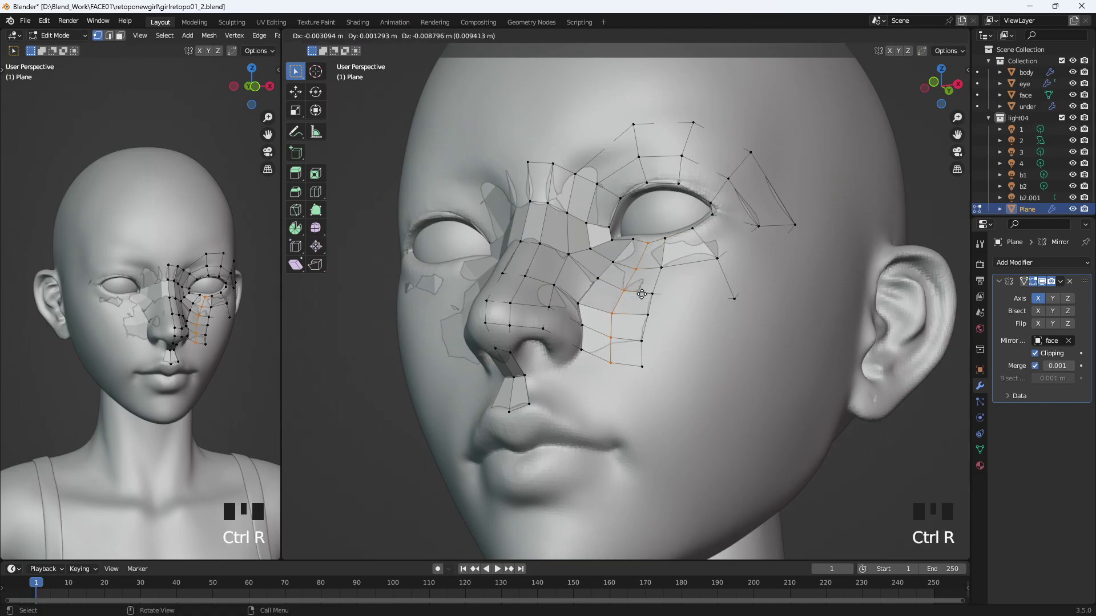
{"action": "left_click", "coordinate": [641, 295]}
{"action": "middle_click_drag", "start_coordinate": [653, 308], "coordinate": [679, 335]}
- Move the vertices of the outer cheek column outward one by one to widen the faces beside the nose
{"action": "left_click", "coordinate": [654, 424]}
{"action": "left_click", "coordinate": [692, 349]}
{"action": "key", "text": "g"}
{"action": "left_click", "coordinate": [705, 351]}
{"action": "left_click", "coordinate": [692, 372]}
{"action": "key", "text": "g"}
{"action": "left_click", "coordinate": [703, 376]}
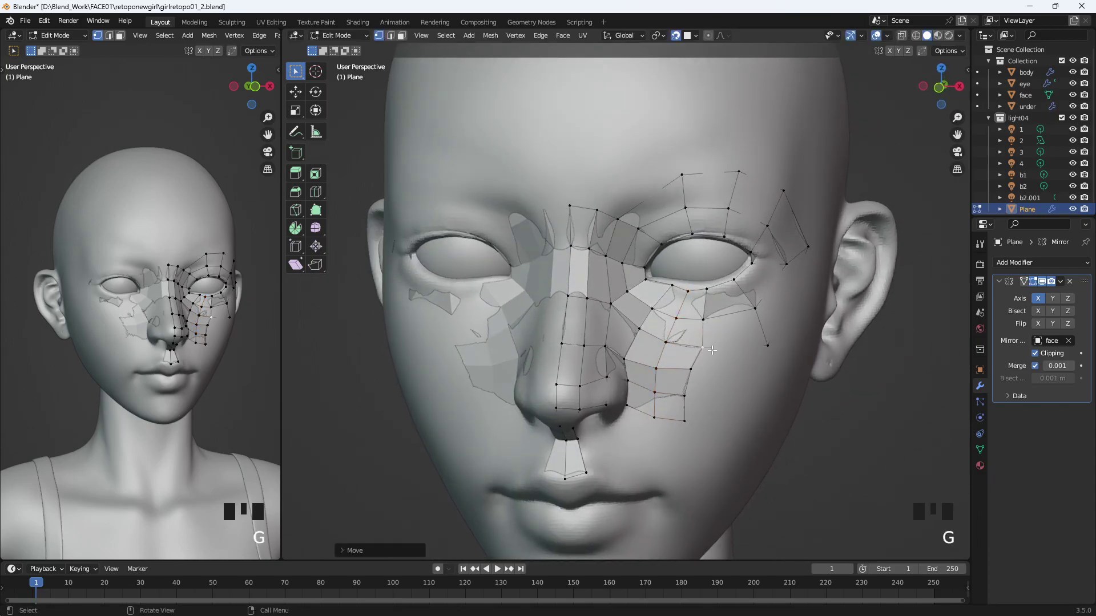
{"action": "left_click", "coordinate": [688, 398]}
{"action": "key", "text": "g"}
{"action": "left_click", "coordinate": [687, 423]}
{"action": "key", "text": "g"}
{"action": "left_click", "coordinate": [699, 423]}
- Reposition two vertices along the lower eyelid to even their spacing around the new loop
{"action": "left_click", "coordinate": [674, 286]}
{"action": "key", "text": "g"}
{"action": "left_click", "coordinate": [668, 285]}
{"action": "left_click", "coordinate": [689, 291]}
{"action": "key", "text": "g"}
{"action": "middle_click_drag", "start_coordinate": [669, 284], "coordinate": [664, 311]}
- Extrude the edge at the base of the nose wing down toward the area under the nostril and adjust its new vertices
{"action": "left_click", "coordinate": [609, 370]}
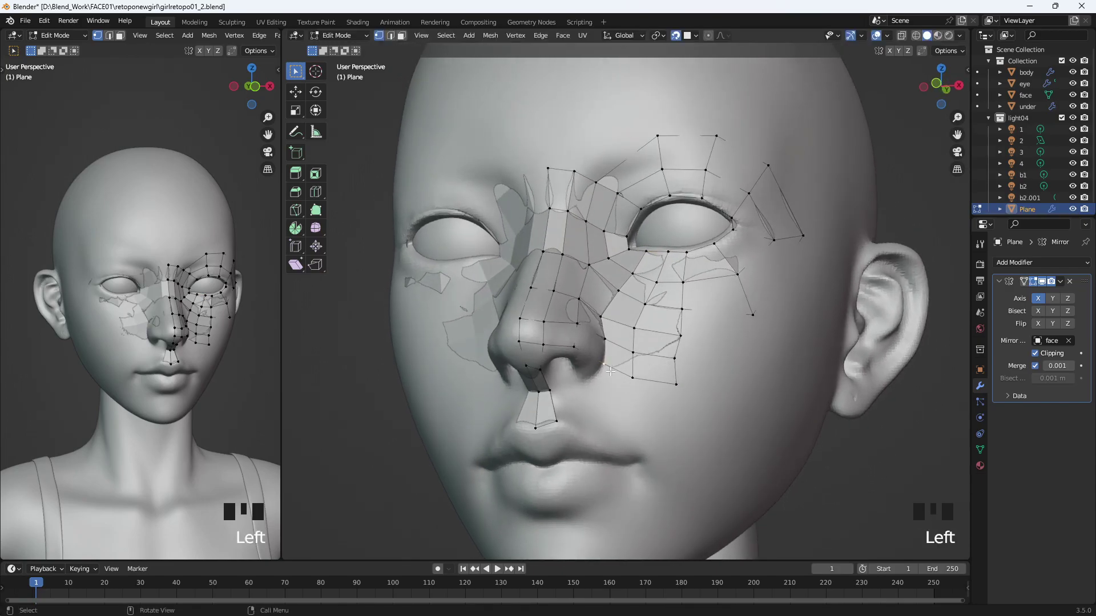
{"action": "left_click", "coordinate": [632, 379], "text": "shift"}
{"action": "key", "text": "e"}
{"action": "left_click", "coordinate": [602, 406]}
{"action": "key", "text": "g"}
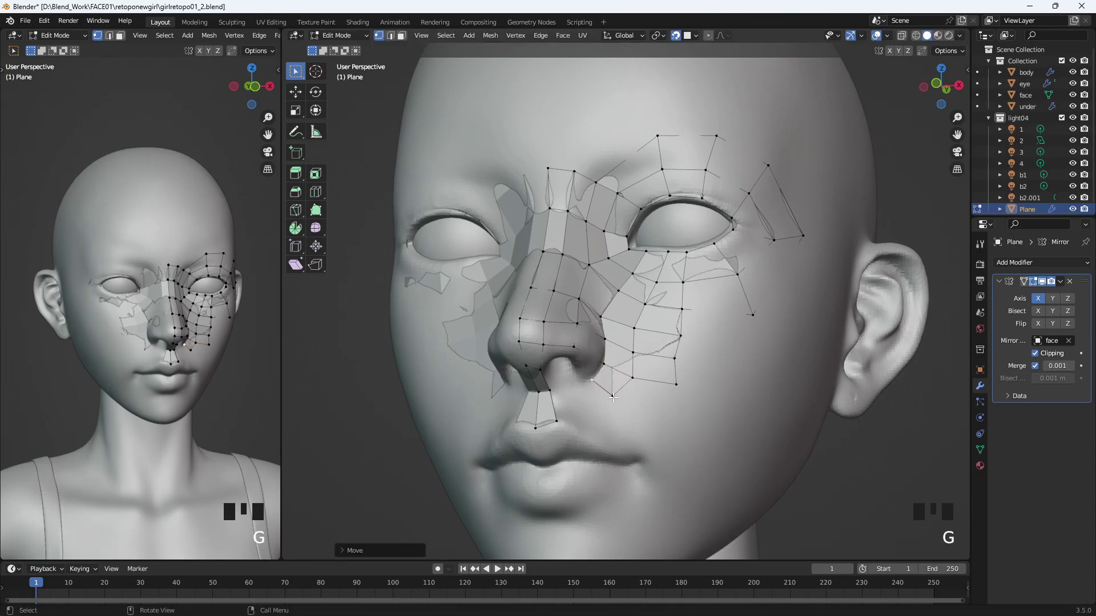
- Enable In Front viewport display for the retopology plane
{"action": "left_click", "coordinate": [593, 388]}
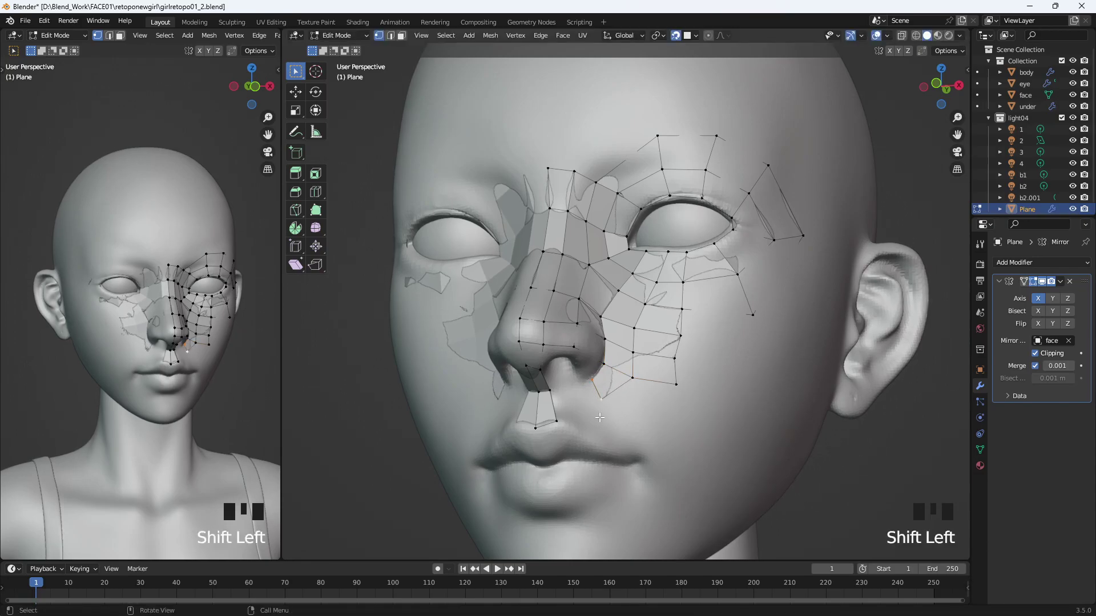
{"action": "middle_click_drag", "start_coordinate": [598, 418], "coordinate": [646, 406]}
{"action": "left_click", "coordinate": [758, 465]}
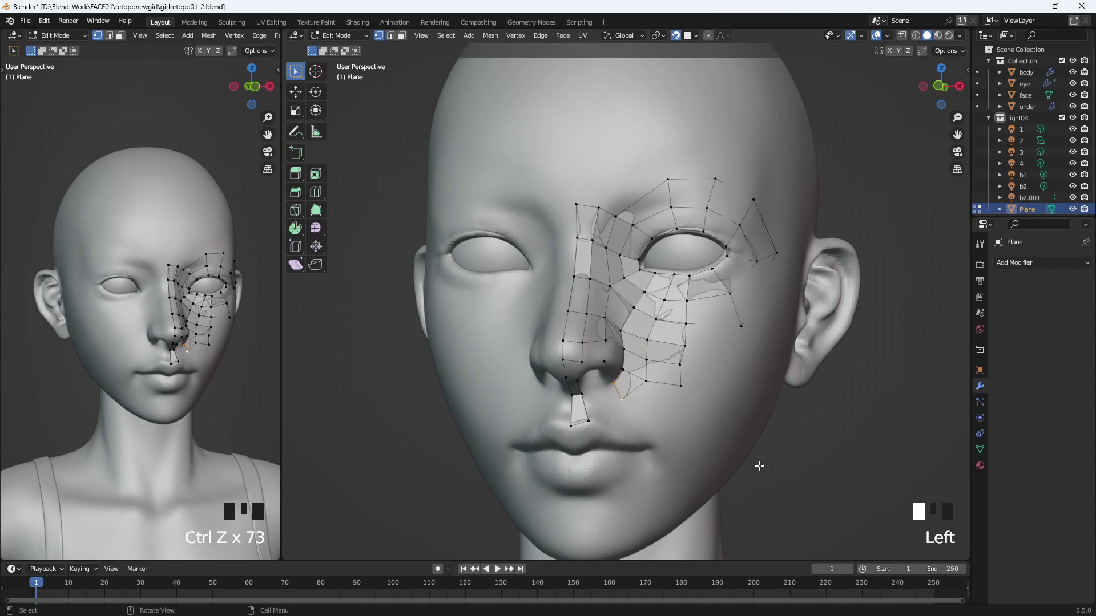
{"action": "middle_click_drag", "start_coordinate": [711, 465], "coordinate": [691, 439]}
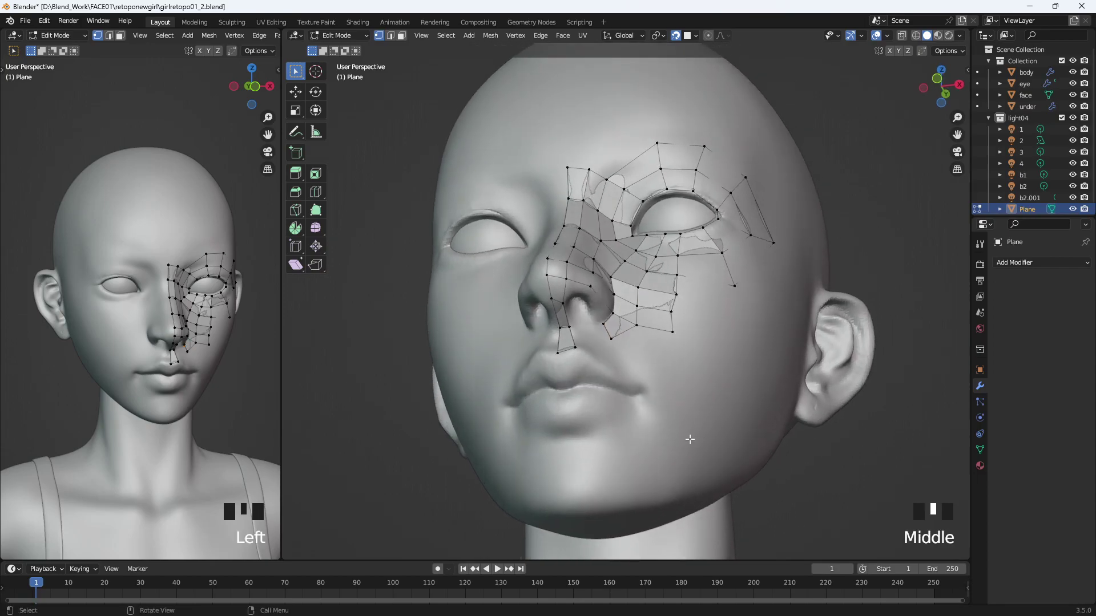
{"action": "scroll", "coordinate": [690, 439], "scroll_direction": "up", "scroll_amount": 2}
{"action": "left_click", "coordinate": [980, 370]}
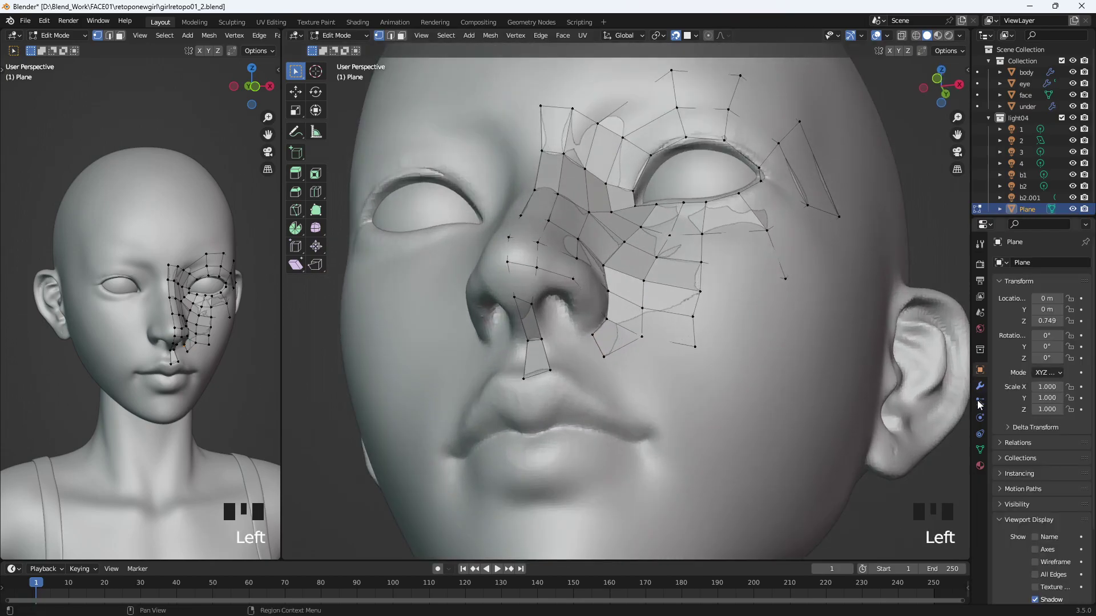
{"action": "scroll", "coordinate": [1035, 594], "scroll_direction": "down", "scroll_amount": 3}
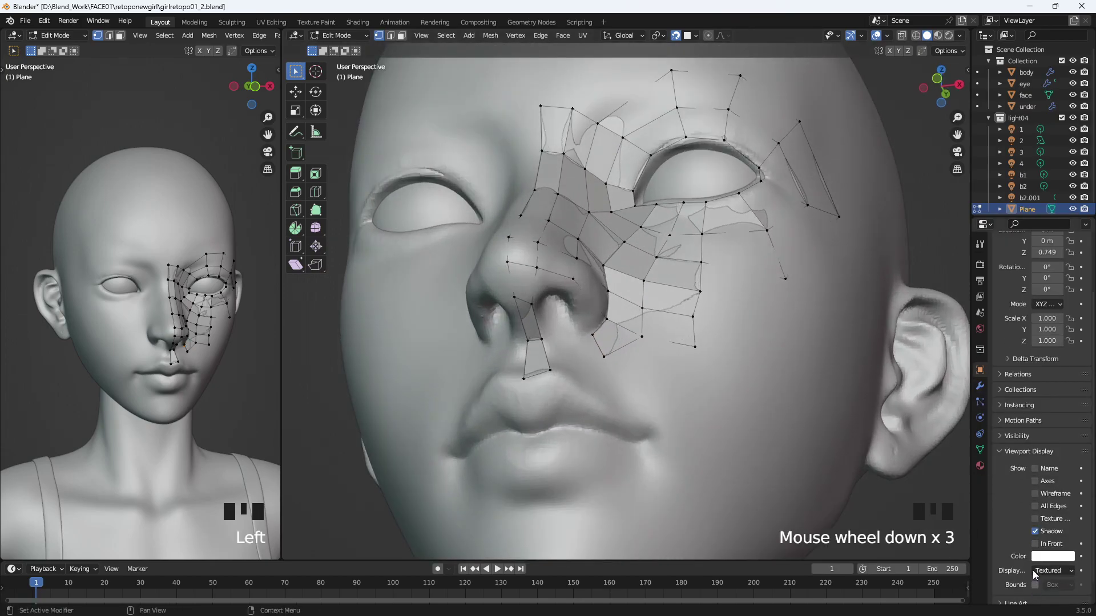
{"action": "left_click", "coordinate": [1036, 545]}
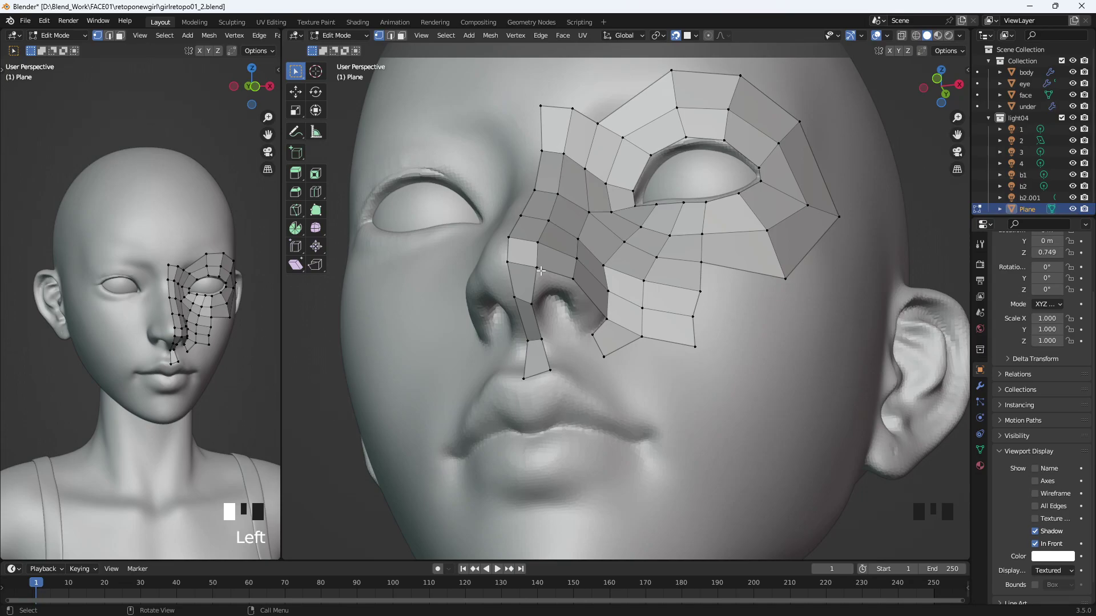
- Fill a face under the nostril between the philtrum strip and the strip at the nose wing's base
{"action": "left_click", "coordinate": [542, 341], "text": "shift"}
{"action": "left_click", "coordinate": [594, 335], "text": "shift"}
{"action": "left_click", "coordinate": [604, 356], "text": "shift"}
{"action": "middle_click_drag", "start_coordinate": [604, 356], "coordinate": [616, 420]}
{"action": "key", "text": "f"}
- Move the two outer vertices of the new face under the nostril to reshape it
{"action": "left_click", "coordinate": [572, 367]}
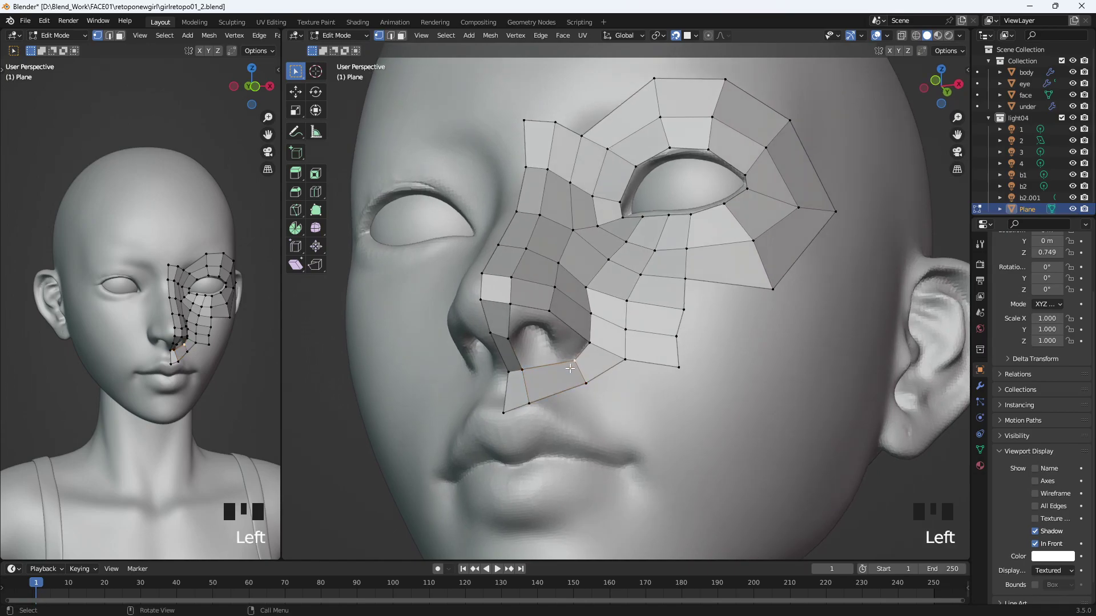
{"action": "key", "text": "g"}
{"action": "left_click", "coordinate": [550, 371]}
{"action": "left_click", "coordinate": [588, 377]}
{"action": "key", "text": "g"}
{"action": "left_click", "coordinate": [576, 384]}
- Reposition two cheek vertices beside the nose wing to even out the surrounding faces
{"action": "left_click", "coordinate": [629, 353]}
{"action": "key", "text": "g"}
{"action": "left_click", "coordinate": [616, 363]}
{"action": "left_click", "coordinate": [627, 302]}
{"action": "key", "text": "g"}
{"action": "left_click", "coordinate": [627, 298]}
- Nudge two vertices around the nose tip into better positions on the sculpt
{"action": "middle_click_drag", "start_coordinate": [602, 328], "coordinate": [611, 347]}
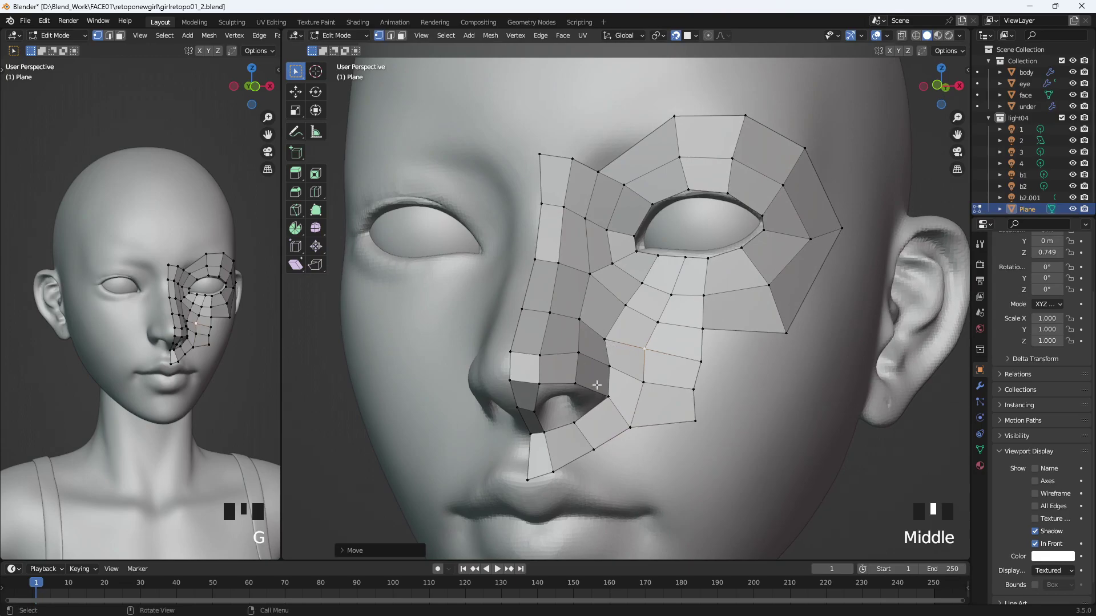
{"action": "middle_click_drag", "start_coordinate": [593, 387], "coordinate": [605, 361]}
{"action": "left_click", "coordinate": [576, 292]}
{"action": "key", "text": "g"}
{"action": "left_click", "coordinate": [578, 290]}
{"action": "left_click", "coordinate": [554, 283]}
{"action": "key", "text": "g"}
{"action": "left_click", "coordinate": [562, 284]}
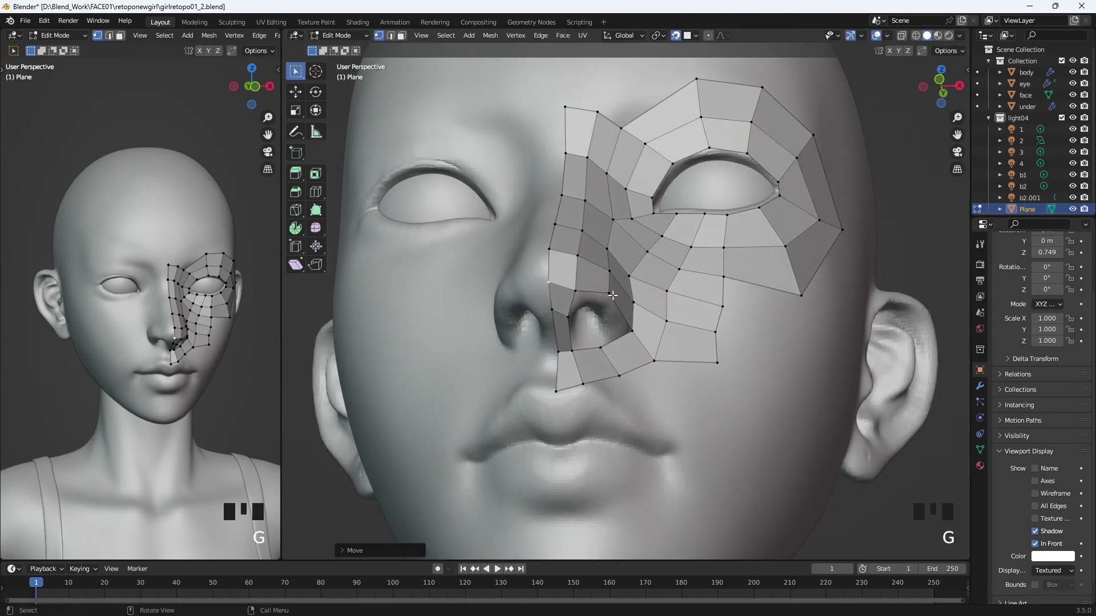
- Adjust two vertices on the underside of the nose tip and the columella
{"action": "middle_click_drag", "start_coordinate": [632, 327], "coordinate": [577, 330]}
{"action": "left_click", "coordinate": [521, 272]}
{"action": "key", "text": "g"}
{"action": "left_click", "coordinate": [524, 273]}
{"action": "left_click", "coordinate": [532, 308]}
{"action": "key", "text": "g"}
{"action": "left_click", "coordinate": [534, 308]}
- Fill two faces along the front and outer rim of the nostril
{"action": "middle_click_drag", "start_coordinate": [562, 235], "coordinate": [539, 228]}
{"action": "left_click", "coordinate": [541, 208]}
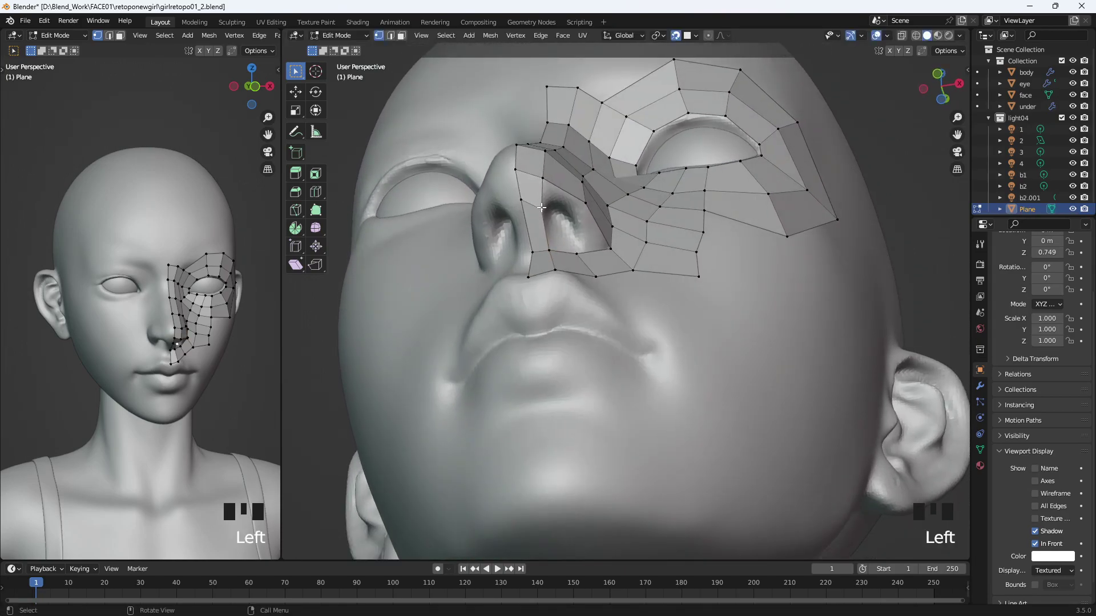
{"action": "left_click", "coordinate": [543, 182], "text": "shift"}
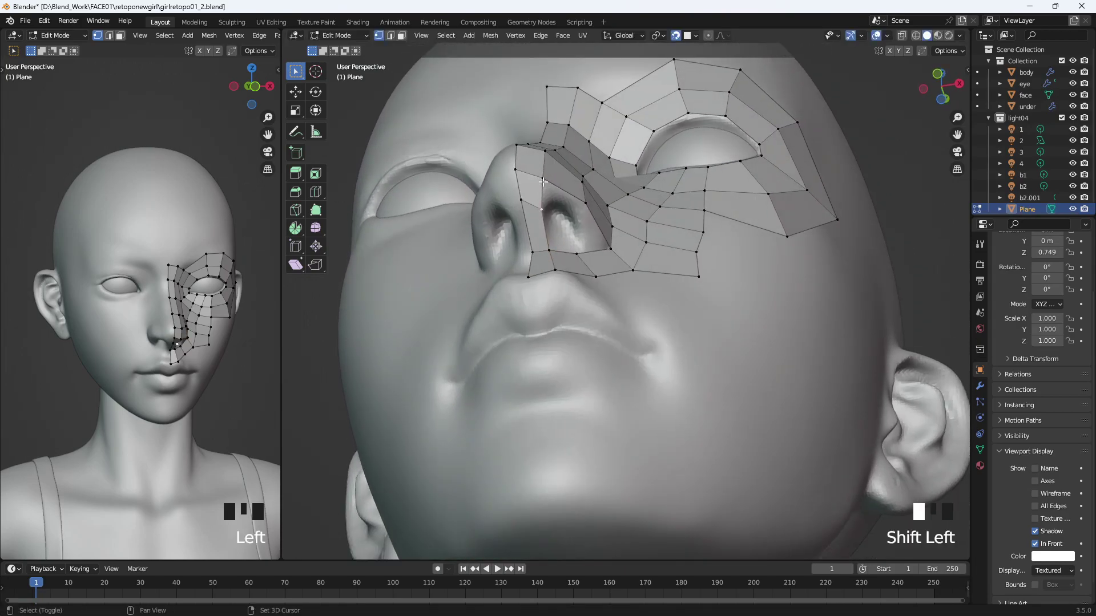
{"action": "key", "text": "f"}
{"action": "left_click", "coordinate": [589, 205]}
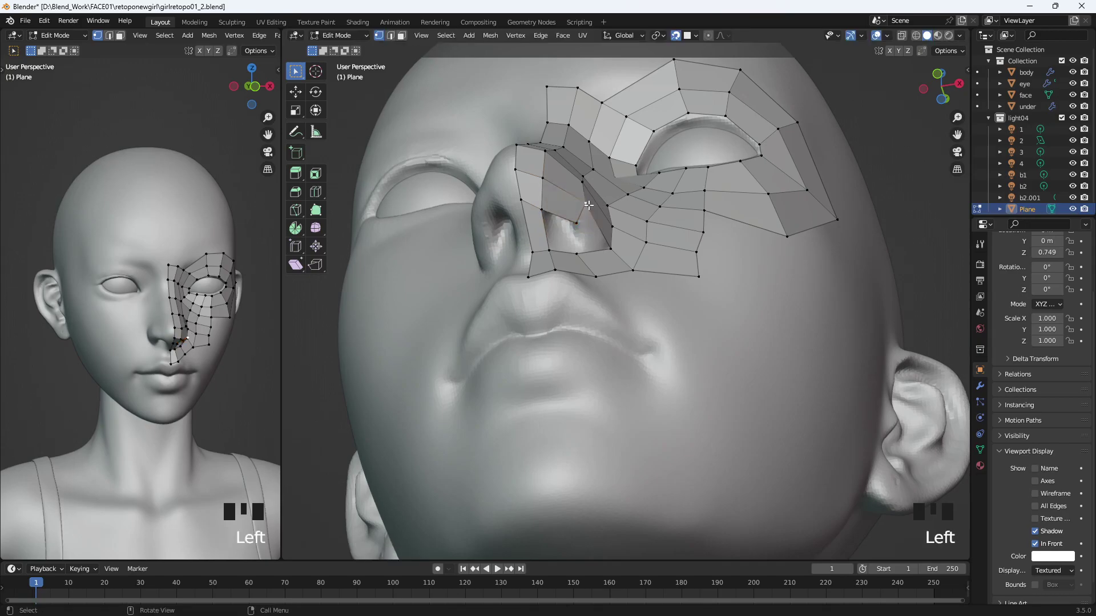
{"action": "key", "text": "f"}
- Adjust the nostril rim and merge the vertices at the outer base of the nostril
{"action": "left_click", "coordinate": [568, 221]}
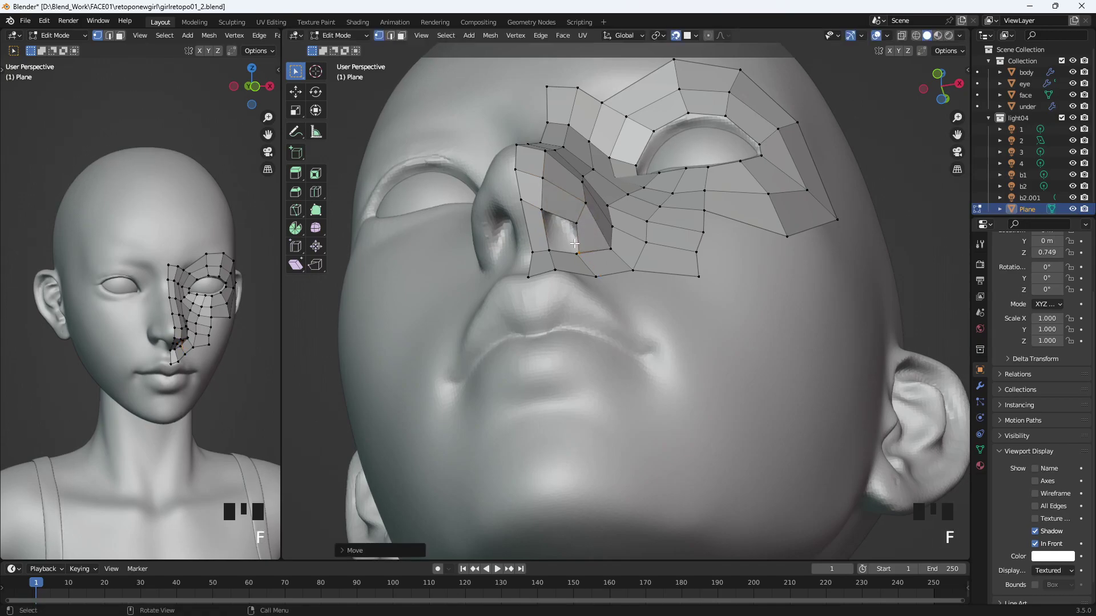
{"action": "left_click", "coordinate": [574, 242], "text": "shift"}
{"action": "left_click", "coordinate": [574, 242], "text": "shift"}
{"action": "left_click", "coordinate": [581, 255]}
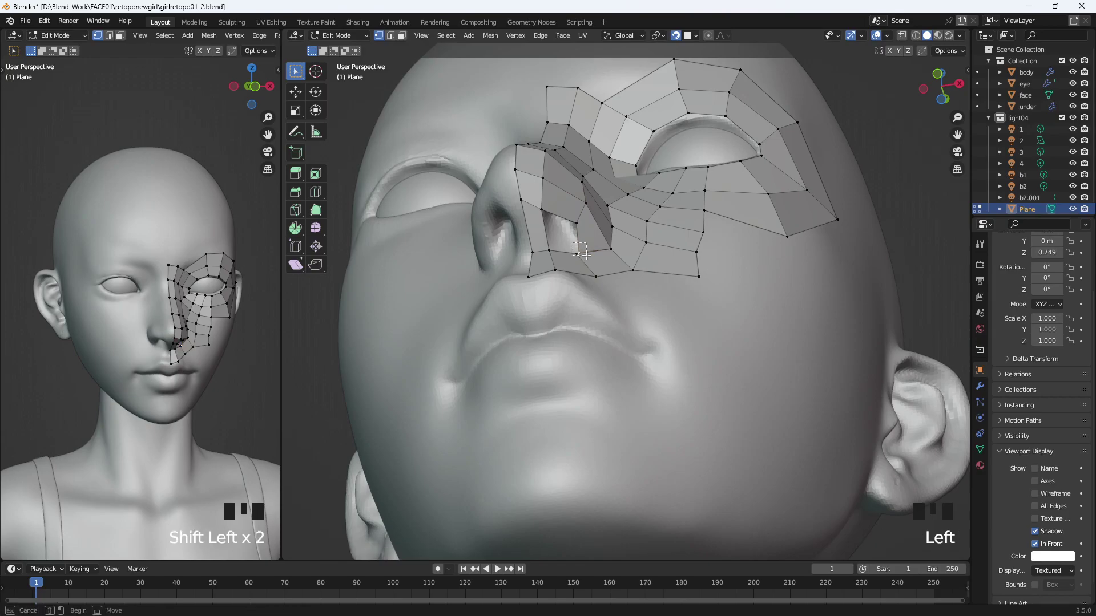
{"action": "key", "text": "m"}
{"action": "left_click", "coordinate": [582, 257]}
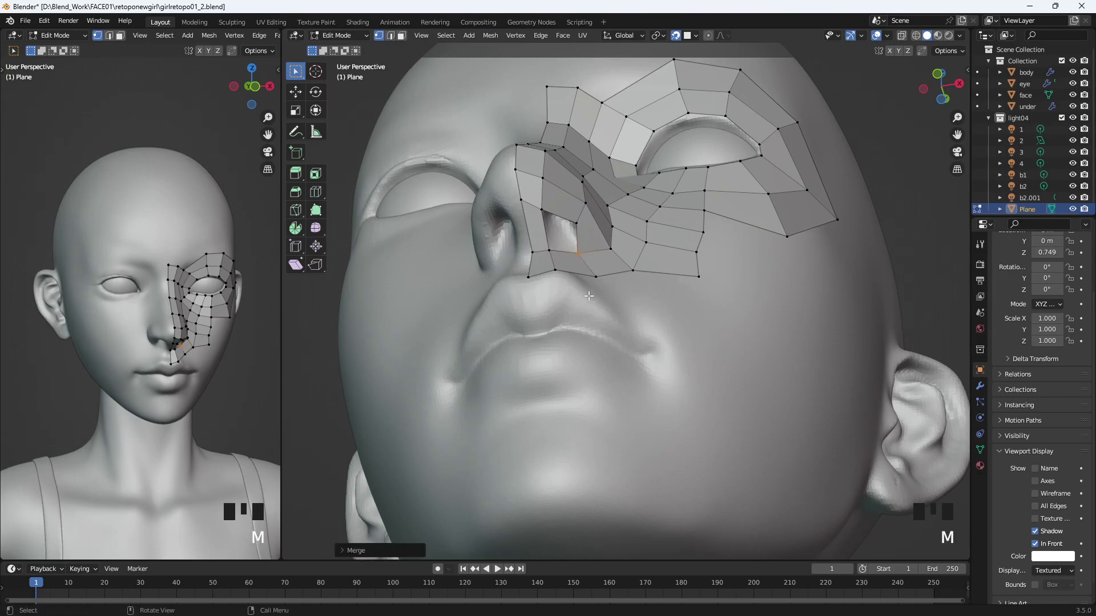
- Extrude the nostril rim loop inward, scale it down to about 0.6, and move it into the nostril
{"action": "left_click", "coordinate": [577, 234], "text": "alt"}
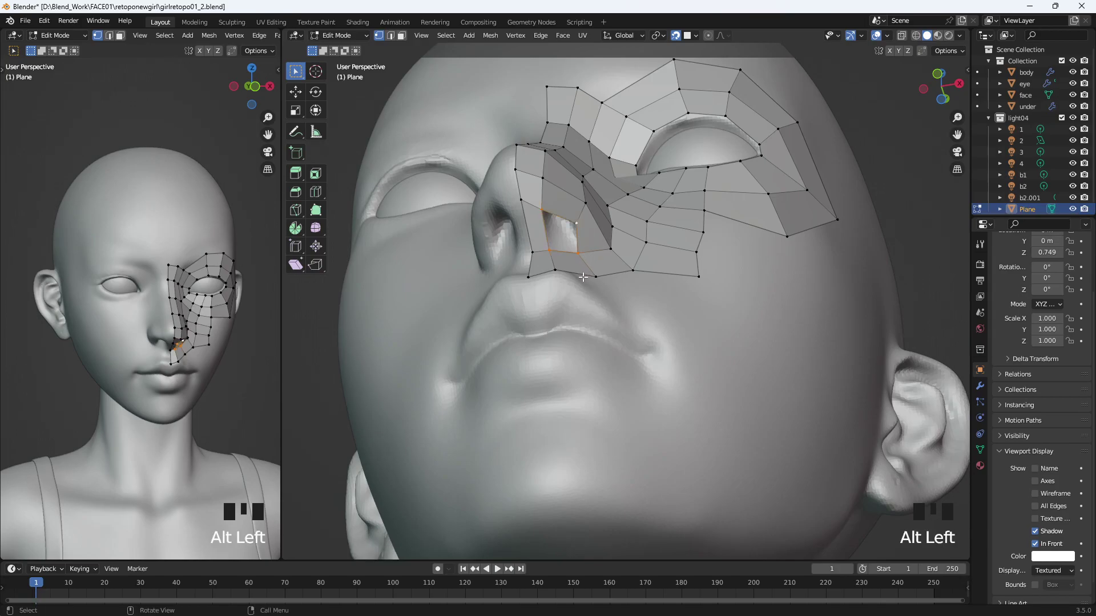
{"action": "key", "text": "e"}
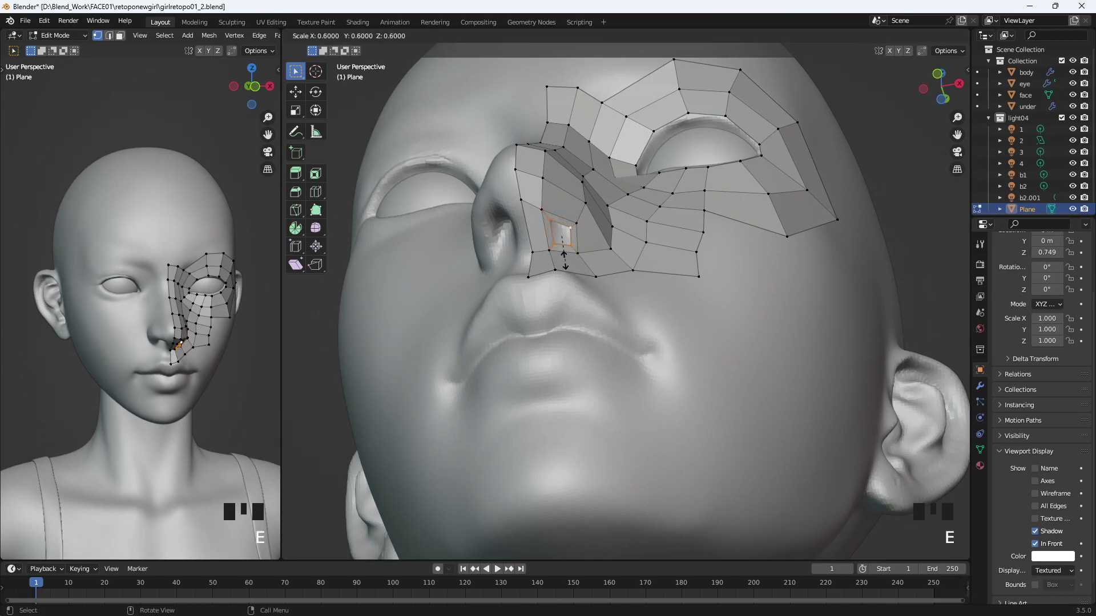
{"action": "left_click", "coordinate": [536, 246]}
{"action": "middle_click_drag", "start_coordinate": [537, 247], "coordinate": [555, 311]}
{"action": "key", "text": "g"}
{"action": "left_click", "coordinate": [535, 351]}
- Reposition the vertices around the nostril opening to refine its rim
{"action": "left_click", "coordinate": [554, 270]}
{"action": "key", "text": "g"}
{"action": "left_click", "coordinate": [558, 268]}
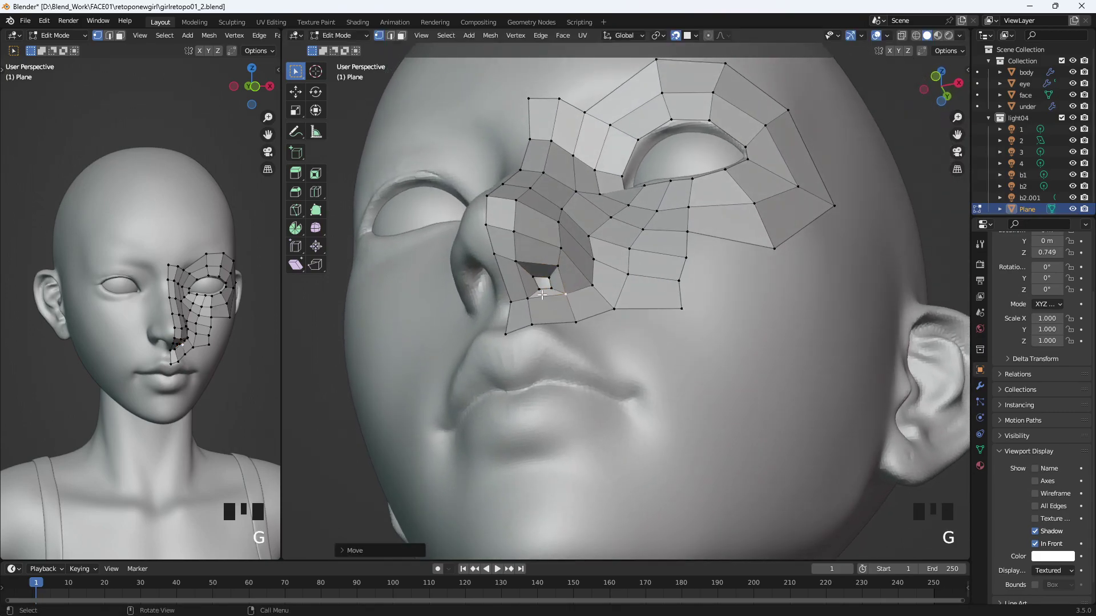
{"action": "key", "text": "g"}
{"action": "left_click", "coordinate": [518, 262]}
- Reposition the lower-edge vertices of the faces beneath the nose, from the outer nostril to the philtrum midline
{"action": "middle_click_drag", "start_coordinate": [517, 262], "coordinate": [507, 351]}
{"action": "left_click", "coordinate": [526, 401]}
{"action": "key", "text": "g"}
{"action": "left_click", "coordinate": [532, 436]}
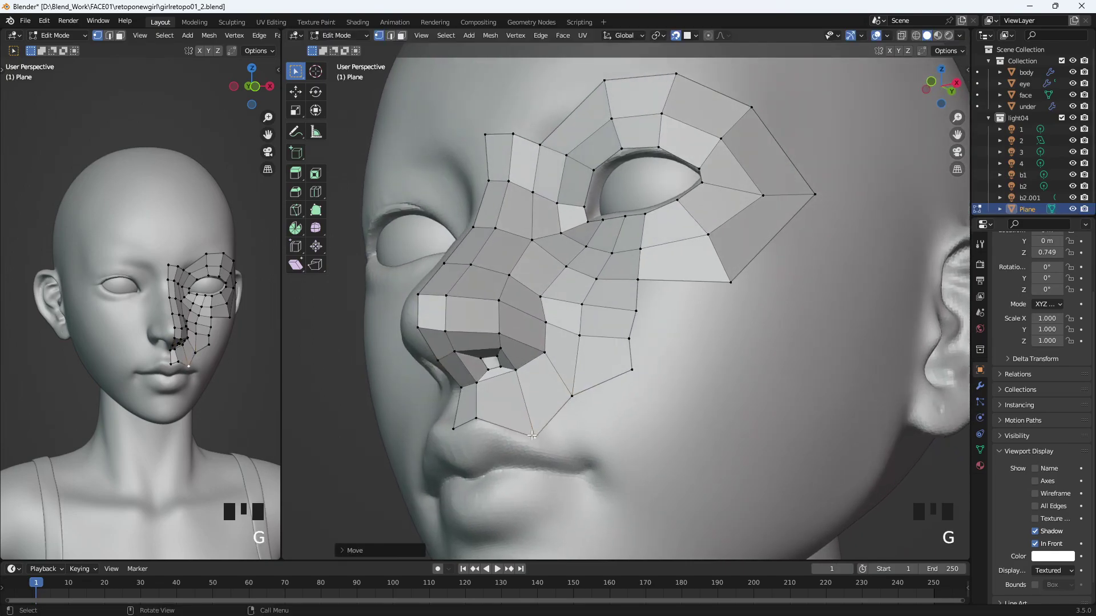
{"action": "middle_click_drag", "start_coordinate": [572, 395], "coordinate": [678, 428]}
{"action": "left_click", "coordinate": [681, 420]}
{"action": "left_click", "coordinate": [652, 467]}
{"action": "key", "text": "g"}
{"action": "left_click", "coordinate": [644, 436]}
{"action": "left_click", "coordinate": [599, 450]}
{"action": "key", "text": "g"}
{"action": "left_click", "coordinate": [594, 438]}
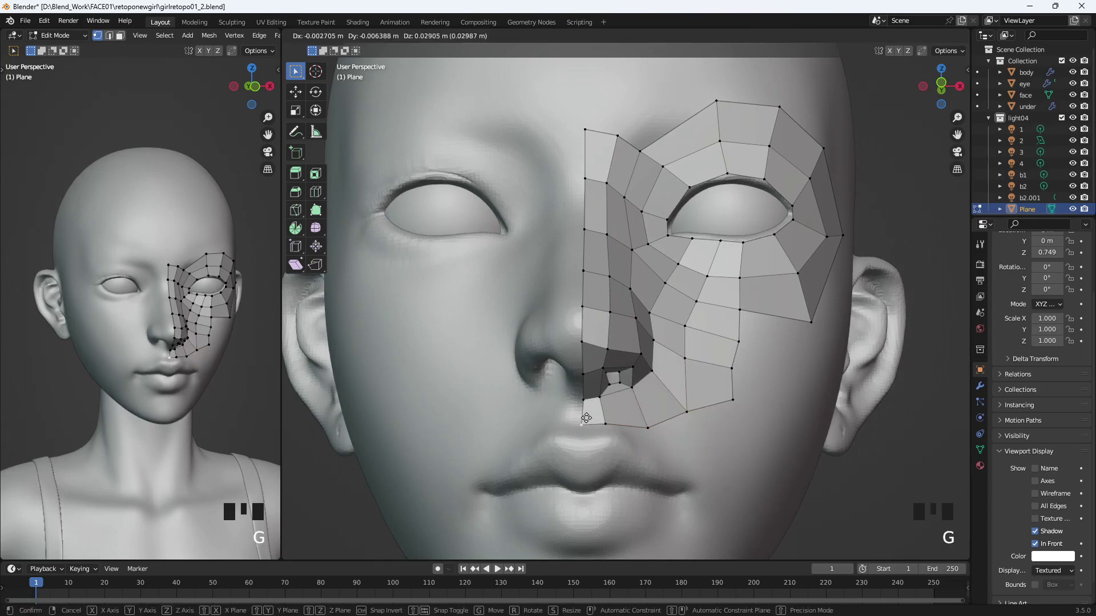
- Extrude the lower edge beneath the nose down to the upper lip's border
{"action": "middle_click_drag", "start_coordinate": [593, 439], "coordinate": [598, 449]}
{"action": "left_click", "coordinate": [594, 476], "text": "shift"}
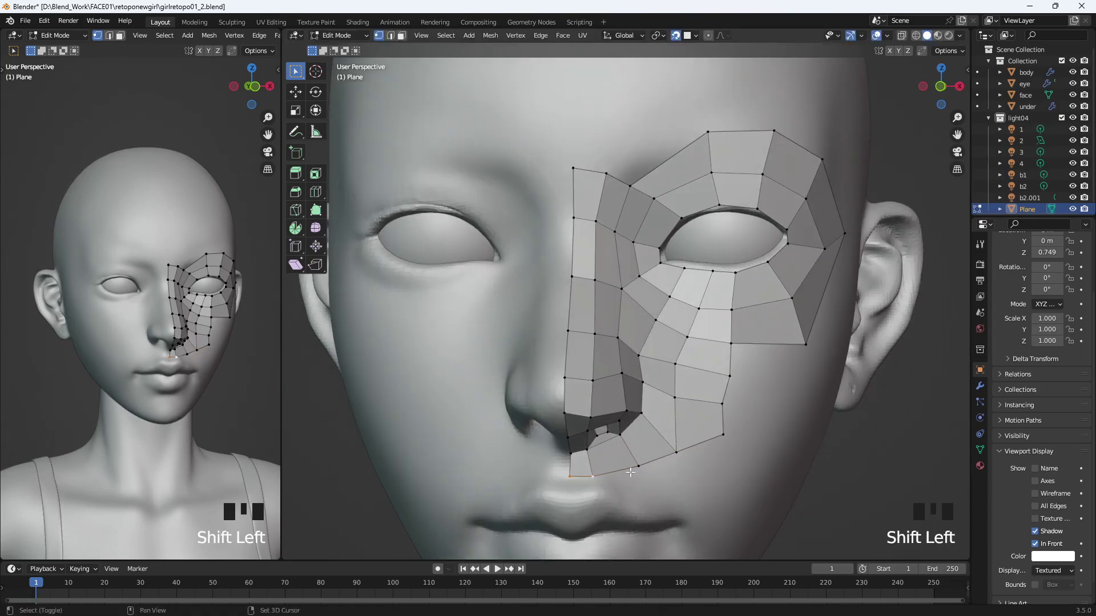
{"action": "left_click", "coordinate": [639, 468], "text": "shift"}
{"action": "key", "text": "e"}
{"action": "key", "text": "g"}
{"action": "left_click", "coordinate": [658, 526]}
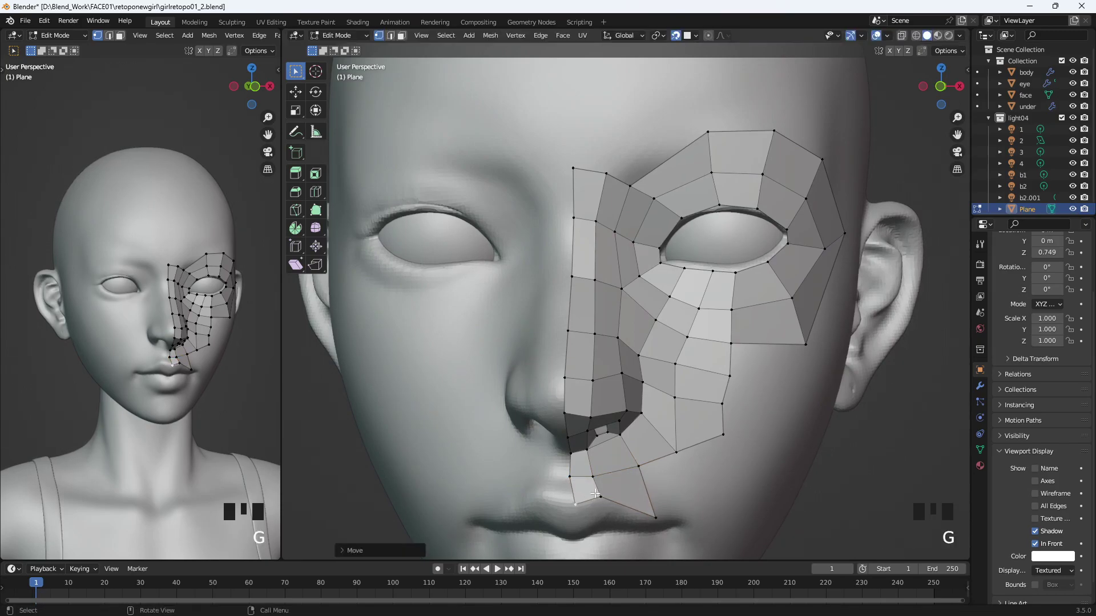
- Adjust the outer vertices of the new faces above the upper lip to follow the sculpt
{"action": "middle_click_drag", "start_coordinate": [598, 494], "coordinate": [571, 434]}
{"action": "left_click", "coordinate": [564, 408]}
{"action": "key", "text": "g"}
{"action": "left_click", "coordinate": [558, 407]}
{"action": "middle_click_drag", "start_coordinate": [577, 480], "coordinate": [577, 447]}
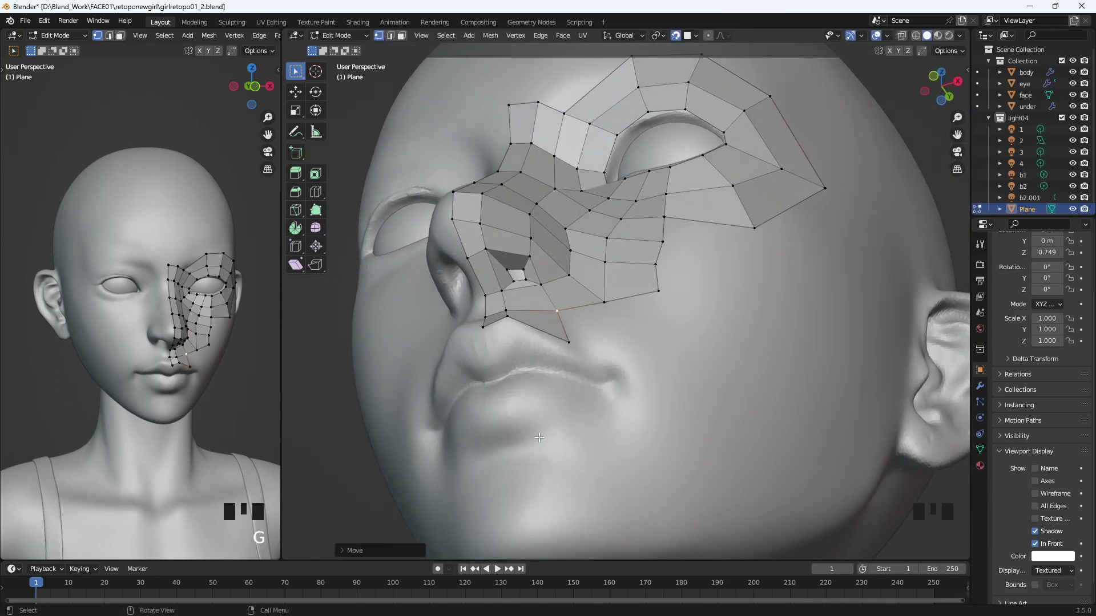
{"action": "key", "text": "g"}
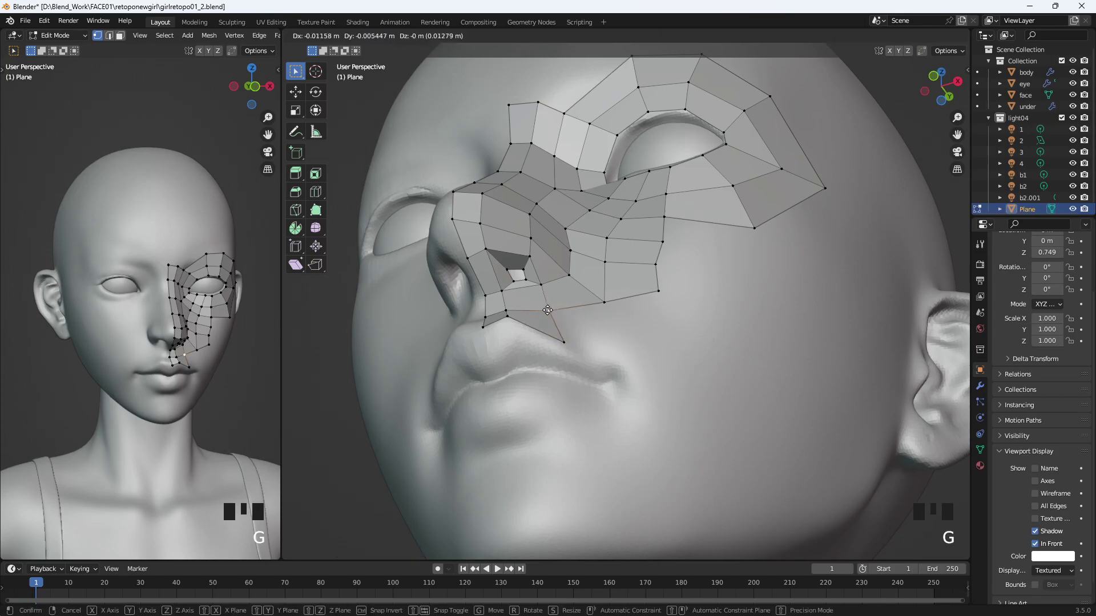
{"action": "left_click", "coordinate": [572, 345]}
- Extrude the outer upper-lip vertex twice along the lip border to form the corner of the mouth
{"action": "middle_click_drag", "start_coordinate": [634, 448], "coordinate": [598, 484]}
{"action": "left_click", "coordinate": [591, 476]}
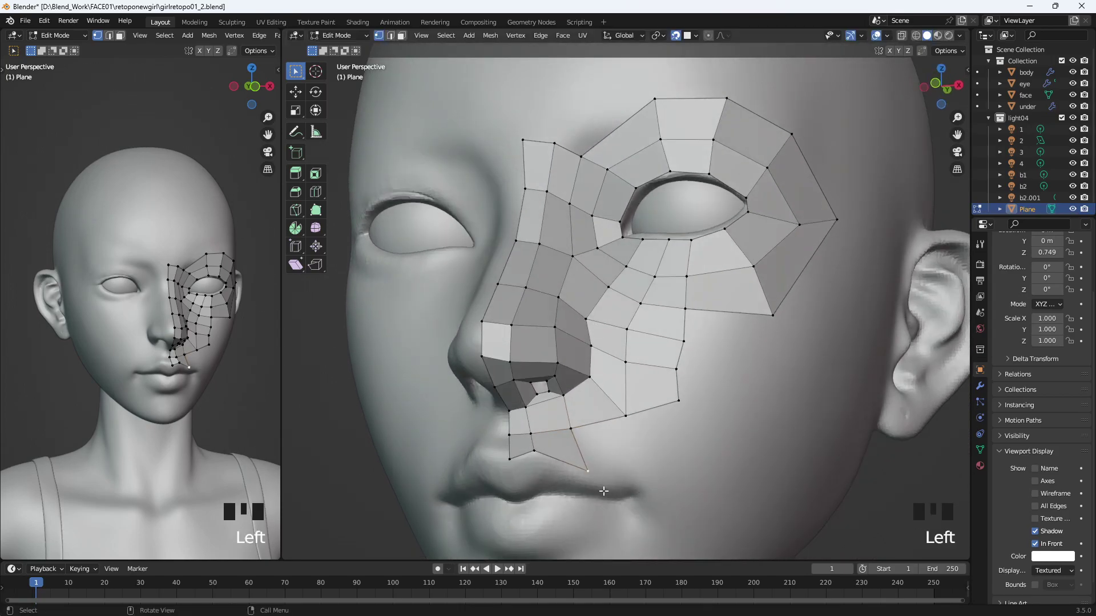
{"action": "key", "text": "e"}
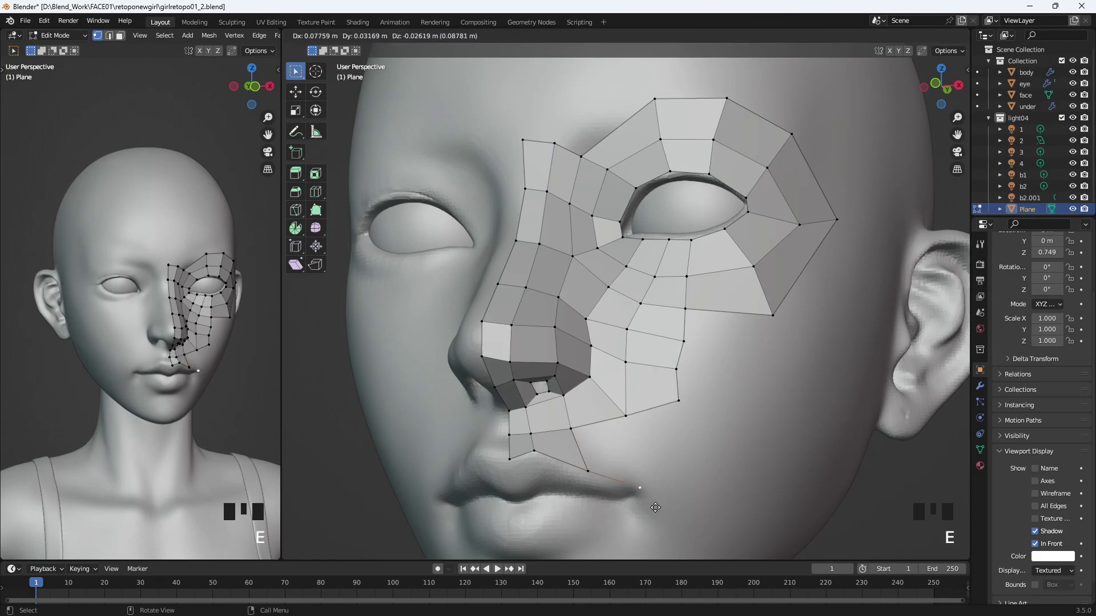
{"action": "left_click", "coordinate": [648, 507]}
{"action": "key", "text": "e"}
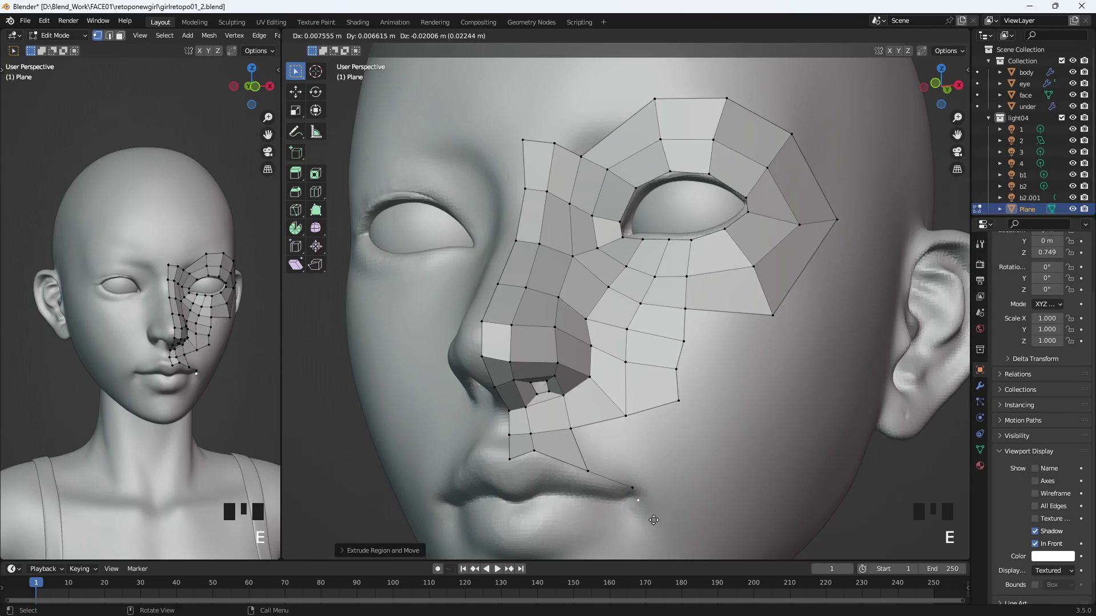
{"action": "left_click", "coordinate": [653, 520]}
- Extrude three more vertices from the mouth corner along the lower lip's border, placing the last at the midline
{"action": "middle_click_drag", "start_coordinate": [654, 520], "coordinate": [662, 437], "text": "shift"}
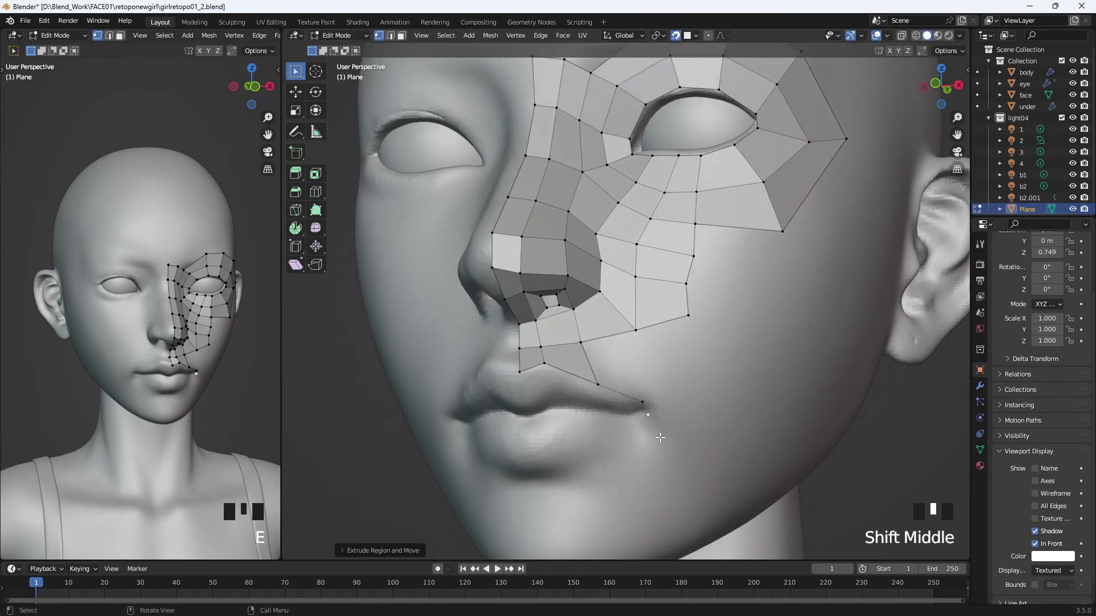
{"action": "key", "text": "e"}
{"action": "left_click", "coordinate": [623, 475]}
{"action": "key", "text": "e"}
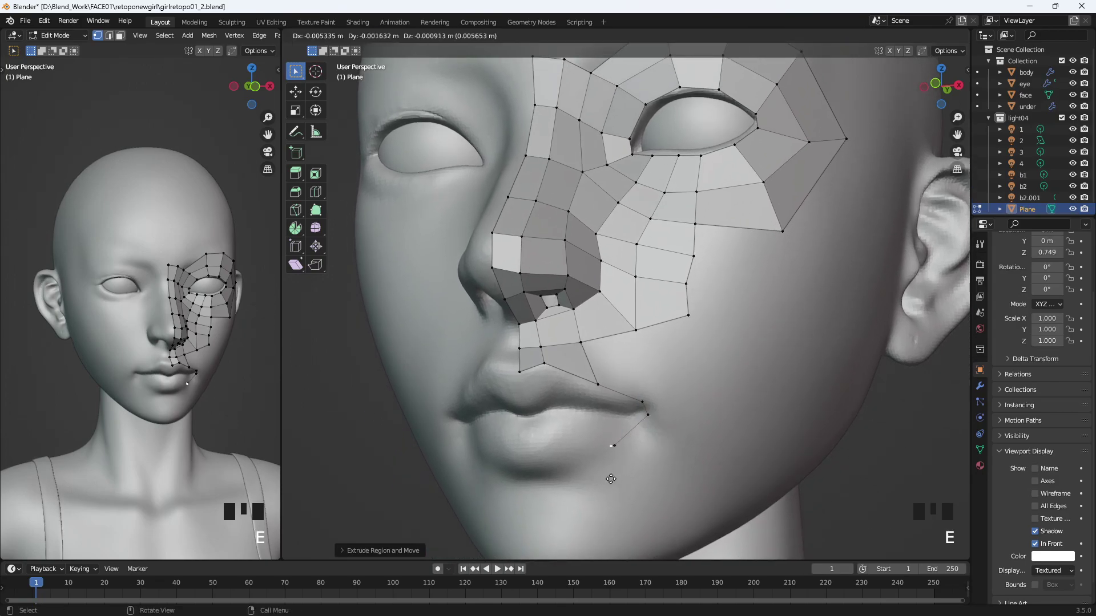
{"action": "left_click", "coordinate": [562, 492]}
{"action": "key", "text": "e"}
{"action": "left_click", "coordinate": [523, 497]}
{"action": "middle_click_drag", "start_coordinate": [606, 472], "coordinate": [628, 461]}
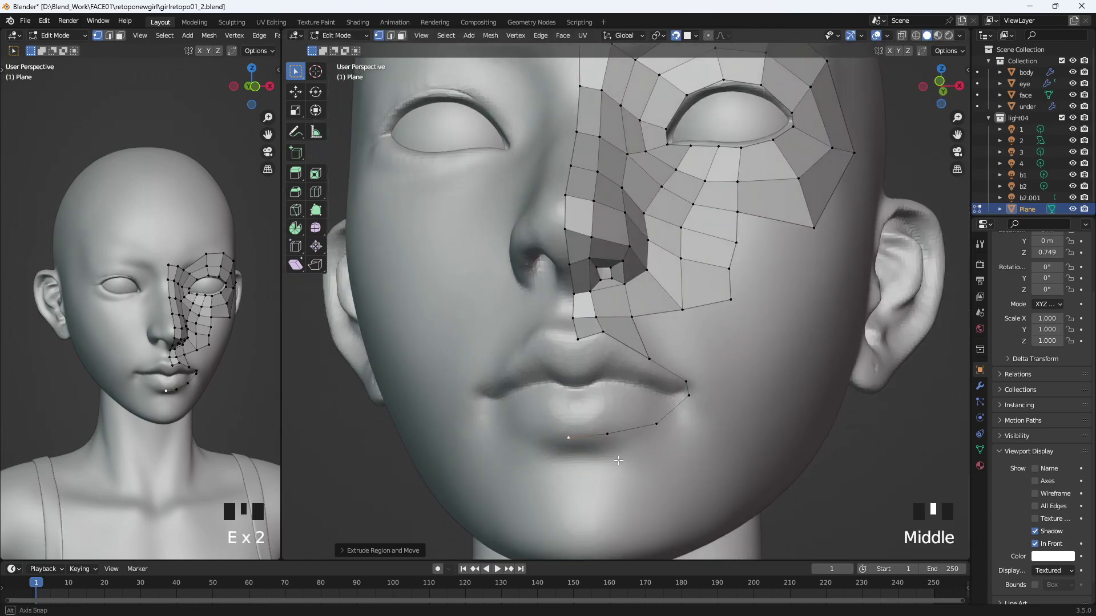
{"action": "key", "text": "g"}
{"action": "left_click", "coordinate": [624, 455]}
- Add a Mirror modifier on the X axis with the face object as mirror object and Clipping enabled
{"action": "left_click", "coordinate": [981, 386]}
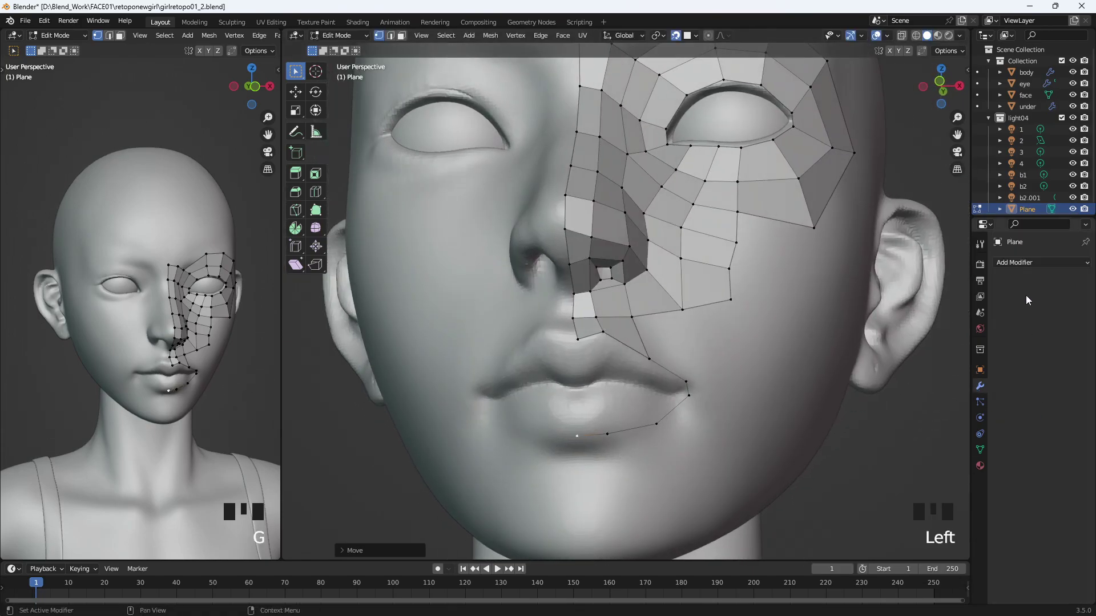
{"action": "middle_click_drag", "start_coordinate": [799, 343], "coordinate": [827, 331]}
{"action": "left_click", "coordinate": [1029, 264]}
{"action": "left_click", "coordinate": [863, 395]}
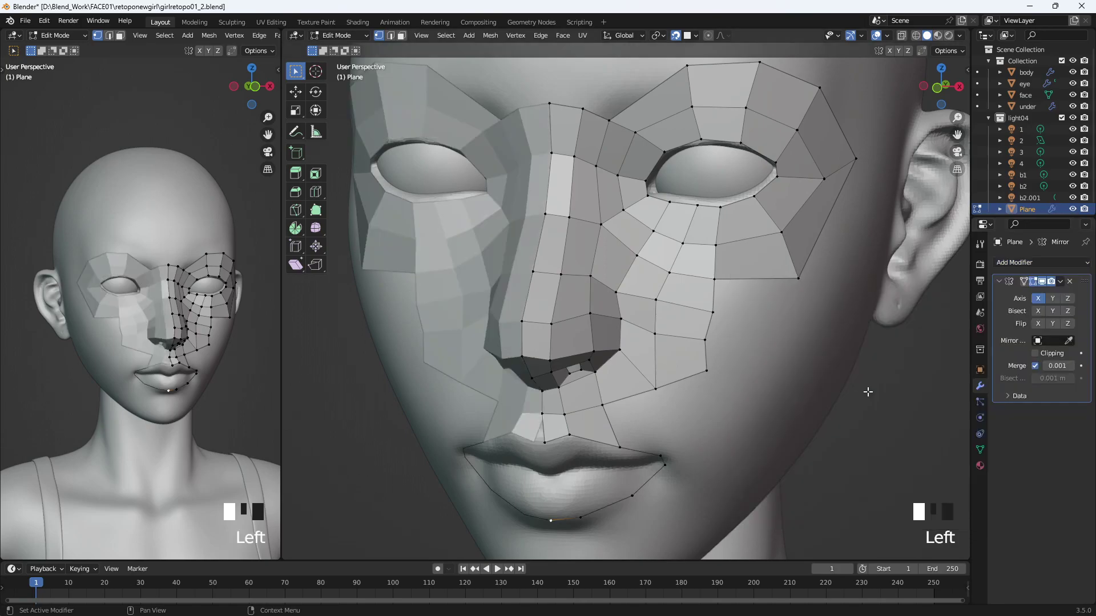
{"action": "left_click", "coordinate": [1068, 342]}
{"action": "left_click", "coordinate": [966, 343]}
{"action": "left_click", "coordinate": [1048, 354]}
{"action": "left_click", "coordinate": [1069, 342]}
{"action": "left_click", "coordinate": [833, 326]}
- Reposition the midline vertices below the nose and space the vertices along the lower lip's outline evenly
{"action": "middle_click_drag", "start_coordinate": [834, 327], "coordinate": [628, 342]}
{"action": "left_click", "coordinate": [596, 355]}
{"action": "key", "text": "g"}
{"action": "left_click", "coordinate": [586, 361]}
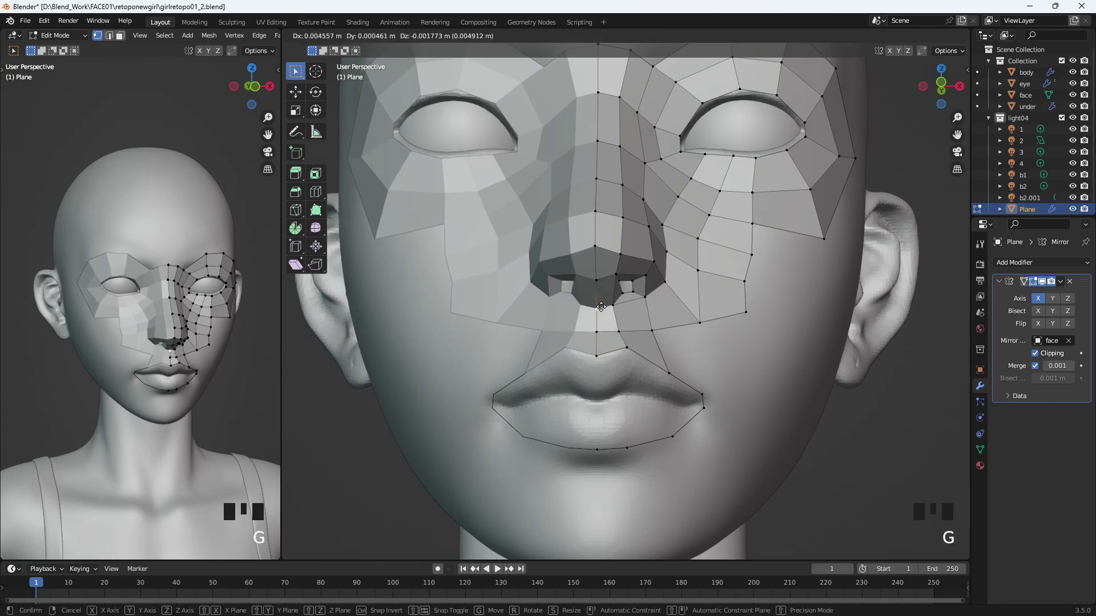
{"action": "left_click", "coordinate": [627, 448]}
{"action": "key", "text": "g"}
{"action": "key", "text": "g"}
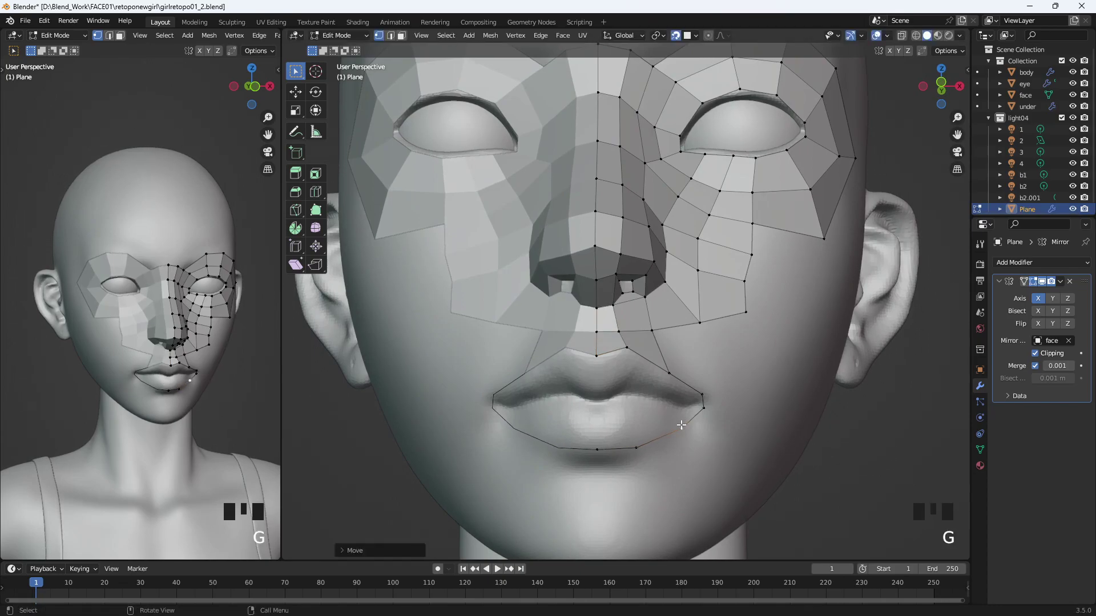
{"action": "left_click", "coordinate": [673, 426]}
- Extrude the upper lip's midline border edge down to the mouth opening and adjust the new outer vertex onto the lip line
{"action": "left_click", "coordinate": [626, 347], "text": "shift"}
{"action": "key", "text": "e"}
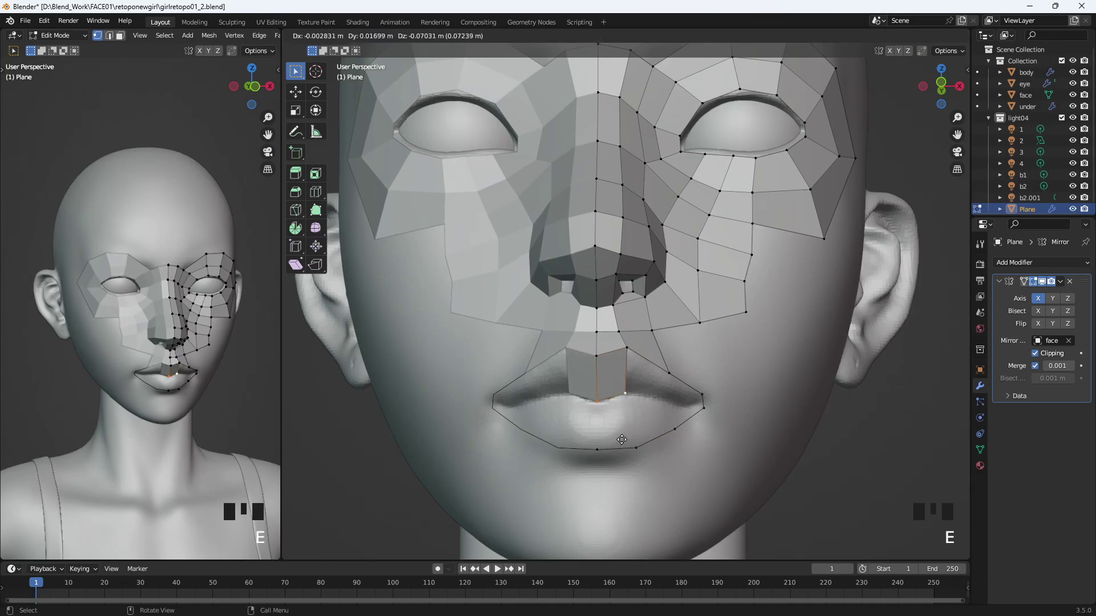
{"action": "left_click", "coordinate": [622, 440]}
{"action": "left_click", "coordinate": [630, 398]}
{"action": "key", "text": "g"}
{"action": "left_click", "coordinate": [644, 396]}
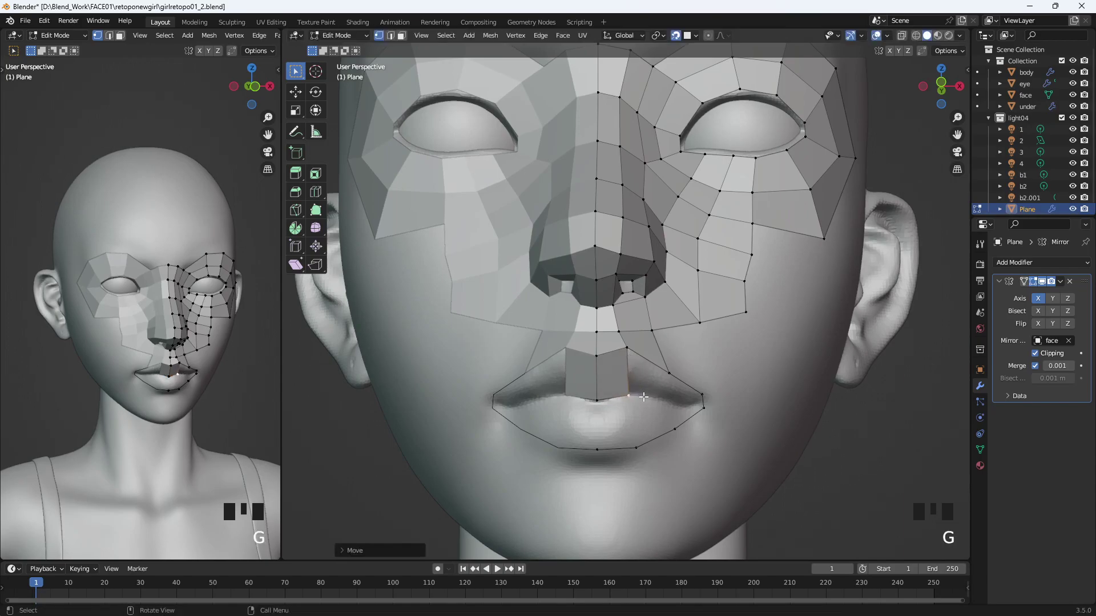
- Extrude three vertices along the upper lip's inner edge toward the corner of the mouth
{"action": "key", "text": "e"}
{"action": "left_click", "coordinate": [679, 403]}
{"action": "key", "text": "e"}
{"action": "left_click", "coordinate": [705, 409]}
{"action": "key", "text": "e"}
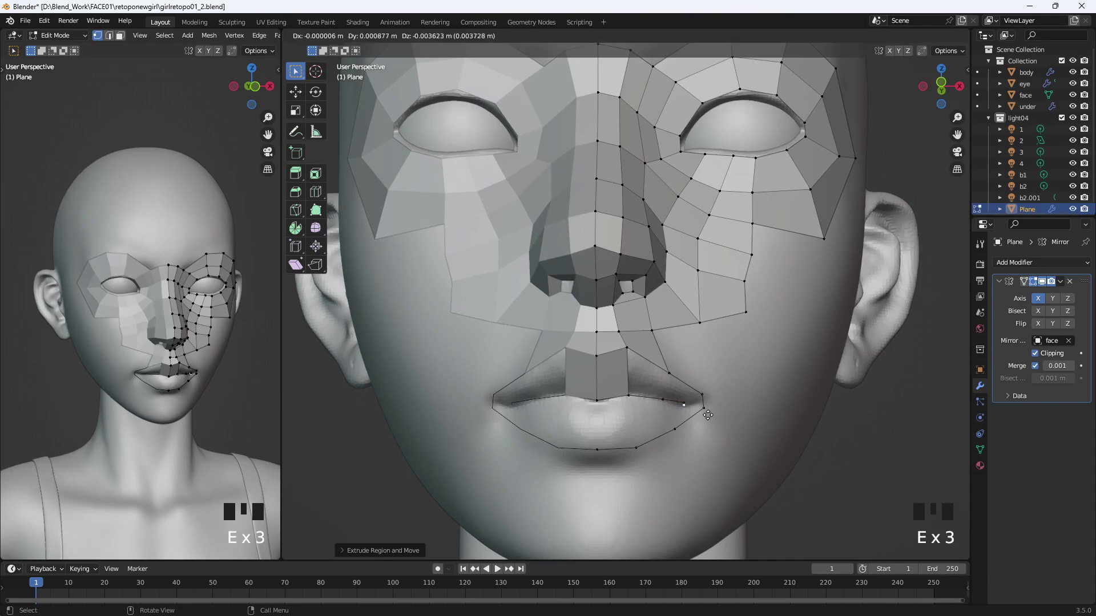
{"action": "left_click", "coordinate": [708, 417]}
- Extrude three vertices back from the mouth corner along the lower lip's inner edge to the midline
{"action": "key", "text": "e"}
{"action": "left_click", "coordinate": [677, 416]}
{"action": "key", "text": "e"}
{"action": "left_click", "coordinate": [642, 414]}
{"action": "key", "text": "e"}
{"action": "left_click", "coordinate": [602, 417]}
- Fill the upper and lower lips with faces between the lip border and the mouth-opening vertices
{"action": "left_click_drag", "start_coordinate": [610, 415], "coordinate": [592, 404]}
{"action": "key", "text": "f"}
{"action": "left_click", "coordinate": [612, 409]}
{"action": "left_click", "coordinate": [719, 406]}
{"action": "left_click", "coordinate": [722, 411], "text": "shift"}
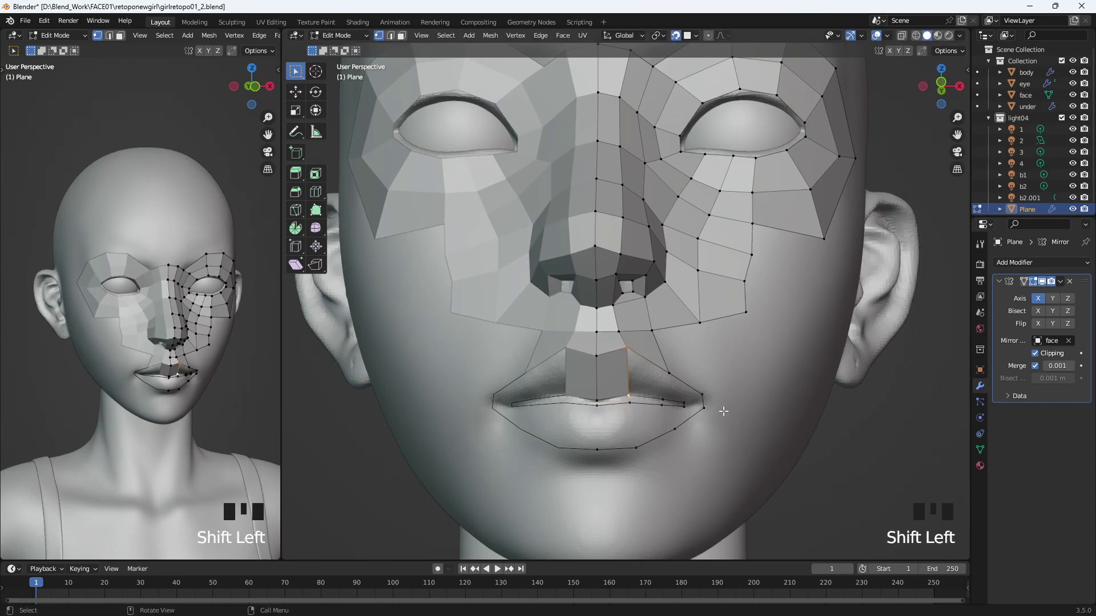
{"action": "key", "text": "f"}
{"action": "key", "text": "f"}
{"action": "key", "text": "f"}
{"action": "key", "text": "f"}
{"action": "key", "text": "f"}
{"action": "key", "text": "f"}
{"action": "key", "text": "f"}
- Fill the gap between the mouth corner and the lower cheek faces beside the nose
{"action": "left_click", "coordinate": [645, 470]}
{"action": "middle_click_drag", "start_coordinate": [700, 449], "coordinate": [672, 370]}
{"action": "left_click", "coordinate": [584, 424]}
{"action": "left_click", "coordinate": [524, 410], "text": "shift"}
{"action": "key", "text": "f"}
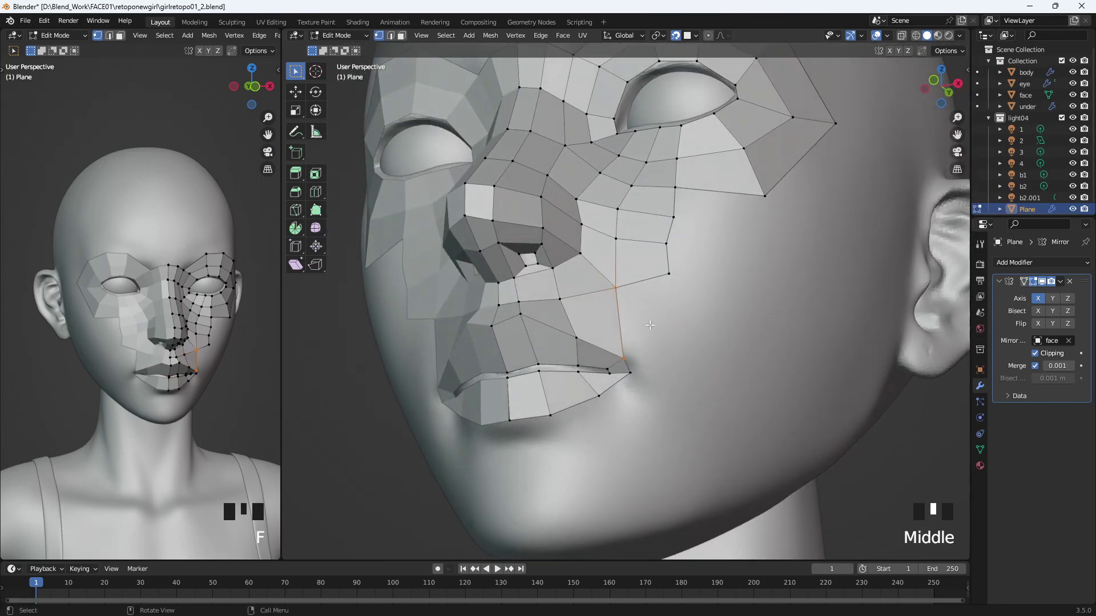
- Lower the outermost bottom cheek vertex and adjust the vertex beside the nostril above the upper lip
{"action": "left_click", "coordinate": [617, 293]}
{"action": "left_click", "coordinate": [671, 275]}
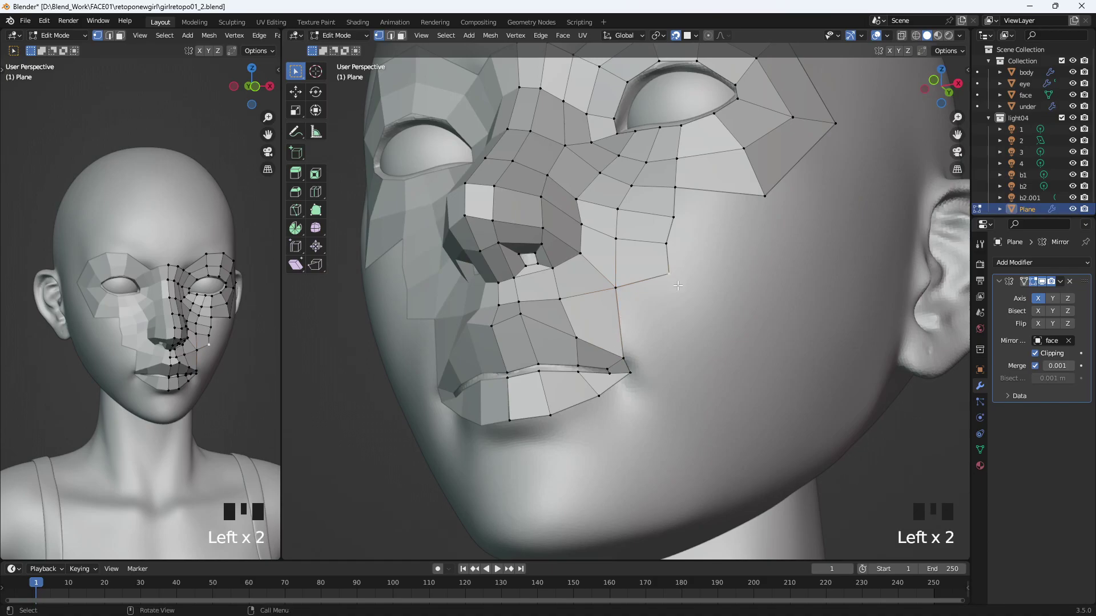
{"action": "key", "text": "g"}
{"action": "left_click", "coordinate": [679, 319]}
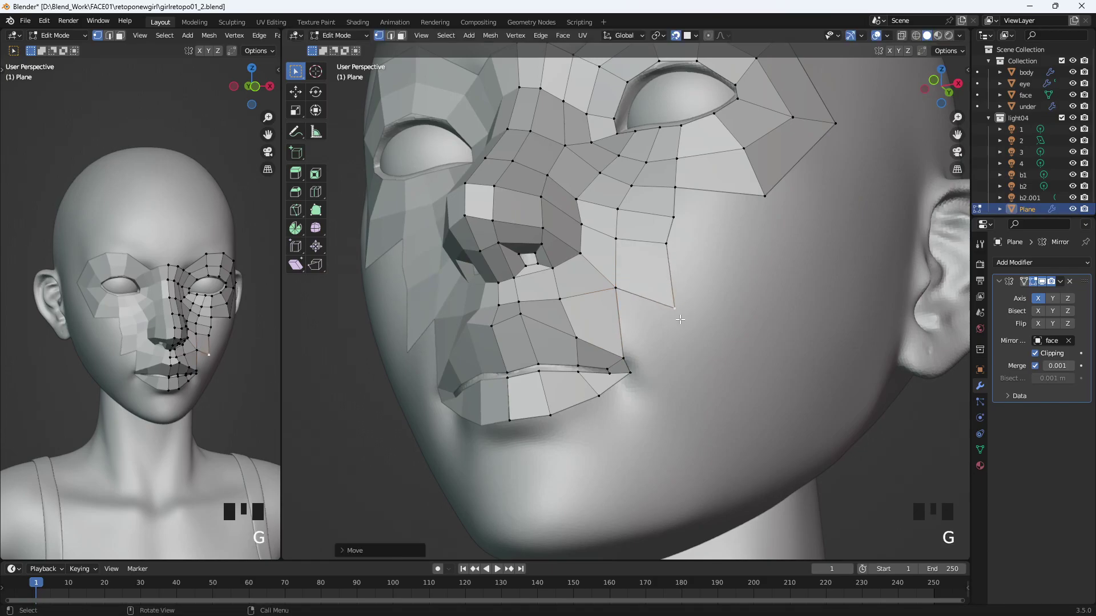
{"action": "middle_click_drag", "start_coordinate": [638, 399], "coordinate": [680, 403]}
{"action": "left_click", "coordinate": [647, 314]}
{"action": "key", "text": "g"}
{"action": "left_click", "coordinate": [642, 314]}
- Reposition the cheek's two bottom vertices above and outside the mouth corner
{"action": "left_click", "coordinate": [742, 335]}
{"action": "key", "text": "g"}
{"action": "left_click", "coordinate": [748, 313]}
{"action": "left_click", "coordinate": [706, 325]}
{"action": "key", "text": "g"}
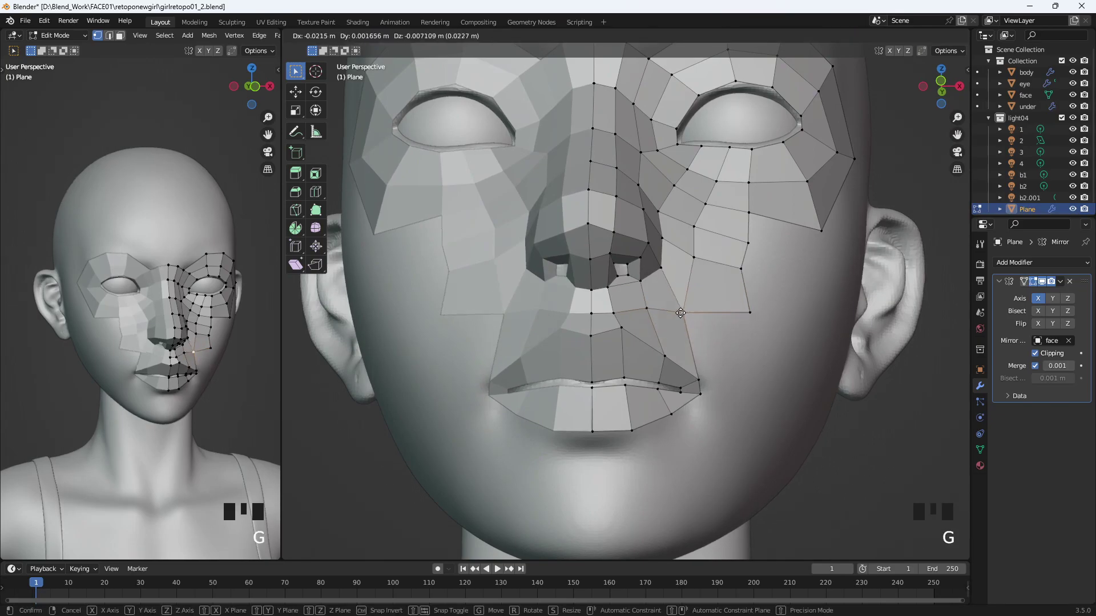
{"action": "left_click", "coordinate": [701, 331]}
{"action": "left_click", "coordinate": [748, 317]}
{"action": "key", "text": "g"}
{"action": "left_click", "coordinate": [729, 316]}
- Space out the outer cheek border vertices and delete the lowest outer cheek vertex
{"action": "left_click", "coordinate": [746, 249]}
{"action": "key", "text": "g"}
{"action": "left_click", "coordinate": [746, 246]}
{"action": "left_click", "coordinate": [735, 275]}
{"action": "key", "text": "g"}
{"action": "left_click", "coordinate": [732, 291]}
{"action": "left_click", "coordinate": [732, 312]}
{"action": "scroll", "coordinate": [723, 358], "scroll_direction": "down", "scroll_amount": 2}
{"action": "key", "text": "Delete"}
- Extrude the edge above the mouth corner outward across the cheek and adjust the new face's vertices
{"action": "left_click", "coordinate": [719, 357]}
{"action": "left_click", "coordinate": [665, 287]}
{"action": "left_click", "coordinate": [612, 324]}
{"action": "left_click", "coordinate": [659, 321]}
{"action": "left_click", "coordinate": [671, 364], "text": "shift"}
{"action": "key", "text": "e"}
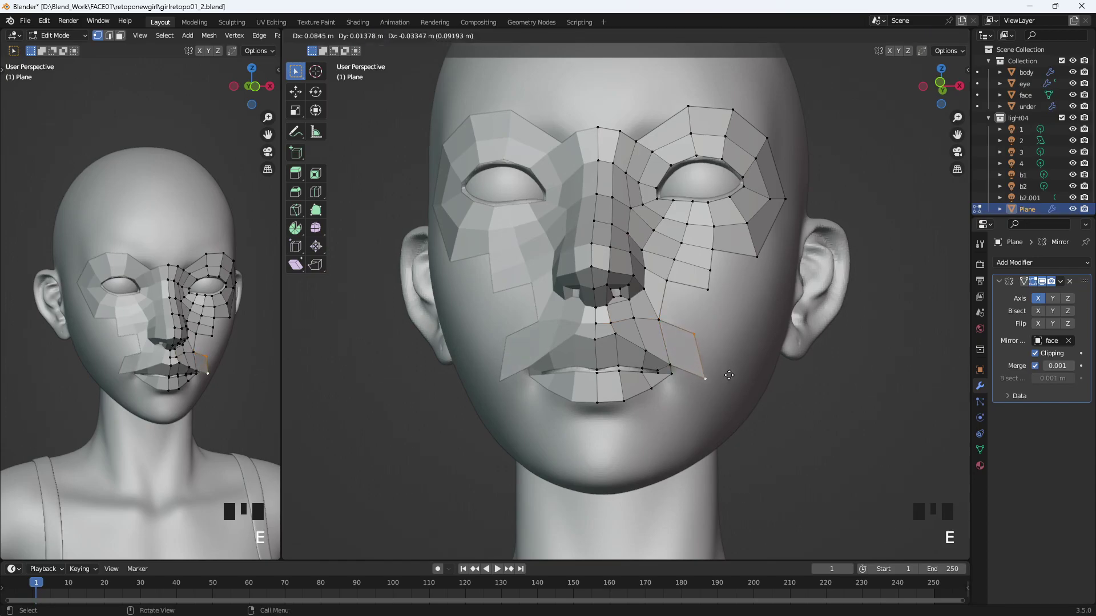
{"action": "left_click", "coordinate": [702, 354]}
{"action": "key", "text": "g"}
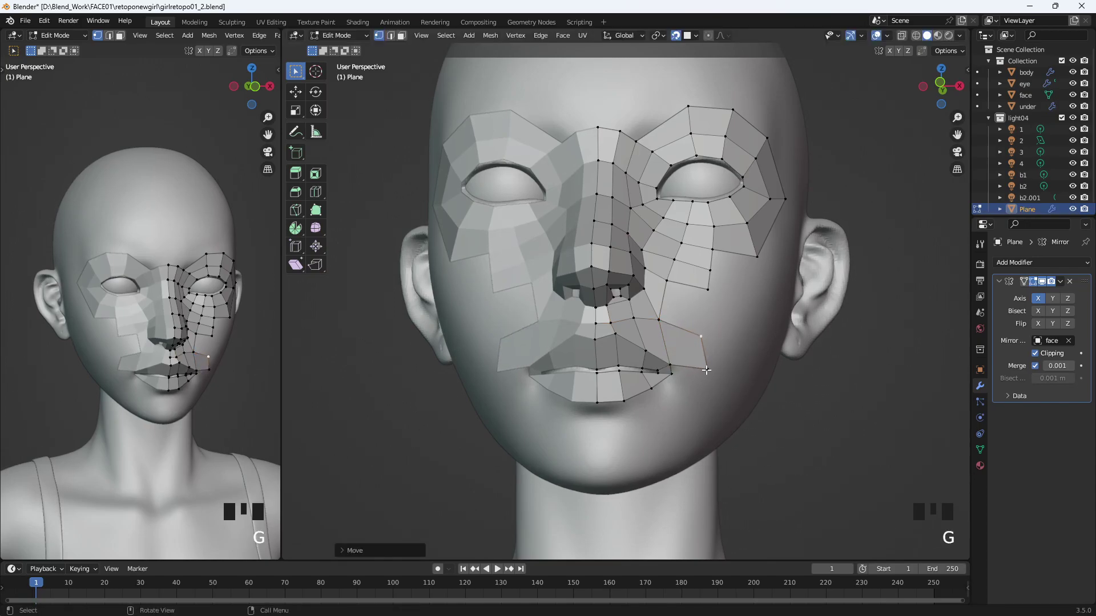
{"action": "left_click", "coordinate": [662, 322]}
{"action": "key", "text": "g"}
{"action": "left_click", "coordinate": [704, 355]}
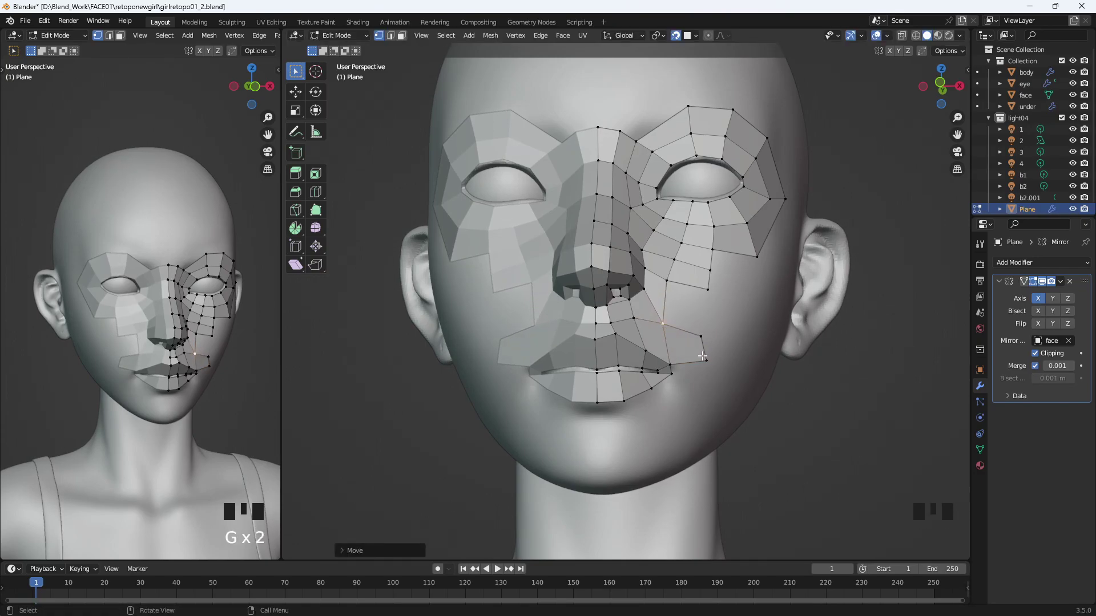
- Build a ring of faces from the mouth corner around the lower lip to the chin's midline
{"action": "left_click", "coordinate": [680, 370]}
{"action": "key", "text": "f"}
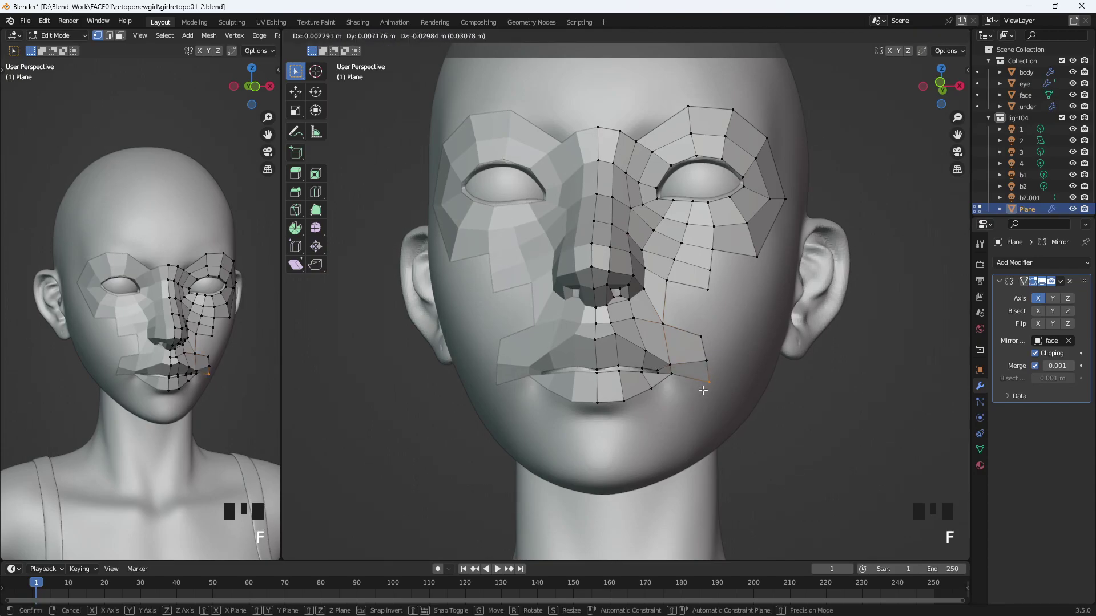
{"action": "left_click", "coordinate": [703, 390]}
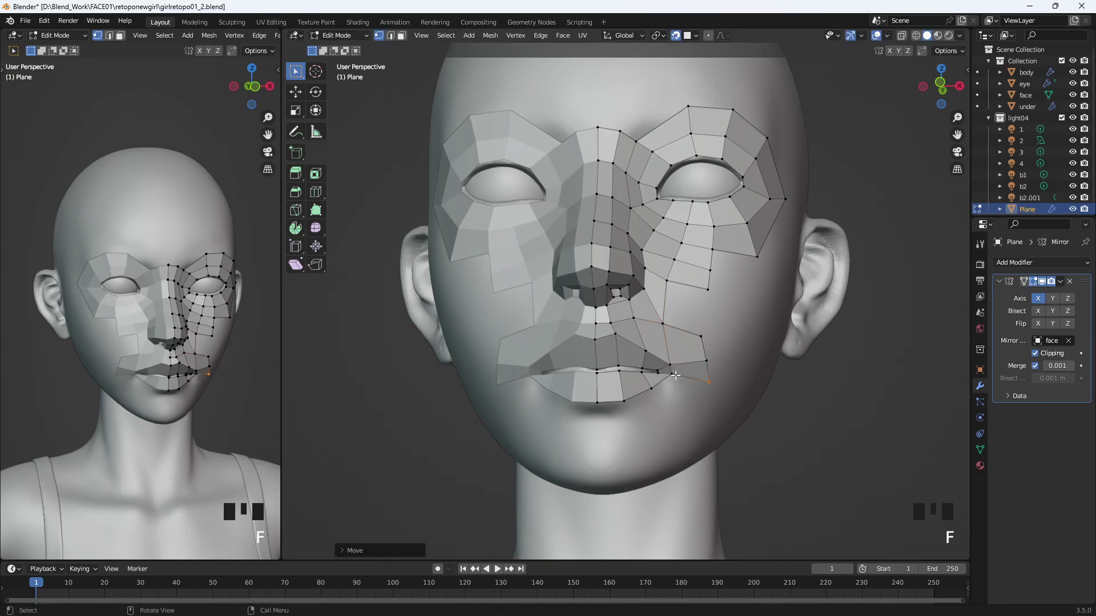
{"action": "left_click", "coordinate": [675, 375]}
{"action": "key", "text": "f"}
{"action": "left_click", "coordinate": [676, 394]}
{"action": "left_click", "coordinate": [652, 389]}
{"action": "key", "text": "f"}
{"action": "left_click", "coordinate": [641, 406]}
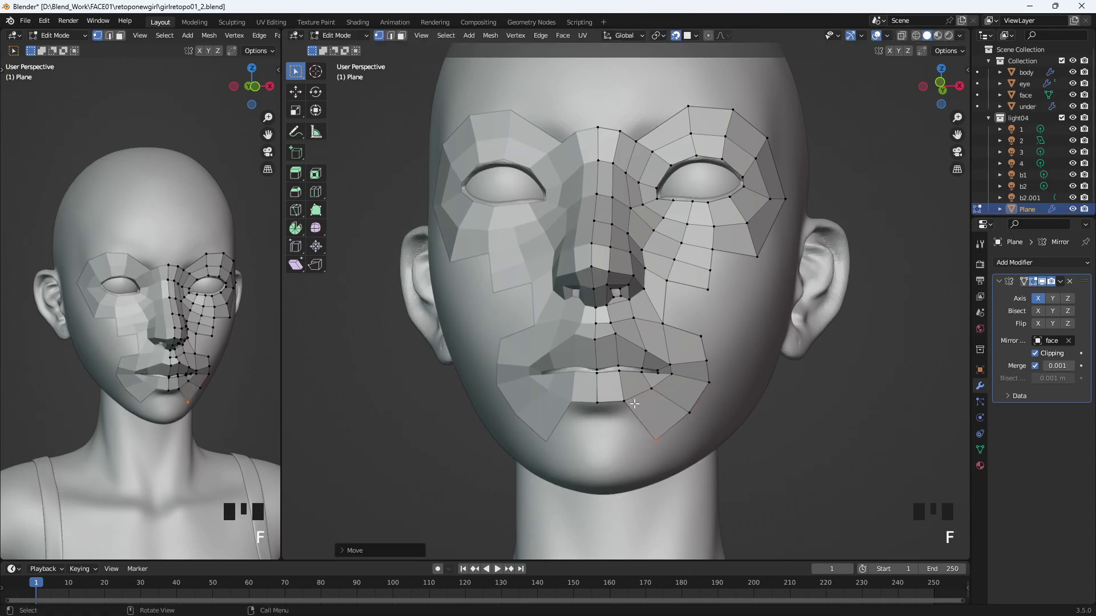
{"action": "key", "text": "f"}
{"action": "left_click", "coordinate": [690, 423]}
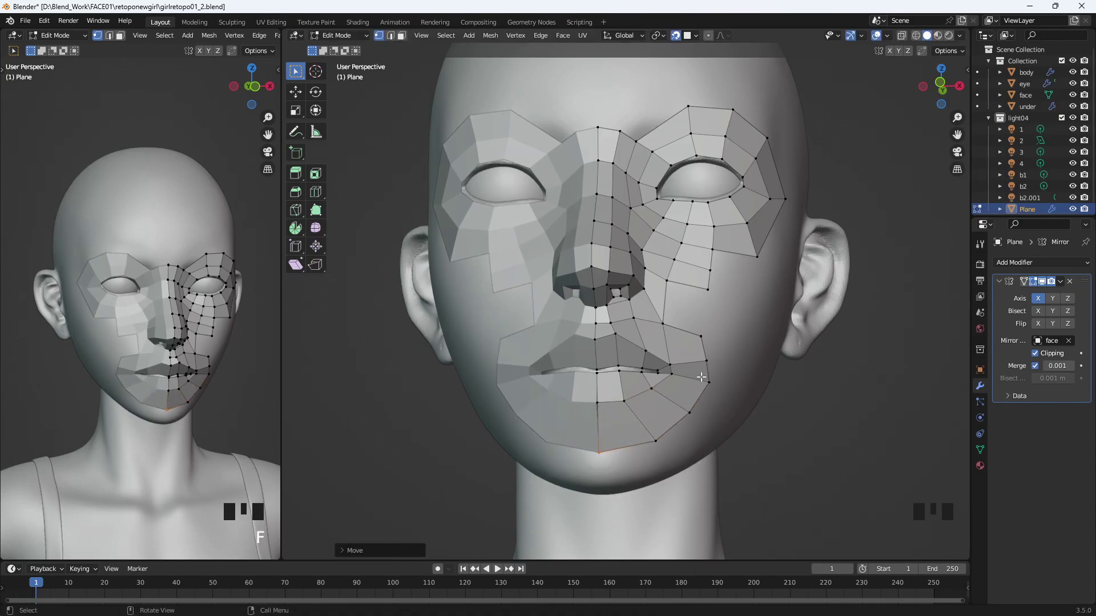
- Fill the cheek gap between the lower cheek faces and the ring around the mouth
{"action": "left_click", "coordinate": [708, 290]}
{"action": "left_click", "coordinate": [701, 336], "text": "shift"}
{"action": "key", "text": "f"}
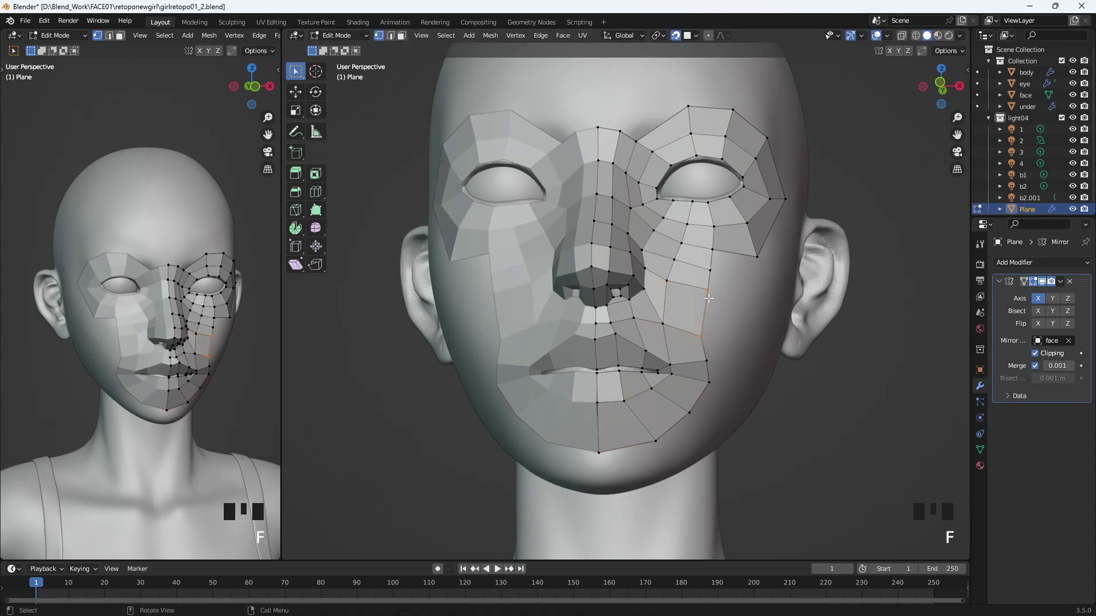
{"action": "middle_click_drag", "start_coordinate": [710, 293], "coordinate": [651, 374]}
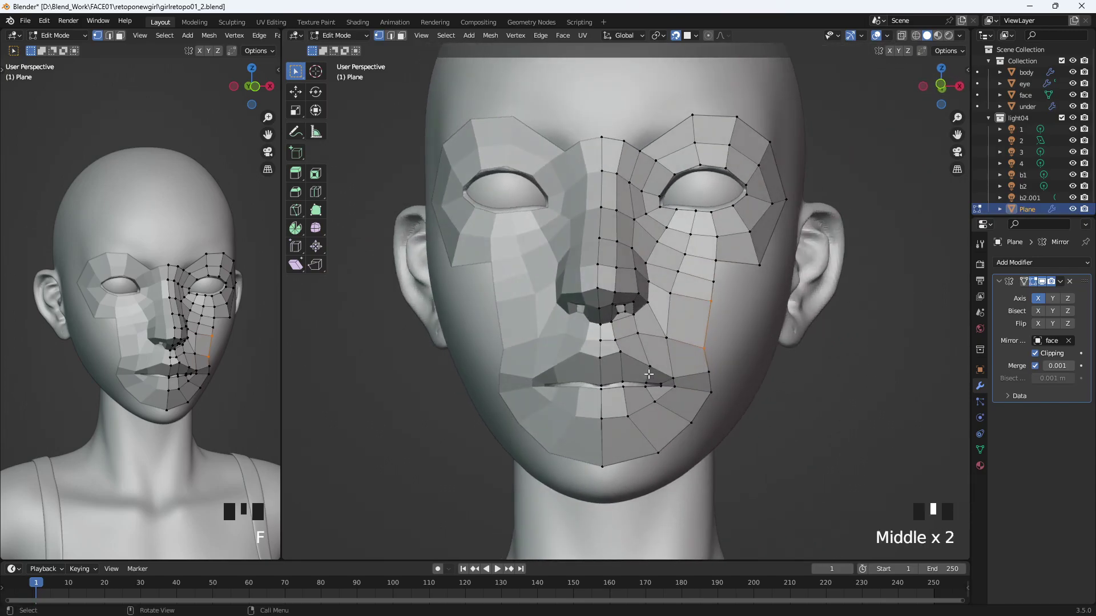
- Add a centred loop cut running through the upper and lower lip faces
{"action": "left_click", "coordinate": [636, 409]}
{"action": "key", "text": "ctrl+r"}
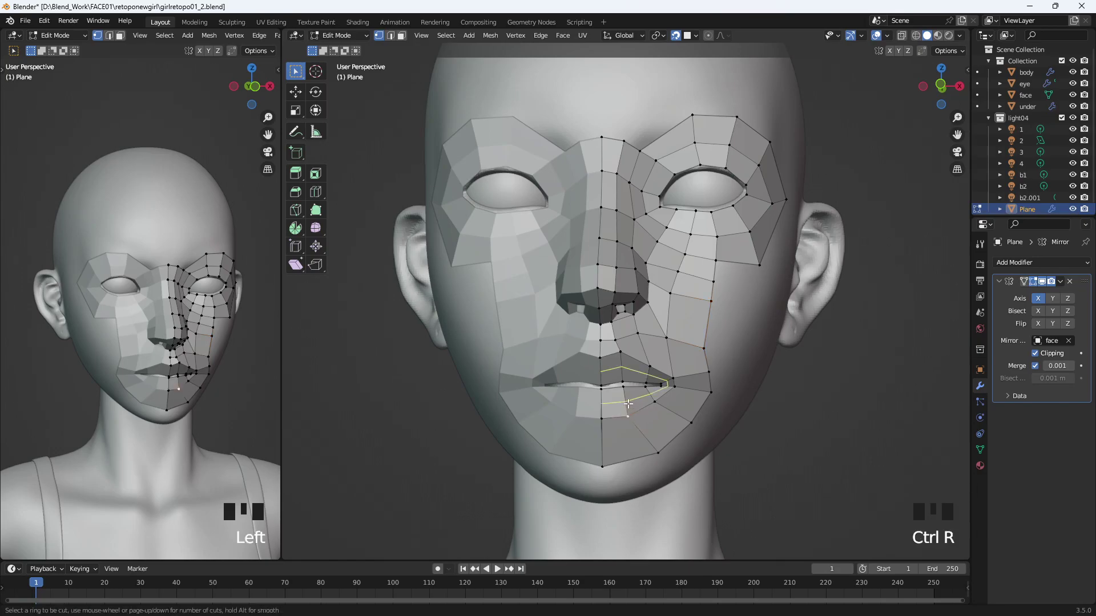
{"action": "left_click", "coordinate": [627, 402]}
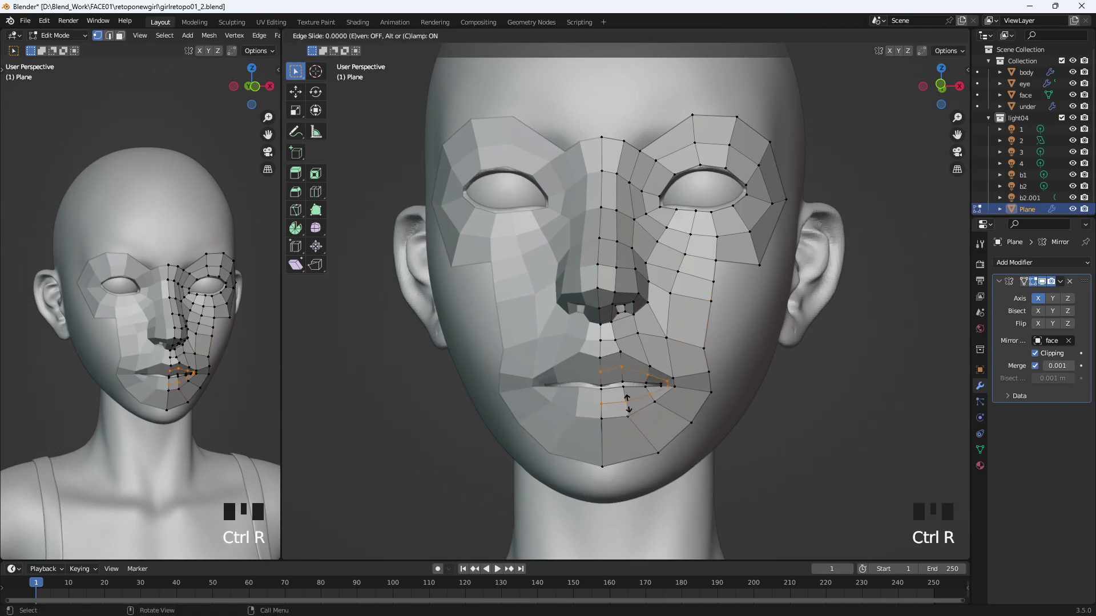
{"action": "left_click", "coordinate": [628, 404]}
- Reposition the vertices between the nose base and the upper lip, raising the midline one
{"action": "mouse_move", "coordinate": [756, 441]}
{"action": "middle_mouse_down"}
{"action": "mouse_move", "coordinate": [730, 454]}
{"action": "mouse_move", "coordinate": [752, 452]}
{"action": "middle_mouse_up"}
{"action": "left_click", "coordinate": [795, 439]}
{"action": "scroll", "coordinate": [757, 455], "scroll_direction": "up", "scroll_amount": 1}
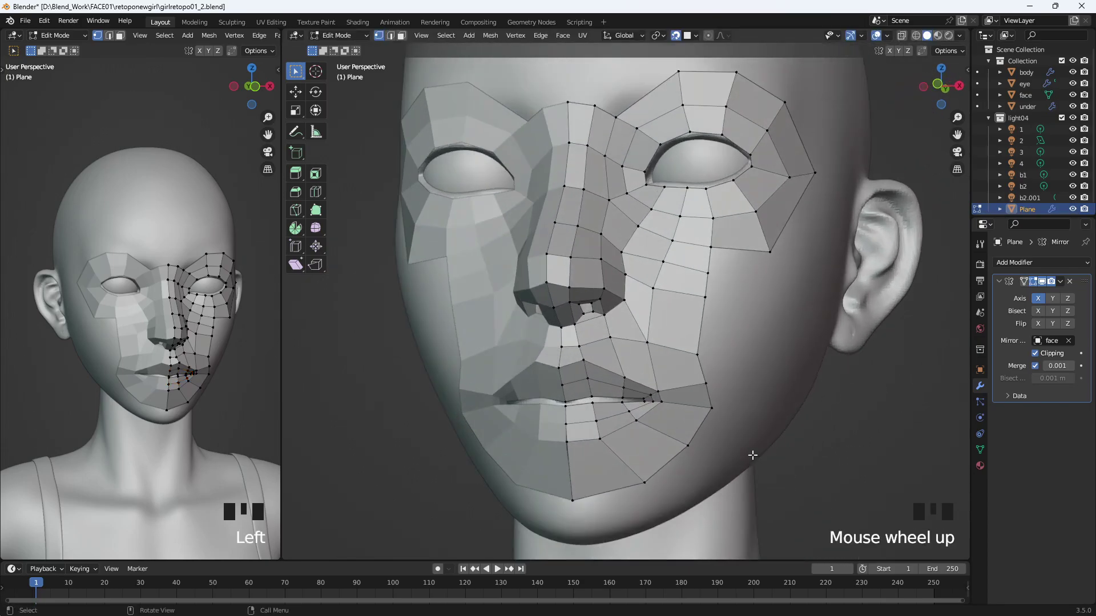
{"action": "key", "text": "g"}
{"action": "left_click", "coordinate": [601, 348]}
{"action": "left_click", "coordinate": [562, 347]}
{"action": "key", "text": "g"}
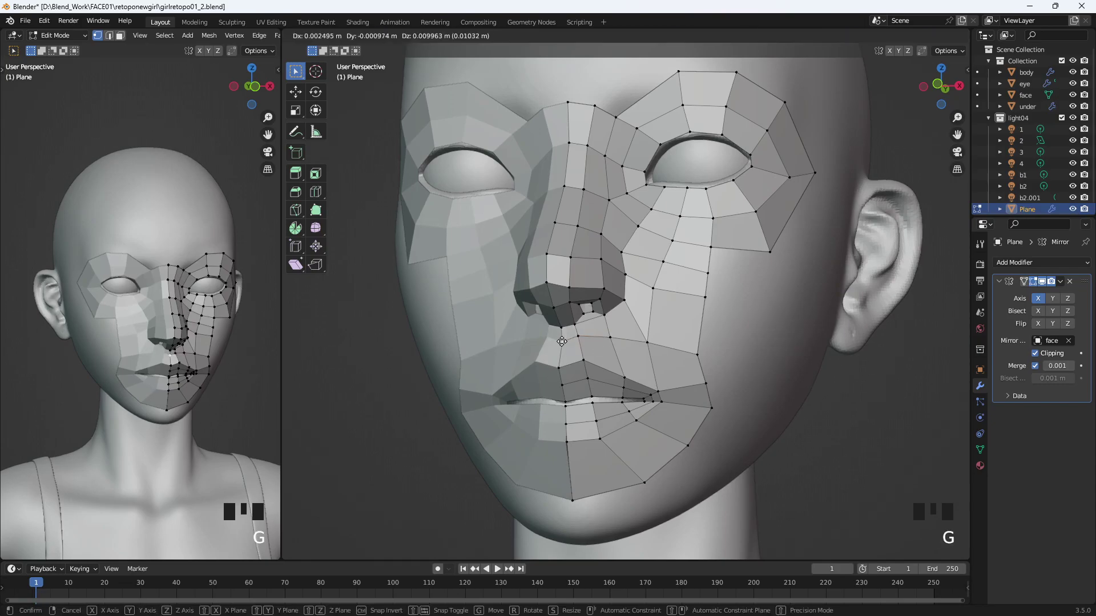
{"action": "left_click", "coordinate": [563, 338]}
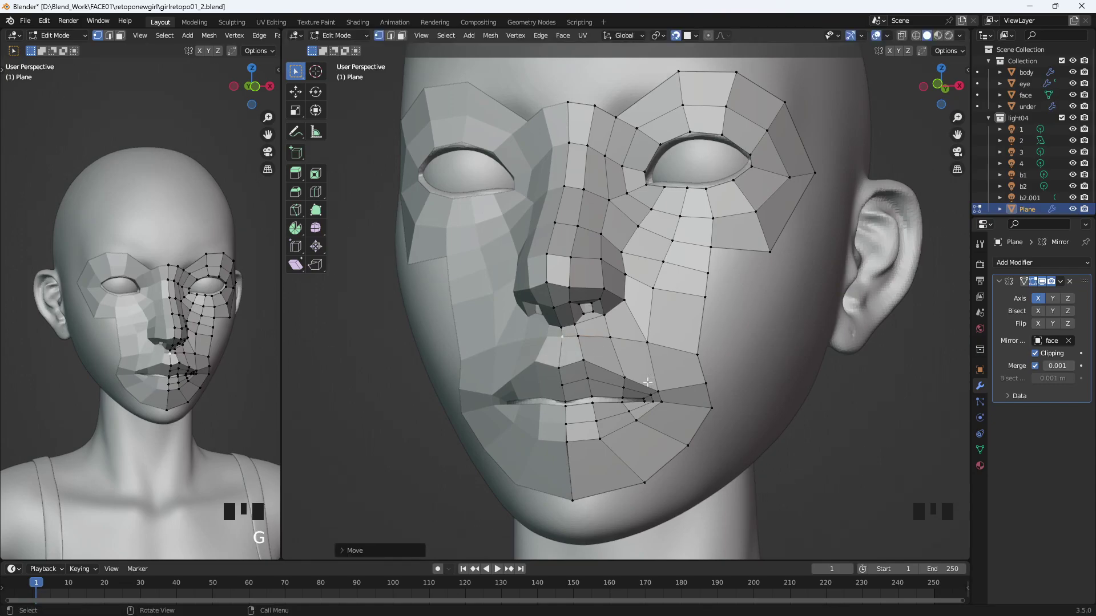
- Add a Subdivision Surface modifier to the face mesh
{"action": "left_click", "coordinate": [1063, 262]}
{"action": "left_click", "coordinate": [883, 461]}
{"action": "middle_click_drag", "start_coordinate": [857, 457], "coordinate": [790, 455]}
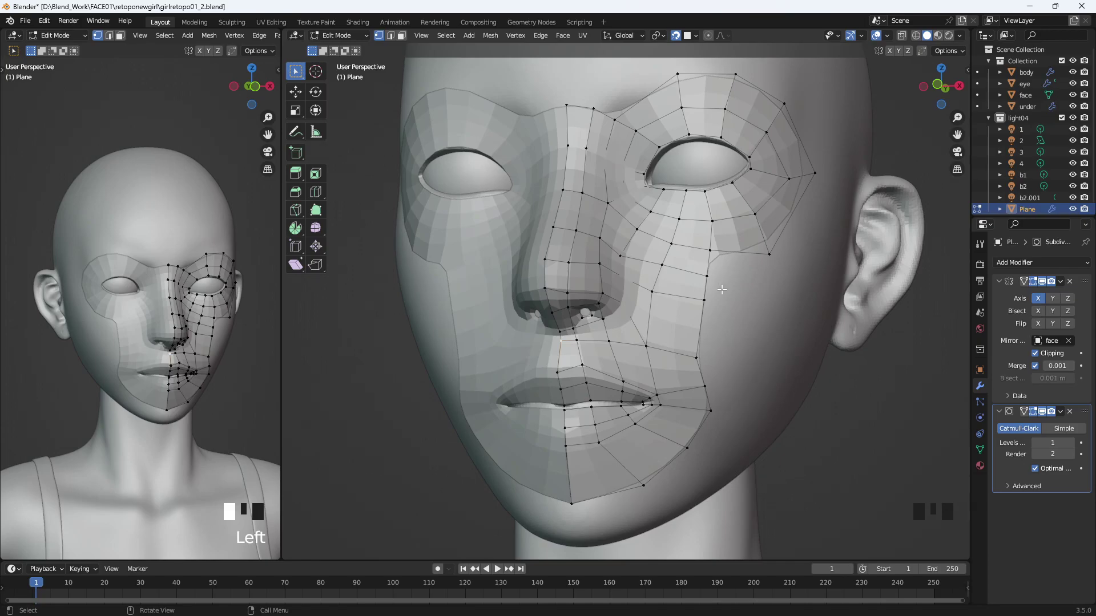
- Adjust two vertices on the outer cheek border above the mouth ring
{"action": "key", "text": "g"}
{"action": "left_click", "coordinate": [701, 311]}
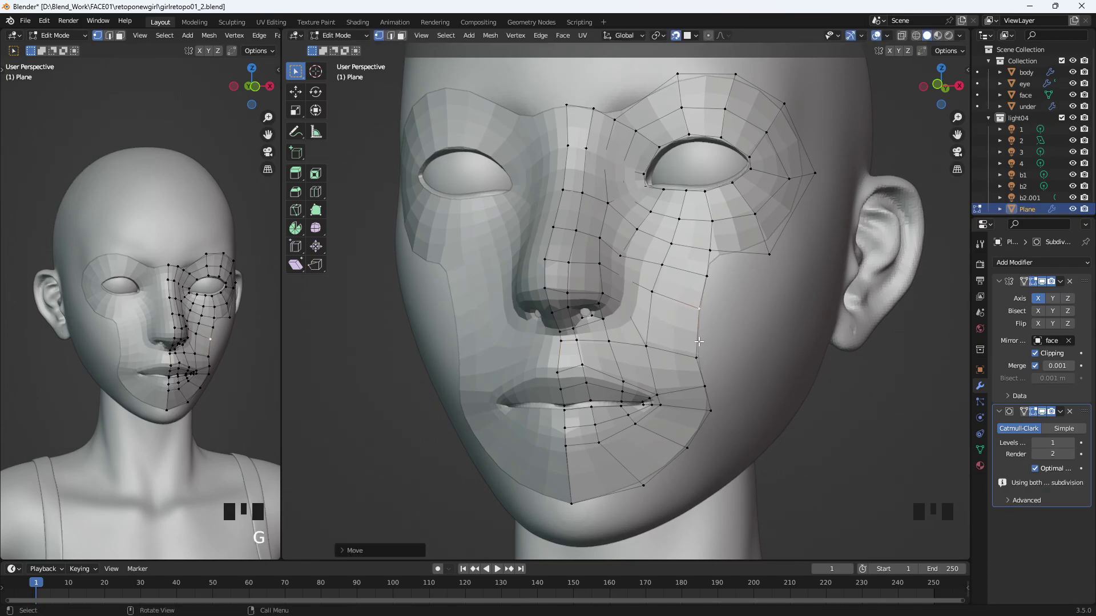
{"action": "left_click", "coordinate": [698, 355]}
{"action": "key", "text": "g"}
{"action": "left_click", "coordinate": [697, 349]}
- Move three vertices of the outer cheek border below the eye outward to widen the cheek faces
{"action": "left_click", "coordinate": [704, 309]}
{"action": "key", "text": "g"}
{"action": "left_click", "coordinate": [721, 314]}
{"action": "left_click", "coordinate": [711, 279]}
{"action": "key", "text": "g"}
{"action": "left_click", "coordinate": [725, 283]}
{"action": "left_click", "coordinate": [714, 257]}
{"action": "key", "text": "g"}
{"action": "left_click", "coordinate": [734, 259]}
- Extrude a chain of five vertices from the outer cheek border around the mouth ring to the chin's midline
{"action": "middle_click_drag", "start_coordinate": [735, 259], "coordinate": [663, 293]}
{"action": "left_click", "coordinate": [663, 293]}
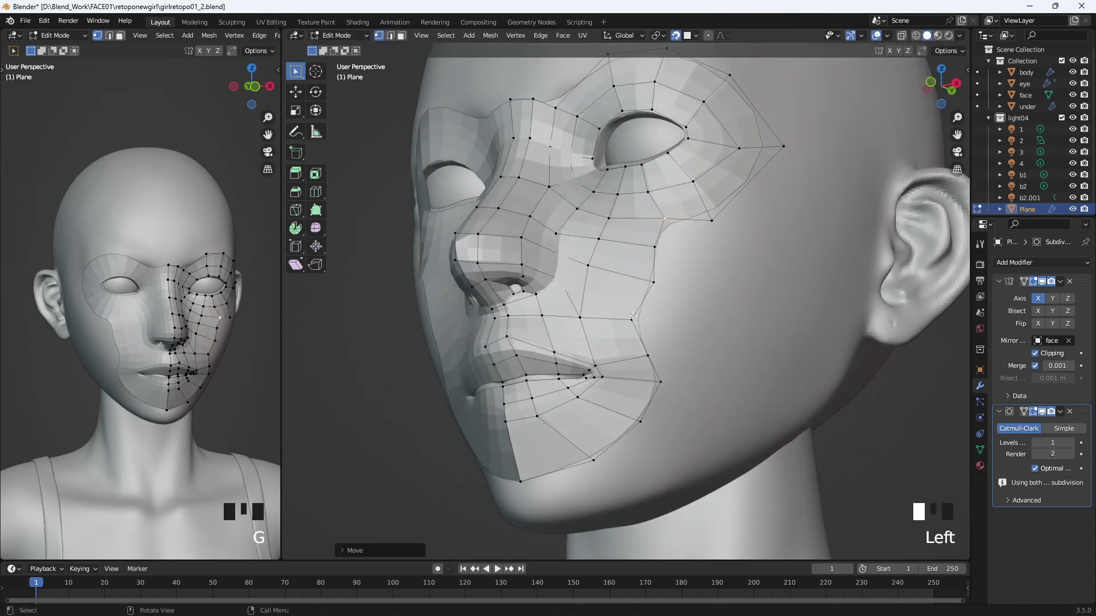
{"action": "left_click", "coordinate": [662, 293]}
{"action": "key", "text": "e"}
{"action": "left_click", "coordinate": [755, 401]}
{"action": "key", "text": "e"}
{"action": "left_click", "coordinate": [769, 455]}
{"action": "key", "text": "e"}
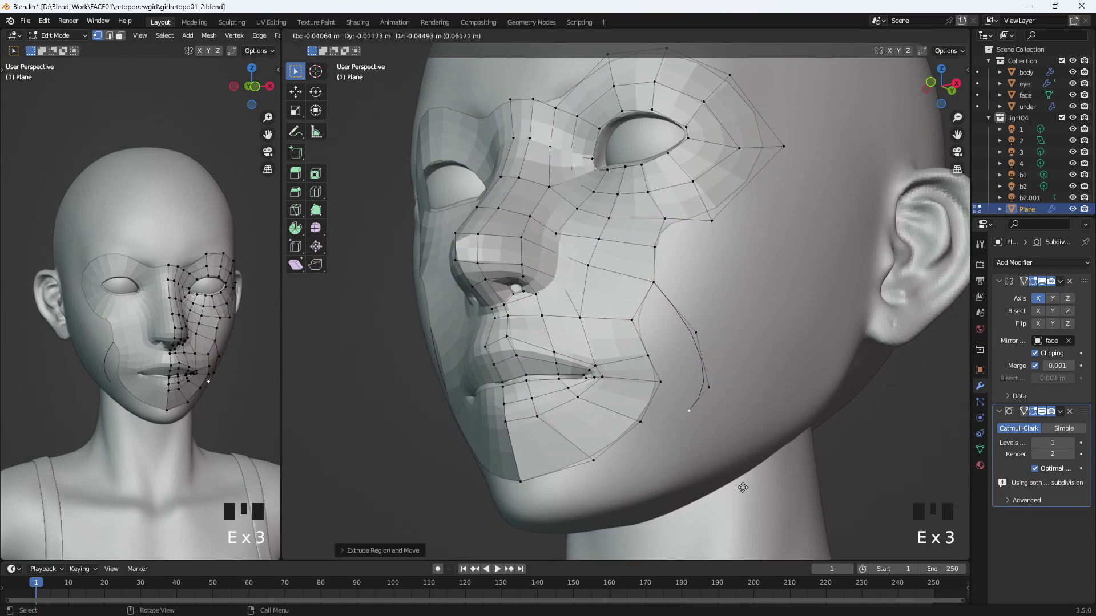
{"action": "left_click", "coordinate": [742, 521]}
{"action": "key", "text": "e"}
{"action": "left_click", "coordinate": [662, 56]}
{"action": "key", "text": "e"}
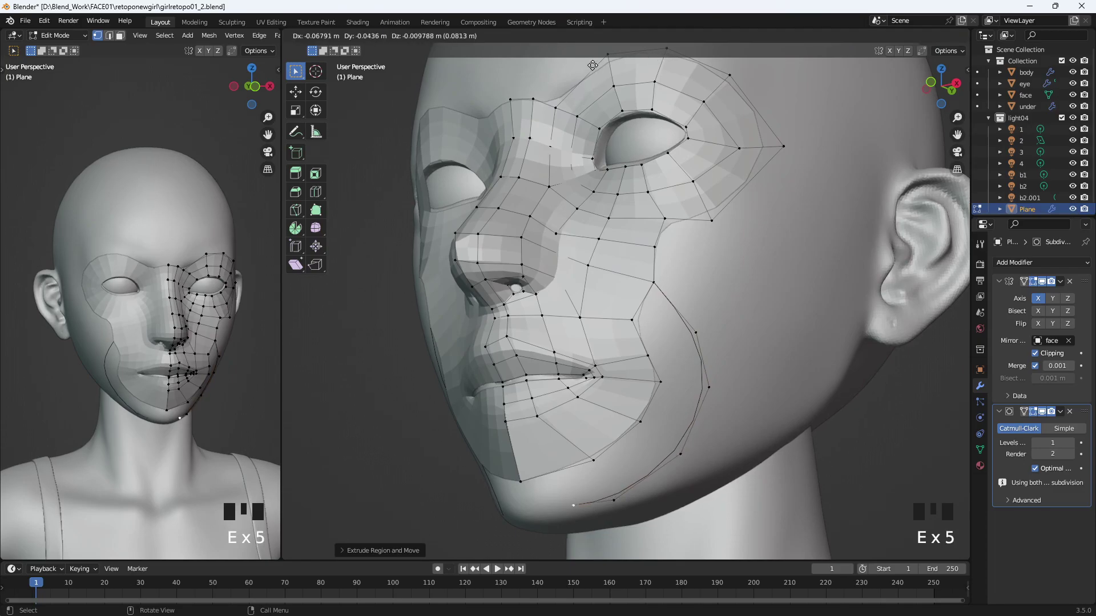
{"action": "left_click", "coordinate": [718, 179]}
- Fill the strip between the new vertex chain and the mouth ring with faces down to the chin
{"action": "left_click", "coordinate": [644, 310]}
{"action": "left_click", "coordinate": [658, 286], "text": "shift"}
{"action": "key", "text": "f"}
{"action": "key", "text": "f"}
{"action": "key", "text": "f"}
{"action": "key", "text": "f"}
{"action": "key", "text": "f"}
{"action": "key", "text": "f"}
{"action": "key", "text": "f"}
- Reposition a cheek vertex near the top of the new outer mouth loop
{"action": "middle_click_drag", "start_coordinate": [721, 290], "coordinate": [771, 298]}
{"action": "left_click", "coordinate": [706, 343]}
{"action": "key", "text": "g"}
{"action": "left_click", "coordinate": [671, 316]}
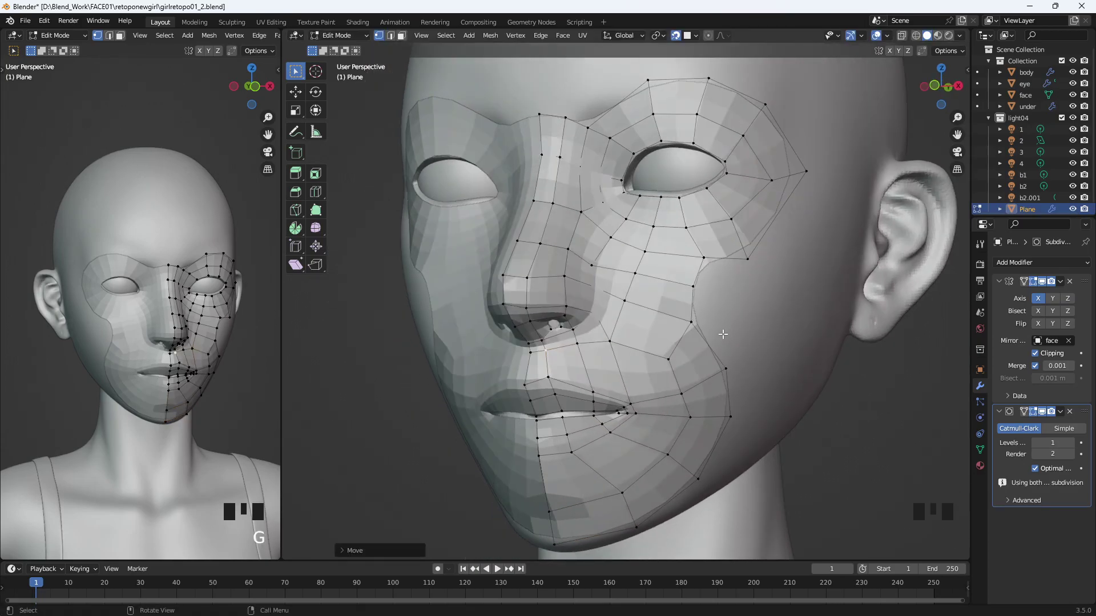
- Fill the faces linking the eye loop's lower outer corner with the outer mouth loop along the cheek
{"action": "left_click", "coordinate": [723, 275]}
{"action": "key", "text": "f"}
{"action": "left_click", "coordinate": [742, 298]}
{"action": "left_click", "coordinate": [728, 368], "text": "shift"}
{"action": "key", "text": "f"}
- Reposition the inner cheek vertices between the nostril and the outer mouth loop to even their spacing
{"action": "middle_click_drag", "start_coordinate": [778, 357], "coordinate": [657, 320]}
{"action": "left_click", "coordinate": [617, 279]}
{"action": "key", "text": "g"}
{"action": "left_click", "coordinate": [605, 328]}
{"action": "left_click", "coordinate": [592, 371]}
{"action": "key", "text": "g"}
{"action": "left_click", "coordinate": [585, 370]}
{"action": "mouse_move", "coordinate": [645, 377]}
{"action": "middle_mouse_down"}
{"action": "mouse_move", "coordinate": [721, 377]}
{"action": "mouse_move", "coordinate": [666, 392]}
{"action": "mouse_move", "coordinate": [661, 370]}
{"action": "middle_mouse_up"}
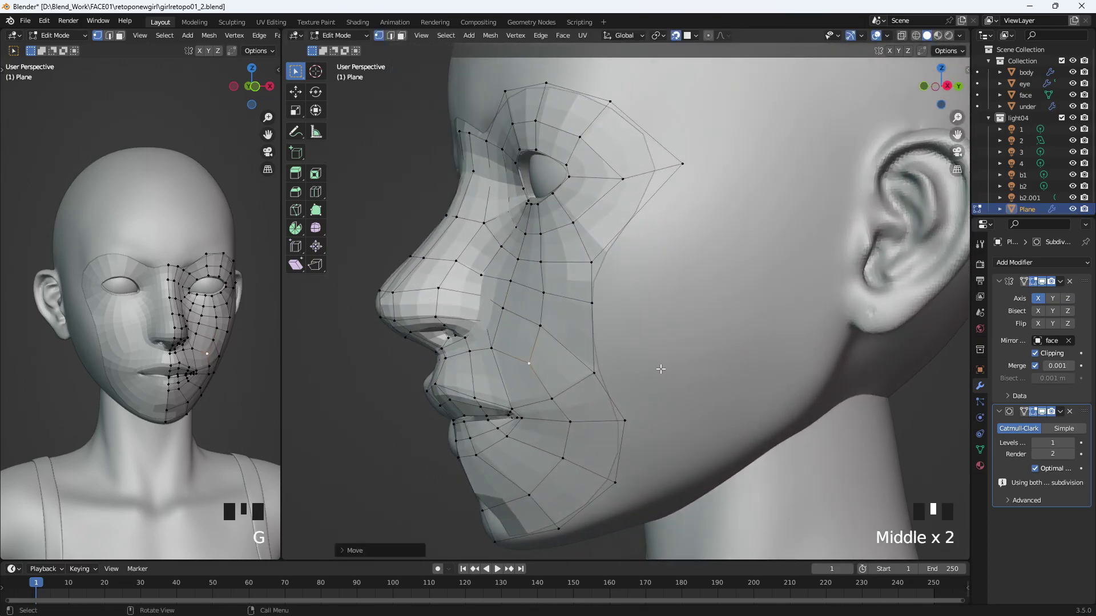
- Add a loop cut across the eye's surrounding faces just below its outer corner
{"action": "left_click", "coordinate": [592, 262]}
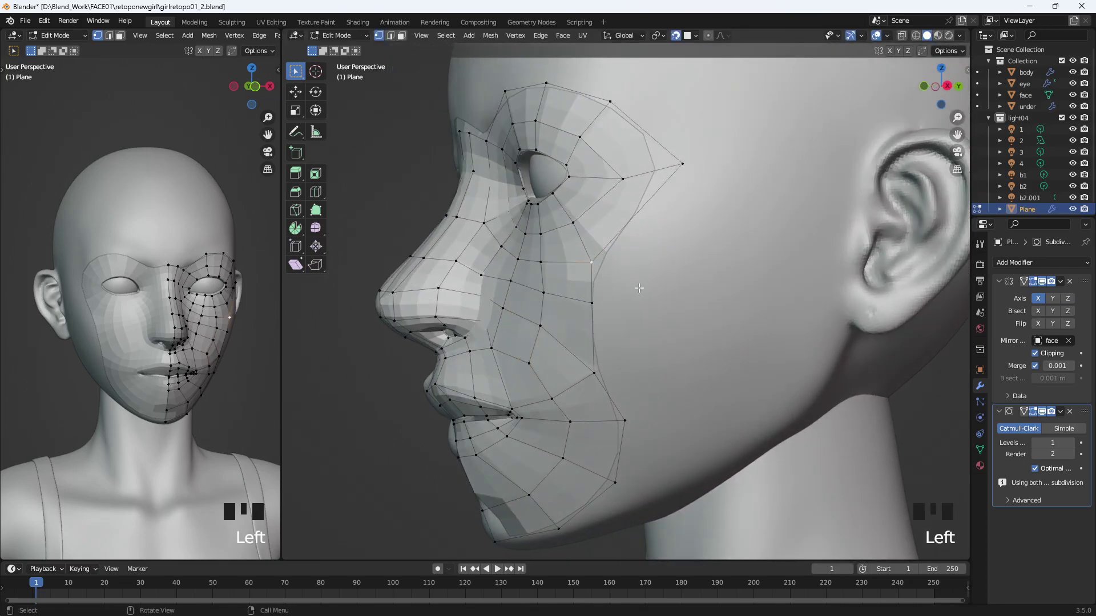
{"action": "key", "text": "ctrl+r"}
{"action": "left_click", "coordinate": [645, 209]}
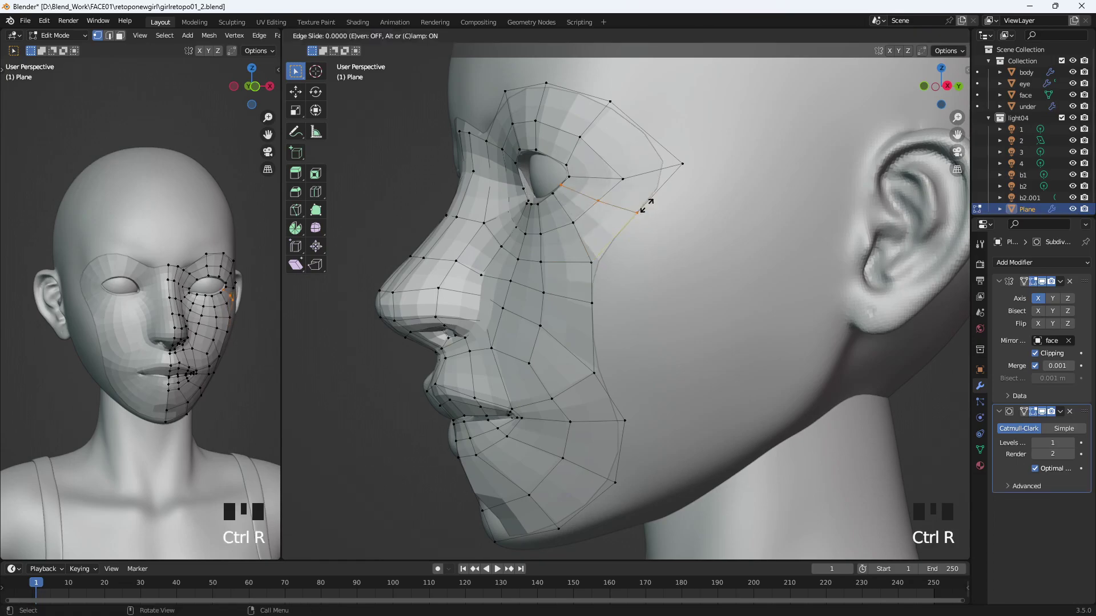
{"action": "left_click", "coordinate": [645, 206]}
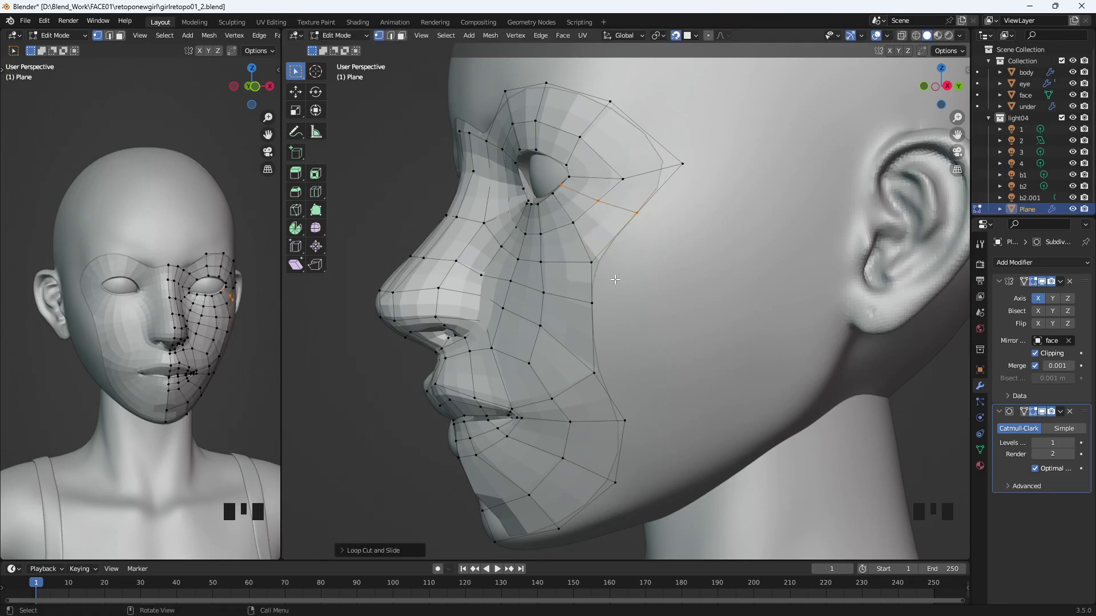
- Reposition the outer and middle vertices of the new loop below the eye's outer corner to even their spacing
{"action": "left_click", "coordinate": [634, 216]}
{"action": "key", "text": "g"}
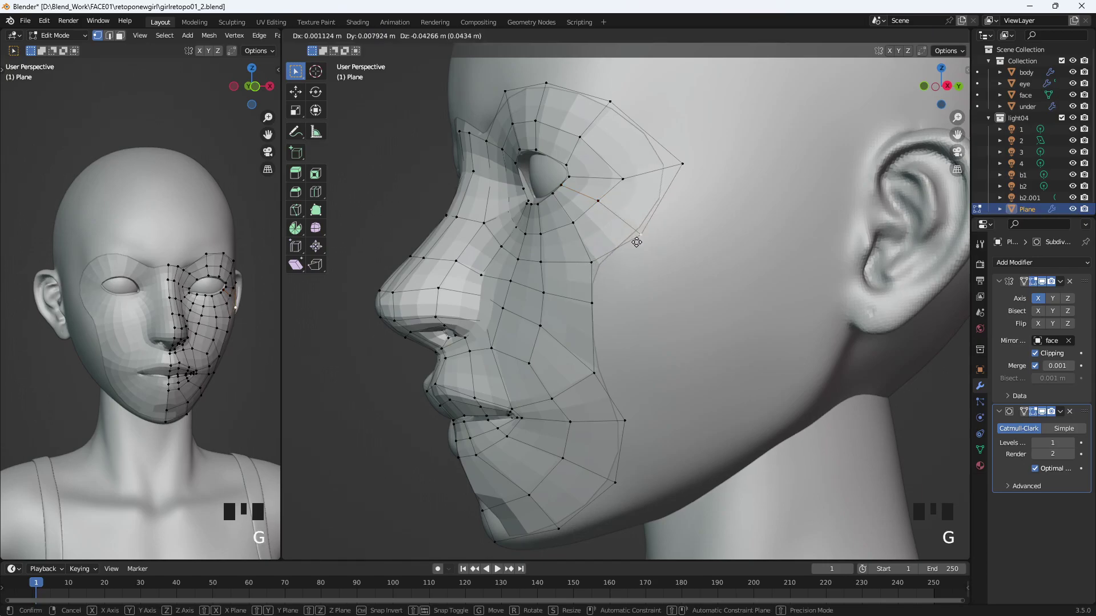
{"action": "left_click", "coordinate": [641, 238]}
{"action": "left_click", "coordinate": [599, 202]}
{"action": "key", "text": "g"}
{"action": "left_click", "coordinate": [601, 206]}
- Remove the Subdivision modifier from the face mesh, keeping the Mirror modifier
{"action": "middle_click_drag", "start_coordinate": [608, 347], "coordinate": [803, 389]}
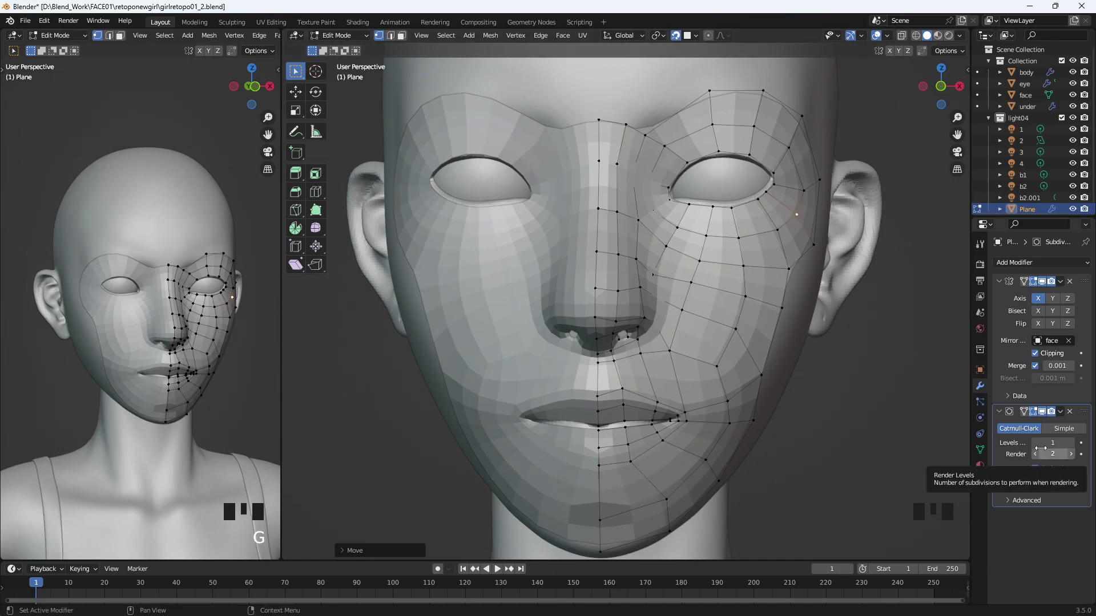
{"action": "middle_click_drag", "start_coordinate": [795, 435], "coordinate": [754, 436]}
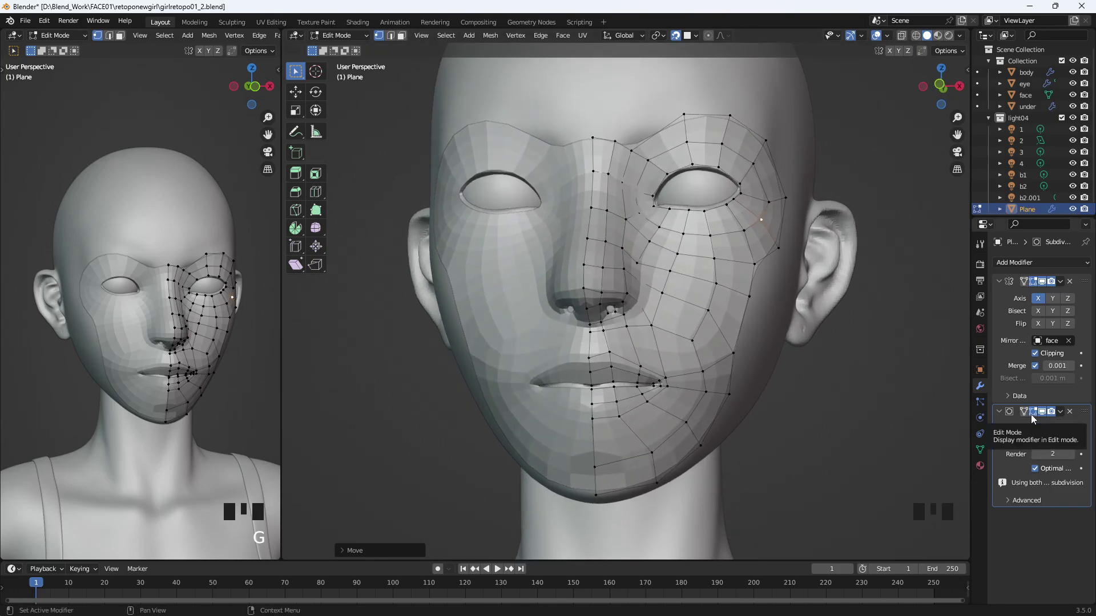
{"action": "left_click", "coordinate": [1069, 411]}
- Extrude a chain of six edges from the inner brow around the outside of the eye, merging its end onto the cheek vertex
{"action": "middle_click_drag", "start_coordinate": [902, 416], "coordinate": [723, 422]}
{"action": "left_click", "coordinate": [555, 174]}
{"action": "key", "text": "e"}
{"action": "left_click", "coordinate": [665, 70]}
{"action": "key", "text": "e"}
{"action": "left_click", "coordinate": [729, 132]}
{"action": "key", "text": "e"}
{"action": "left_click", "coordinate": [803, 149]}
{"action": "key", "text": "e"}
{"action": "left_click", "coordinate": [864, 230]}
{"action": "key", "text": "e"}
{"action": "left_click", "coordinate": [828, 319]}
{"action": "key", "text": "e"}
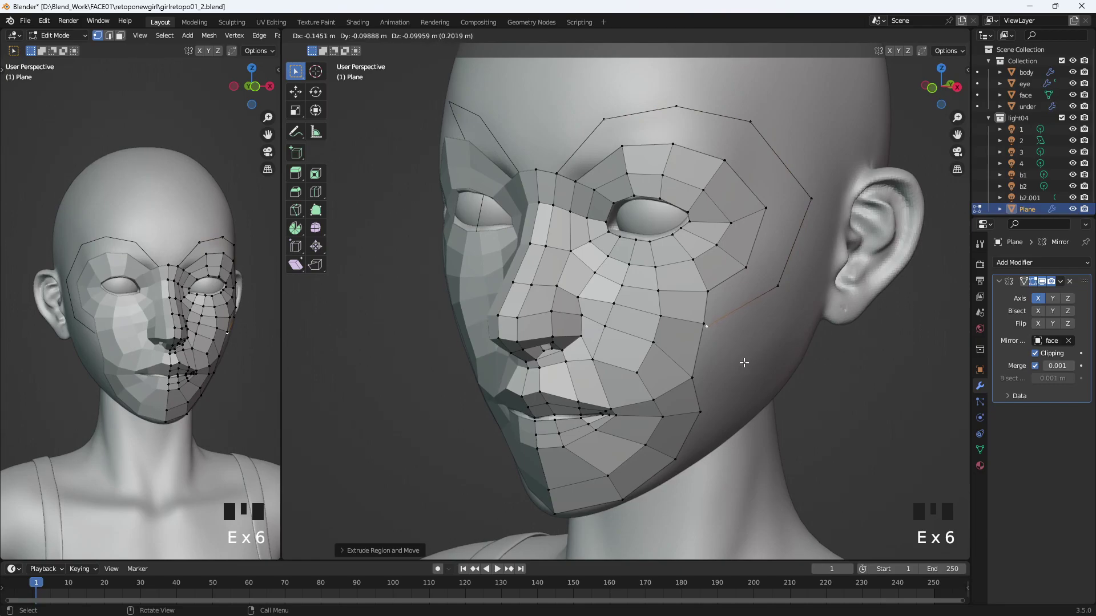
{"action": "left_click", "coordinate": [706, 329]}
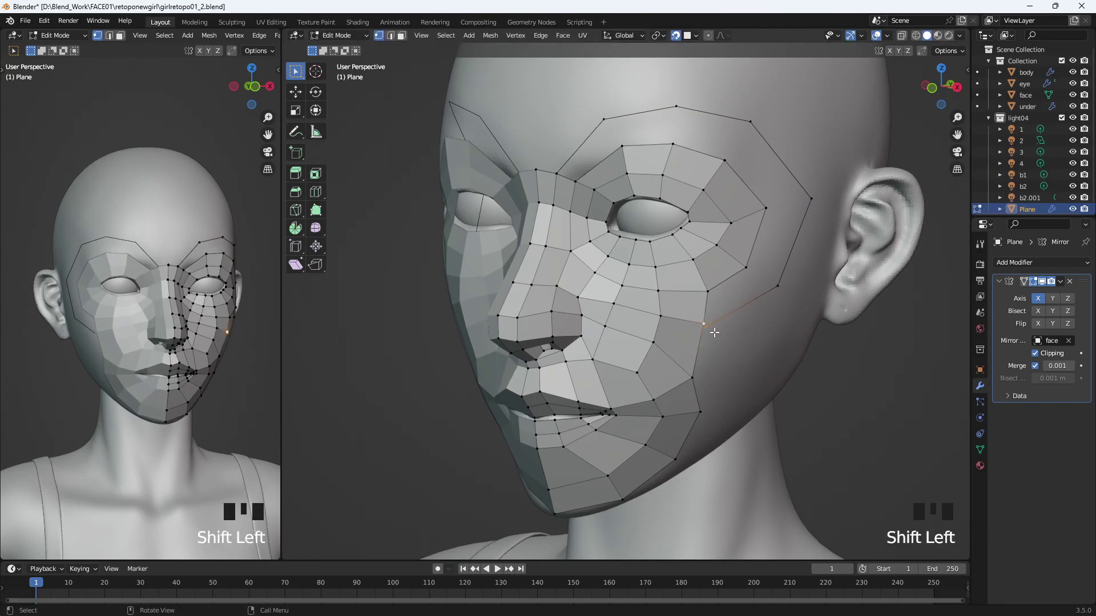
{"action": "key", "text": "m"}
{"action": "left_click", "coordinate": [714, 332]}
- Fill the faces between the new outer chain and the eye loop, including the gap between the brows
{"action": "left_click", "coordinate": [557, 174]}
{"action": "left_click", "coordinate": [577, 183], "text": "shift"}
{"action": "key", "text": "f"}
{"action": "key", "text": "f"}
{"action": "key", "text": "f"}
{"action": "key", "text": "f"}
{"action": "key", "text": "f"}
{"action": "key", "text": "f"}
{"action": "key", "text": "f"}
{"action": "key", "text": "f"}
{"action": "key", "text": "f"}
{"action": "middle_click_drag", "start_coordinate": [719, 194], "coordinate": [673, 193]}
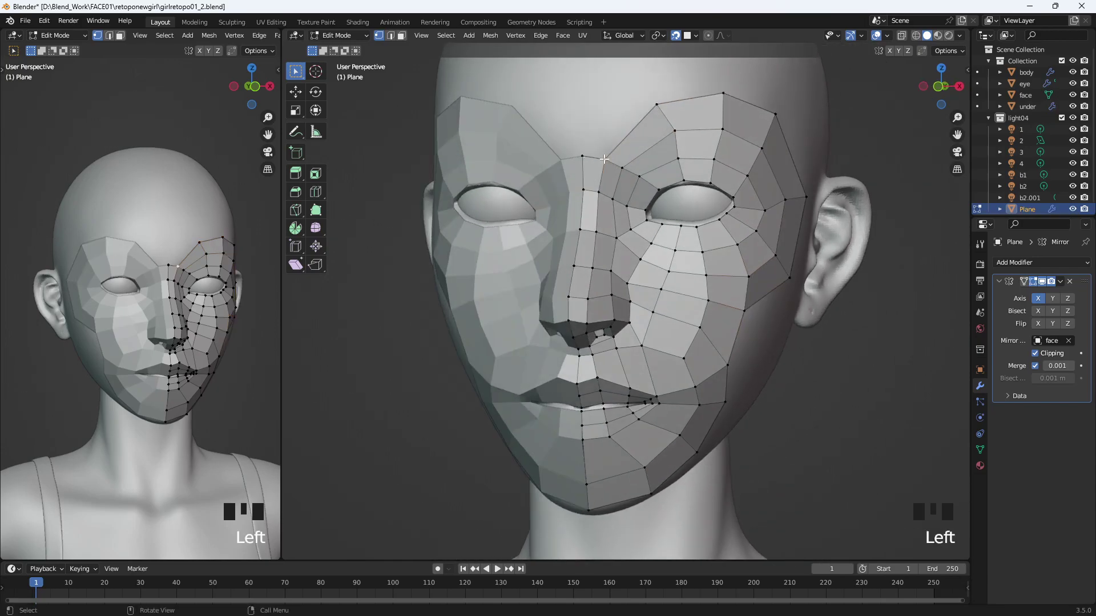
{"action": "key", "text": "f"}
- Shift the vertices above the inner brow and upper eyelid toward the nose bridge
{"action": "left_click", "coordinate": [654, 107]}
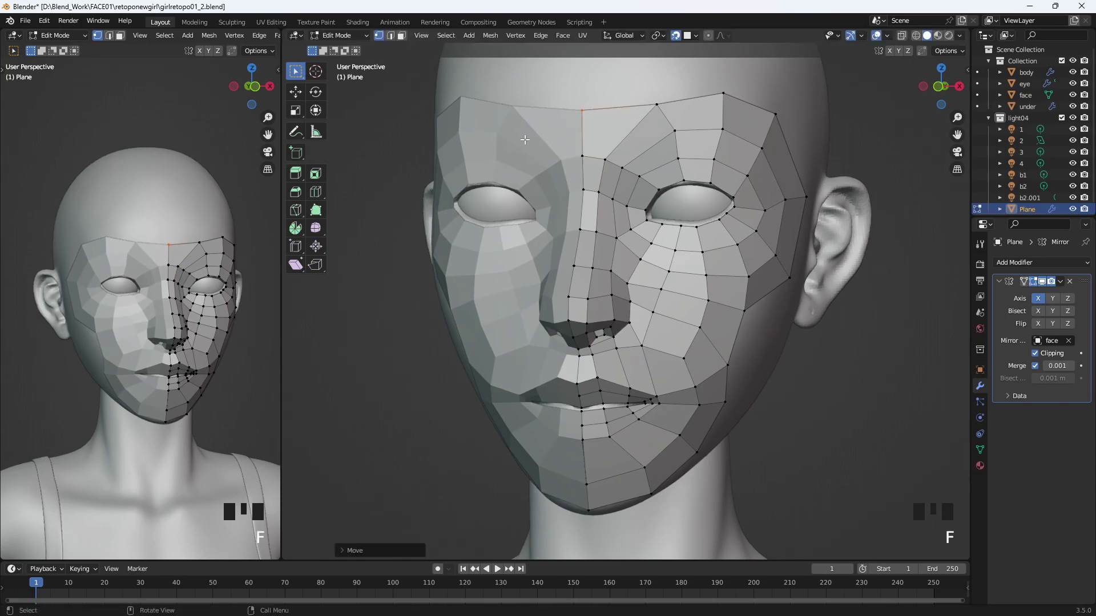
{"action": "key", "text": "g"}
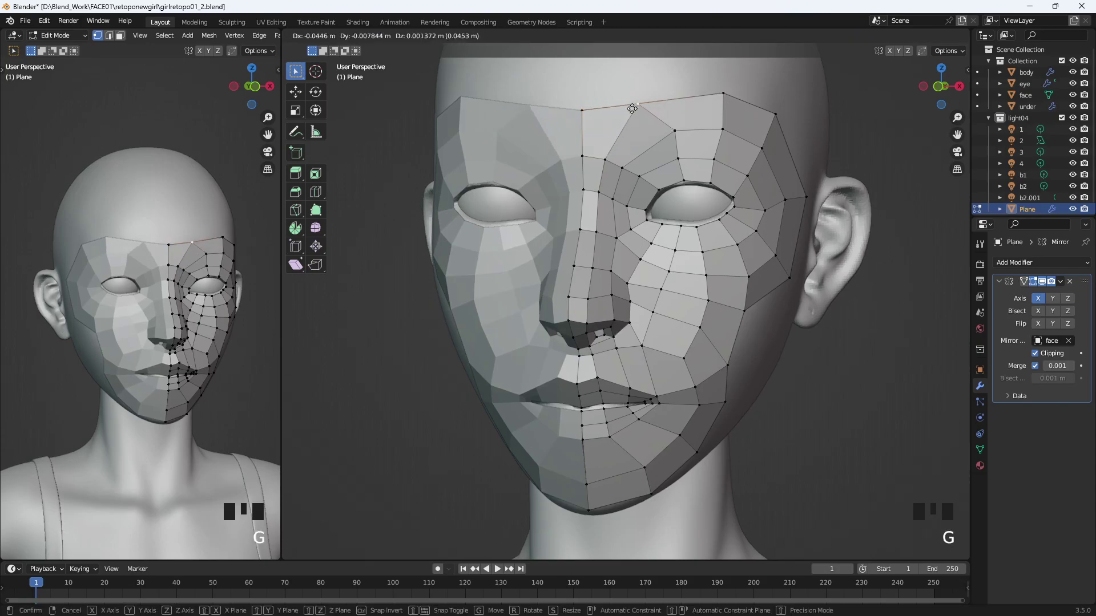
{"action": "left_click", "coordinate": [680, 158]}
{"action": "key", "text": "g"}
{"action": "left_click", "coordinate": [675, 159]}
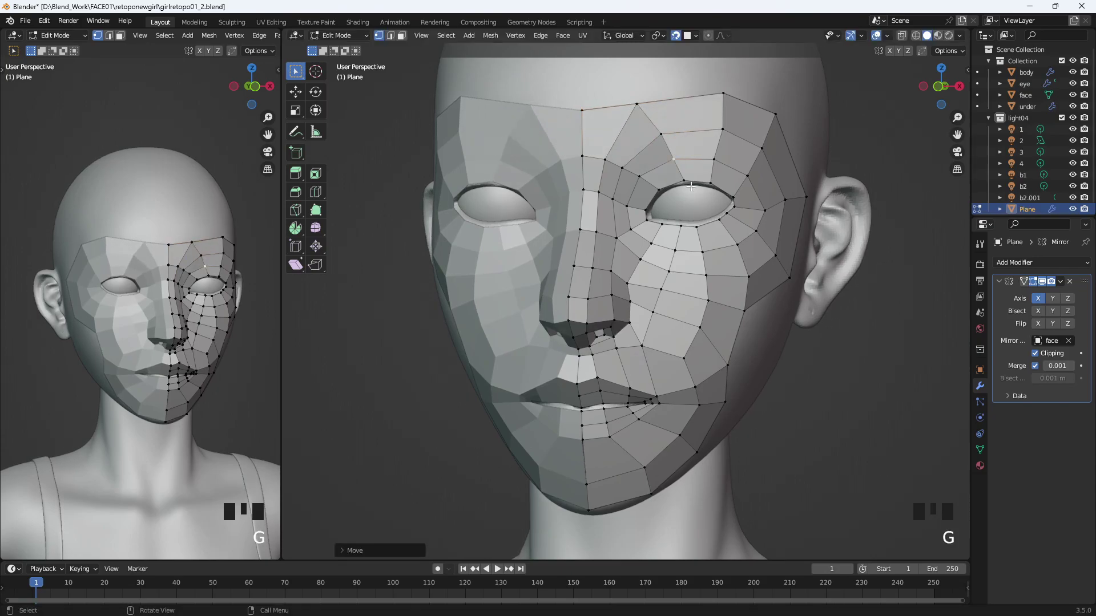
{"action": "left_click", "coordinate": [721, 130]}
{"action": "key", "text": "g"}
{"action": "left_click", "coordinate": [716, 130]}
- Lower the top vertex above the eye and reposition the outer brow vertices to smooth the loop
{"action": "left_click", "coordinate": [723, 94]}
{"action": "key", "text": "g"}
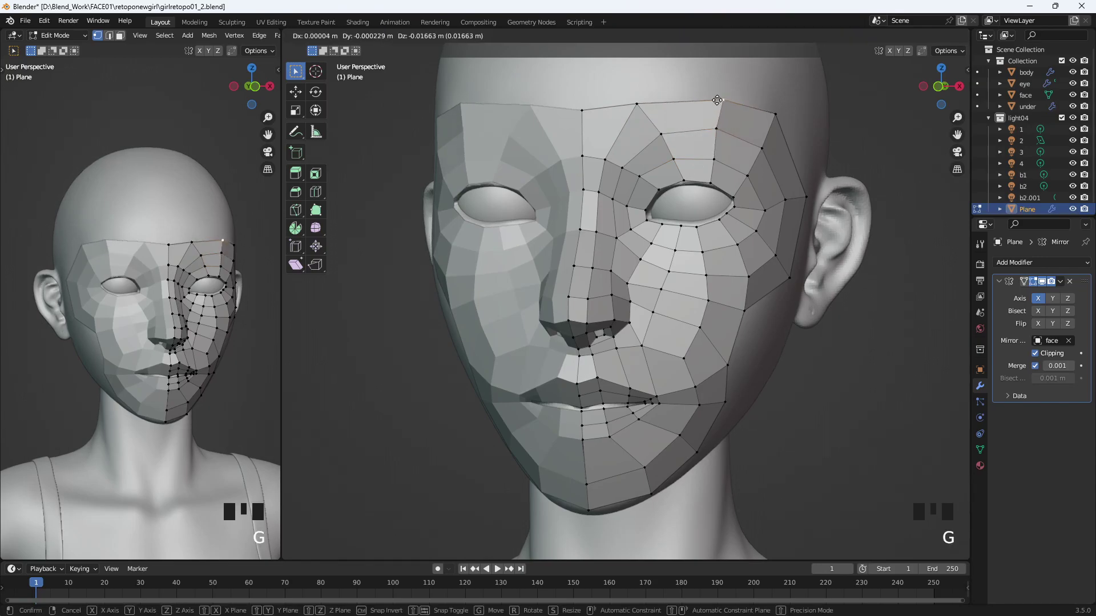
{"action": "left_click", "coordinate": [721, 104]}
{"action": "left_click", "coordinate": [775, 115]}
{"action": "key", "text": "g"}
{"action": "left_click", "coordinate": [766, 148]}
{"action": "key", "text": "g"}
{"action": "left_click", "coordinate": [764, 147]}
{"action": "middle_click_drag", "start_coordinate": [763, 147], "coordinate": [769, 151]}
- Adjust the centre-line forehead vertex and the vertex above the outer eye to level the top row
{"action": "left_click", "coordinate": [597, 118]}
{"action": "key", "text": "g"}
{"action": "middle_click_drag", "start_coordinate": [680, 140], "coordinate": [669, 181]}
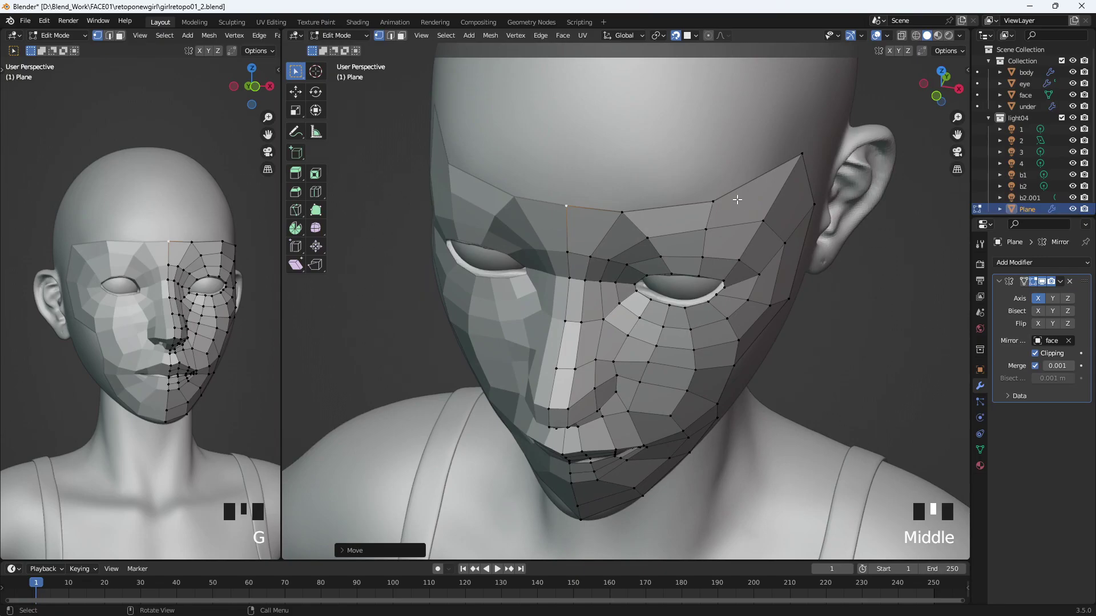
{"action": "left_click", "coordinate": [713, 202]}
{"action": "key", "text": "g"}
{"action": "left_click", "coordinate": [692, 200]}
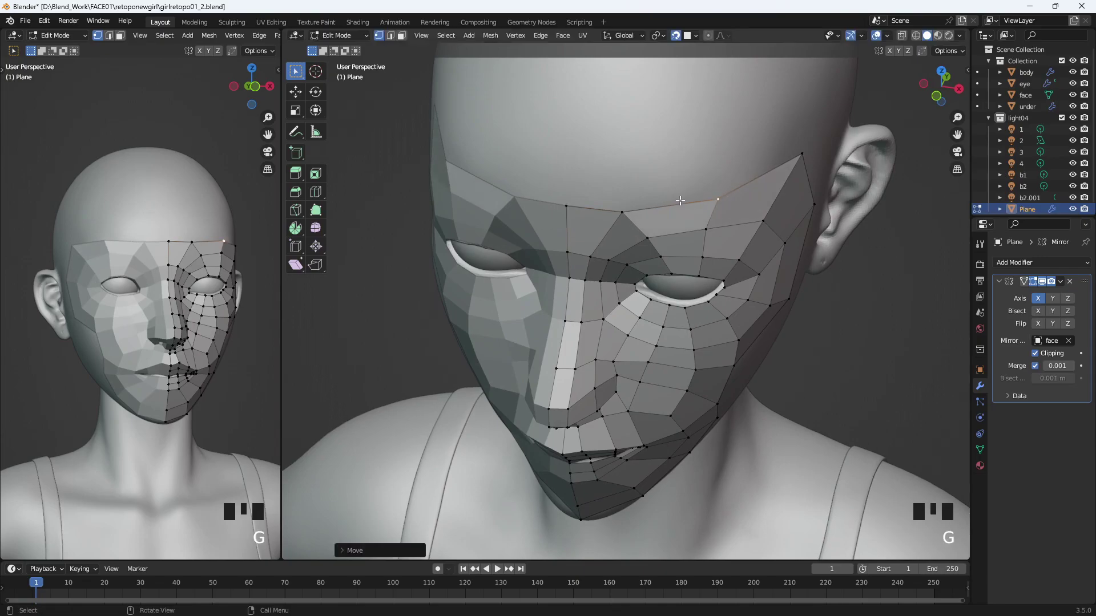
- Extrude the three top brow vertices up the forehead twice in front view, by about 0.19 m and 0.22 m
{"action": "left_click", "coordinate": [567, 205], "text": "shift"}
{"action": "left_click", "coordinate": [622, 213], "text": "shift"}
{"action": "middle_click_drag", "start_coordinate": [710, 198], "coordinate": [704, 277]}
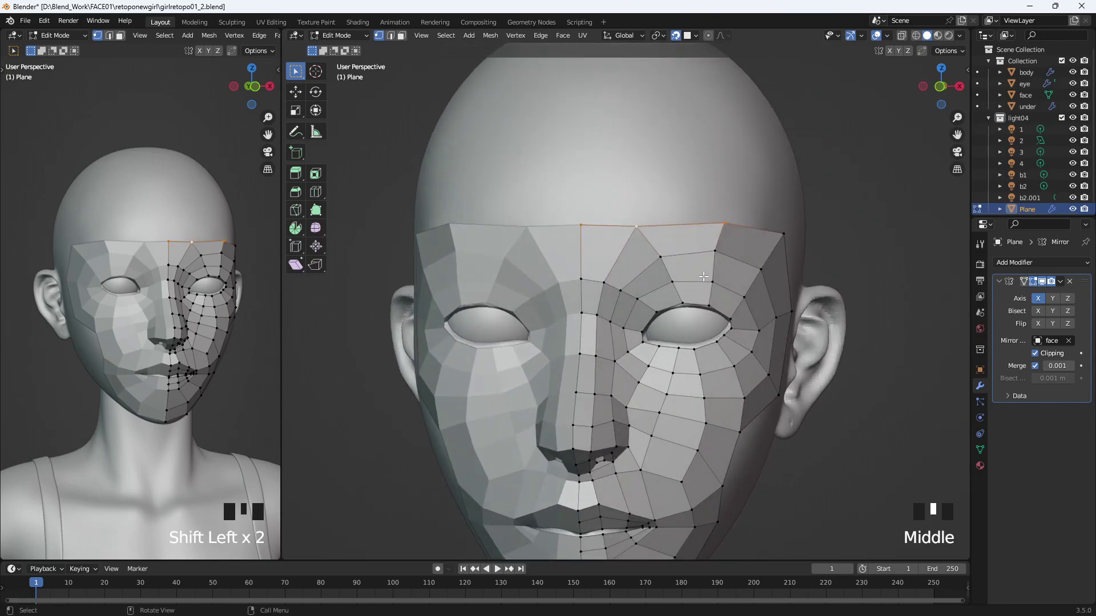
{"action": "key", "text": "KP_1"}
{"action": "key", "text": "e"}
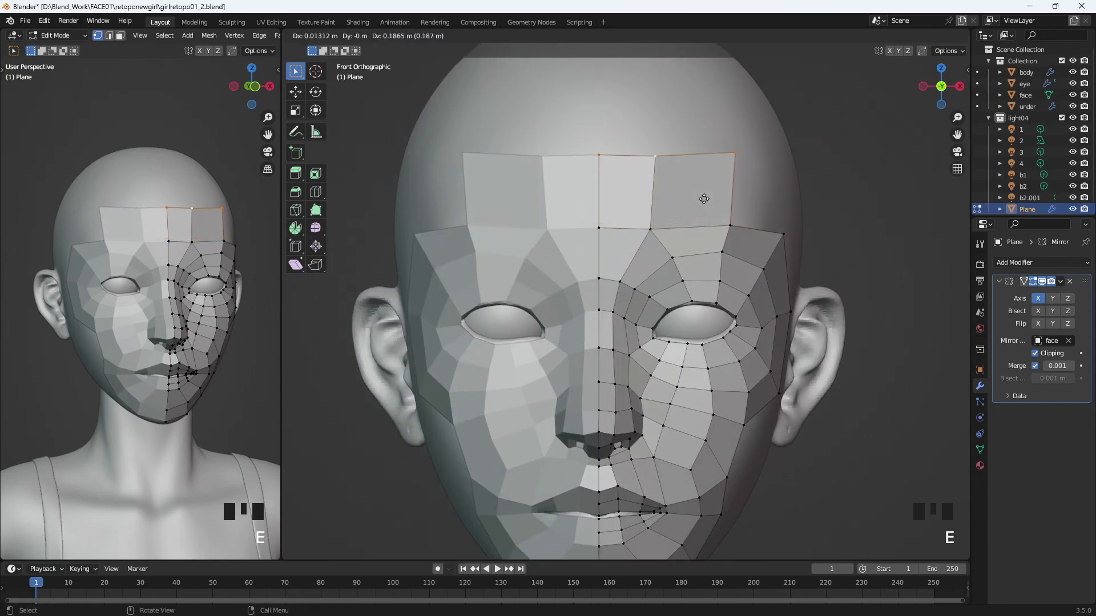
{"action": "left_click", "coordinate": [700, 200]}
{"action": "key", "text": "e"}
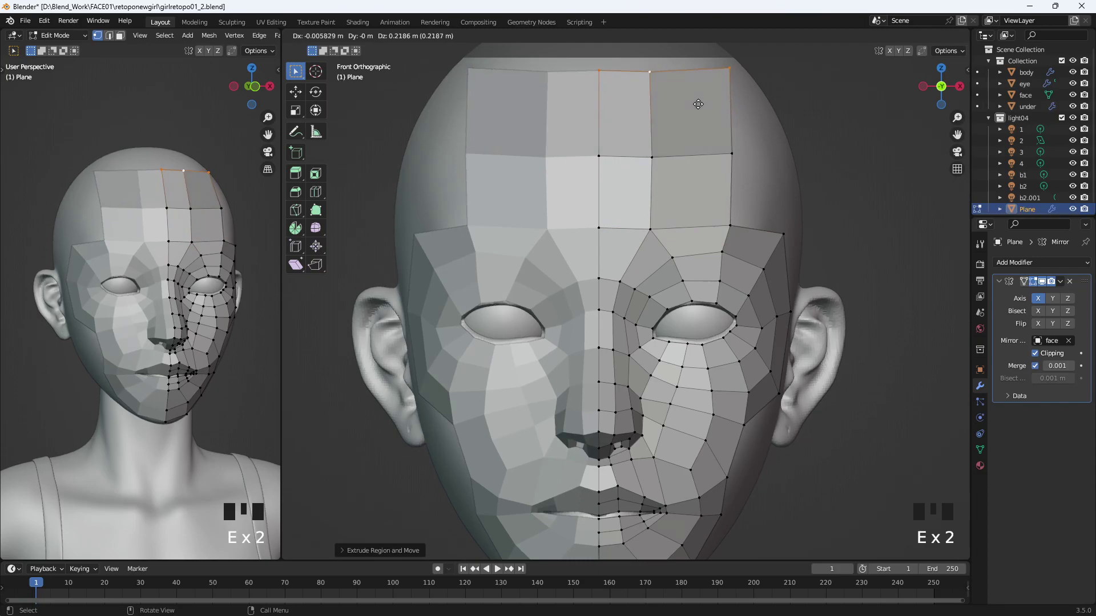
{"action": "left_click", "coordinate": [706, 103]}
- Reposition the outer forehead vertex, then fill the temple face beside it and move its outer corner back along the head
{"action": "middle_click_drag", "start_coordinate": [707, 103], "coordinate": [582, 225]}
{"action": "left_click", "coordinate": [736, 166]}
{"action": "key", "text": "g"}
{"action": "left_click", "coordinate": [665, 198]}
{"action": "left_click", "coordinate": [576, 223]}
{"action": "key", "text": "f"}
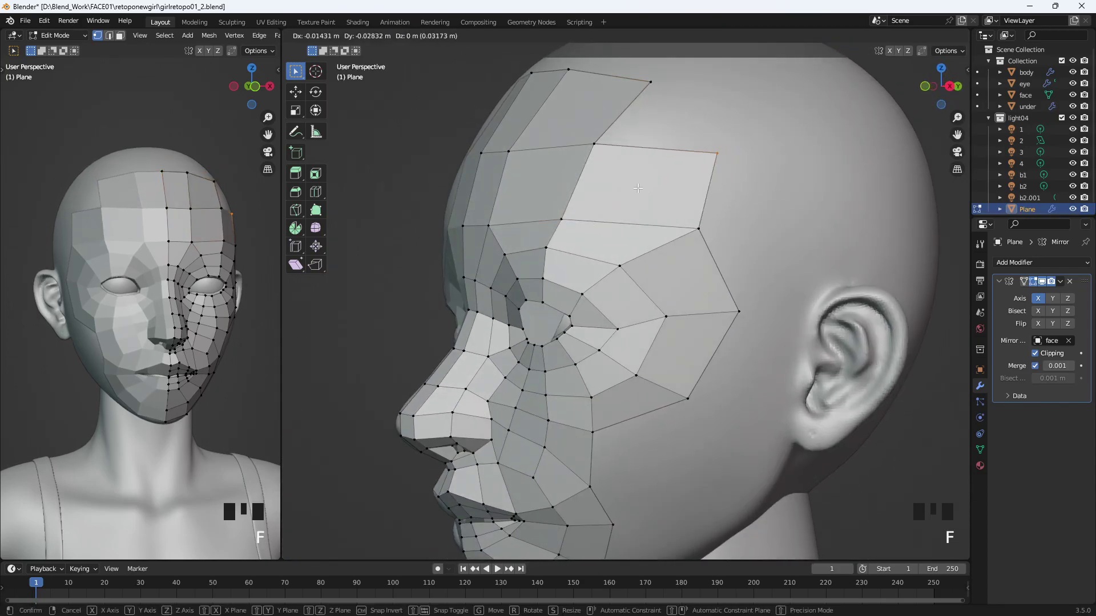
{"action": "left_click", "coordinate": [706, 165]}
{"action": "key", "text": "g"}
{"action": "left_click", "coordinate": [737, 183]}
- Reposition the outermost vertices of the eye's outer loop along the temple and upper cheek
{"action": "left_click", "coordinate": [697, 229]}
{"action": "key", "text": "g"}
{"action": "left_click", "coordinate": [702, 287]}
{"action": "left_click", "coordinate": [733, 307]}
{"action": "key", "text": "g"}
{"action": "left_click", "coordinate": [735, 304]}
{"action": "left_click", "coordinate": [733, 313]}
{"action": "key", "text": "g"}
{"action": "left_click", "coordinate": [712, 319]}
{"action": "middle_click_drag", "start_coordinate": [664, 322], "coordinate": [719, 336]}
{"action": "left_click", "coordinate": [720, 336]}
{"action": "key", "text": "g"}
{"action": "left_click", "coordinate": [729, 334]}
- Extrude the cheek edge beside the mouth back about 0.23 m and fill the gap up to the eye's outer loop
{"action": "left_click", "coordinate": [634, 353]}
{"action": "middle_click_drag", "start_coordinate": [623, 424], "coordinate": [637, 420]}
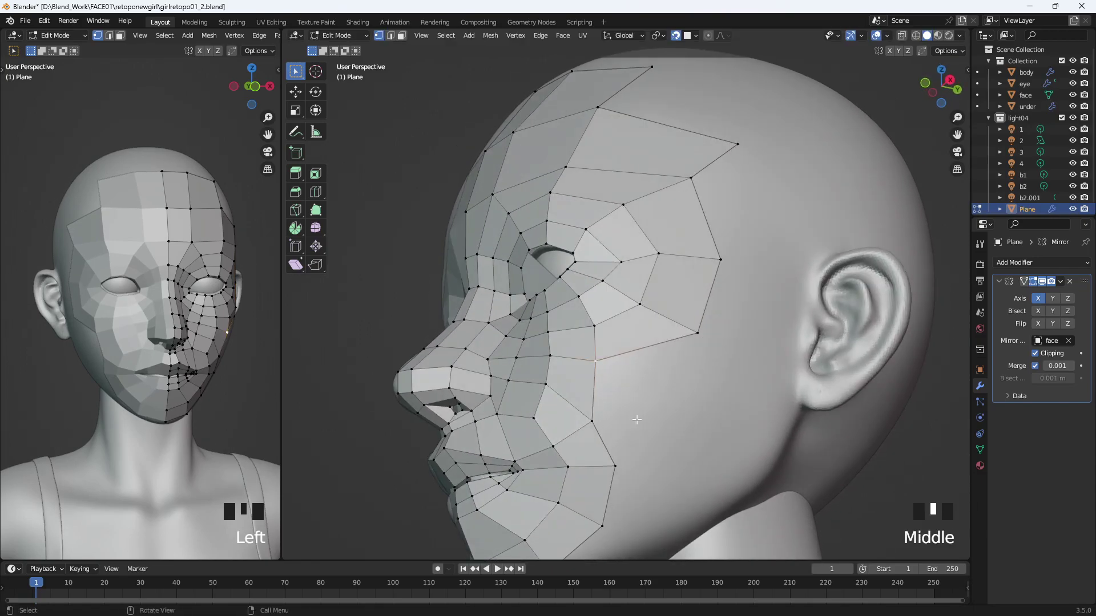
{"action": "key", "text": "e"}
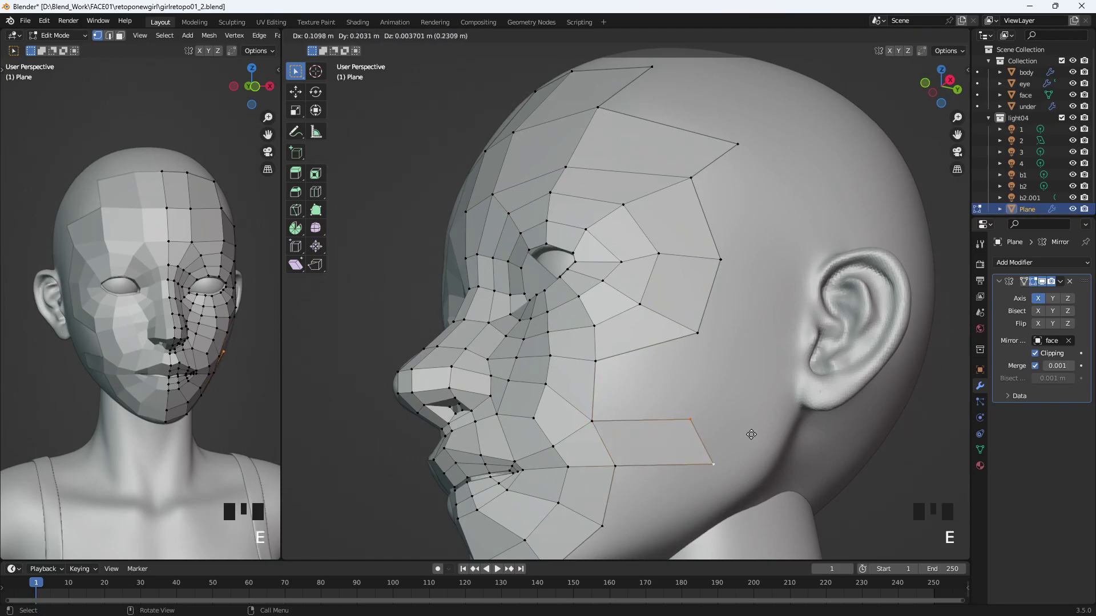
{"action": "left_click", "coordinate": [747, 431]}
{"action": "left_click", "coordinate": [595, 363]}
{"action": "key", "text": "f"}
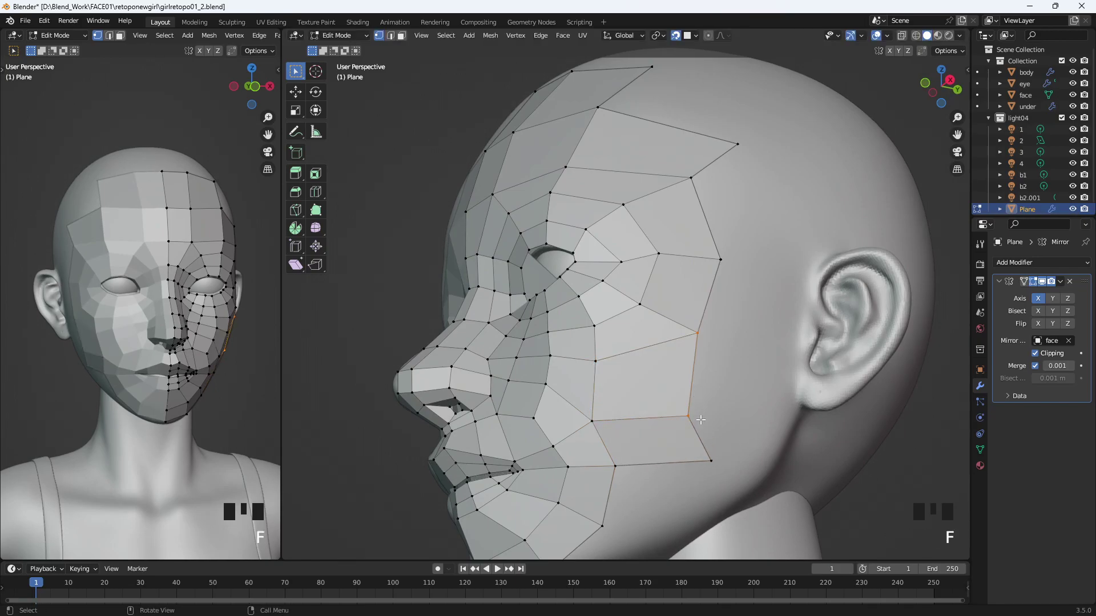
{"action": "middle_click_drag", "start_coordinate": [696, 394], "coordinate": [693, 311]}
{"action": "key", "text": "g"}
{"action": "left_click", "coordinate": [615, 392]}
- Fill the row of faces along the jaw from the new cheek faces down to the chin
{"action": "middle_click_drag", "start_coordinate": [614, 392], "coordinate": [633, 423]}
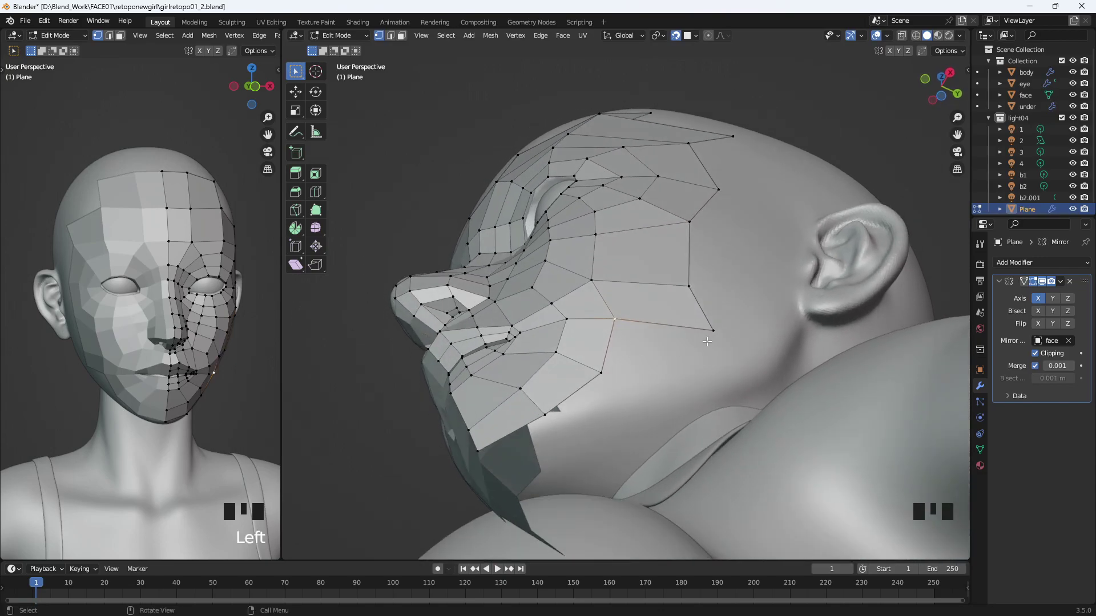
{"action": "key", "text": "f"}
{"action": "left_click", "coordinate": [663, 351]}
{"action": "middle_click_drag", "start_coordinate": [663, 351], "coordinate": [634, 417]}
{"action": "left_click", "coordinate": [620, 424]}
{"action": "key", "text": "f"}
{"action": "left_click", "coordinate": [576, 429]}
{"action": "left_click", "coordinate": [561, 460]}
{"action": "key", "text": "f"}
{"action": "left_click", "coordinate": [574, 463]}
- Reposition the vertices along the lower edge of the new jaw faces to follow the jawline
{"action": "middle_click_drag", "start_coordinate": [575, 463], "coordinate": [623, 393]}
{"action": "left_click", "coordinate": [589, 464]}
{"action": "key", "text": "g"}
{"action": "left_click", "coordinate": [585, 466]}
{"action": "left_click", "coordinate": [628, 512]}
{"action": "key", "text": "g"}
{"action": "left_click", "coordinate": [613, 515]}
{"action": "left_click", "coordinate": [675, 536]}
{"action": "key", "text": "g"}
{"action": "left_click", "coordinate": [683, 516]}
- Move the rear jaw vertex and the lower outer cheek vertex forward to straighten the cheek's outer edge
{"action": "left_click", "coordinate": [625, 394]}
{"action": "key", "text": "g"}
{"action": "left_click", "coordinate": [611, 394]}
{"action": "left_click", "coordinate": [665, 332]}
{"action": "key", "text": "g"}
{"action": "left_click", "coordinate": [646, 335]}
- Extrude the cheek's outer edges, from the eye's outer loop down to the jaw, back toward the ear
{"action": "left_click", "coordinate": [655, 201]}
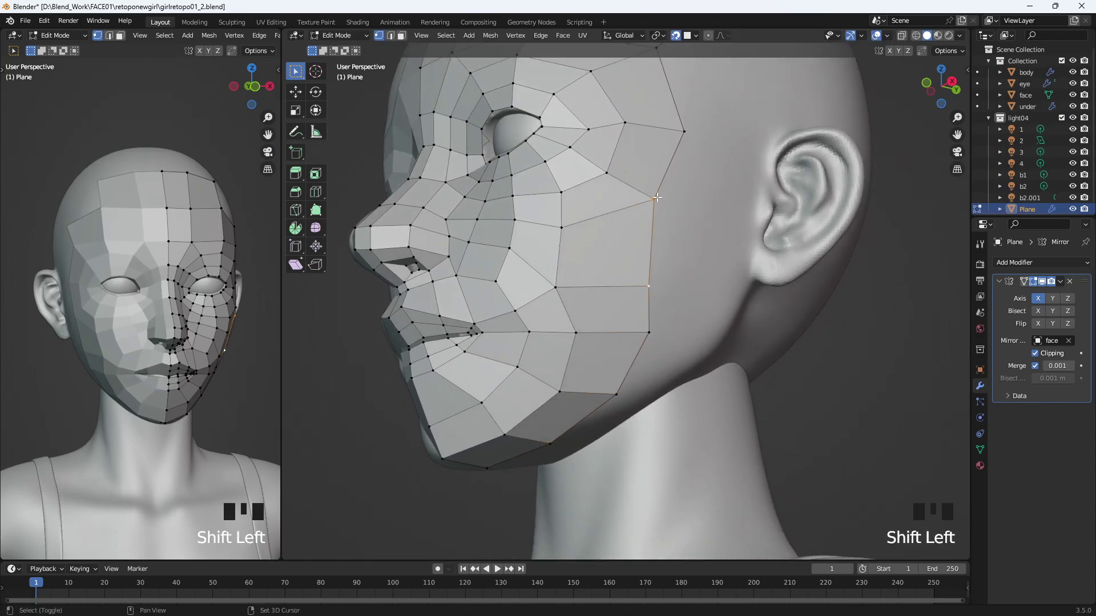
{"action": "left_click", "coordinate": [653, 331], "text": "shift"}
{"action": "key", "text": "e"}
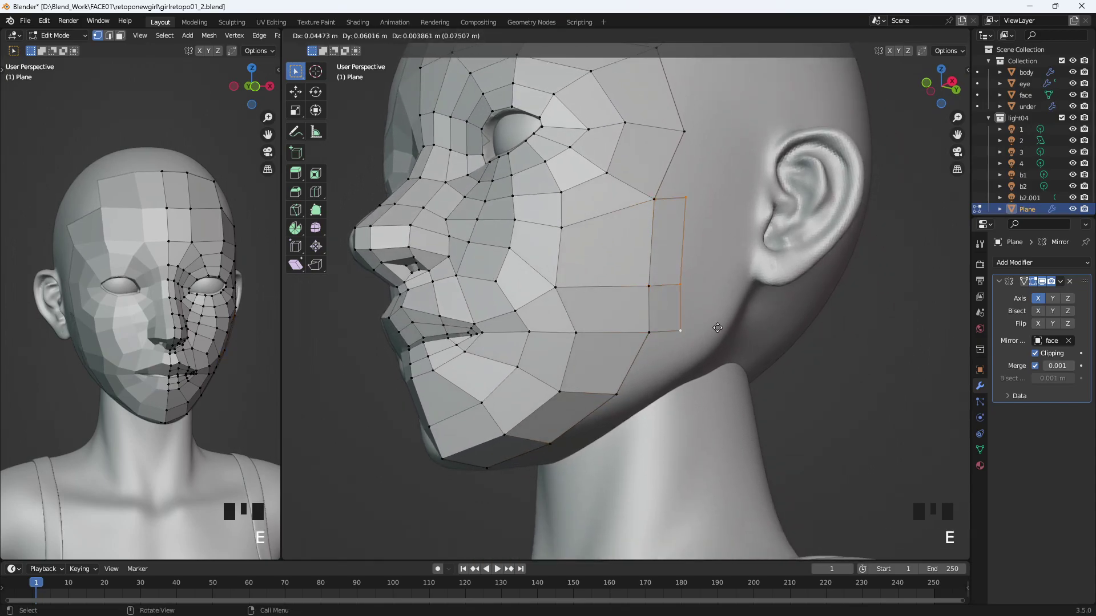
{"action": "left_click", "coordinate": [727, 283]}
- Move the upper and middle vertices of the extruded cheek row back to the front of the ear
{"action": "left_click", "coordinate": [726, 283]}
{"action": "key", "text": "g"}
{"action": "left_click", "coordinate": [751, 285]}
{"action": "left_click", "coordinate": [729, 199]}
{"action": "key", "text": "g"}
{"action": "left_click", "coordinate": [759, 199]}
- Move the temple vertex behind the outer eye forward to line it up with the vertices above and below
{"action": "middle_click_drag", "start_coordinate": [724, 253], "coordinate": [673, 268]}
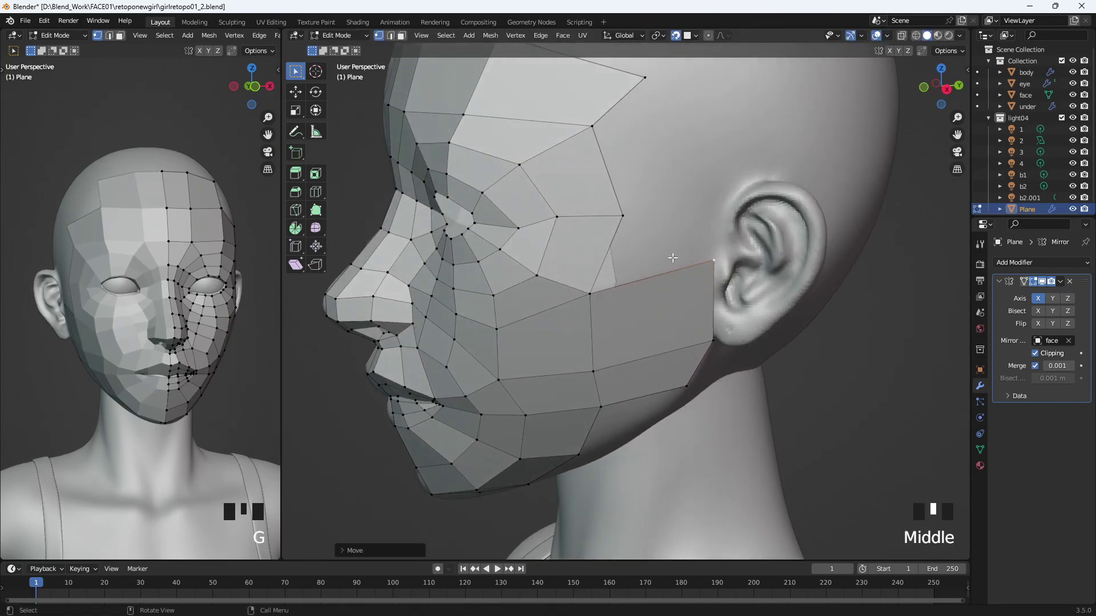
{"action": "key", "text": "g"}
{"action": "left_click", "coordinate": [601, 137]}
{"action": "left_click", "coordinate": [609, 216]}
{"action": "key", "text": "g"}
{"action": "left_click", "coordinate": [599, 214]}
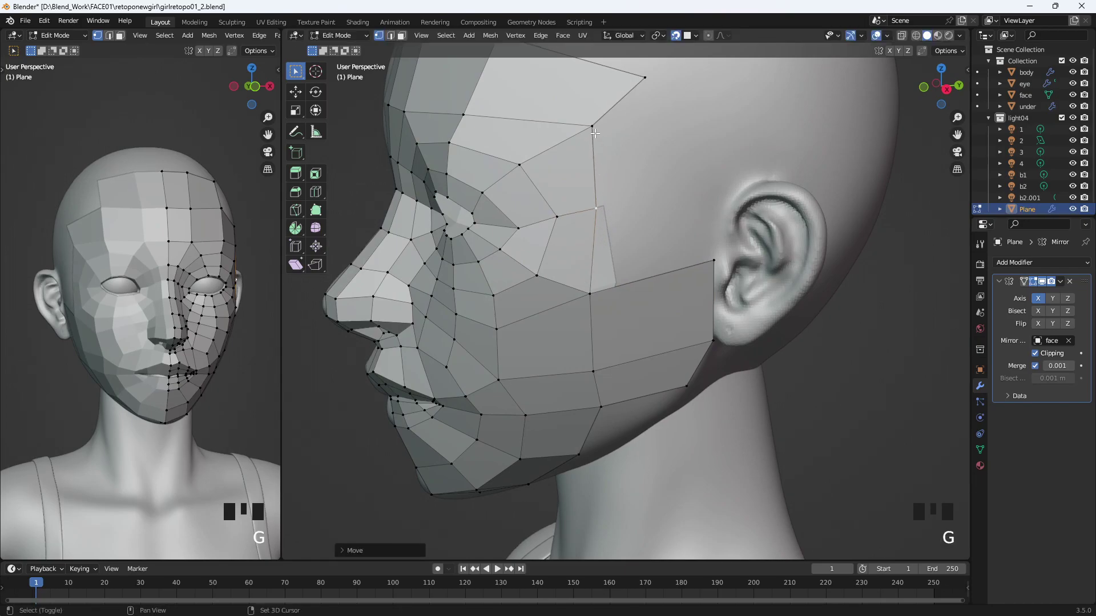
- Fill the two temple faces in front of the ear and move the upper rear corner back above the ear
{"action": "left_click", "coordinate": [589, 298]}
{"action": "key", "text": "f"}
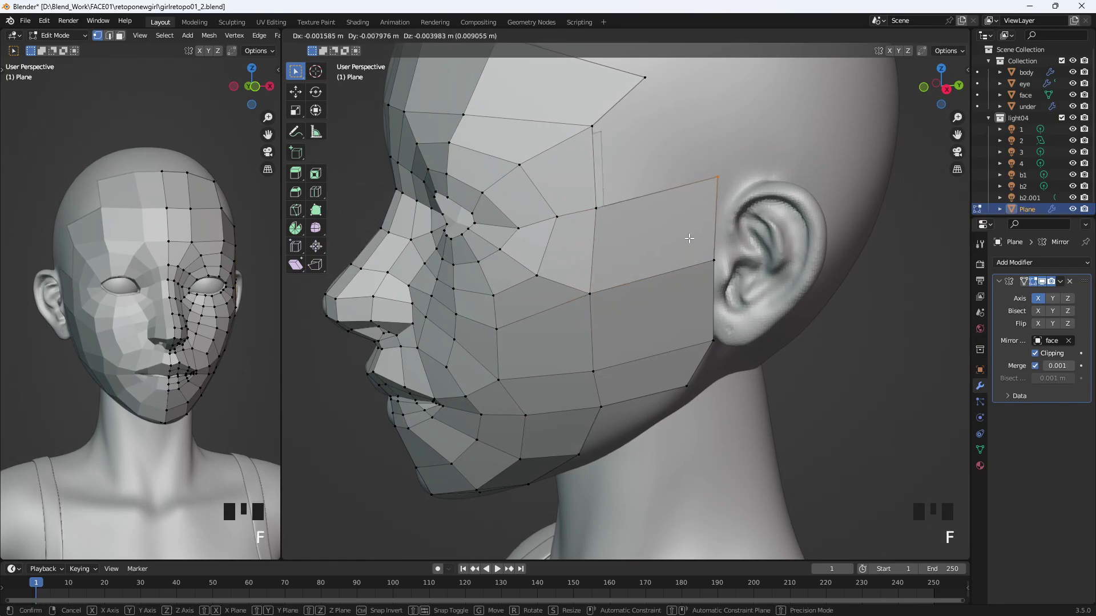
{"action": "left_click", "coordinate": [593, 128]}
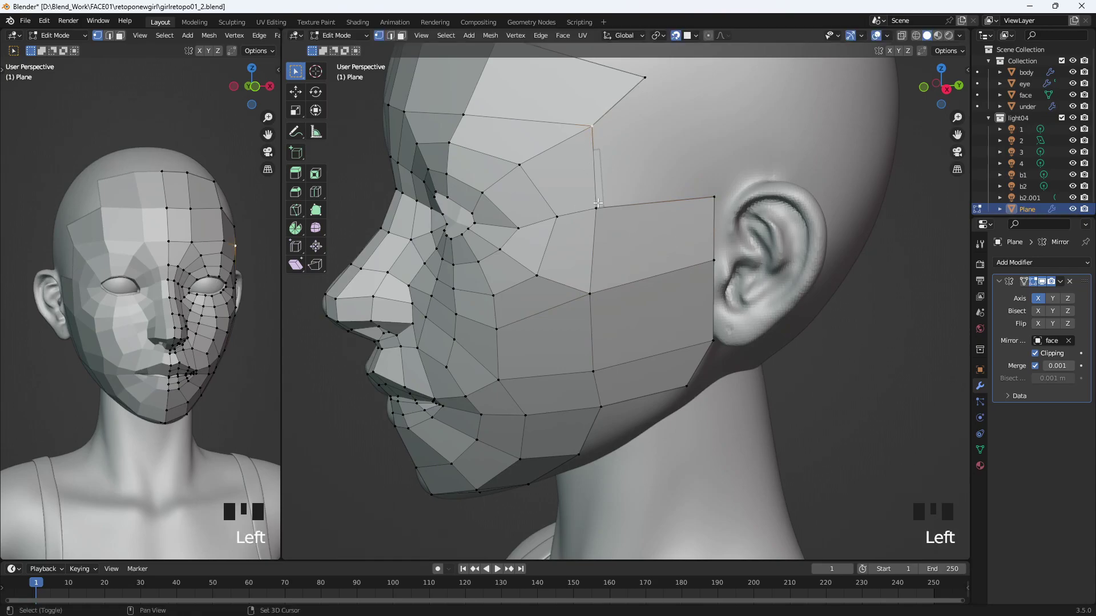
{"action": "key", "text": "f"}
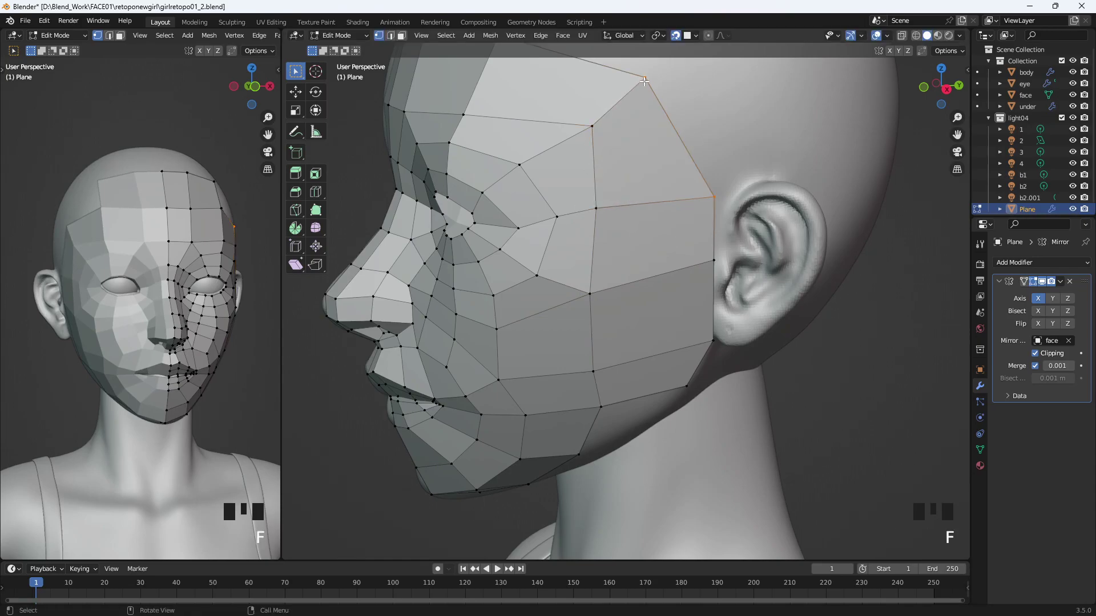
{"action": "key", "text": "g"}
{"action": "left_click", "coordinate": [733, 73]}
- Fill the face beneath the rear jaw between the jawline and the cheek row, placing its new corner vertex
{"action": "middle_click_drag", "start_coordinate": [733, 73], "coordinate": [677, 317]}
{"action": "left_click", "coordinate": [598, 246]}
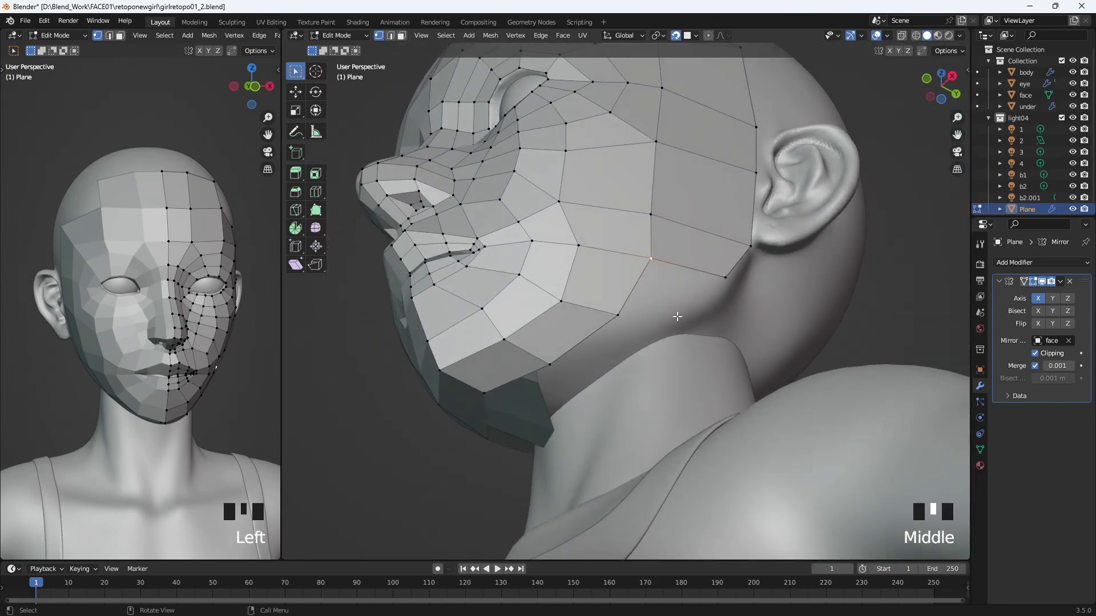
{"action": "key", "text": "f"}
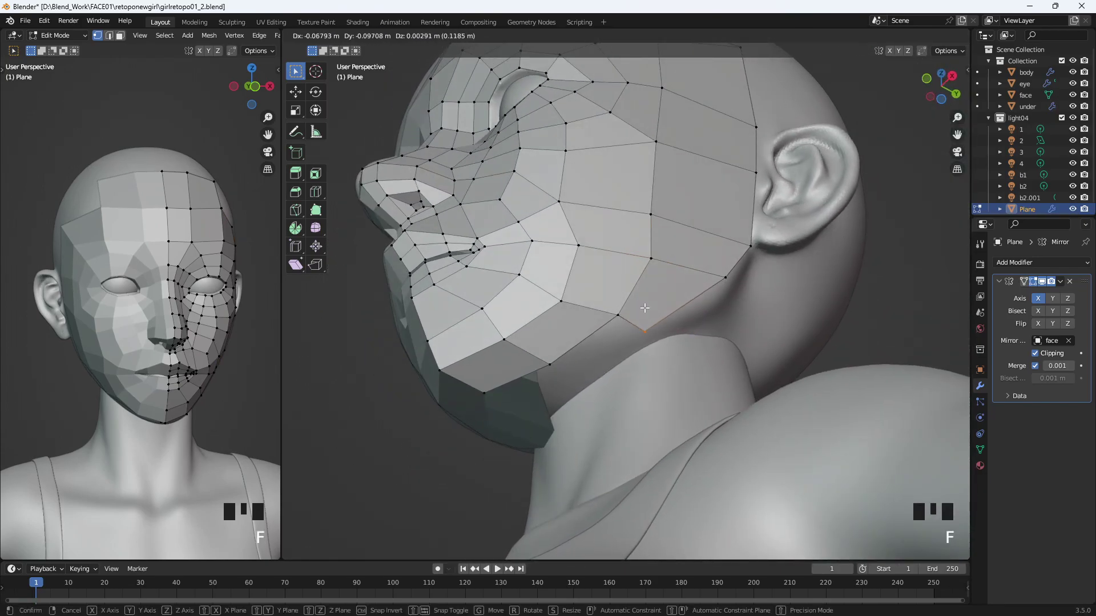
{"action": "left_click", "coordinate": [646, 307]}
- Reposition the rear jaw vertices around the new face to follow the jaw's underside
{"action": "left_click", "coordinate": [723, 279]}
{"action": "key", "text": "g"}
{"action": "left_click", "coordinate": [721, 281]}
{"action": "left_click", "coordinate": [651, 260]}
{"action": "key", "text": "g"}
{"action": "left_click", "coordinate": [647, 265]}
{"action": "middle_click_drag", "start_coordinate": [648, 280], "coordinate": [649, 312]}
{"action": "left_click", "coordinate": [649, 312]}
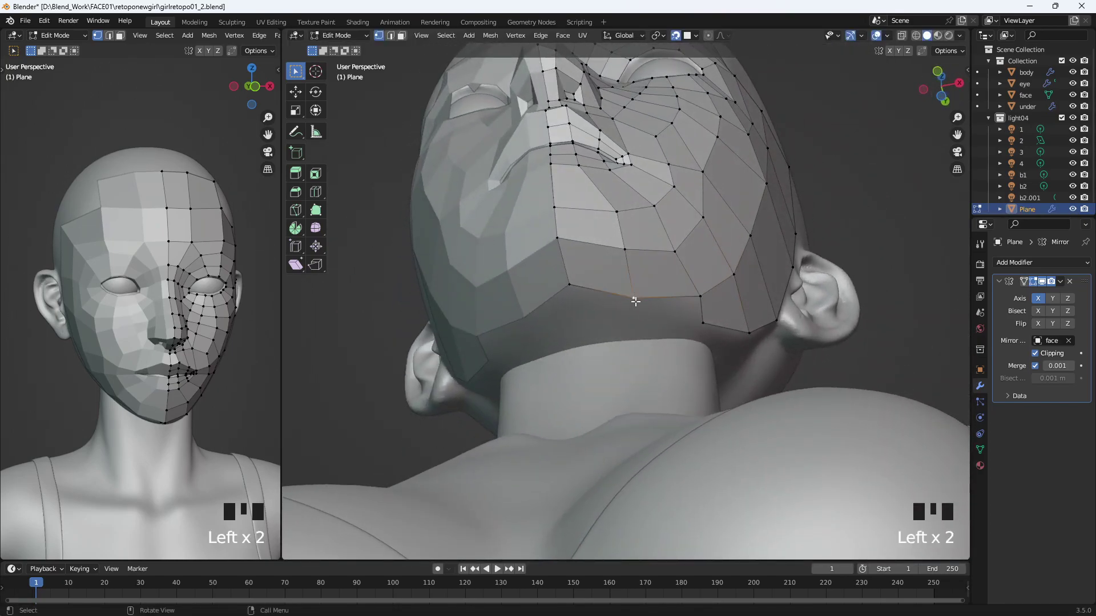
- Extrude the edge beneath the chin backward toward the neck
{"action": "left_click", "coordinate": [698, 297]}
{"action": "left_click", "coordinate": [629, 287], "text": "shift"}
{"action": "key", "text": "e"}
{"action": "left_click", "coordinate": [634, 349]}
{"action": "middle_click_drag", "start_coordinate": [635, 349], "coordinate": [617, 335]}
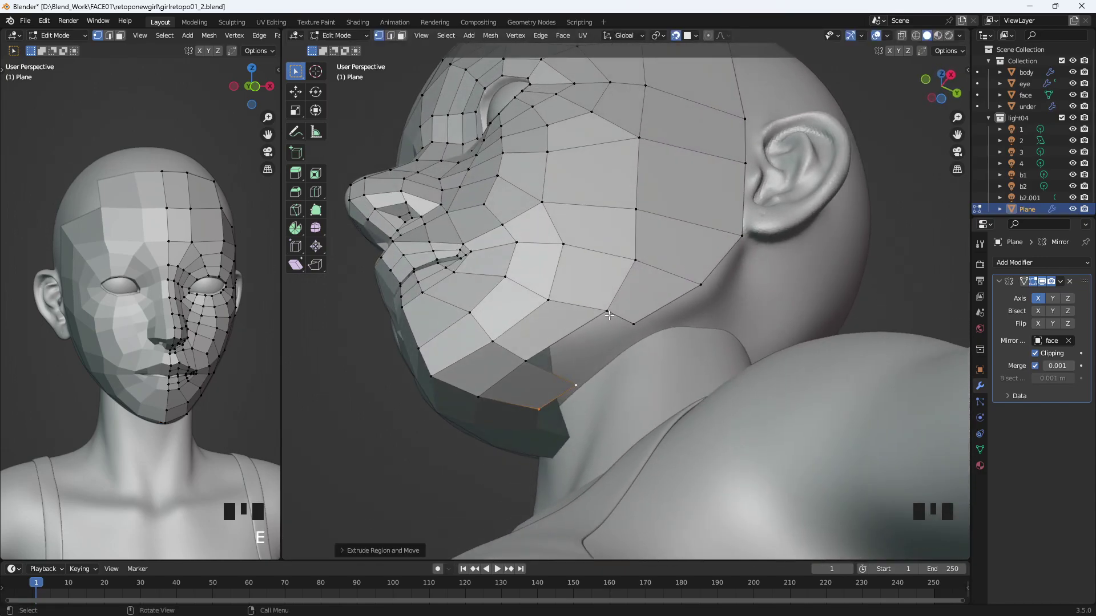
- Reposition the lower jawline vertices to even out the jaw's rear edge
{"action": "left_click", "coordinate": [607, 313]}
{"action": "key", "text": "g"}
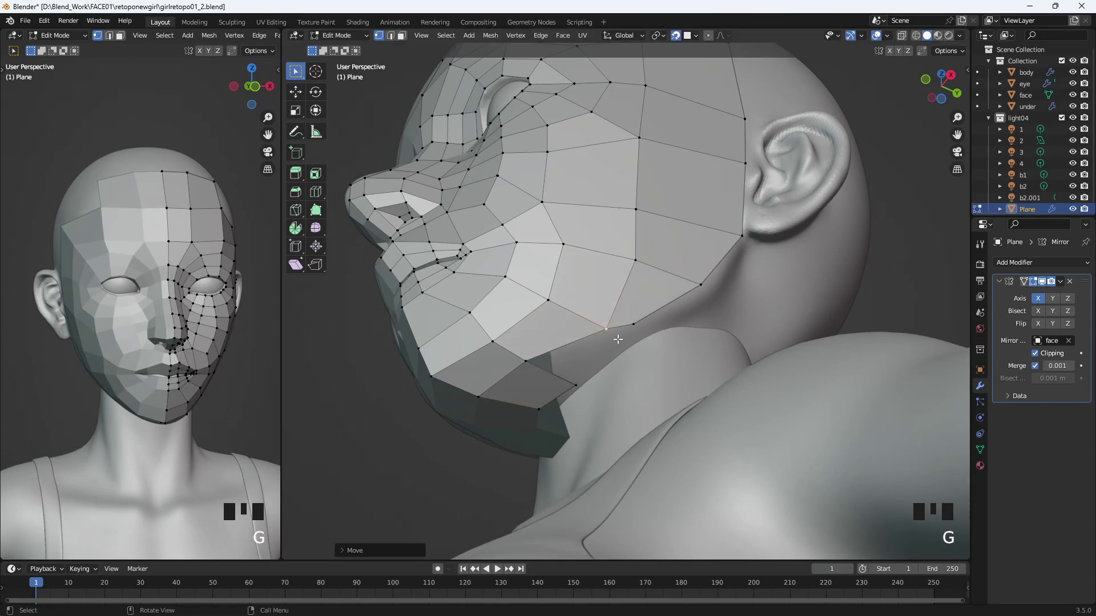
{"action": "left_click", "coordinate": [728, 295]}
{"action": "left_click", "coordinate": [666, 314]}
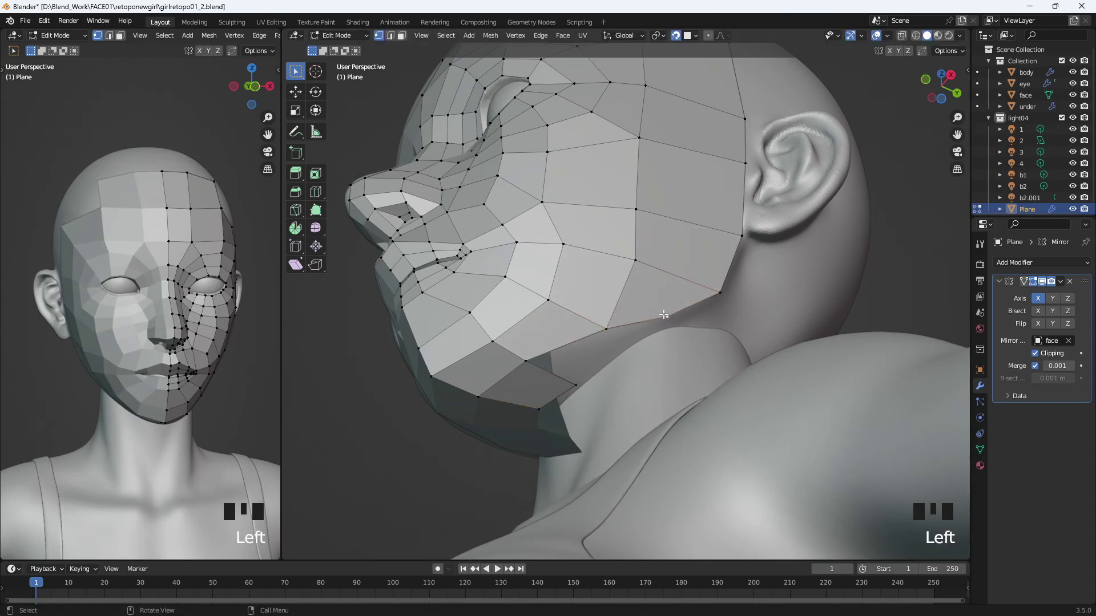
- Fill the next face beneath the jaw and bring its new corner vertex onto the jaw's underside
{"action": "middle_click_drag", "start_coordinate": [589, 351], "coordinate": [597, 331]}
{"action": "left_click", "coordinate": [597, 331]}
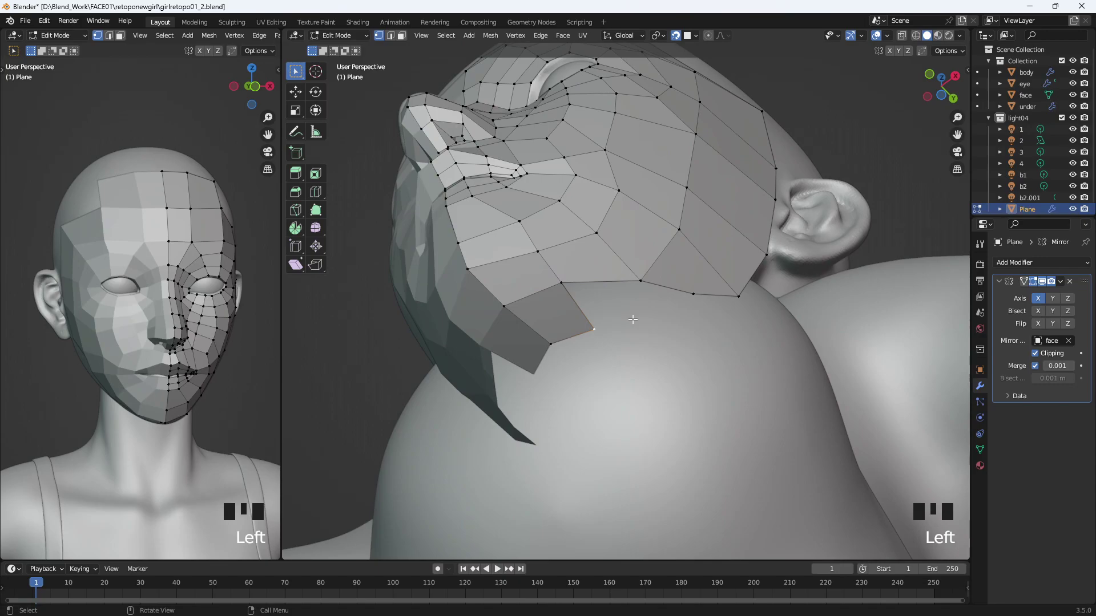
{"action": "key", "text": "f"}
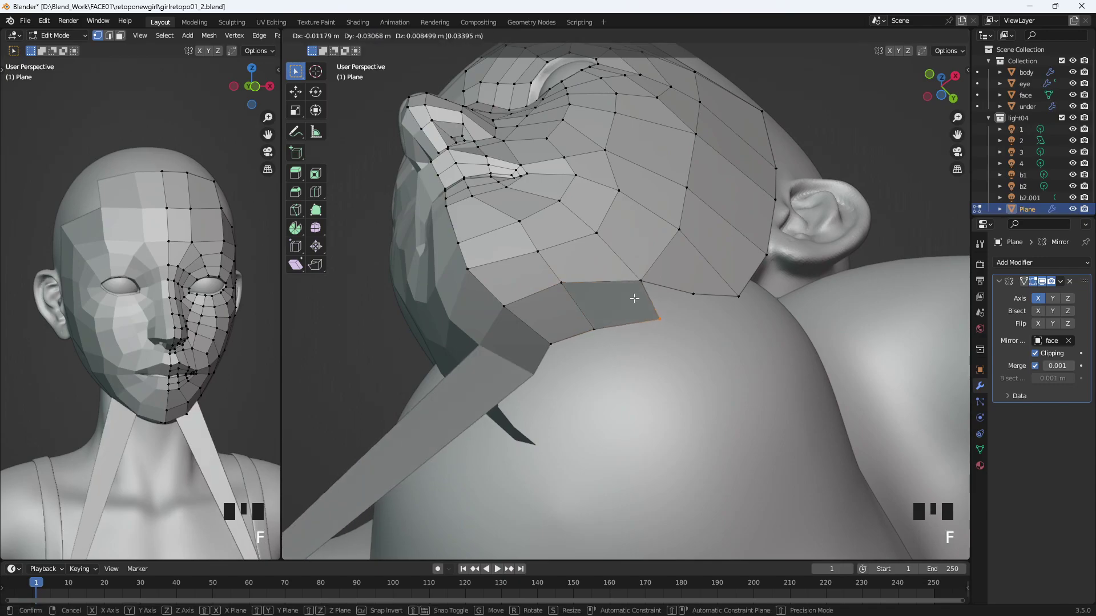
{"action": "left_click", "coordinate": [629, 289]}
{"action": "middle_click_drag", "start_coordinate": [628, 289], "coordinate": [629, 374]}
{"action": "scroll", "coordinate": [630, 423], "scroll_direction": "down", "scroll_amount": 3}
{"action": "mouse_move", "coordinate": [631, 434]}
{"action": "middle_mouse_down"}
{"action": "mouse_move", "coordinate": [633, 463]}
{"action": "mouse_move", "coordinate": [626, 428]}
{"action": "middle_mouse_up"}
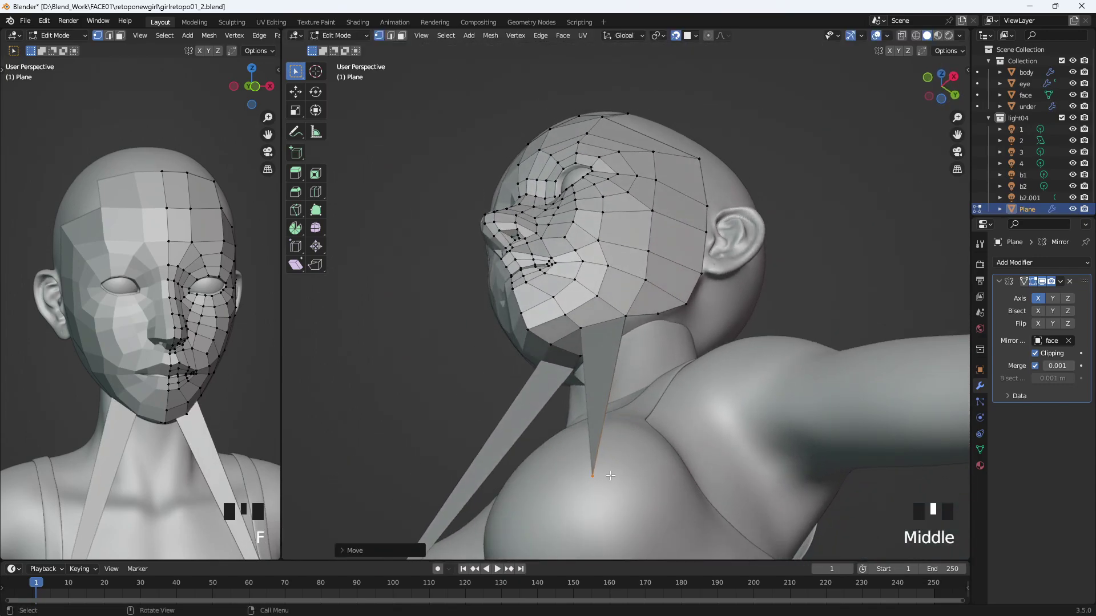
{"action": "left_click", "coordinate": [623, 416]}
{"action": "key", "text": "g"}
{"action": "left_click", "coordinate": [662, 264]}
{"action": "middle_click_drag", "start_coordinate": [662, 264], "coordinate": [630, 396]}
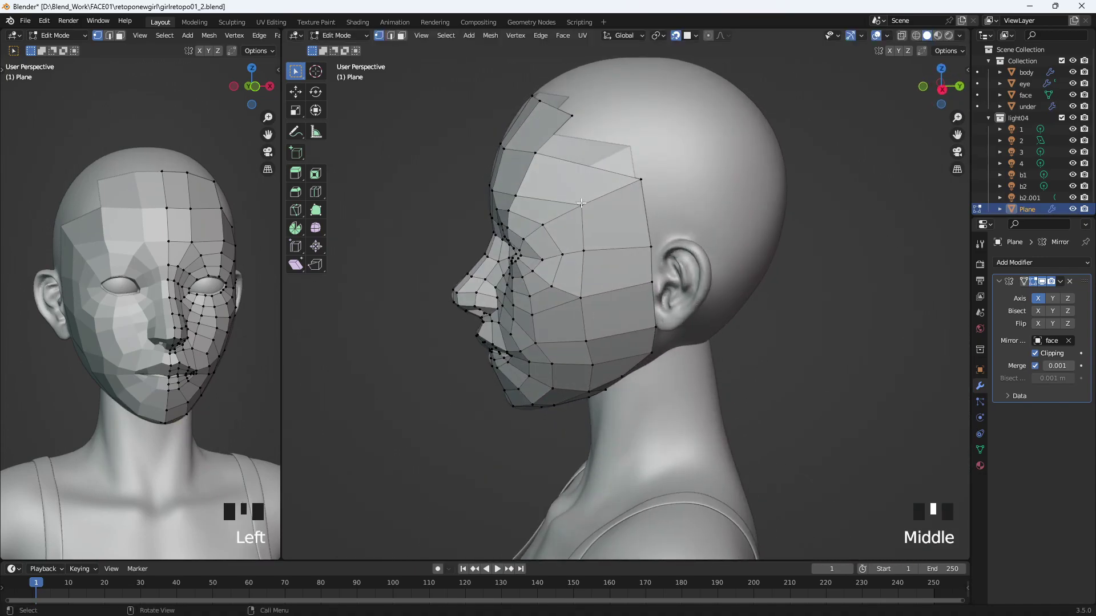
- Adjust the temple vertex behind the eye and the two rear vertices above and in front of the ear
{"action": "left_click", "coordinate": [582, 205]}
{"action": "key", "text": "g"}
{"action": "left_click", "coordinate": [587, 205]}
{"action": "left_click", "coordinate": [639, 178]}
{"action": "key", "text": "g"}
{"action": "left_click", "coordinate": [620, 176]}
{"action": "left_click", "coordinate": [654, 243]}
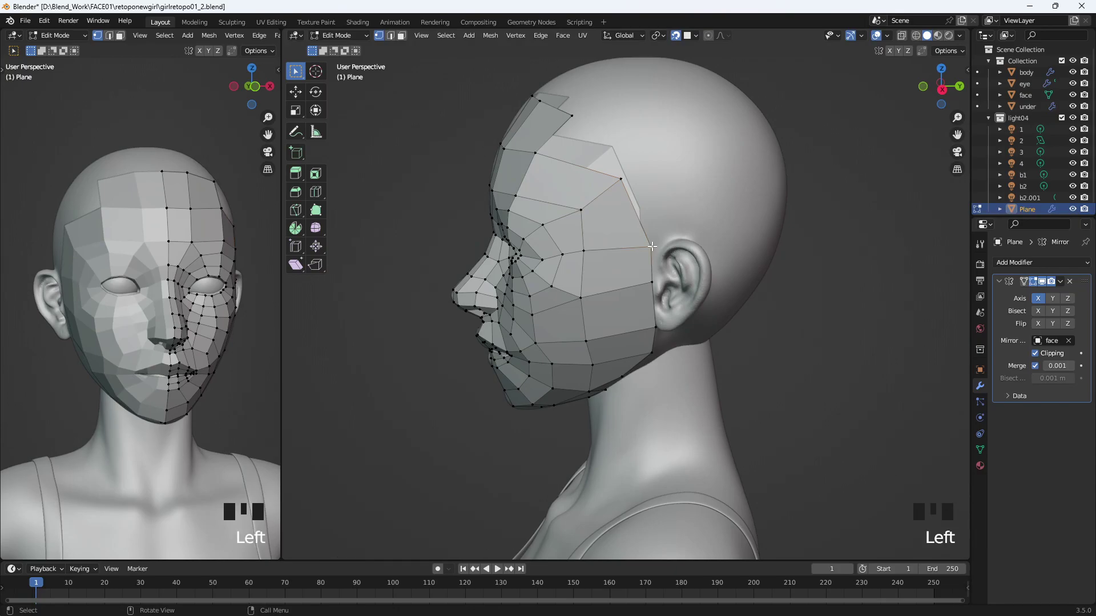
{"action": "key", "text": "g"}
{"action": "left_click", "coordinate": [649, 247]}
{"action": "left_click", "coordinate": [624, 181]}
{"action": "key", "text": "g"}
{"action": "left_click", "coordinate": [636, 199]}
- Lower the temple vertex behind the outer eye slightly to even out the surrounding faces
{"action": "middle_click_drag", "start_coordinate": [683, 313], "coordinate": [634, 306]}
{"action": "middle_click_drag", "start_coordinate": [628, 303], "coordinate": [667, 299]}
{"action": "left_click", "coordinate": [662, 198]}
{"action": "left_click", "coordinate": [672, 246], "text": "shift"}
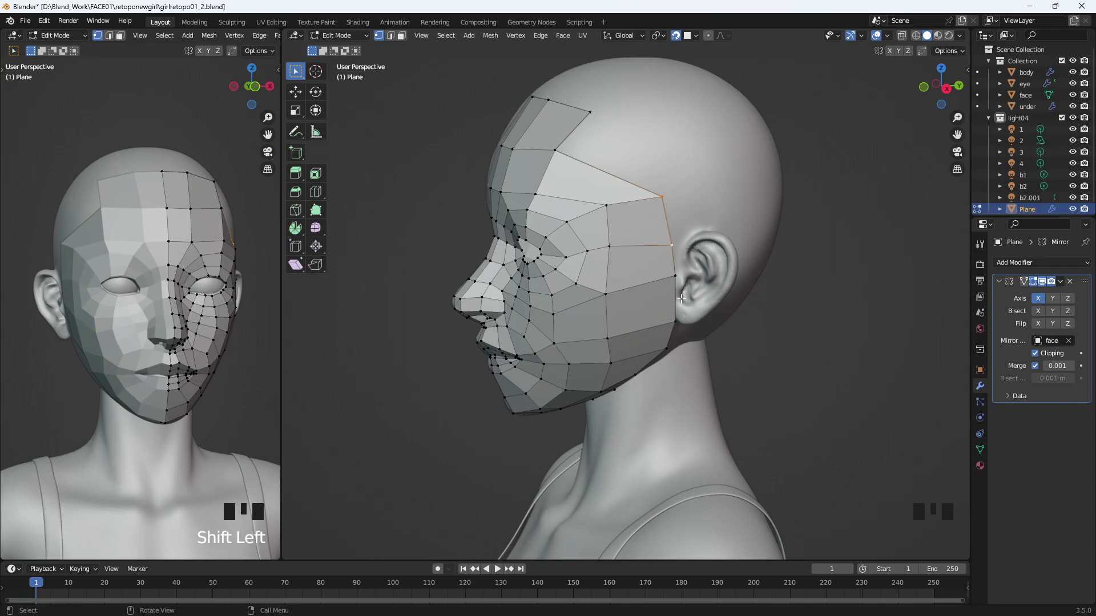
{"action": "left_click", "coordinate": [606, 205]}
{"action": "key", "text": "g"}
{"action": "left_click", "coordinate": [617, 220]}
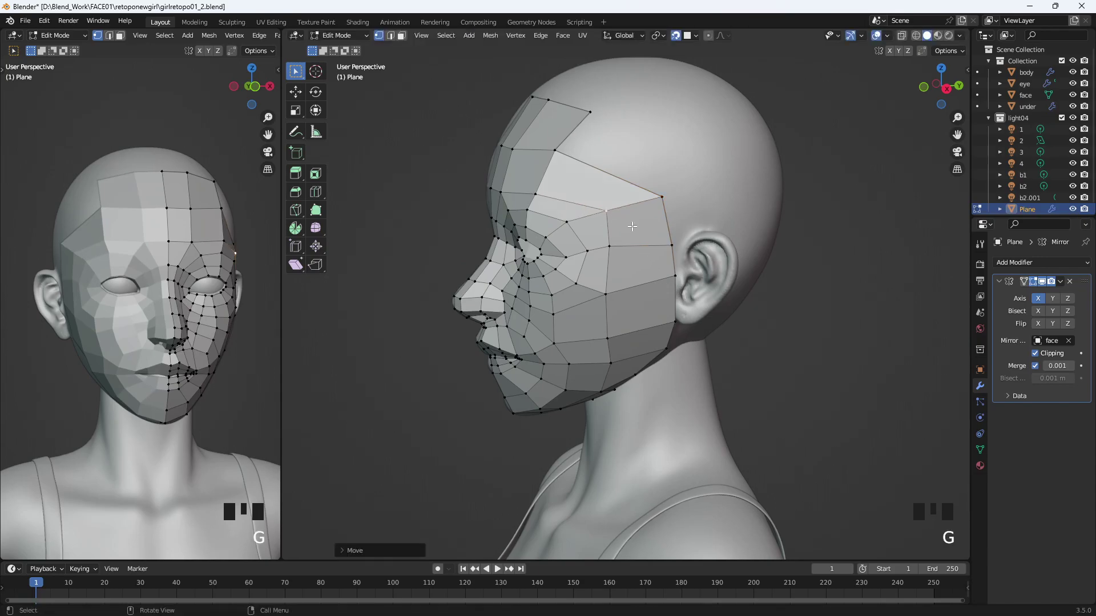
- Fill the upper temple face between the forehead and the rear temple corner, placing its new vertex
{"action": "left_click", "coordinate": [662, 197]}
{"action": "key", "text": "f"}
{"action": "left_click", "coordinate": [629, 183]}
- Extrude the rear temple edge backward over the top of the ear and position the new edge
{"action": "left_click", "coordinate": [662, 198]}
{"action": "left_click", "coordinate": [672, 245], "text": "shift"}
{"action": "middle_click_drag", "start_coordinate": [696, 219], "coordinate": [668, 399]}
{"action": "key", "text": "e"}
{"action": "left_click", "coordinate": [741, 181]}
{"action": "key", "text": "g"}
{"action": "left_click", "coordinate": [741, 181]}
- Nudge the rear jaw vertex near the earlobe
{"action": "left_click", "coordinate": [649, 353]}
{"action": "key", "text": "g"}
{"action": "left_click", "coordinate": [658, 349]}
{"action": "middle_click_drag", "start_coordinate": [673, 351], "coordinate": [685, 296]}
- Enable the Wireframe display for the retopology mesh and disable its In Front display
{"action": "left_click", "coordinate": [980, 370]}
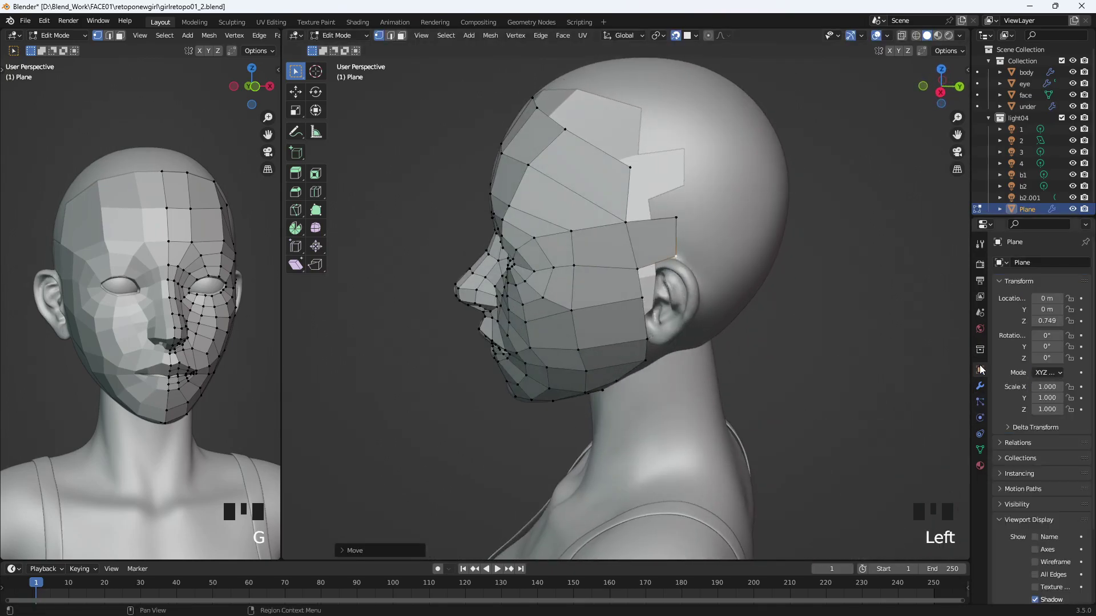
{"action": "scroll", "coordinate": [1059, 549], "scroll_direction": "down", "scroll_amount": 2}
{"action": "left_click", "coordinate": [1044, 568]}
{"action": "middle_click_drag", "start_coordinate": [639, 365], "coordinate": [724, 369]}
{"action": "left_click", "coordinate": [1034, 517]}
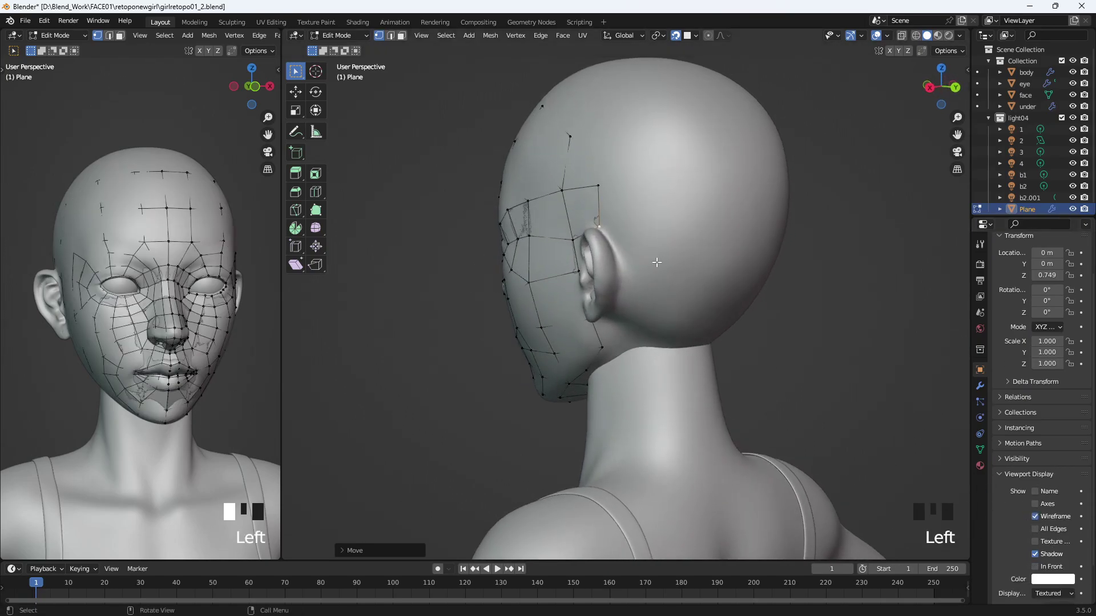
- Reposition the rear vertex above the ear and move the vertex in front of the ear closer to it
{"action": "scroll", "coordinate": [591, 121], "scroll_direction": "up", "scroll_amount": 3}
{"action": "left_click", "coordinate": [591, 121], "text": "shift"}
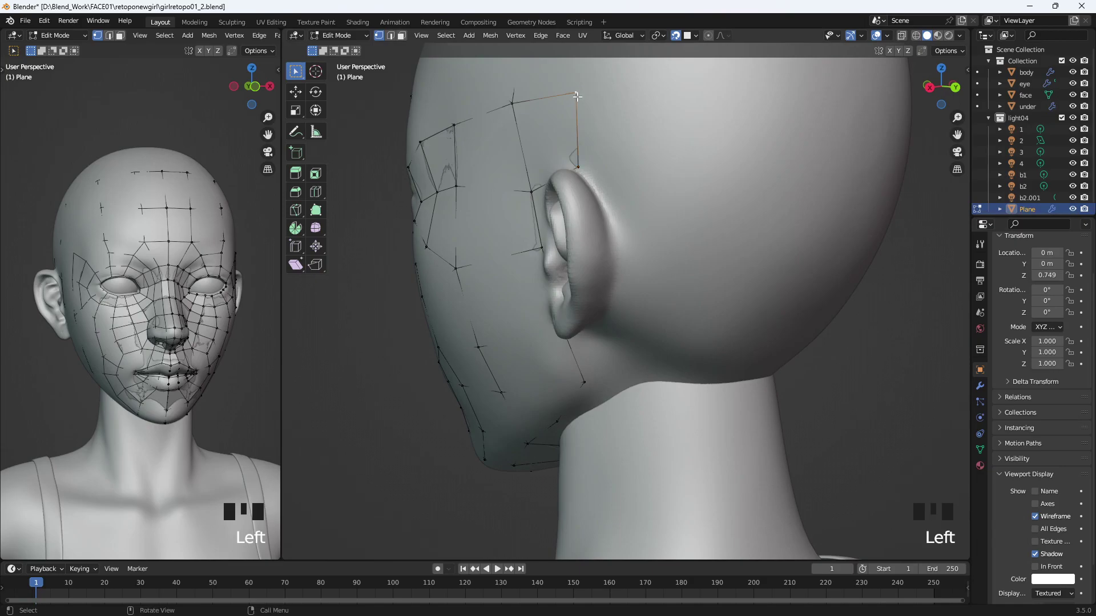
{"action": "key", "text": "g"}
{"action": "left_click", "coordinate": [600, 157]}
{"action": "middle_click_drag", "start_coordinate": [603, 211], "coordinate": [623, 209]}
{"action": "left_click", "coordinate": [596, 195]}
{"action": "key", "text": "g"}
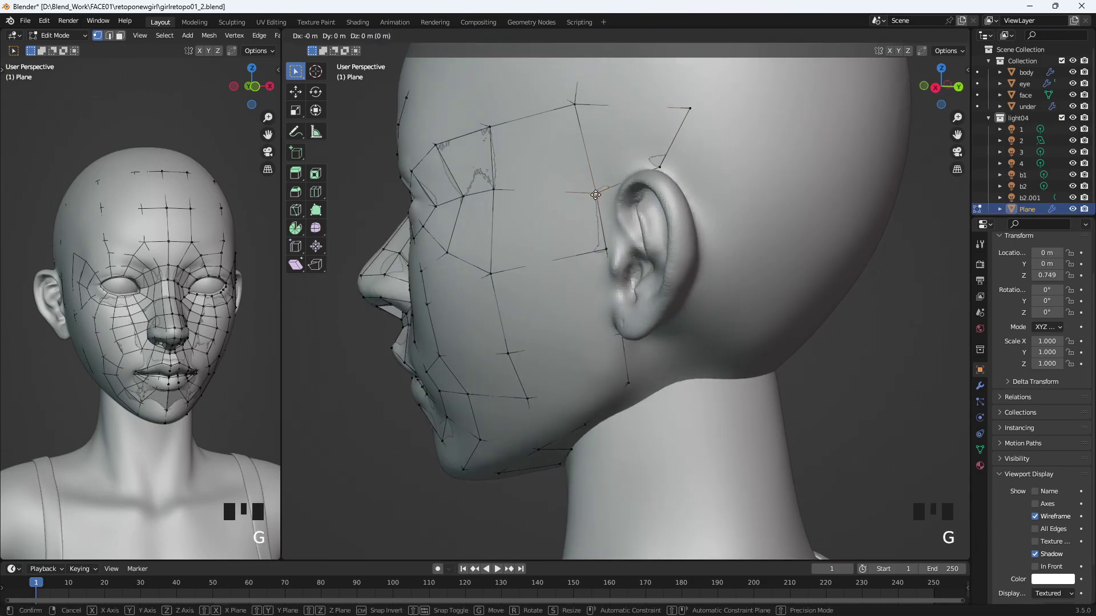
{"action": "left_click", "coordinate": [652, 179]}
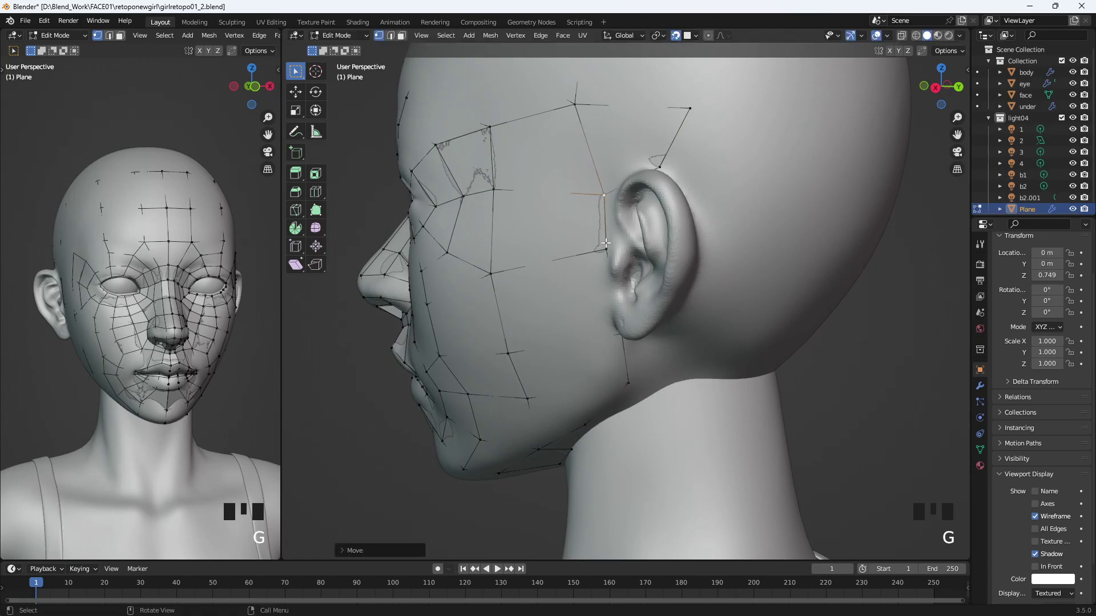
- Extrude the rear jaw edge backward beneath the earlobe and adjust the two new vertices behind it
{"action": "left_click", "coordinate": [631, 381]}
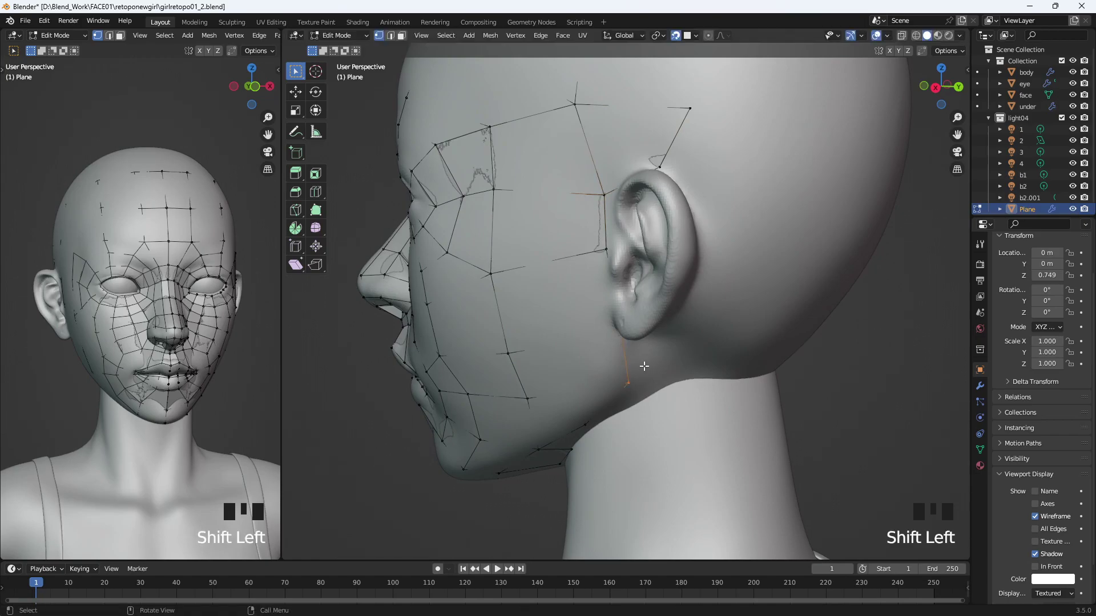
{"action": "key", "text": "e"}
{"action": "left_click", "coordinate": [710, 337]}
{"action": "left_click", "coordinate": [698, 357]}
{"action": "key", "text": "g"}
{"action": "left_click", "coordinate": [699, 346]}
{"action": "left_click", "coordinate": [692, 308]}
{"action": "key", "text": "g"}
{"action": "left_click", "coordinate": [679, 322]}
- Extrude a vertex behind the ear, move it close to the ear's back edge and merge the connecting vertices
{"action": "left_click", "coordinate": [611, 254], "text": "shift"}
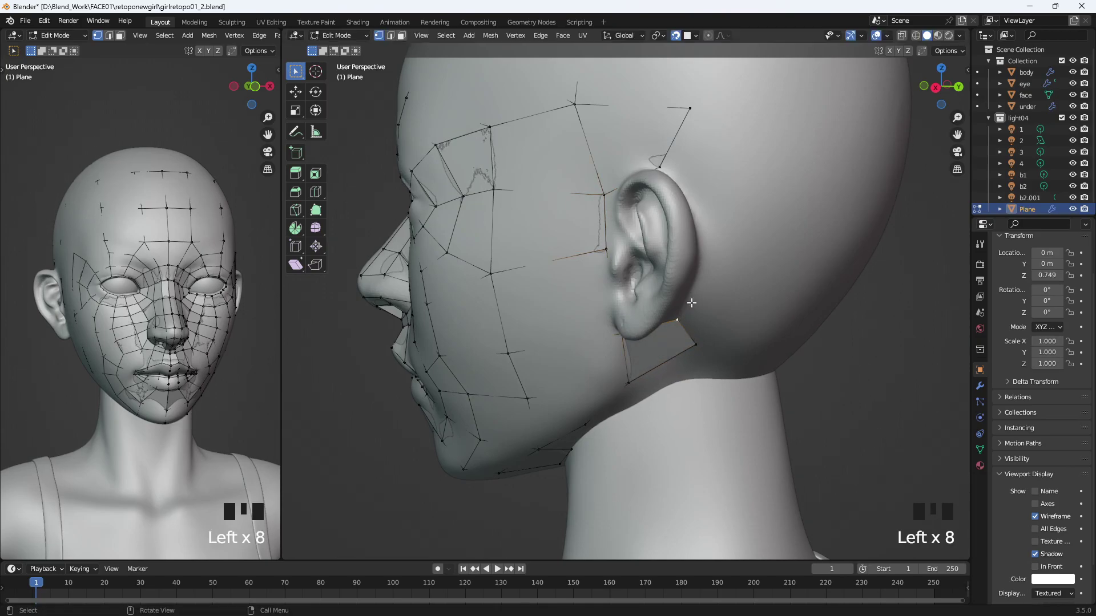
{"action": "key", "text": "e"}
{"action": "left_click", "coordinate": [717, 243]}
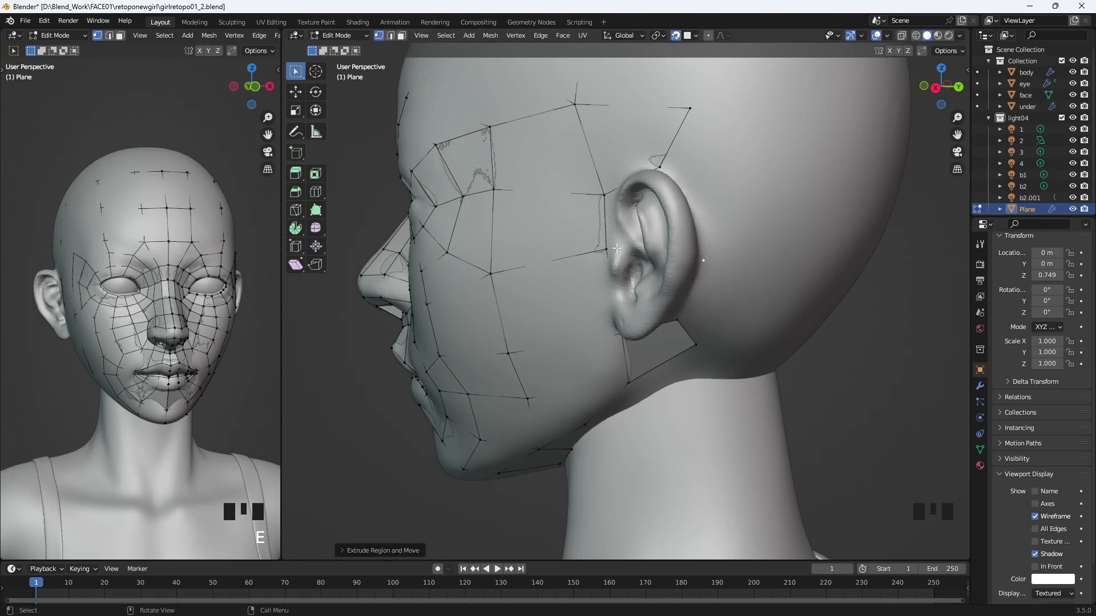
{"action": "left_click", "coordinate": [703, 259]}
{"action": "key", "text": "g"}
{"action": "left_click", "coordinate": [706, 227]}
{"action": "key", "text": "e"}
{"action": "left_click", "coordinate": [662, 167]}
{"action": "left_click", "coordinate": [685, 187], "text": "shift"}
{"action": "key", "text": "m"}
{"action": "left_click", "coordinate": [684, 188]}
- Move the lower corner behind the earlobe backward and fill the face behind the ear, placing its new corner
{"action": "middle_click_drag", "start_coordinate": [706, 264], "coordinate": [706, 249]}
{"action": "left_click", "coordinate": [695, 322]}
{"action": "key", "text": "g"}
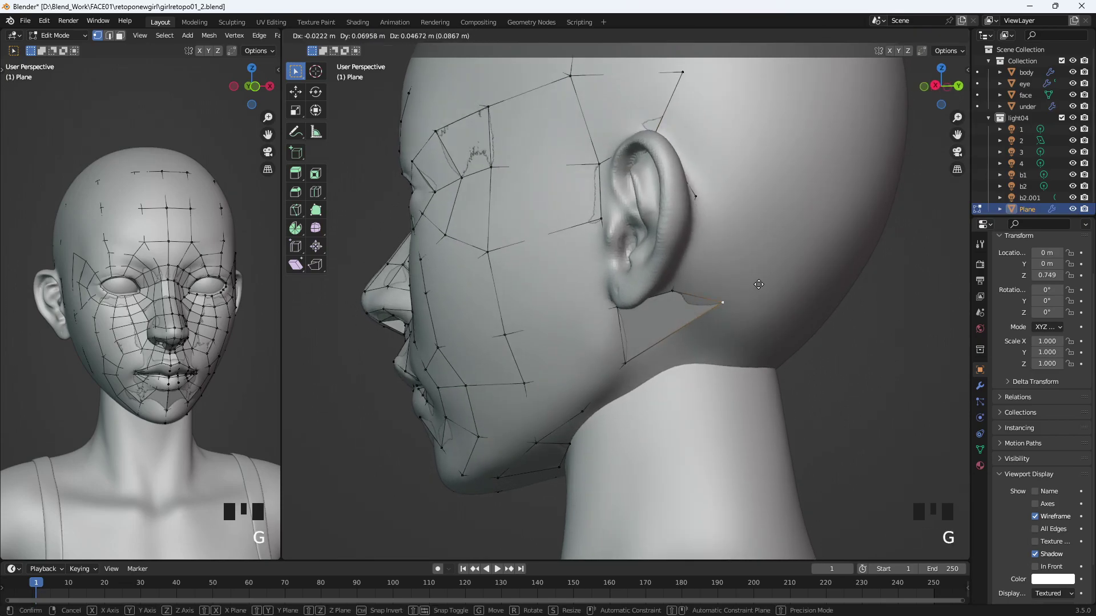
{"action": "left_click", "coordinate": [751, 292]}
{"action": "left_click", "coordinate": [672, 291]}
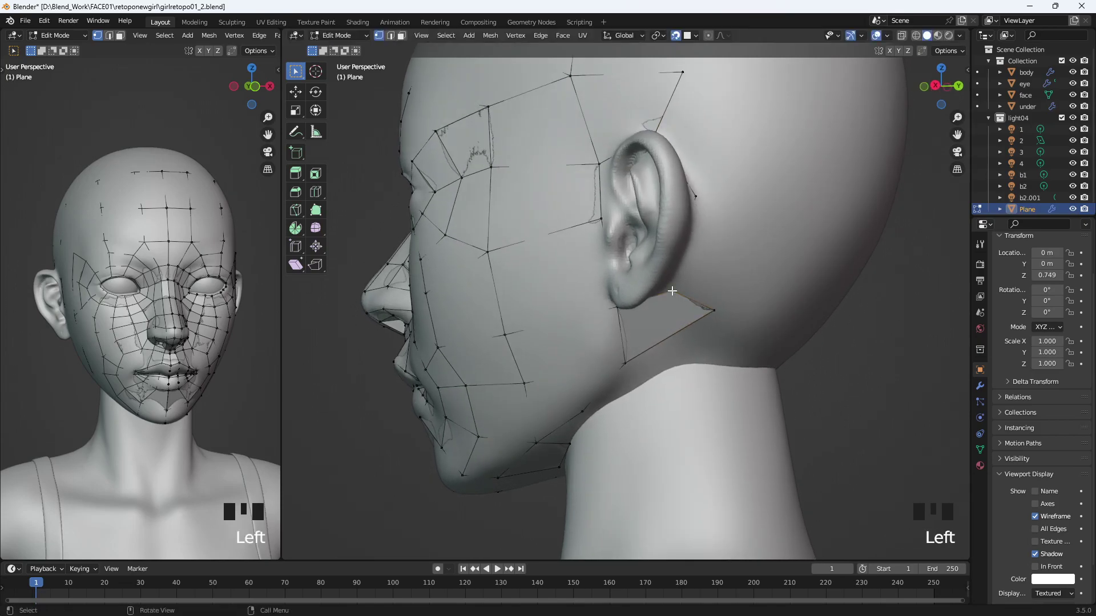
{"action": "key", "text": "f"}
{"action": "left_click", "coordinate": [744, 194]}
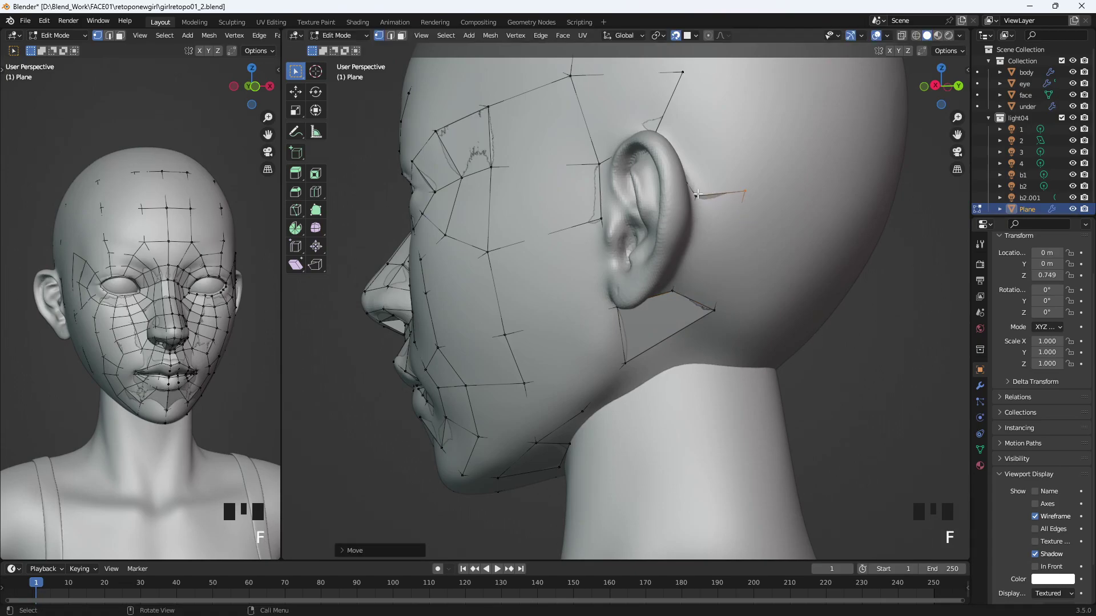
- Fill the face above and behind the ear and adjust the vertices of the ring around the ear
{"action": "left_click", "coordinate": [688, 80], "text": "shift"}
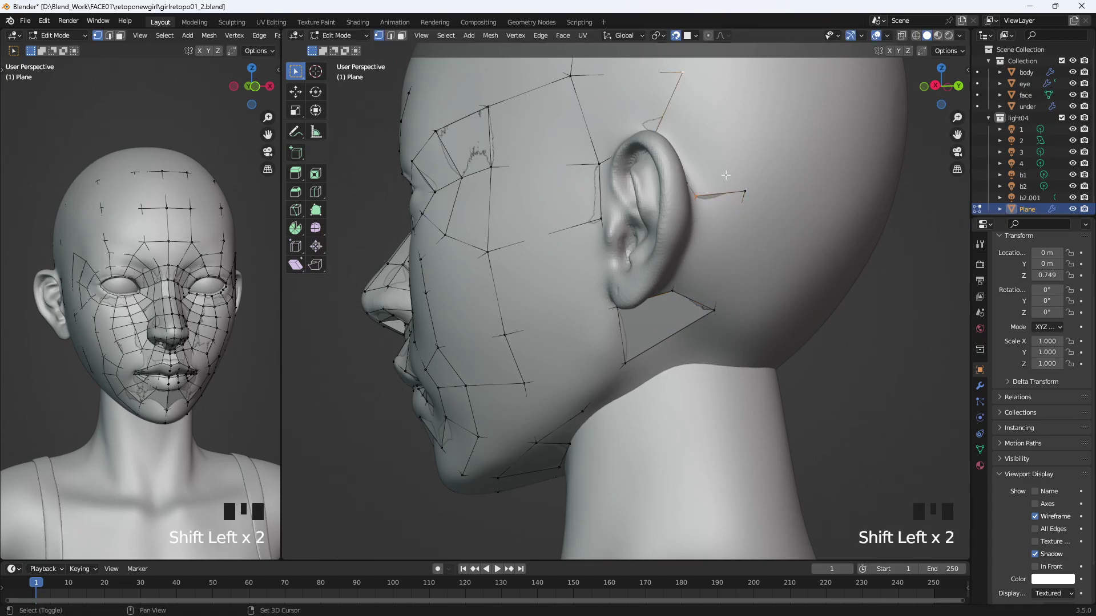
{"action": "key", "text": "f"}
{"action": "mouse_move", "coordinate": [766, 227]}
{"action": "middle_mouse_down"}
{"action": "mouse_move", "coordinate": [746, 272]}
{"action": "mouse_move", "coordinate": [700, 306]}
{"action": "mouse_move", "coordinate": [807, 275]}
{"action": "mouse_move", "coordinate": [750, 229]}
{"action": "middle_mouse_up"}
{"action": "key", "text": "g"}
{"action": "left_click", "coordinate": [735, 211]}
{"action": "left_click", "coordinate": [711, 221]}
{"action": "key", "text": "g"}
{"action": "left_click", "coordinate": [700, 226]}
- Turn the retopology mesh's In Front display back on
{"action": "middle_click_drag", "start_coordinate": [817, 393], "coordinate": [787, 259]}
{"action": "middle_click_drag", "start_coordinate": [714, 250], "coordinate": [602, 284]}
{"action": "left_click", "coordinate": [601, 283]}
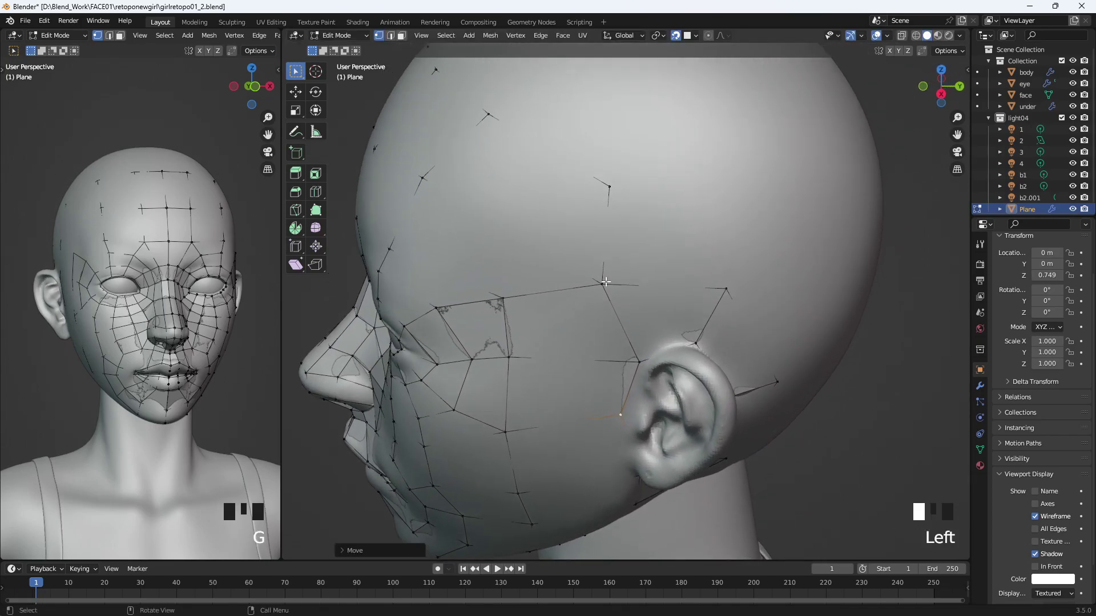
{"action": "left_click", "coordinate": [1035, 567]}
{"action": "mouse_move", "coordinate": [799, 297]}
{"action": "middle_mouse_down"}
{"action": "mouse_move", "coordinate": [792, 286]}
{"action": "mouse_move", "coordinate": [843, 274]}
{"action": "mouse_move", "coordinate": [733, 324]}
{"action": "mouse_move", "coordinate": [834, 399]}
{"action": "mouse_move", "coordinate": [888, 389]}
{"action": "mouse_move", "coordinate": [847, 375]}
{"action": "middle_mouse_up"}
- Move the Plane object into the main Collection and collapse the light04 collection
{"action": "left_click_drag", "start_coordinate": [1028, 209], "coordinate": [1029, 83]}
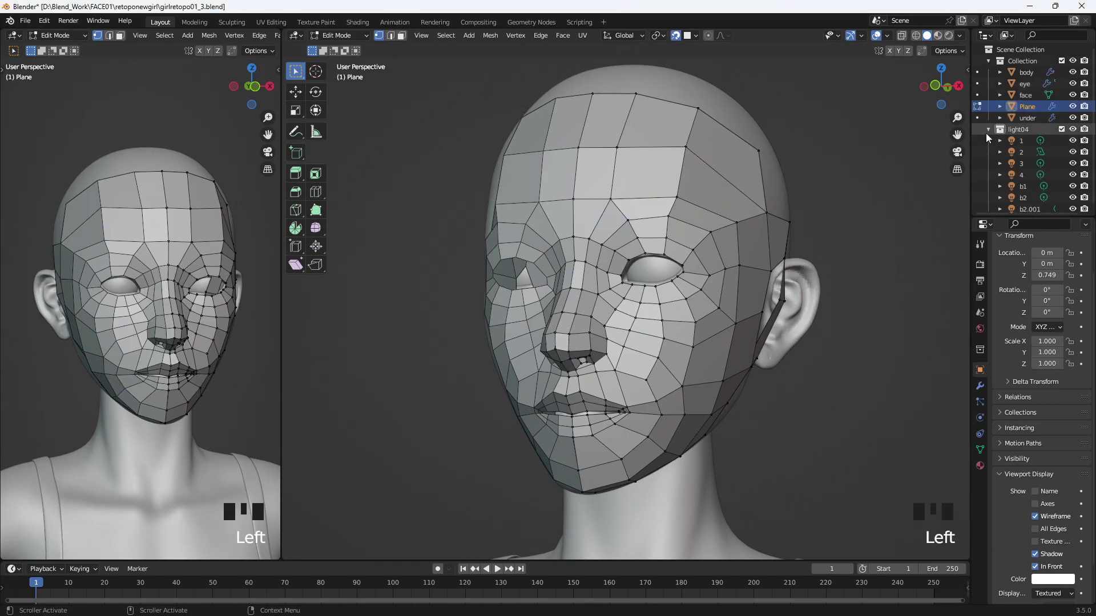
{"action": "left_click", "coordinate": [988, 129]}
- Extrude the top forehead edges backward over the crown and reposition the new row's vertices
{"action": "middle_click_drag", "start_coordinate": [861, 337], "coordinate": [719, 293]}
{"action": "left_click", "coordinate": [719, 290], "text": "shift"}
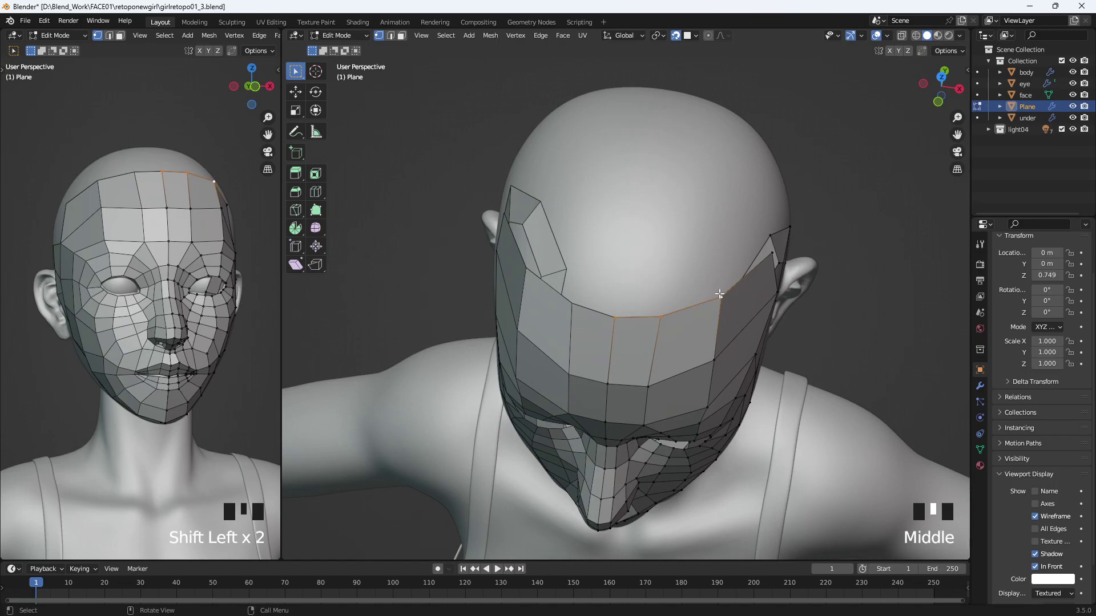
{"action": "key", "text": "e"}
{"action": "left_click", "coordinate": [739, 194]}
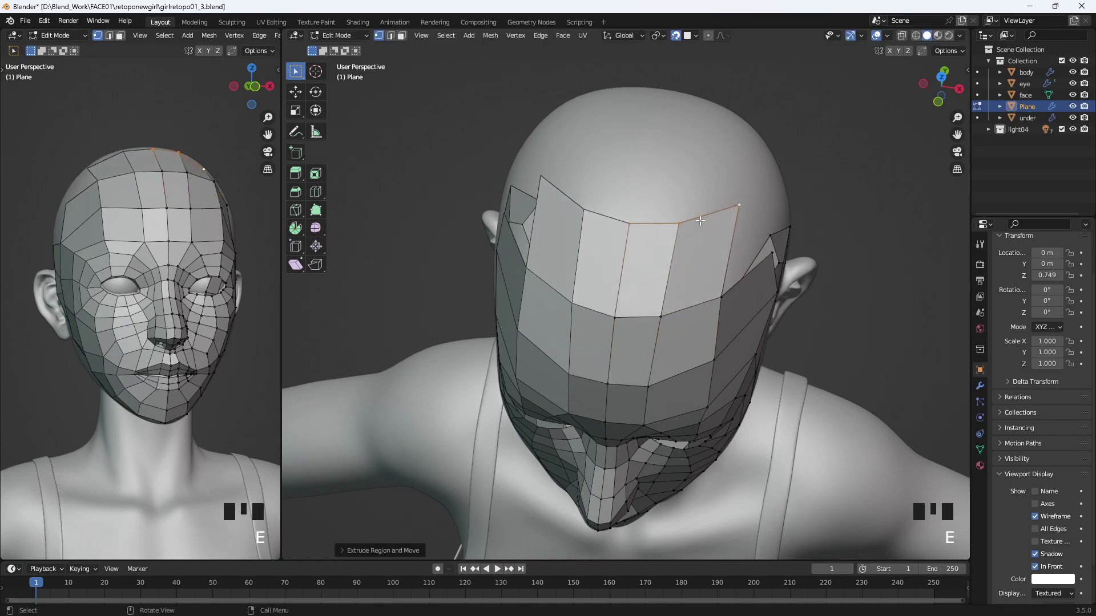
{"action": "left_click", "coordinate": [756, 215]}
{"action": "key", "text": "g"}
{"action": "left_click", "coordinate": [673, 231]}
{"action": "mouse_move", "coordinate": [674, 231]}
{"action": "middle_mouse_down"}
{"action": "mouse_move", "coordinate": [671, 207]}
{"action": "mouse_move", "coordinate": [650, 200]}
{"action": "mouse_move", "coordinate": [629, 216]}
{"action": "mouse_move", "coordinate": [658, 235]}
{"action": "middle_mouse_up"}
{"action": "key", "text": "g"}
{"action": "left_click", "coordinate": [600, 196]}
- Fill the faces joining the temple above the ear to the crown strip, placing the new rear corner
{"action": "left_click", "coordinate": [588, 229]}
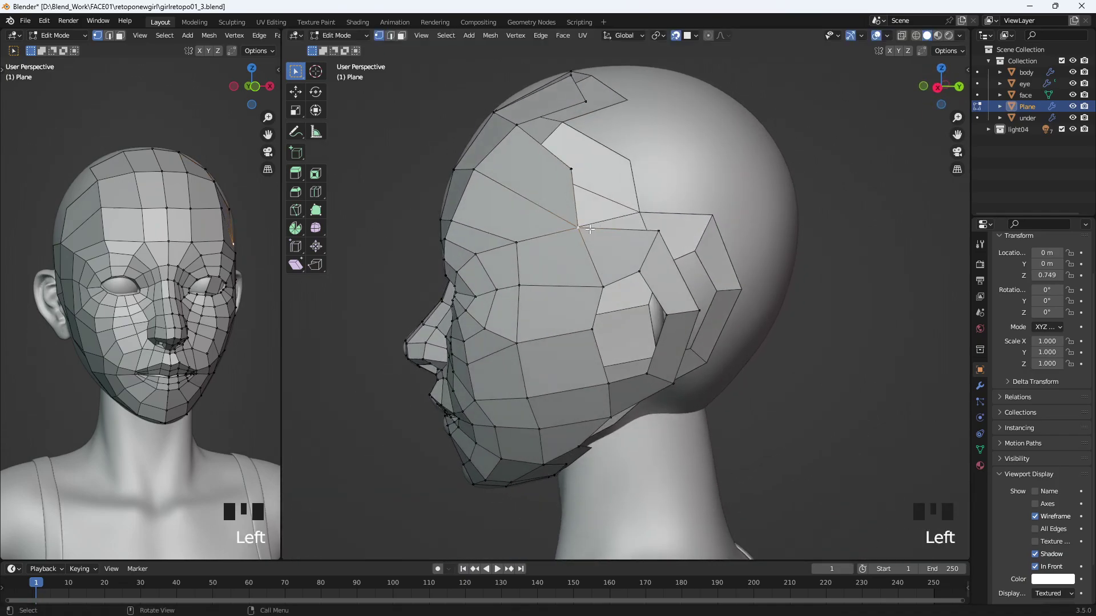
{"action": "key", "text": "g"}
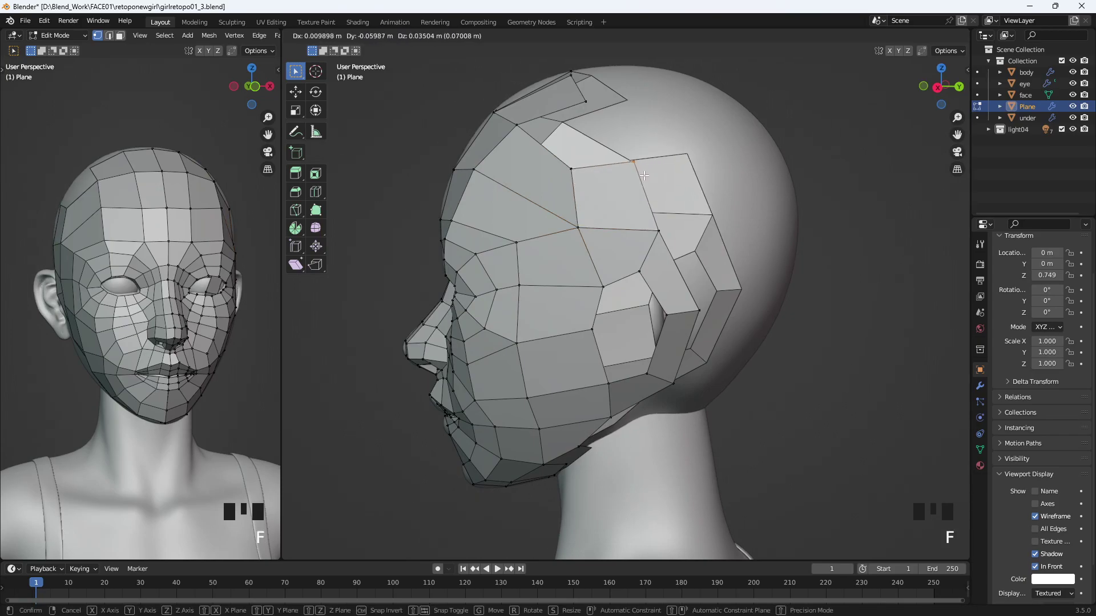
{"action": "left_click", "coordinate": [644, 171]}
{"action": "left_click", "coordinate": [518, 126], "text": "shift"}
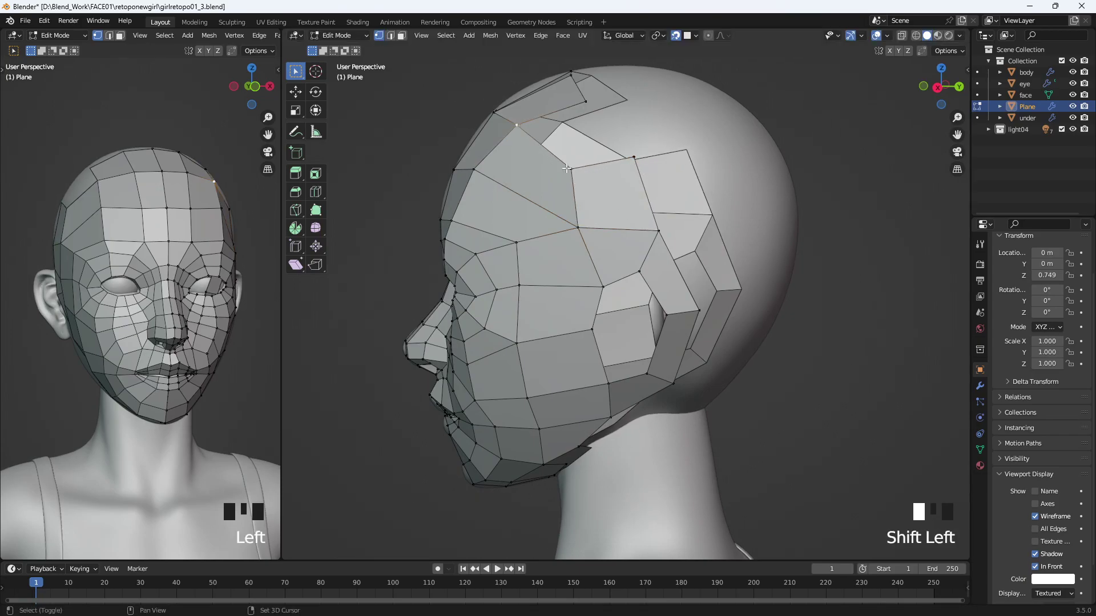
{"action": "key", "text": "f"}
{"action": "middle_click_drag", "start_coordinate": [588, 177], "coordinate": [661, 225]}
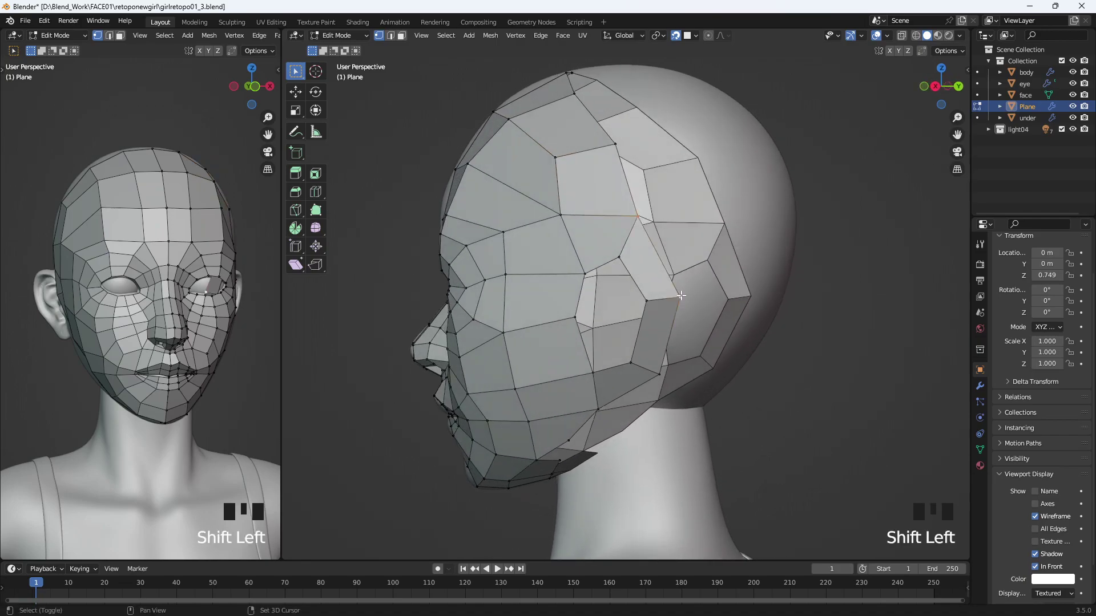
- Extrude the edge above and behind the ear toward the back of the head and adjust its position
{"action": "key", "text": "e"}
{"action": "left_click", "coordinate": [744, 238]}
{"action": "key", "text": "g"}
{"action": "left_click", "coordinate": [738, 289]}
{"action": "middle_click_drag", "start_coordinate": [712, 267], "coordinate": [706, 309]}
- Fill two faces upward from the new strip behind the ear, placing their rear corners on the skull
{"action": "left_click", "coordinate": [665, 305]}
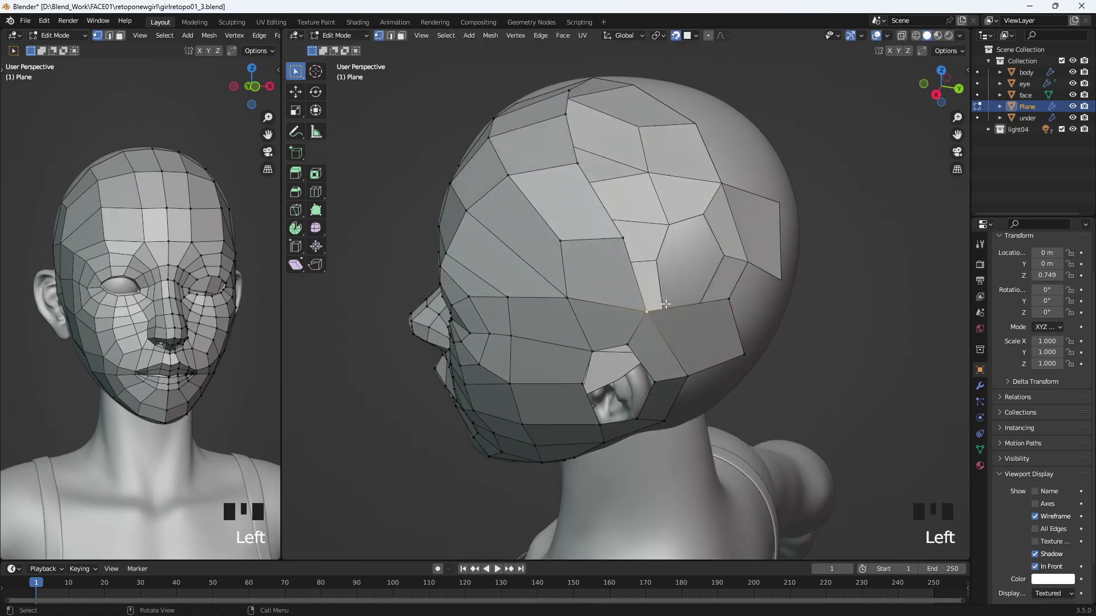
{"action": "key", "text": "f"}
{"action": "left_click", "coordinate": [695, 276]}
{"action": "left_click", "coordinate": [624, 239]}
{"action": "key", "text": "f"}
{"action": "left_click", "coordinate": [637, 164]}
{"action": "middle_click_drag", "start_coordinate": [635, 161], "coordinate": [630, 210]}
- Fill the remaining faces of this rear row up to the crown, placing each new corner
{"action": "left_click", "coordinate": [588, 304]}
{"action": "key", "text": "f"}
{"action": "left_click", "coordinate": [590, 328]}
{"action": "left_click", "coordinate": [568, 240]}
{"action": "key", "text": "f"}
{"action": "left_click", "coordinate": [573, 251]}
{"action": "middle_click_drag", "start_coordinate": [697, 271], "coordinate": [682, 237]}
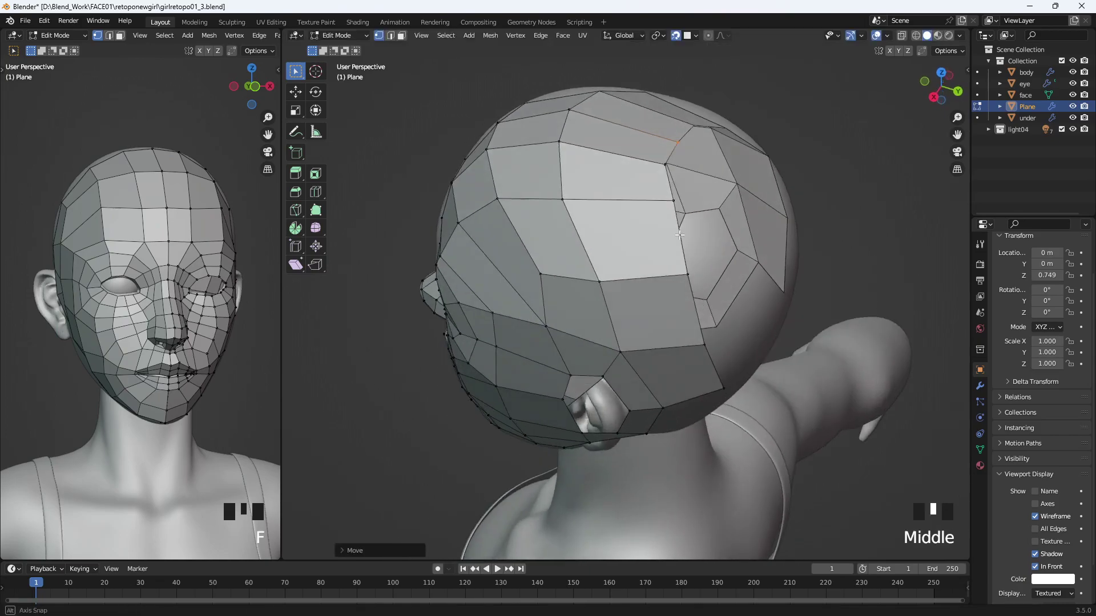
- Move three vertices along the rear row's back edge forward to even out the face widths
{"action": "left_click", "coordinate": [663, 181]}
{"action": "key", "text": "g"}
{"action": "left_click", "coordinate": [650, 183]}
{"action": "left_click", "coordinate": [671, 255]}
{"action": "key", "text": "g"}
{"action": "left_click", "coordinate": [648, 260]}
{"action": "left_click", "coordinate": [682, 333]}
{"action": "key", "text": "g"}
{"action": "left_click", "coordinate": [657, 336]}
- Extrude the crown's rear edges down the back of the head and adjust a vertex there
{"action": "middle_click_drag", "start_coordinate": [714, 379], "coordinate": [606, 160]}
{"action": "left_click", "coordinate": [589, 83]}
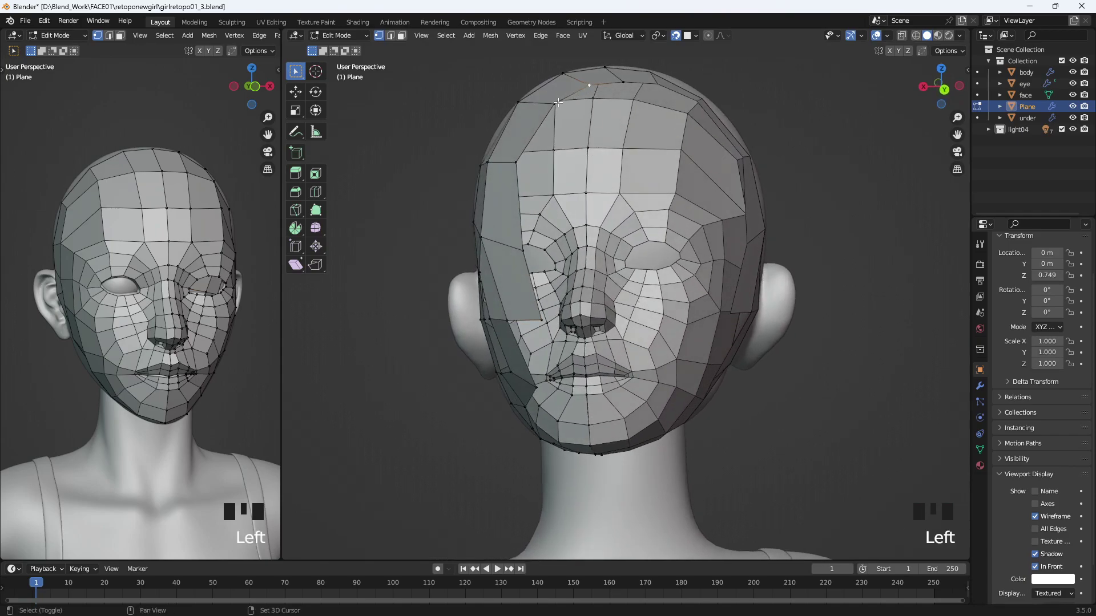
{"action": "key", "text": "e"}
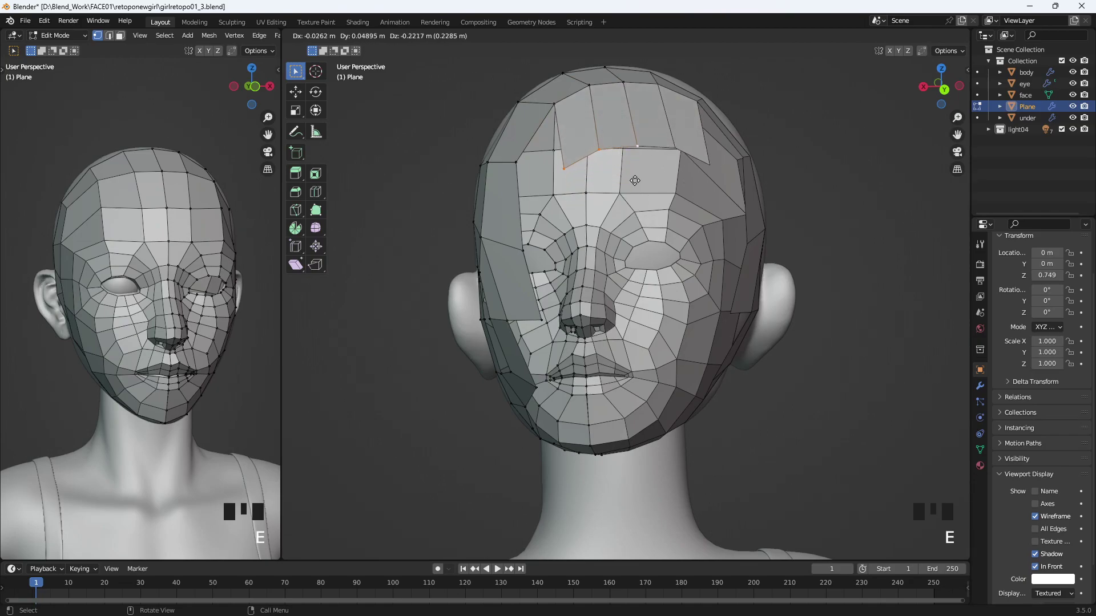
{"action": "left_click", "coordinate": [632, 182]}
{"action": "middle_click_drag", "start_coordinate": [631, 183], "coordinate": [645, 231]}
{"action": "left_click", "coordinate": [622, 168]}
{"action": "key", "text": "g"}
{"action": "left_click", "coordinate": [625, 156]}
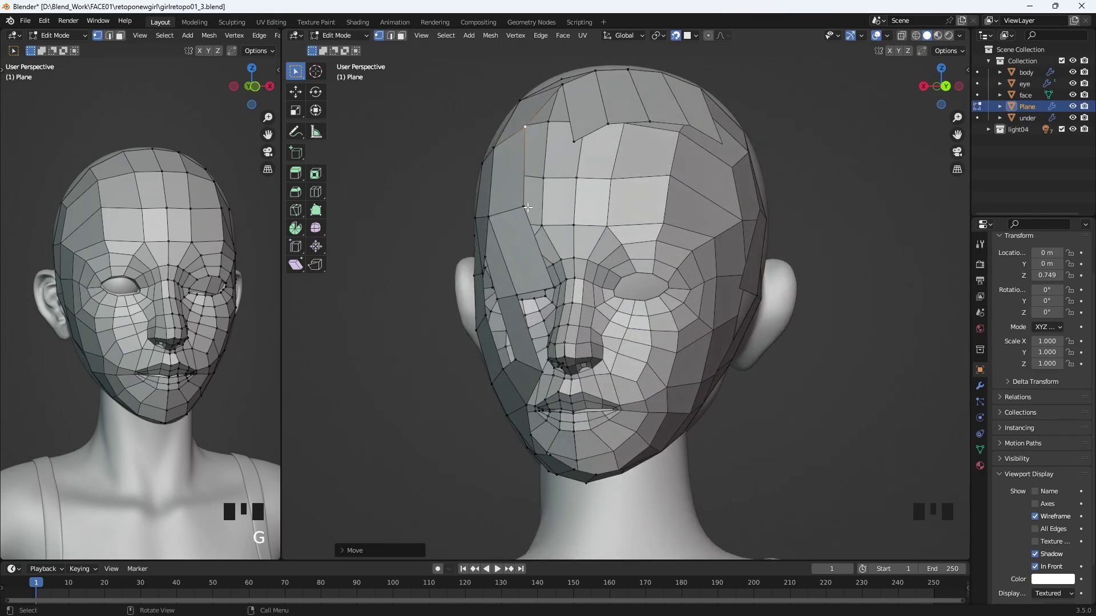
- Extrude the side strip's rear edge toward the middle of the back of the head and adjust its new corner
{"action": "left_click", "coordinate": [549, 204], "text": "shift"}
{"action": "key", "text": "e"}
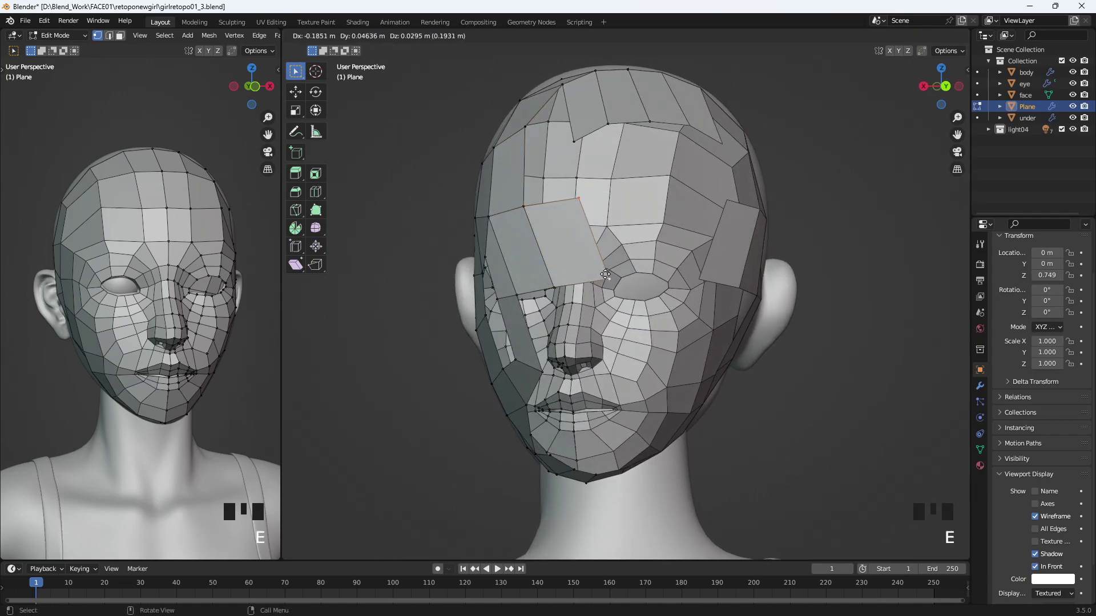
{"action": "key", "text": "g"}
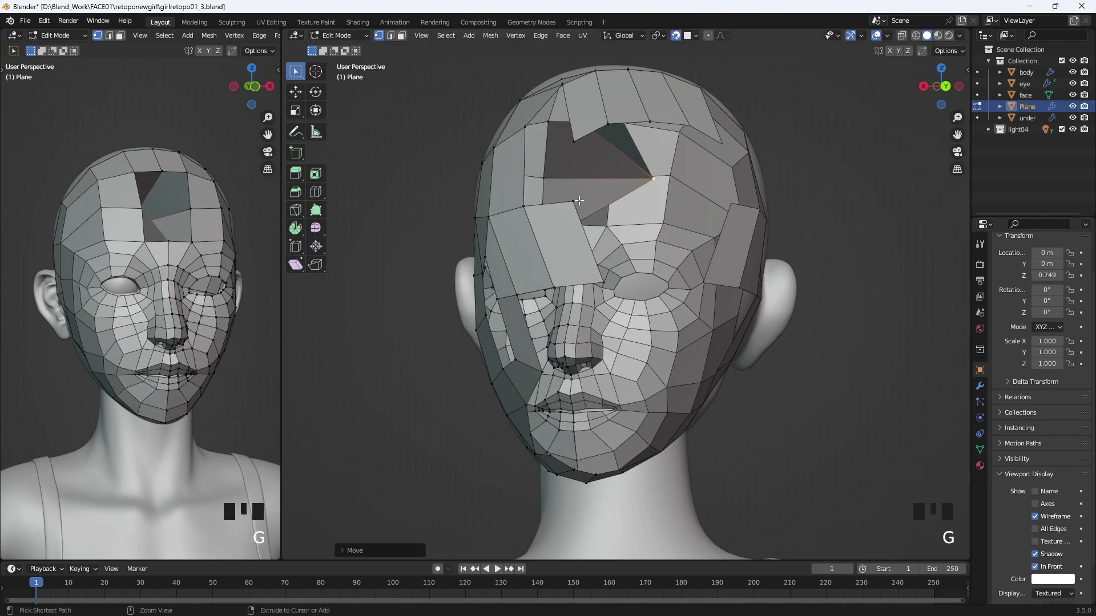
{"action": "left_click", "coordinate": [592, 199]}
{"action": "middle_click_drag", "start_coordinate": [591, 200], "coordinate": [693, 215]}
- Move two vertices of the extruded side strip to even out its faces
{"action": "left_click", "coordinate": [550, 246]}
{"action": "key", "text": "g"}
{"action": "left_click", "coordinate": [548, 243]}
{"action": "left_click", "coordinate": [516, 256]}
{"action": "key", "text": "g"}
{"action": "left_click", "coordinate": [523, 253]}
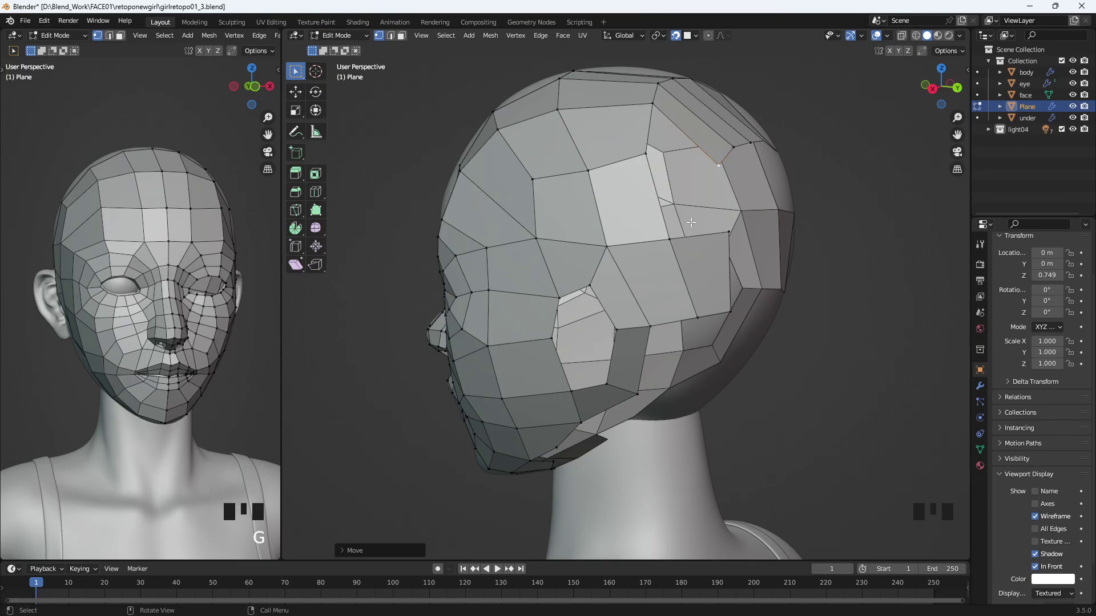
- Delete the loose corner vertex on the lower edge of the crown's rear row
{"action": "middle_click_drag", "start_coordinate": [685, 220], "coordinate": [681, 213]}
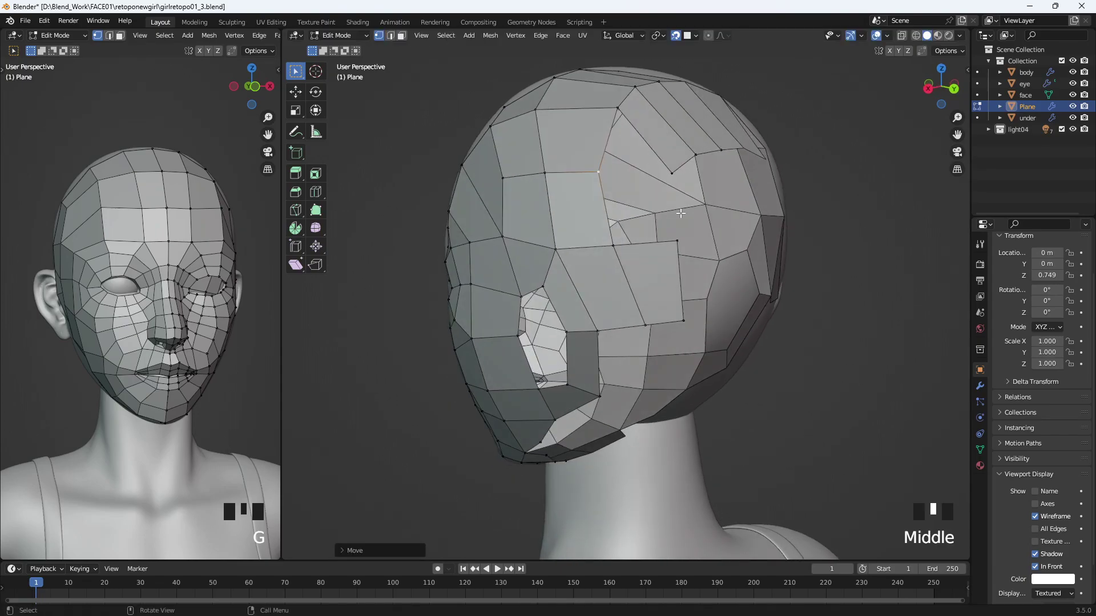
{"action": "left_click", "coordinate": [674, 175]}
{"action": "key", "text": "Delete"}
{"action": "left_click", "coordinate": [700, 269]}
- Reposition three vertices in the rear rows on the side of the skull to even out the face widths
{"action": "middle_click_drag", "start_coordinate": [685, 260], "coordinate": [648, 270]}
{"action": "left_click", "coordinate": [558, 196]}
{"action": "key", "text": "g"}
{"action": "left_click", "coordinate": [573, 198]}
{"action": "middle_click_drag", "start_coordinate": [573, 198], "coordinate": [631, 162]}
{"action": "left_click", "coordinate": [631, 161]}
{"action": "key", "text": "g"}
{"action": "left_click", "coordinate": [609, 164]}
{"action": "left_click", "coordinate": [600, 90]}
{"action": "key", "text": "g"}
{"action": "left_click", "coordinate": [589, 91]}
{"action": "middle_click_drag", "start_coordinate": [589, 92], "coordinate": [564, 97]}
- Extrude the side strip's end edge further across the back of the head toward the centre line
{"action": "left_click", "coordinate": [534, 228]}
{"action": "left_click", "coordinate": [548, 308], "text": "shift"}
{"action": "key", "text": "e"}
{"action": "left_click", "coordinate": [611, 296]}
- Shift three vertices along the rear strip to balance the spacing of its faces
{"action": "left_click", "coordinate": [543, 227]}
{"action": "key", "text": "g"}
{"action": "left_click", "coordinate": [562, 226]}
{"action": "left_click", "coordinate": [550, 307]}
{"action": "key", "text": "g"}
{"action": "left_click", "coordinate": [563, 308]}
{"action": "left_click", "coordinate": [491, 227]}
{"action": "key", "text": "g"}
{"action": "left_click", "coordinate": [497, 227]}
- Fill the gap between the crown's rear row and the lower strip across the back of the head with faces
{"action": "left_click", "coordinate": [561, 152]}
{"action": "left_click", "coordinate": [614, 225], "text": "shift"}
{"action": "left_click", "coordinate": [551, 226]}
{"action": "left_click", "coordinate": [502, 158], "text": "shift"}
{"action": "left_click", "coordinate": [500, 226], "text": "shift"}
{"action": "middle_click_drag", "start_coordinate": [554, 172], "coordinate": [563, 192]}
{"action": "left_click", "coordinate": [594, 122], "text": "shift"}
{"action": "key", "text": "f"}
{"action": "middle_click_drag", "start_coordinate": [625, 141], "coordinate": [570, 195]}
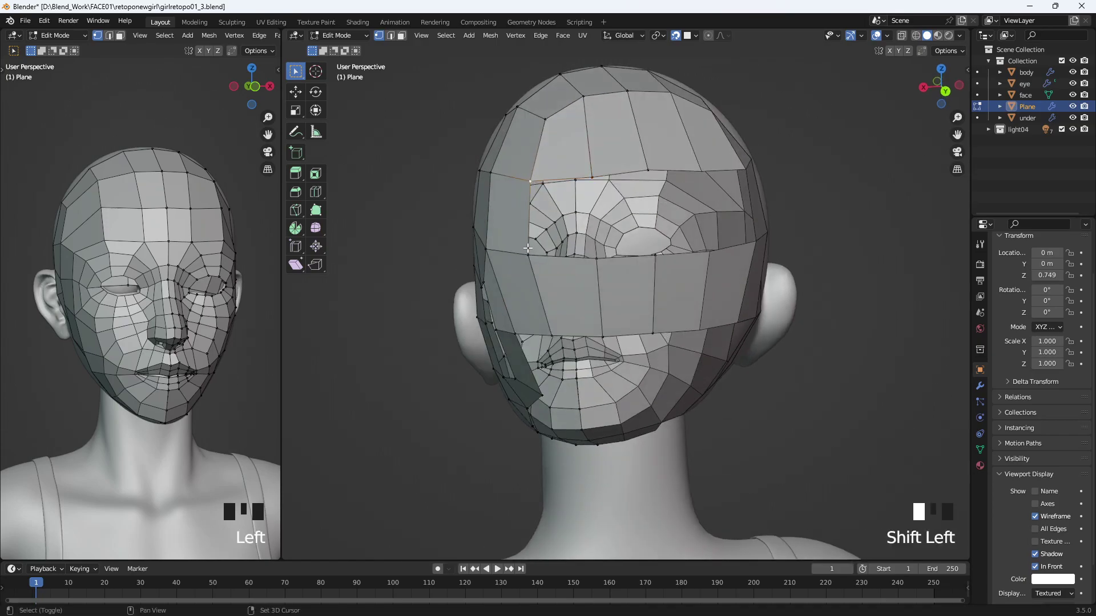
{"action": "left_click", "coordinate": [596, 258], "text": "shift"}
{"action": "left_click", "coordinate": [595, 179]}
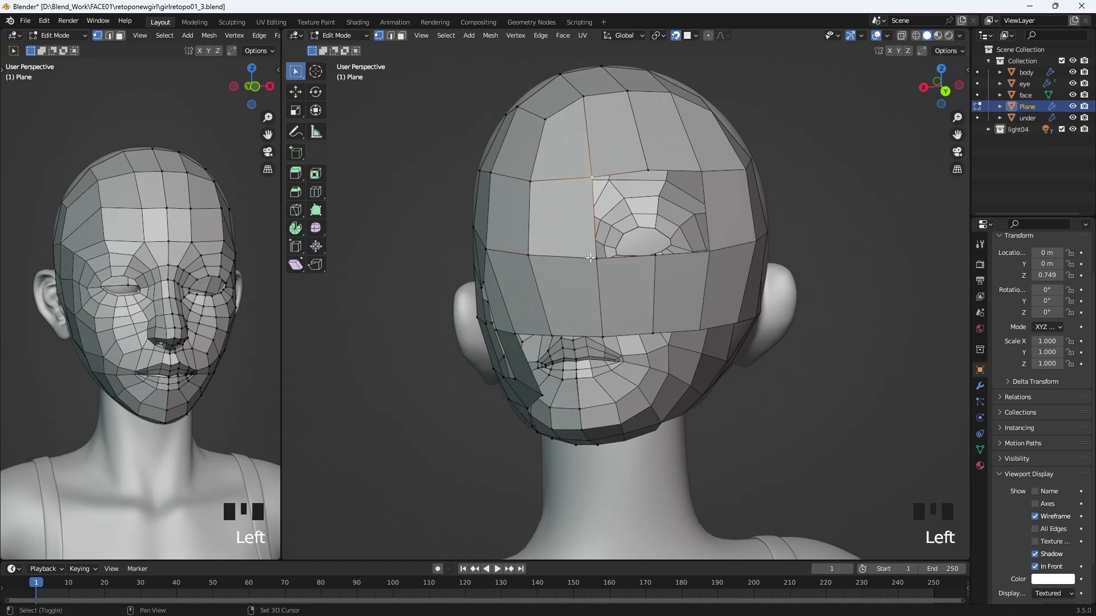
{"action": "key", "text": "f"}
- Fill the next row of faces down the back of the head toward the nape
{"action": "middle_click_drag", "start_coordinate": [637, 291], "coordinate": [660, 226]}
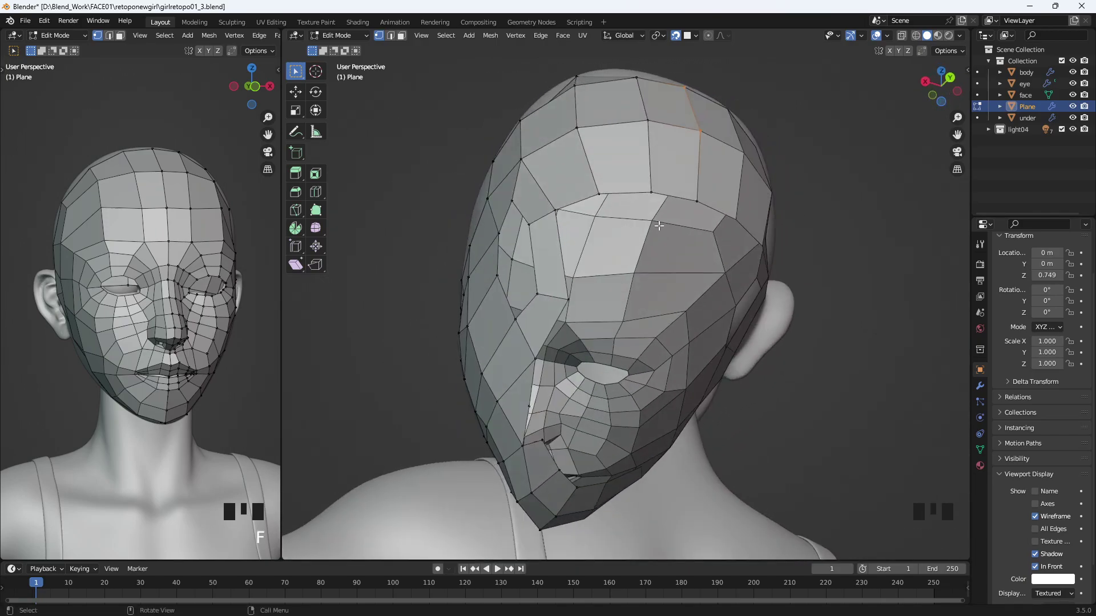
{"action": "key", "text": "f"}
{"action": "left_click", "coordinate": [616, 290]}
{"action": "left_click", "coordinate": [599, 195]}
{"action": "key", "text": "f"}
{"action": "left_click", "coordinate": [591, 199]}
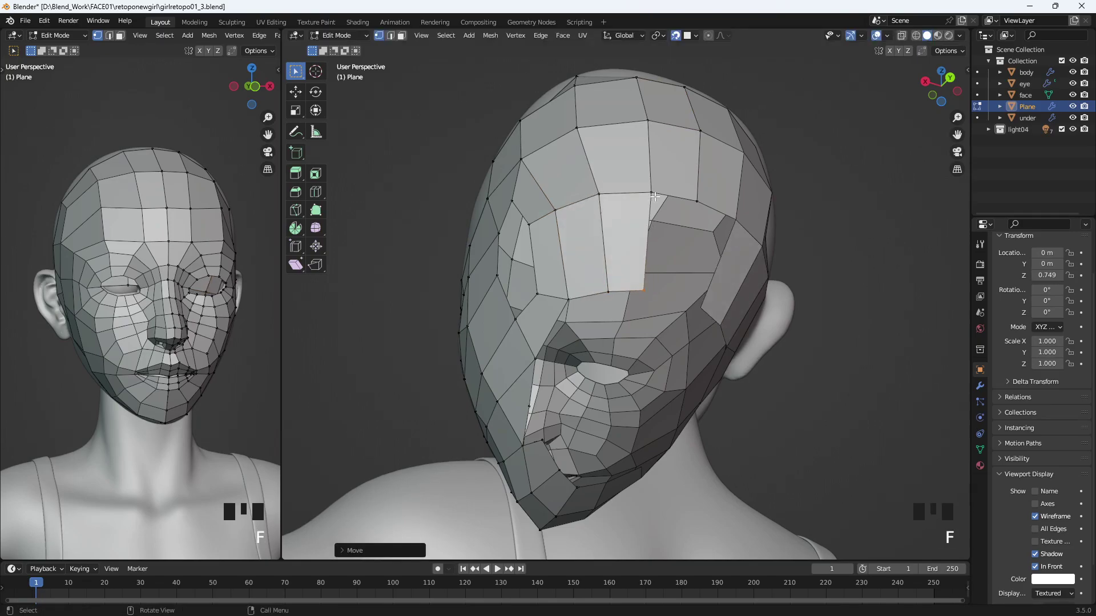
{"action": "left_click", "coordinate": [650, 194]}
{"action": "key", "text": "f"}
{"action": "left_click", "coordinate": [629, 204]}
- Hide the under and body objects to expose the underside of the head
{"action": "middle_click_drag", "start_coordinate": [631, 207], "coordinate": [695, 291]}
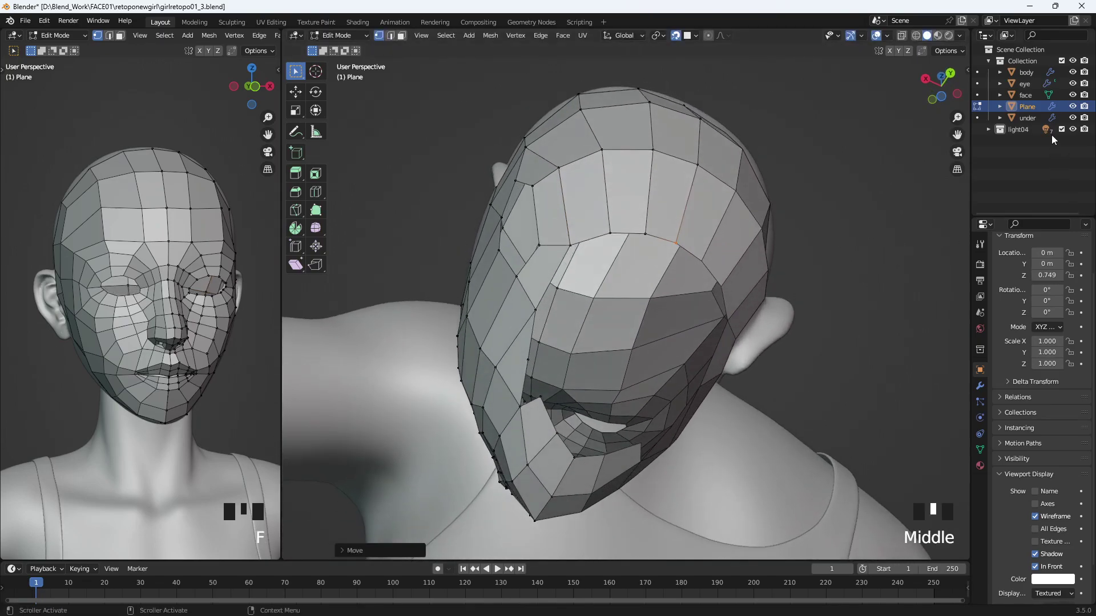
{"action": "left_click", "coordinate": [1073, 118]}
{"action": "left_click", "coordinate": [1073, 72]}
{"action": "middle_click_drag", "start_coordinate": [760, 308], "coordinate": [733, 271]}
{"action": "middle_click_drag", "start_coordinate": [533, 362], "coordinate": [585, 356]}
{"action": "key", "text": "f"}
{"action": "key", "text": "ctrl+z"}
{"action": "key", "text": "ctrl+z"}
{"action": "key", "text": "ctrl+z"}
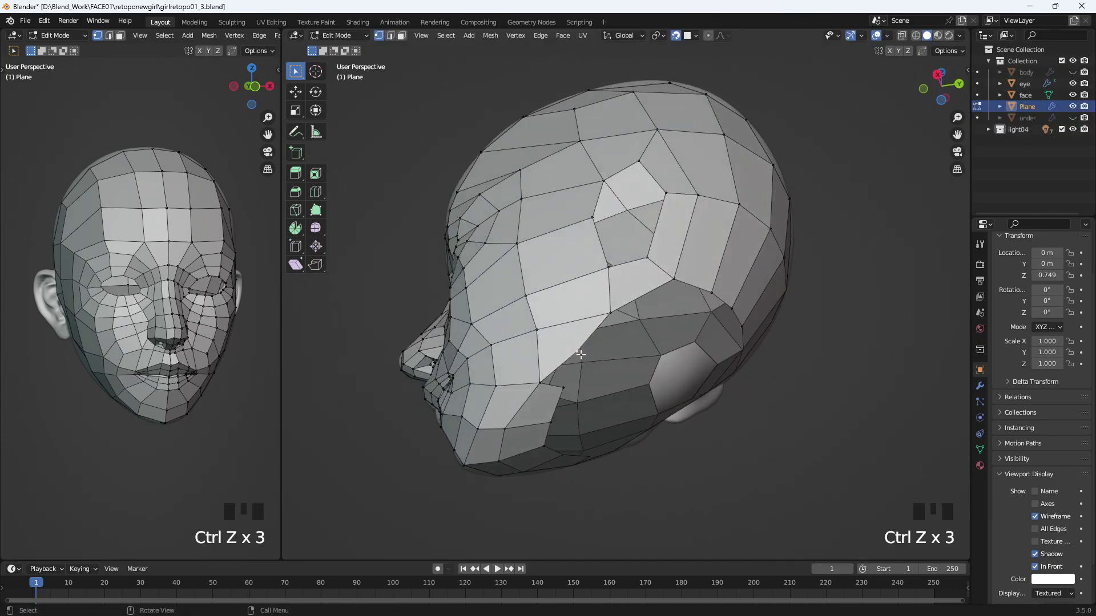
- Move two vertices on the open edge beneath the jaw and fill a face beside them
{"action": "key", "text": "g"}
{"action": "left_click", "coordinate": [619, 345]}
{"action": "left_click", "coordinate": [561, 388]}
{"action": "key", "text": "g"}
{"action": "left_click", "coordinate": [565, 397]}
{"action": "mouse_move", "coordinate": [616, 367]}
{"action": "middle_mouse_down"}
{"action": "mouse_move", "coordinate": [564, 366]}
{"action": "mouse_move", "coordinate": [566, 354]}
{"action": "mouse_move", "coordinate": [612, 351]}
{"action": "middle_mouse_up"}
{"action": "left_click", "coordinate": [586, 373]}
{"action": "key", "text": "f"}
{"action": "left_click", "coordinate": [563, 375]}
- Reposition a vertex on the jaw's underside edge and the centre vertex of the nape edge
{"action": "left_click", "coordinate": [568, 360]}
{"action": "key", "text": "g"}
{"action": "left_click", "coordinate": [611, 236]}
{"action": "key", "text": "g"}
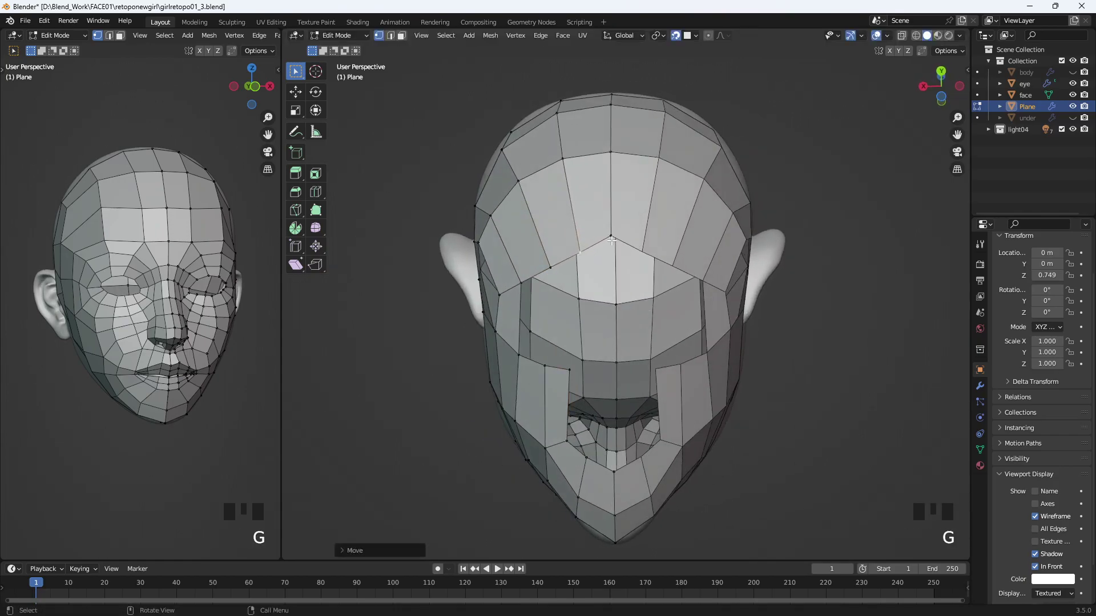
{"action": "left_click", "coordinate": [615, 257]}
{"action": "middle_click_drag", "start_coordinate": [615, 257], "coordinate": [601, 325]}
- Fill the faces joining the nape edge to the strip beneath the jaw
{"action": "left_click", "coordinate": [564, 252]}
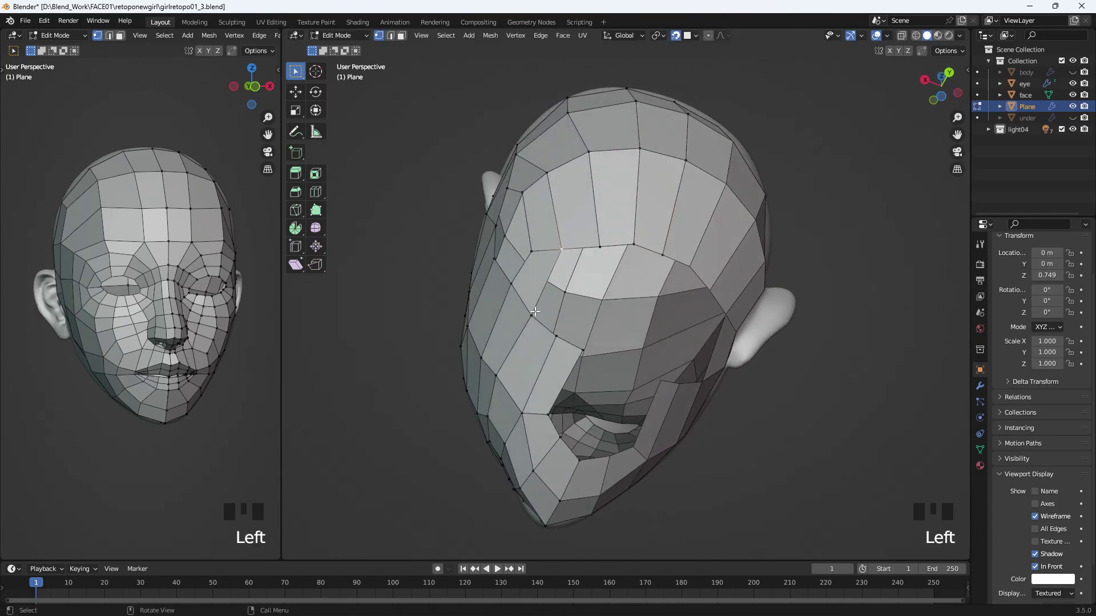
{"action": "left_click", "coordinate": [534, 313]}
{"action": "left_click", "coordinate": [564, 248], "text": "shift"}
{"action": "key", "text": "f"}
{"action": "mouse_move", "coordinate": [645, 337]}
{"action": "middle_mouse_down"}
{"action": "mouse_move", "coordinate": [634, 354]}
{"action": "mouse_move", "coordinate": [590, 368]}
{"action": "mouse_move", "coordinate": [610, 386]}
{"action": "mouse_move", "coordinate": [748, 392]}
{"action": "mouse_move", "coordinate": [617, 390]}
{"action": "mouse_move", "coordinate": [631, 353]}
{"action": "middle_mouse_up"}
{"action": "key", "text": "f"}
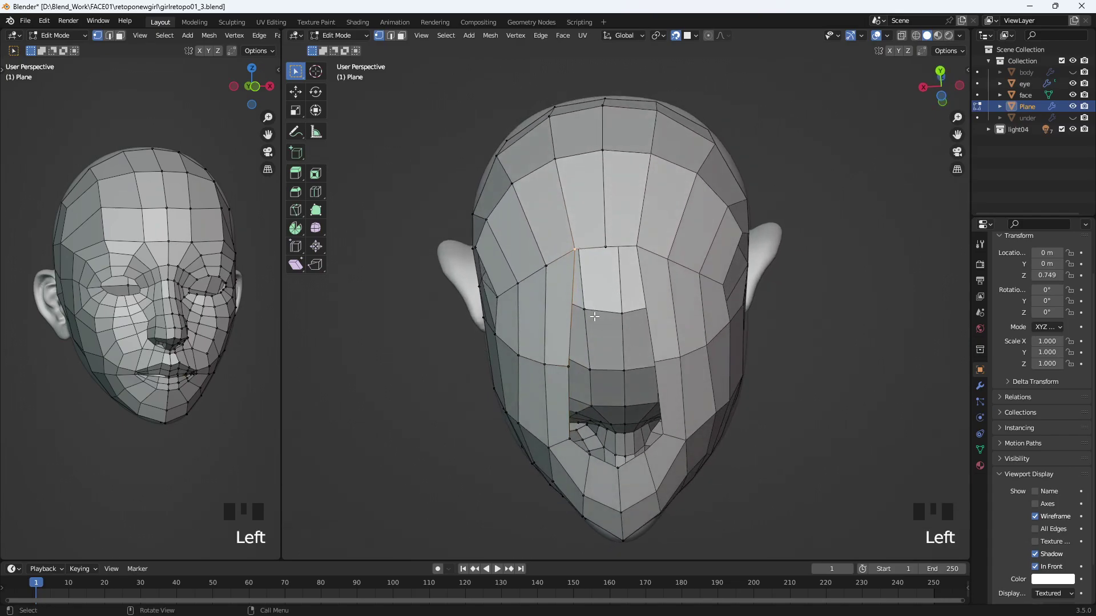
{"action": "key", "text": "f"}
{"action": "middle_click_drag", "start_coordinate": [594, 317], "coordinate": [899, 461]}
- Turn off the retopology mesh's In Front display and return to Object Mode
{"action": "left_click", "coordinate": [1035, 567]}
{"action": "key", "text": "Tab"}
{"action": "left_click", "coordinate": [853, 386]}
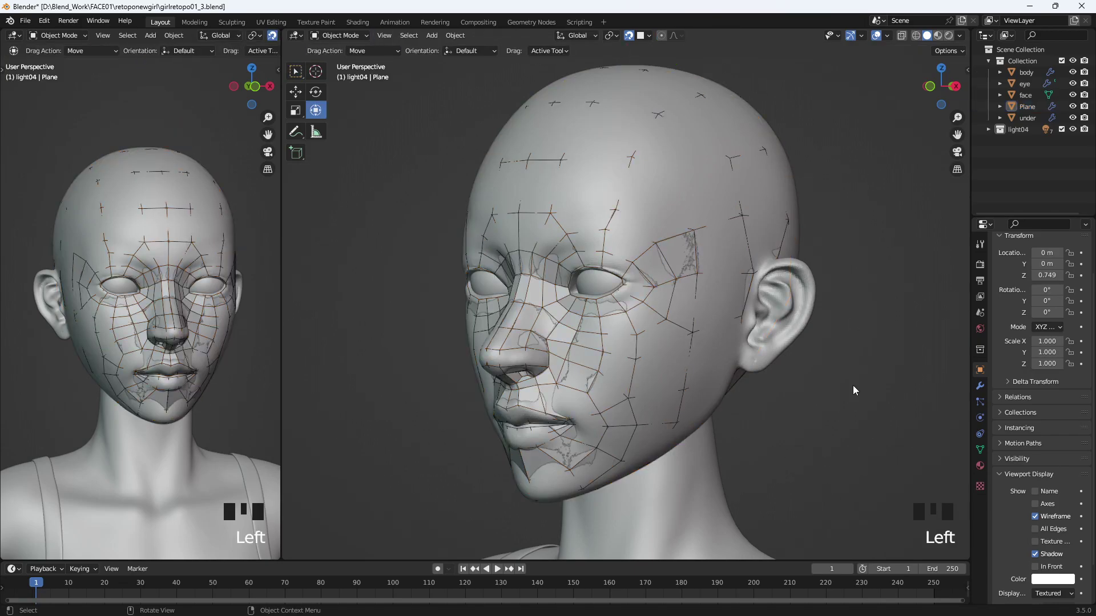
- Add a Subdivision Surface modifier to the retopology mesh
{"action": "left_click", "coordinate": [980, 386]}
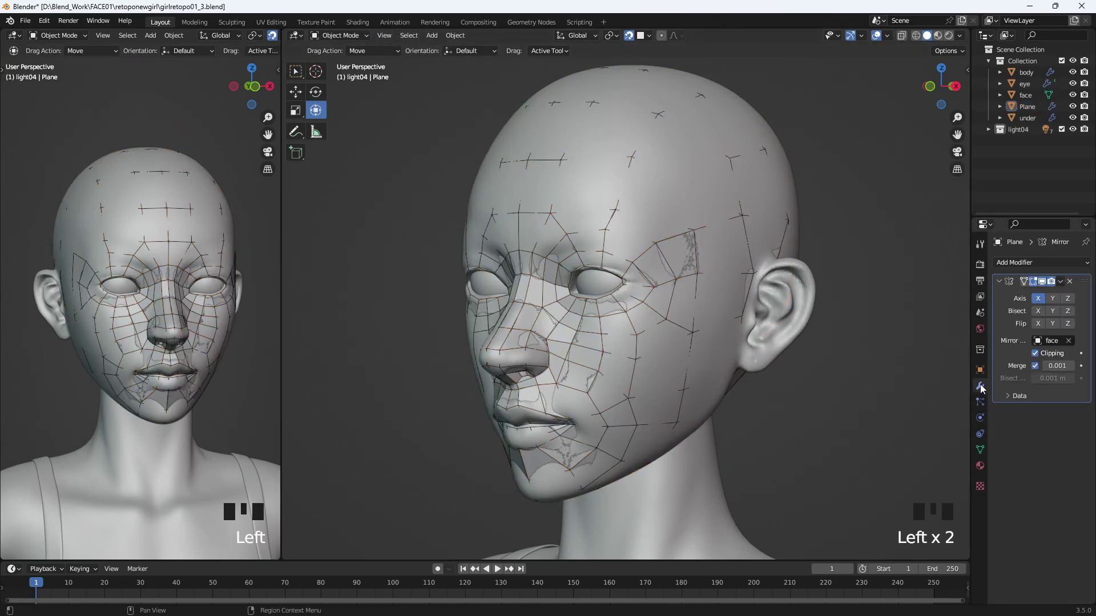
{"action": "left_click", "coordinate": [1038, 263]}
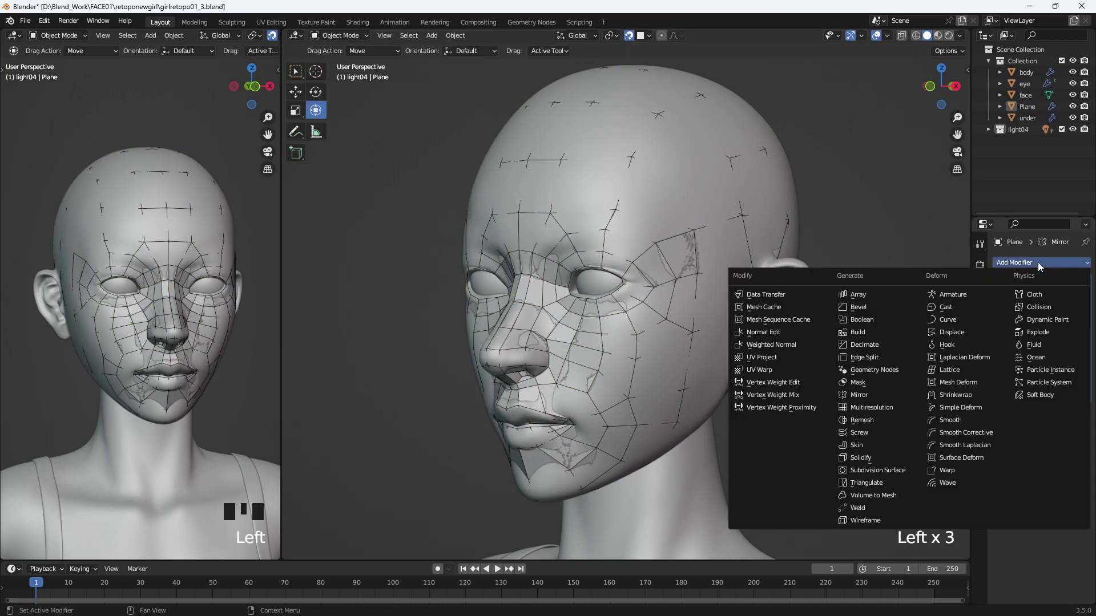
{"action": "left_click", "coordinate": [889, 469]}
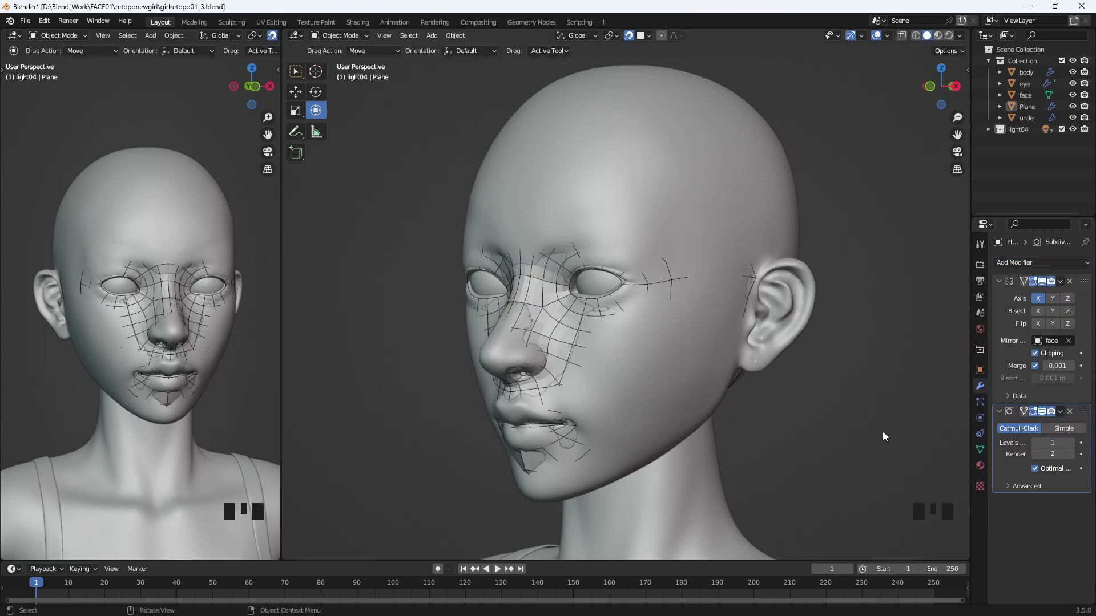
- Apply the Subdivision Surface modifier to the retopology mesh in Object Mode
{"action": "key", "text": "Tab"}
{"action": "left_click", "coordinate": [1060, 411]}
{"action": "left_click", "coordinate": [1009, 424]}
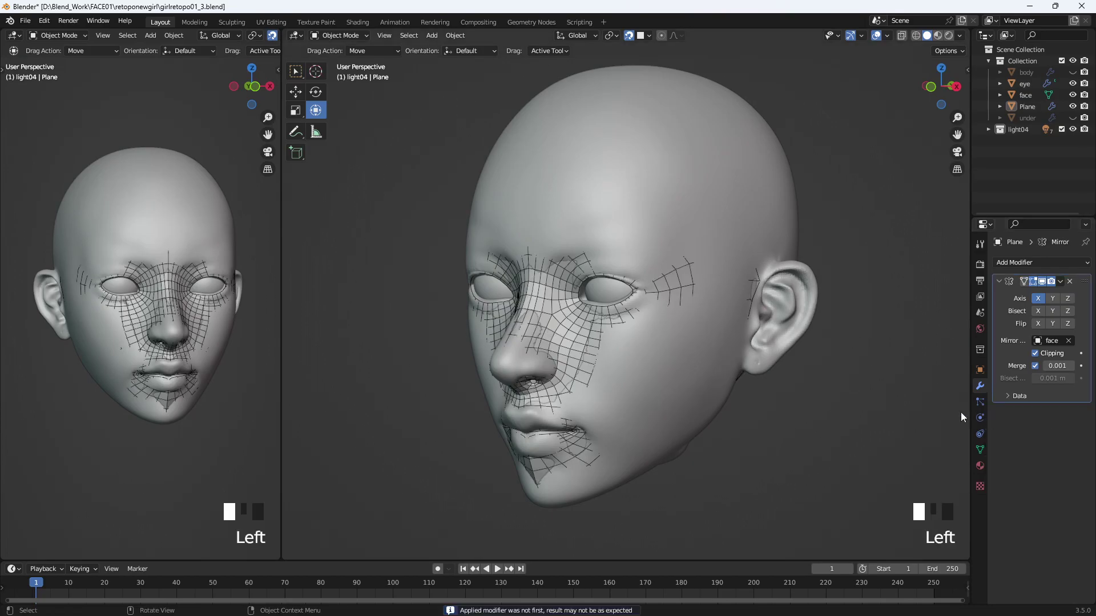
- Undo the last four changes
{"action": "key", "text": "ctrl+z"}
{"action": "key", "text": "ctrl+z"}
{"action": "key", "text": "ctrl+z"}
{"action": "key", "text": "ctrl+z"}
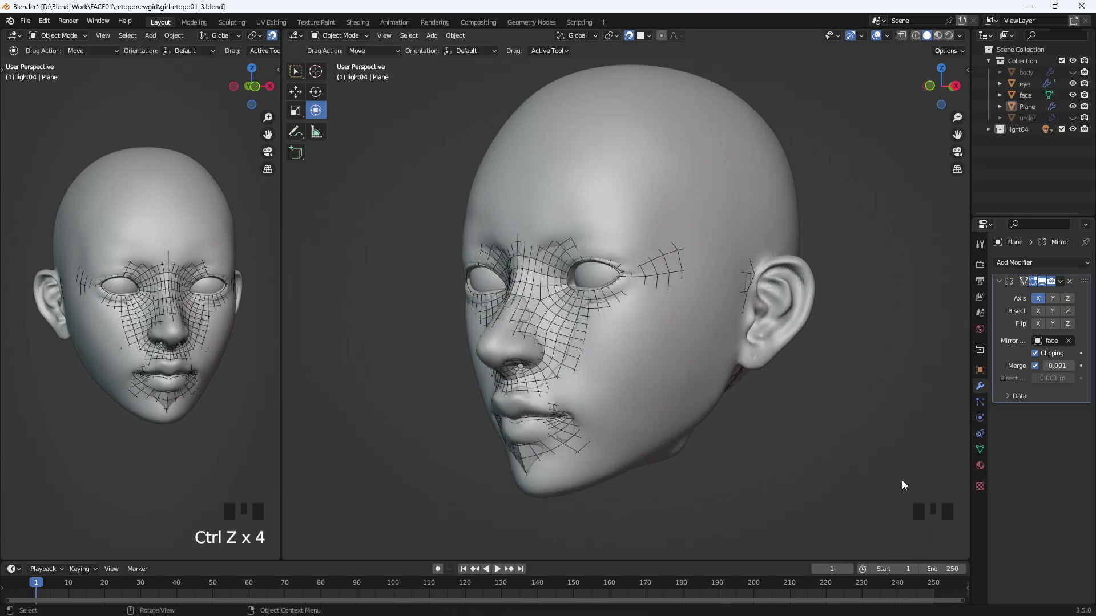
- Add a Shrinkwrap modifier to the retopology mesh with the sculpted face as its target
{"action": "left_click", "coordinate": [1052, 262]}
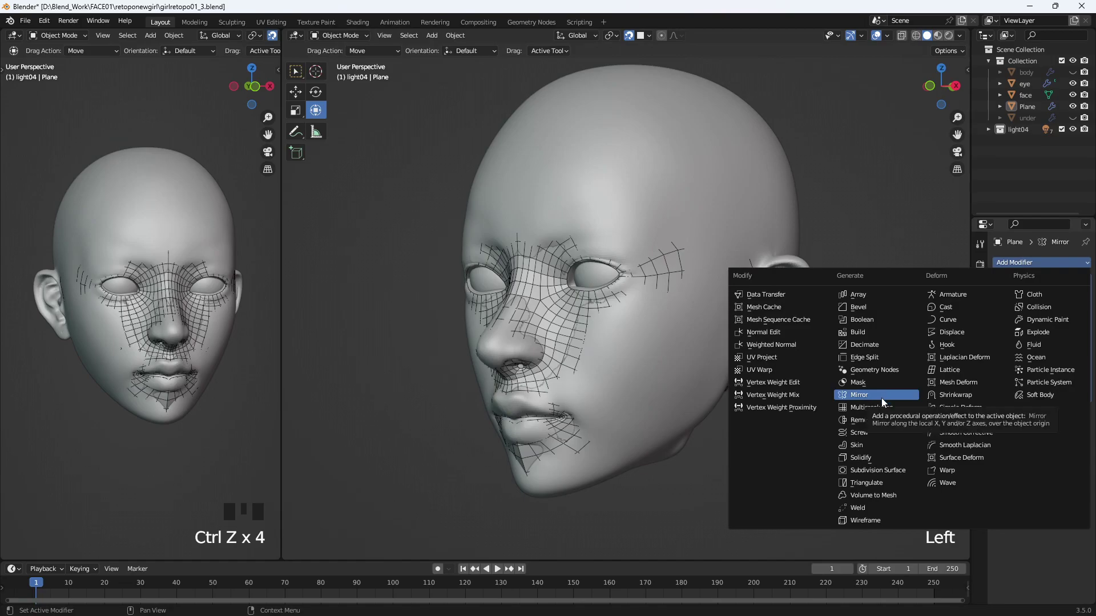
{"action": "left_click", "coordinate": [953, 398]}
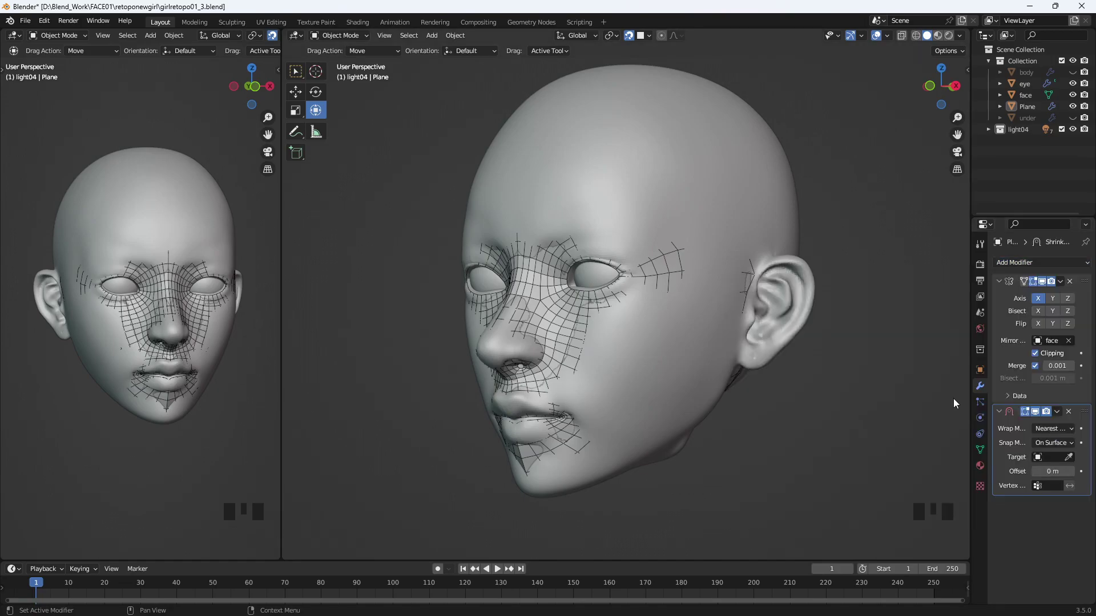
{"action": "left_click", "coordinate": [1069, 458]}
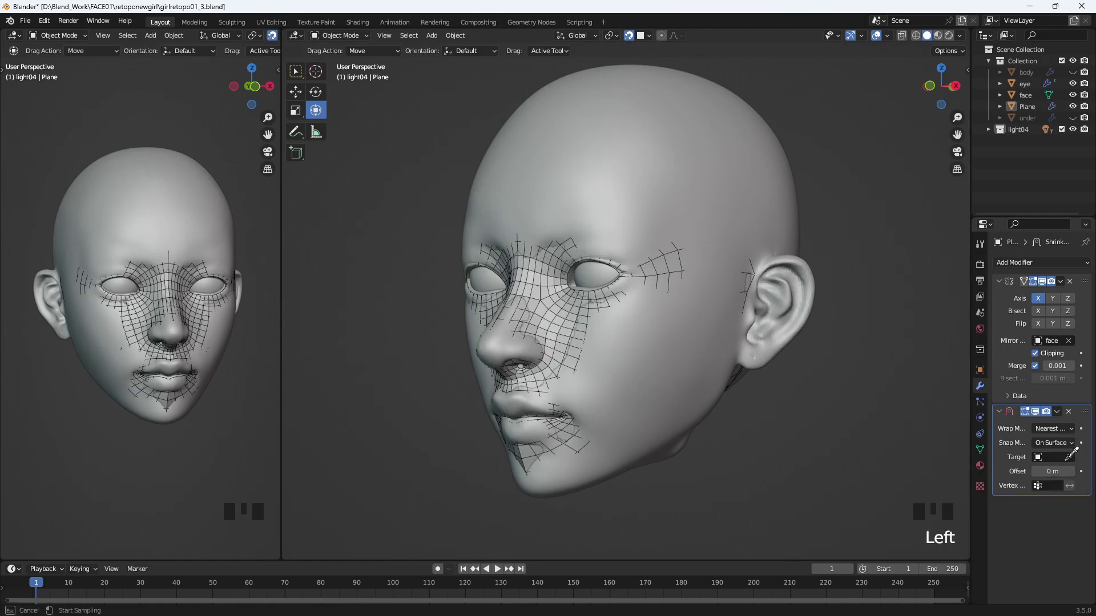
{"action": "left_click", "coordinate": [769, 143]}
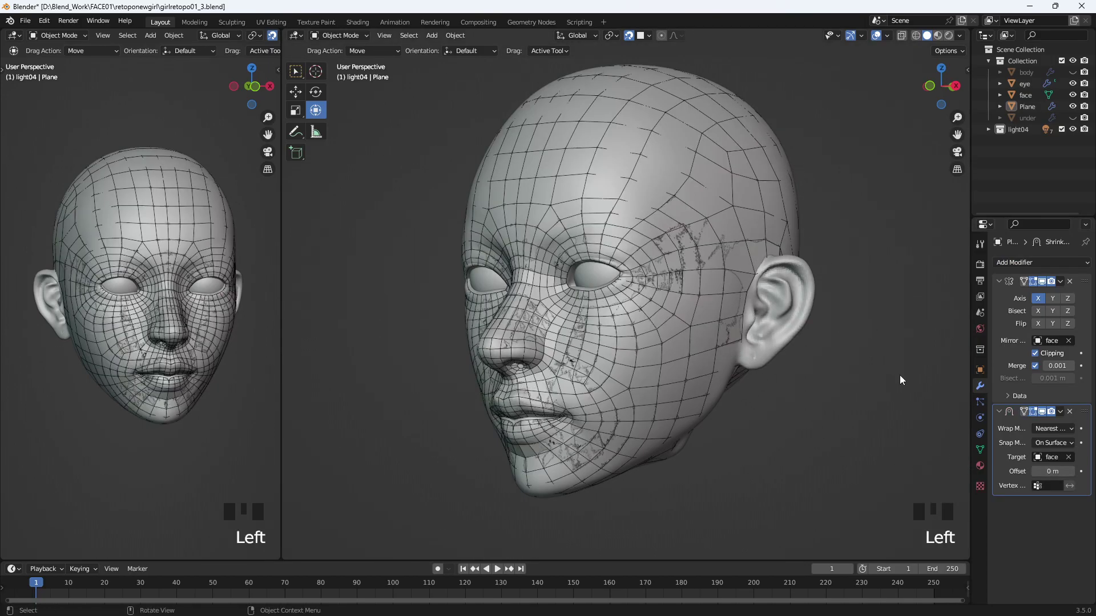
- Inspect the shrinkwrapped mesh around the eyes, nose and mouth in Edit Mode
{"action": "mouse_move", "coordinate": [917, 407]}
{"action": "middle_mouse_down"}
{"action": "mouse_move", "coordinate": [767, 412]}
{"action": "mouse_move", "coordinate": [770, 353]}
{"action": "mouse_move", "coordinate": [937, 402]}
{"action": "mouse_move", "coordinate": [898, 430]}
{"action": "mouse_move", "coordinate": [908, 406]}
{"action": "middle_mouse_up"}
{"action": "left_click", "coordinate": [908, 406]}
{"action": "key", "text": "Tab"}
{"action": "scroll", "coordinate": [794, 410], "scroll_direction": "up", "scroll_amount": 3}
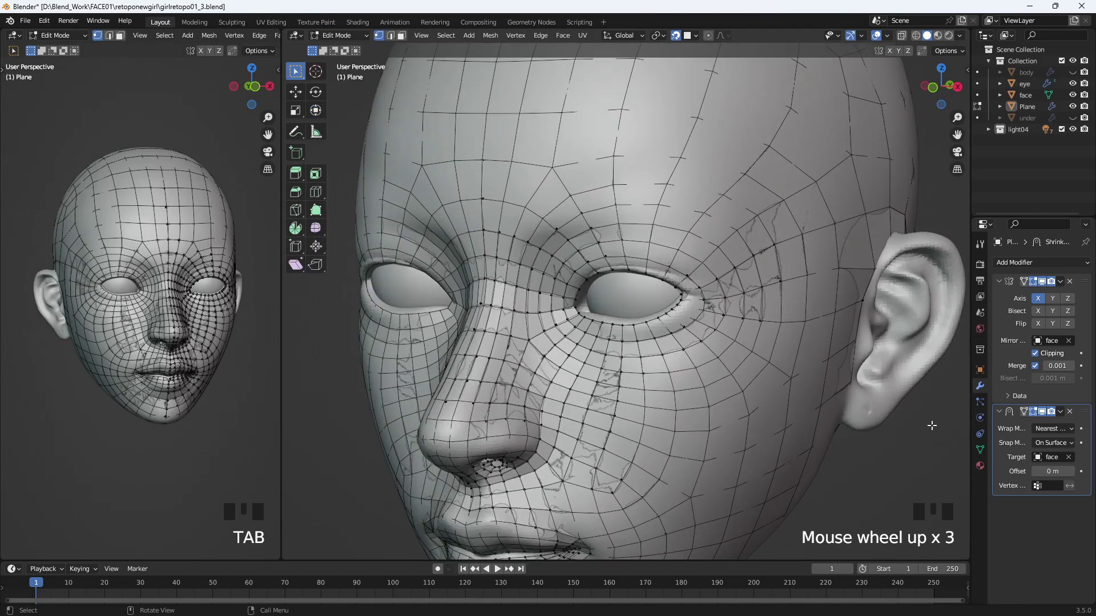
{"action": "middle_click_drag", "start_coordinate": [887, 480], "coordinate": [889, 457]}
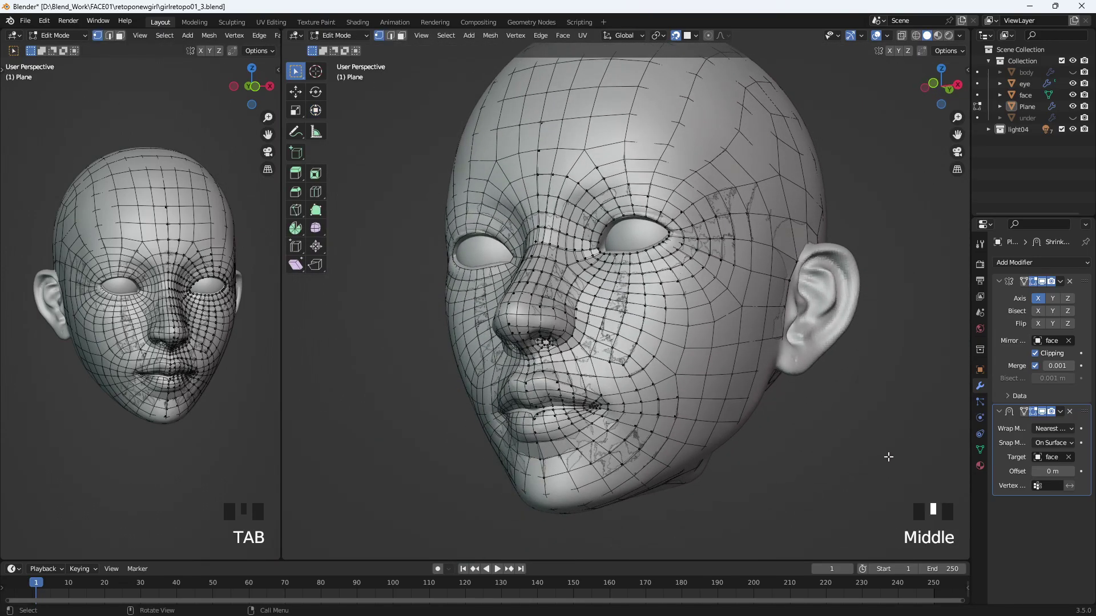
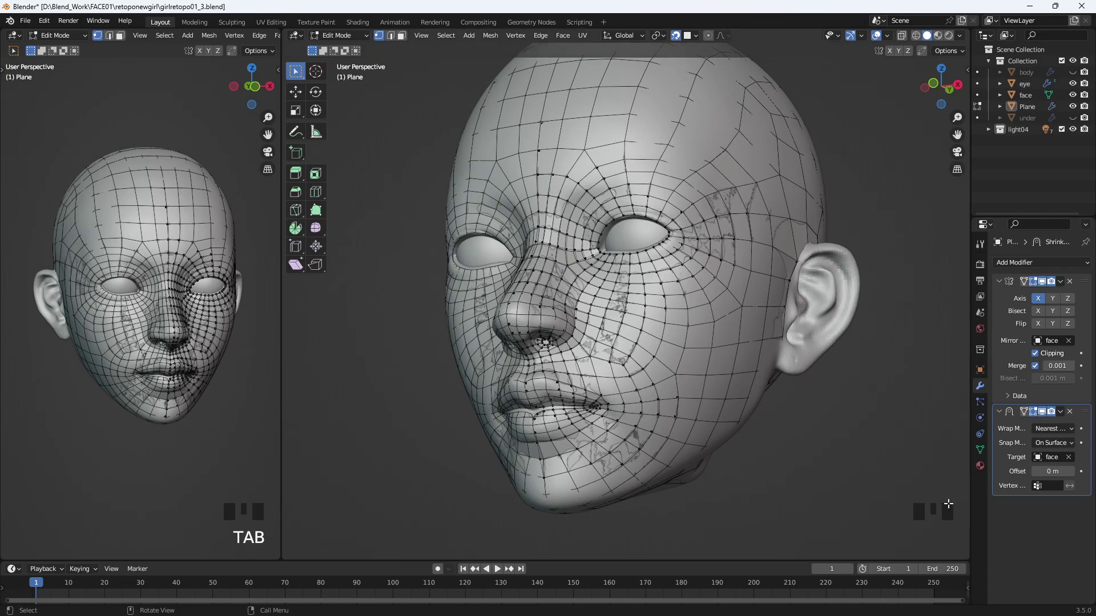
{"action": "middle_click_drag", "start_coordinate": [793, 475], "coordinate": [723, 476]}
{"action": "scroll", "coordinate": [723, 476], "scroll_direction": "up", "scroll_amount": 2}
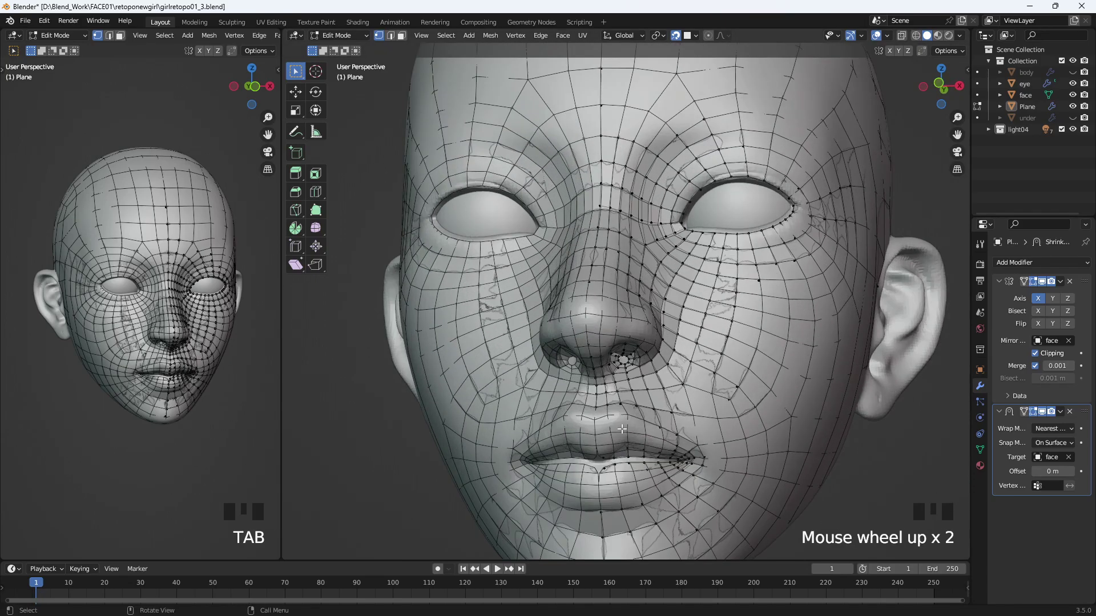
{"action": "key", "text": "Tab"}
{"action": "key", "text": "Tab"}
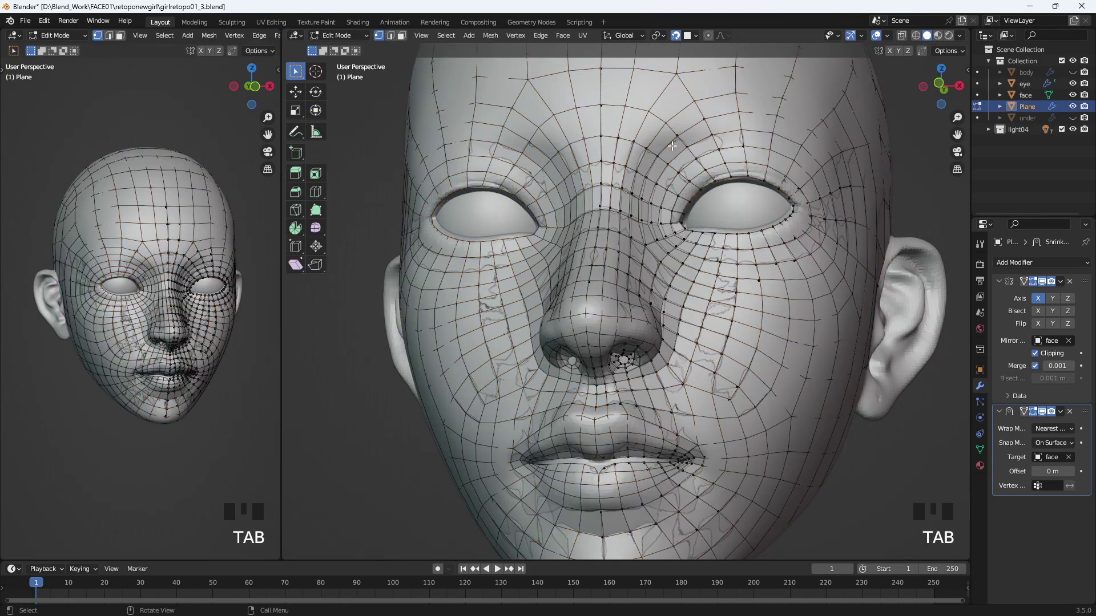
{"action": "scroll", "coordinate": [656, 404], "scroll_direction": "up", "scroll_amount": 2}
{"action": "middle_click_drag", "start_coordinate": [675, 464], "coordinate": [689, 352], "text": "shift"}
- Move the vertex beside the middle of the lower lip onto the mirror centre line
{"action": "left_click", "coordinate": [981, 370]}
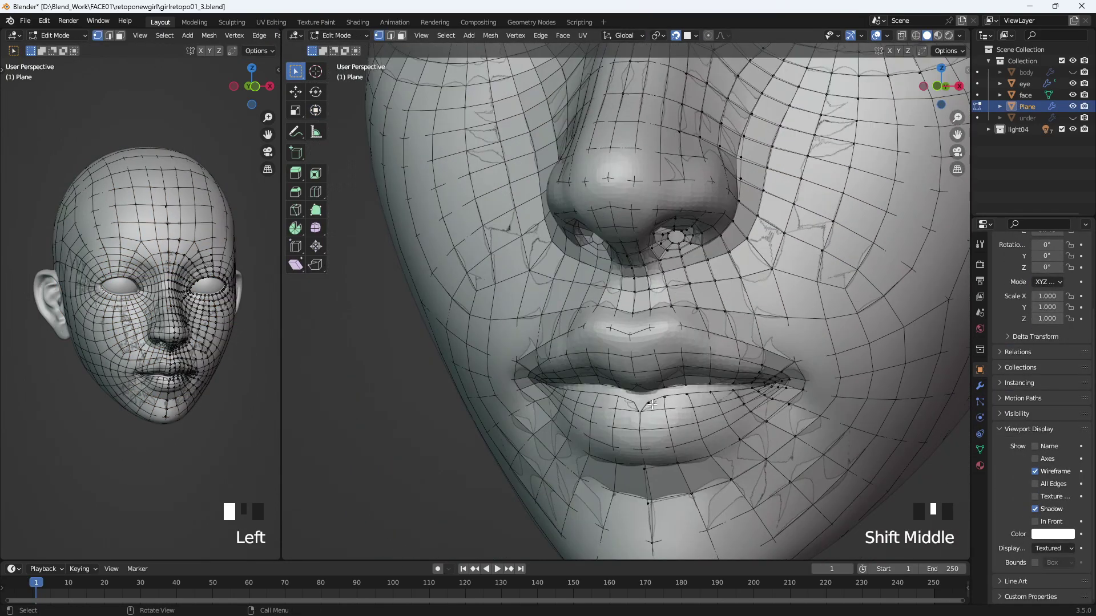
{"action": "left_click", "coordinate": [653, 405]}
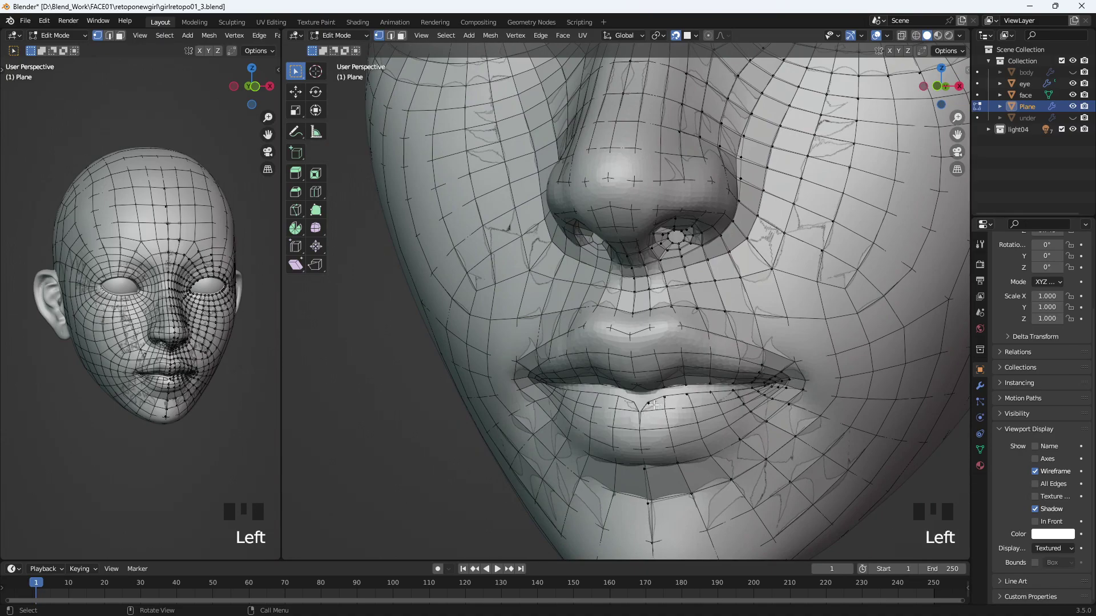
{"action": "key", "text": "g"}
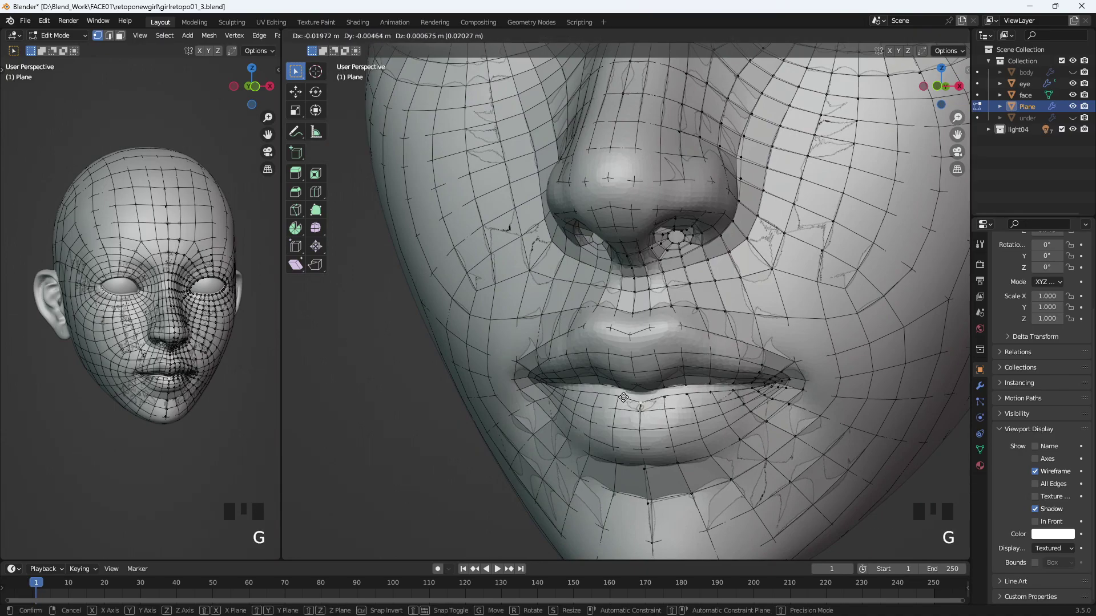
{"action": "left_click", "coordinate": [623, 410]}
- Move the vertices below the lower lip and beneath the nose to the mirror centre line
{"action": "middle_click_drag", "start_coordinate": [668, 438], "coordinate": [676, 398]}
{"action": "left_click", "coordinate": [677, 384]}
{"action": "key", "text": "g"}
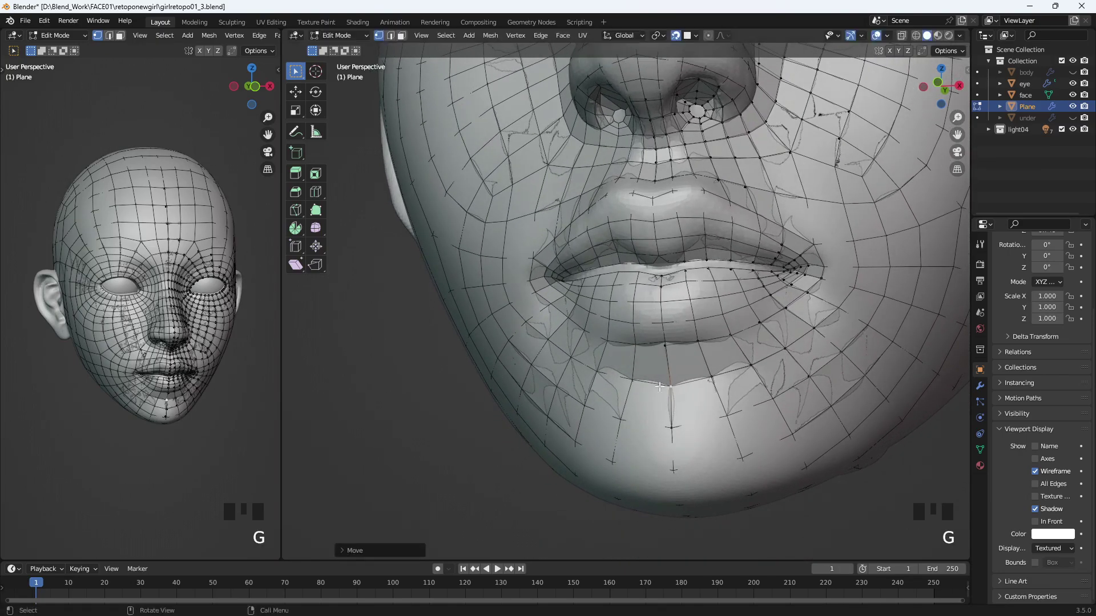
{"action": "left_click", "coordinate": [663, 430]}
{"action": "middle_click_drag", "start_coordinate": [663, 430], "coordinate": [618, 366]}
{"action": "left_click", "coordinate": [617, 365]}
{"action": "key", "text": "g"}
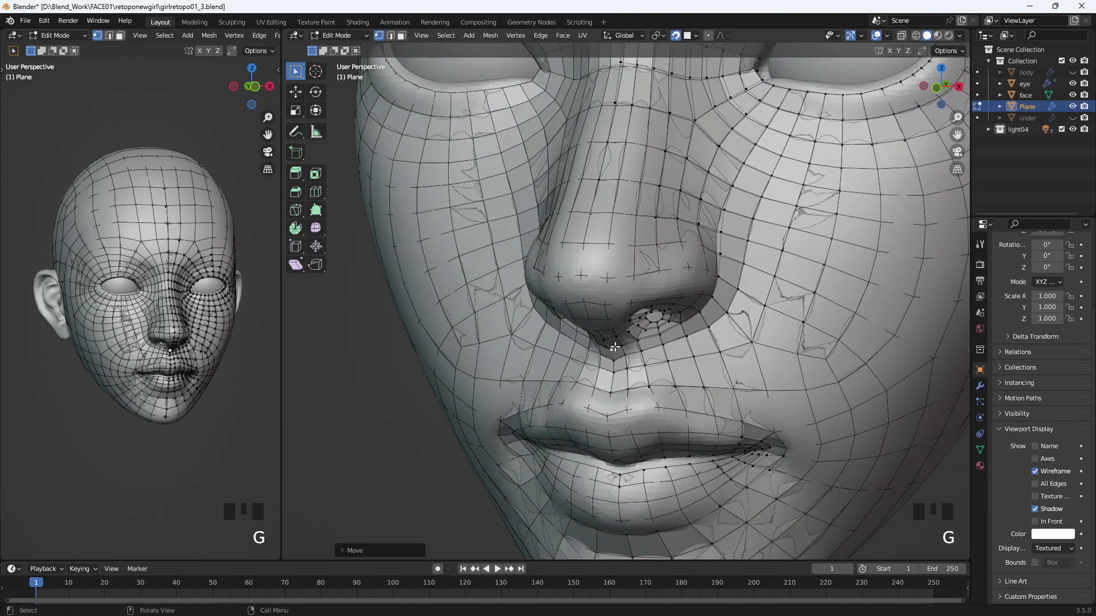
- Move two vertices on the lower back of the head to the mirror centre line
{"action": "middle_click_drag", "start_coordinate": [611, 325], "coordinate": [605, 194]}
{"action": "left_click", "coordinate": [780, 177]}
{"action": "middle_click_drag", "start_coordinate": [783, 189], "coordinate": [730, 149]}
{"action": "middle_click_drag", "start_coordinate": [760, 199], "coordinate": [723, 162]}
{"action": "left_click", "coordinate": [573, 329]}
{"action": "key", "text": "g"}
{"action": "left_click", "coordinate": [588, 326]}
{"action": "left_click", "coordinate": [589, 240]}
{"action": "key", "text": "g"}
{"action": "left_click", "coordinate": [599, 231]}
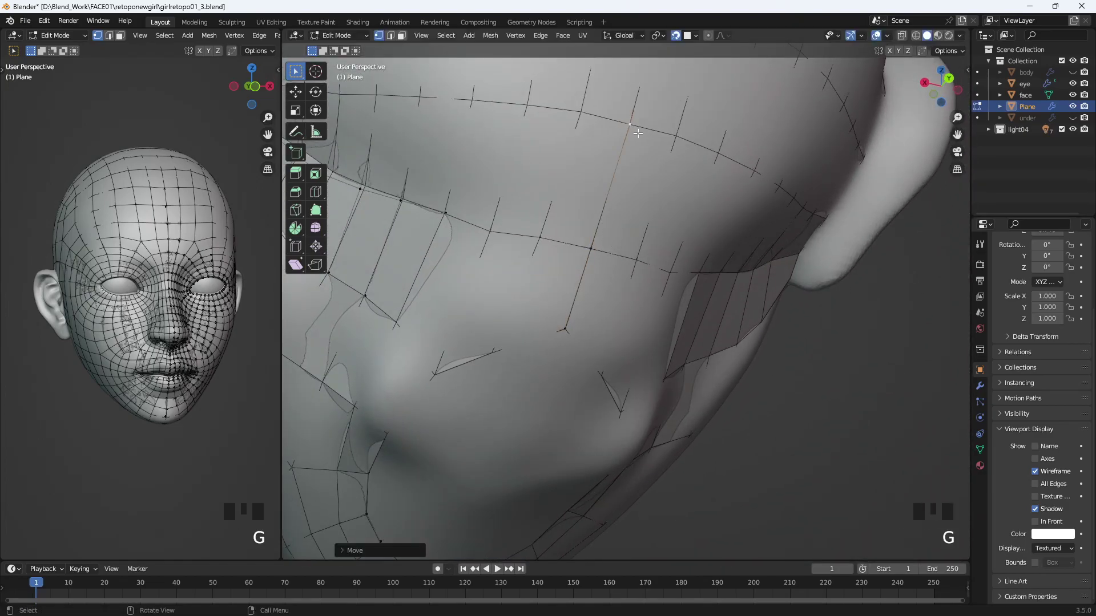
{"action": "middle_click_drag", "start_coordinate": [562, 343], "coordinate": [675, 322]}
{"action": "scroll", "coordinate": [696, 240], "scroll_direction": "up", "scroll_amount": 2}
{"action": "scroll", "coordinate": [675, 322], "scroll_direction": "down", "scroll_amount": 3}
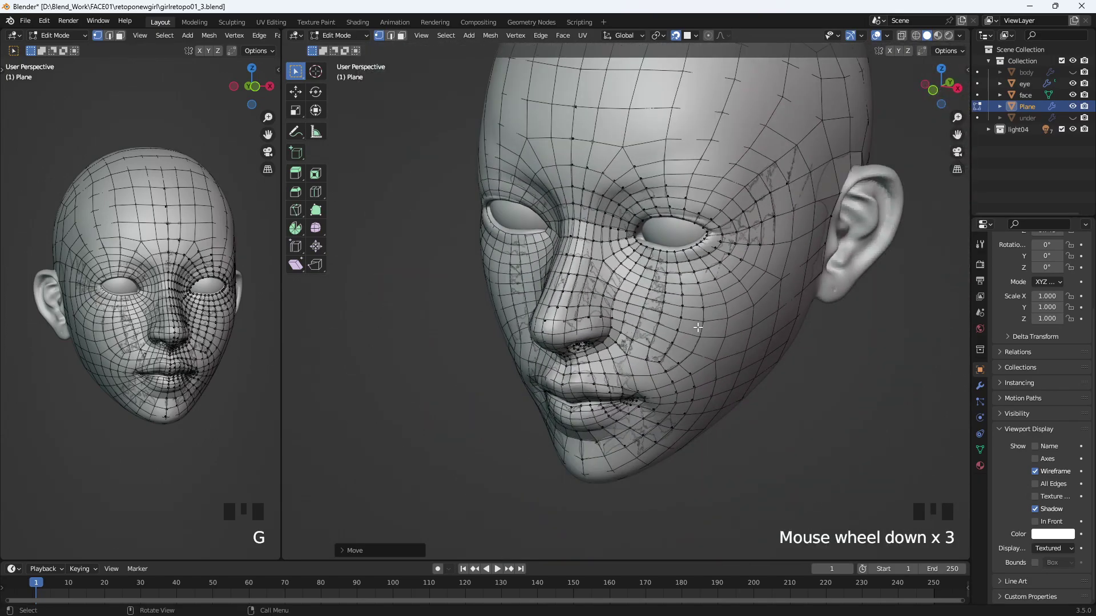
- Select a vertex at the inner corner of the eye opening and hide the eye object
{"action": "scroll", "coordinate": [675, 322], "scroll_direction": "up", "scroll_amount": 2}
{"action": "left_click", "coordinate": [685, 215], "text": "alt"}
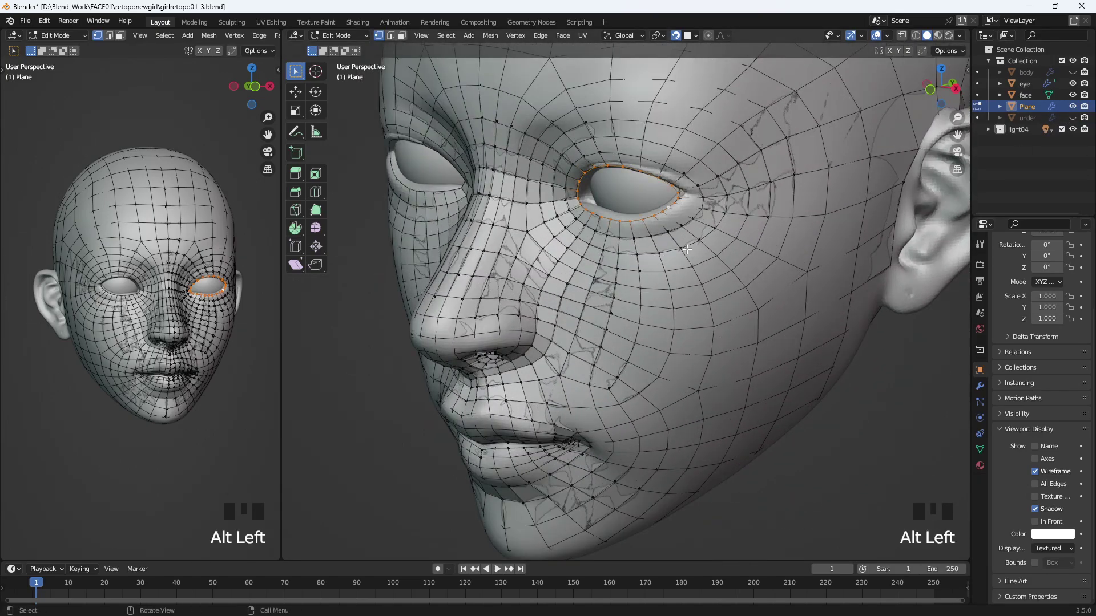
{"action": "middle_click_drag", "start_coordinate": [684, 216], "coordinate": [526, 247], "text": "shift"}
{"action": "scroll", "coordinate": [526, 246], "scroll_direction": "up", "scroll_amount": 5}
{"action": "left_click", "coordinate": [526, 246]}
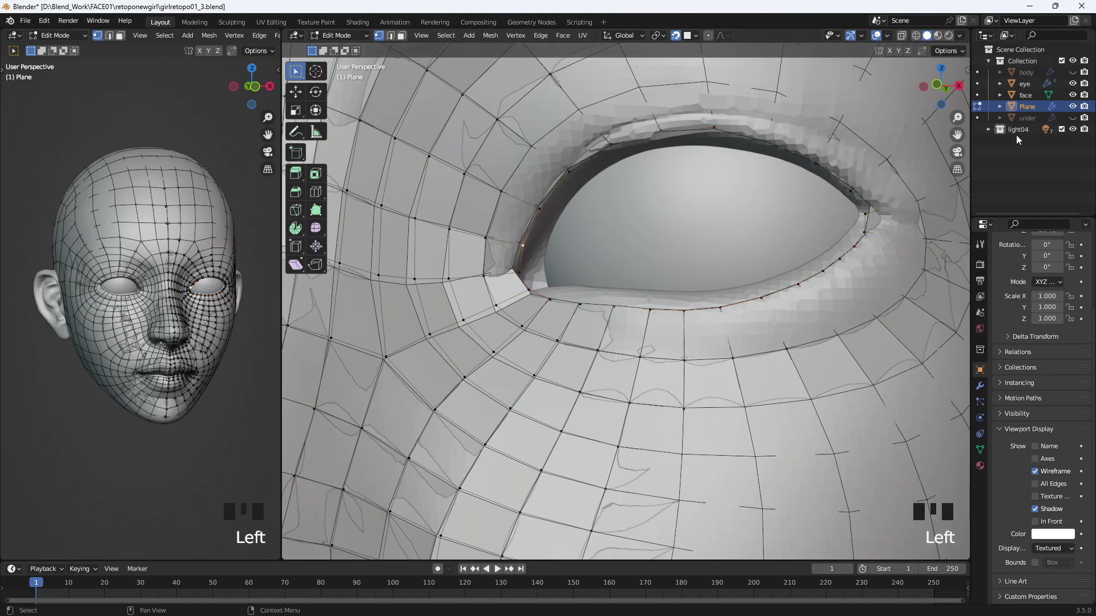
{"action": "left_click", "coordinate": [1073, 84]}
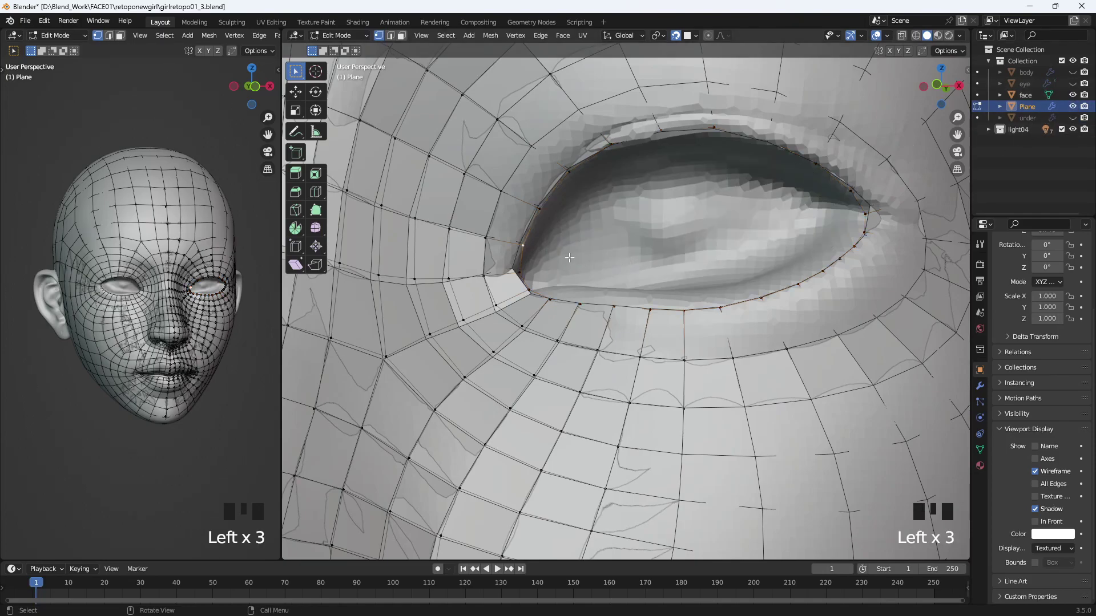
- Extrude a chain of vertices from the inner eye corner along the inside of the upper eyelid
{"action": "middle_click_drag", "start_coordinate": [596, 283], "coordinate": [444, 235]}
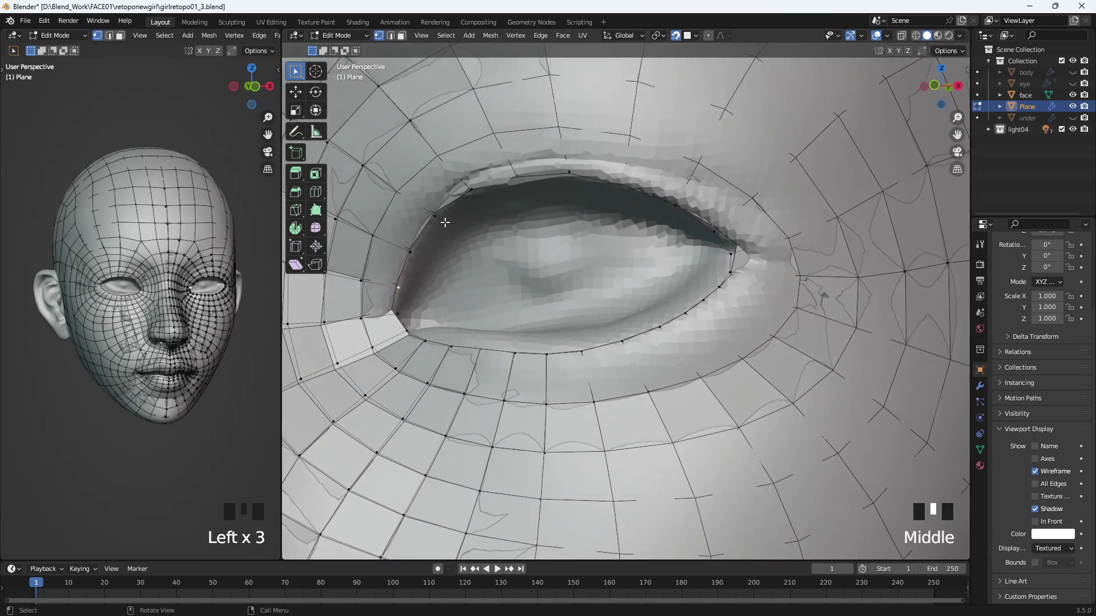
{"action": "key", "text": "e"}
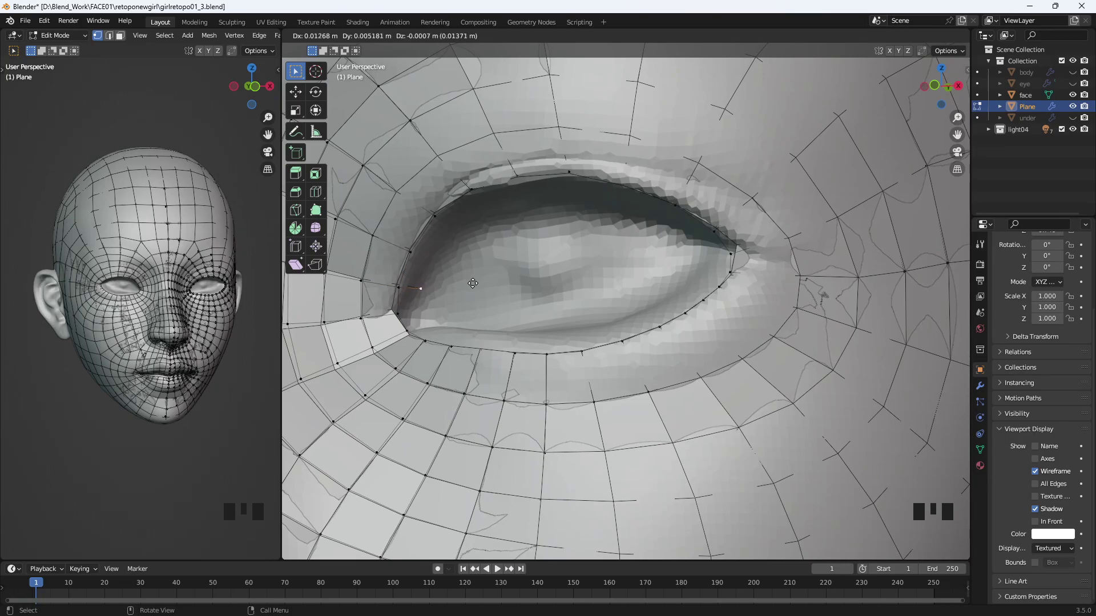
{"action": "left_click", "coordinate": [472, 285]}
{"action": "key", "text": "e"}
{"action": "left_click", "coordinate": [460, 241]}
{"action": "key", "text": "e"}
{"action": "left_click", "coordinate": [489, 201]}
{"action": "key", "text": "e"}
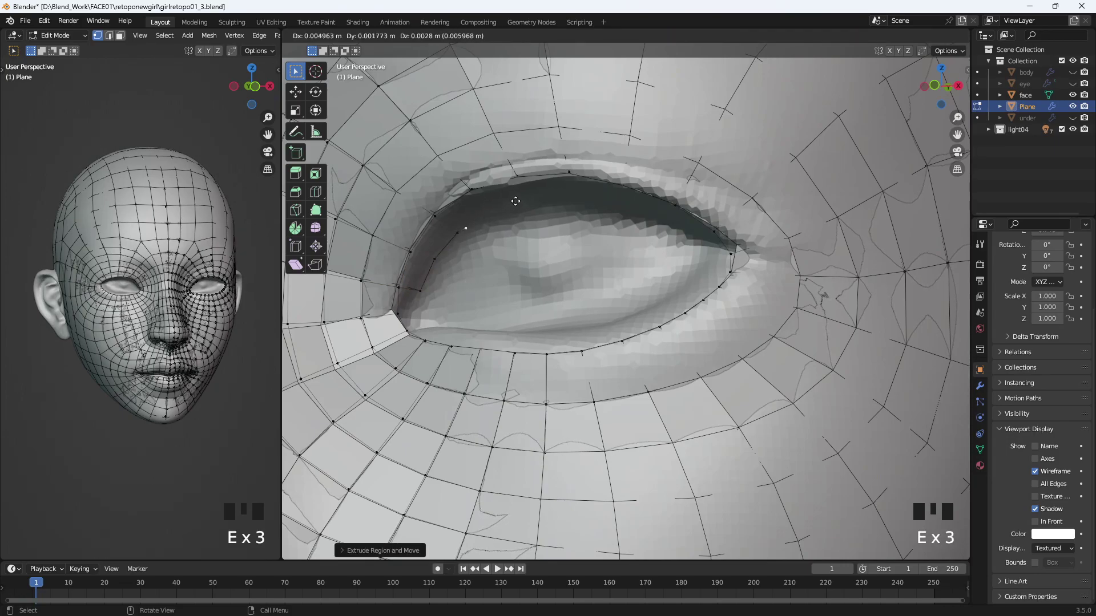
{"action": "left_click", "coordinate": [537, 193]}
{"action": "key", "text": "e"}
{"action": "left_click", "coordinate": [600, 174]}
{"action": "key", "text": "e"}
{"action": "left_click", "coordinate": [636, 169]}
{"action": "key", "text": "e"}
{"action": "left_click", "coordinate": [712, 230]}
- Continue extruding the vertex chain around the outer eye corner and onto the start of the lower eyelid's inside
{"action": "middle_click_drag", "start_coordinate": [712, 231], "coordinate": [778, 232]}
{"action": "key", "text": "e"}
{"action": "left_click", "coordinate": [787, 235]}
{"action": "key", "text": "e"}
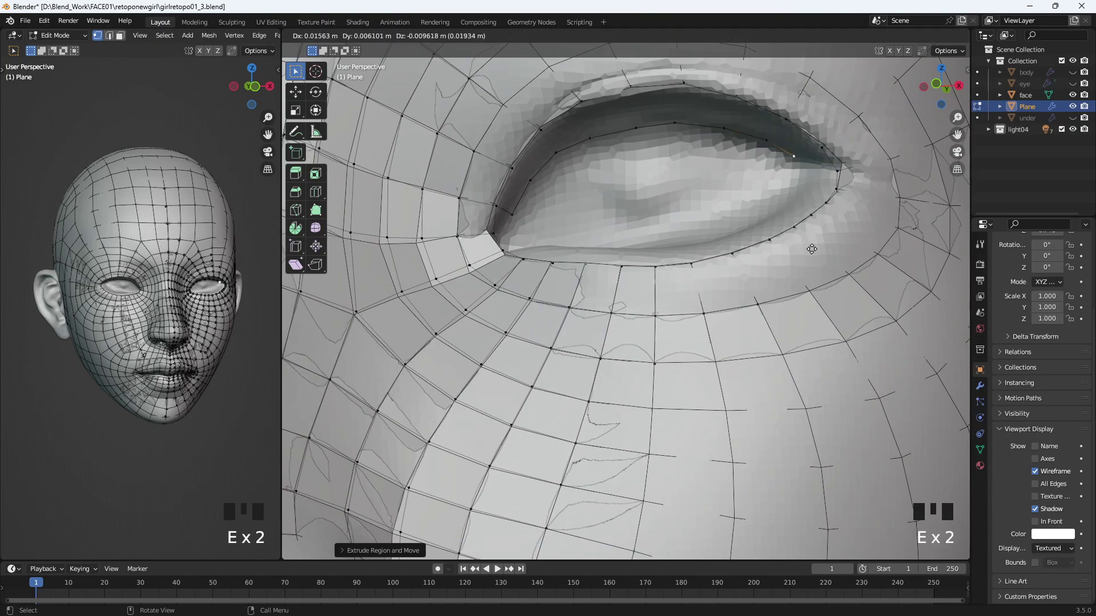
{"action": "left_click", "coordinate": [819, 255]}
{"action": "key", "text": "e"}
{"action": "left_click", "coordinate": [828, 273]}
{"action": "key", "text": "e"}
{"action": "left_click", "coordinate": [826, 285]}
{"action": "key", "text": "e"}
{"action": "left_click", "coordinate": [811, 297]}
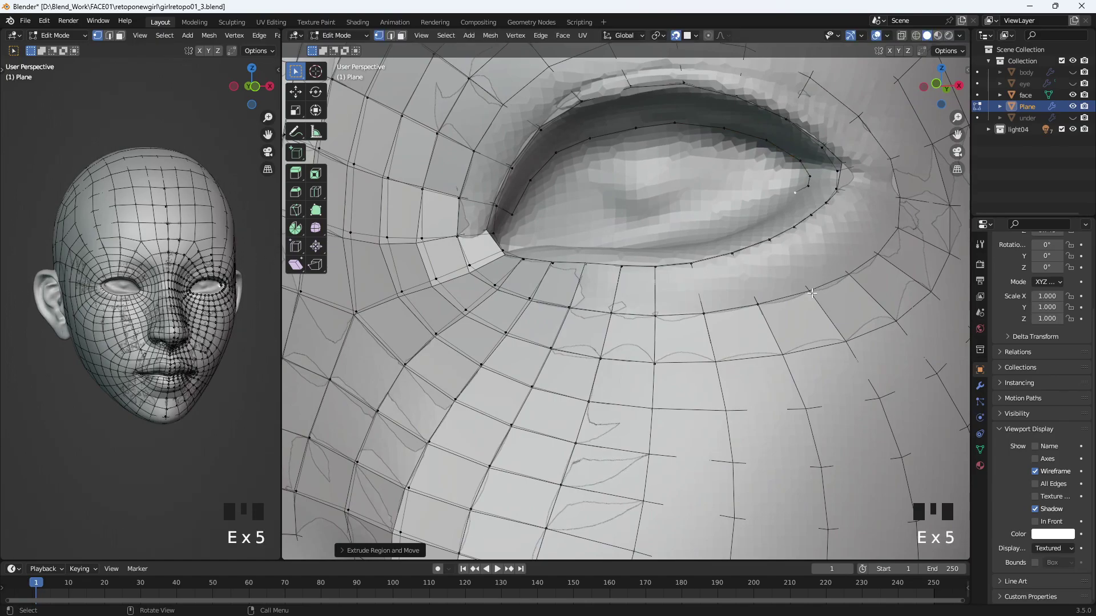
{"action": "key", "text": "e"}
{"action": "left_click", "coordinate": [780, 316]}
- Fill a strip of quads between the eye opening's edge and the extruded chain, from the inner corner along the upper lid and around the outer corner
{"action": "left_click", "coordinate": [625, 241]}
{"action": "left_click", "coordinate": [498, 208]}
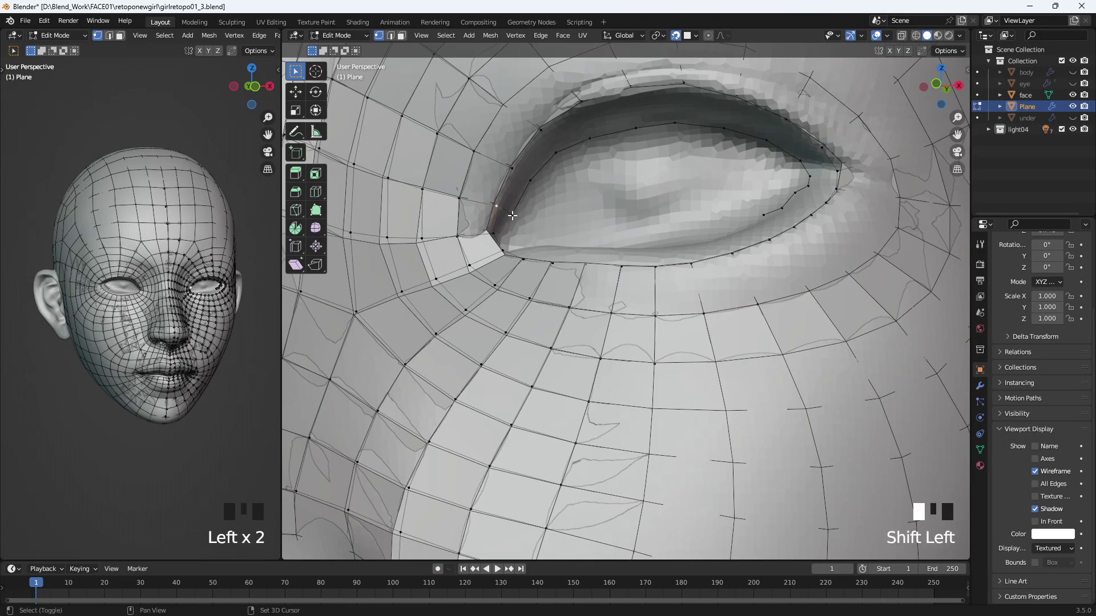
{"action": "left_click", "coordinate": [512, 216], "text": "shift"}
{"action": "middle_click_drag", "start_coordinate": [552, 244], "coordinate": [547, 248]}
{"action": "key", "text": "f"}
{"action": "key", "text": "ctrl+z"}
{"action": "left_click", "coordinate": [451, 184], "text": "shift"}
{"action": "left_click", "coordinate": [473, 194], "text": "shift"}
{"action": "key", "text": "f"}
{"action": "left_click", "coordinate": [454, 187], "text": "shift"}
{"action": "key", "text": "f"}
{"action": "key", "text": "f"}
{"action": "key", "text": "f"}
{"action": "key", "text": "f"}
{"action": "key", "text": "f"}
{"action": "key", "text": "f"}
{"action": "key", "text": "f"}
{"action": "key", "text": "f"}
{"action": "key", "text": "f"}
{"action": "key", "text": "f"}
{"action": "key", "text": "f"}
{"action": "key", "text": "f"}
{"action": "key", "text": "f"}
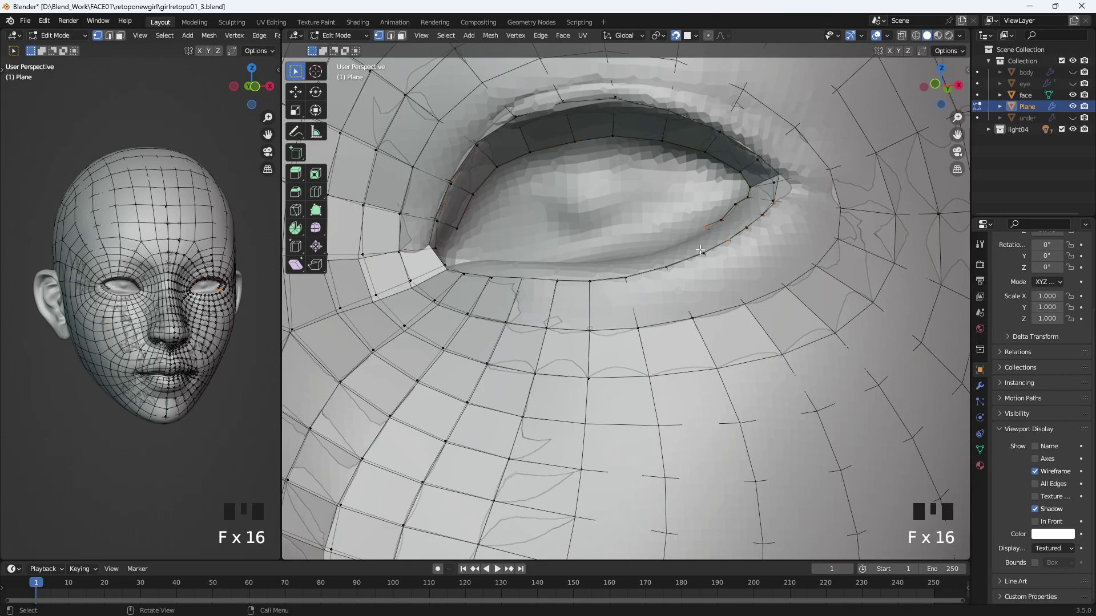
- Reposition the end vertex of the inner chain on the lower eyelid
{"action": "key", "text": "g"}
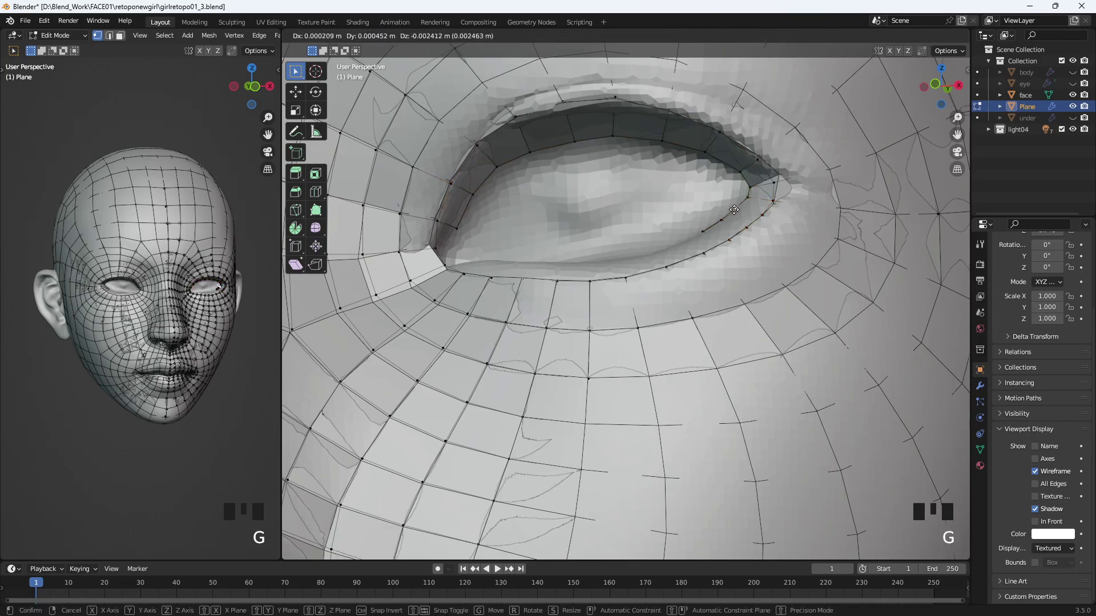
{"action": "left_click", "coordinate": [712, 239]}
{"action": "middle_click_drag", "start_coordinate": [712, 239], "coordinate": [920, 372]}
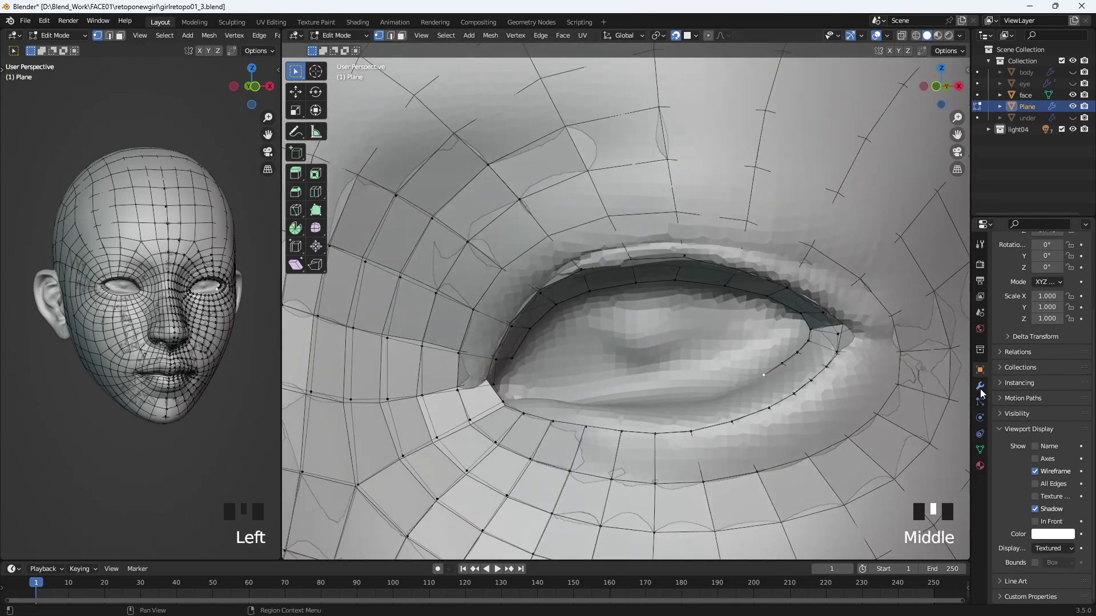
- Display the retopology mesh in front and extrude the vertex chain along the inside of the lower eyelid to the inner corner
{"action": "left_click", "coordinate": [1035, 522]}
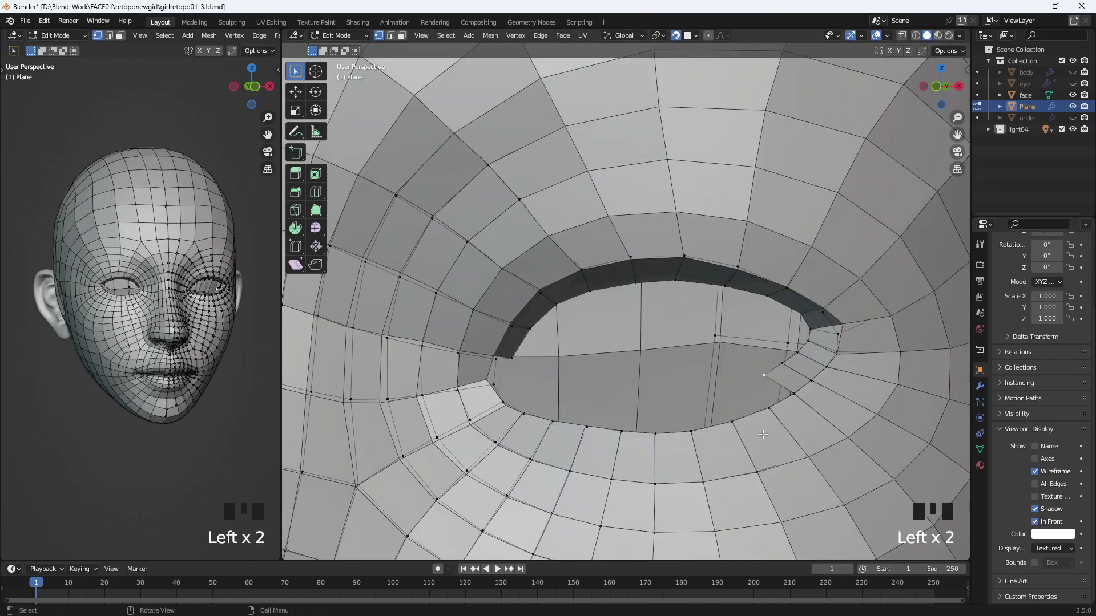
{"action": "key", "text": "e"}
{"action": "key", "text": "e"}
{"action": "key", "text": "e"}
{"action": "key", "text": "e"}
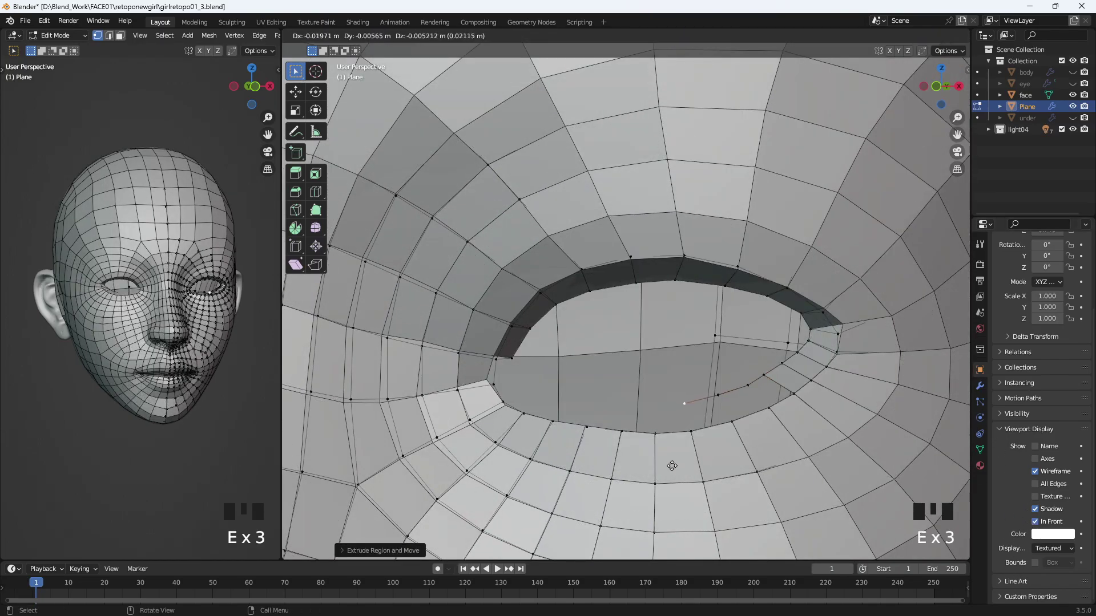
{"action": "key", "text": "e"}
{"action": "key", "text": "e"}
{"action": "key", "text": "e"}
{"action": "key", "text": "e"}
{"action": "key", "text": "e"}
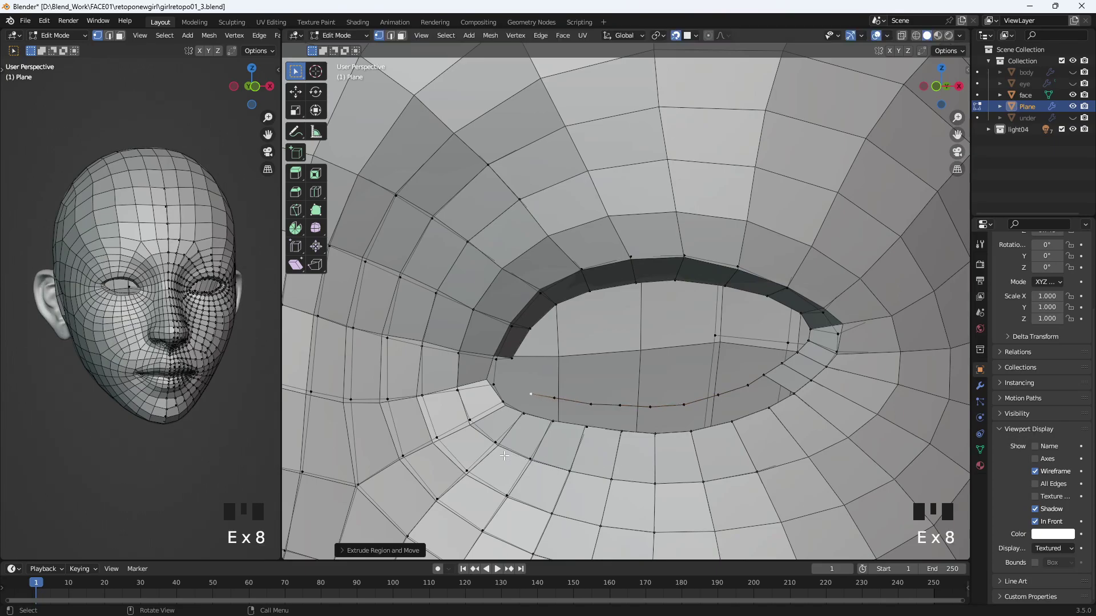
{"action": "key", "text": "e"}
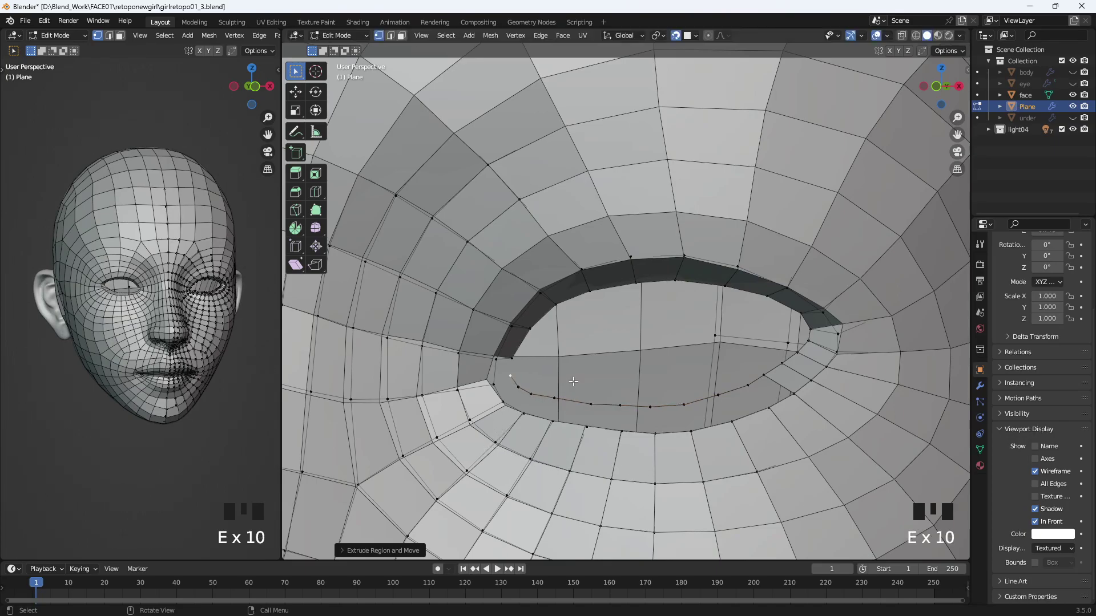
- Fill the strip of quads between the lower eyelid's edge and the extruded inner chain
{"action": "left_click", "coordinate": [764, 378], "text": "shift"}
{"action": "key", "text": "f"}
{"action": "key", "text": "f"}
{"action": "key", "text": "f"}
{"action": "key", "text": "f"}
{"action": "key", "text": "f"}
{"action": "key", "text": "f"}
{"action": "key", "text": "f"}
{"action": "key", "text": "f"}
{"action": "key", "text": "f"}
{"action": "key", "text": "f"}
{"action": "key", "text": "f"}
{"action": "key", "text": "f"}
{"action": "key", "text": "f"}
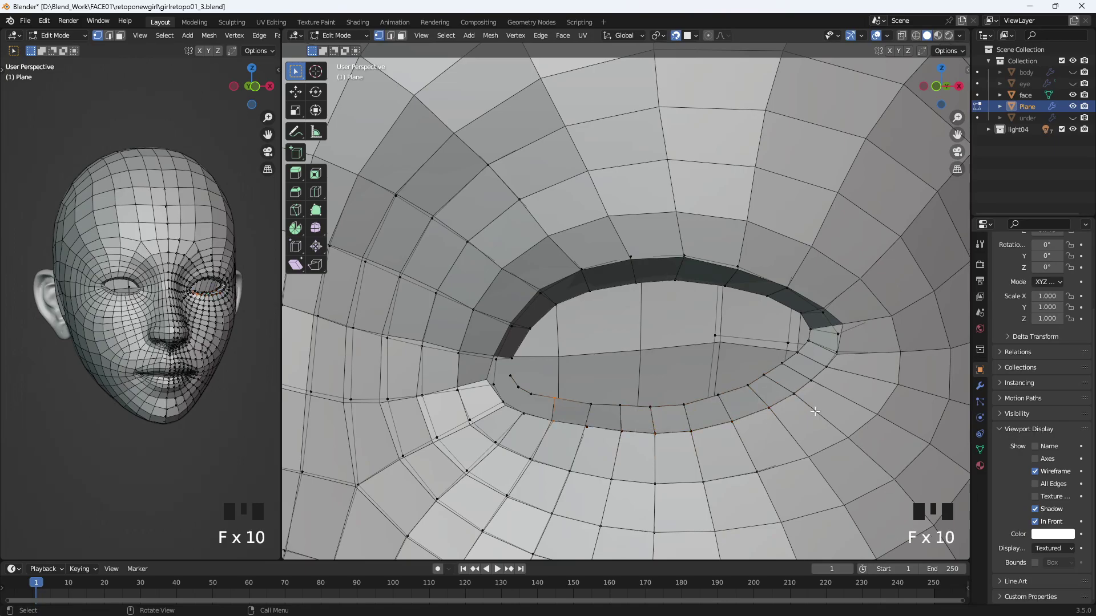
- Fill the remaining gap at the inner eye corner with a face to close the eyelid rim
{"action": "left_click", "coordinate": [512, 359], "text": "shift"}
{"action": "left_click", "coordinate": [497, 360], "text": "shift"}
{"action": "left_click", "coordinate": [494, 385], "text": "shift"}
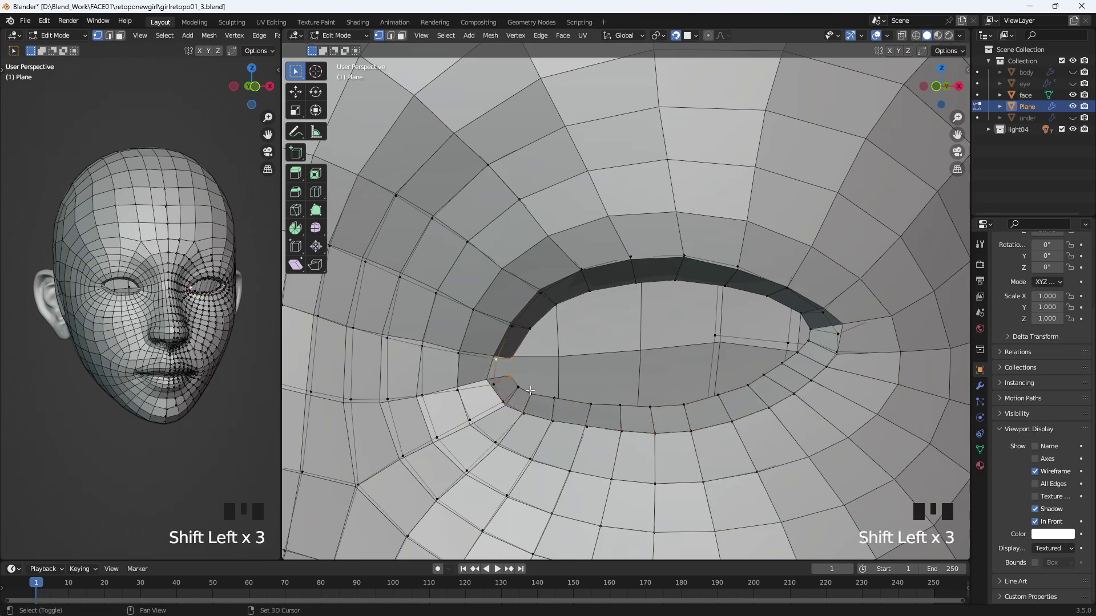
{"action": "key", "text": "f"}
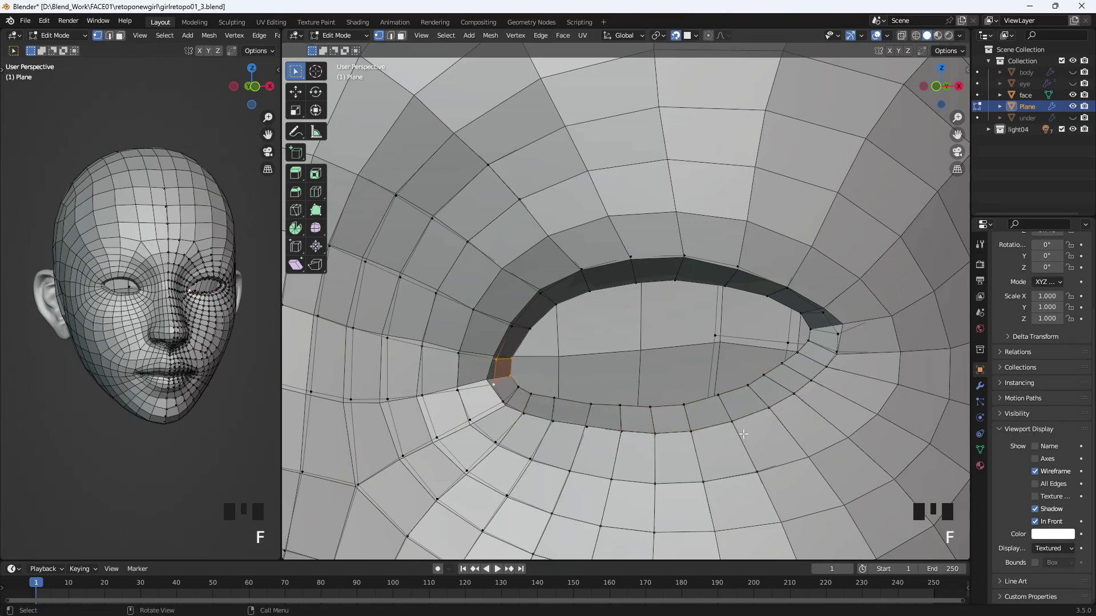
- Turn off In Front display for the retopology mesh and show the eye object again
{"action": "left_click", "coordinate": [1035, 521]}
{"action": "scroll", "coordinate": [927, 449], "scroll_direction": "down", "scroll_amount": 2}
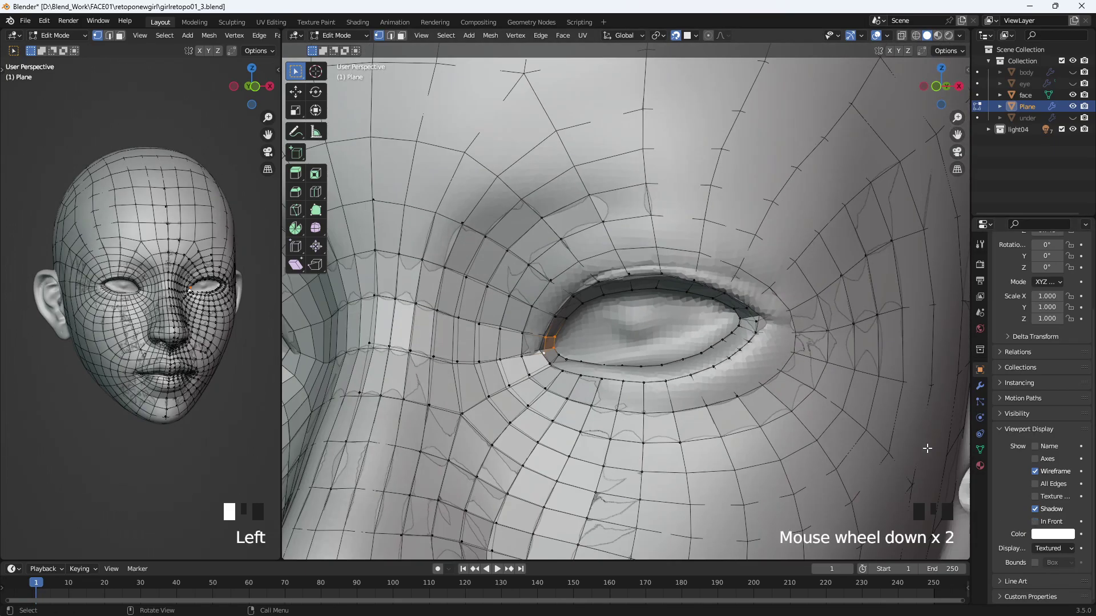
{"action": "left_click", "coordinate": [1072, 83]}
{"action": "middle_click_drag", "start_coordinate": [937, 377], "coordinate": [685, 394]}
{"action": "scroll", "coordinate": [771, 388], "scroll_direction": "down", "scroll_amount": 4}
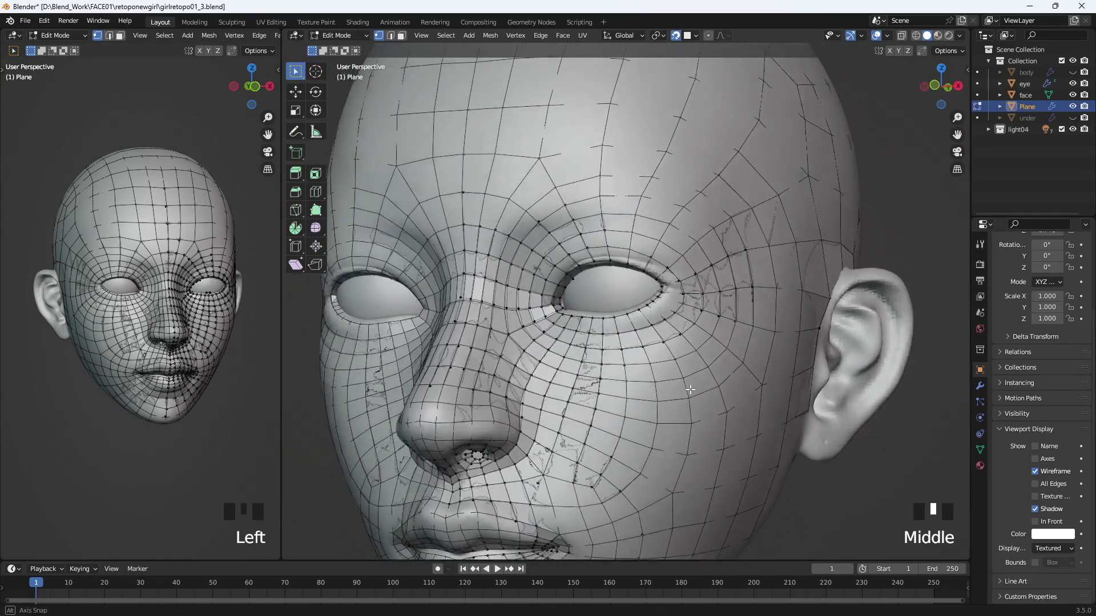
- Inspect the new eyelid rim, the face and the mesh on the side of the head near the ear
{"action": "scroll", "coordinate": [692, 391], "scroll_direction": "up", "scroll_amount": 4}
{"action": "key", "text": "a"}
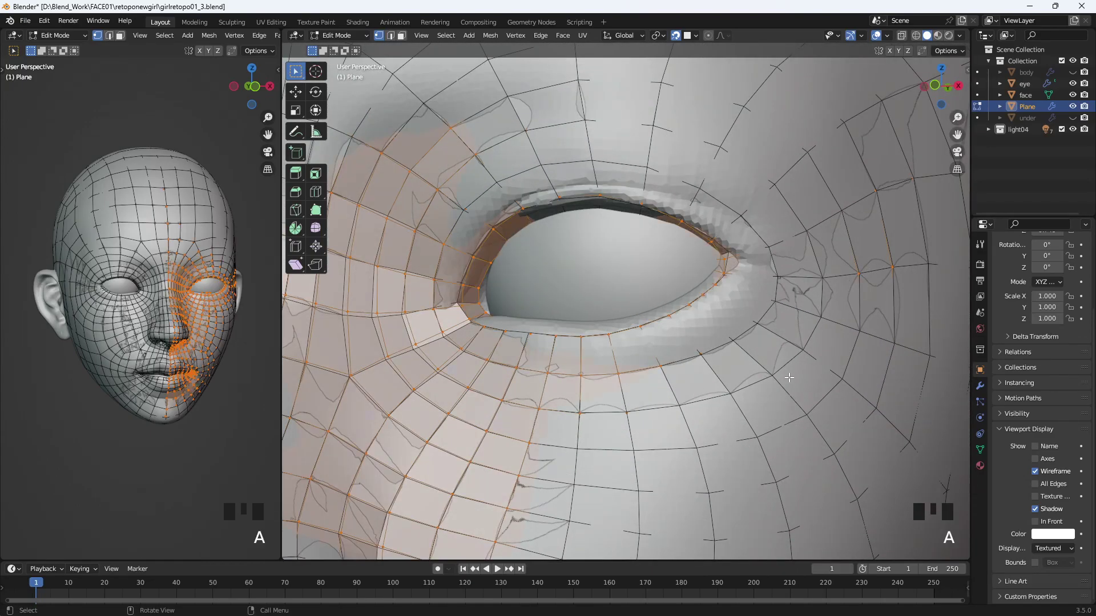
{"action": "scroll", "coordinate": [867, 440], "scroll_direction": "down", "scroll_amount": 3}
{"action": "mouse_move", "coordinate": [757, 396]}
{"action": "middle_mouse_down"}
{"action": "mouse_move", "coordinate": [742, 403]}
{"action": "mouse_move", "coordinate": [760, 412]}
{"action": "middle_mouse_up"}
{"action": "left_click", "coordinate": [608, 353]}
{"action": "scroll", "coordinate": [609, 355], "scroll_direction": "down", "scroll_amount": 4}
{"action": "middle_click_drag", "start_coordinate": [778, 352], "coordinate": [730, 420]}
{"action": "scroll", "coordinate": [820, 419], "scroll_direction": "up", "scroll_amount": 2}
{"action": "scroll", "coordinate": [729, 420], "scroll_direction": "up", "scroll_amount": 2}
{"action": "left_click", "coordinate": [740, 377]}
{"action": "left_click", "coordinate": [681, 281], "text": "shift"}
{"action": "middle_click_drag", "start_coordinate": [681, 281], "coordinate": [733, 376]}
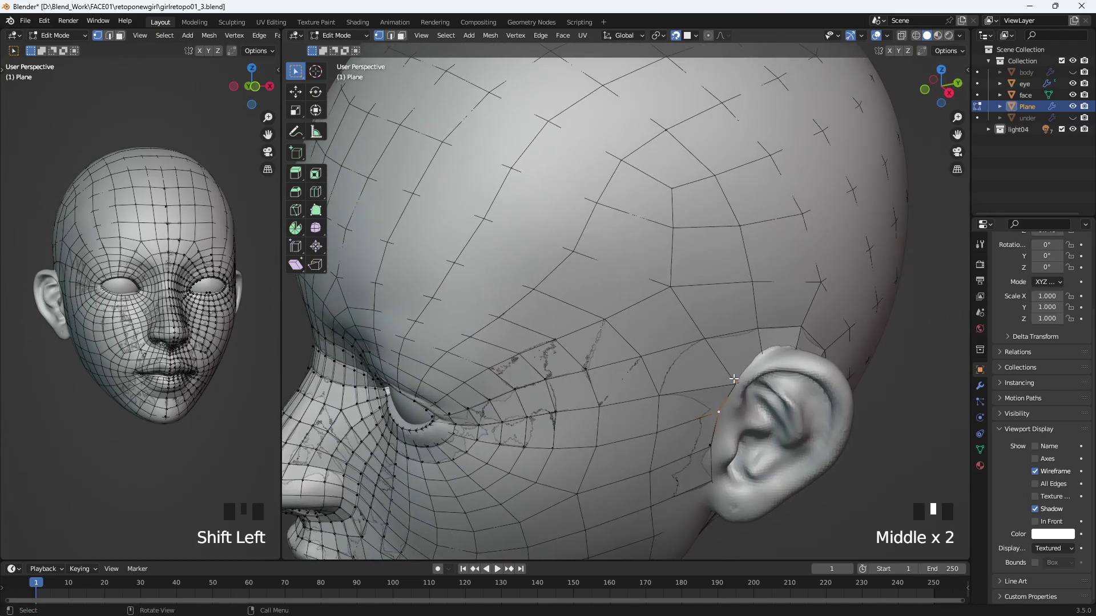
- Save the file as a new version named girlretopo01_4.blend
{"action": "key", "text": "n"}
{"action": "left_click", "coordinate": [735, 371]}
{"action": "middle_click_drag", "start_coordinate": [815, 399], "coordinate": [793, 407]}
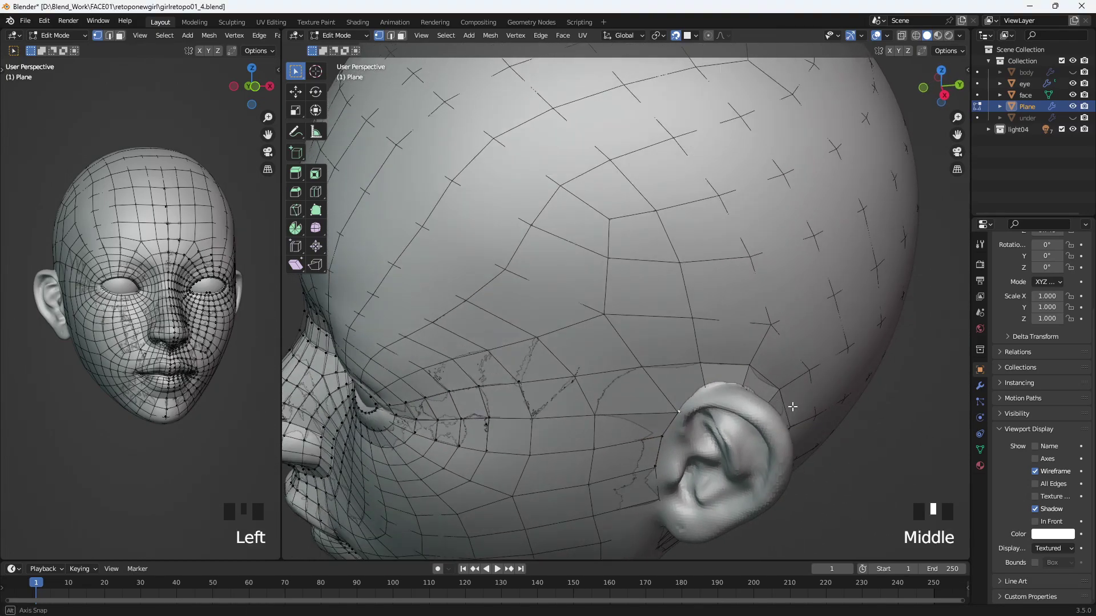
- Turn on the Shrinkwrap modifier's On Cage display and reposition the vertex at the upper front of the ear
{"action": "left_click", "coordinate": [980, 386]}
{"action": "left_click", "coordinate": [723, 392]}
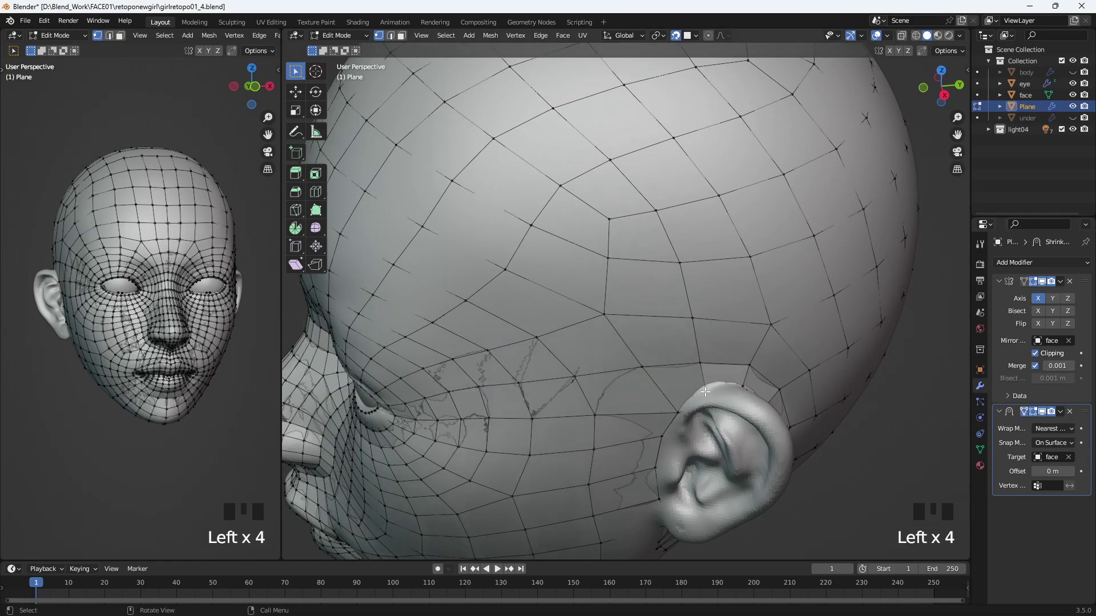
{"action": "key", "text": "g"}
{"action": "left_click", "coordinate": [702, 414]}
{"action": "middle_click_drag", "start_coordinate": [702, 414], "coordinate": [702, 420]}
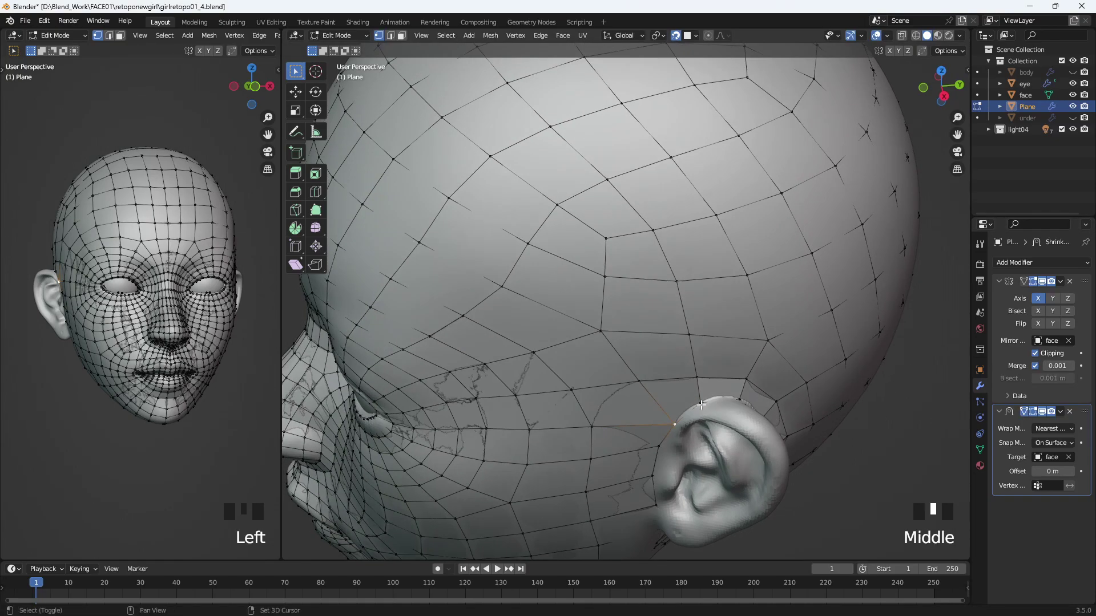
- Extrude the edge at the front of the ear over its top and reposition the new vertices
{"action": "left_click", "coordinate": [713, 407], "text": "shift"}
{"action": "key", "text": "e"}
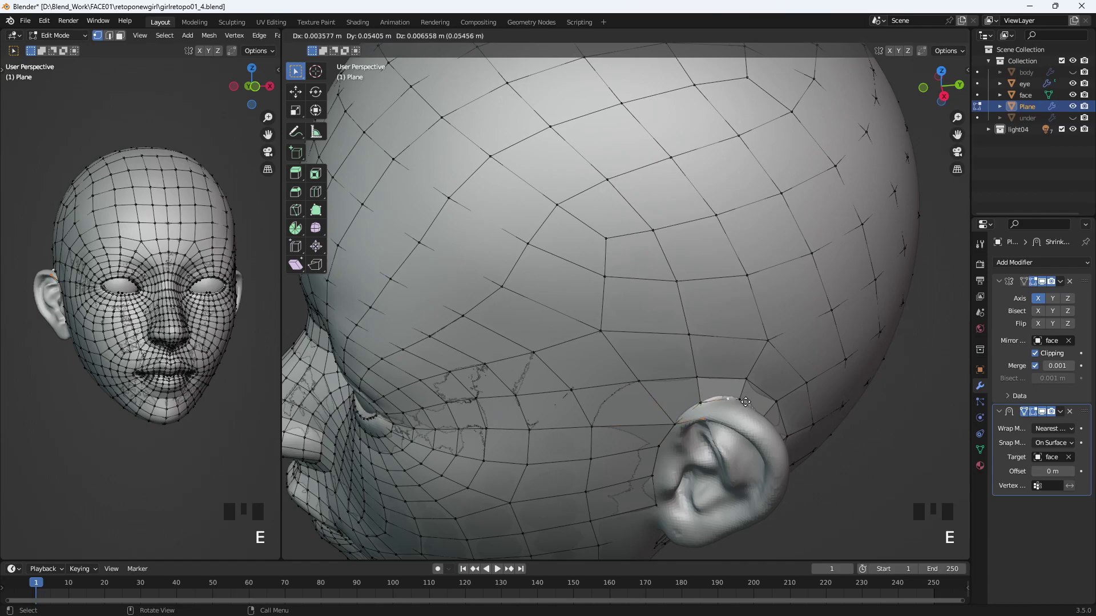
{"action": "left_click", "coordinate": [731, 400]}
{"action": "middle_click_drag", "start_coordinate": [724, 424], "coordinate": [721, 442]}
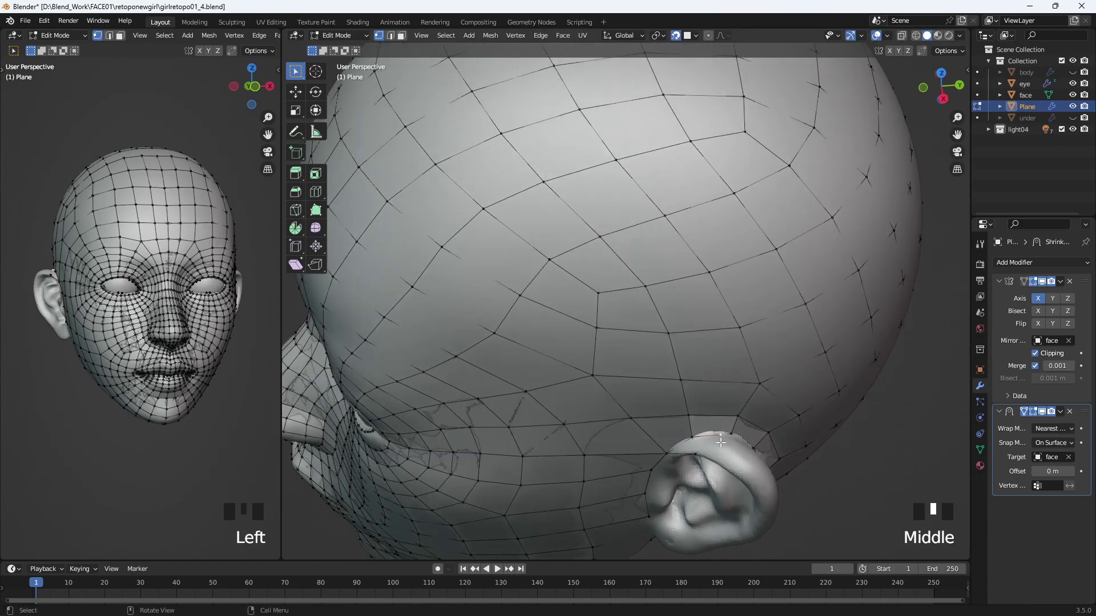
{"action": "key", "text": "g"}
{"action": "left_click", "coordinate": [709, 453]}
{"action": "left_click", "coordinate": [700, 453]}
{"action": "key", "text": "g"}
{"action": "left_click", "coordinate": [712, 452]}
- Extrude the edge on top of the ear further along the ear
{"action": "middle_click_drag", "start_coordinate": [727, 444], "coordinate": [617, 460]}
{"action": "left_click", "coordinate": [571, 448]}
{"action": "left_click", "coordinate": [574, 476], "text": "shift"}
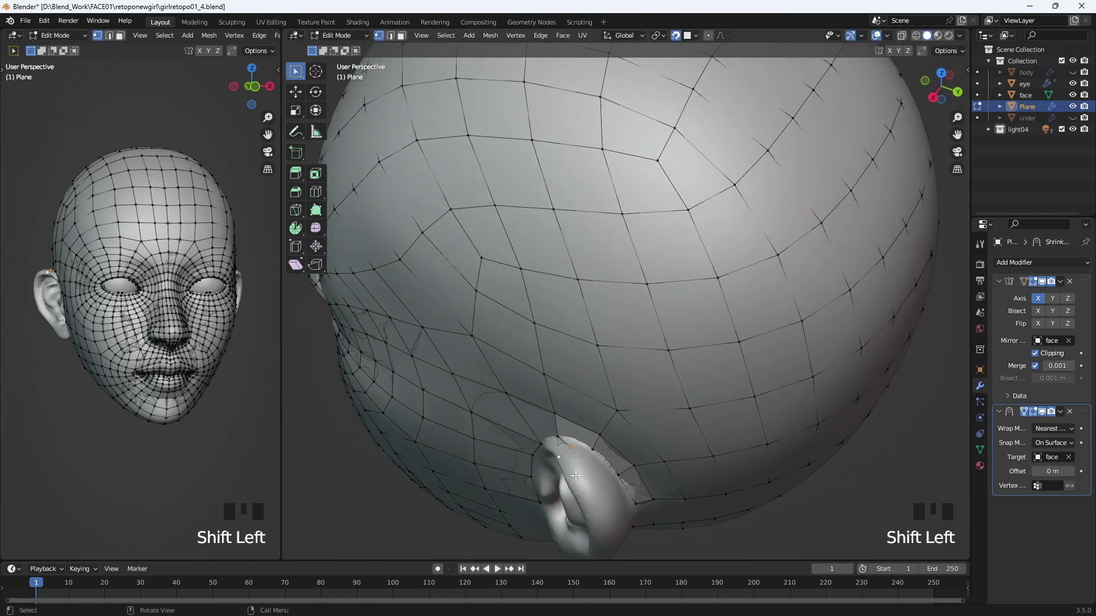
{"action": "key", "text": "e"}
{"action": "left_click", "coordinate": [592, 507]}
{"action": "middle_click_drag", "start_coordinate": [593, 507], "coordinate": [622, 410]}
- Reposition the vertices of the new strip on the upper ear
{"action": "left_click", "coordinate": [537, 448]}
{"action": "key", "text": "g"}
{"action": "left_click", "coordinate": [528, 460]}
{"action": "key", "text": "g"}
{"action": "left_click", "coordinate": [520, 456]}
{"action": "key", "text": "g"}
{"action": "left_click", "coordinate": [634, 407]}
- Adjust the positions of the neighbouring vertices around the ear
{"action": "left_click", "coordinate": [658, 407]}
{"action": "key", "text": "g"}
{"action": "left_click", "coordinate": [658, 410]}
{"action": "left_click", "coordinate": [677, 404]}
{"action": "key", "text": "g"}
{"action": "left_click", "coordinate": [672, 402]}
{"action": "left_click", "coordinate": [649, 390]}
{"action": "key", "text": "g"}
{"action": "left_click", "coordinate": [655, 397]}
- Extrude the upper ear edge twice down along the back of the ear
{"action": "left_click", "coordinate": [497, 397]}
{"action": "left_click", "coordinate": [486, 406], "text": "shift"}
{"action": "middle_click_drag", "start_coordinate": [499, 411], "coordinate": [496, 402]}
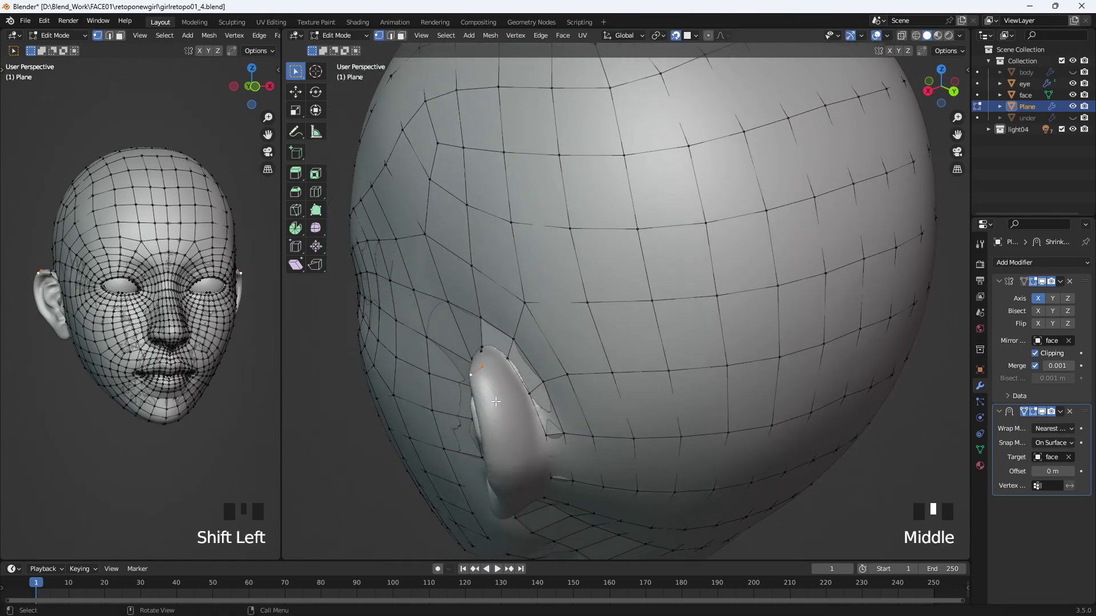
{"action": "key", "text": "e"}
{"action": "left_click", "coordinate": [514, 450]}
{"action": "middle_click_drag", "start_coordinate": [513, 450], "coordinate": [550, 479]}
{"action": "key", "text": "e"}
{"action": "left_click", "coordinate": [537, 477]}
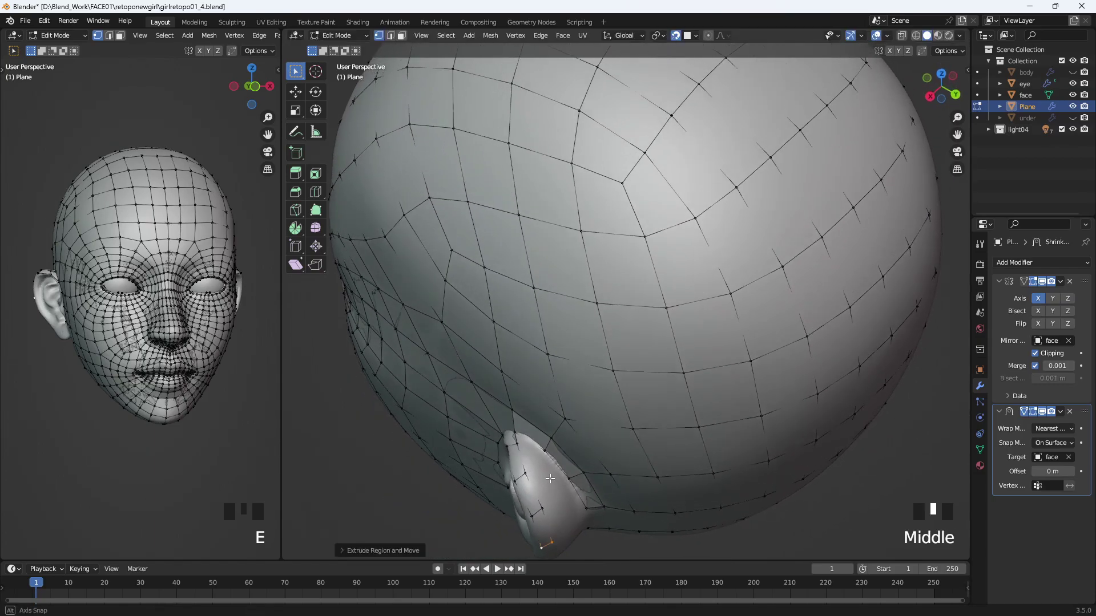
- Reposition the vertices of the strip on the upper ear rim and the neighbouring head vertex above it
{"action": "left_click", "coordinate": [524, 453]}
{"action": "key", "text": "g"}
{"action": "left_click", "coordinate": [526, 463]}
{"action": "left_click", "coordinate": [519, 432]}
{"action": "key", "text": "g"}
{"action": "left_click", "coordinate": [530, 435]}
{"action": "middle_click_drag", "start_coordinate": [537, 437], "coordinate": [615, 361]}
{"action": "left_click", "coordinate": [698, 324]}
{"action": "key", "text": "g"}
{"action": "left_click", "coordinate": [696, 323]}
{"action": "middle_click_drag", "start_coordinate": [697, 331], "coordinate": [726, 424]}
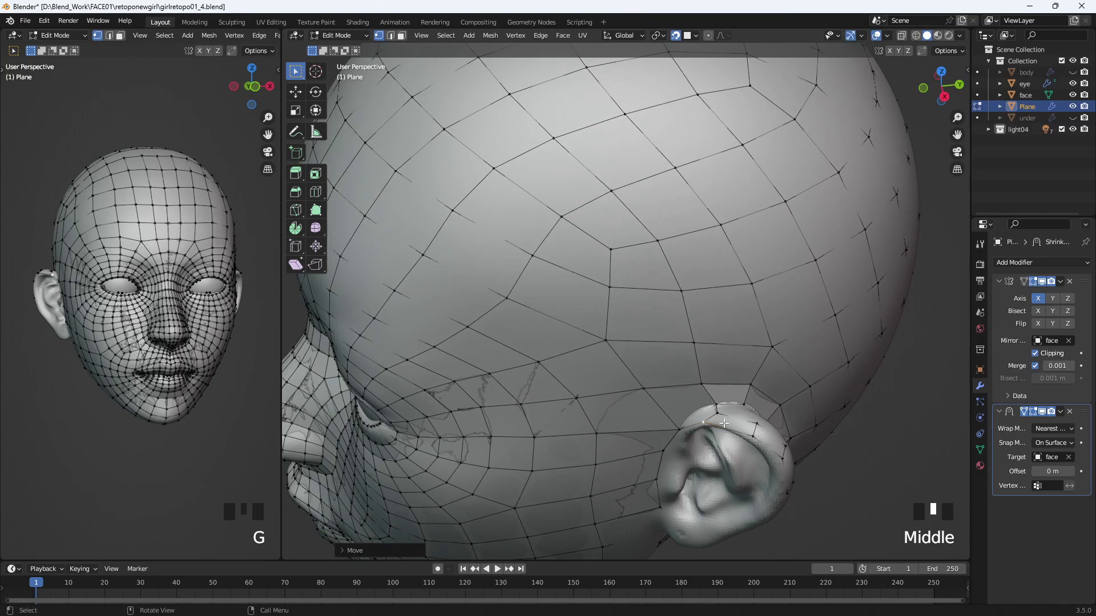
{"action": "key", "text": "g"}
{"action": "left_click", "coordinate": [715, 412]}
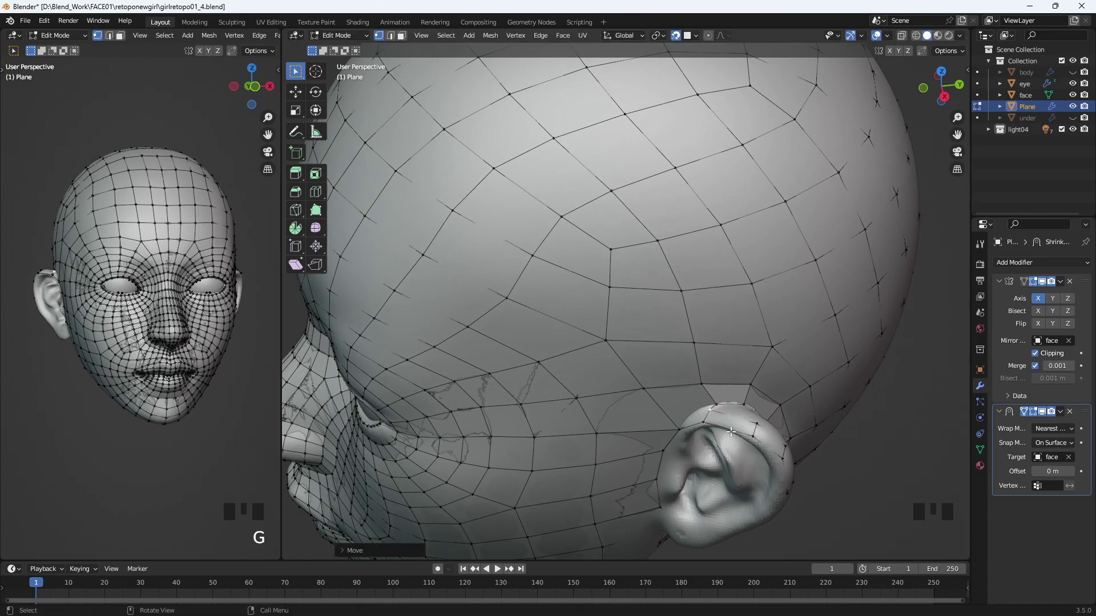
- Adjust a vertex on the upper ear and fill the gap between the top of the ear strip and the head
{"action": "scroll", "coordinate": [839, 470], "scroll_direction": "up", "scroll_amount": 2}
{"action": "left_click", "coordinate": [840, 469]}
{"action": "key", "text": "g"}
{"action": "left_click", "coordinate": [832, 468]}
{"action": "middle_click_drag", "start_coordinate": [832, 468], "coordinate": [807, 460]}
{"action": "middle_click_drag", "start_coordinate": [585, 474], "coordinate": [577, 469]}
{"action": "left_click", "coordinate": [573, 459]}
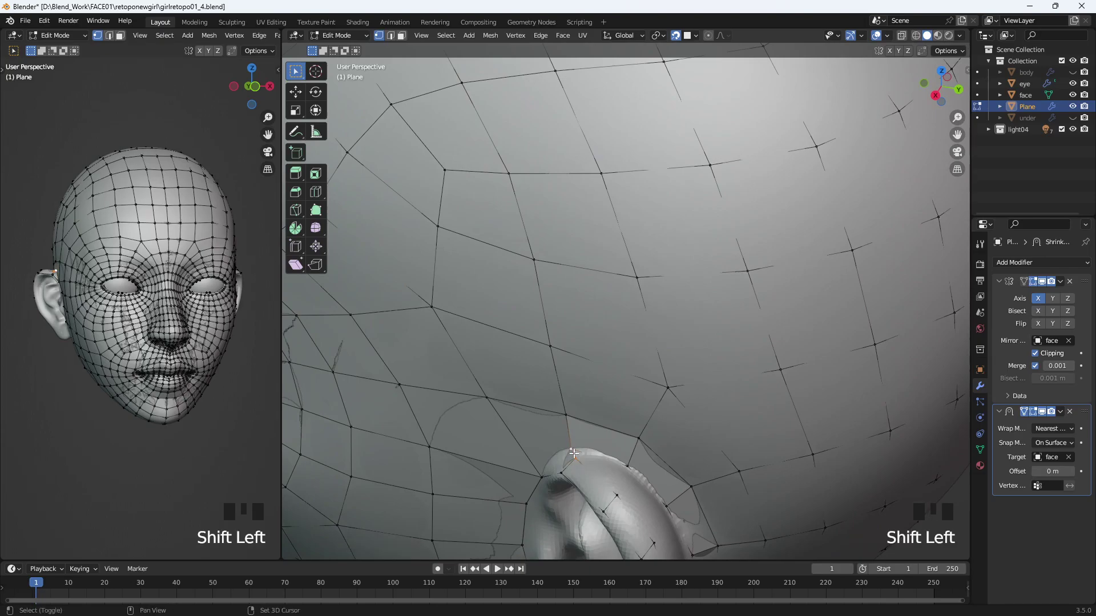
{"action": "left_click", "coordinate": [622, 489], "text": "shift"}
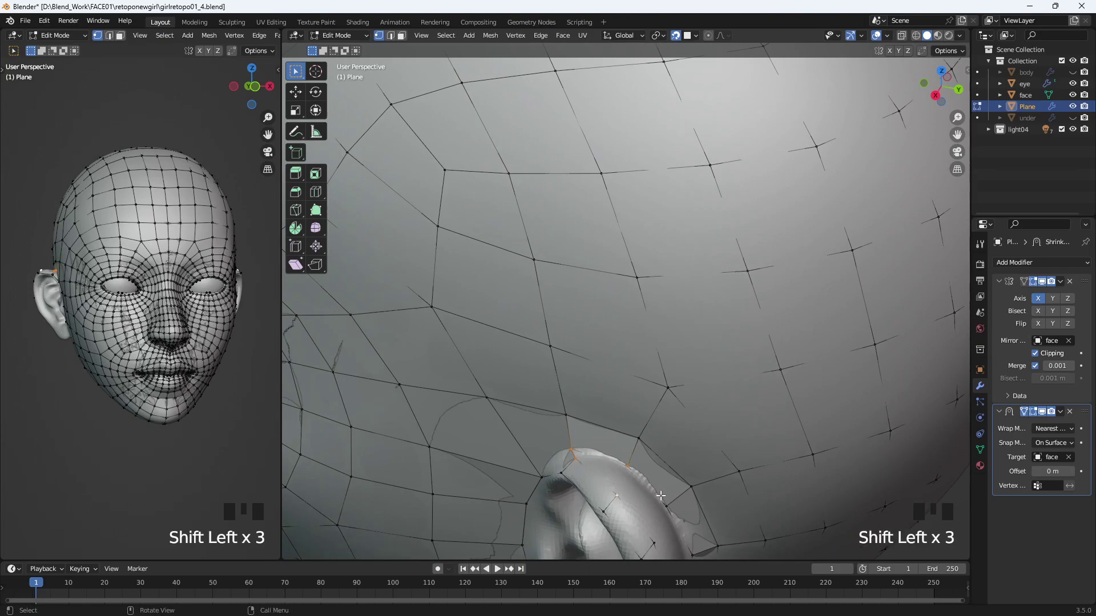
{"action": "key", "text": "f"}
{"action": "middle_click_drag", "start_coordinate": [659, 496], "coordinate": [925, 503]}
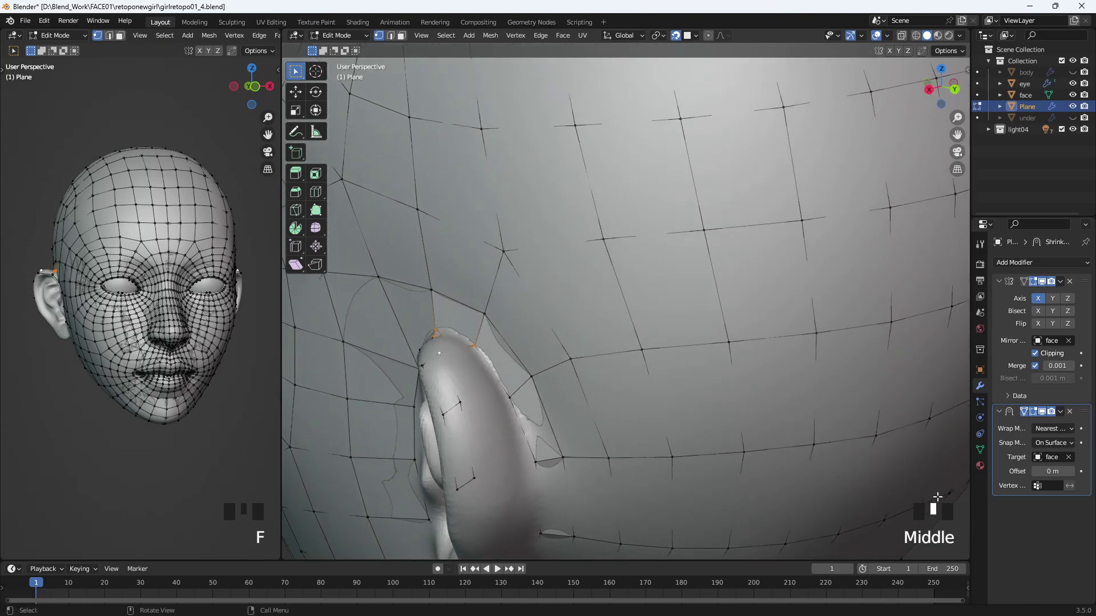
{"action": "middle_click_drag", "start_coordinate": [593, 431], "coordinate": [695, 423]}
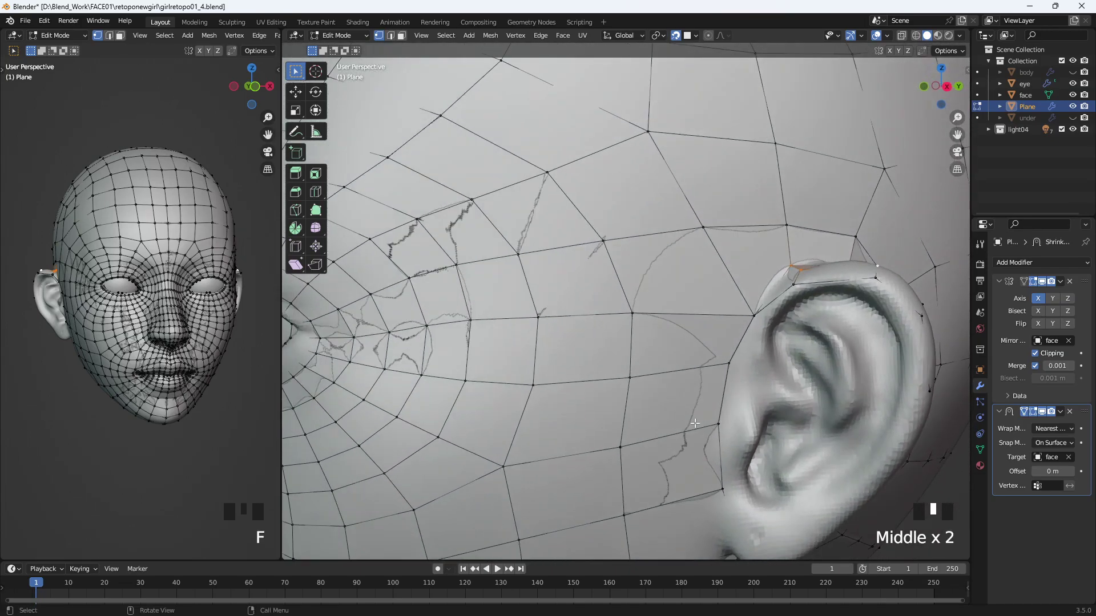
- Move the vertices at the front of the strip on top of the ear along the rim
{"action": "left_click", "coordinate": [794, 286]}
{"action": "key", "text": "g"}
{"action": "left_click", "coordinate": [879, 281]}
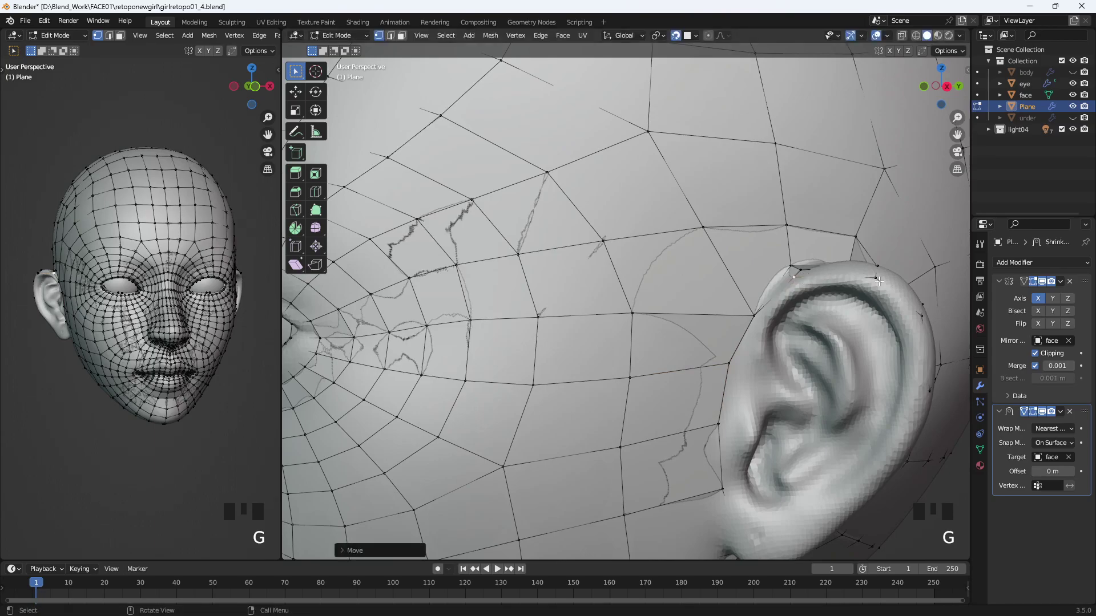
- Try to extrude the lowest edge of the strip on the back of the ear further down
{"action": "left_click", "coordinate": [753, 314]}
{"action": "left_click", "coordinate": [729, 362], "text": "shift"}
{"action": "middle_click_drag", "start_coordinate": [819, 380], "coordinate": [758, 365]}
{"action": "left_click", "coordinate": [662, 287]}
{"action": "left_click", "coordinate": [673, 278], "text": "shift"}
{"action": "middle_click_drag", "start_coordinate": [665, 322], "coordinate": [624, 332]}
{"action": "middle_click_drag", "start_coordinate": [517, 355], "coordinate": [508, 341]}
{"action": "key", "text": "e"}
{"action": "left_click", "coordinate": [491, 450]}
{"action": "key", "text": "ctrl+z"}
{"action": "key", "text": "ctrl+z"}
{"action": "key", "text": "ctrl+z"}
- Reposition the lowest vertices of the strip on the back of the ear
{"action": "key", "text": "g"}
{"action": "left_click", "coordinate": [463, 377]}
{"action": "key", "text": "ctrl+z"}
{"action": "left_click", "coordinate": [463, 375]}
{"action": "middle_click_drag", "start_coordinate": [463, 375], "coordinate": [504, 370]}
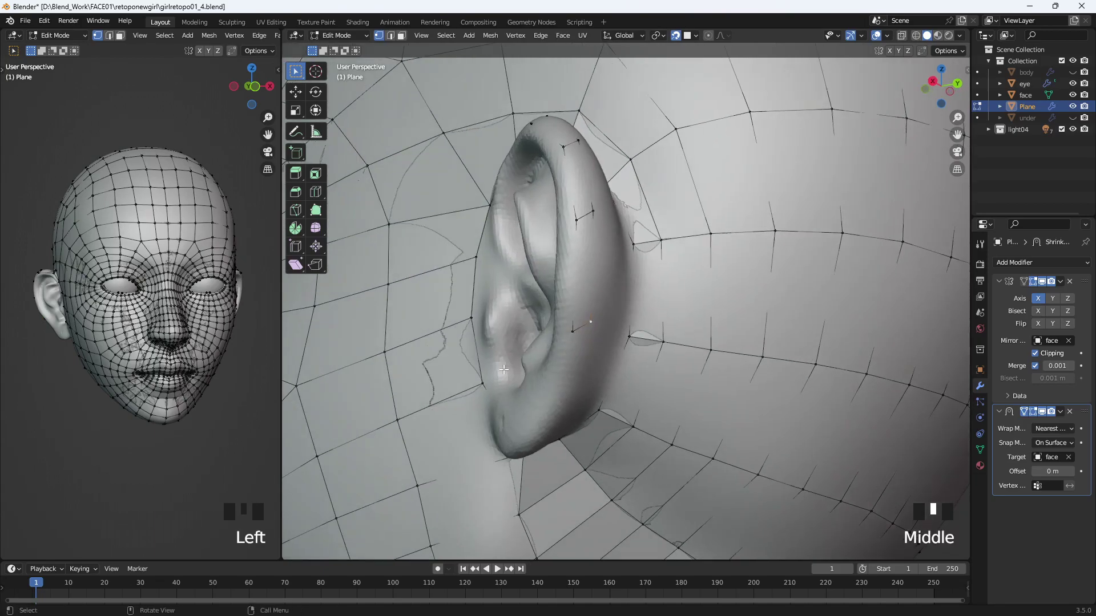
{"action": "key", "text": "g"}
{"action": "left_click", "coordinate": [585, 366]}
{"action": "key", "text": "g"}
{"action": "left_click", "coordinate": [586, 368]}
{"action": "middle_click_drag", "start_coordinate": [586, 368], "coordinate": [559, 372]}
- Extrude the strip's lowest edge twice down toward the earlobe and adjust the new vertices
{"action": "left_click", "coordinate": [461, 301]}
{"action": "middle_click_drag", "start_coordinate": [448, 301], "coordinate": [494, 315]}
{"action": "key", "text": "e"}
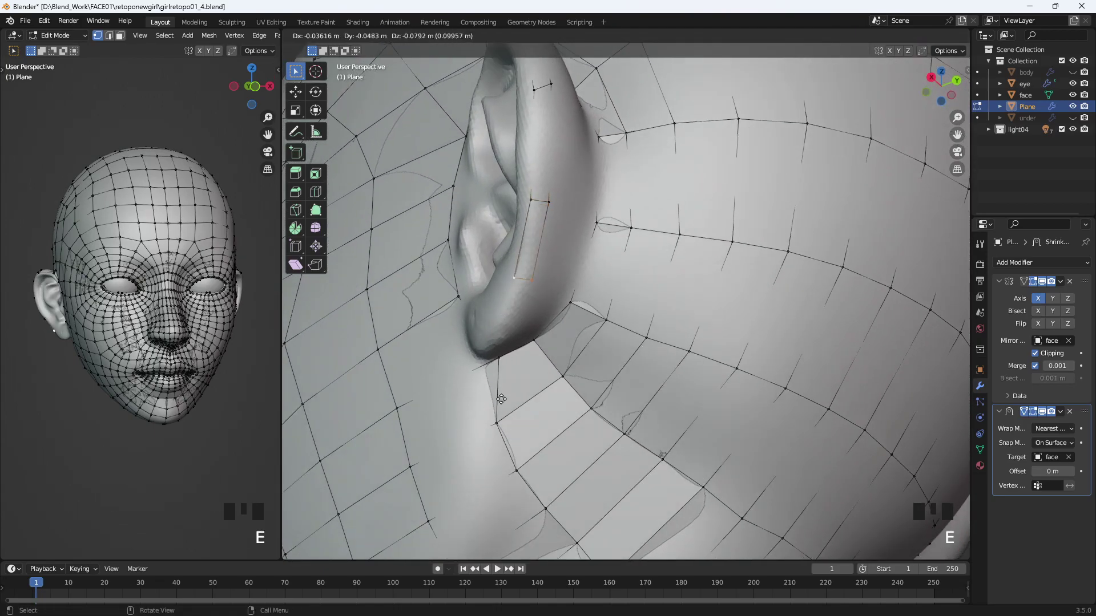
{"action": "left_click", "coordinate": [500, 403]}
{"action": "middle_click_drag", "start_coordinate": [500, 403], "coordinate": [585, 318]}
{"action": "key", "text": "e"}
{"action": "left_click", "coordinate": [550, 355]}
{"action": "key", "text": "g"}
{"action": "left_click", "coordinate": [604, 235]}
{"action": "key", "text": "g"}
{"action": "middle_click_drag", "start_coordinate": [605, 234], "coordinate": [656, 183]}
- Extrude the strip's end edge once more along the earlobe and reposition its vertices
{"action": "key", "text": "e"}
{"action": "left_click", "coordinate": [662, 109]}
{"action": "key", "text": "g"}
{"action": "middle_click_drag", "start_coordinate": [663, 109], "coordinate": [703, 254]}
{"action": "left_click", "coordinate": [706, 290]}
{"action": "key", "text": "g"}
{"action": "left_click", "coordinate": [689, 290]}
{"action": "left_click", "coordinate": [714, 264]}
{"action": "key", "text": "g"}
{"action": "left_click", "coordinate": [708, 265]}
- Fill a face between the earlobe strip and the mesh directly beneath the lobe
{"action": "left_click", "coordinate": [798, 354], "text": "shift"}
{"action": "left_click", "coordinate": [671, 199], "text": "shift"}
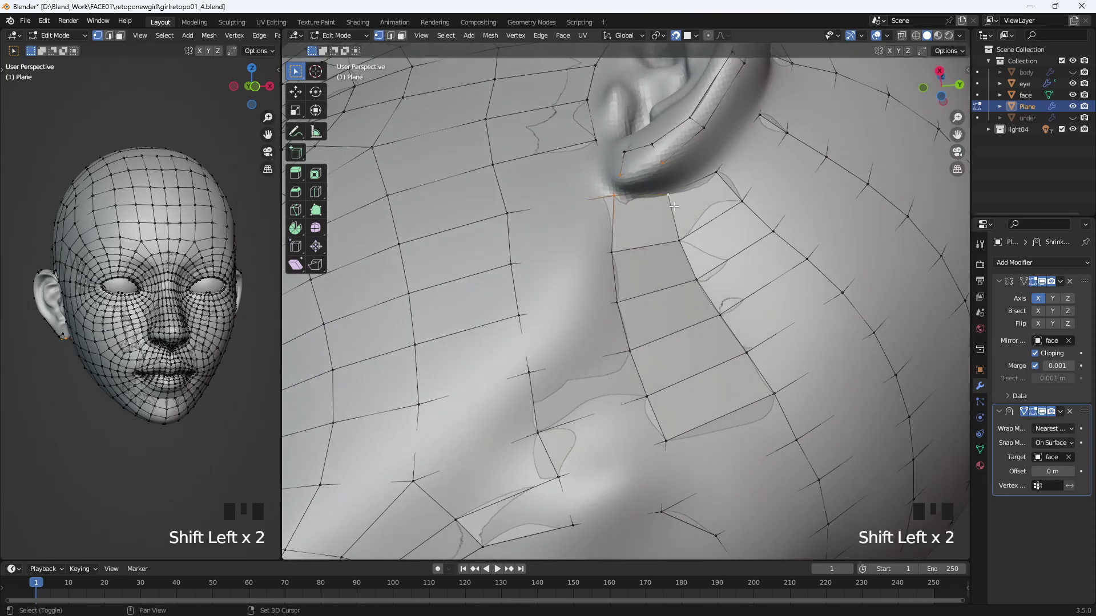
{"action": "key", "text": "f"}
{"action": "middle_click_drag", "start_coordinate": [677, 226], "coordinate": [591, 318]}
- Fill the row of faces joining the ear strip to the head mesh behind the ear
{"action": "left_click", "coordinate": [476, 270]}
{"action": "key", "text": "f"}
{"action": "key", "text": "f"}
{"action": "key", "text": "f"}
{"action": "key", "text": "f"}
{"action": "key", "text": "f"}
{"action": "key", "text": "f"}
{"action": "middle_click_drag", "start_coordinate": [816, 365], "coordinate": [759, 362]}
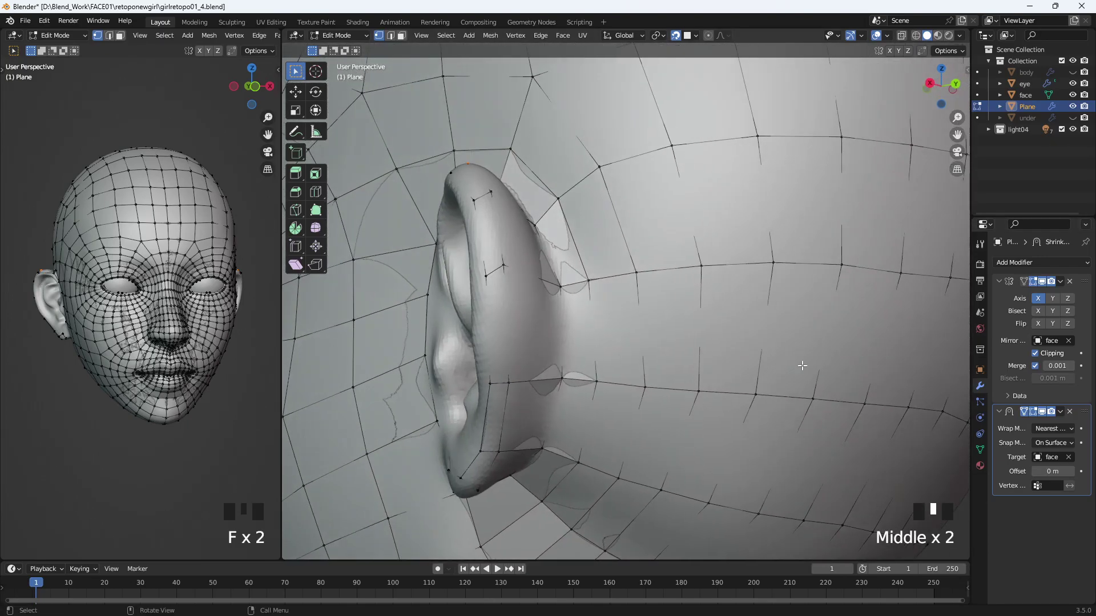
- Try the In Front viewport display option on the retopology mesh
{"action": "left_click", "coordinate": [979, 370]}
{"action": "scroll", "coordinate": [1019, 567], "scroll_direction": "down", "scroll_amount": 3}
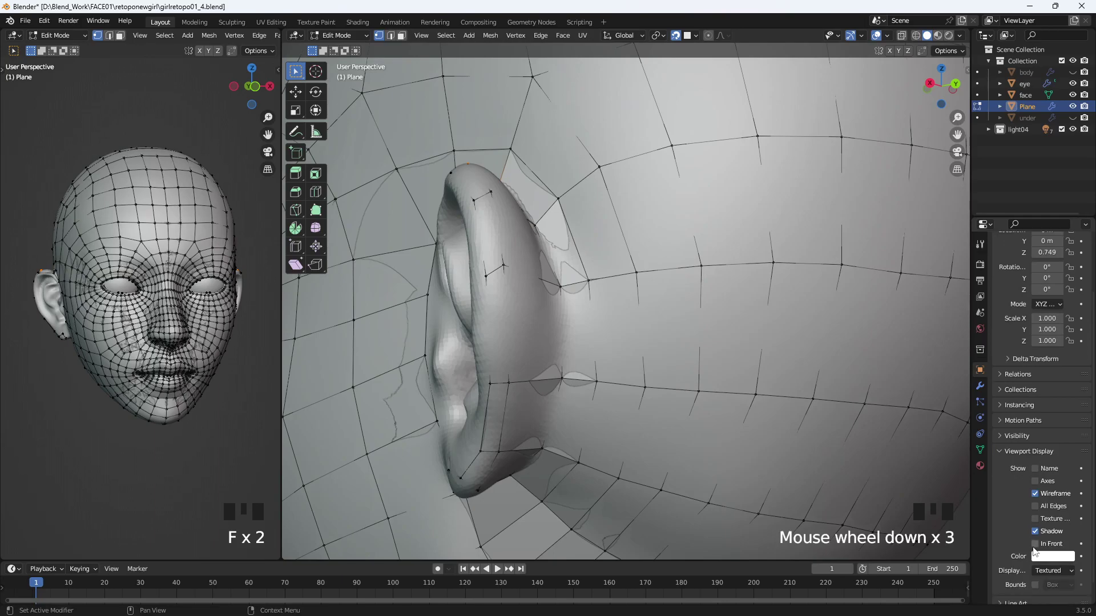
{"action": "left_click", "coordinate": [1035, 544]}
{"action": "left_click", "coordinate": [1035, 546]}
- Move the front earlobe vertex and the lowest vertex in front of the ear onto the sculpt's contour
{"action": "middle_click_drag", "start_coordinate": [722, 371], "coordinate": [796, 377]}
{"action": "middle_click_drag", "start_coordinate": [790, 368], "coordinate": [827, 385]}
{"action": "middle_click_drag", "start_coordinate": [796, 422], "coordinate": [772, 408]}
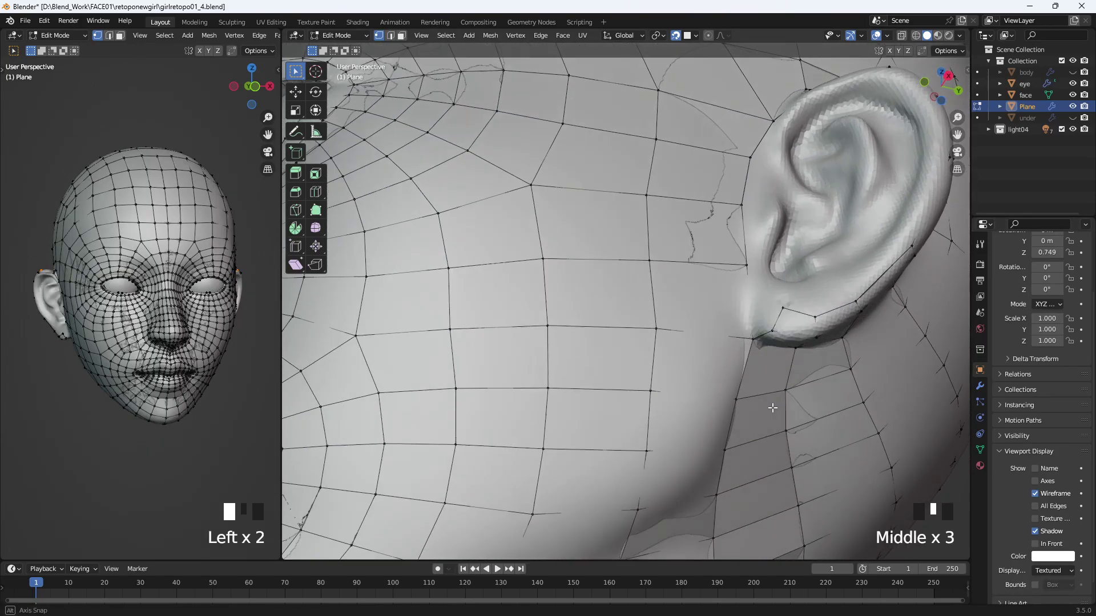
{"action": "left_click", "coordinate": [783, 309]}
{"action": "key", "text": "g"}
{"action": "left_click", "coordinate": [776, 322]}
{"action": "middle_click_drag", "start_coordinate": [772, 343], "coordinate": [767, 366]}
{"action": "left_click", "coordinate": [749, 349]}
{"action": "key", "text": "g"}
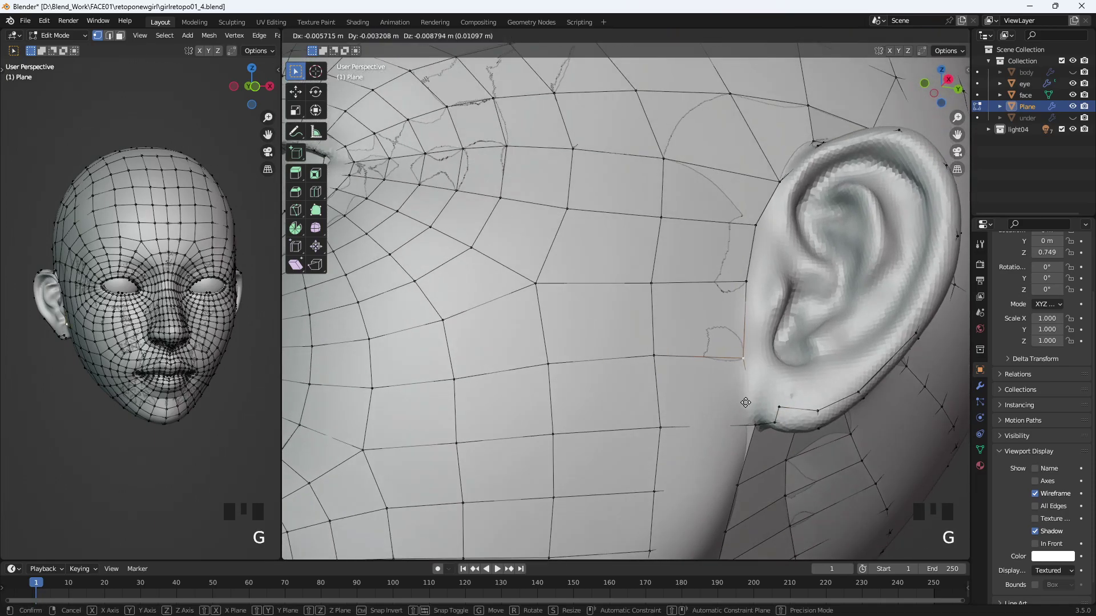
{"action": "left_click", "coordinate": [745, 404]}
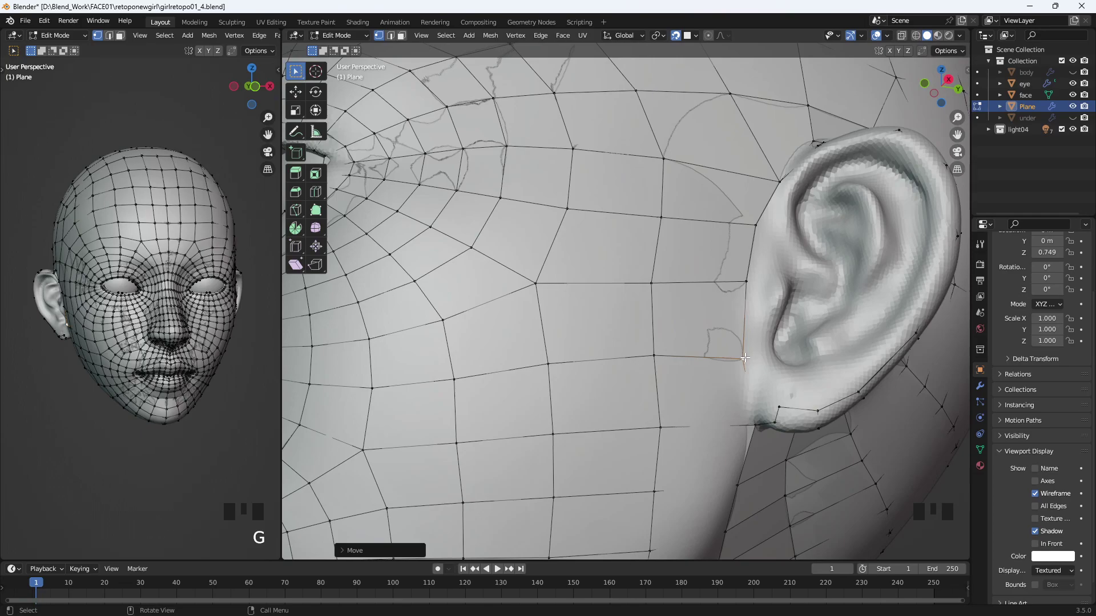
- Reposition the strip vertices along the lower edge of the earlobe
{"action": "left_click", "coordinate": [776, 407]}
{"action": "left_click", "coordinate": [778, 413]}
{"action": "middle_click_drag", "start_coordinate": [788, 377], "coordinate": [795, 331]}
{"action": "key", "text": "g"}
{"action": "left_click", "coordinate": [796, 346]}
{"action": "left_click", "coordinate": [818, 241]}
{"action": "key", "text": "g"}
{"action": "left_click", "coordinate": [816, 246]}
{"action": "left_click", "coordinate": [777, 220]}
{"action": "key", "text": "g"}
{"action": "left_click", "coordinate": [777, 231]}
{"action": "left_click", "coordinate": [816, 221]}
{"action": "key", "text": "g"}
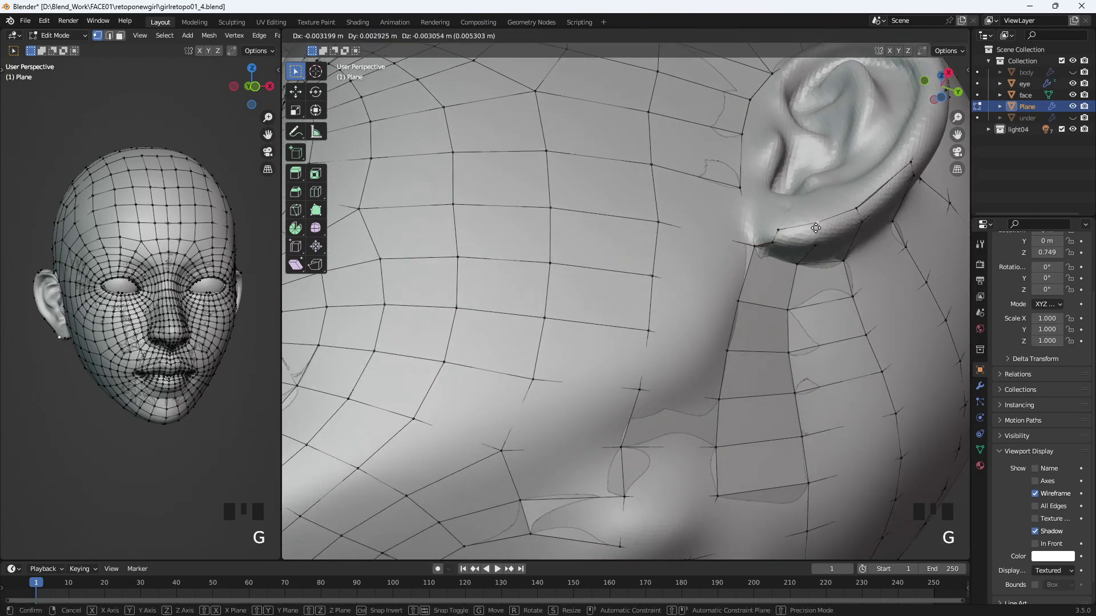
{"action": "left_click", "coordinate": [818, 229]}
- Move the strip vertex on the lower back of the ear along the outer rim
{"action": "middle_click_drag", "start_coordinate": [856, 231], "coordinate": [676, 165]}
{"action": "left_click", "coordinate": [676, 165]}
{"action": "key", "text": "g"}
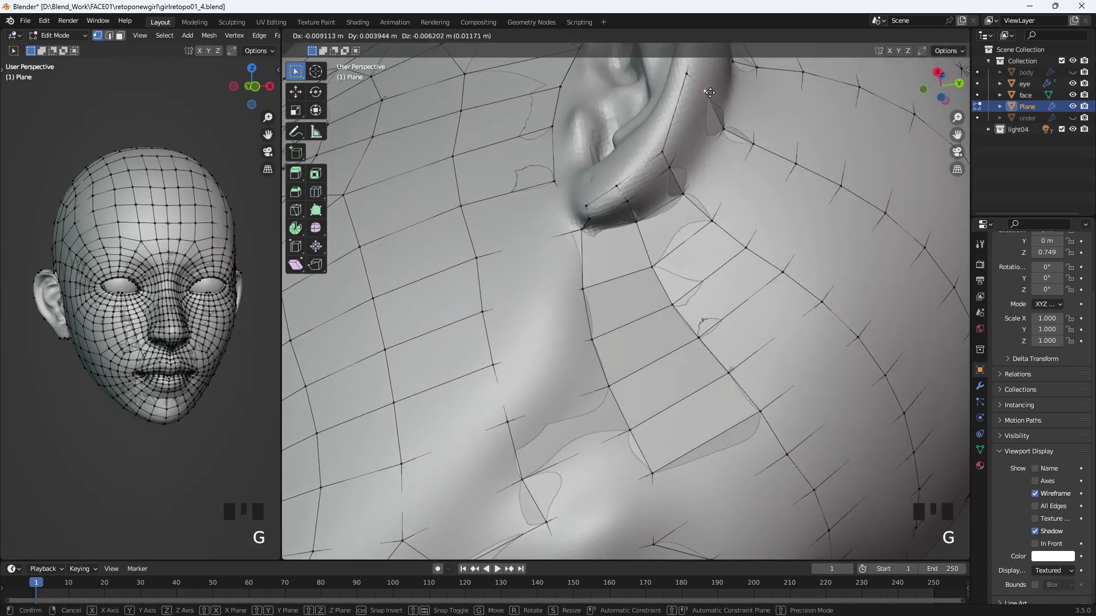
{"action": "left_click", "coordinate": [691, 78]}
{"action": "middle_click_drag", "start_coordinate": [691, 78], "coordinate": [723, 233]}
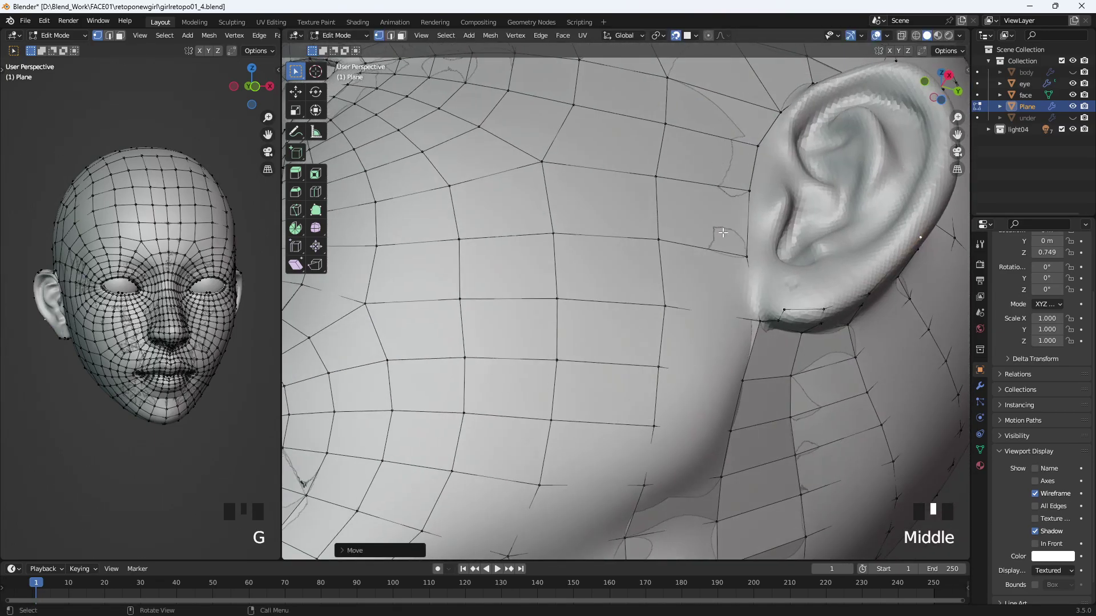
- Fill the face joining the front of the earlobe to the cheek mesh and adjust its upper vertex
{"action": "left_click", "coordinate": [782, 311]}
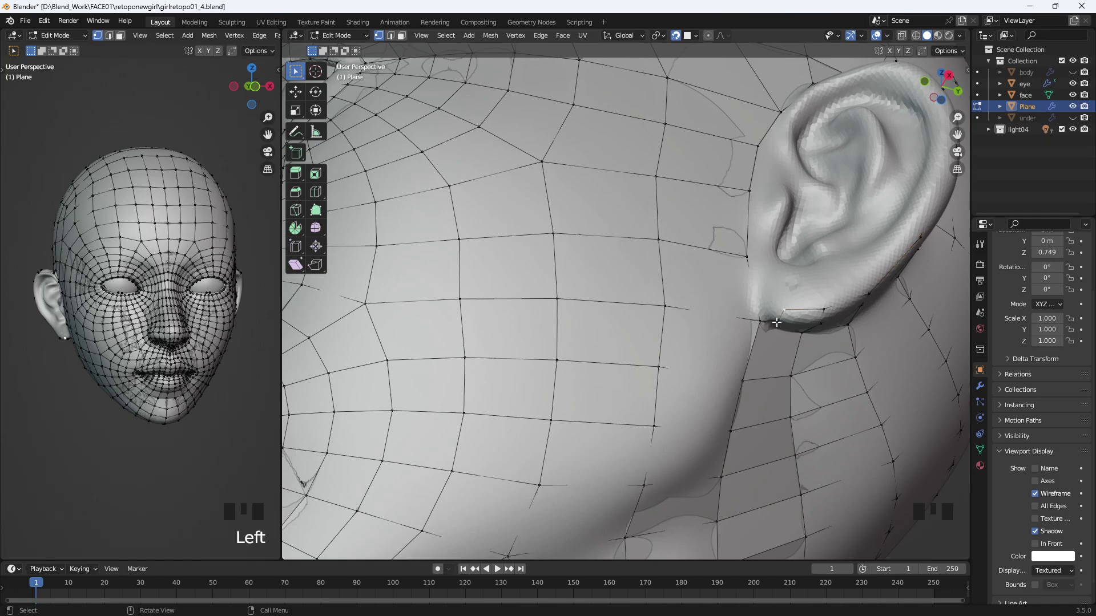
{"action": "left_click", "coordinate": [760, 323], "text": "shift"}
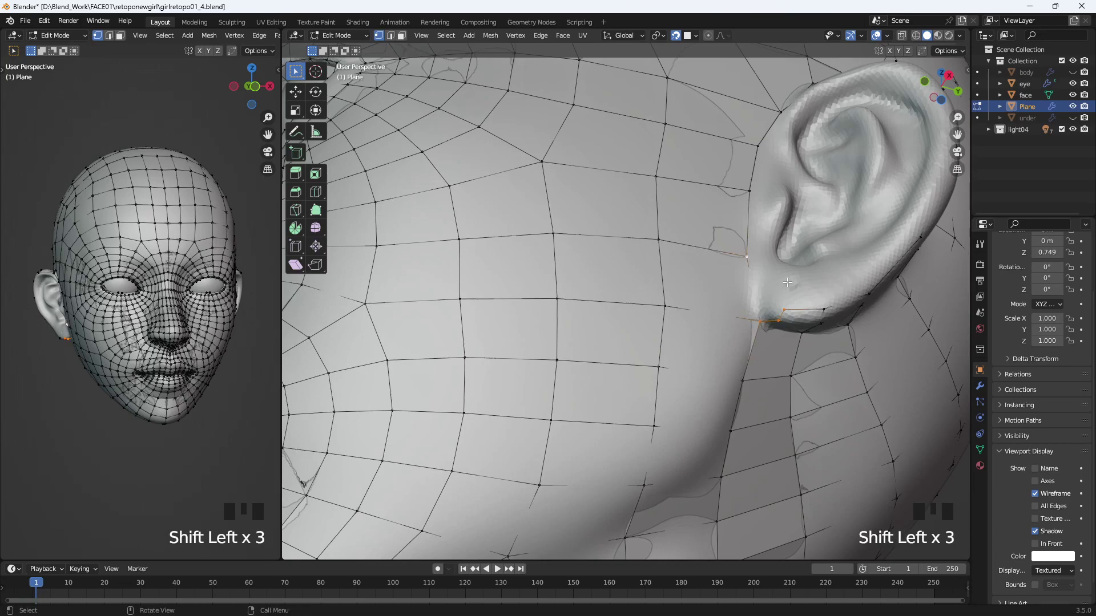
{"action": "key", "text": "f"}
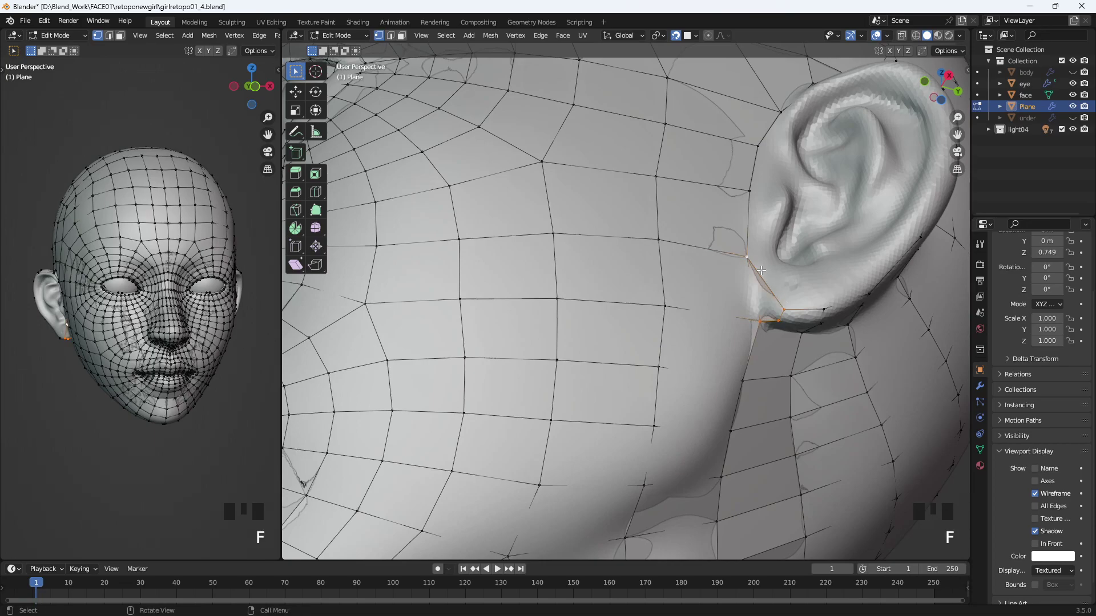
{"action": "key", "text": "g"}
{"action": "left_click", "coordinate": [748, 263]}
{"action": "middle_click_drag", "start_coordinate": [747, 263], "coordinate": [761, 308]}
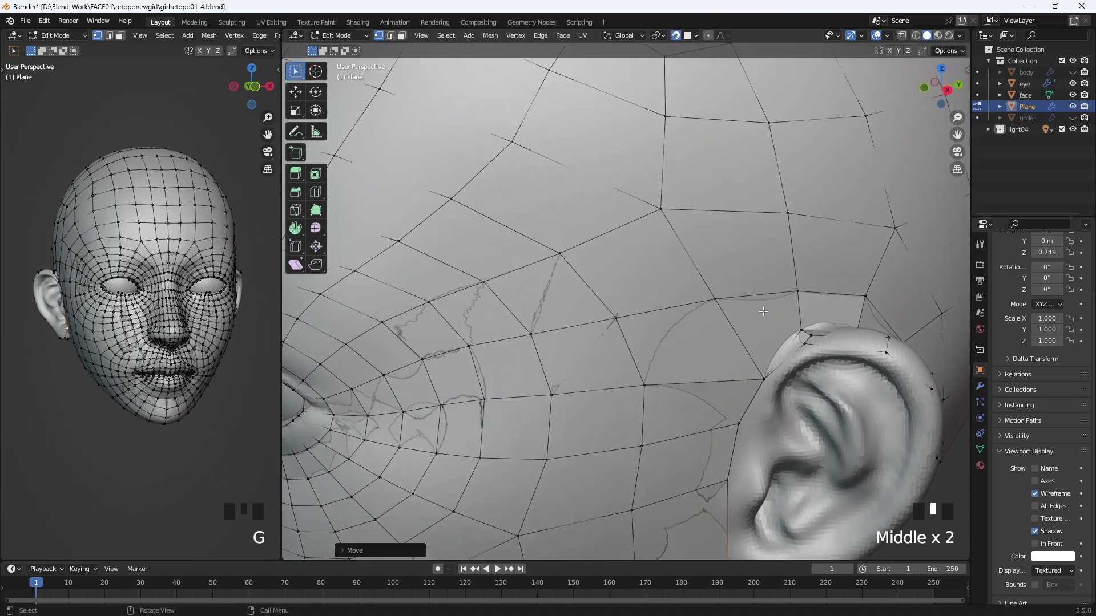
- Reposition the vertex where the top of the ear meets the temple
{"action": "left_click", "coordinate": [803, 346]}
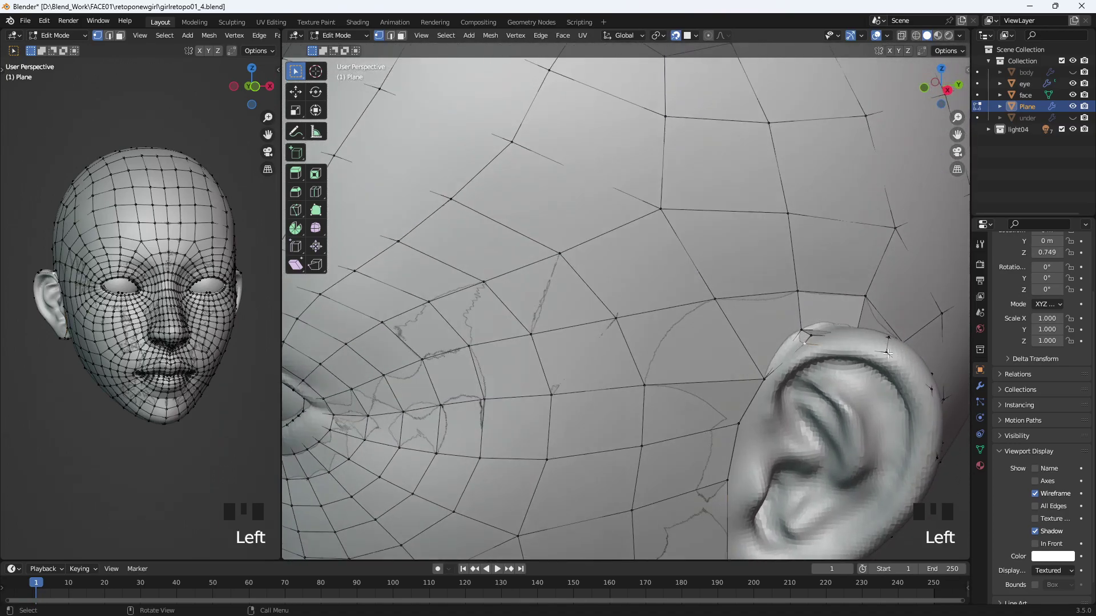
{"action": "key", "text": "g"}
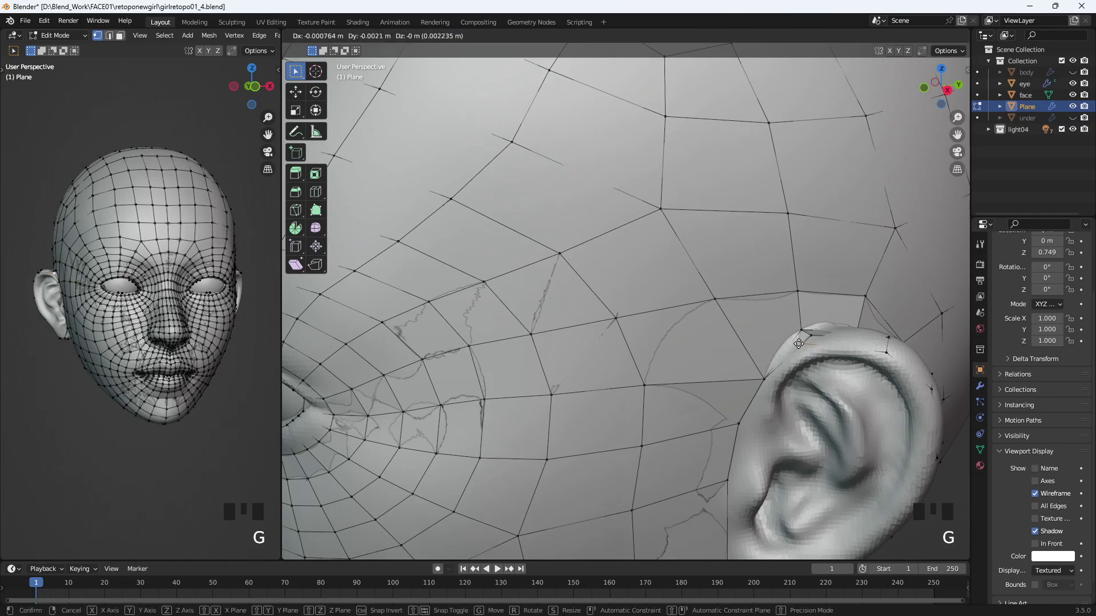
{"action": "left_click", "coordinate": [828, 367]}
{"action": "middle_click_drag", "start_coordinate": [828, 367], "coordinate": [743, 337]}
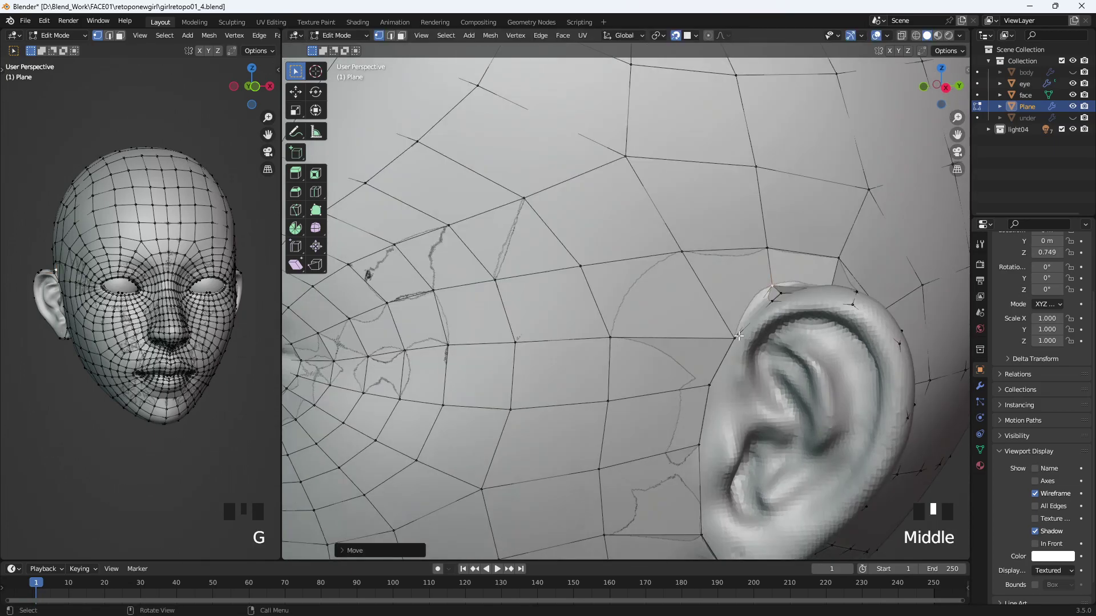
{"action": "left_click", "coordinate": [738, 339]}
{"action": "middle_click_drag", "start_coordinate": [865, 324], "coordinate": [838, 330]}
- Try to scale the edge loop around the ear
{"action": "left_click", "coordinate": [827, 247], "text": "alt"}
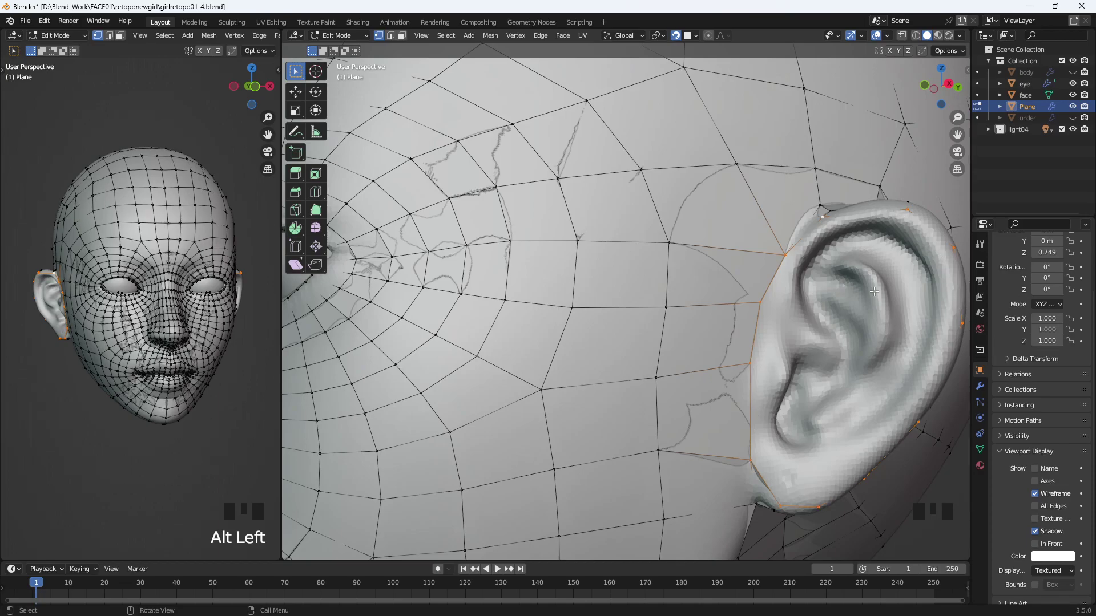
{"action": "key", "text": "s"}
{"action": "key", "text": "ctrl+z"}
{"action": "key", "text": "ctrl+z"}
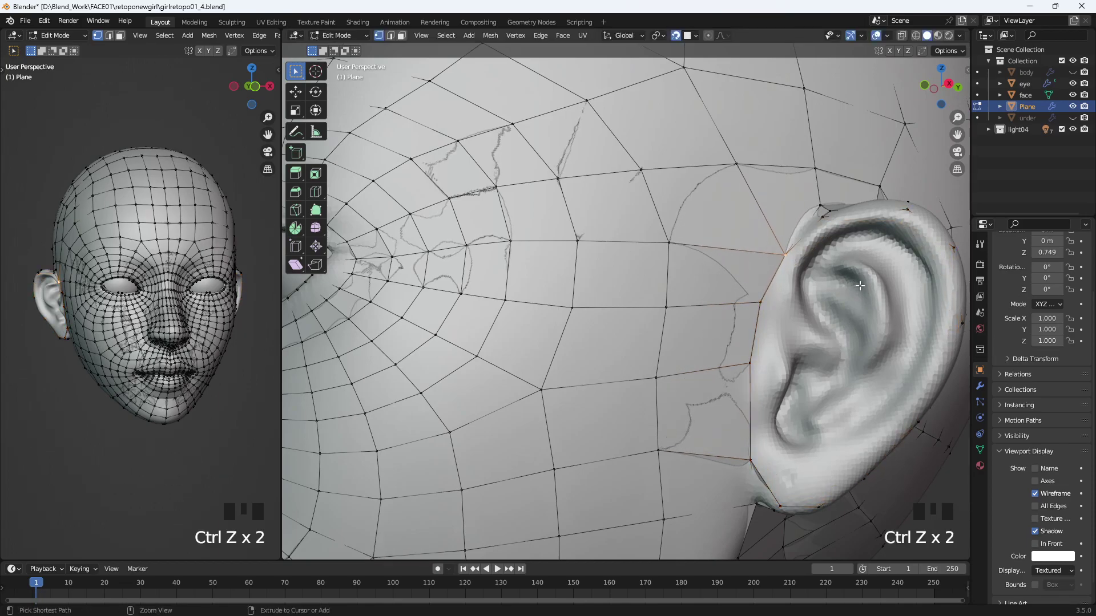
- Extrude the edge loop around the ear and scale it inward to 0.6
{"action": "left_click", "coordinate": [818, 219], "text": "alt"}
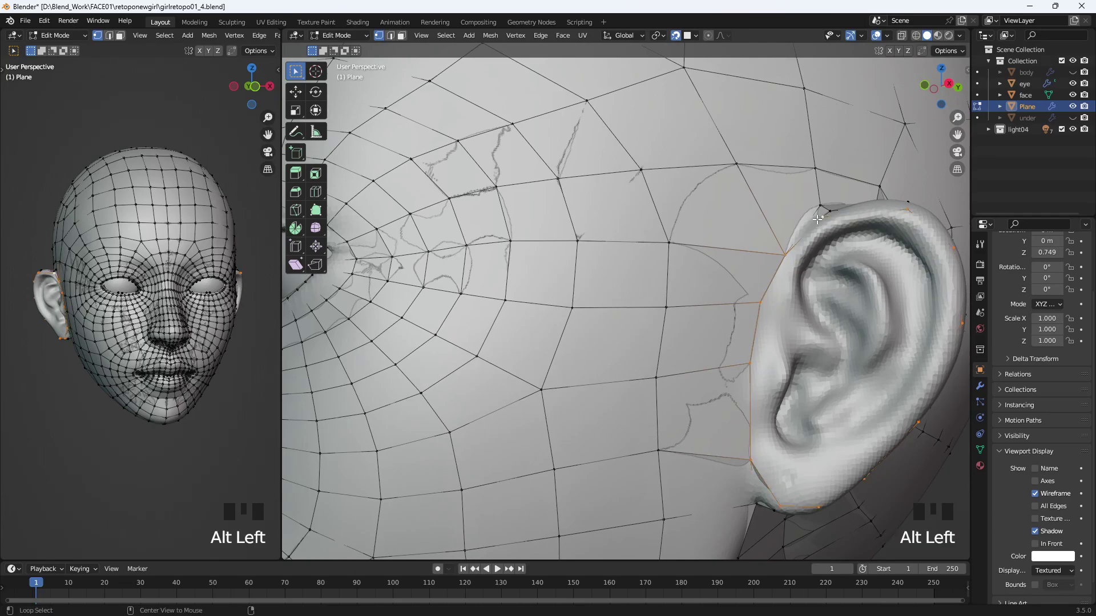
{"action": "key", "text": "e"}
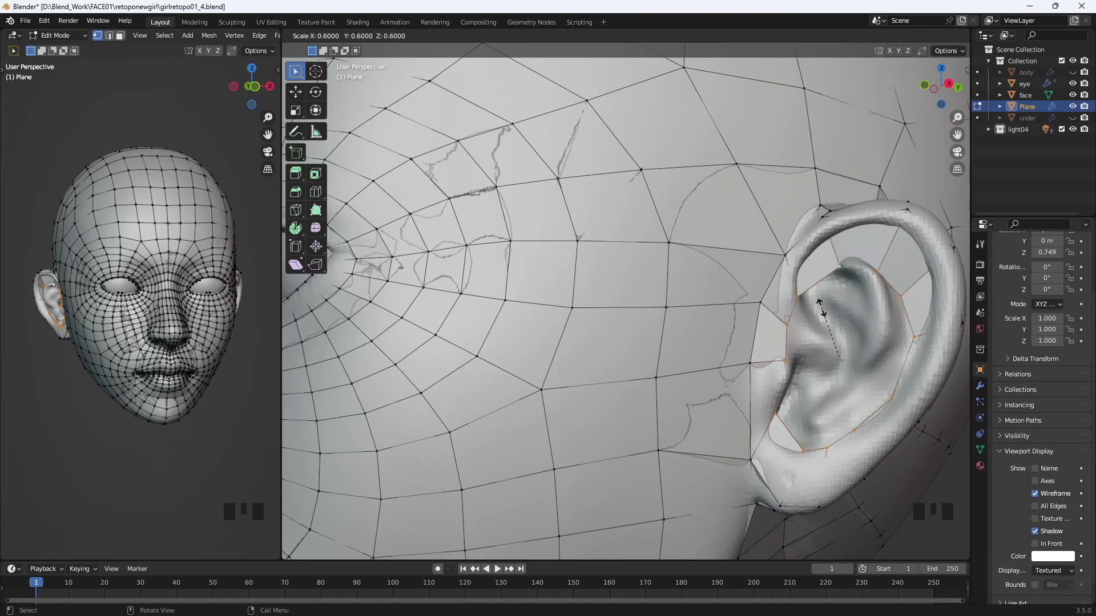
{"action": "left_click", "coordinate": [822, 313]}
- Reposition the new inner loop's vertices along the back of the ear and the earlobe
{"action": "left_click", "coordinate": [842, 276]}
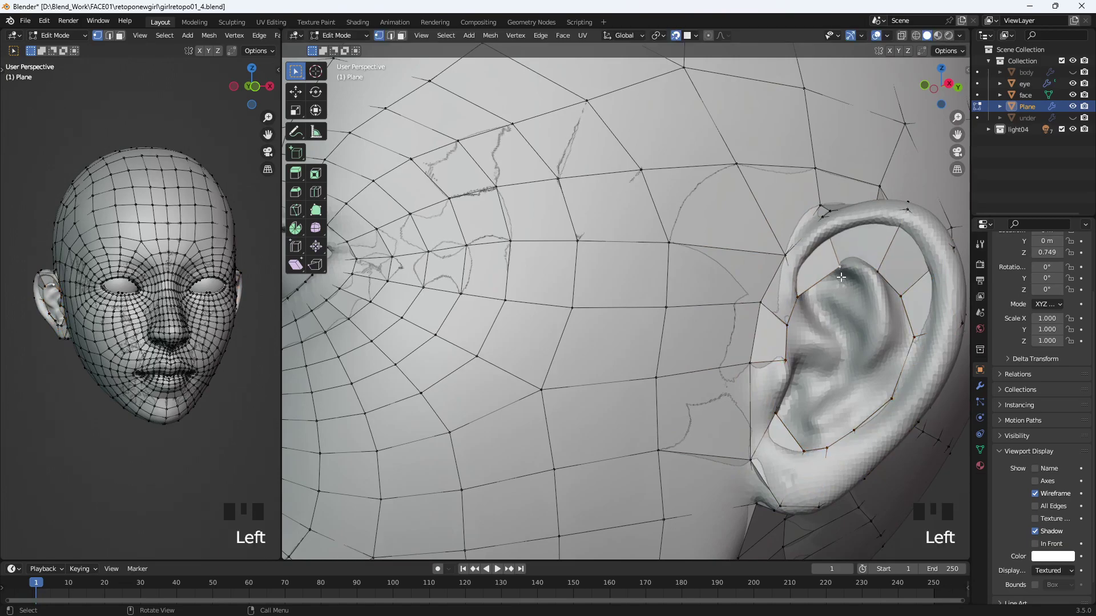
{"action": "key", "text": "g"}
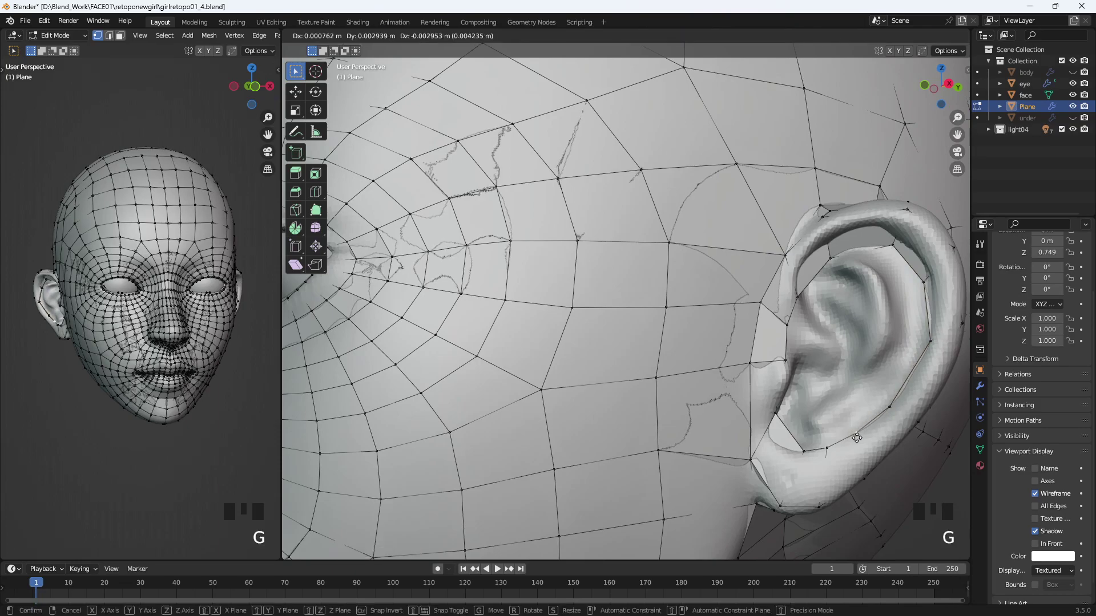
{"action": "left_click", "coordinate": [822, 448]}
{"action": "key", "text": "g"}
{"action": "left_click", "coordinate": [823, 466]}
{"action": "left_click", "coordinate": [806, 452]}
{"action": "key", "text": "g"}
{"action": "left_click", "coordinate": [792, 457]}
- Reposition the inner loop's vertices along the front edge of the ear
{"action": "left_click", "coordinate": [770, 411]}
{"action": "key", "text": "g"}
{"action": "left_click", "coordinate": [769, 433]}
{"action": "left_click", "coordinate": [784, 361]}
{"action": "key", "text": "g"}
{"action": "left_click", "coordinate": [785, 375]}
{"action": "left_click", "coordinate": [788, 326]}
{"action": "key", "text": "g"}
{"action": "left_click", "coordinate": [793, 330]}
- Reposition the inner loop's upper front vertices along the inside edge of the ear rim
{"action": "left_click", "coordinate": [798, 296]}
{"action": "key", "text": "g"}
{"action": "left_click", "coordinate": [825, 260]}
{"action": "key", "text": "g"}
{"action": "left_click", "coordinate": [804, 258]}
- Move the inner loop's top rear vertex up beneath the upper ear rim
{"action": "left_click", "coordinate": [891, 238]}
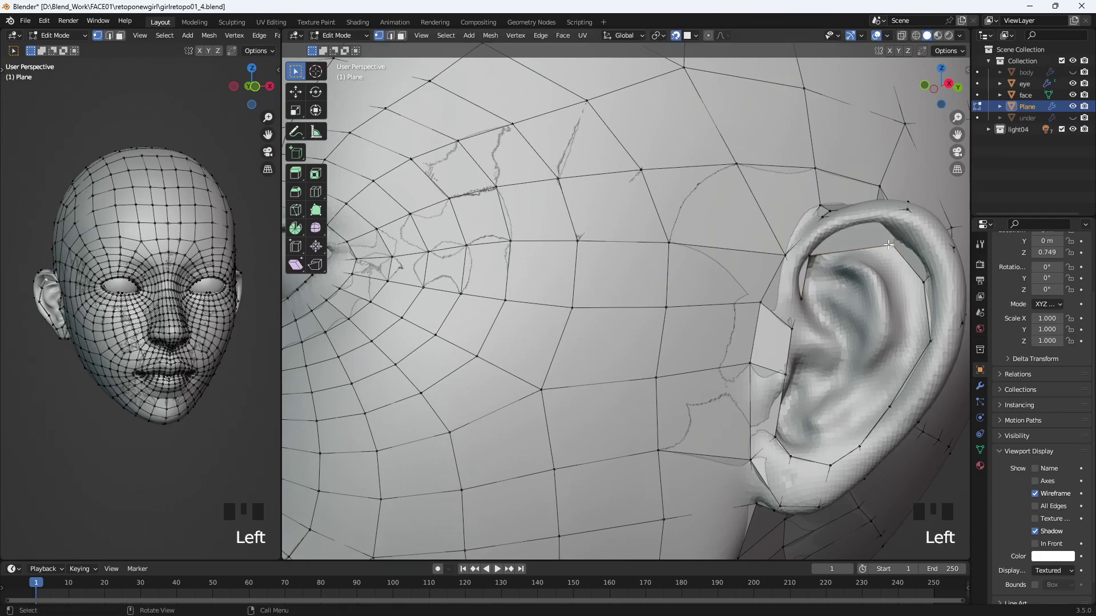
{"action": "key", "text": "g"}
{"action": "left_click", "coordinate": [897, 223]}
{"action": "key", "text": "g"}
{"action": "left_click", "coordinate": [894, 220]}
- Display the retopology mesh in front of the sculpt and move the inner loop's top front vertex up under the rim
{"action": "left_click", "coordinate": [816, 254]}
{"action": "key", "text": "g"}
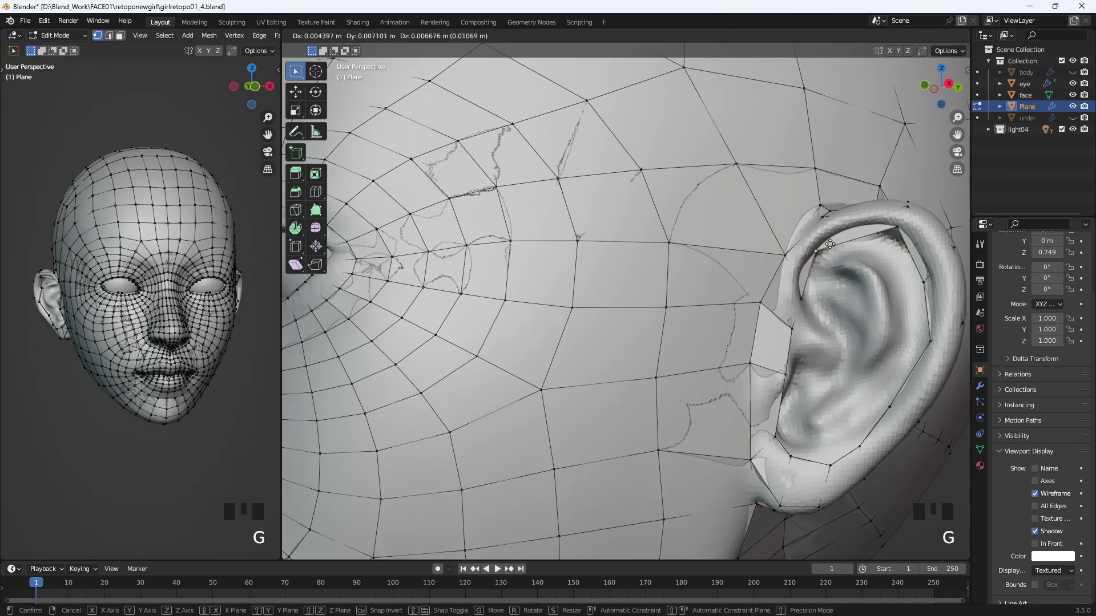
{"action": "left_click", "coordinate": [836, 231]}
{"action": "left_click", "coordinate": [1035, 544]}
{"action": "left_click", "coordinate": [826, 234]}
{"action": "key", "text": "g"}
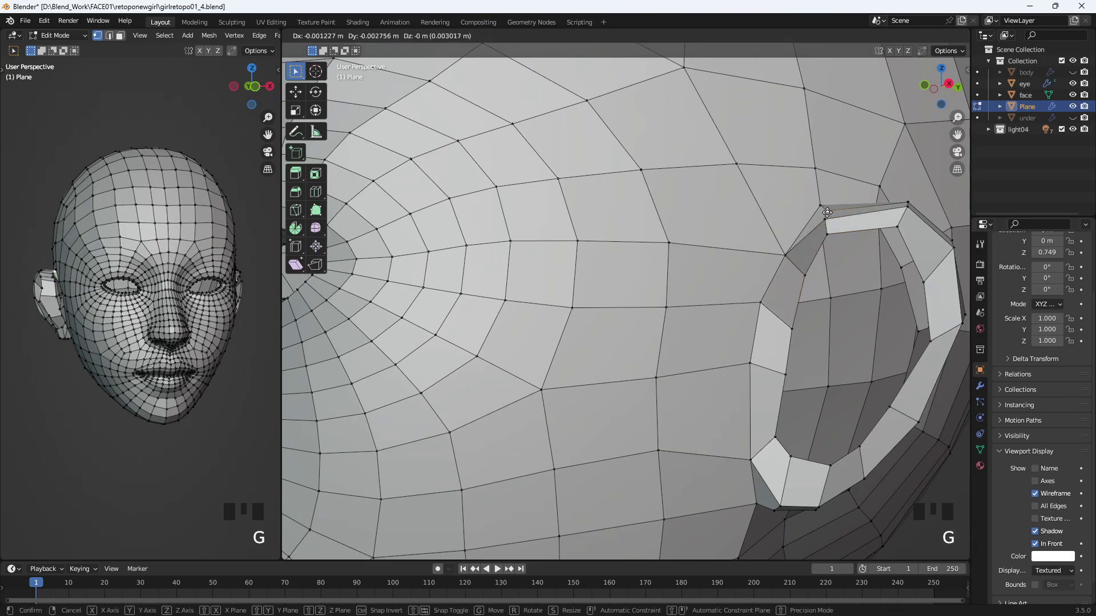
{"action": "left_click", "coordinate": [827, 213]}
- Shift the inner loop's two upper back vertices along the ear rim and turn off the mesh's In Front display
{"action": "left_click", "coordinate": [928, 342]}
{"action": "key", "text": "g"}
{"action": "left_click", "coordinate": [928, 332]}
{"action": "left_click", "coordinate": [923, 283]}
{"action": "key", "text": "g"}
{"action": "left_click", "coordinate": [930, 270]}
{"action": "left_click", "coordinate": [1034, 544]}
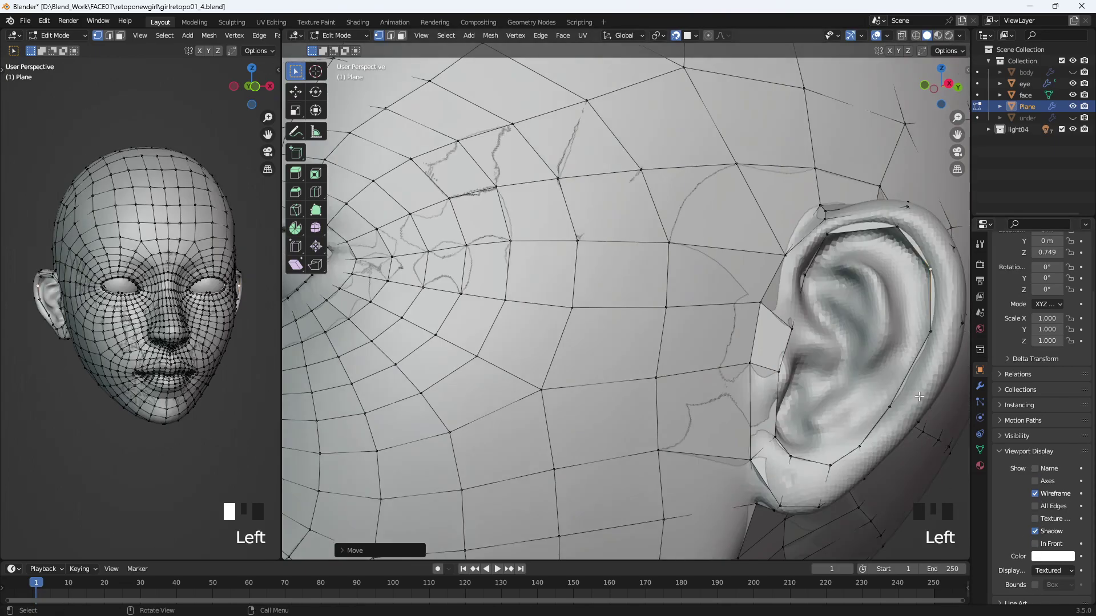
- Extrude the entire inner edge loop and scale it inward to form another ring of faces inside the ear
{"action": "left_click", "coordinate": [927, 345], "text": "alt"}
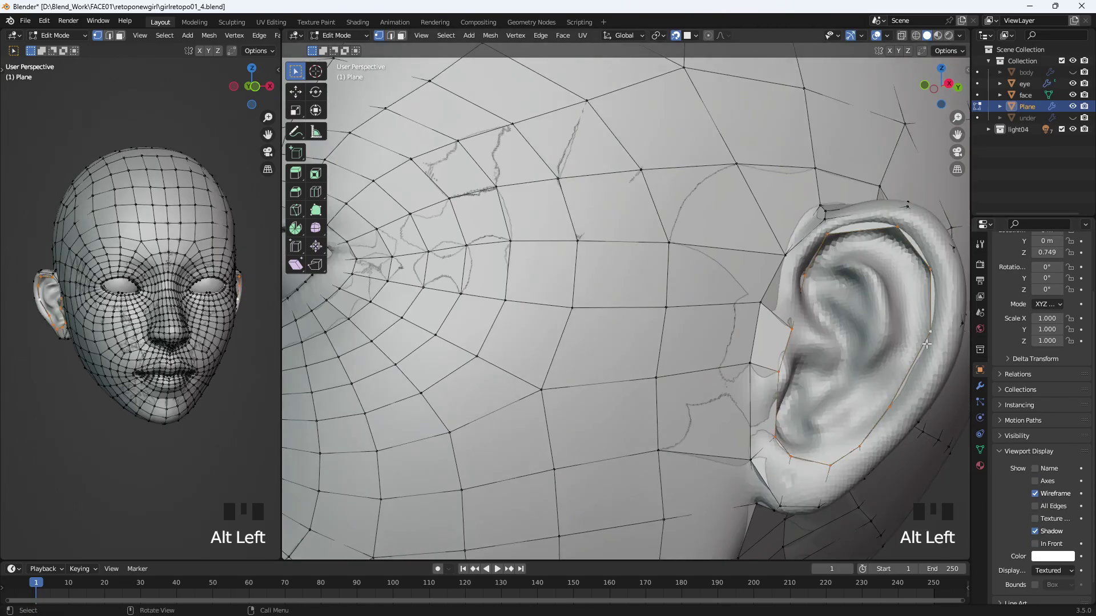
{"action": "key", "text": "e"}
{"action": "key", "text": "s"}
{"action": "left_click", "coordinate": [890, 341]}
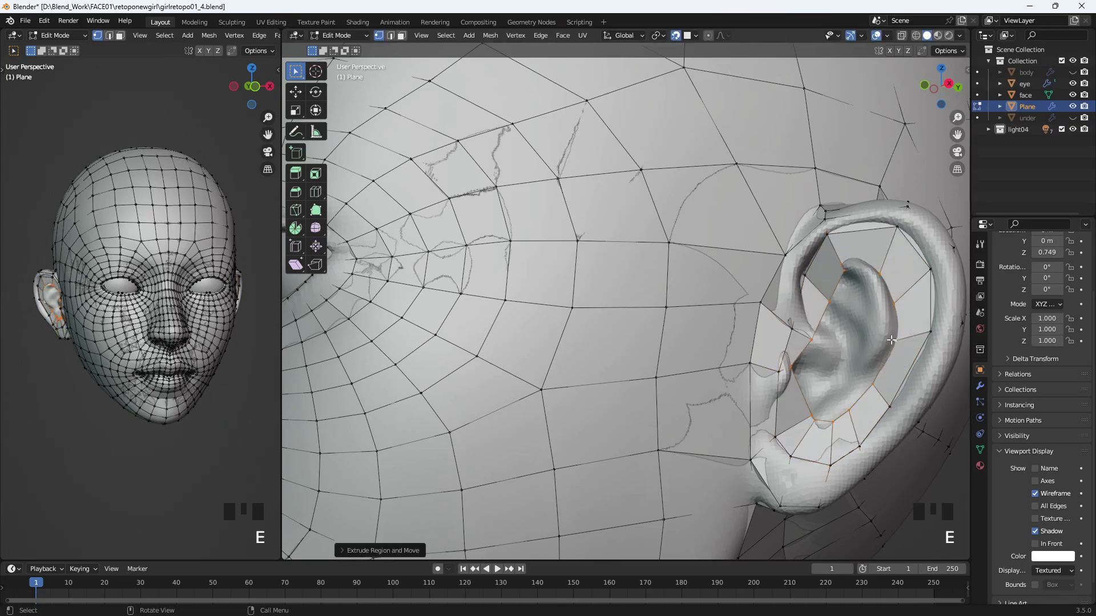
- Move the new ring's two front vertices near the tragus deeper into the ear, using the In Front display temporarily to reach them
{"action": "left_click", "coordinate": [1035, 545]}
{"action": "left_click", "coordinate": [786, 367]}
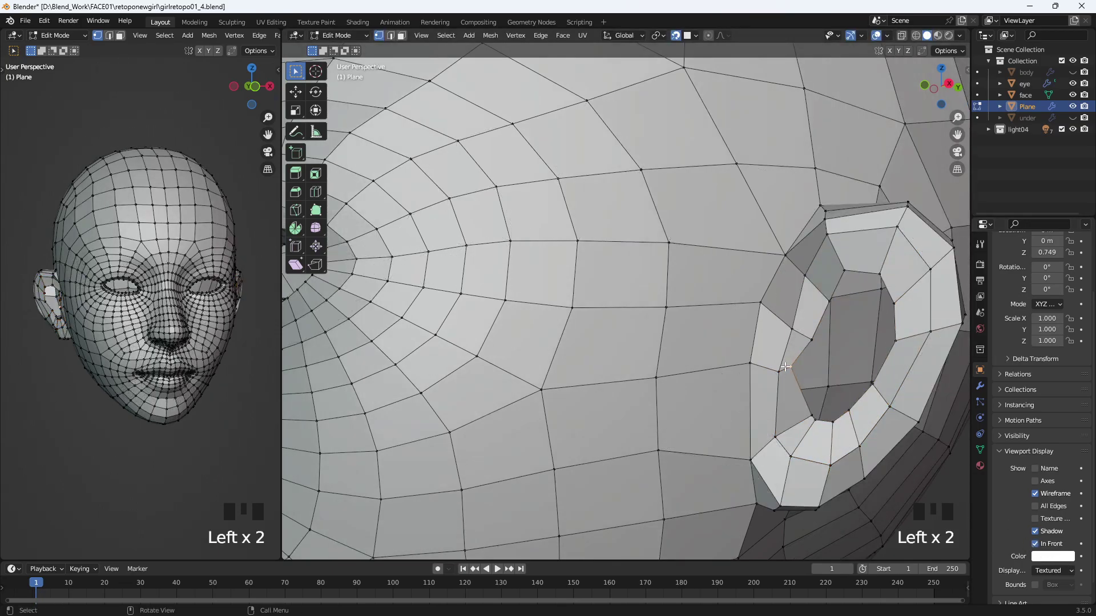
{"action": "key", "text": "g"}
{"action": "left_click", "coordinate": [829, 377]}
{"action": "left_click", "coordinate": [813, 341]}
{"action": "key", "text": "g"}
{"action": "left_click", "coordinate": [821, 342]}
{"action": "left_click", "coordinate": [1035, 544]}
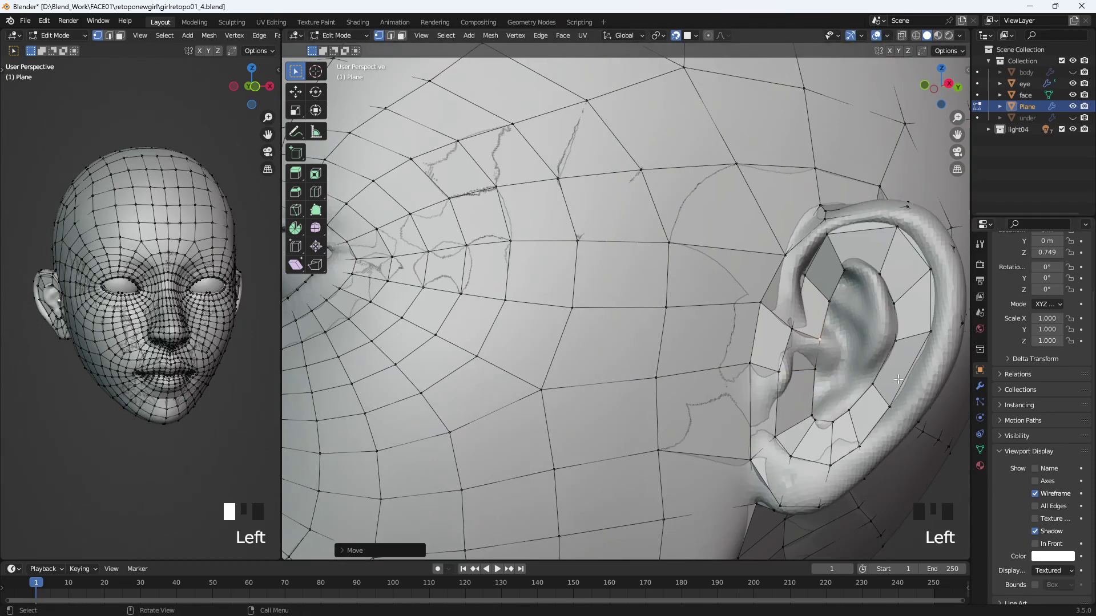
- Reposition the new ring's top and upper front vertices around the upper fold of the inner ear
{"action": "left_click", "coordinate": [882, 274]}
{"action": "key", "text": "g"}
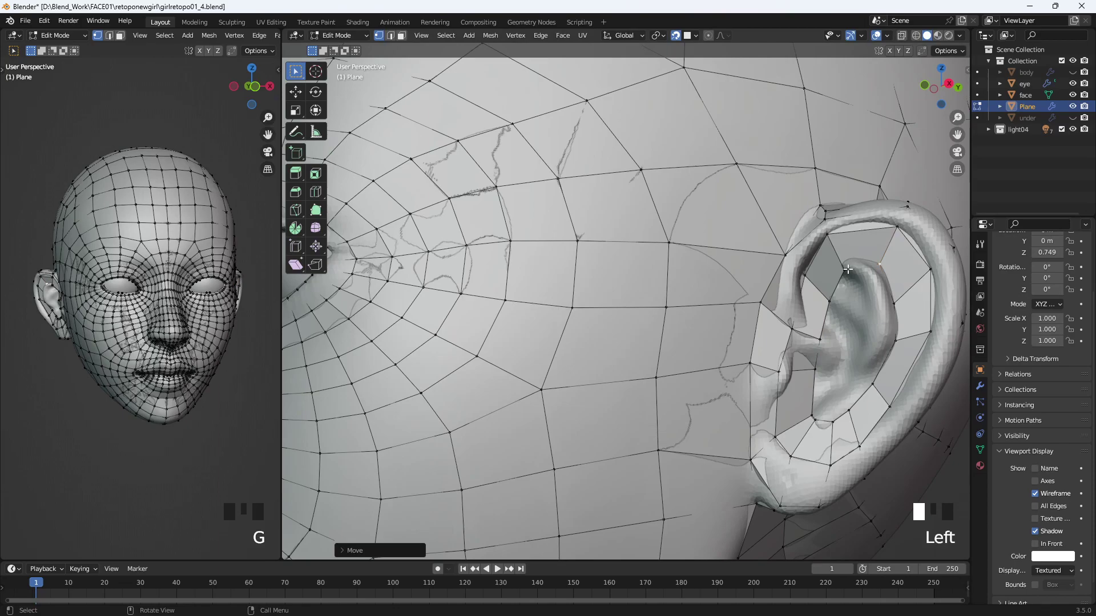
{"action": "left_click", "coordinate": [834, 279]}
{"action": "left_click", "coordinate": [837, 305]}
{"action": "key", "text": "g"}
{"action": "left_click", "coordinate": [835, 304]}
{"action": "left_click", "coordinate": [836, 307]}
{"action": "key", "text": "g"}
{"action": "left_click", "coordinate": [828, 304]}
- Adjust the new ring's middle and lower front vertices around the ear canal opening behind the tragus
{"action": "left_click", "coordinate": [832, 336]}
{"action": "key", "text": "g"}
{"action": "left_click", "coordinate": [830, 328]}
{"action": "left_click", "coordinate": [823, 377]}
{"action": "key", "text": "g"}
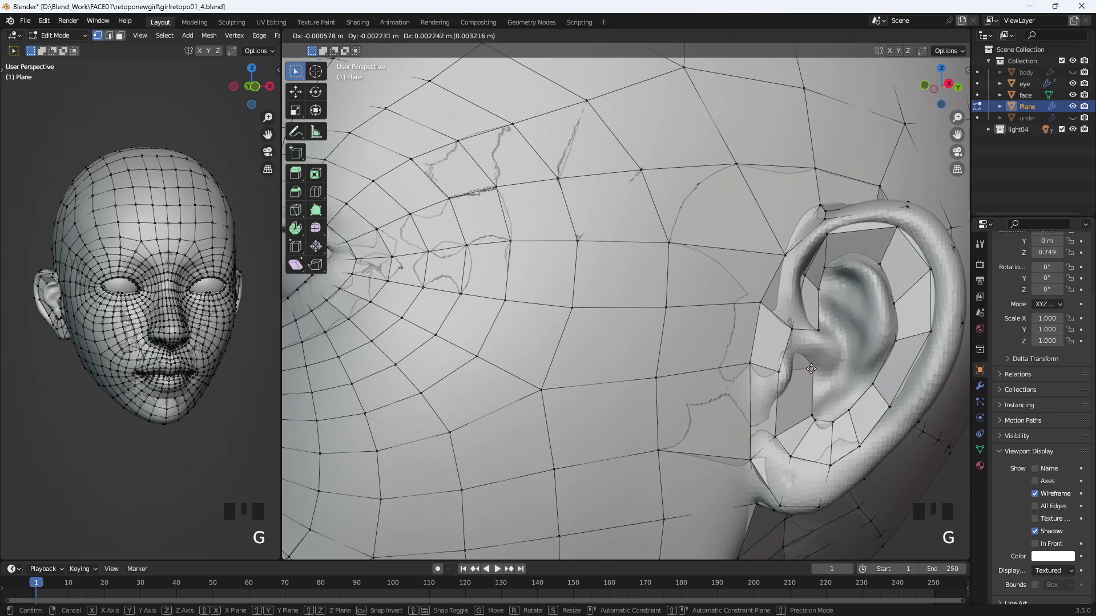
- Reposition the lower vertices of the inner ear loop down toward the sculpted hollow above the lobe
{"action": "left_click", "coordinate": [804, 389]}
{"action": "key", "text": "g"}
{"action": "left_click", "coordinate": [799, 430]}
{"action": "left_click", "coordinate": [816, 424]}
{"action": "key", "text": "g"}
{"action": "left_click", "coordinate": [793, 423]}
{"action": "left_click", "coordinate": [820, 429]}
{"action": "key", "text": "g"}
{"action": "left_click", "coordinate": [810, 454]}
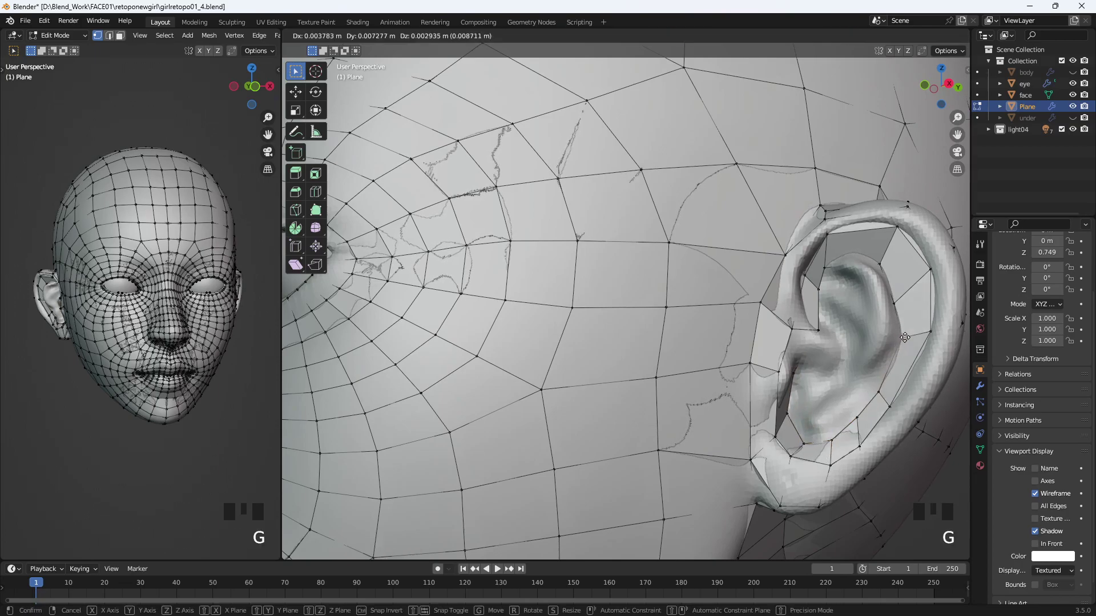
- Adjust the vertex at the upper rear of the inner ear loop to follow the sculpted fold
{"action": "left_click", "coordinate": [879, 264]}
{"action": "key", "text": "g"}
{"action": "left_click", "coordinate": [870, 262]}
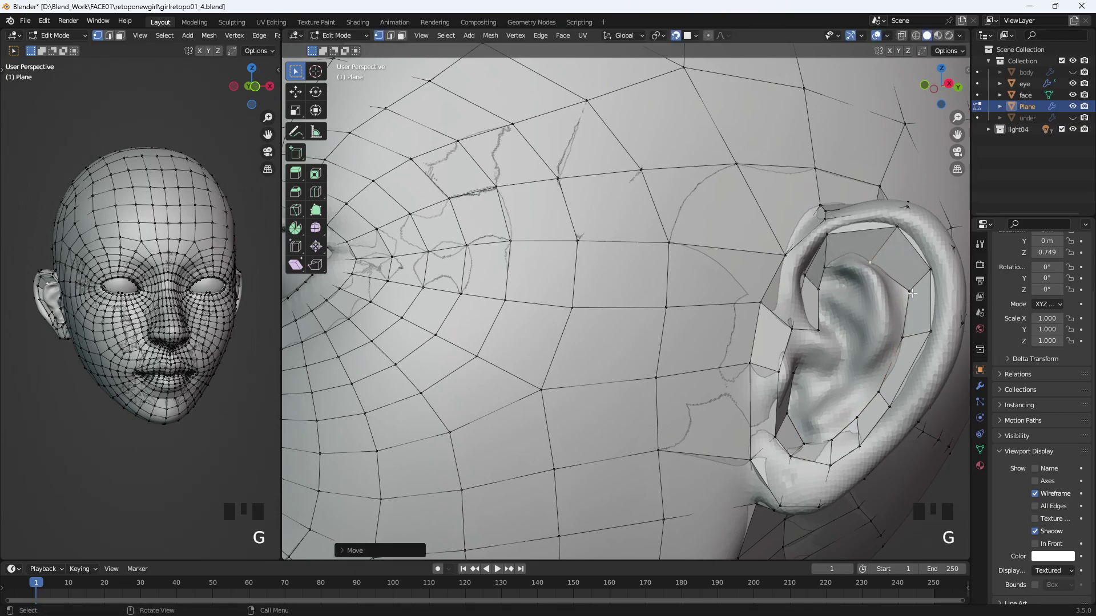
{"action": "left_click", "coordinate": [875, 264]}
{"action": "key", "text": "g"}
{"action": "left_click", "coordinate": [881, 252]}
- Move the upper front vertices of the inner ear loop onto the sculpt where the outer rim curls inward
{"action": "left_click", "coordinate": [825, 270]}
{"action": "key", "text": "g"}
{"action": "left_click", "coordinate": [832, 265]}
{"action": "left_click", "coordinate": [829, 299]}
{"action": "left_click", "coordinate": [822, 332]}
{"action": "key", "text": "g"}
{"action": "left_click", "coordinate": [804, 304]}
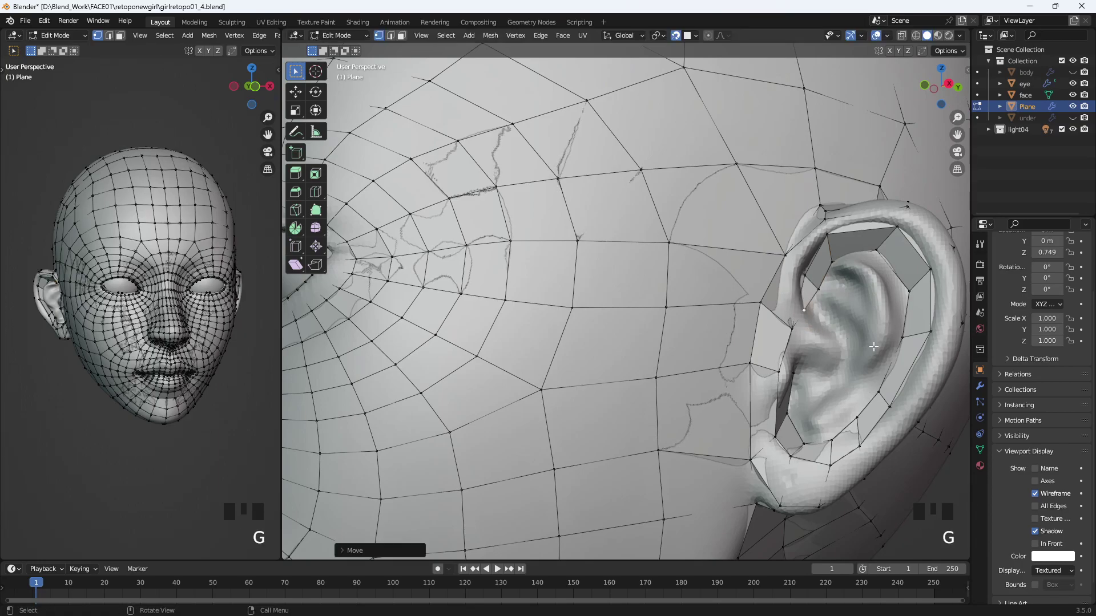
{"action": "key", "text": "g"}
{"action": "left_click", "coordinate": [882, 340]}
- Move the vertex at the front edge of the ear, just above the tragus, slightly upward
{"action": "left_click", "coordinate": [779, 368]}
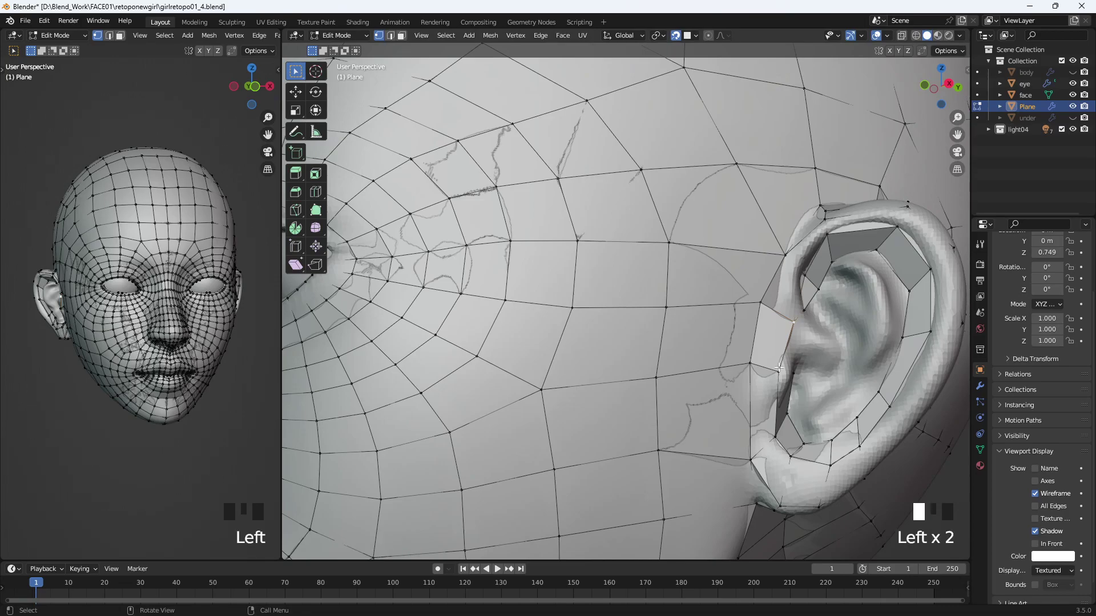
{"action": "key", "text": "g"}
{"action": "left_click", "coordinate": [788, 336]}
- Extrude the short edge above the tragus into the ear hollow and align its two new vertices with the ridge
{"action": "left_click", "coordinate": [791, 325]}
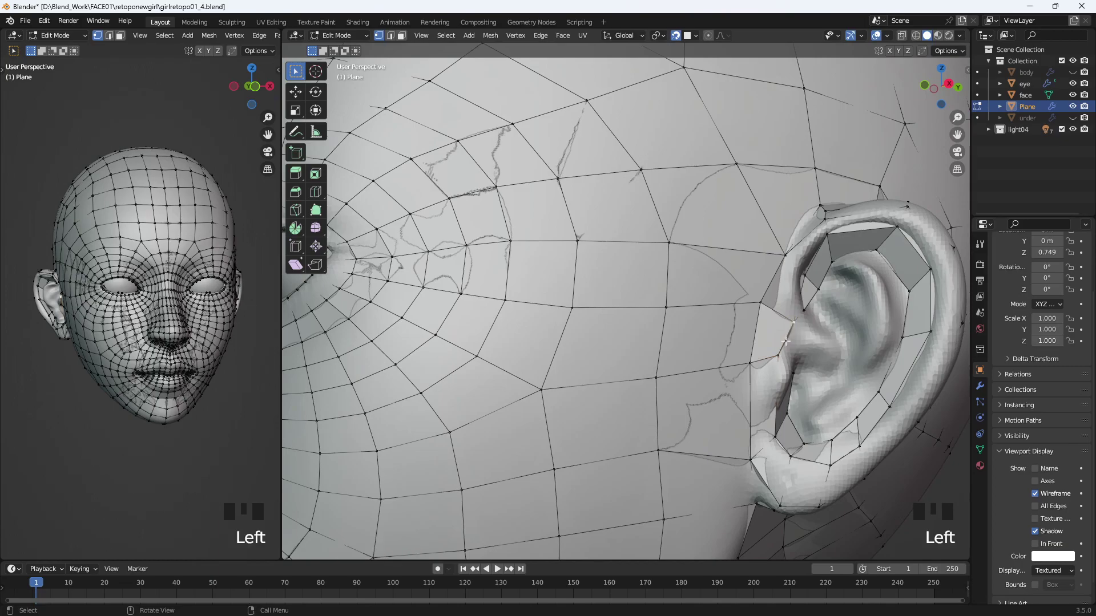
{"action": "left_click", "coordinate": [798, 360], "text": "shift"}
{"action": "key", "text": "e"}
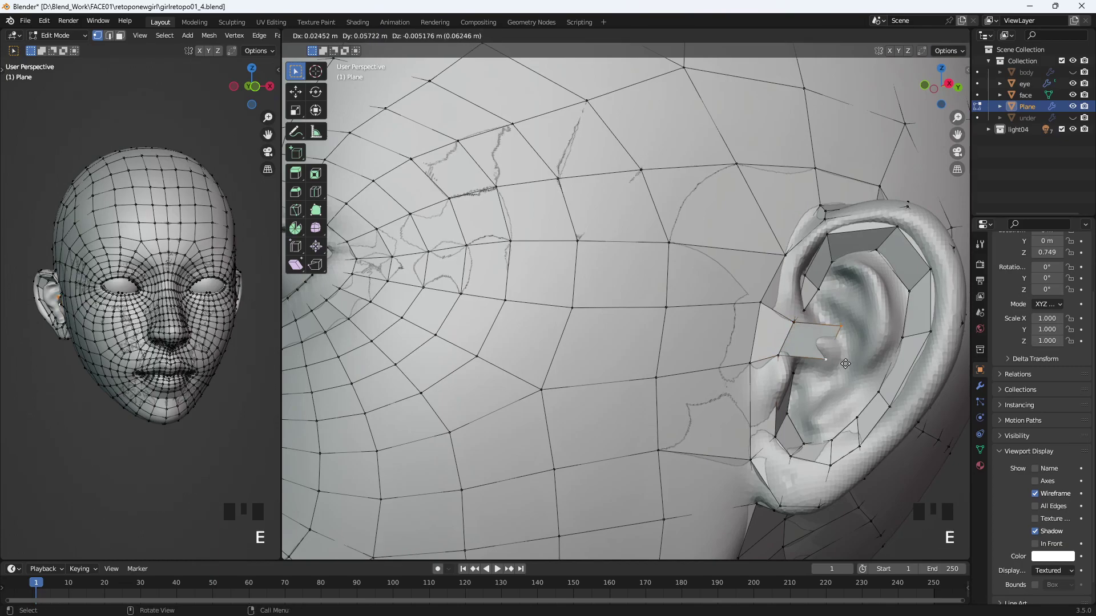
{"action": "left_click", "coordinate": [835, 336]}
{"action": "key", "text": "g"}
{"action": "left_click", "coordinate": [833, 345]}
{"action": "key", "text": "g"}
{"action": "left_click", "coordinate": [828, 359]}
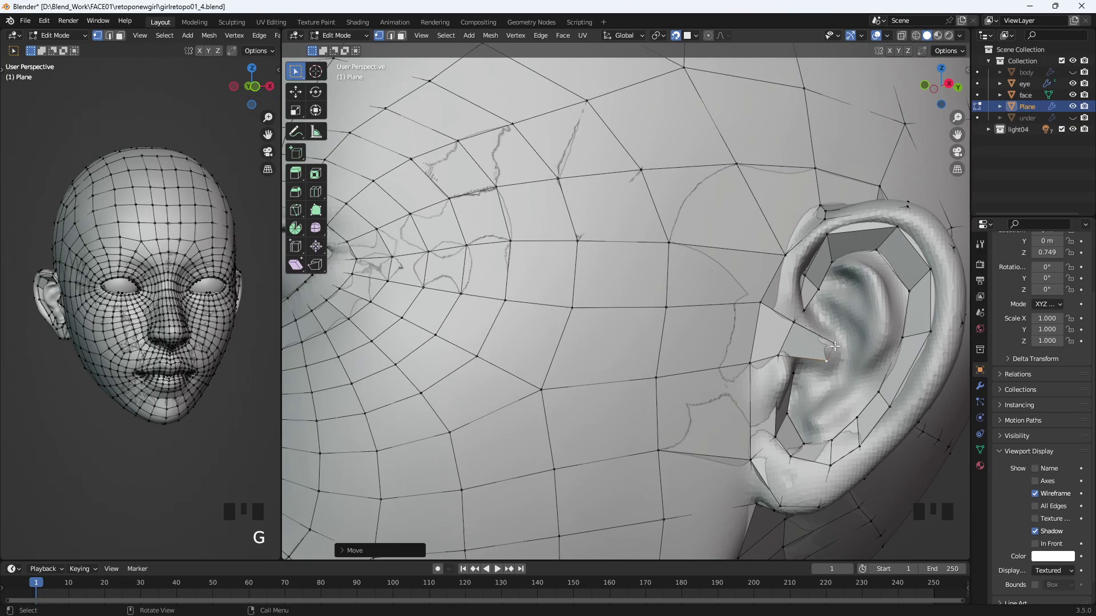
- Extrude the end of the ridge strip twice toward the rear inner ear loop
{"action": "left_click", "coordinate": [835, 346], "text": "shift"}
{"action": "key", "text": "e"}
{"action": "left_click", "coordinate": [868, 395]}
{"action": "key", "text": "e"}
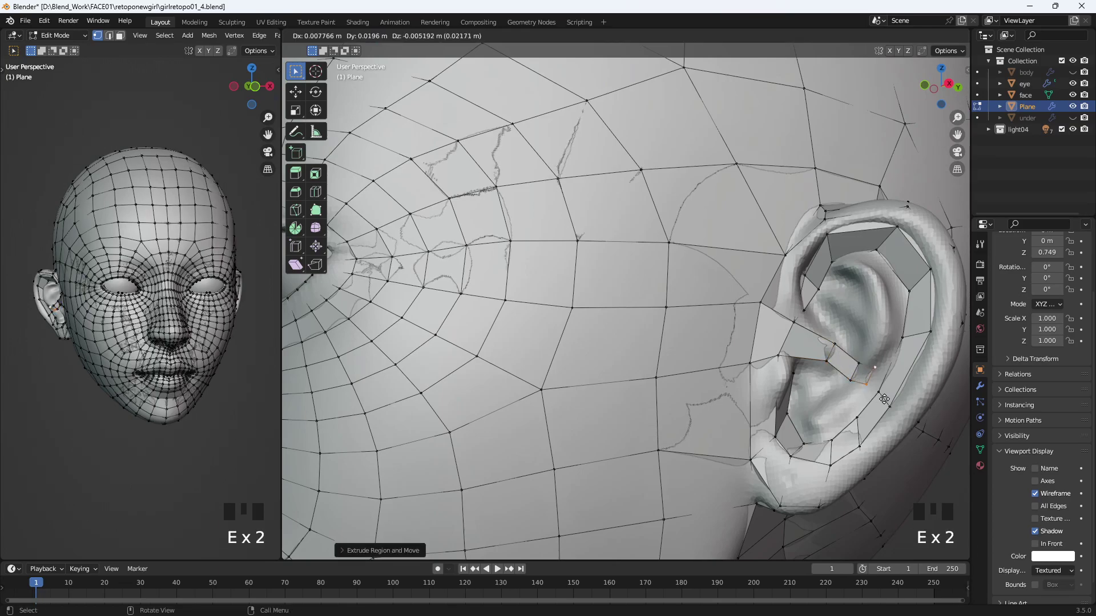
{"action": "left_click", "coordinate": [886, 399]}
- Fill a face joining the ridge strip to the rear inner ear loop and adjust the strip's end vertex
{"action": "left_click", "coordinate": [877, 368]}
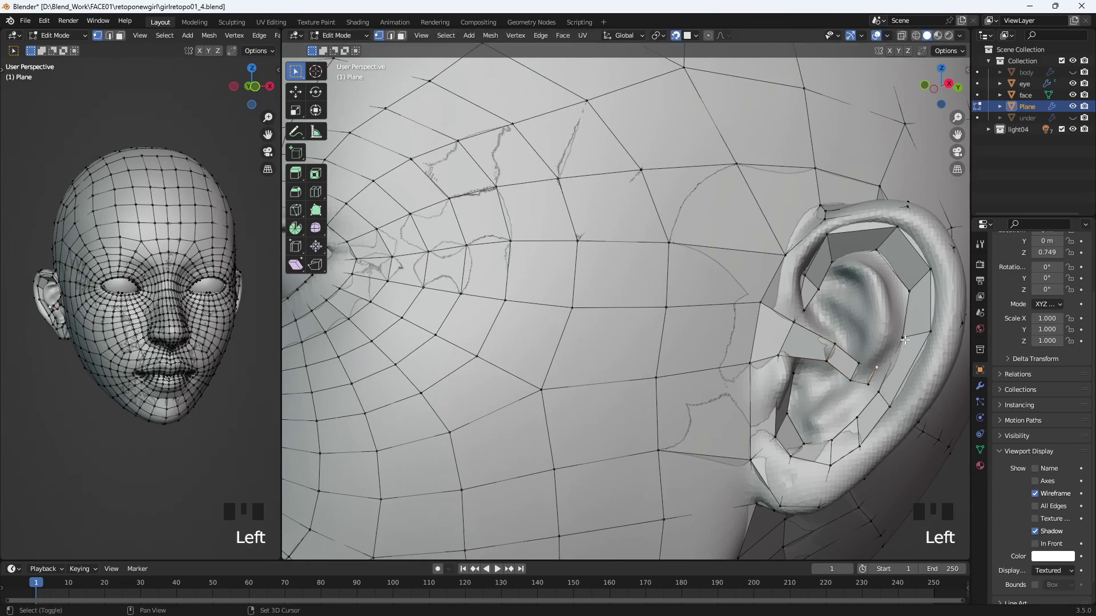
{"action": "left_click", "coordinate": [902, 338], "text": "shift"}
{"action": "left_click", "coordinate": [875, 392], "text": "shift"}
{"action": "key", "text": "f"}
{"action": "left_click", "coordinate": [881, 367]}
{"action": "key", "text": "g"}
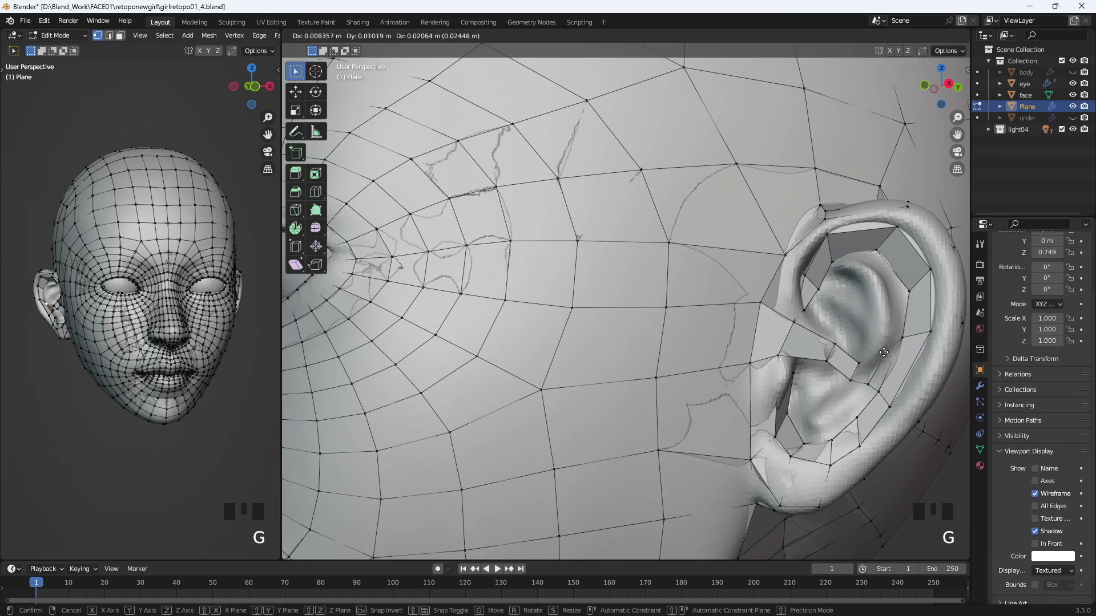
{"action": "left_click", "coordinate": [883, 353]}
{"action": "key", "text": "g"}
- Extrude the strip's end edge twice upward along the sculpted antihelix fold
{"action": "left_click", "coordinate": [889, 367], "text": "shift"}
{"action": "key", "text": "e"}
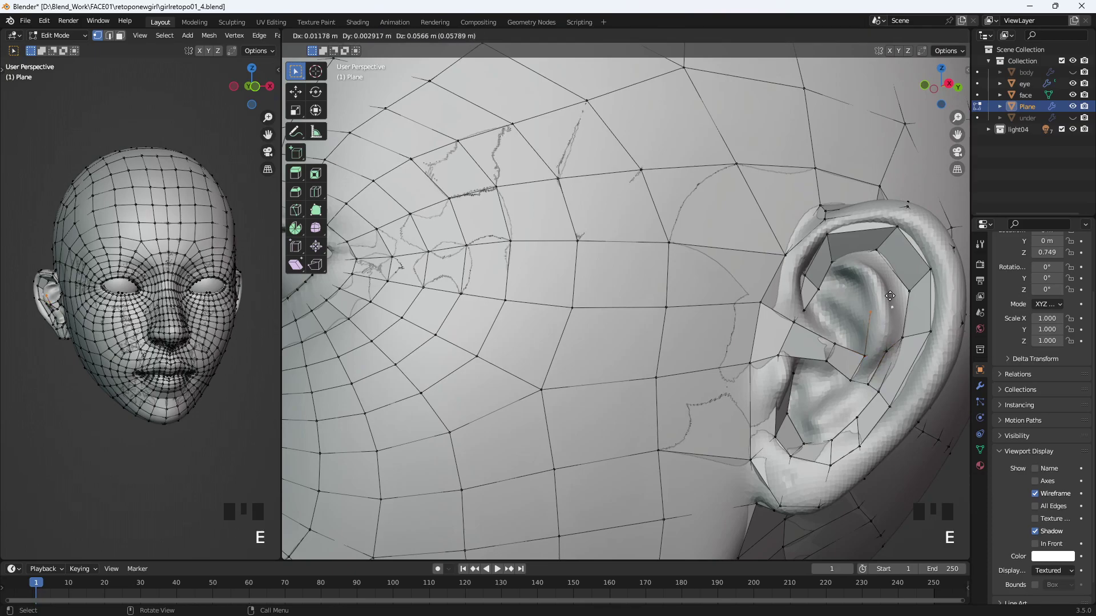
{"action": "left_click", "coordinate": [890, 295]}
{"action": "key", "text": "e"}
{"action": "left_click", "coordinate": [874, 264]}
- Adjust the two end vertices at the top of the antihelix strip to fit the fold
{"action": "left_click", "coordinate": [877, 274]}
{"action": "key", "text": "g"}
{"action": "left_click", "coordinate": [871, 268]}
{"action": "left_click", "coordinate": [857, 279]}
{"action": "key", "text": "g"}
{"action": "left_click", "coordinate": [865, 279]}
- Extrude the top of the antihelix strip forward and fill a face connecting it to the upper front ear loop
{"action": "left_click", "coordinate": [871, 267], "text": "shift"}
{"action": "key", "text": "e"}
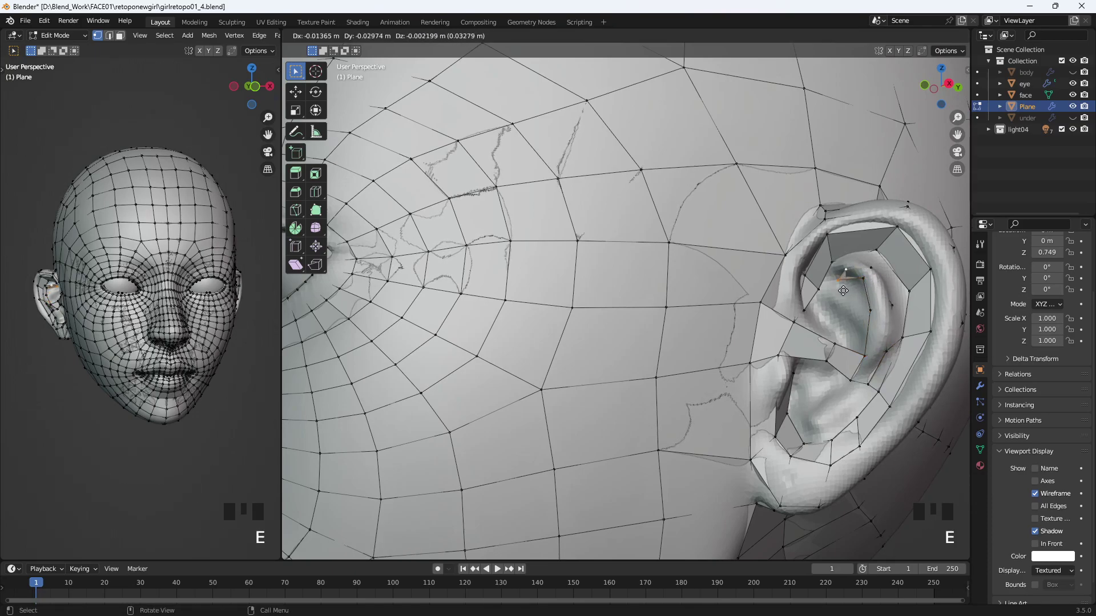
{"action": "left_click", "coordinate": [839, 295]}
{"action": "left_click", "coordinate": [832, 263], "text": "shift"}
{"action": "left_click", "coordinate": [819, 290], "text": "shift"}
{"action": "key", "text": "f"}
- Fill the successive gaps between the antihelix strip and the surrounding inner ear loop with faces
{"action": "left_click", "coordinate": [859, 272]}
{"action": "left_click", "coordinate": [868, 274], "text": "shift"}
{"action": "key", "text": "f"}
{"action": "key", "text": "f"}
{"action": "key", "text": "f"}
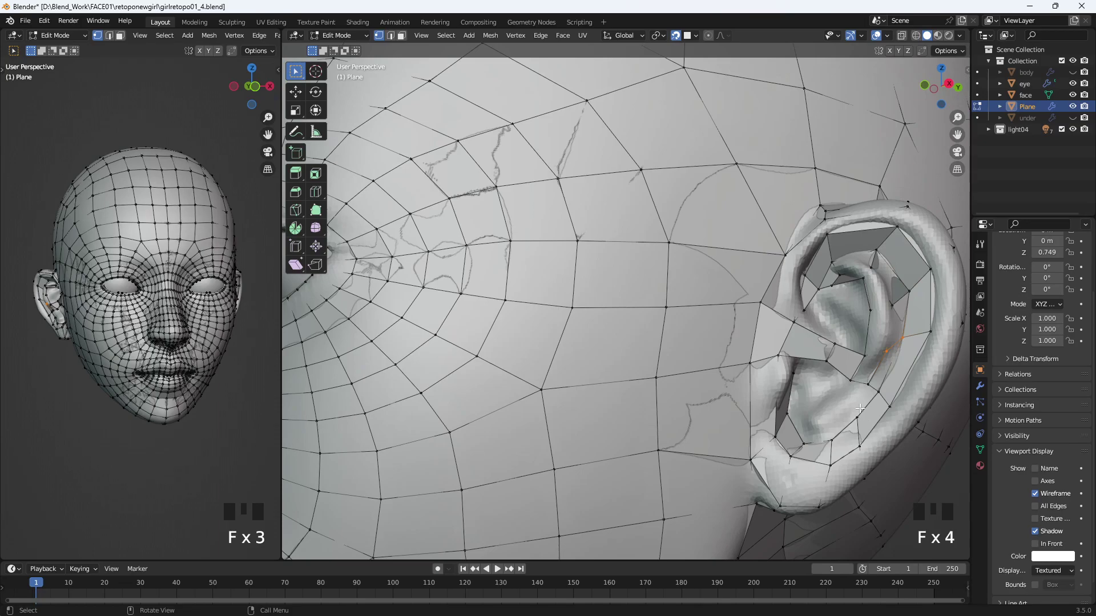
- Turn on In Front display for the mesh and reposition the loose vertex at the upper hollow's front edge
{"action": "left_click", "coordinate": [811, 316]}
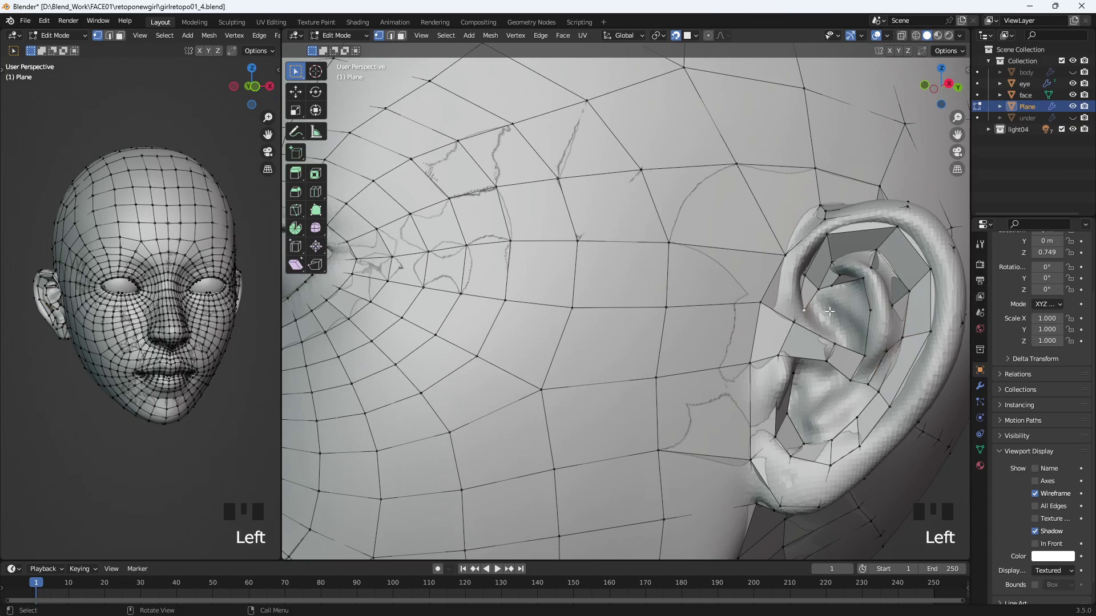
{"action": "key", "text": "g"}
{"action": "left_click", "coordinate": [1036, 545]}
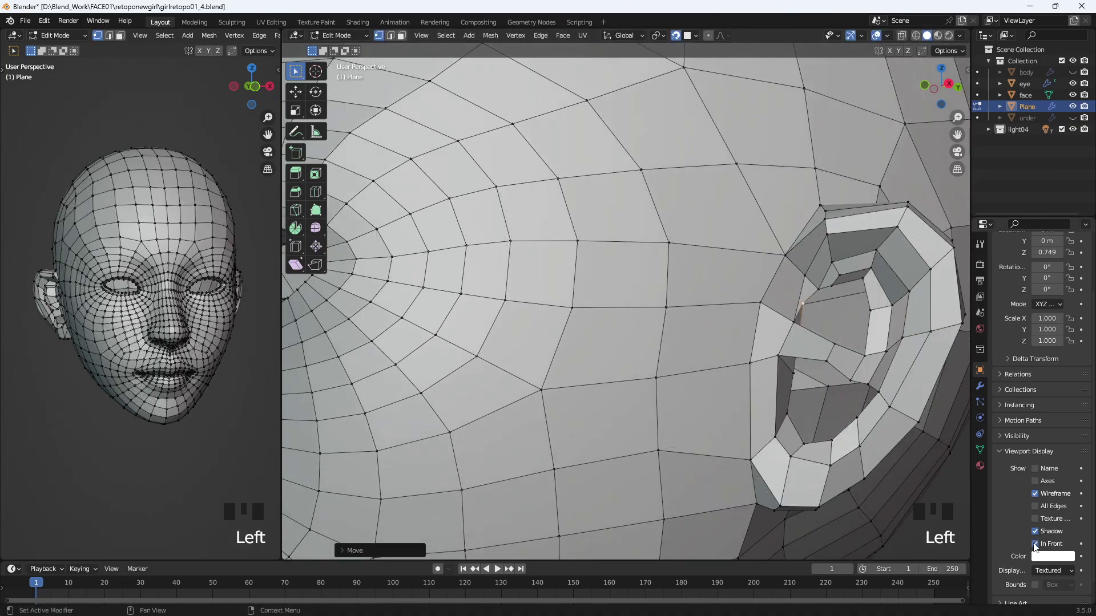
{"action": "left_click", "coordinate": [802, 303]}
{"action": "key", "text": "g"}
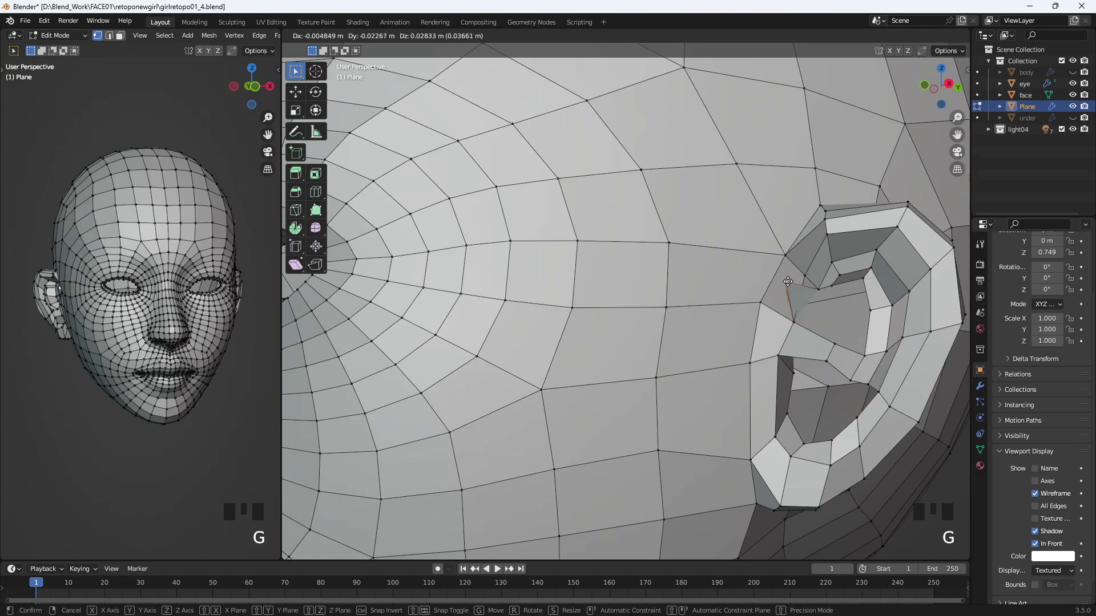
{"action": "left_click", "coordinate": [841, 272]}
- Move the two lower vertices of the fold above the upper ear hollow slightly upward
{"action": "left_click", "coordinate": [838, 286]}
{"action": "key", "text": "g"}
{"action": "left_click", "coordinate": [838, 282]}
{"action": "left_click", "coordinate": [819, 290]}
{"action": "key", "text": "g"}
{"action": "left_click", "coordinate": [822, 283]}
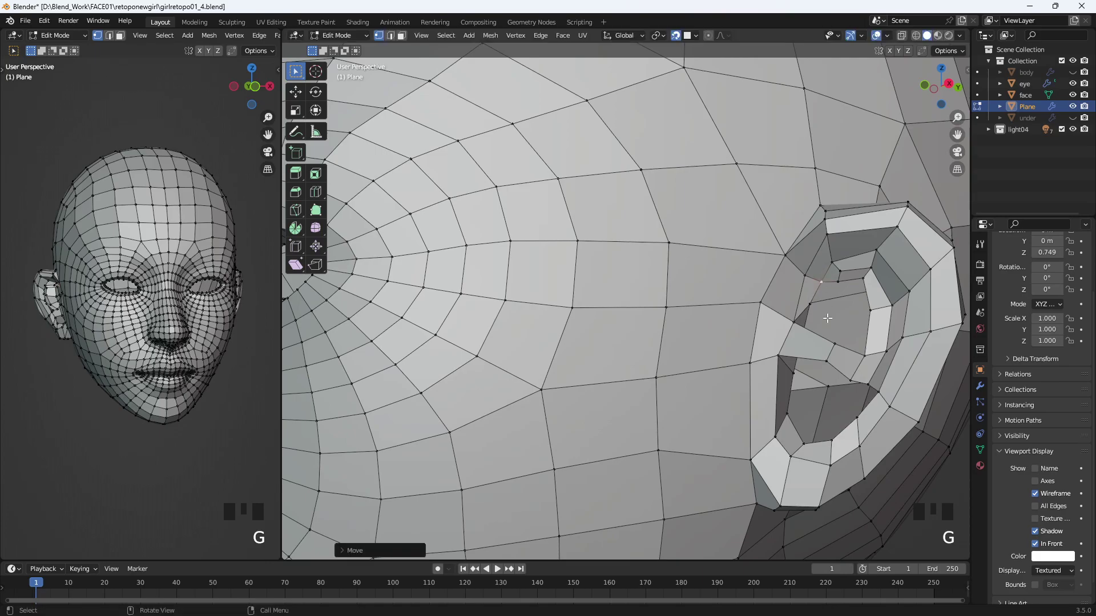
- Compare the ear mesh with the sculpt and delete the unwanted vertices beside the front ridge
{"action": "scroll", "coordinate": [830, 332], "scroll_direction": "up", "scroll_amount": 2}
{"action": "mouse_move", "coordinate": [830, 333]}
{"action": "middle_mouse_down", "text": "shift"}
{"action": "mouse_move", "coordinate": [877, 401]}
{"action": "mouse_move", "coordinate": [764, 310]}
{"action": "mouse_move", "coordinate": [776, 331]}
{"action": "middle_mouse_up", "text": "shift"}
{"action": "left_click", "coordinate": [1036, 544]}
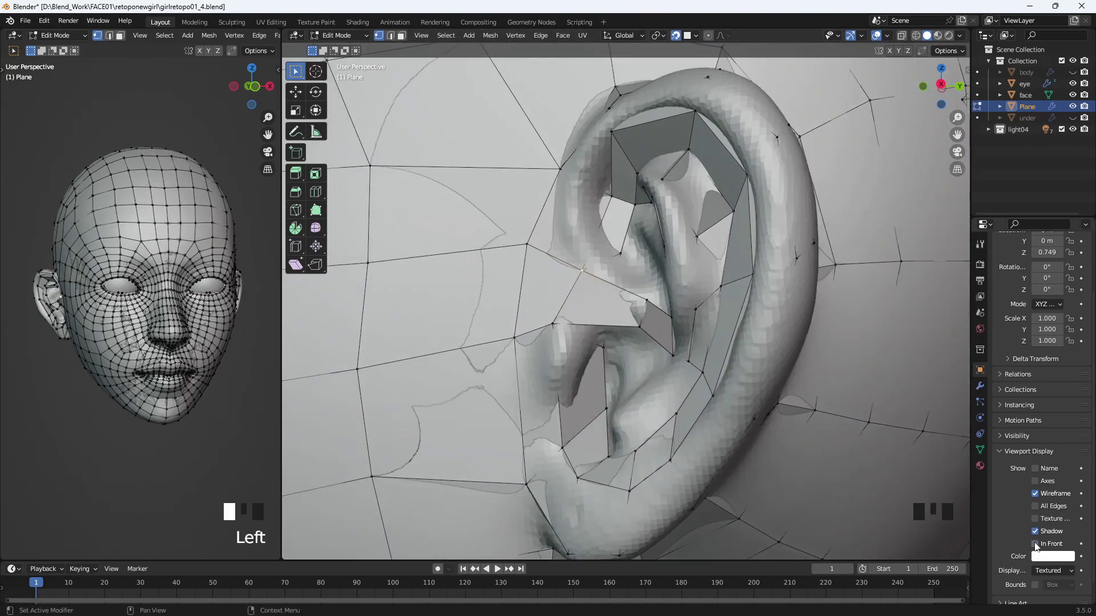
{"action": "left_click", "coordinate": [1036, 544]}
{"action": "middle_click_drag", "start_coordinate": [756, 430], "coordinate": [718, 392]}
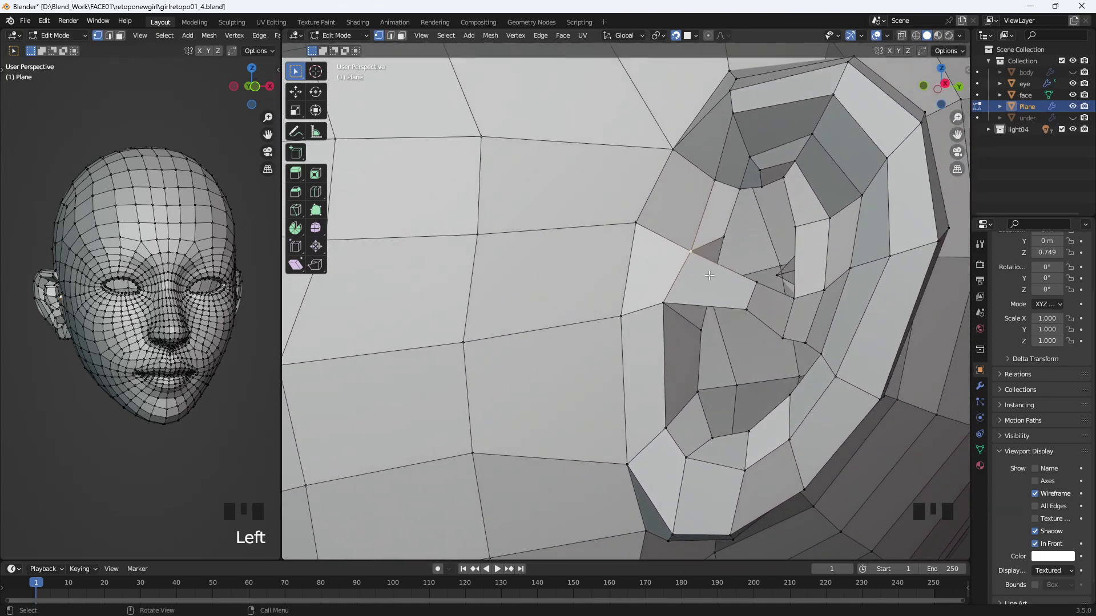
{"action": "left_click", "coordinate": [699, 329], "text": "shift"}
{"action": "key", "text": "Delete"}
{"action": "left_click", "coordinate": [701, 325]}
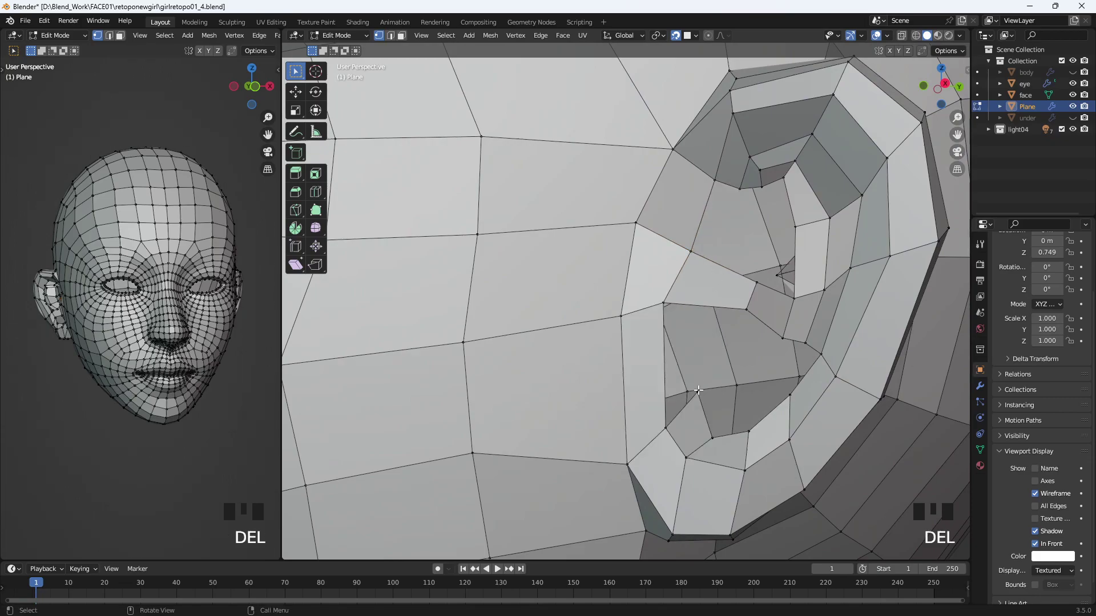
- Fill a face across the front of the lower ear hollow, between the front ridge and the lower inner loop
{"action": "middle_click_drag", "start_coordinate": [741, 287], "coordinate": [725, 325]}
{"action": "left_click", "coordinate": [725, 325]}
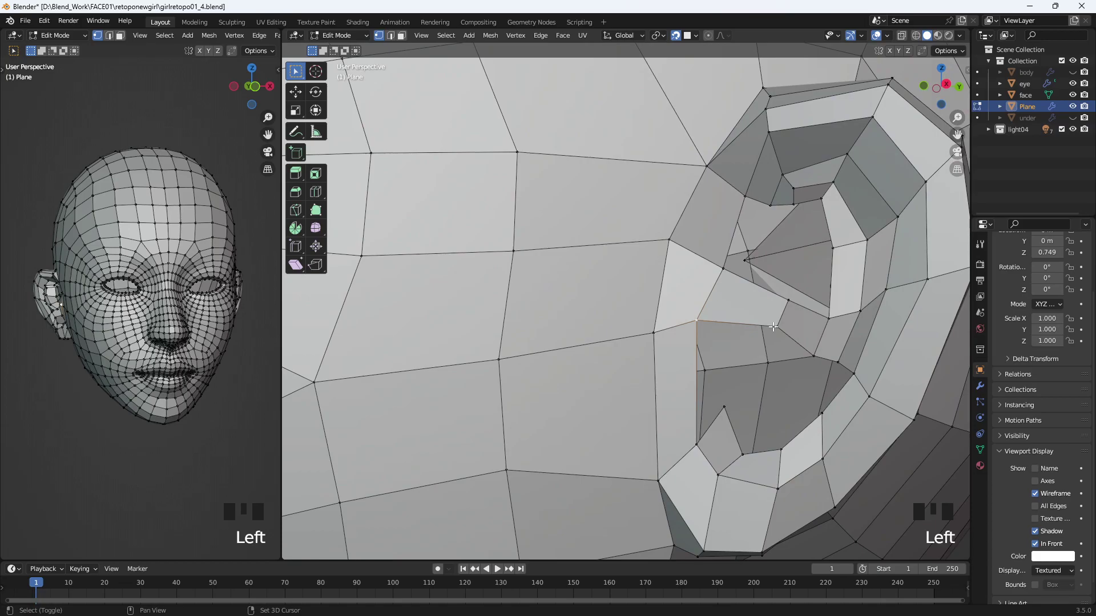
{"action": "middle_click_drag", "start_coordinate": [780, 327], "coordinate": [769, 342]}
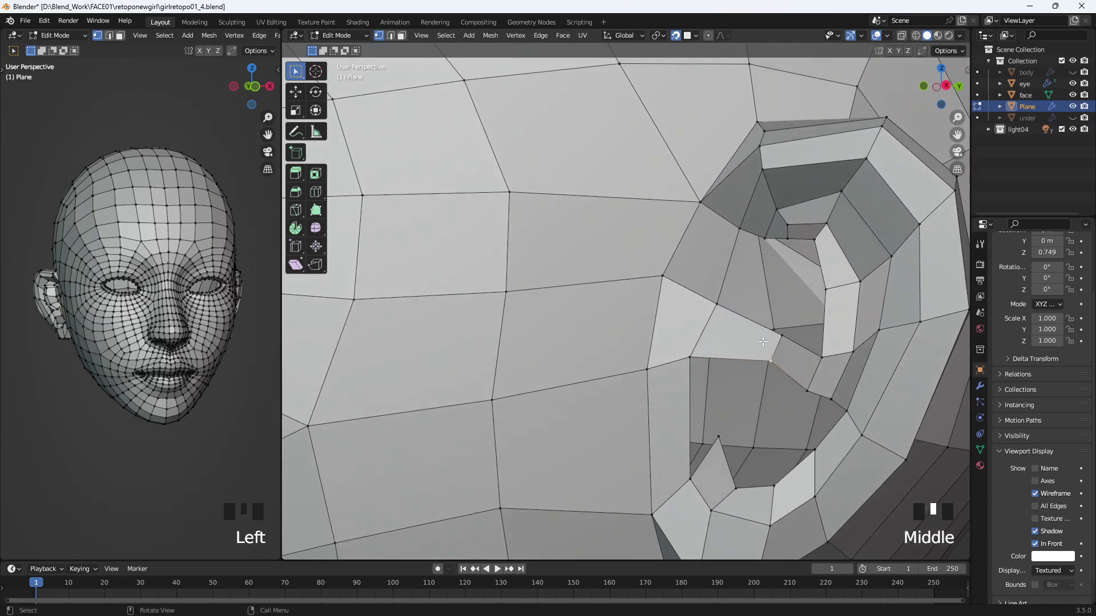
{"action": "left_click", "coordinate": [718, 437], "text": "shift"}
{"action": "left_click", "coordinate": [689, 479], "text": "shift"}
{"action": "left_click", "coordinate": [703, 345], "text": "shift"}
{"action": "key", "text": "f"}
- Move the lower inner corner vertex of the new hollow face down and toward the rear
{"action": "left_click", "coordinate": [729, 440]}
{"action": "key", "text": "g"}
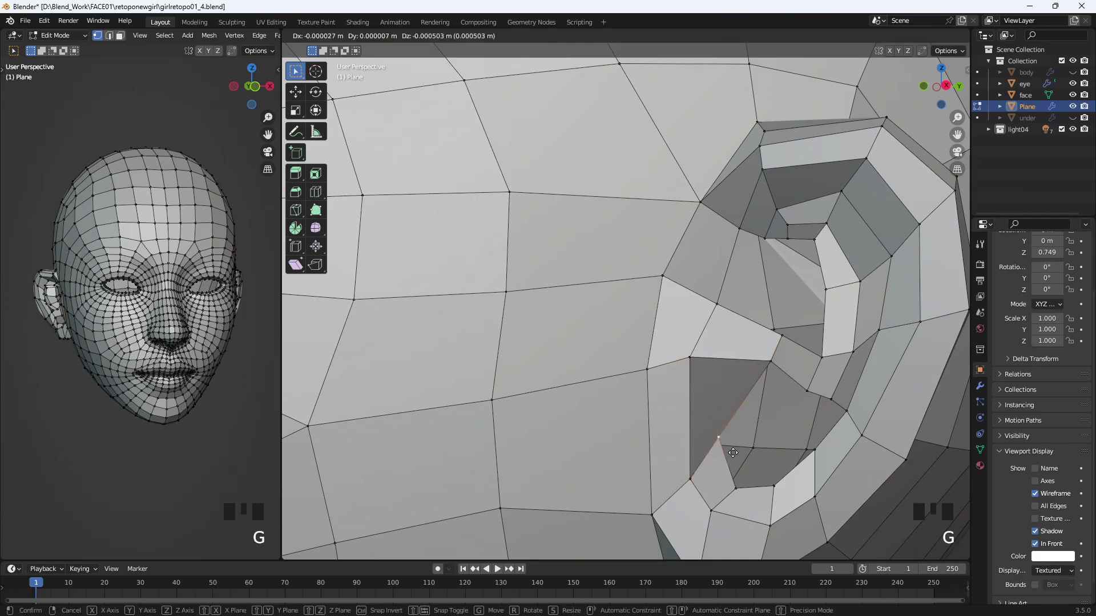
{"action": "left_click", "coordinate": [736, 462]}
- Fill a four-sided face at the front of the upper ear hollow, above the front ridge
{"action": "left_click", "coordinate": [725, 290]}
{"action": "left_click", "coordinate": [741, 230], "text": "shift"}
{"action": "left_click", "coordinate": [765, 238], "text": "shift"}
{"action": "left_click", "coordinate": [776, 332], "text": "shift"}
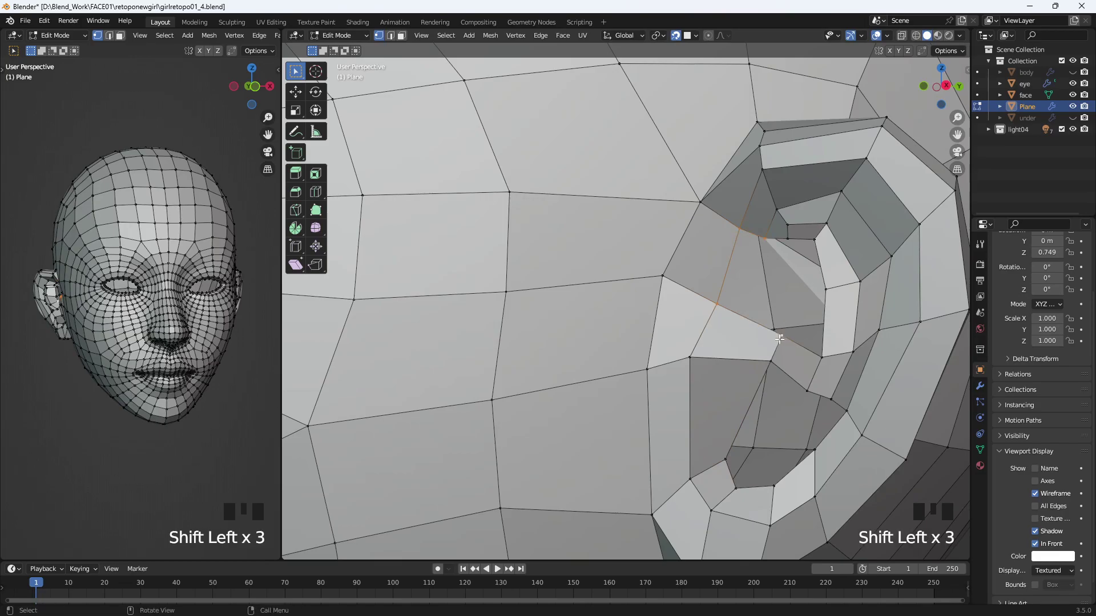
{"action": "key", "text": "f"}
- Shift the new upper hollow face and reposition the neighbouring vertices near its lower rear corner
{"action": "key", "text": "g"}
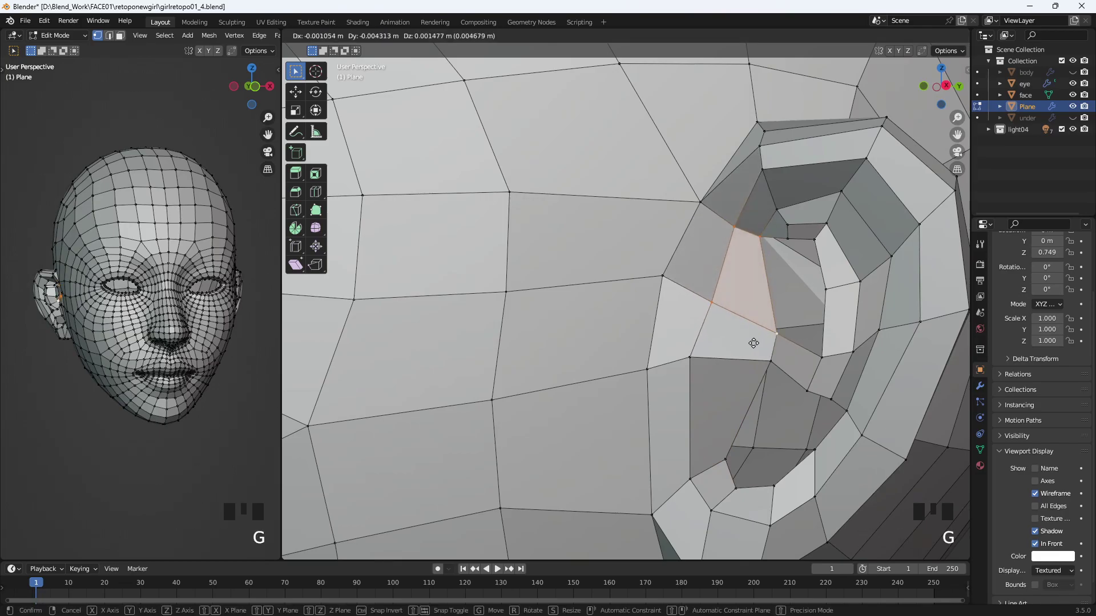
{"action": "left_click", "coordinate": [757, 339]}
{"action": "key", "text": "g"}
{"action": "left_click", "coordinate": [768, 335]}
{"action": "left_click", "coordinate": [788, 328]}
{"action": "key", "text": "g"}
{"action": "left_click", "coordinate": [769, 328]}
- Adjust the two front corner vertices of the upper hollow face
{"action": "left_click", "coordinate": [728, 298]}
{"action": "key", "text": "g"}
{"action": "left_click", "coordinate": [719, 311]}
{"action": "left_click", "coordinate": [744, 226]}
{"action": "key", "text": "g"}
{"action": "left_click", "coordinate": [740, 233]}
- Move the upper rear corner vertex of the upper hollow face downward, checking its placement against the sculpt
{"action": "left_click", "coordinate": [771, 232]}
{"action": "key", "text": "g"}
{"action": "left_click", "coordinate": [1035, 544]}
{"action": "middle_click_drag", "start_coordinate": [850, 432], "coordinate": [788, 410]}
{"action": "left_click", "coordinate": [1035, 544]}
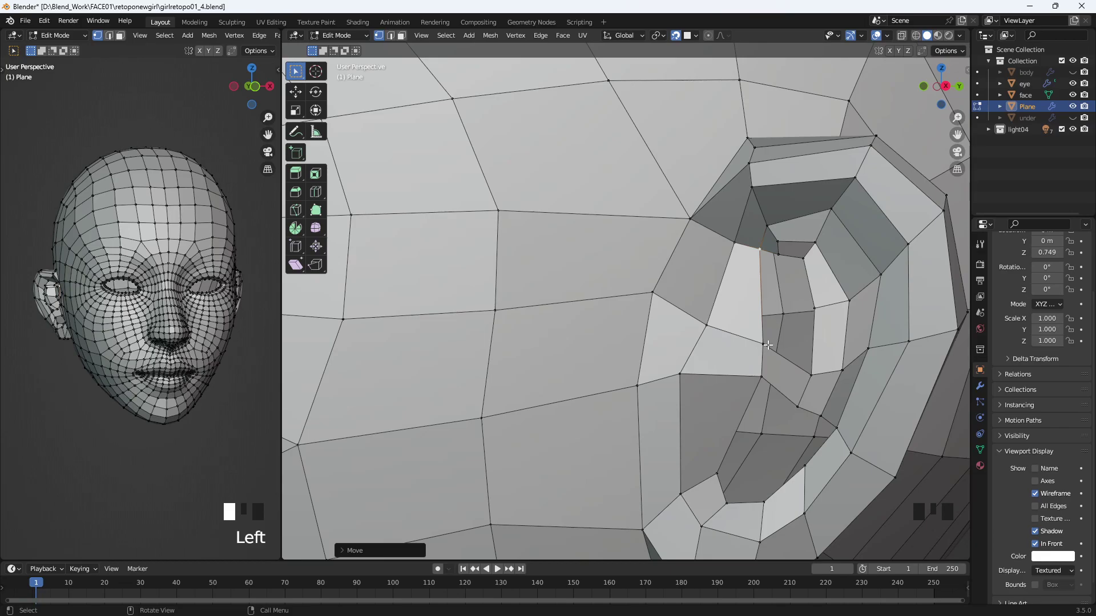
{"action": "key", "text": "g"}
{"action": "left_click", "coordinate": [834, 362]}
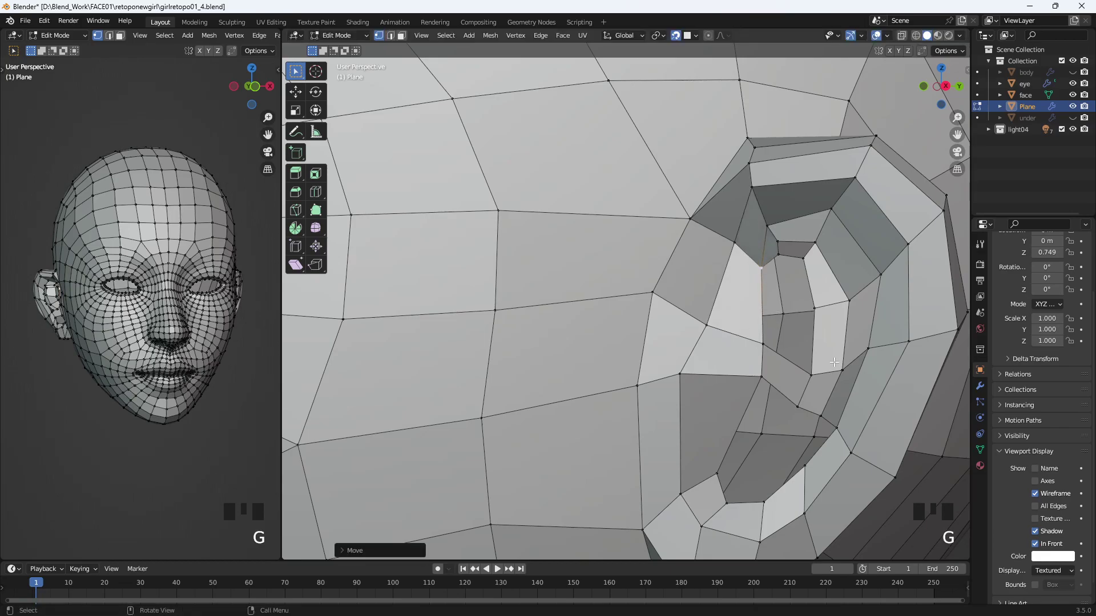
- Fill the remaining gaps between the upper ear hollow and the antihelix strip with faces
{"action": "left_click", "coordinate": [808, 327]}
{"action": "left_click", "coordinate": [815, 310], "text": "shift"}
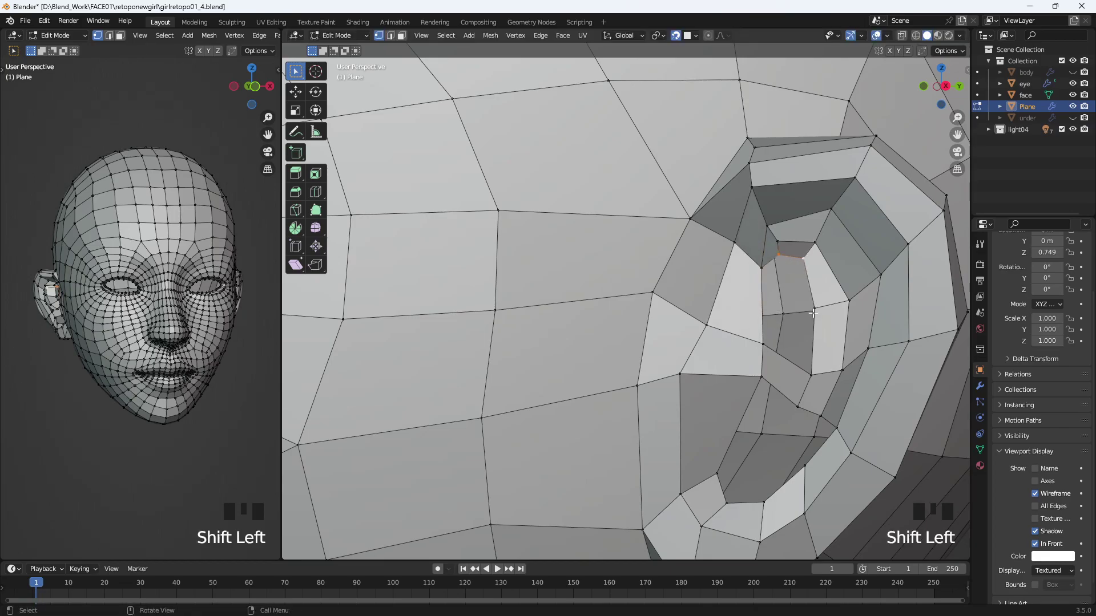
{"action": "key", "text": "f"}
{"action": "key", "text": "f"}
{"action": "key", "text": "f"}
- Fill a face between the rear end of the front ridge and the lower rear inner ear loop
{"action": "middle_click_drag", "start_coordinate": [813, 313], "coordinate": [807, 385]}
{"action": "left_click", "coordinate": [811, 267]}
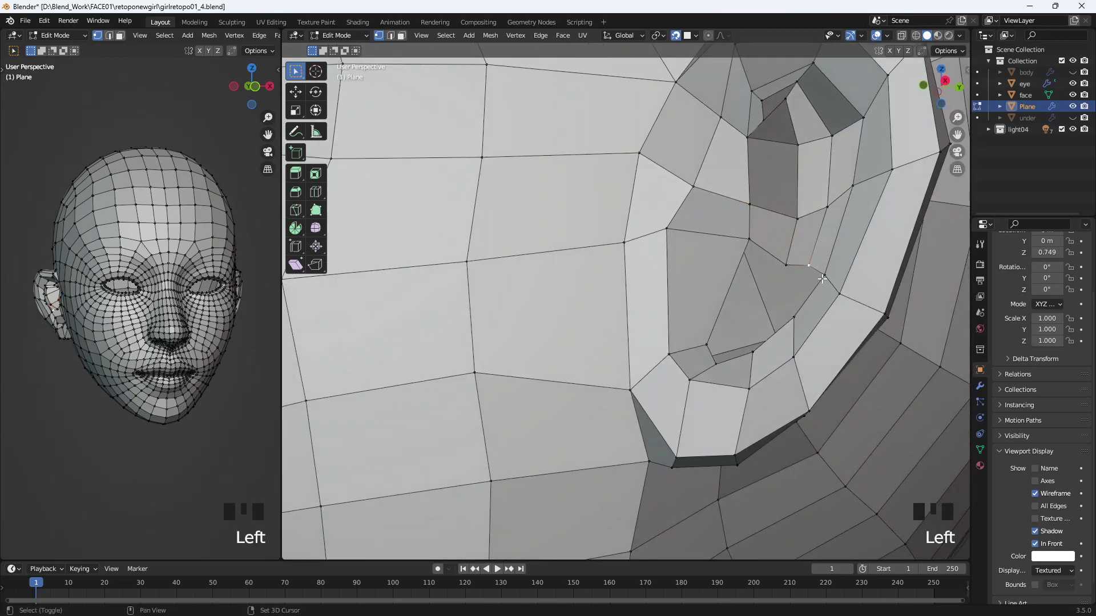
{"action": "left_click", "coordinate": [823, 277], "text": "shift"}
{"action": "key", "text": "f"}
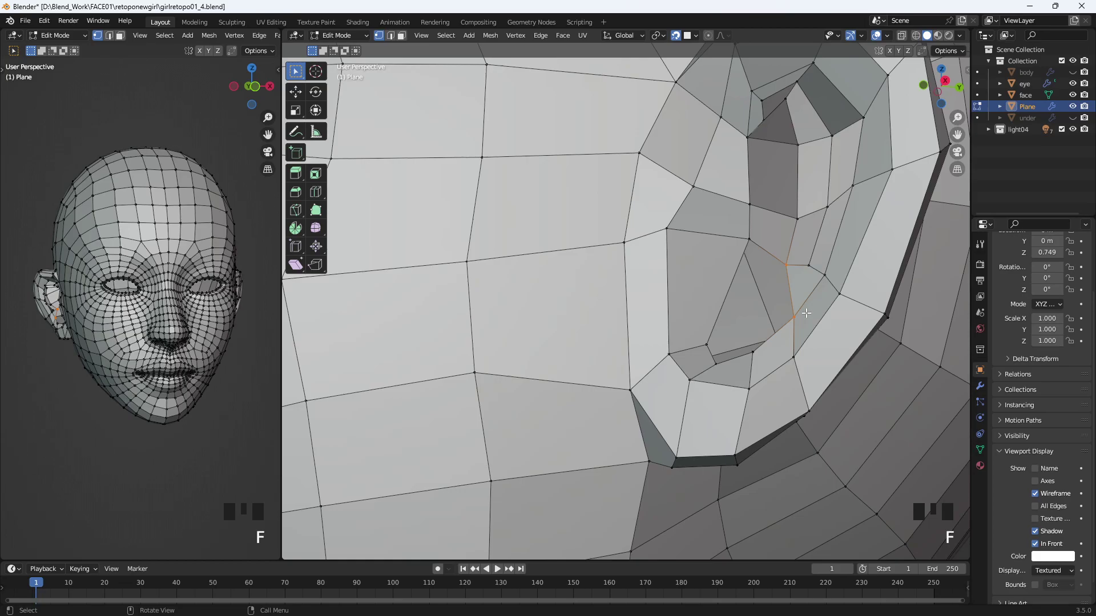
- Fill successive faces along the rear of the lower ear hollow, from the ridge down toward the lobe
{"action": "left_click", "coordinate": [778, 261]}
{"action": "left_click", "coordinate": [786, 272], "text": "shift"}
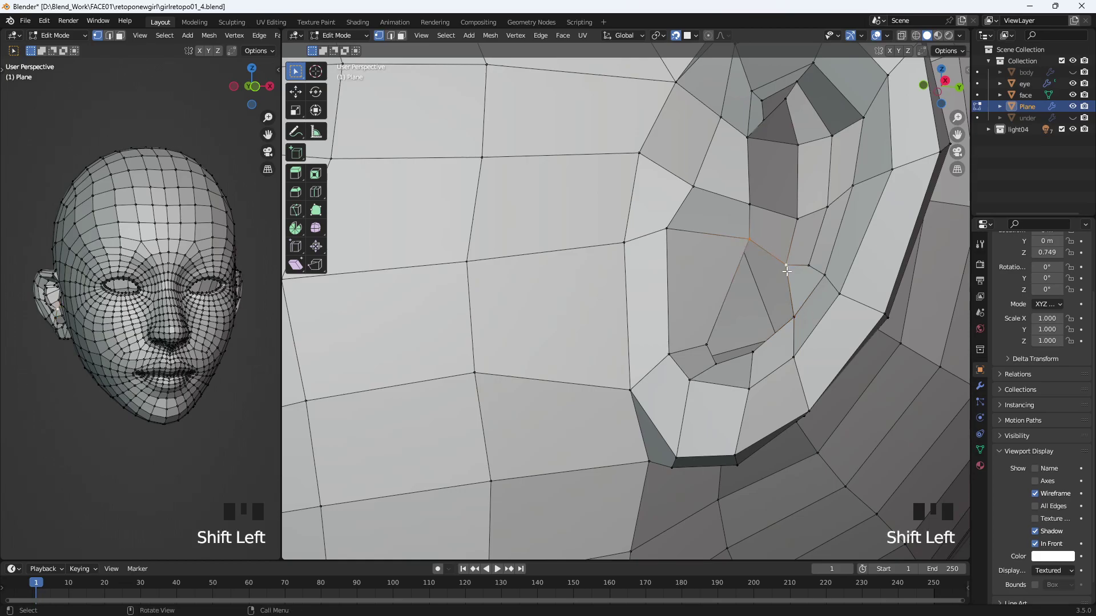
{"action": "key", "text": "f"}
{"action": "key", "text": "f"}
{"action": "key", "text": "f"}
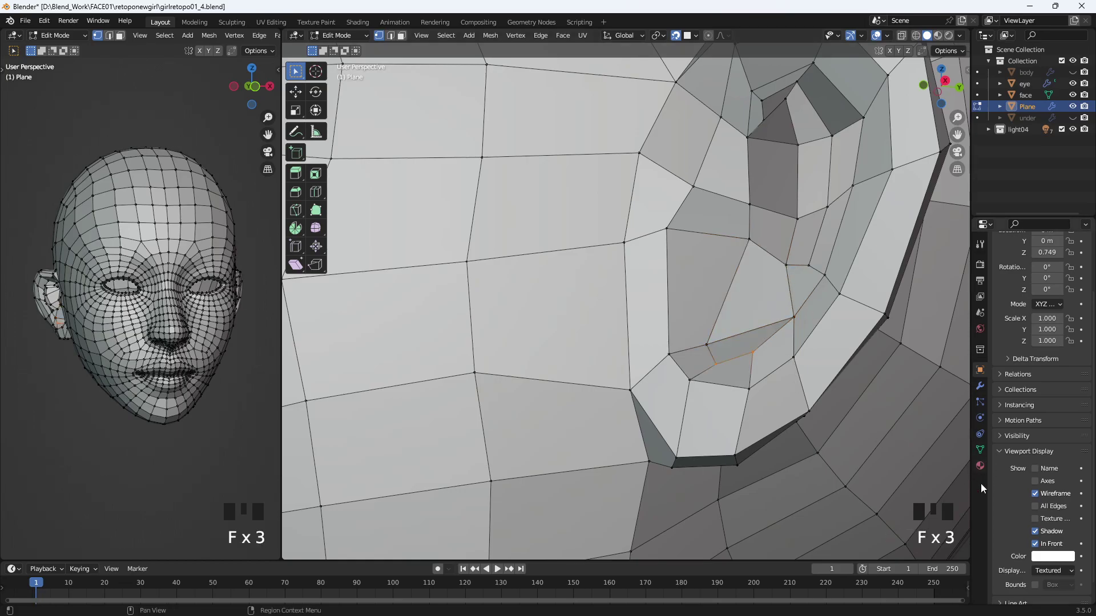
- Toggle In Front display while orbiting to compare the finished inner ear faces with the sculpt
{"action": "left_click", "coordinate": [1041, 545]}
{"action": "middle_click_drag", "start_coordinate": [748, 387], "coordinate": [867, 451]}
{"action": "left_click", "coordinate": [1036, 546]}
{"action": "mouse_move", "coordinate": [802, 393]}
{"action": "middle_mouse_down"}
{"action": "mouse_move", "coordinate": [885, 342]}
{"action": "mouse_move", "coordinate": [813, 358]}
{"action": "mouse_move", "coordinate": [841, 366]}
{"action": "mouse_move", "coordinate": [814, 399]}
{"action": "middle_mouse_up"}
{"action": "left_click", "coordinate": [850, 382]}
{"action": "left_click", "coordinate": [1036, 544]}
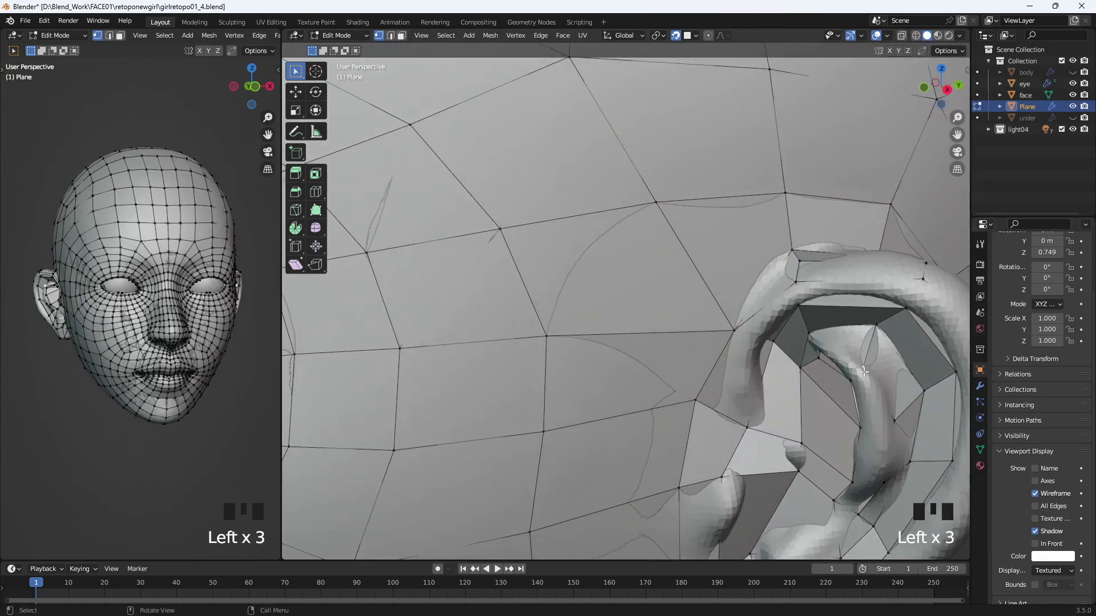
- Reposition the vertices around the top of the inner ear hollow to follow the sculpted ridge
{"action": "key", "text": "g"}
{"action": "left_click", "coordinate": [857, 363]}
{"action": "left_click", "coordinate": [819, 356]}
{"action": "key", "text": "g"}
{"action": "left_click", "coordinate": [820, 355]}
{"action": "key", "text": "g"}
{"action": "left_click", "coordinate": [821, 357]}
{"action": "middle_click_drag", "start_coordinate": [845, 374], "coordinate": [854, 334]}
{"action": "key", "text": "g"}
{"action": "left_click", "coordinate": [839, 291]}
- Check the mesh with In Front display, and move the upper and lower front vertices of the ear hollow further apart
{"action": "middle_click_drag", "start_coordinate": [836, 285], "coordinate": [765, 343]}
{"action": "left_click", "coordinate": [1036, 545]}
{"action": "left_click", "coordinate": [1036, 544]}
{"action": "left_click", "coordinate": [1036, 545]}
{"action": "left_click", "coordinate": [732, 356]}
{"action": "left_click", "coordinate": [1036, 545]}
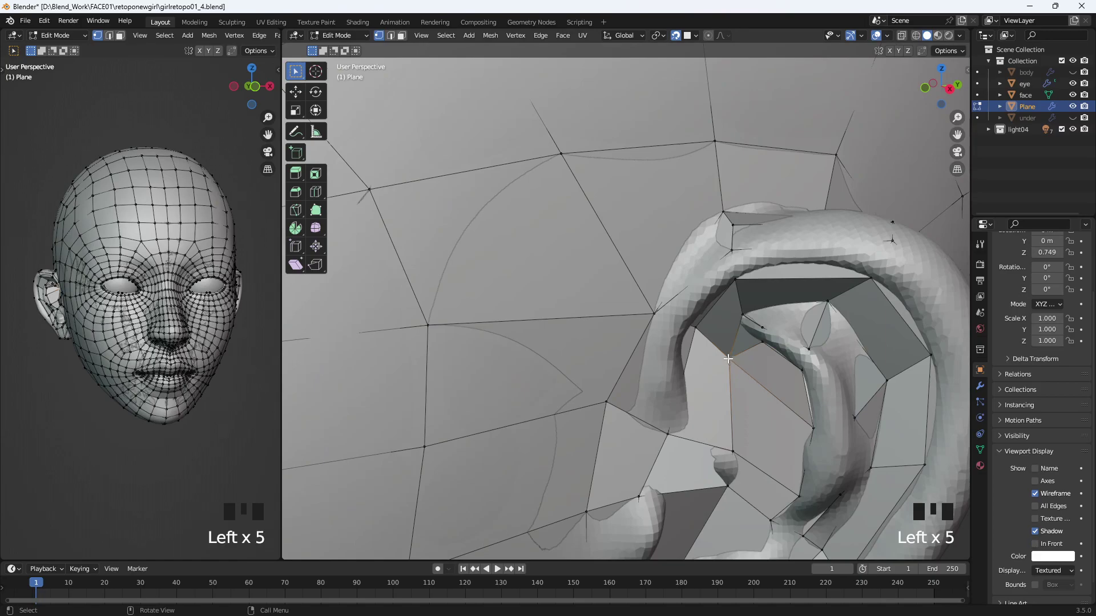
{"action": "key", "text": "g"}
{"action": "left_click", "coordinate": [820, 434]}
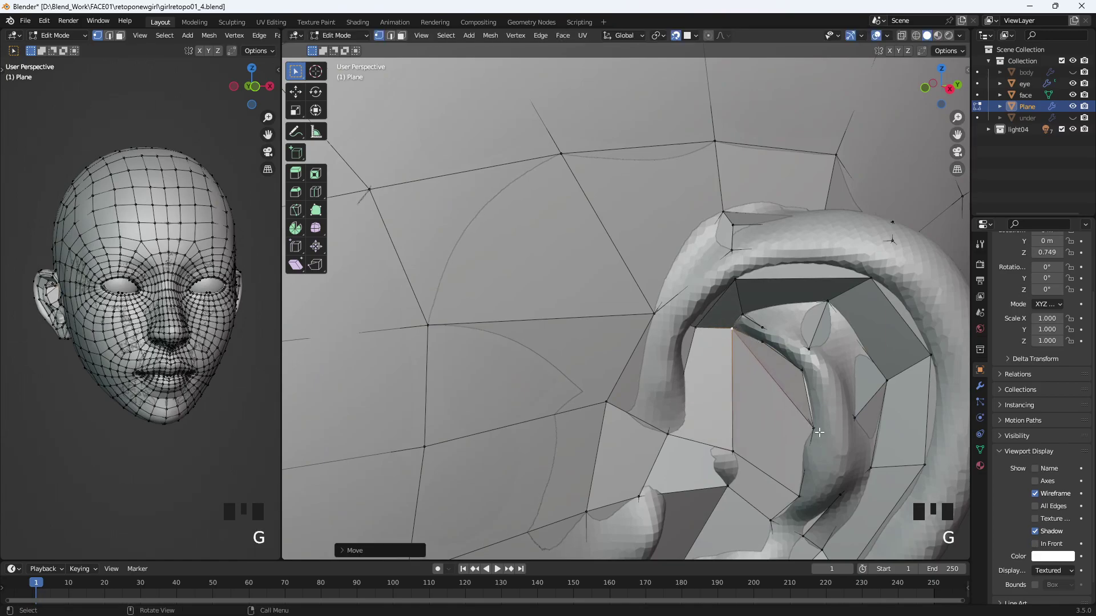
{"action": "left_click", "coordinate": [733, 455]}
{"action": "key", "text": "g"}
{"action": "left_click", "coordinate": [731, 471]}
- Adjust a vertex on the rear of the ear rim and turn on In Front display for the mesh
{"action": "middle_click_drag", "start_coordinate": [677, 497], "coordinate": [692, 410]}
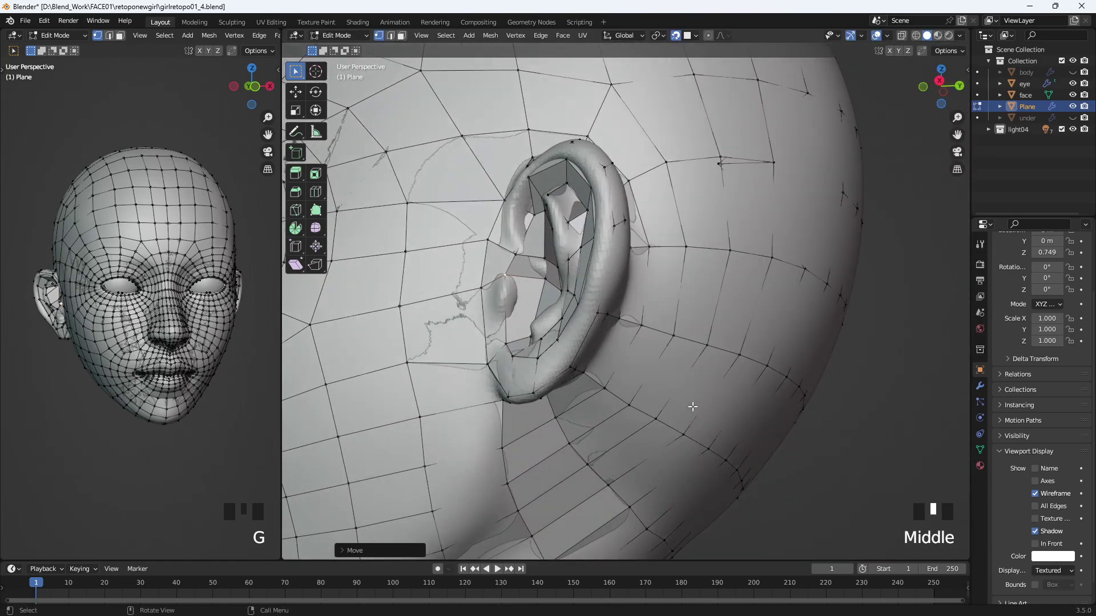
{"action": "left_click", "coordinate": [614, 228]}
{"action": "key", "text": "g"}
{"action": "left_click", "coordinate": [613, 230]}
{"action": "left_click", "coordinate": [1030, 546]}
{"action": "left_click", "coordinate": [1035, 544]}
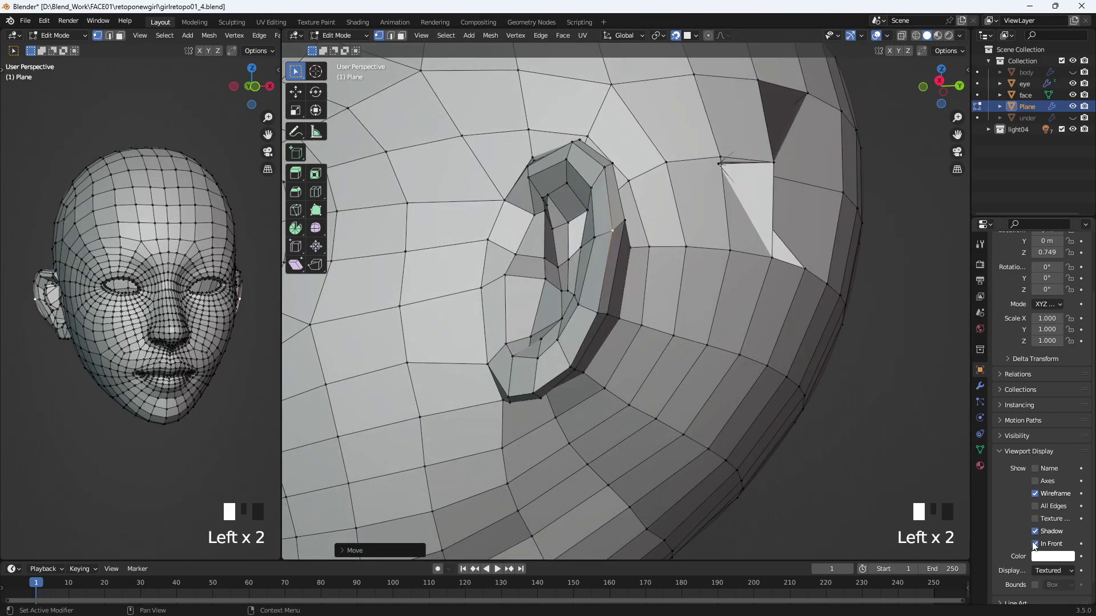
- Move the stray vertex behind the ear into its gap in the grid on the back of the head
{"action": "middle_click_drag", "start_coordinate": [667, 375], "coordinate": [732, 391]}
{"action": "middle_click_drag", "start_coordinate": [733, 340], "coordinate": [614, 407]}
{"action": "left_click", "coordinate": [603, 276]}
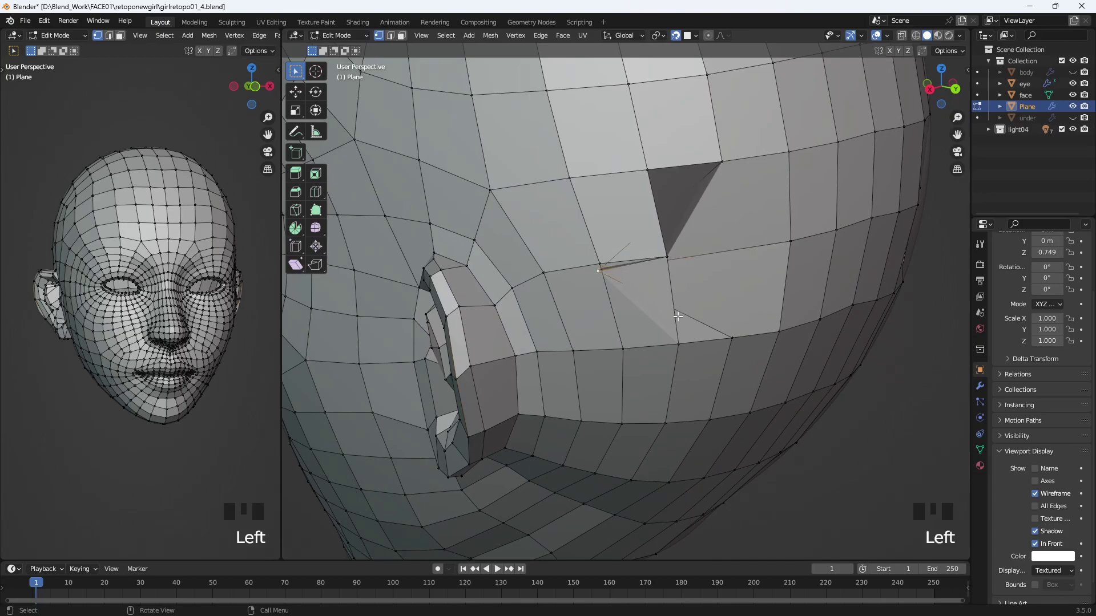
{"action": "key", "text": "g"}
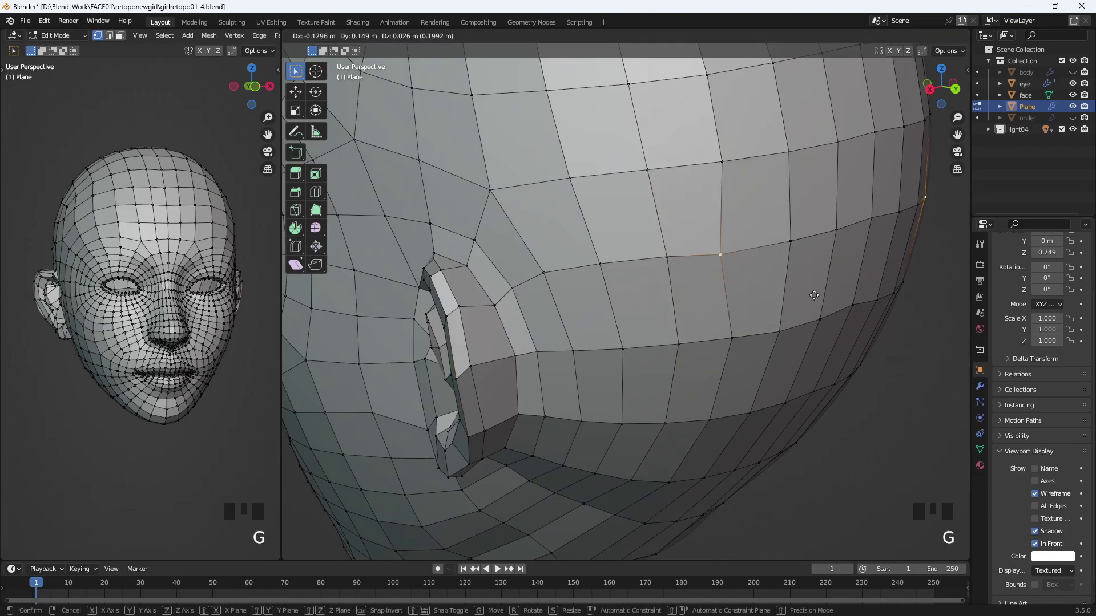
{"action": "left_click", "coordinate": [816, 294]}
{"action": "middle_click_drag", "start_coordinate": [822, 289], "coordinate": [747, 327]}
{"action": "key", "text": "g"}
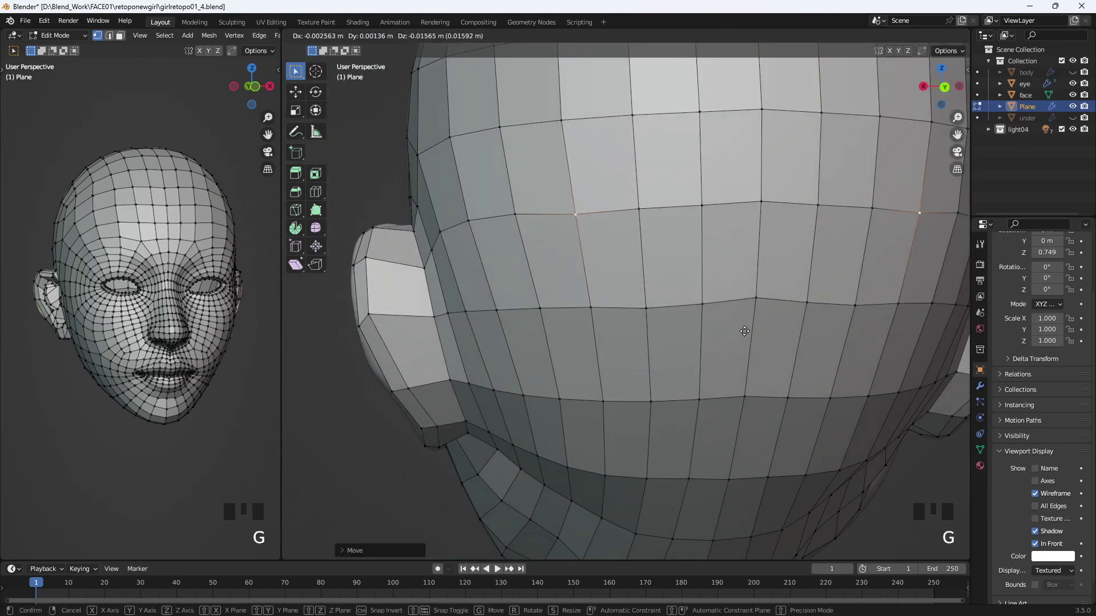
{"action": "left_click", "coordinate": [745, 331]}
- Return to Object Mode and unhide the under and body objects to view them with the retopologized head
{"action": "scroll", "coordinate": [731, 384], "scroll_direction": "down", "scroll_amount": 3}
{"action": "middle_click_drag", "start_coordinate": [731, 385], "coordinate": [898, 417]}
{"action": "left_click", "coordinate": [675, 408]}
{"action": "middle_click_drag", "start_coordinate": [676, 408], "coordinate": [685, 365]}
{"action": "scroll", "coordinate": [638, 431], "scroll_direction": "up", "scroll_amount": 2}
{"action": "scroll", "coordinate": [673, 411], "scroll_direction": "up", "scroll_amount": 2}
{"action": "left_click", "coordinate": [980, 386]}
{"action": "scroll", "coordinate": [883, 454], "scroll_direction": "down", "scroll_amount": 2}
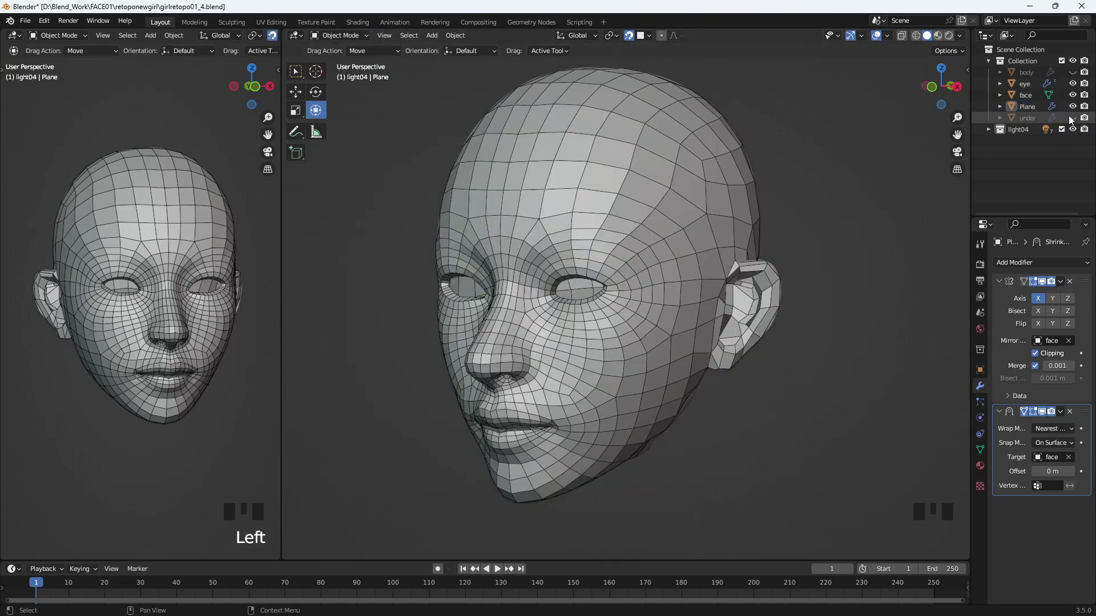
{"action": "left_click", "coordinate": [1073, 118]}
{"action": "middle_click_drag", "start_coordinate": [754, 380], "coordinate": [811, 371]}
{"action": "left_click", "coordinate": [980, 370]}
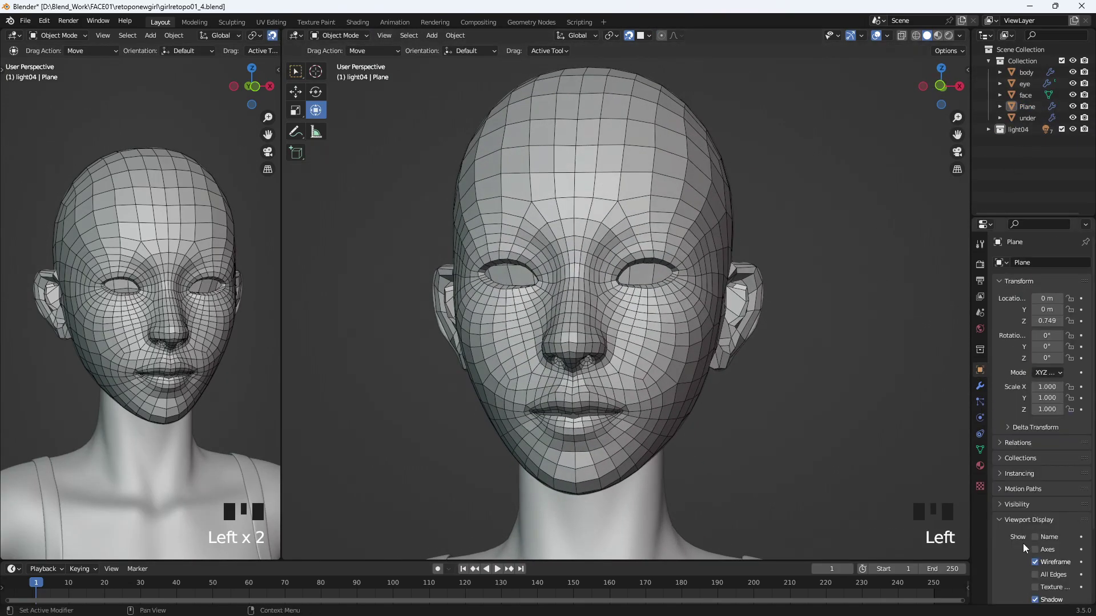
- Save an incremented copy as girlretopo01_5.blend and turn off the mesh's Wireframe and In Front display
{"action": "middle_click_drag", "start_coordinate": [804, 433], "coordinate": [768, 453]}
{"action": "key", "text": "ctrl+shift+s"}
{"action": "key", "text": "KP_Add"}
{"action": "left_click", "coordinate": [813, 523]}
{"action": "left_click", "coordinate": [1035, 494]}
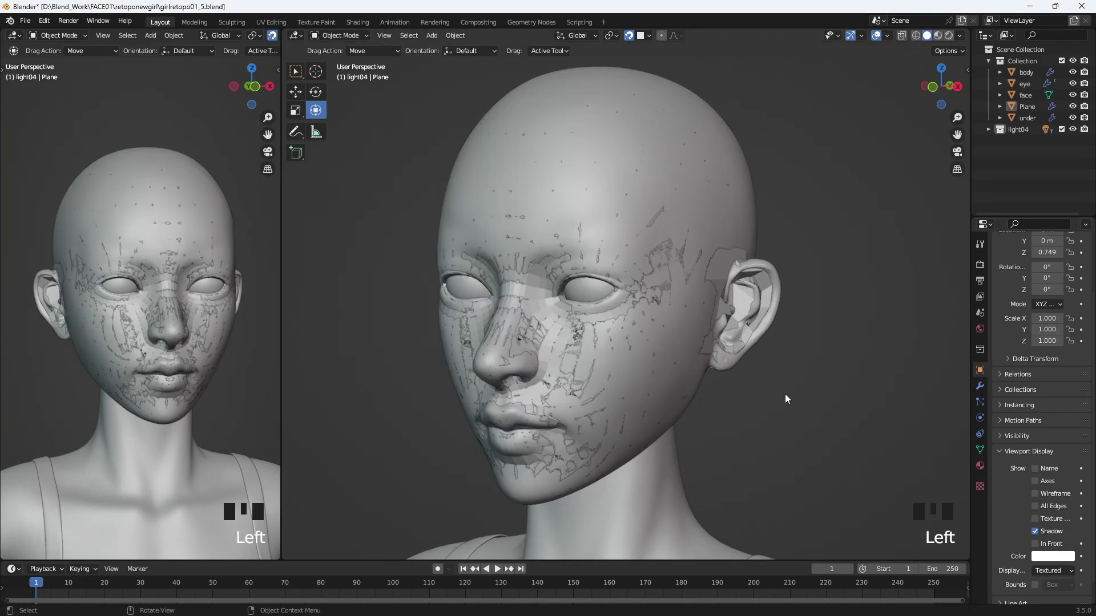
- Enter Edit Mode on the head mesh and merge the central upper and lower lip vertices at the mouth line
{"action": "middle_click_drag", "start_coordinate": [785, 393], "coordinate": [749, 396]}
{"action": "scroll", "coordinate": [740, 427], "scroll_direction": "up", "scroll_amount": 3}
{"action": "left_click", "coordinate": [446, 375]}
{"action": "middle_click_drag", "start_coordinate": [447, 374], "coordinate": [550, 432]}
{"action": "key", "text": "Tab"}
{"action": "scroll", "coordinate": [551, 432], "scroll_direction": "up", "scroll_amount": 2}
{"action": "left_click", "coordinate": [545, 415]}
{"action": "key", "text": "g"}
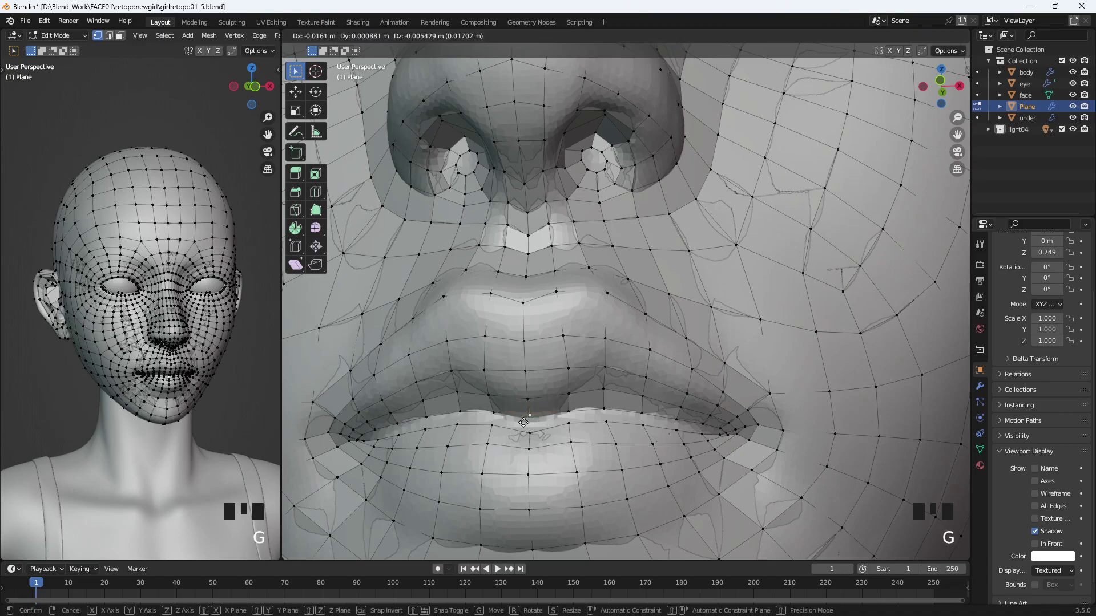
{"action": "left_click", "coordinate": [523, 424]}
{"action": "left_click", "coordinate": [530, 435], "text": "shift"}
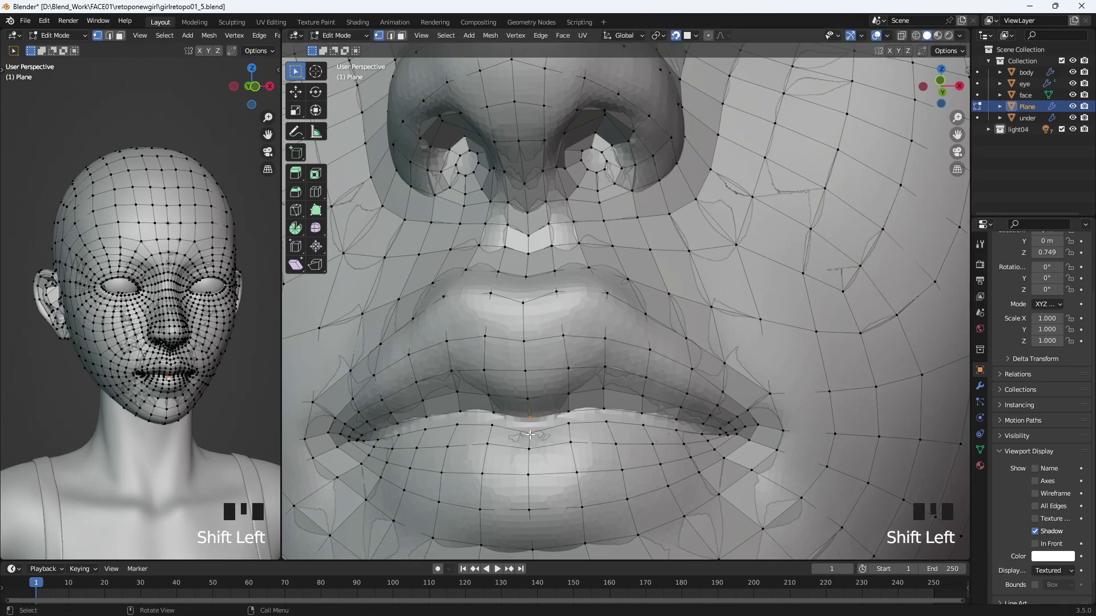
{"action": "key", "text": "m"}
{"action": "left_click", "coordinate": [530, 433]}
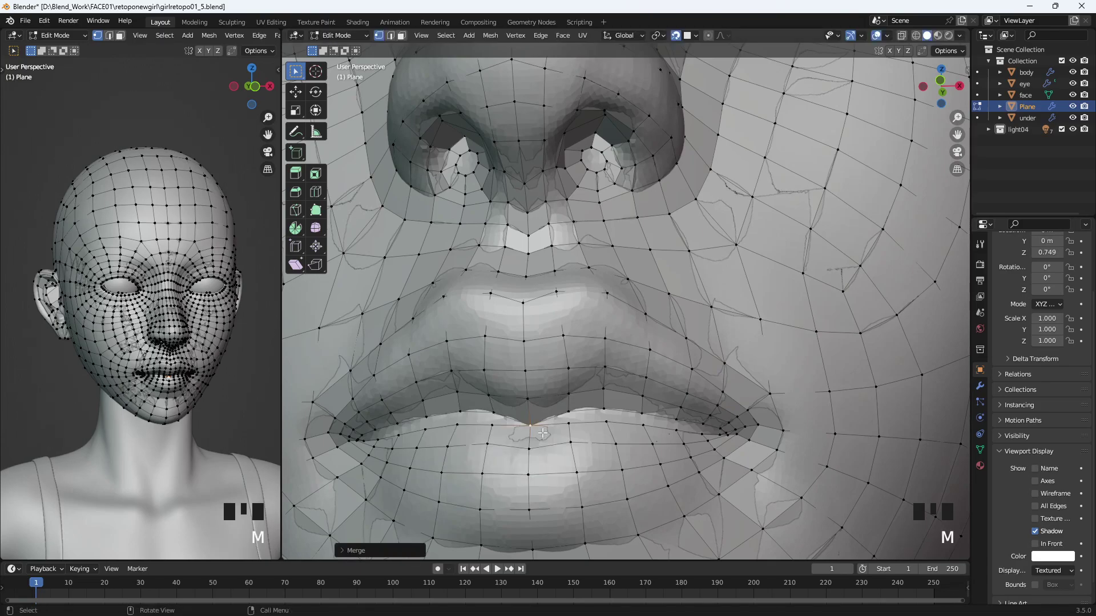
- Merge the upper and lower lip vertex pairs next to the middle of the mouth at their centers
{"action": "key", "text": "z"}
{"action": "left_click", "coordinate": [568, 411]}
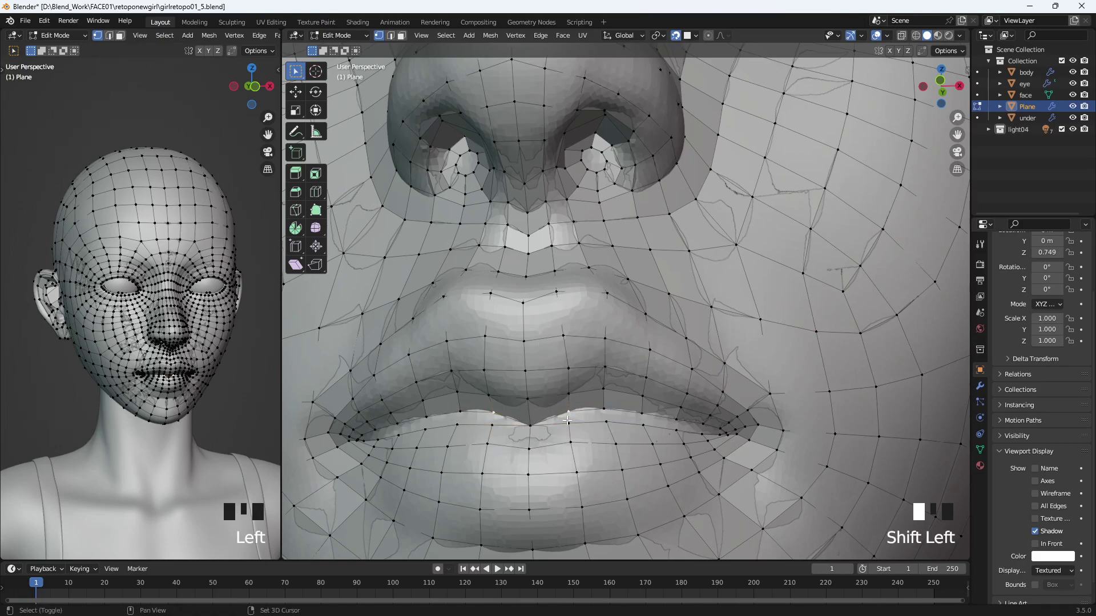
{"action": "key", "text": "m"}
{"action": "left_click", "coordinate": [558, 423]}
{"action": "left_click", "coordinate": [605, 421]}
{"action": "key", "text": "m"}
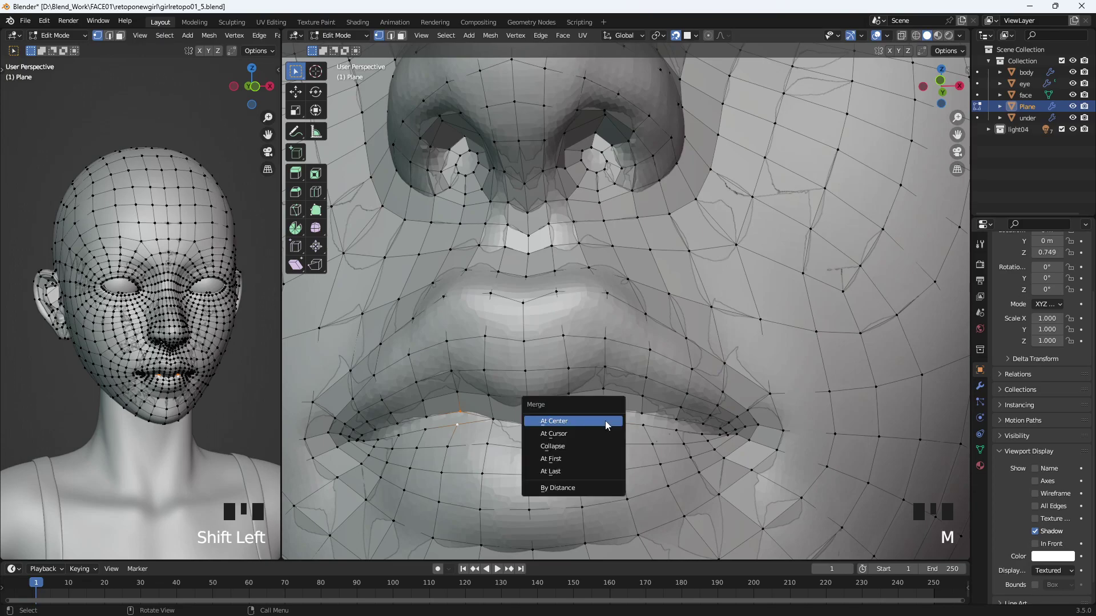
{"action": "left_click", "coordinate": [605, 421]}
{"action": "left_click", "coordinate": [641, 420]}
{"action": "key", "text": "m"}
{"action": "left_click", "coordinate": [643, 421]}
- Merge the remaining upper and lower lip vertex pairs outward toward the mouth corner at their centers
{"action": "left_click", "coordinate": [677, 420]}
{"action": "left_click", "coordinate": [676, 430], "text": "shift"}
{"action": "key", "text": "m"}
{"action": "left_click", "coordinate": [674, 431]}
{"action": "left_click", "coordinate": [702, 424]}
{"action": "left_click", "coordinate": [701, 435], "text": "shift"}
{"action": "key", "text": "m"}
{"action": "left_click", "coordinate": [701, 436]}
{"action": "left_click", "coordinate": [717, 432], "text": "shift"}
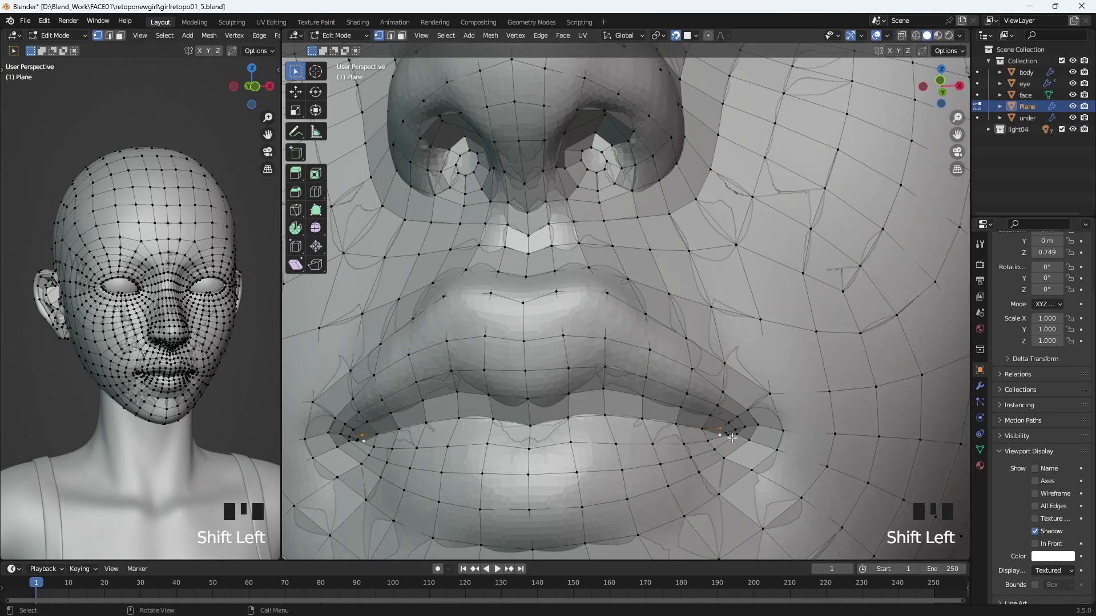
{"action": "key", "text": "m"}
{"action": "left_click", "coordinate": [732, 439]}
- Merge the last open vertex pair of the mouth line close to the corner of the mouth
{"action": "scroll", "coordinate": [732, 438], "scroll_direction": "up", "scroll_amount": 2}
{"action": "middle_click_drag", "start_coordinate": [582, 548], "coordinate": [707, 512], "text": "shift"}
{"action": "scroll", "coordinate": [707, 512], "scroll_direction": "up", "scroll_amount": 2}
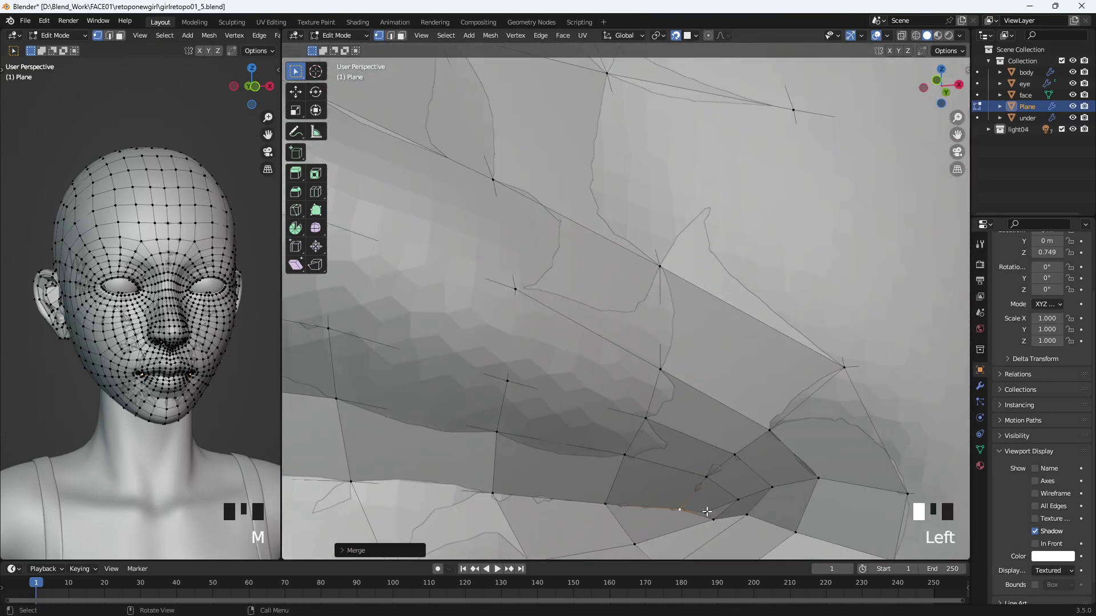
{"action": "left_click", "coordinate": [715, 517], "text": "shift"}
{"action": "key", "text": "m"}
{"action": "left_click", "coordinate": [735, 532]}
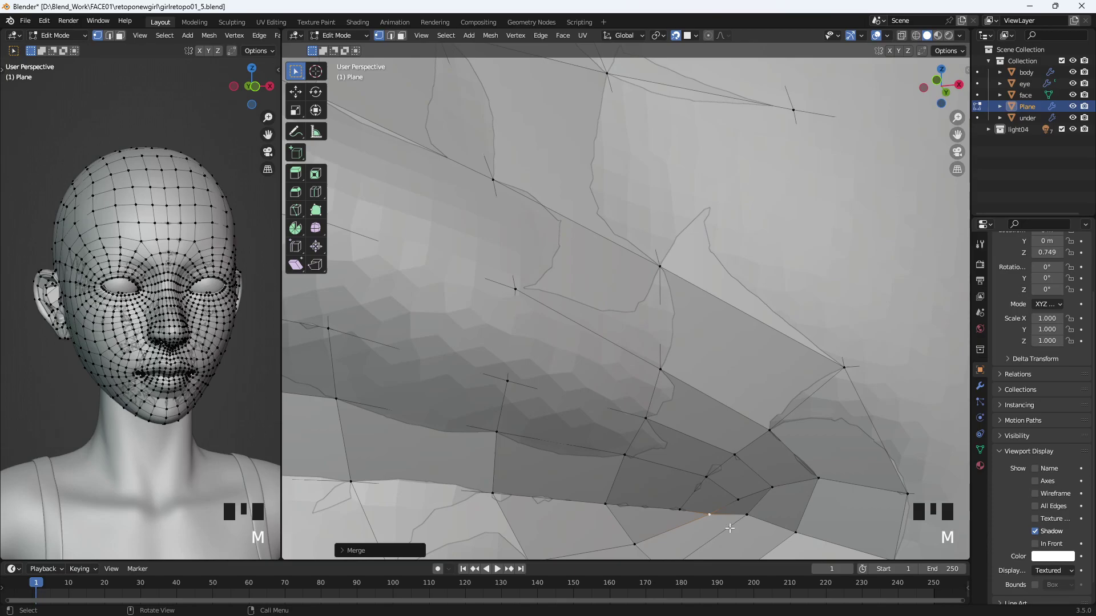
- Adjust two vertices on the merged mouth line beside the center to follow the sculpted lip contact
{"action": "middle_click_drag", "start_coordinate": [683, 509], "coordinate": [617, 472]}
{"action": "scroll", "coordinate": [656, 474], "scroll_direction": "down", "scroll_amount": 3}
{"action": "scroll", "coordinate": [629, 447], "scroll_direction": "down", "scroll_amount": 1}
{"action": "left_click", "coordinate": [595, 515]}
{"action": "key", "text": "g"}
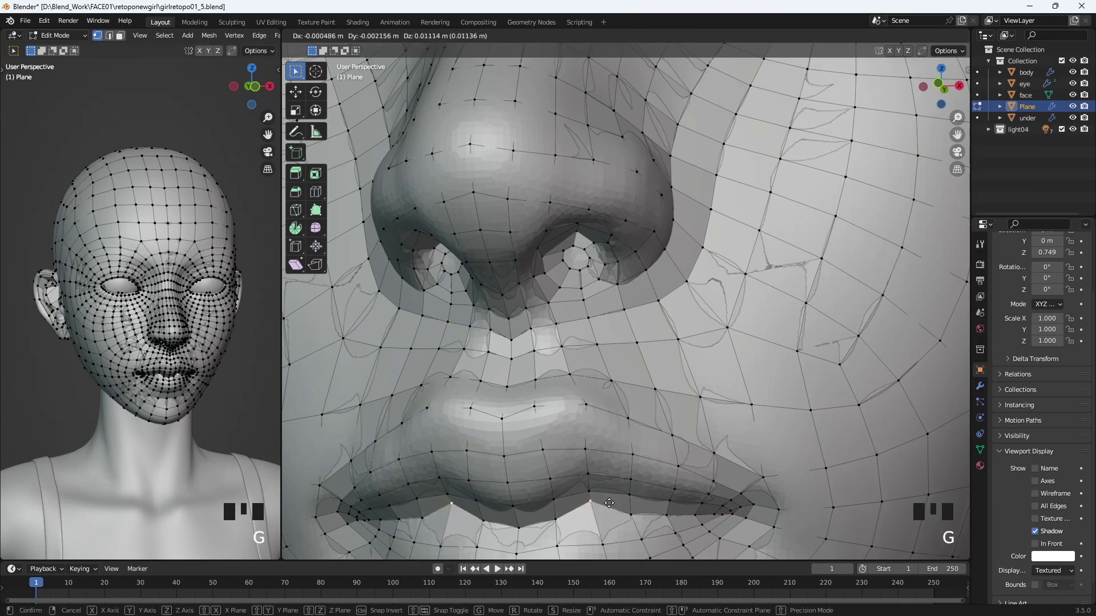
{"action": "left_click", "coordinate": [595, 513]}
{"action": "left_click", "coordinate": [633, 516]}
{"action": "key", "text": "g"}
{"action": "left_click", "coordinate": [635, 513]}
- Lower the row of upper lip vertices just above the mouth line toward the sculpted lip edge
{"action": "left_click", "coordinate": [593, 492]}
{"action": "key", "text": "g"}
{"action": "left_click", "coordinate": [594, 501]}
{"action": "left_click", "coordinate": [555, 502]}
{"action": "key", "text": "g"}
{"action": "left_click", "coordinate": [557, 511]}
{"action": "left_click", "coordinate": [514, 508]}
{"action": "key", "text": "g"}
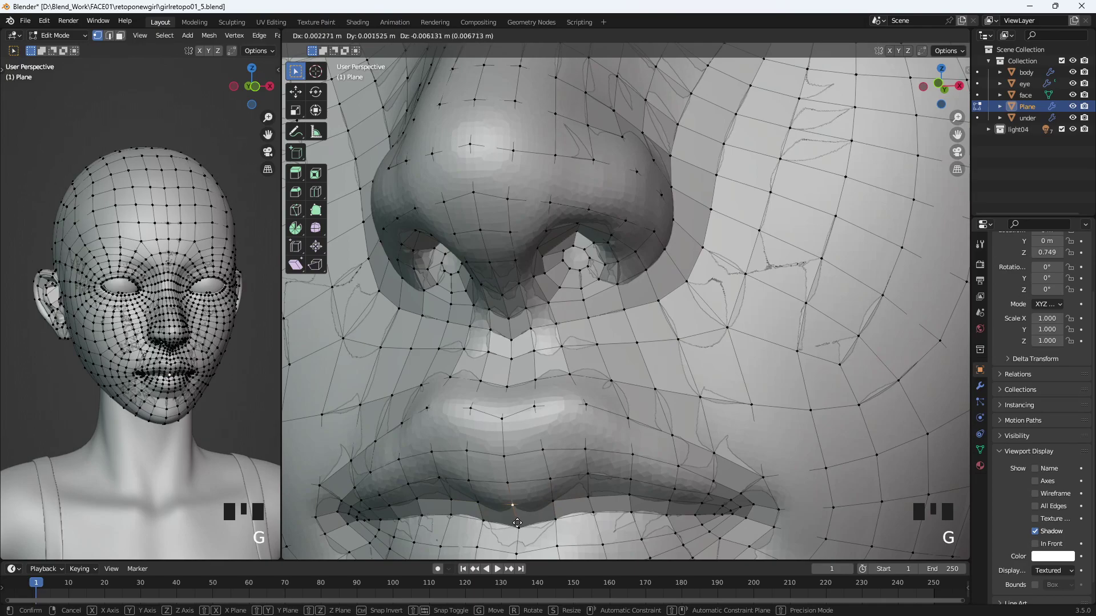
{"action": "left_click", "coordinate": [516, 518]}
- Adjust a vertex inside the nostril and move the rings around the nostril's inner opening deeper into the nose
{"action": "middle_click_drag", "start_coordinate": [653, 494], "coordinate": [632, 499]}
{"action": "scroll", "coordinate": [600, 491], "scroll_direction": "down", "scroll_amount": 2}
{"action": "middle_click_drag", "start_coordinate": [570, 476], "coordinate": [542, 343]}
{"action": "scroll", "coordinate": [559, 400], "scroll_direction": "up", "scroll_amount": 2}
{"action": "left_click", "coordinate": [559, 121]}
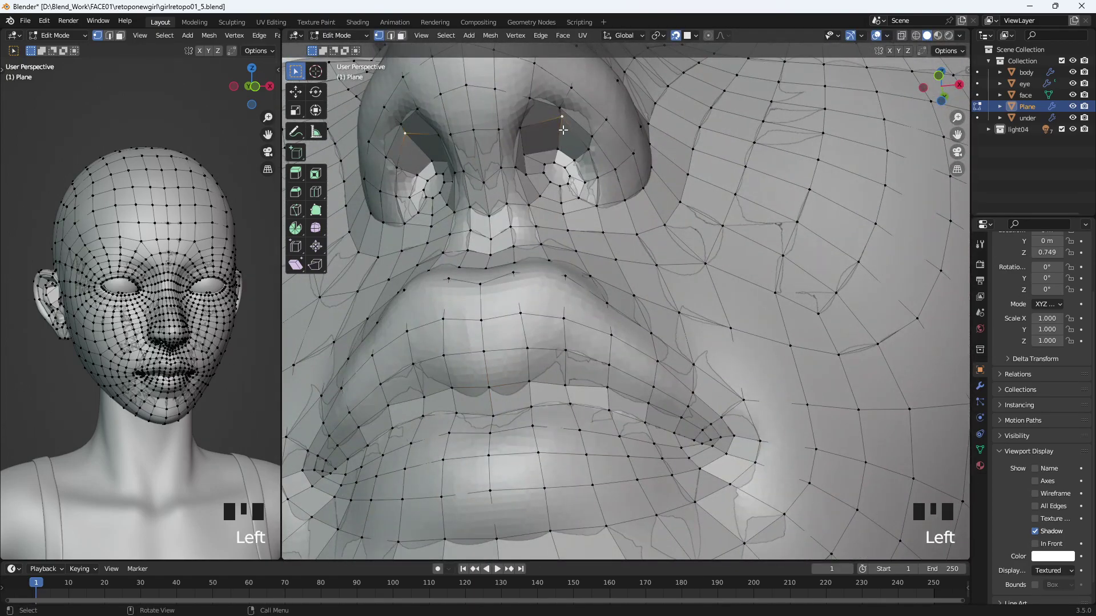
{"action": "key", "text": "g"}
{"action": "left_click", "coordinate": [557, 127]}
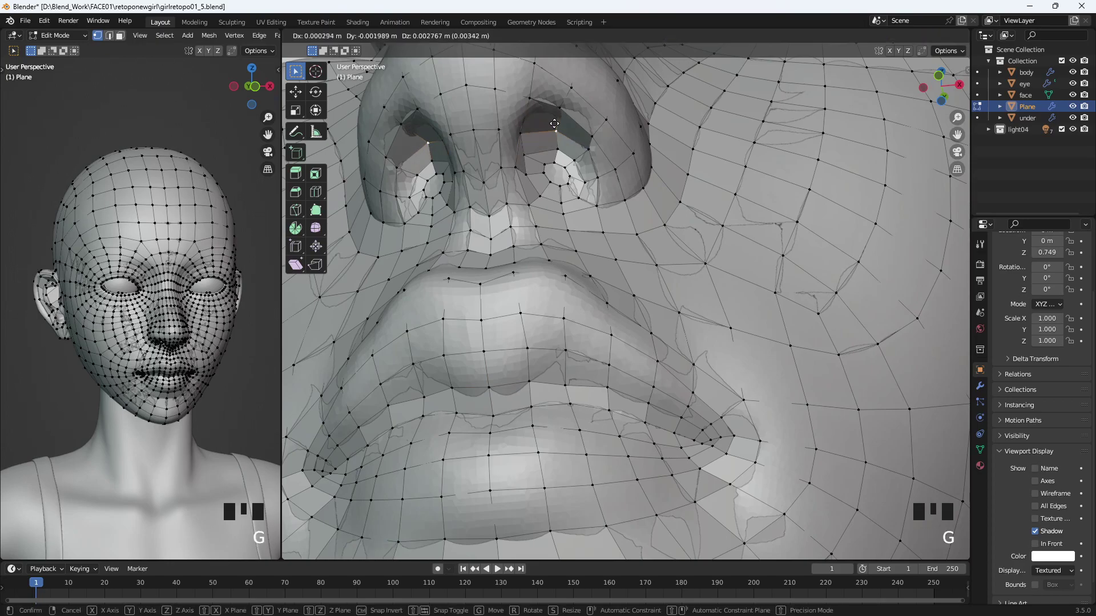
{"action": "left_click", "coordinate": [562, 162], "text": "alt"}
{"action": "key", "text": "ctrl+KP_Add"}
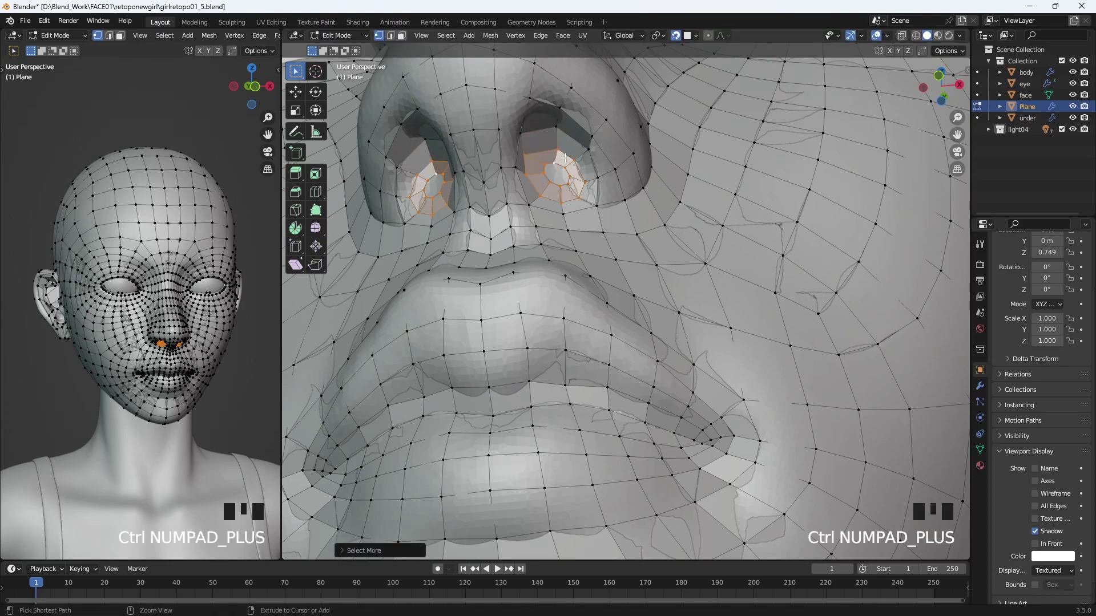
{"action": "key", "text": "g"}
{"action": "left_click", "coordinate": [562, 152]}
- Hide the face sculpt, add a loop cut around the inside of the ear rim, and show the sculpt again
{"action": "scroll", "coordinate": [588, 217], "scroll_direction": "down", "scroll_amount": 2}
{"action": "middle_click_drag", "start_coordinate": [651, 349], "coordinate": [760, 443]}
{"action": "scroll", "coordinate": [608, 373], "scroll_direction": "down", "scroll_amount": 4}
{"action": "scroll", "coordinate": [608, 374], "scroll_direction": "up", "scroll_amount": 2}
{"action": "left_click", "coordinate": [1073, 95]}
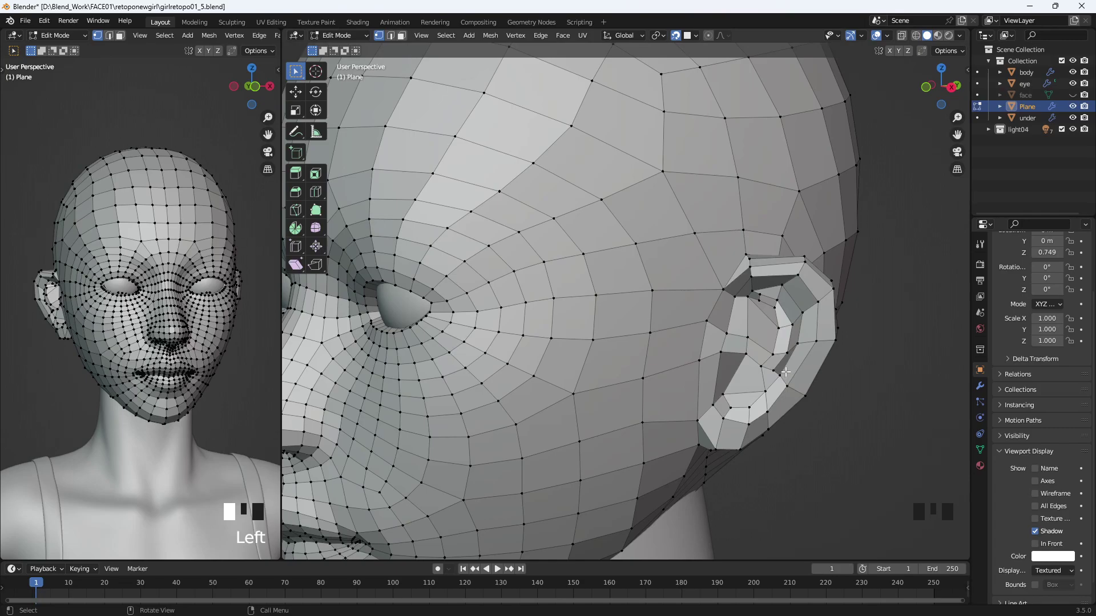
{"action": "key", "text": "ctrl+r"}
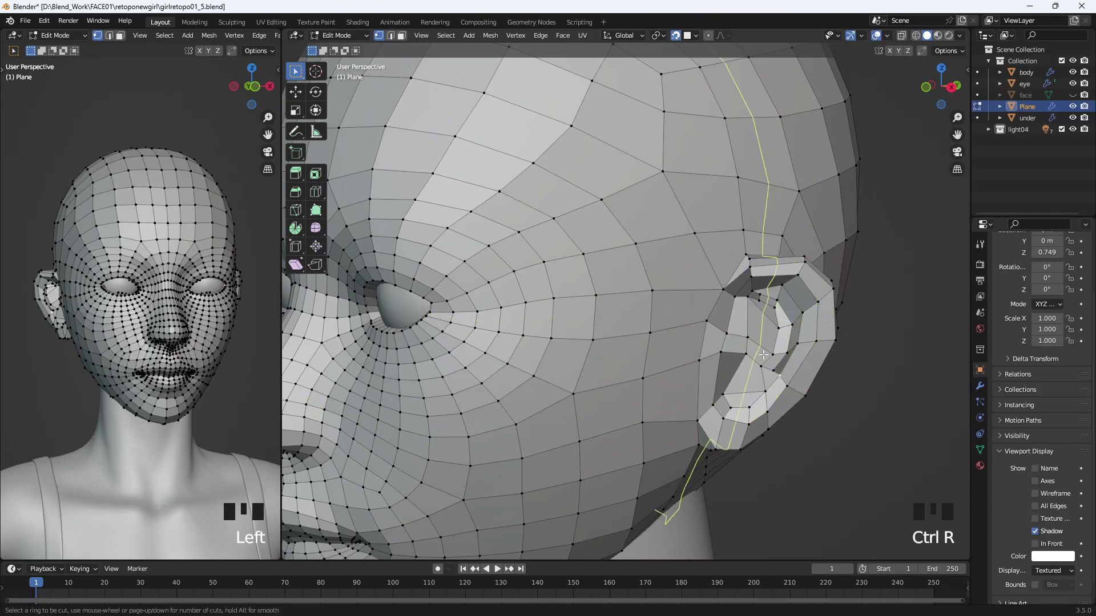
{"action": "left_click", "coordinate": [769, 395]}
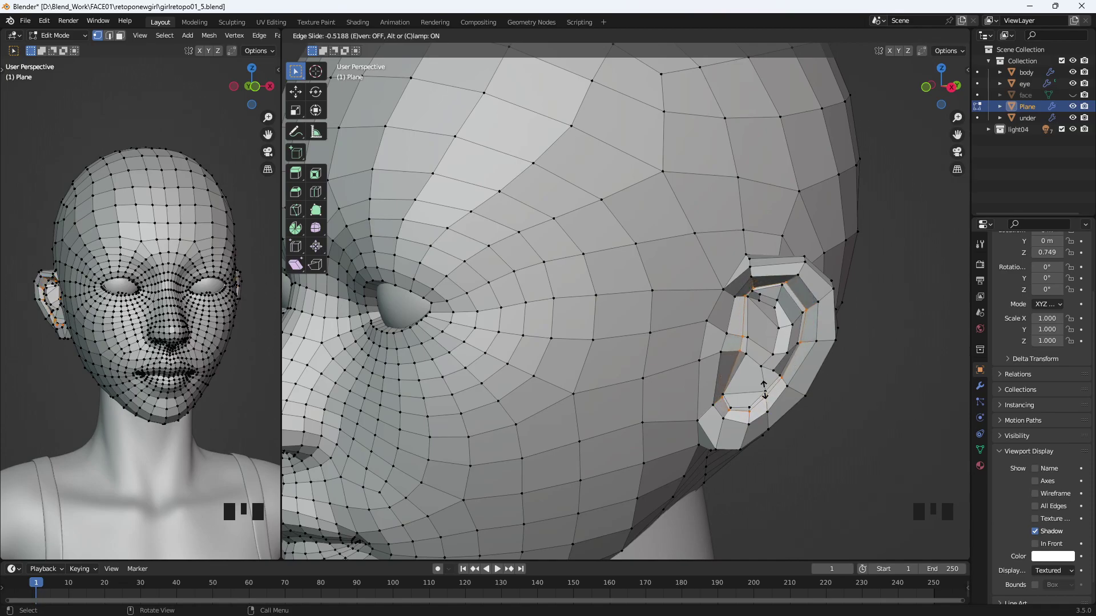
{"action": "left_click", "coordinate": [768, 391]}
{"action": "mouse_move", "coordinate": [769, 391]}
{"action": "middle_mouse_down"}
{"action": "mouse_move", "coordinate": [824, 445]}
{"action": "mouse_move", "coordinate": [834, 409]}
{"action": "mouse_move", "coordinate": [787, 431]}
{"action": "mouse_move", "coordinate": [763, 392]}
{"action": "middle_mouse_up"}
{"action": "left_click", "coordinate": [1073, 95]}
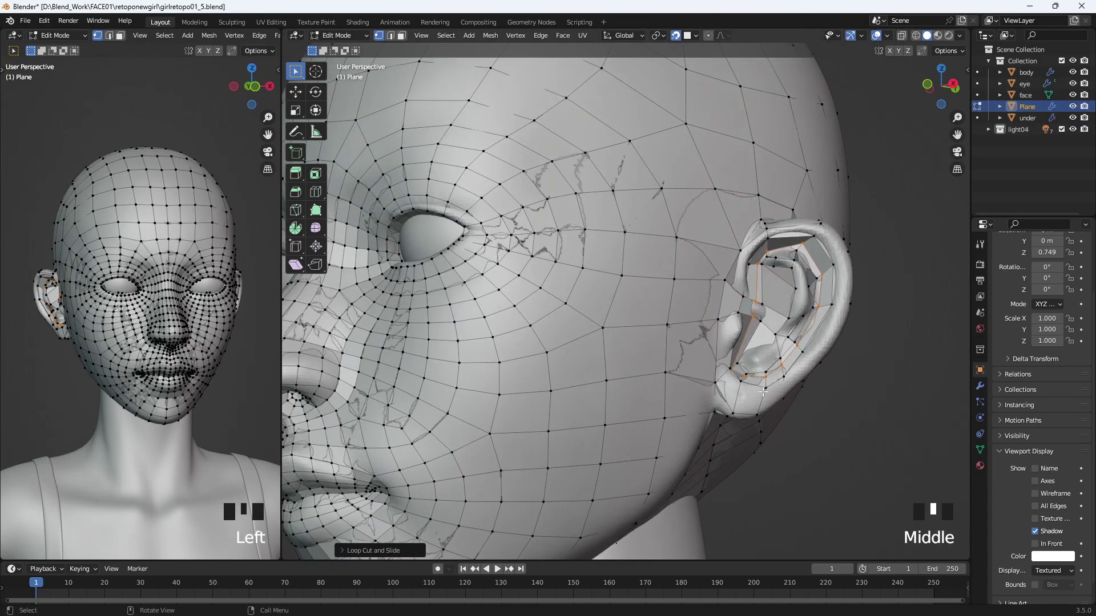
- Return to Object Mode and apply Shade Smooth to the head mesh
{"action": "key", "text": "Tab"}
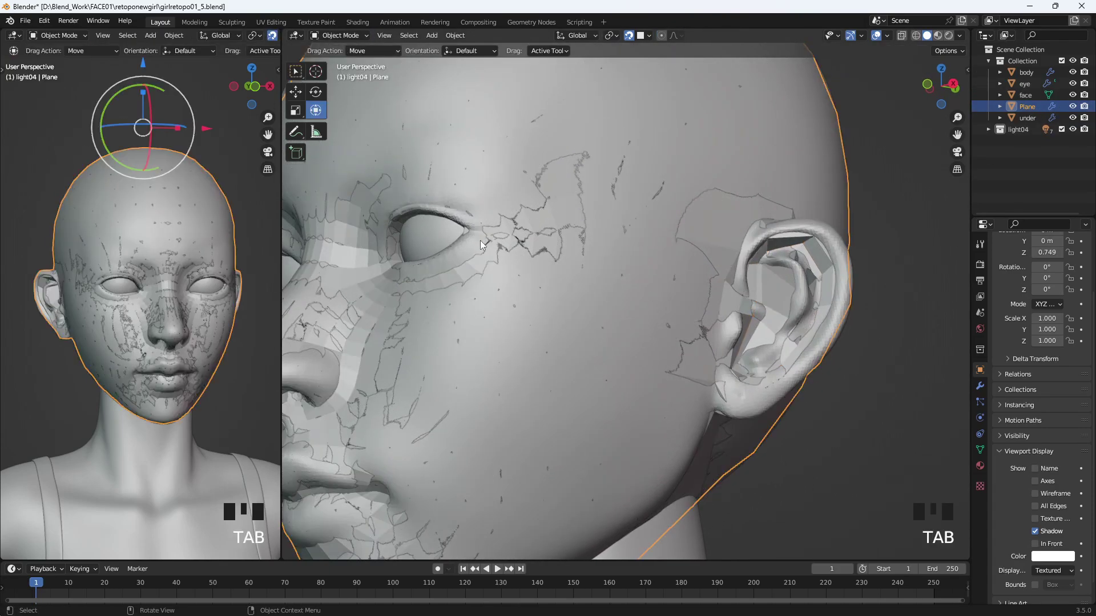
{"action": "right_click", "coordinate": [351, 279]}
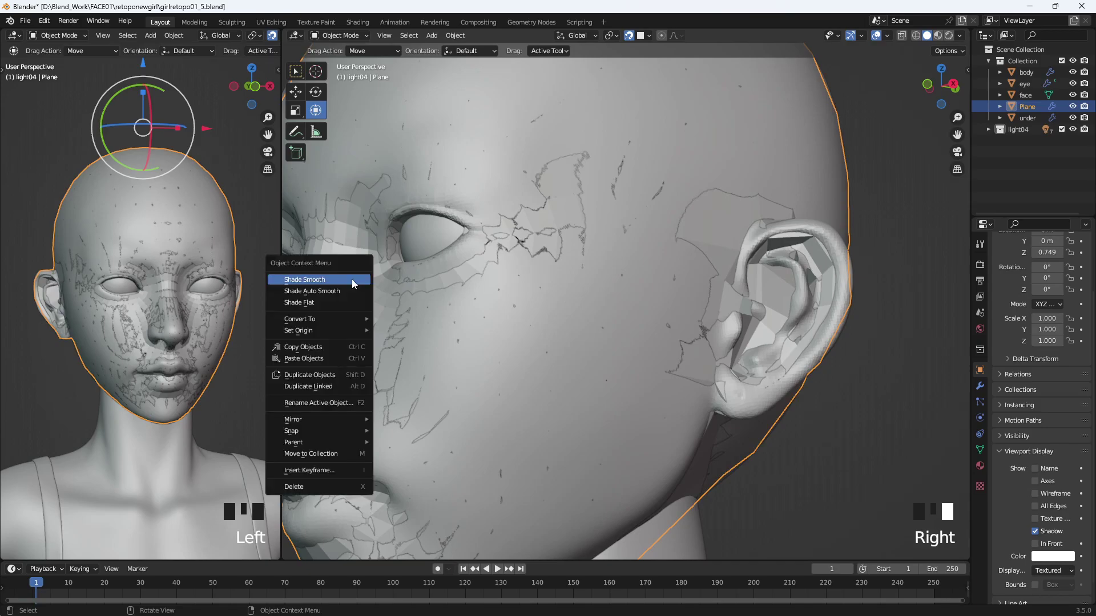
{"action": "right_click", "coordinate": [352, 279]}
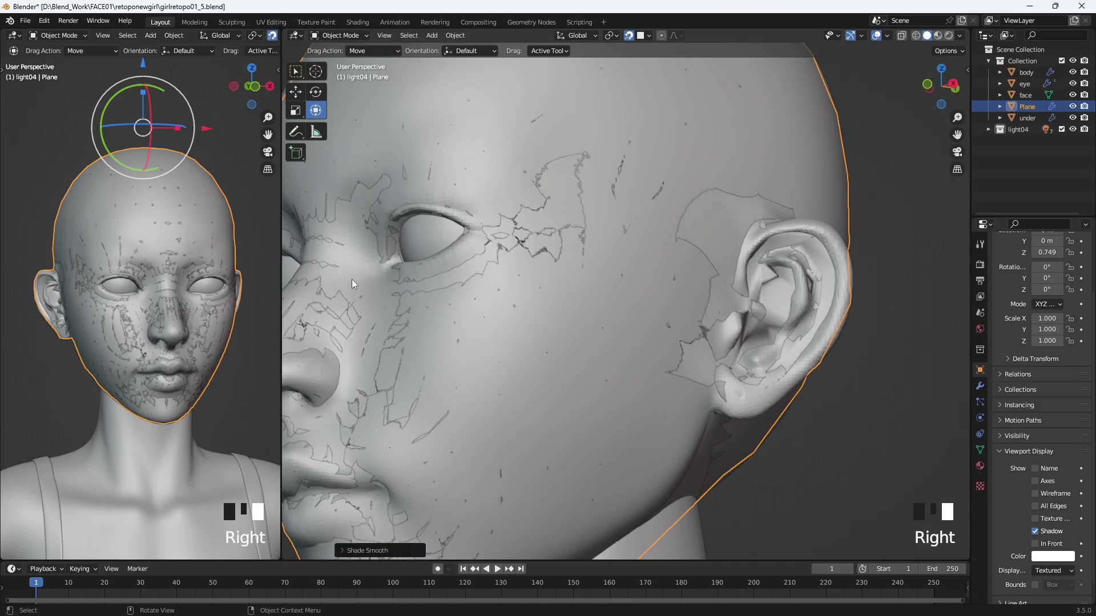
- Hide the face sculpt and turn on the Face Orientation overlay to check the head mesh's normals
{"action": "left_click", "coordinate": [1073, 95]}
{"action": "middle_click_drag", "start_coordinate": [791, 259], "coordinate": [756, 141]}
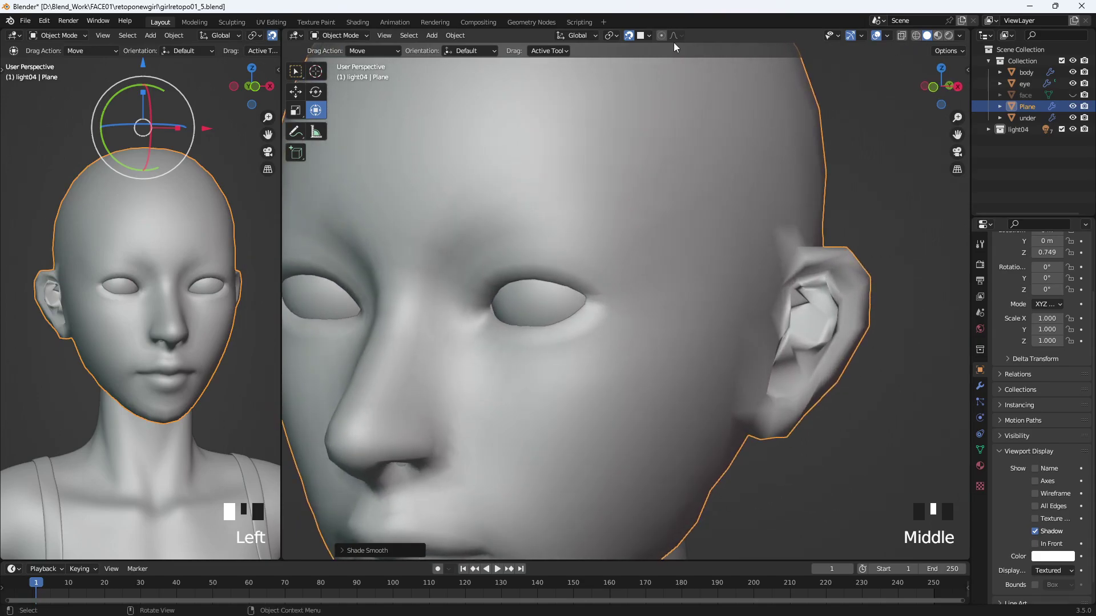
{"action": "left_click", "coordinate": [885, 36]}
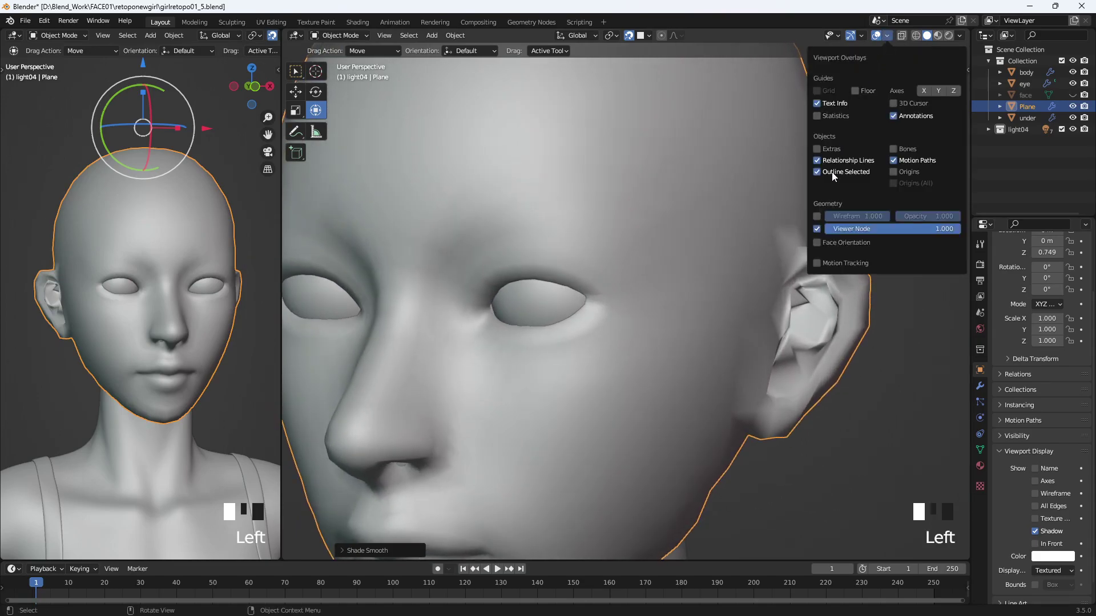
{"action": "left_click", "coordinate": [817, 242]}
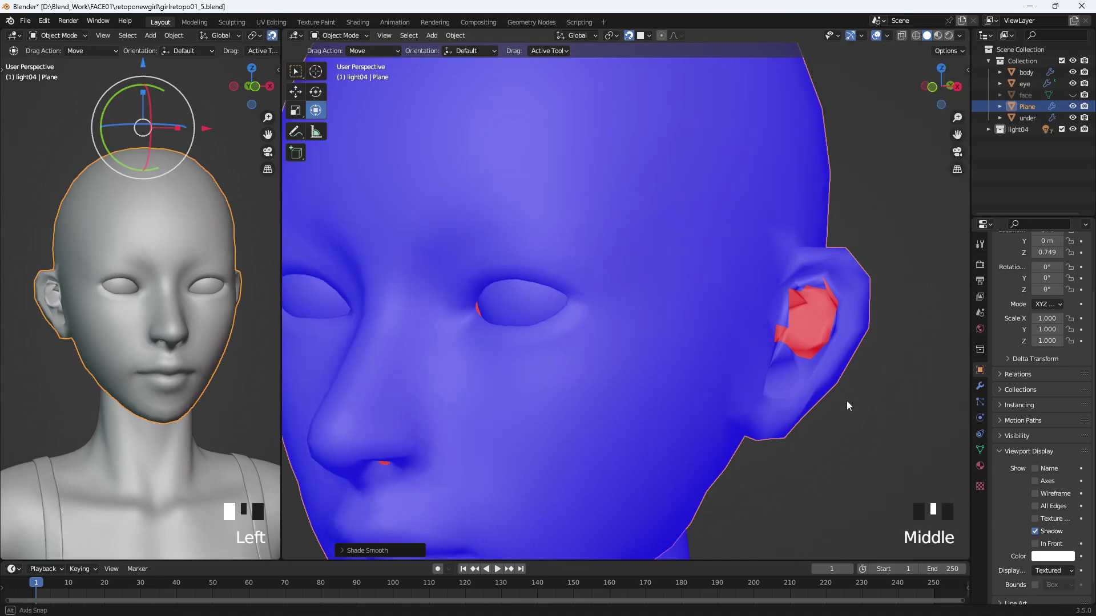
{"action": "middle_click_drag", "start_coordinate": [850, 401], "coordinate": [807, 399]}
- Enter Edit Mode with face selection and select the red, inverted faces inside the ear
{"action": "key", "text": "Tab"}
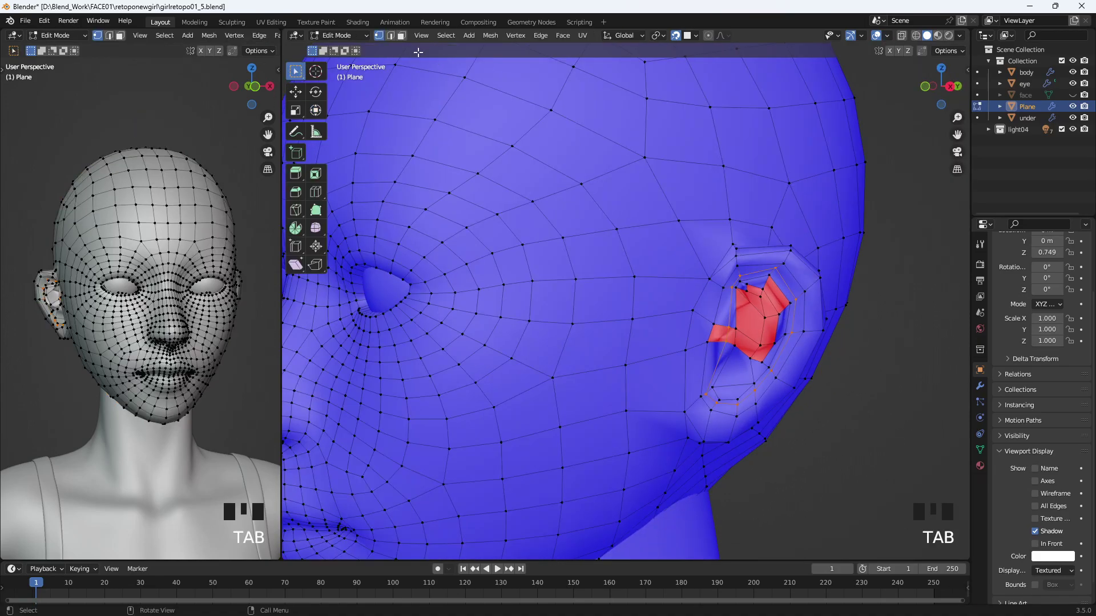
{"action": "left_click", "coordinate": [403, 37]}
{"action": "scroll", "coordinate": [662, 382], "scroll_direction": "up", "scroll_amount": 1}
{"action": "left_click", "coordinate": [804, 297]}
{"action": "left_click", "coordinate": [786, 291], "text": "shift"}
{"action": "left_click", "coordinate": [796, 307], "text": "shift"}
{"action": "left_click", "coordinate": [768, 289], "text": "shift"}
{"action": "left_click", "coordinate": [781, 285], "text": "shift"}
{"action": "left_click", "coordinate": [798, 332], "text": "shift"}
{"action": "left_click", "coordinate": [785, 350], "text": "shift"}
{"action": "left_click", "coordinate": [773, 356], "text": "shift"}
{"action": "left_click", "coordinate": [777, 365], "text": "shift"}
{"action": "left_click", "coordinate": [738, 344], "text": "shift"}
{"action": "middle_click_drag", "start_coordinate": [517, 352], "coordinate": [574, 293]}
{"action": "left_click", "coordinate": [552, 284], "text": "shift"}
{"action": "left_click", "coordinate": [551, 333], "text": "shift"}
{"action": "middle_click_drag", "start_coordinate": [589, 355], "coordinate": [557, 344]}
{"action": "key", "text": "ctrl+z"}
{"action": "key", "text": "ctrl+z"}
{"action": "key", "text": "ctrl+z"}
{"action": "key", "text": "ctrl+z"}
{"action": "middle_click_drag", "start_coordinate": [661, 375], "coordinate": [611, 411]}
{"action": "scroll", "coordinate": [638, 389], "scroll_direction": "down", "scroll_amount": 2}
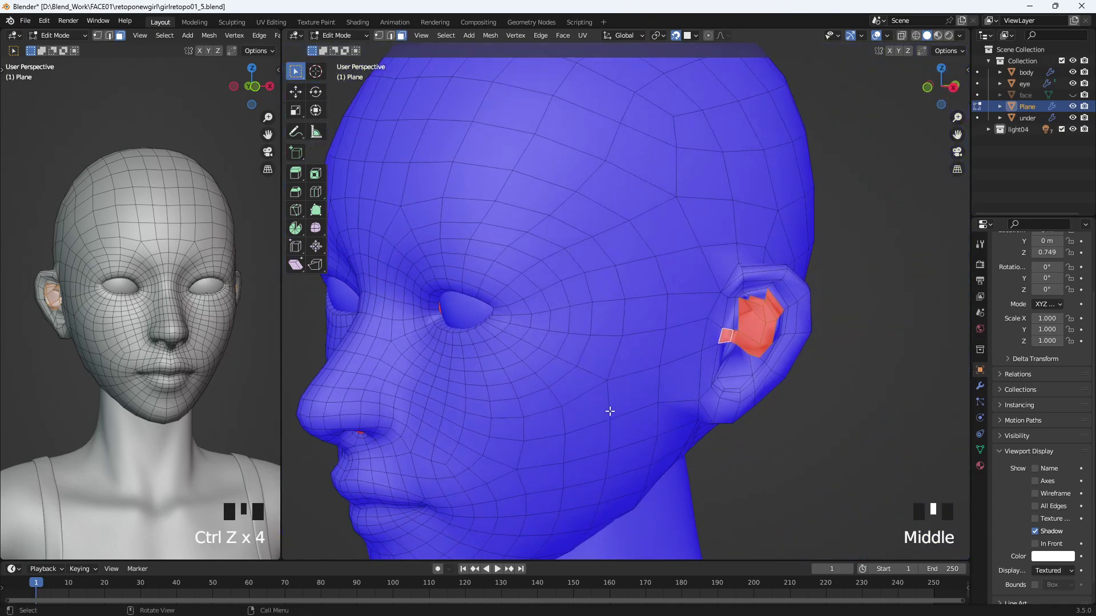
- Flip the normals of the selected inverted faces inside the ear and return to Object Mode
{"action": "left_click", "coordinate": [496, 38]}
{"action": "mouse_move", "coordinate": [529, 252]}
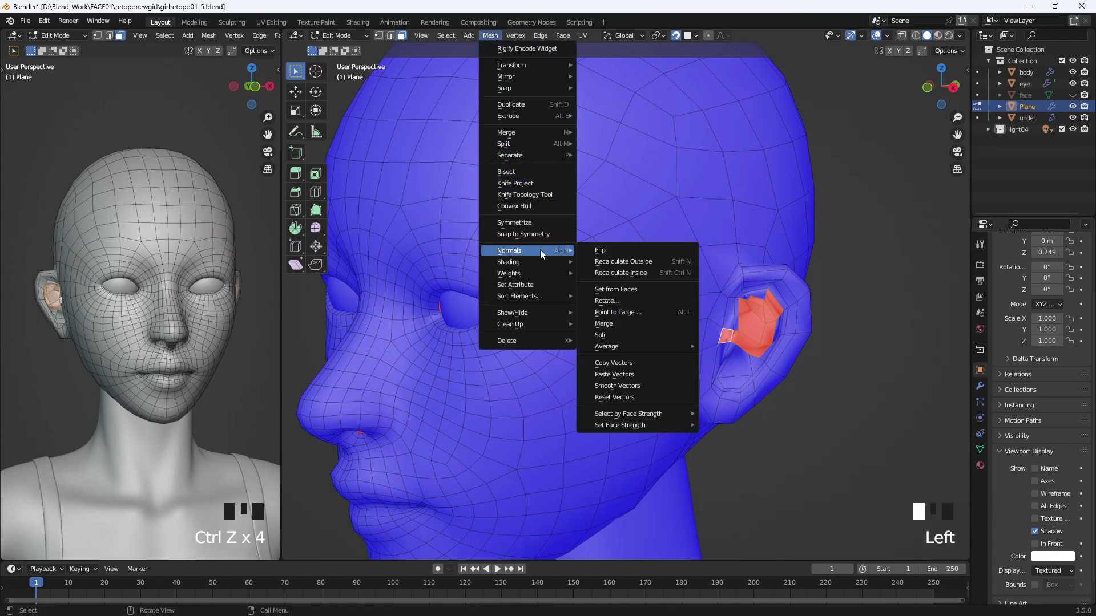
{"action": "left_click", "coordinate": [602, 250]}
{"action": "middle_click_drag", "start_coordinate": [611, 247], "coordinate": [773, 418]}
{"action": "key", "text": "Tab"}
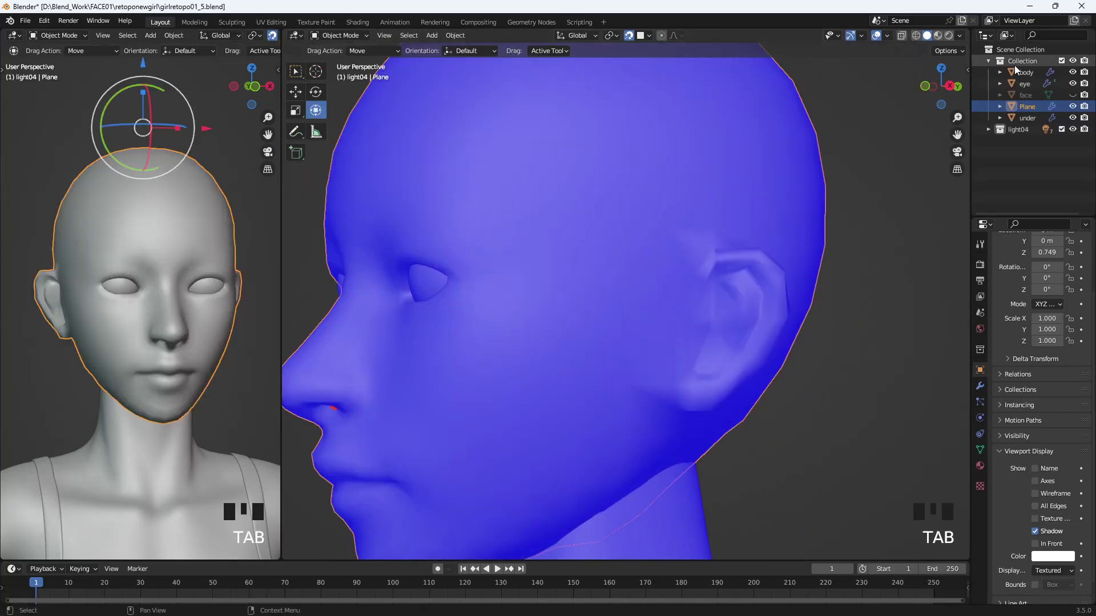
- Show the face sculpt again and turn off the Face Orientation overlay
{"action": "left_click", "coordinate": [1072, 96]}
{"action": "middle_click_drag", "start_coordinate": [785, 281], "coordinate": [838, 282]}
{"action": "key", "text": "Tab"}
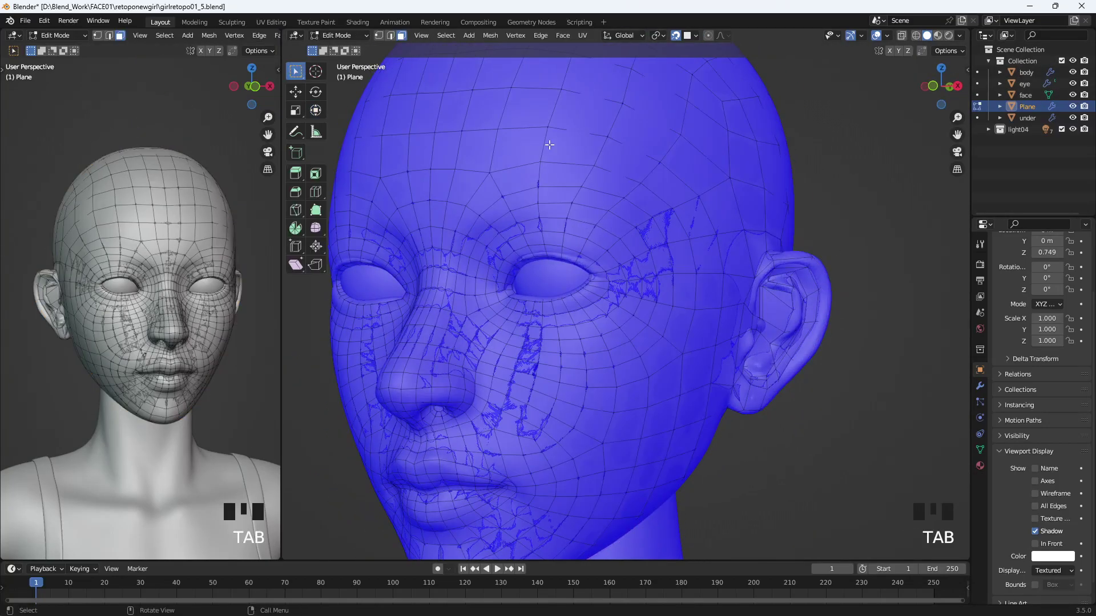
{"action": "left_click", "coordinate": [887, 35]}
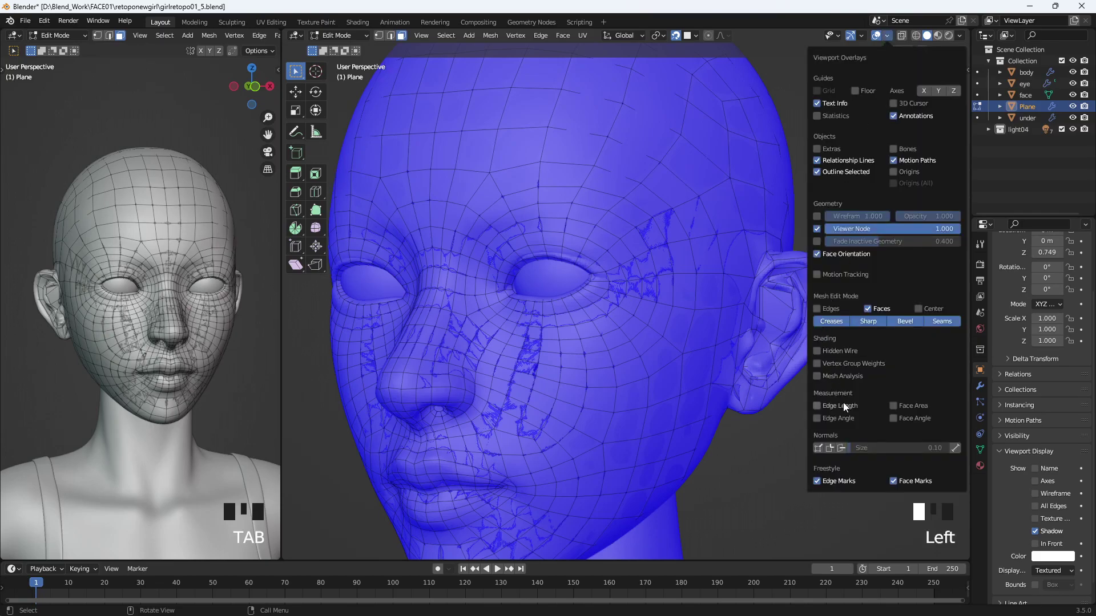
{"action": "left_click", "coordinate": [817, 254]}
{"action": "middle_click_drag", "start_coordinate": [755, 464], "coordinate": [796, 419]}
{"action": "key", "text": "Tab"}
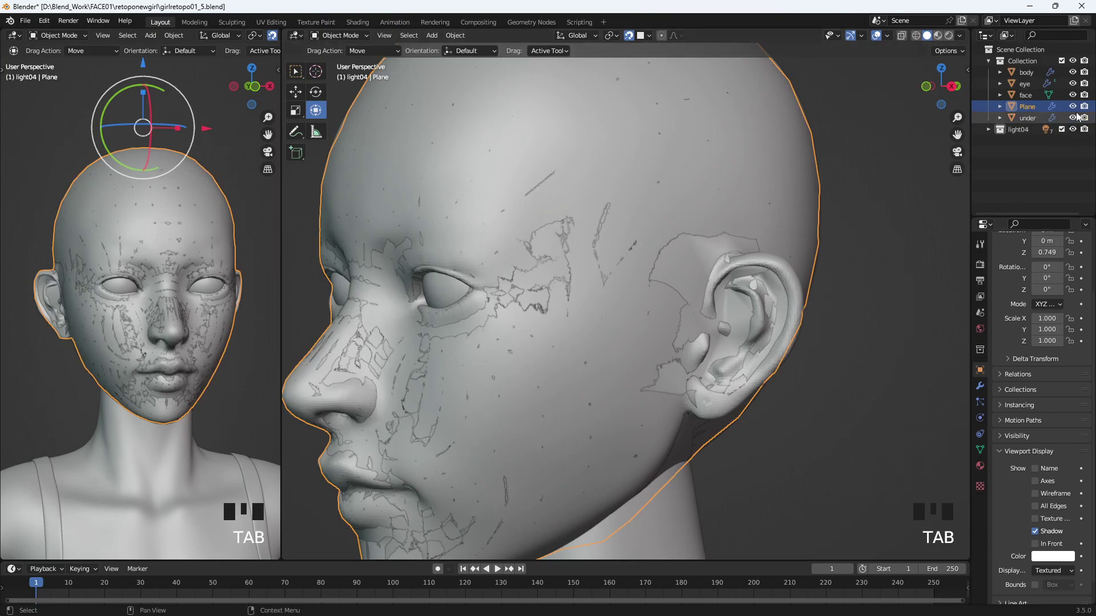
- Hide the face sculpt, inspect the head mesh's topology in Edit Mode, and return to Object Mode
{"action": "left_click", "coordinate": [1073, 95]}
{"action": "middle_click_drag", "start_coordinate": [657, 297], "coordinate": [741, 363]}
{"action": "left_click", "coordinate": [793, 433]}
{"action": "key", "text": "Tab"}
{"action": "middle_click_drag", "start_coordinate": [793, 434], "coordinate": [782, 420]}
{"action": "left_click", "coordinate": [660, 315]}
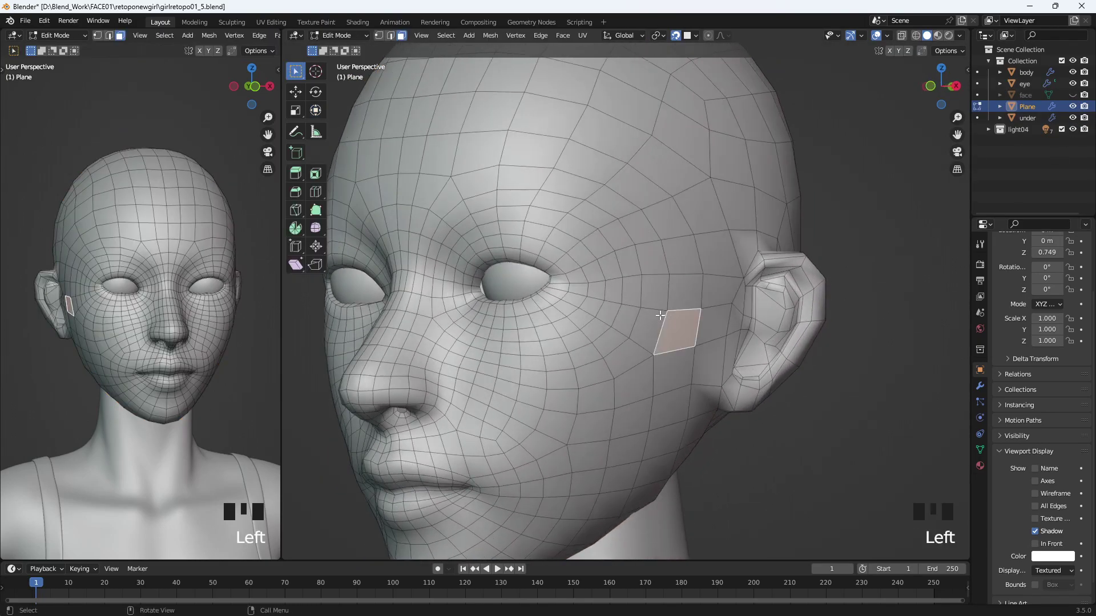
{"action": "left_click", "coordinate": [378, 35]}
{"action": "left_click", "coordinate": [343, 35]}
{"action": "left_click", "coordinate": [345, 48]}
{"action": "left_click", "coordinate": [814, 408]}
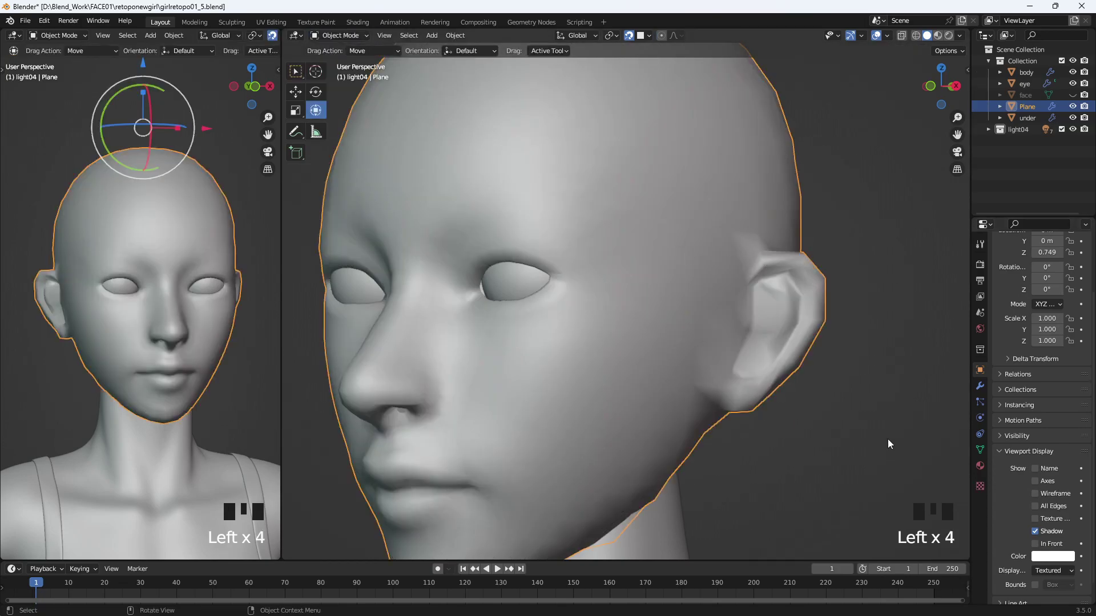
- Apply the Shrinkwrap and Mirror modifiers on the head mesh and open the list of modifiers to add
{"action": "middle_click_drag", "start_coordinate": [954, 461], "coordinate": [966, 477]}
{"action": "left_click", "coordinate": [980, 386]}
{"action": "left_click", "coordinate": [1060, 411]}
{"action": "left_click", "coordinate": [994, 425]}
{"action": "left_click", "coordinate": [1060, 281]}
{"action": "left_click", "coordinate": [1052, 292]}
{"action": "middle_click_drag", "start_coordinate": [845, 440], "coordinate": [891, 371]}
{"action": "left_click", "coordinate": [1032, 262]}
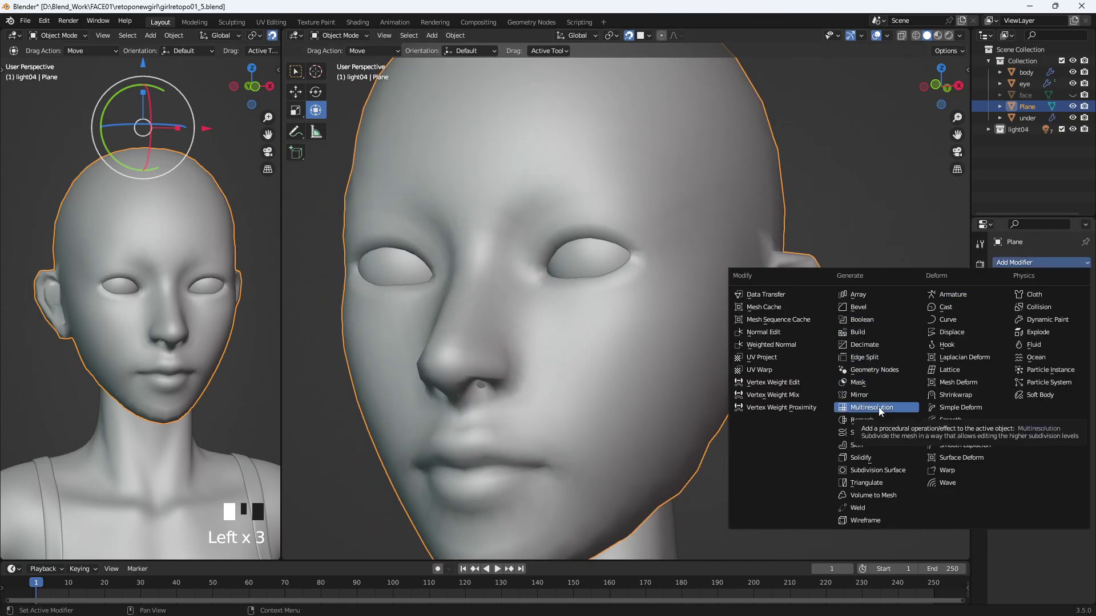
- Undo the application of the Mirror and Shrinkwrap modifiers on the head mesh
{"action": "key", "text": "ctrl+z"}
{"action": "key", "text": "ctrl+z"}
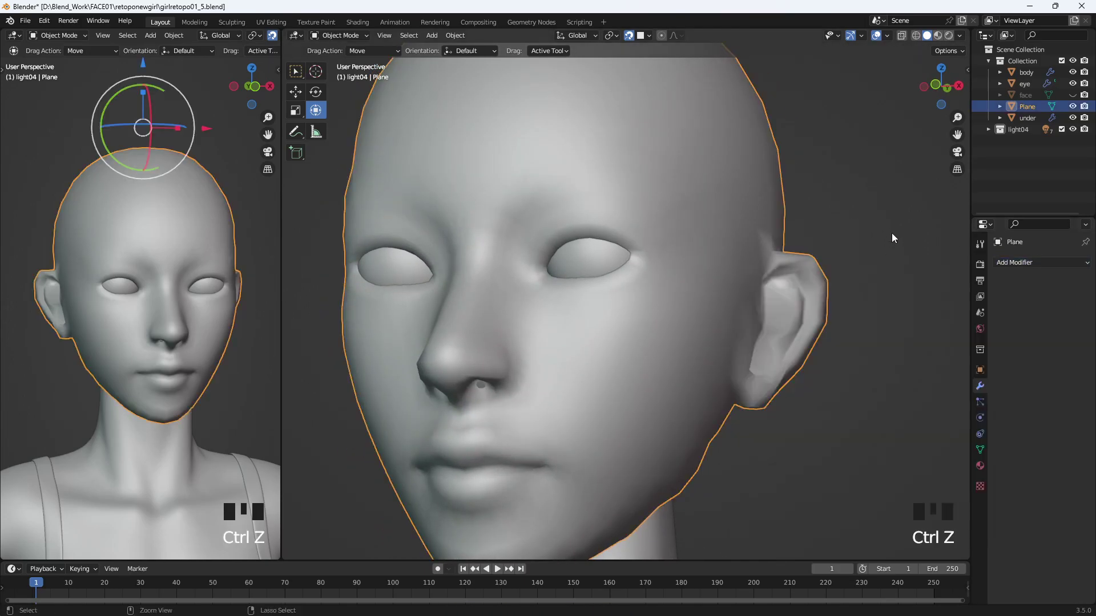
{"action": "key", "text": "Tab"}
{"action": "scroll", "coordinate": [607, 308], "scroll_direction": "up", "scroll_amount": 2}
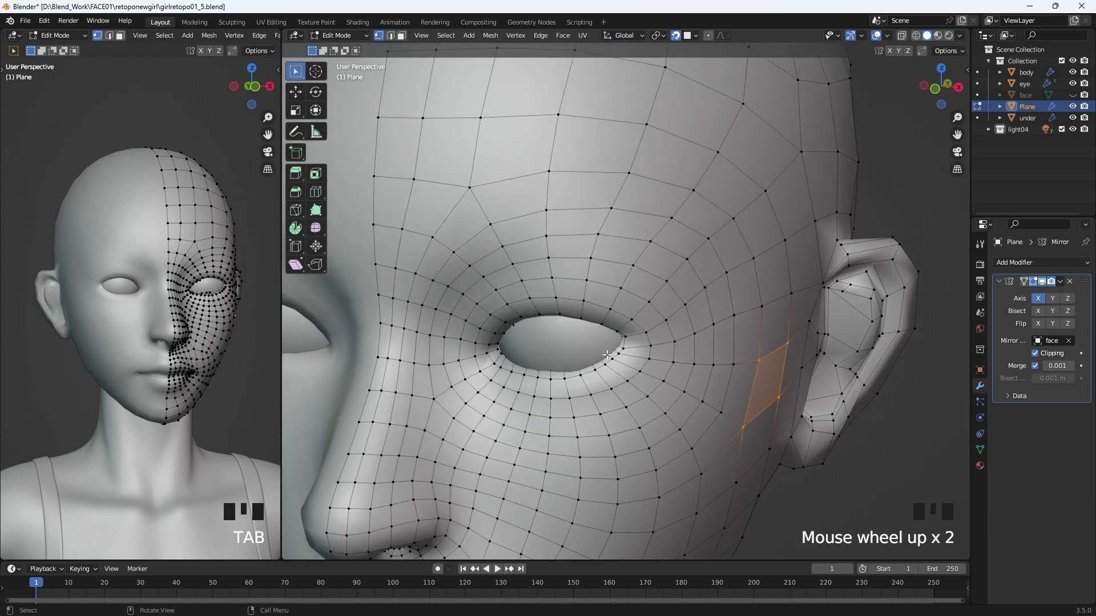
{"action": "left_click", "coordinate": [919, 449]}
{"action": "key", "text": "ctrl+z"}
{"action": "key", "text": "ctrl+z"}
{"action": "key", "text": "ctrl+z"}
{"action": "key", "text": "ctrl+z"}
{"action": "key", "text": "ctrl+z"}
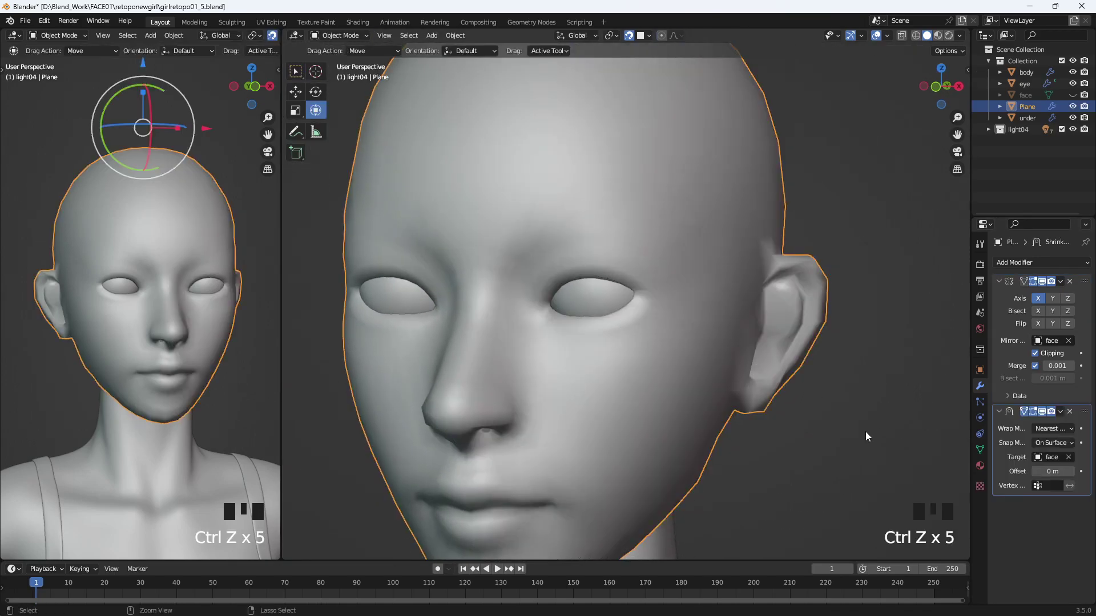
- Enter Edit Mode on the head mesh, hide the eye object and show the face sculpt
{"action": "scroll", "coordinate": [947, 338], "scroll_direction": "up", "scroll_amount": 2}
{"action": "key", "text": "Tab"}
{"action": "left_click", "coordinate": [1073, 83]}
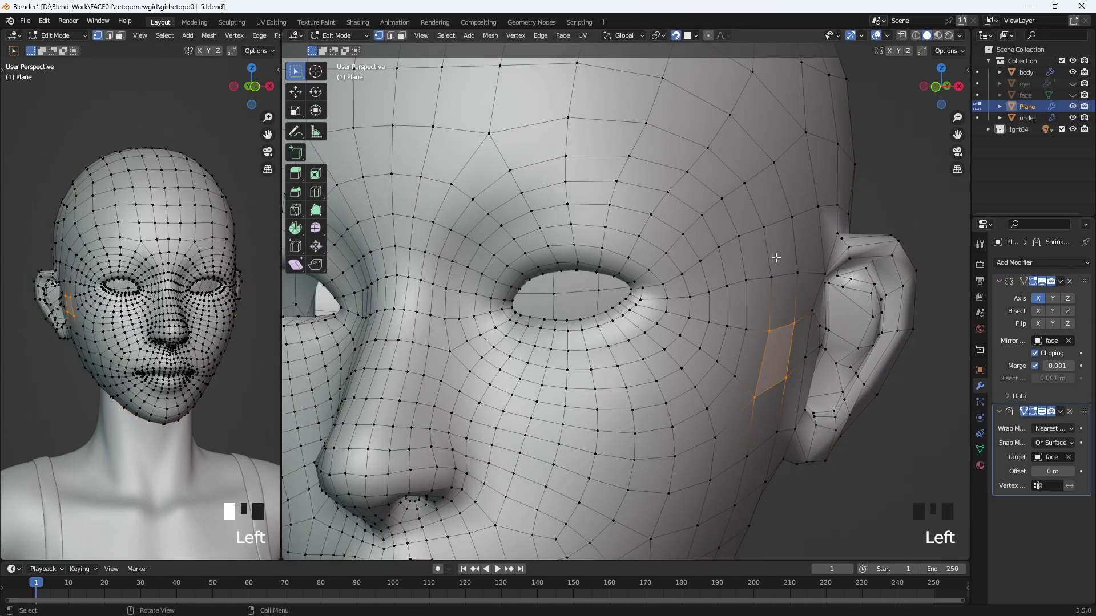
{"action": "left_click", "coordinate": [1073, 95]}
- Extrude the edge loop around the eye opening and scale it inward toward the eye's centre
{"action": "middle_click_drag", "start_coordinate": [651, 296], "coordinate": [631, 277]}
{"action": "left_click", "coordinate": [613, 324], "text": "alt"}
{"action": "scroll", "coordinate": [614, 323], "scroll_direction": "up", "scroll_amount": 4}
{"action": "key", "text": "e"}
{"action": "key", "text": "s"}
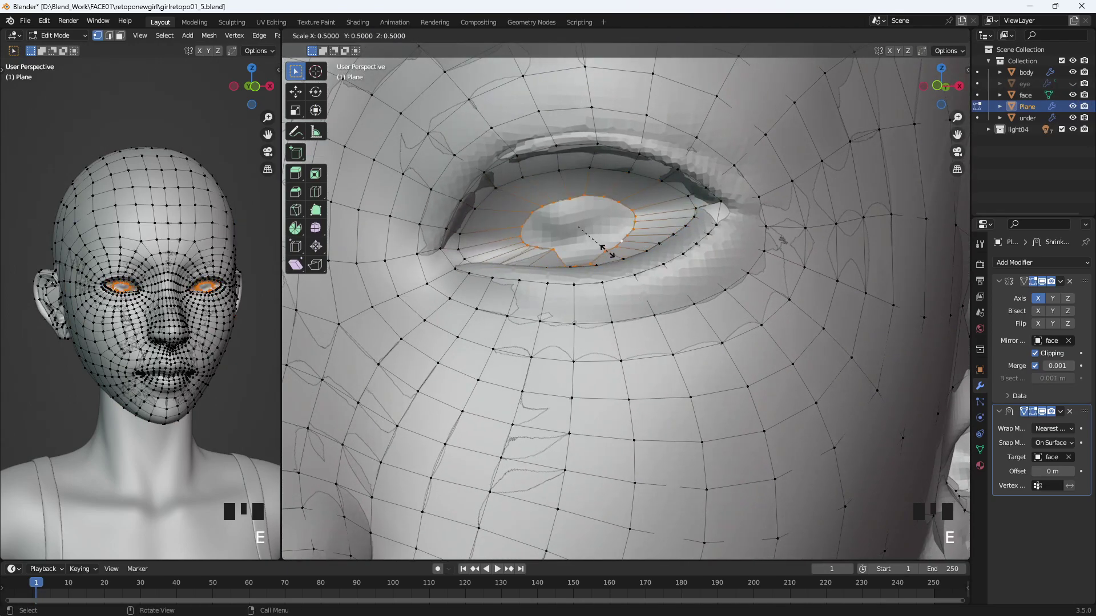
{"action": "left_click", "coordinate": [575, 242]}
- Move vertices of the extruded inner eye ring to even out its small oval shape
{"action": "middle_click_drag", "start_coordinate": [576, 246], "coordinate": [597, 395]}
{"action": "key", "text": "g"}
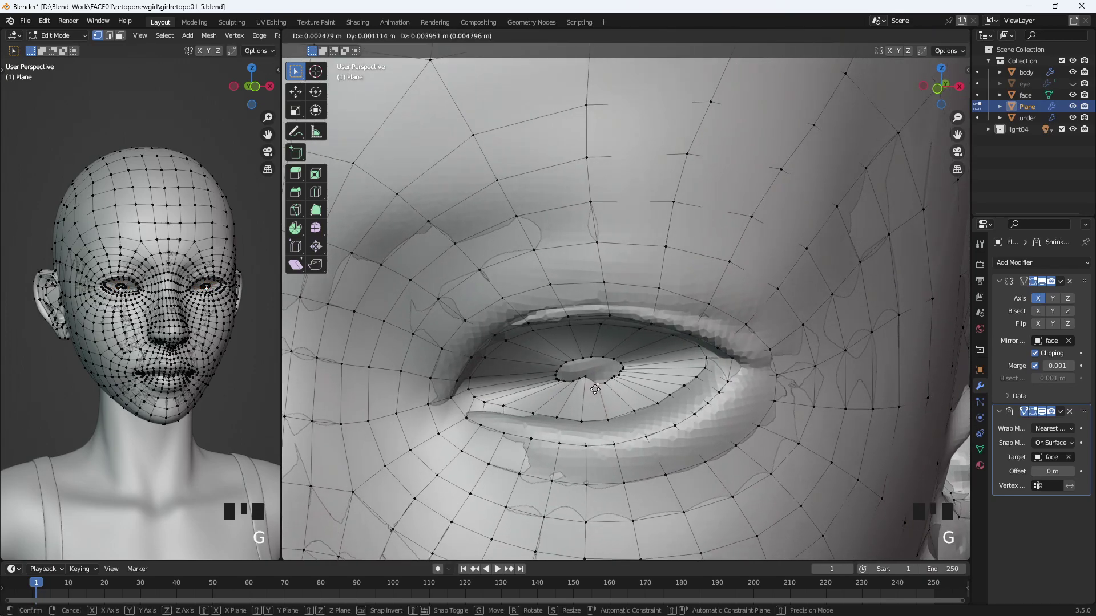
{"action": "left_click", "coordinate": [584, 380]}
{"action": "key", "text": "g"}
{"action": "left_click", "coordinate": [604, 412]}
{"action": "middle_click_drag", "start_coordinate": [604, 412], "coordinate": [600, 422]}
{"action": "scroll", "coordinate": [602, 417], "scroll_direction": "down", "scroll_amount": 1}
{"action": "left_click", "coordinate": [610, 423]}
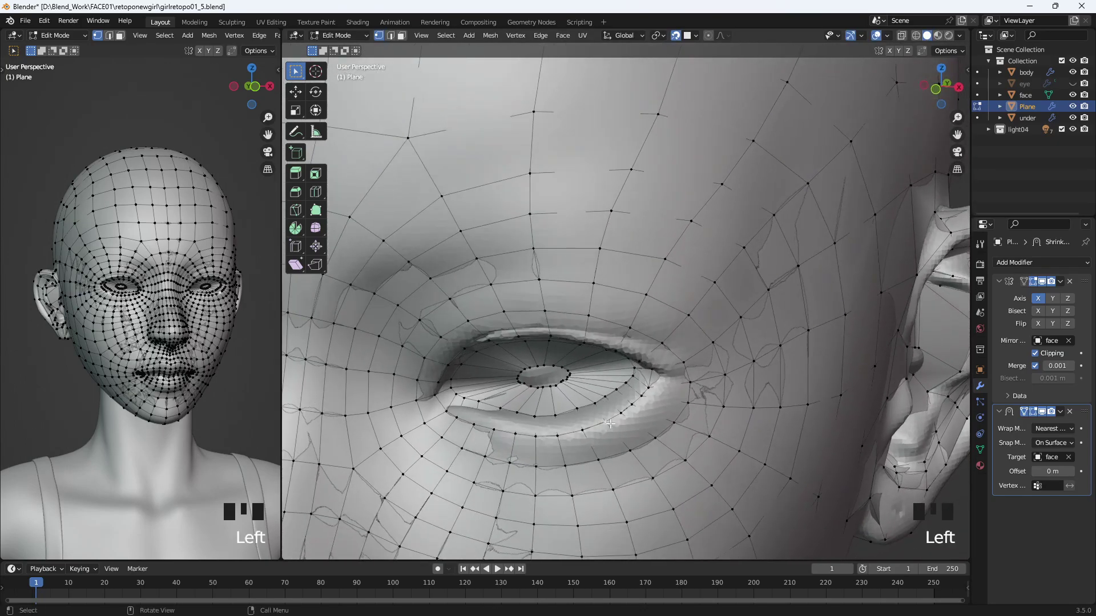
- Add a loop cut around the inner eyelid rim and slide it slightly toward the outer lid edge
{"action": "key", "text": "ctrl+r"}
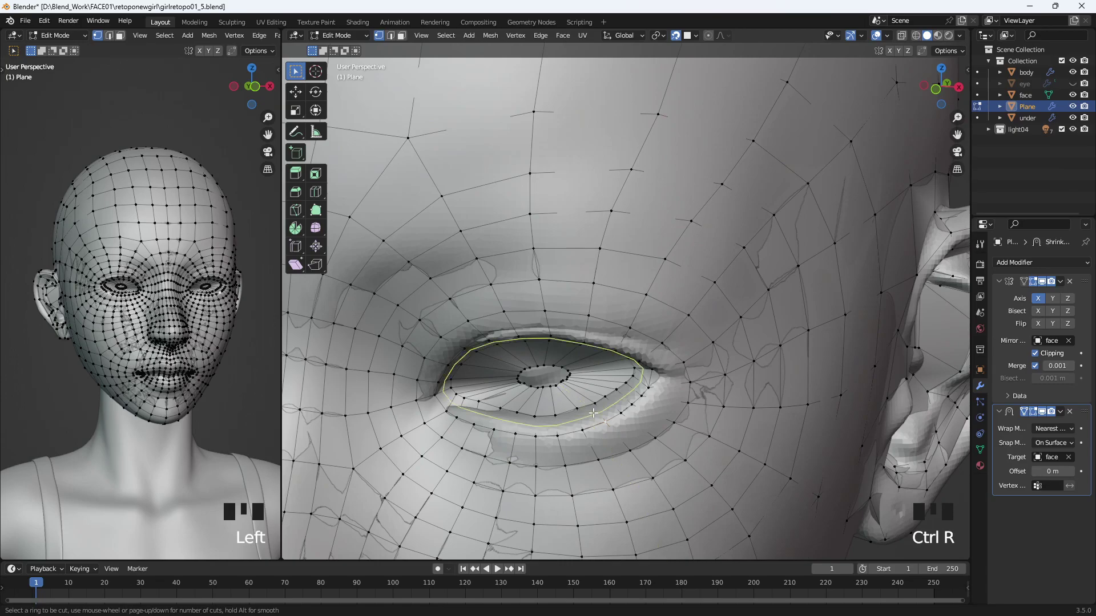
{"action": "left_click", "coordinate": [597, 410]}
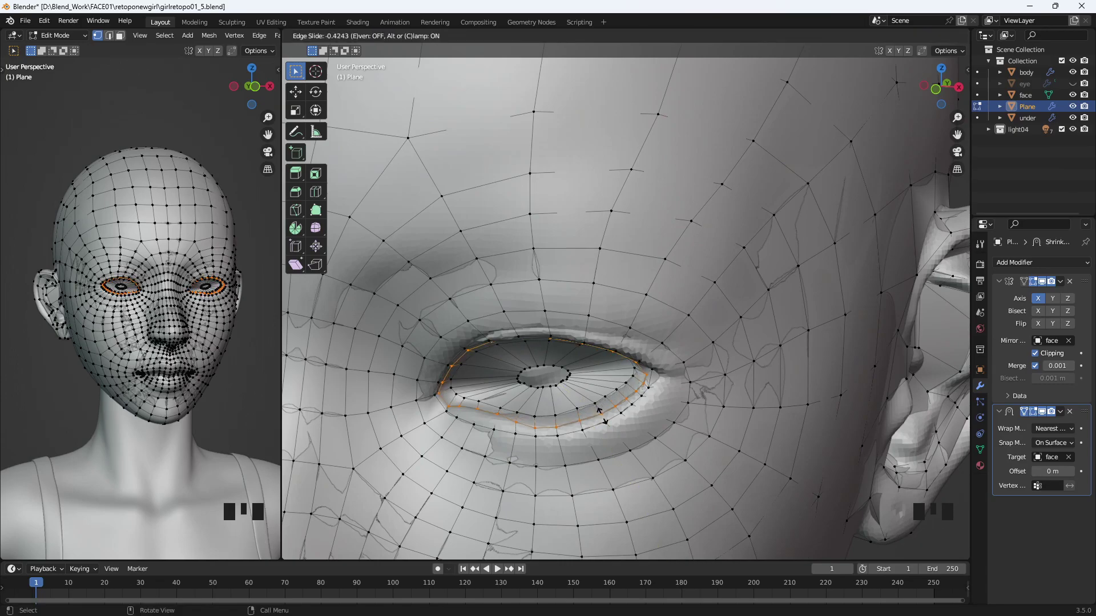
{"action": "left_click", "coordinate": [600, 410]}
{"action": "middle_click_drag", "start_coordinate": [602, 414], "coordinate": [467, 396]}
{"action": "left_click", "coordinate": [483, 371]}
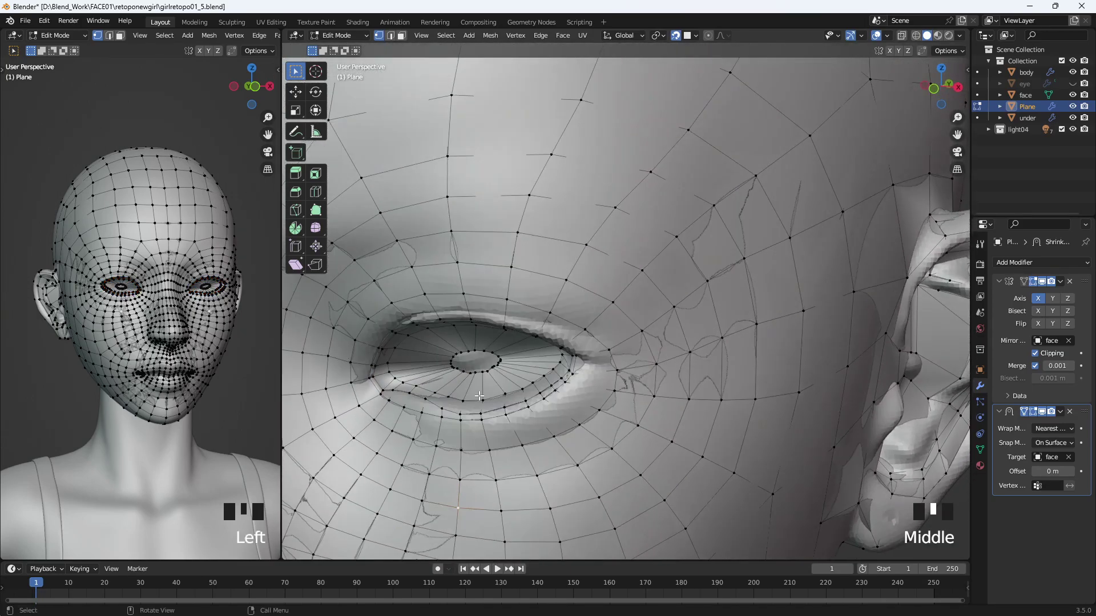
{"action": "scroll", "coordinate": [467, 395], "scroll_direction": "down", "scroll_amount": 1}
- Return to Object Mode and apply the head mesh's Shrinkwrap and Mirror modifiers
{"action": "left_click", "coordinate": [925, 473]}
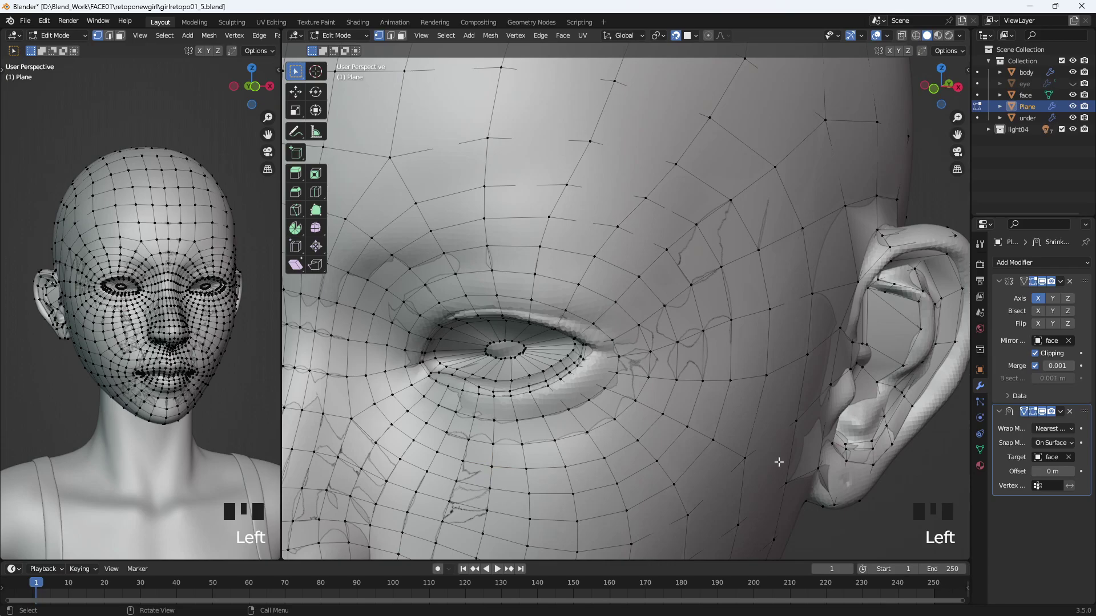
{"action": "left_click", "coordinate": [1060, 411]}
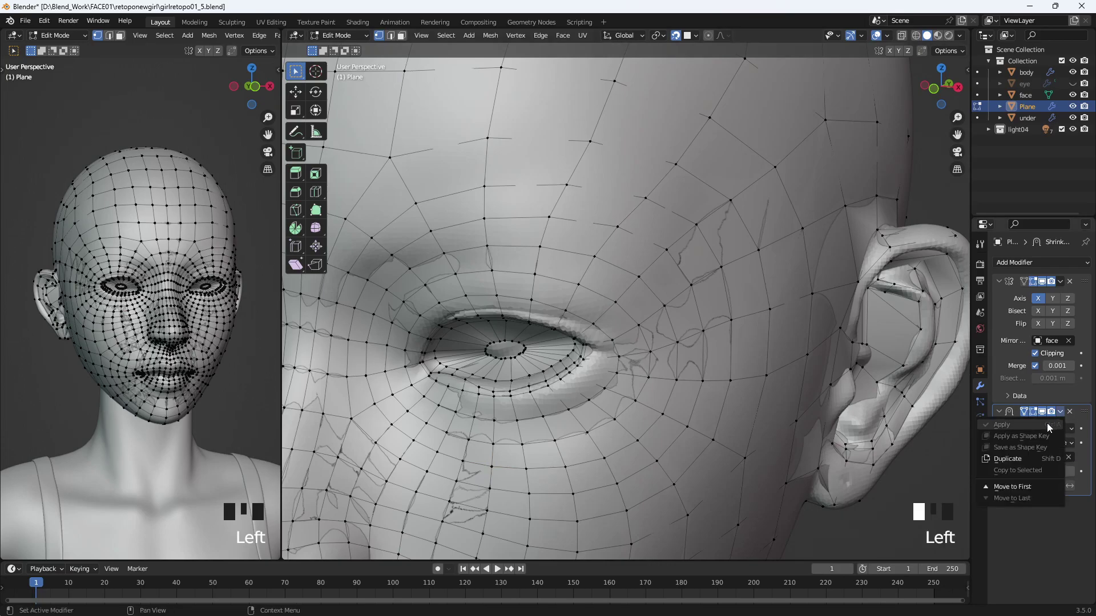
{"action": "left_click", "coordinate": [910, 455]}
{"action": "key", "text": "Tab"}
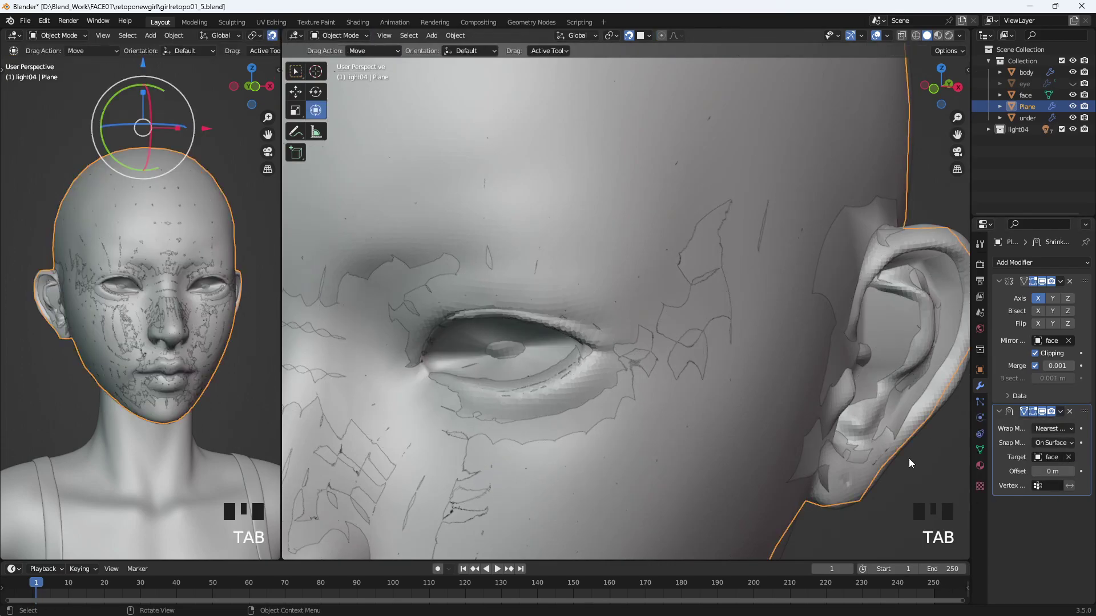
{"action": "left_click", "coordinate": [1059, 420]}
{"action": "left_click", "coordinate": [1049, 425]}
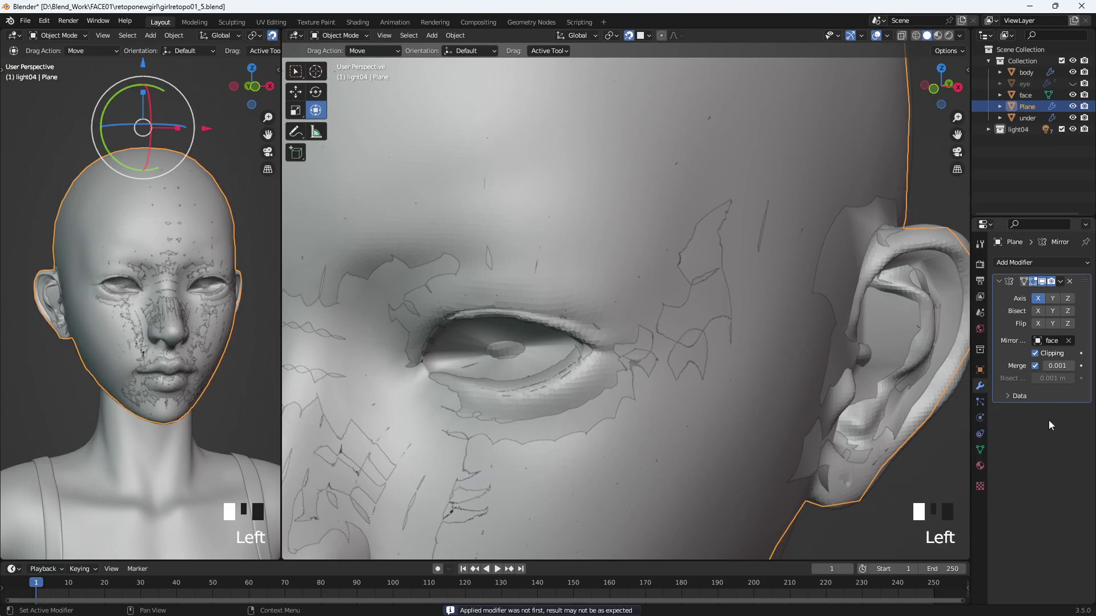
{"action": "left_click", "coordinate": [1061, 282]}
{"action": "left_click", "coordinate": [1048, 295]}
- Hide the face sculpt, select the Plane head mesh to check it, and show the sculpt again
{"action": "left_click", "coordinate": [717, 434]}
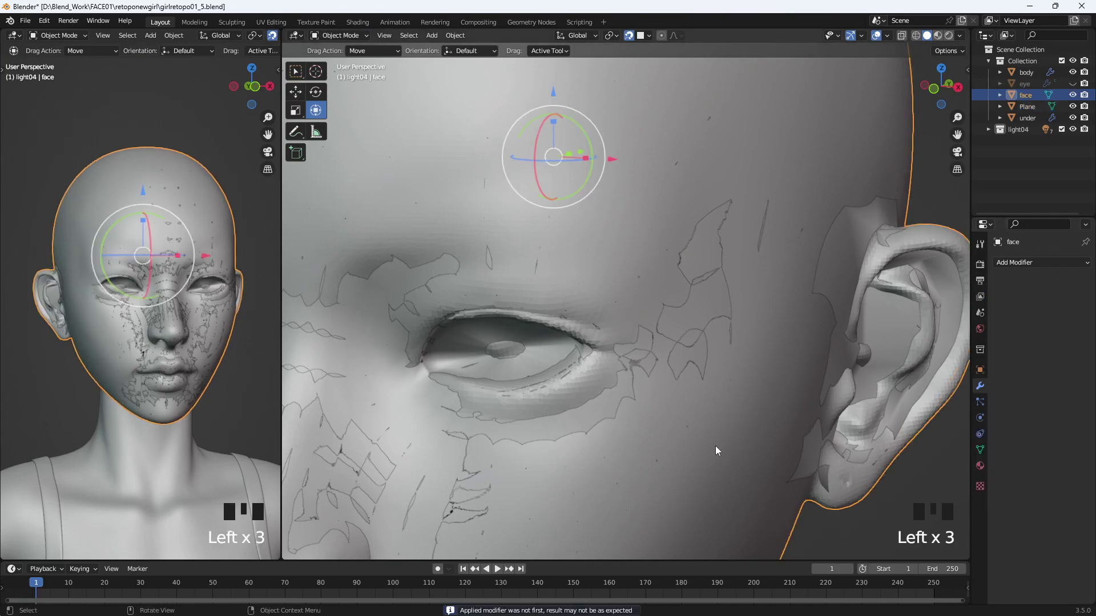
{"action": "scroll", "coordinate": [718, 462], "scroll_direction": "down", "scroll_amount": 3}
{"action": "left_click", "coordinate": [938, 169]}
{"action": "left_click", "coordinate": [1073, 95]}
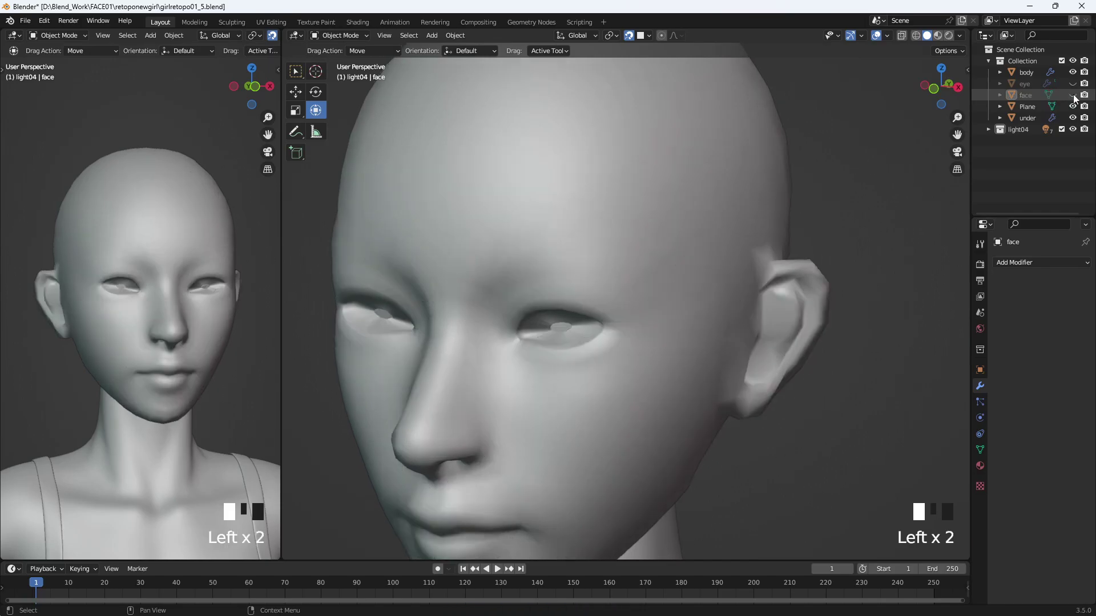
{"action": "left_click", "coordinate": [1027, 107]}
{"action": "middle_click_drag", "start_coordinate": [646, 316], "coordinate": [661, 372]}
{"action": "scroll", "coordinate": [661, 360], "scroll_direction": "down", "scroll_amount": 2}
{"action": "left_click", "coordinate": [1073, 95]}
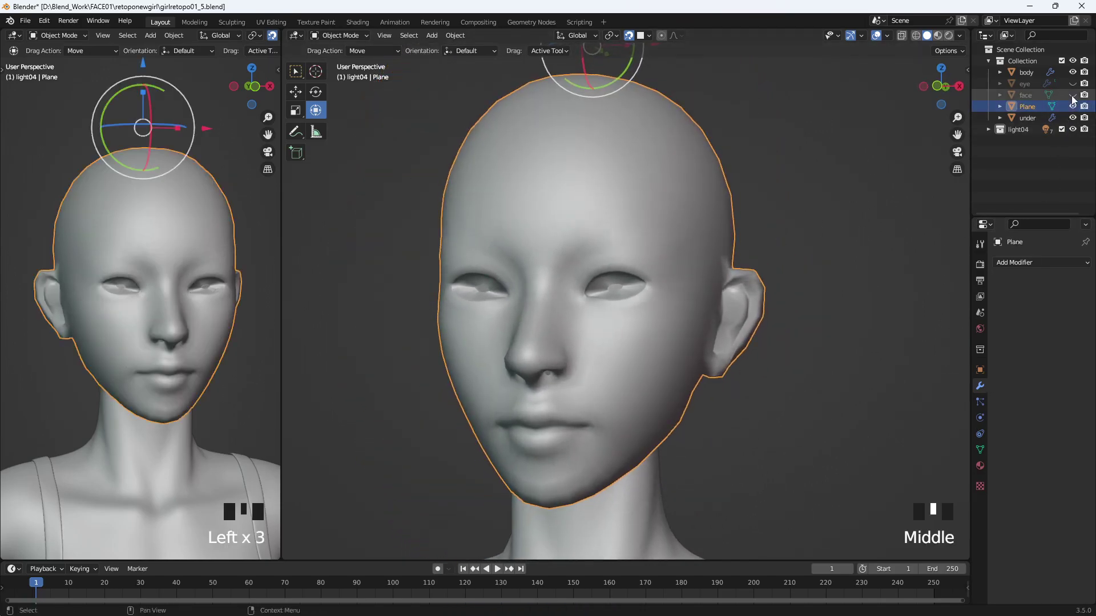
- Add a Multiresolution modifier to the head mesh and subdivide it to level 2
{"action": "left_click", "coordinate": [1026, 262]}
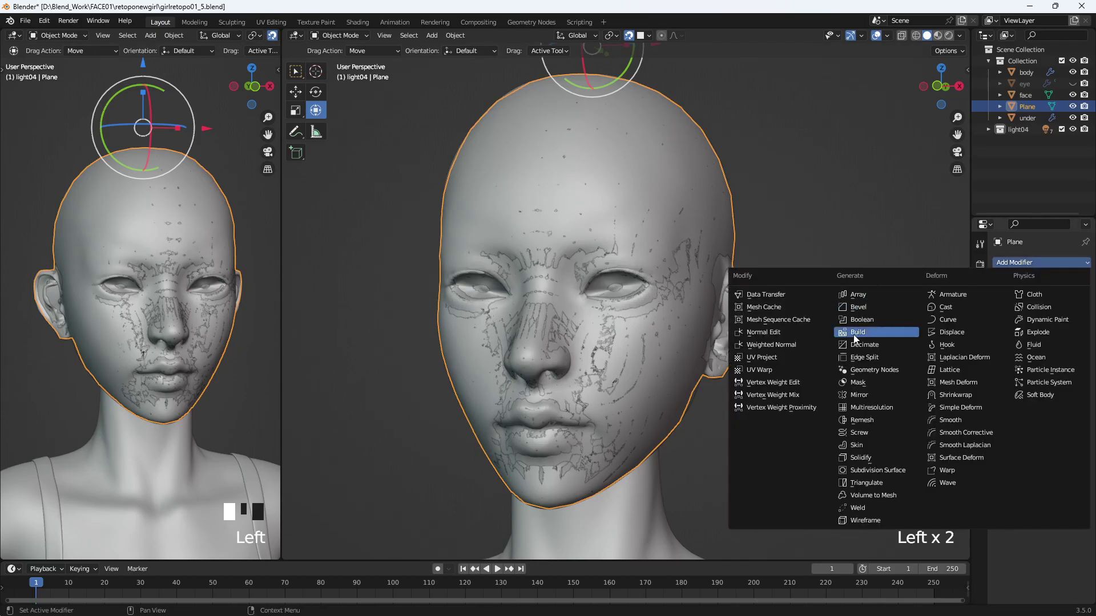
{"action": "left_click", "coordinate": [864, 409]}
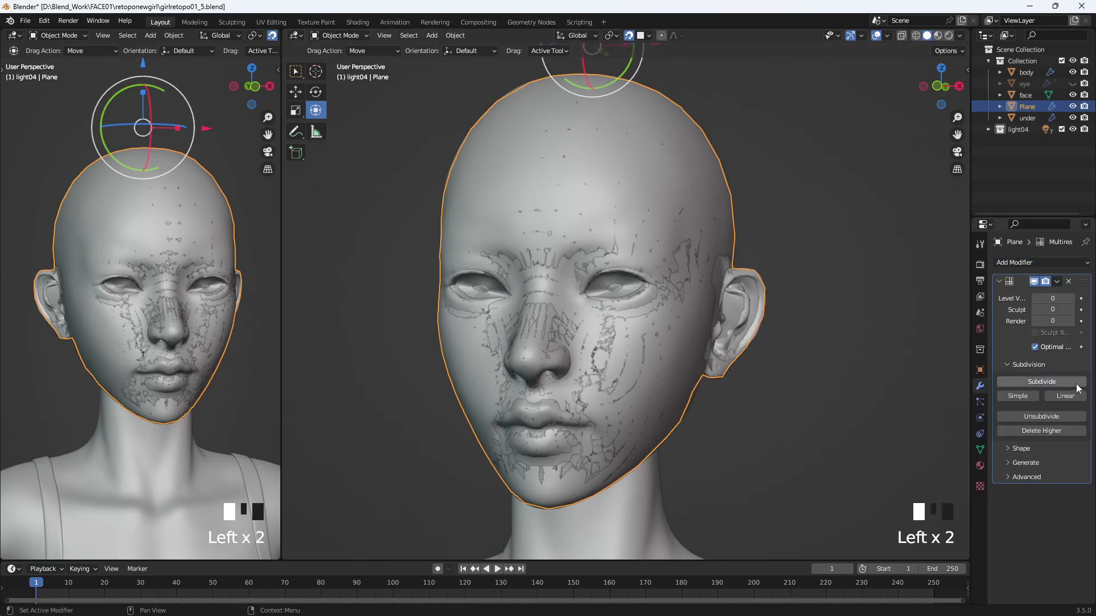
{"action": "left_click", "coordinate": [1043, 382]}
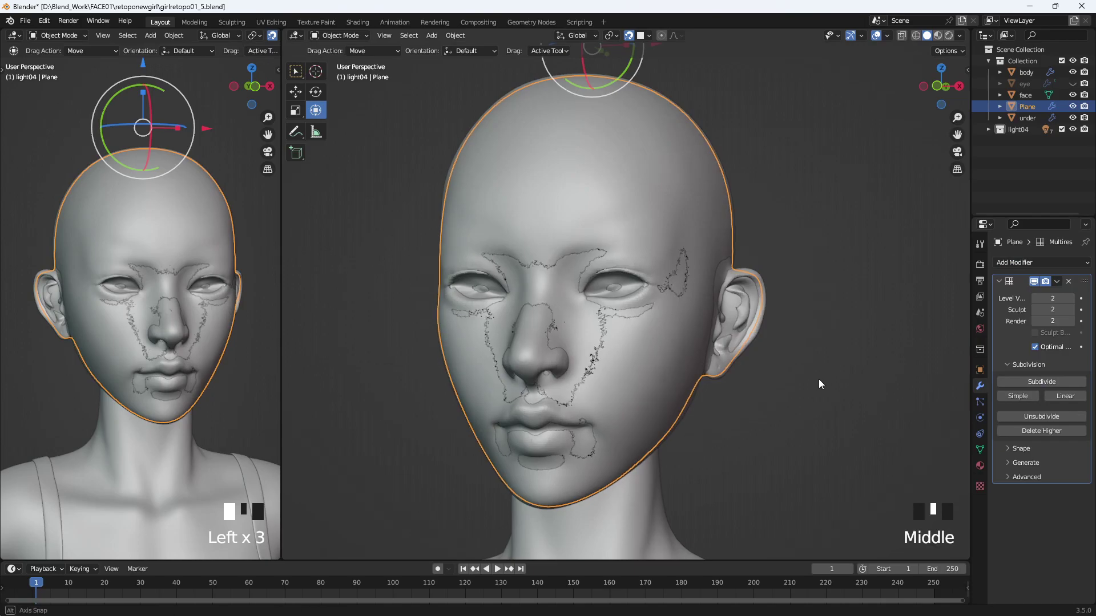
- Add a Shrinkwrap modifier to the head mesh with the face sculpt as its target
{"action": "middle_click_drag", "start_coordinate": [820, 379], "coordinate": [920, 362]}
{"action": "left_click", "coordinate": [1043, 263]}
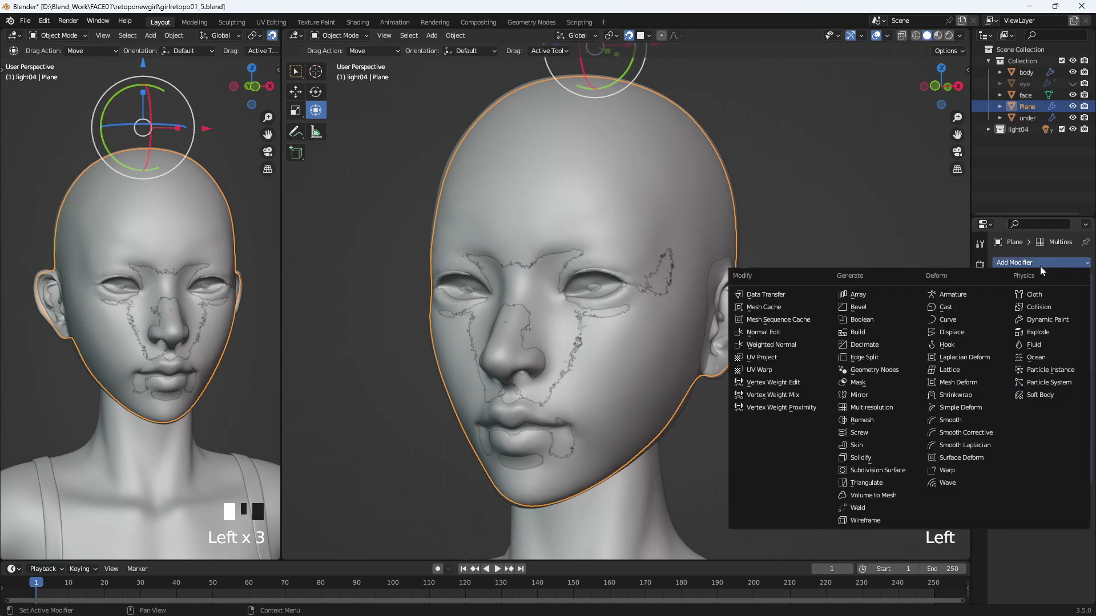
{"action": "left_click", "coordinate": [950, 396]}
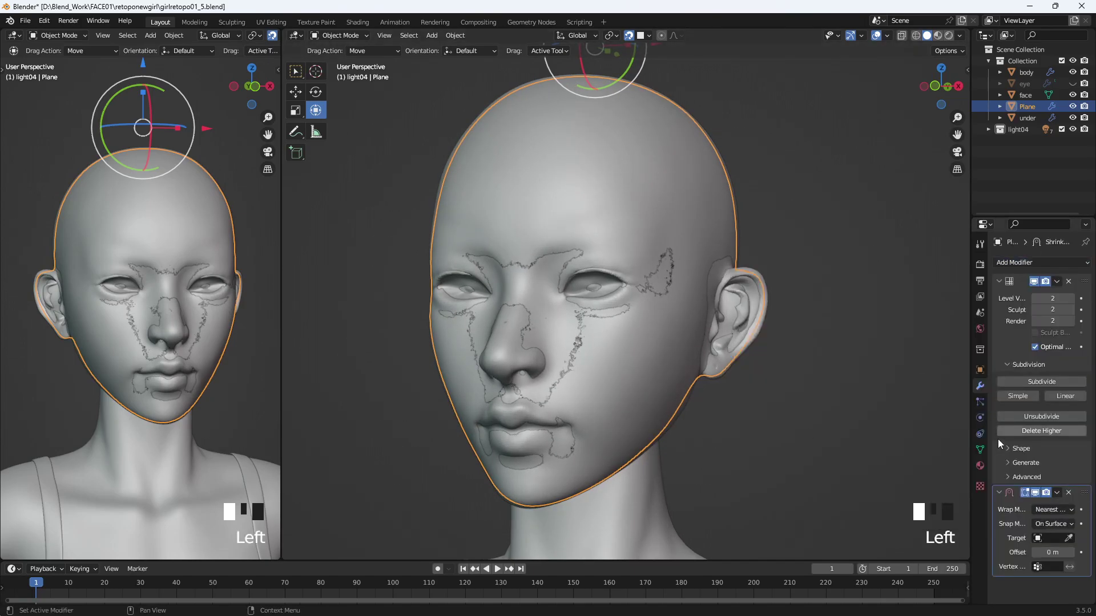
{"action": "left_click", "coordinate": [1069, 539]}
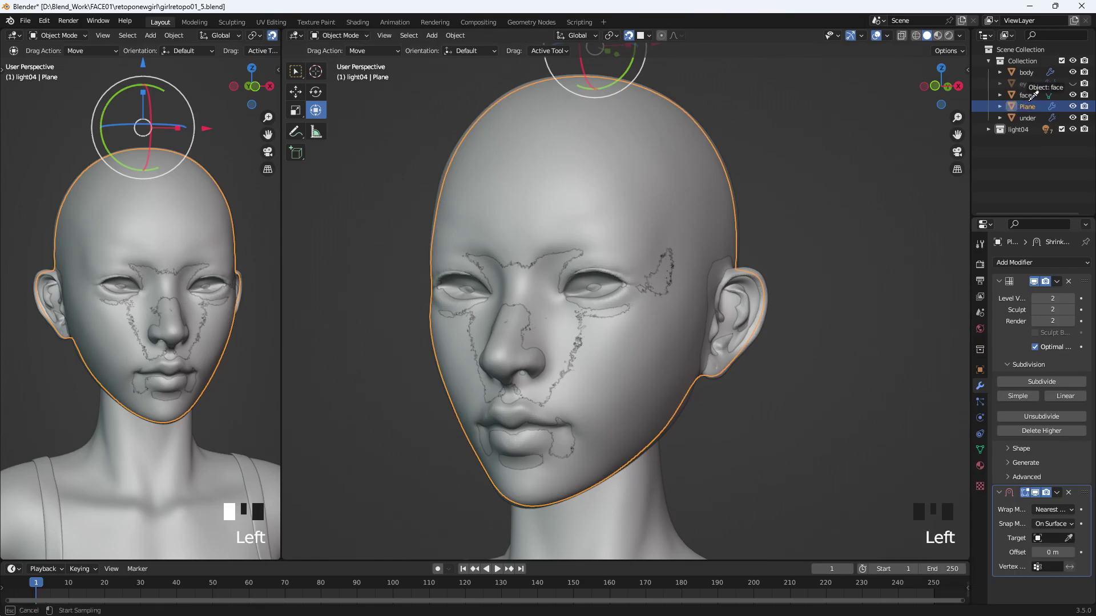
{"action": "left_click", "coordinate": [1032, 95]}
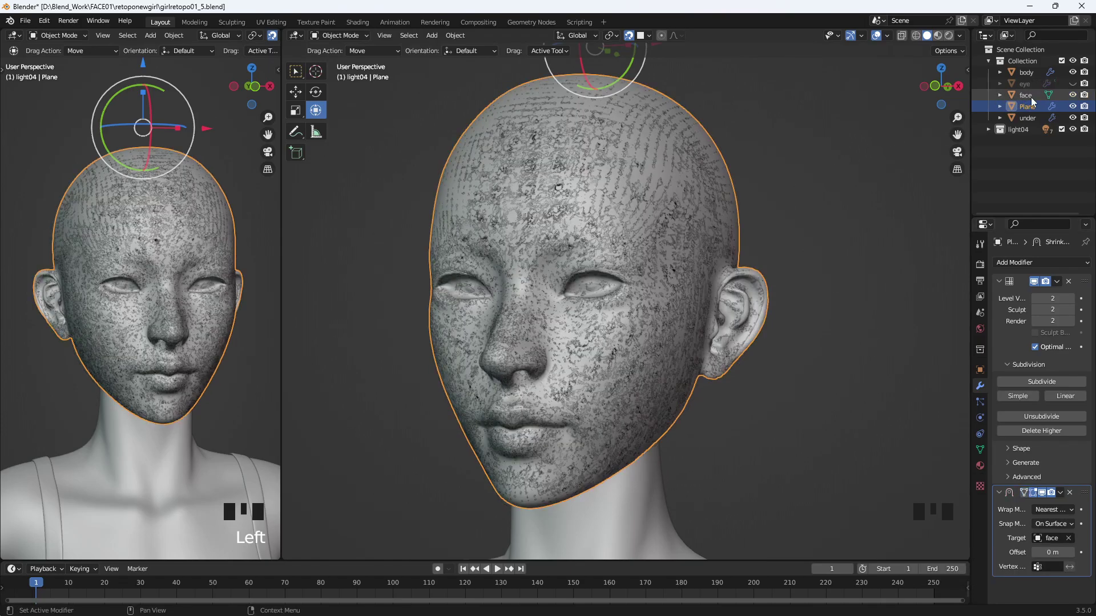
- Hide the face sculpt, show the eye object, and inspect the projected head mesh before deselecting it
{"action": "left_click", "coordinate": [1072, 96]}
{"action": "middle_click_drag", "start_coordinate": [793, 244], "coordinate": [733, 306]}
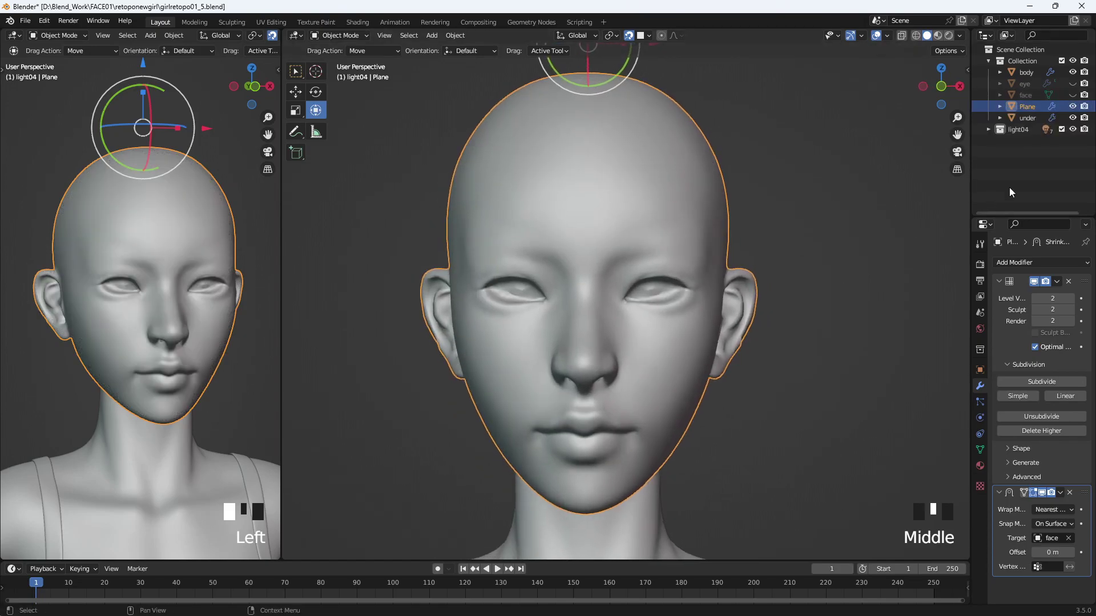
{"action": "left_click", "coordinate": [1073, 83]}
{"action": "mouse_move", "coordinate": [680, 378]}
{"action": "middle_mouse_down"}
{"action": "mouse_move", "coordinate": [578, 373]}
{"action": "mouse_move", "coordinate": [665, 365]}
{"action": "middle_mouse_up"}
{"action": "scroll", "coordinate": [617, 403], "scroll_direction": "up", "scroll_amount": 2}
{"action": "middle_click_drag", "start_coordinate": [617, 403], "coordinate": [612, 425]}
{"action": "scroll", "coordinate": [604, 426], "scroll_direction": "down", "scroll_amount": 2}
{"action": "left_click", "coordinate": [801, 467]}
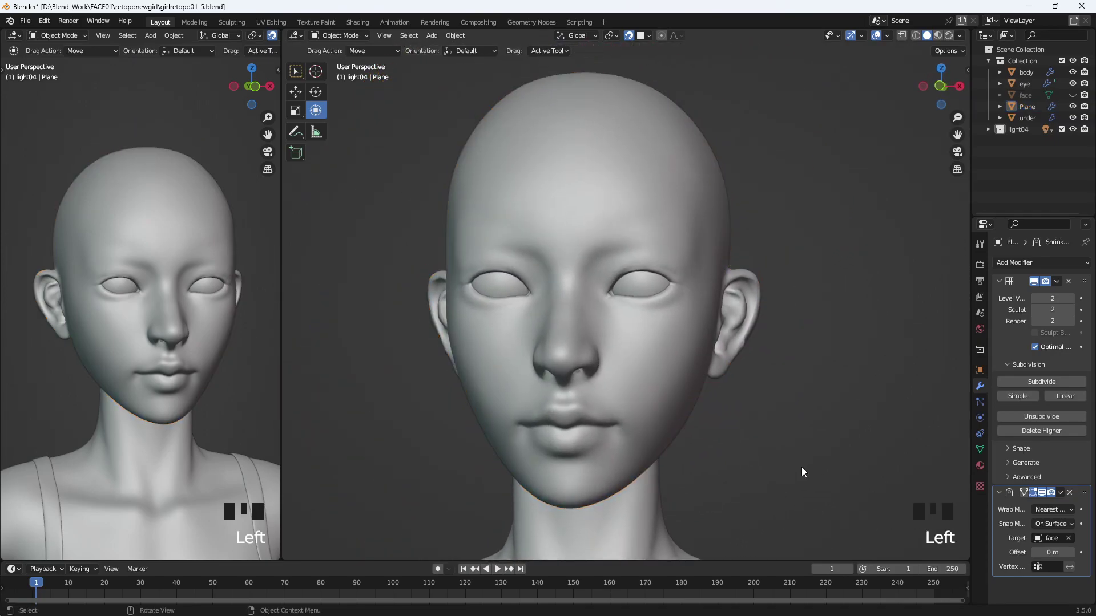
- Apply the Shrinkwrap modifier on the head mesh and check the head together with the body
{"action": "left_click", "coordinate": [1060, 493]}
{"action": "left_click", "coordinate": [1036, 509]}
{"action": "left_click", "coordinate": [720, 382]}
{"action": "middle_click_drag", "start_coordinate": [737, 439], "coordinate": [736, 379]}
{"action": "key", "text": "Tab"}
{"action": "key", "text": "Tab"}
{"action": "scroll", "coordinate": [787, 428], "scroll_direction": "down", "scroll_amount": 2}
{"action": "left_click", "coordinate": [787, 429]}
{"action": "middle_click_drag", "start_coordinate": [736, 379], "coordinate": [733, 383]}
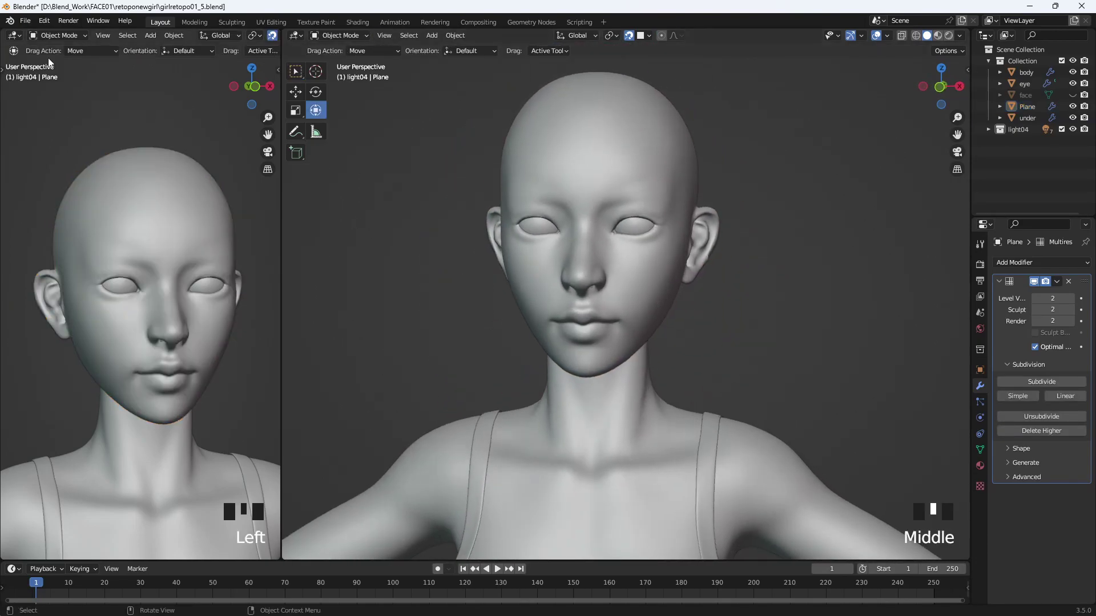
- Turn off snapping and compare the retopologised head with the face sculpt by toggling the objects' visibility
{"action": "scroll", "coordinate": [804, 289], "scroll_direction": "down", "scroll_amount": 2}
{"action": "left_click", "coordinate": [805, 289]}
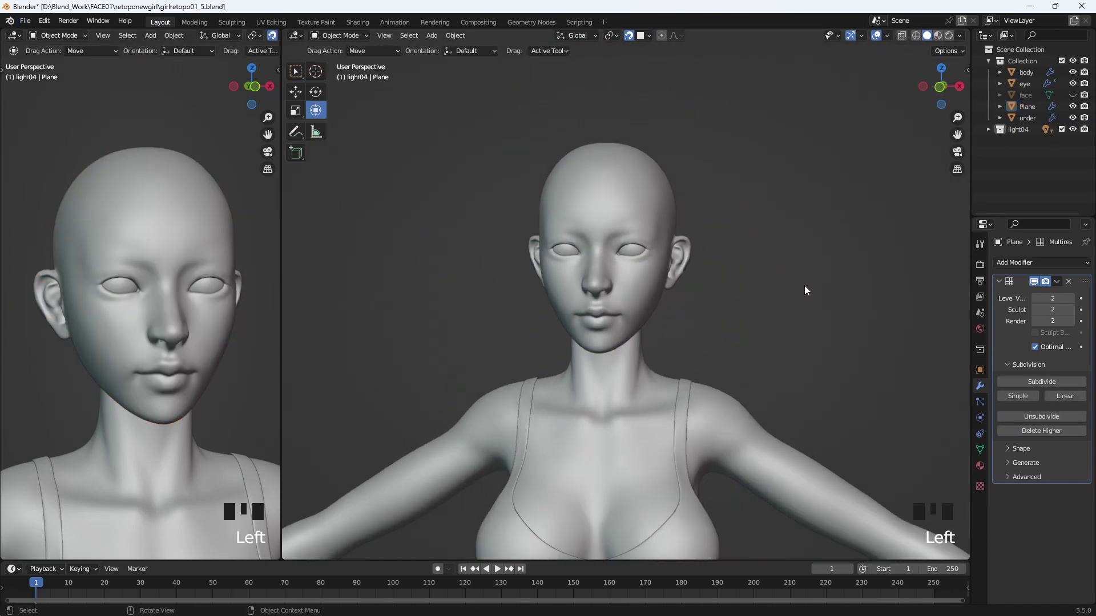
{"action": "left_click", "coordinate": [1072, 96]}
{"action": "left_click", "coordinate": [630, 35]}
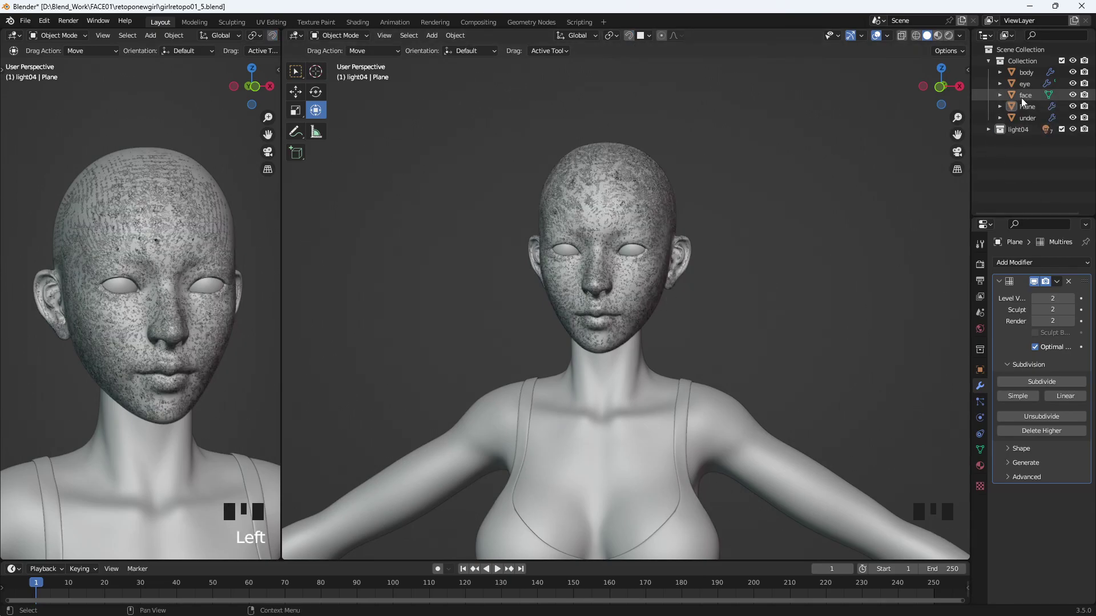
{"action": "left_click", "coordinate": [1073, 97]}
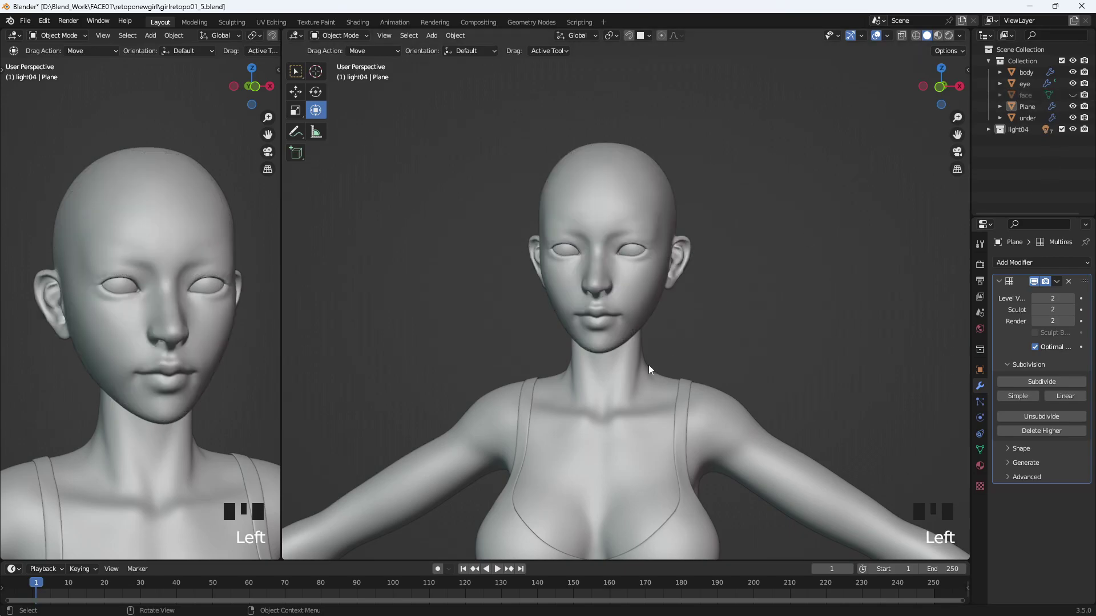
{"action": "scroll", "coordinate": [648, 369], "scroll_direction": "up", "scroll_amount": 3}
{"action": "left_click", "coordinate": [1074, 109]}
{"action": "left_click", "coordinate": [1074, 109]}
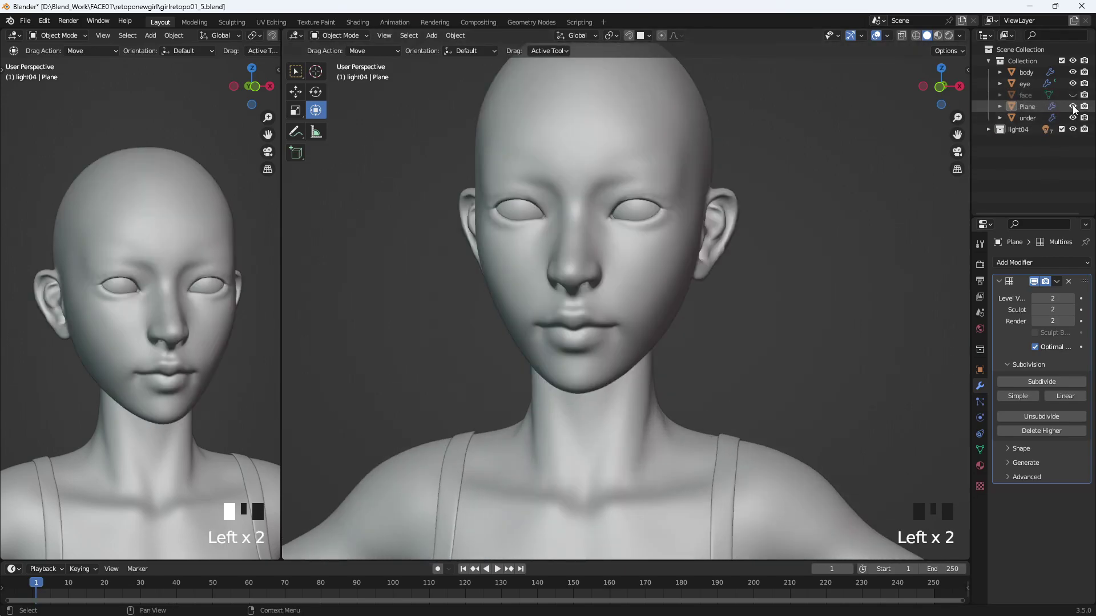
- Rename the Plane object as face_reto
{"action": "left_click", "coordinate": [1026, 106]}
{"action": "double_click", "coordinate": [1026, 107]}
{"action": "type", "text": "fa"}
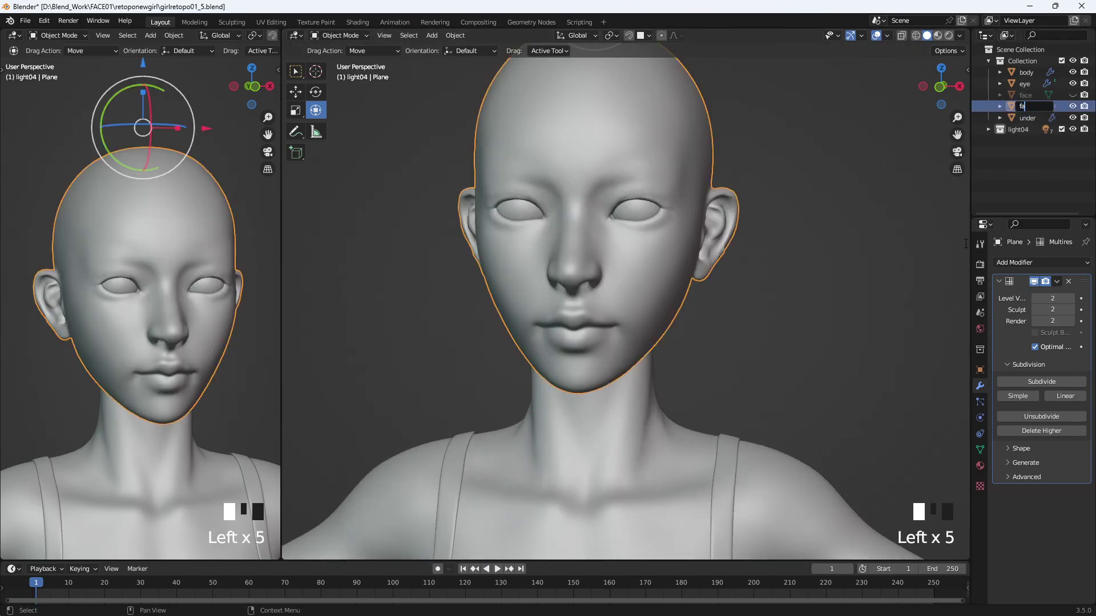
{"action": "type", "text": "ce_ret"}
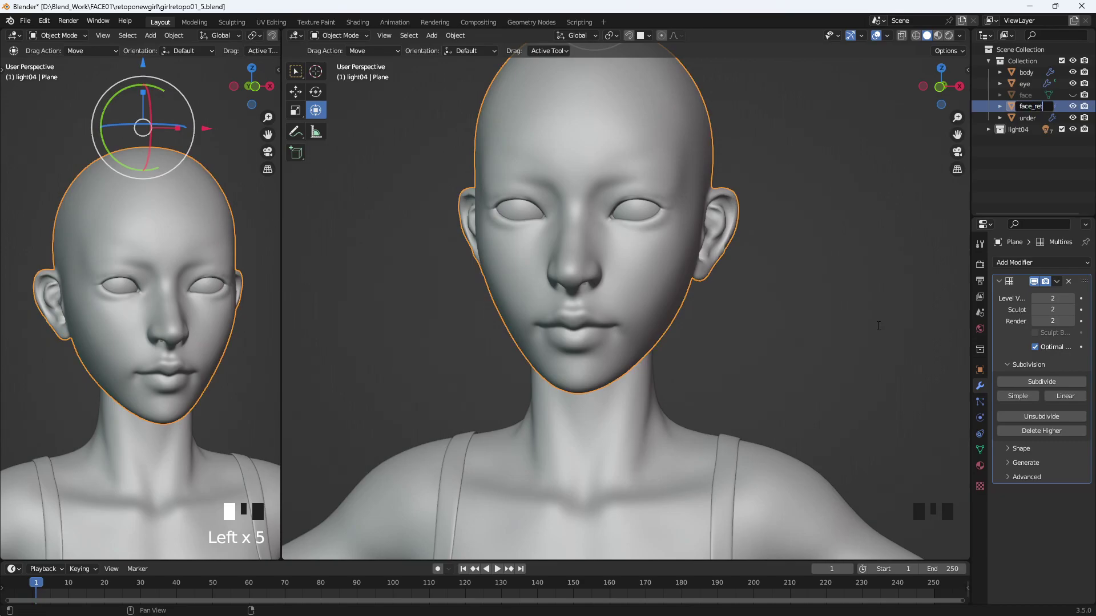
{"action": "key", "text": "Return"}
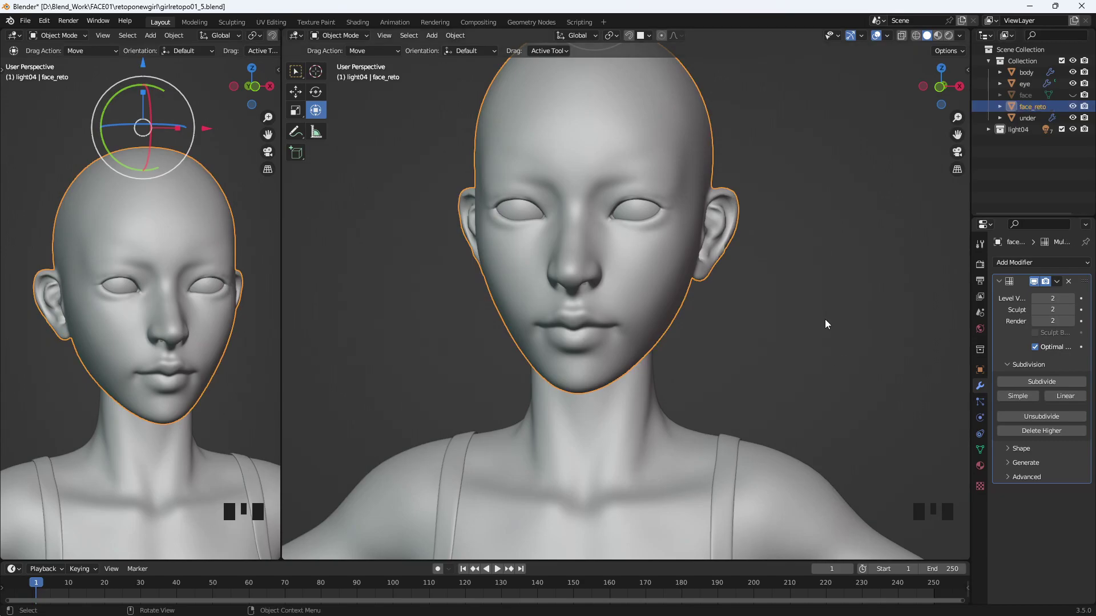
- Duplicate the face sculpt, place the copy beside the retopologised head, and hide the original sculpt
{"action": "left_click", "coordinate": [1073, 96]}
{"action": "left_click", "coordinate": [1027, 95]}
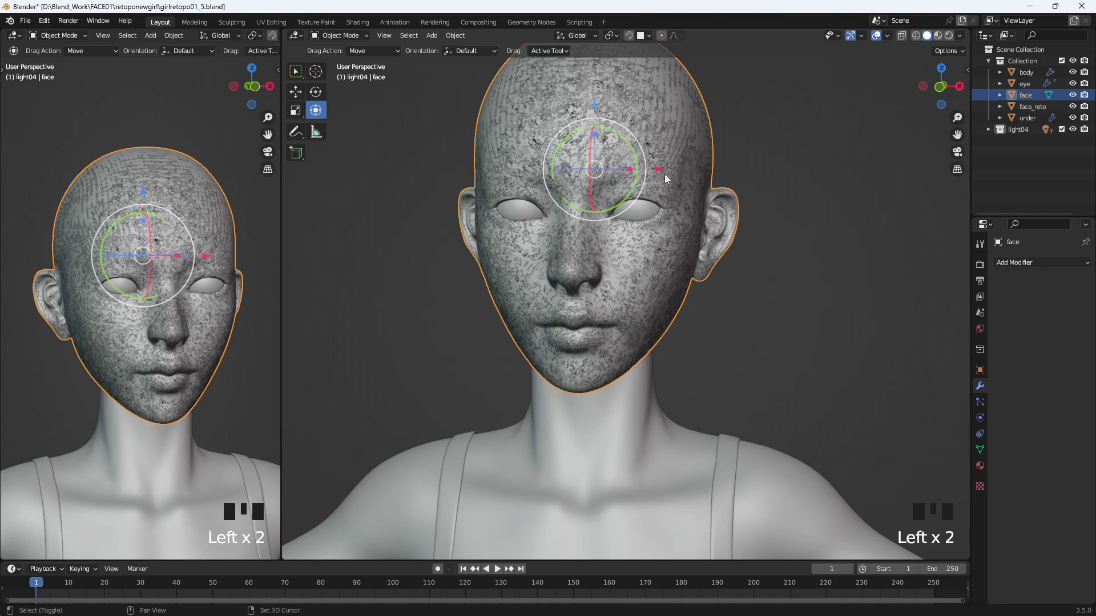
{"action": "key", "text": "shift+d"}
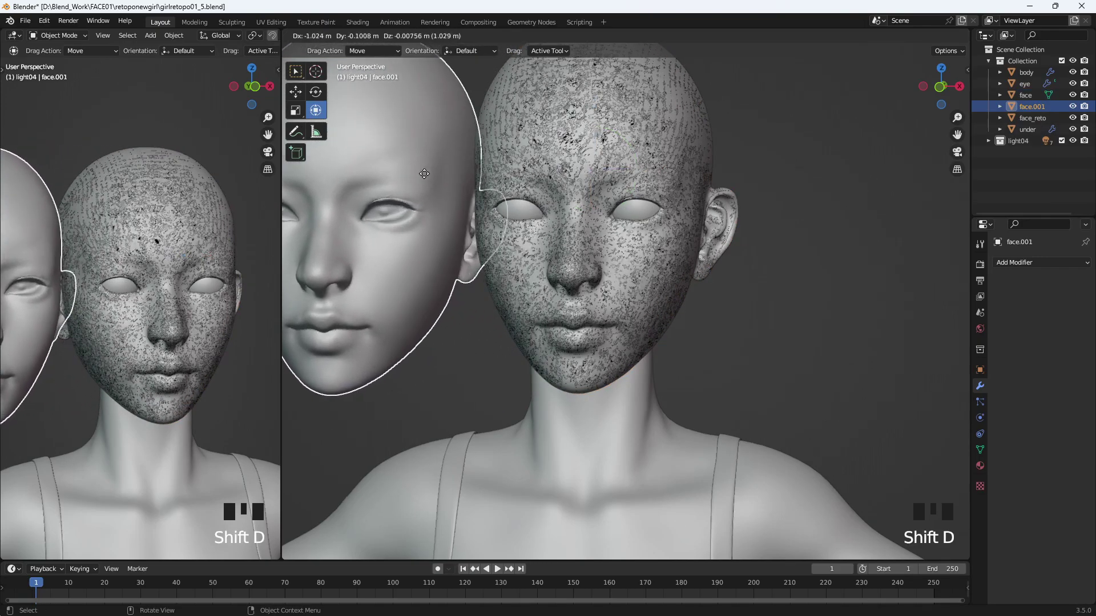
{"action": "left_click", "coordinate": [413, 177]}
{"action": "scroll", "coordinate": [609, 351], "scroll_direction": "down", "scroll_amount": 3}
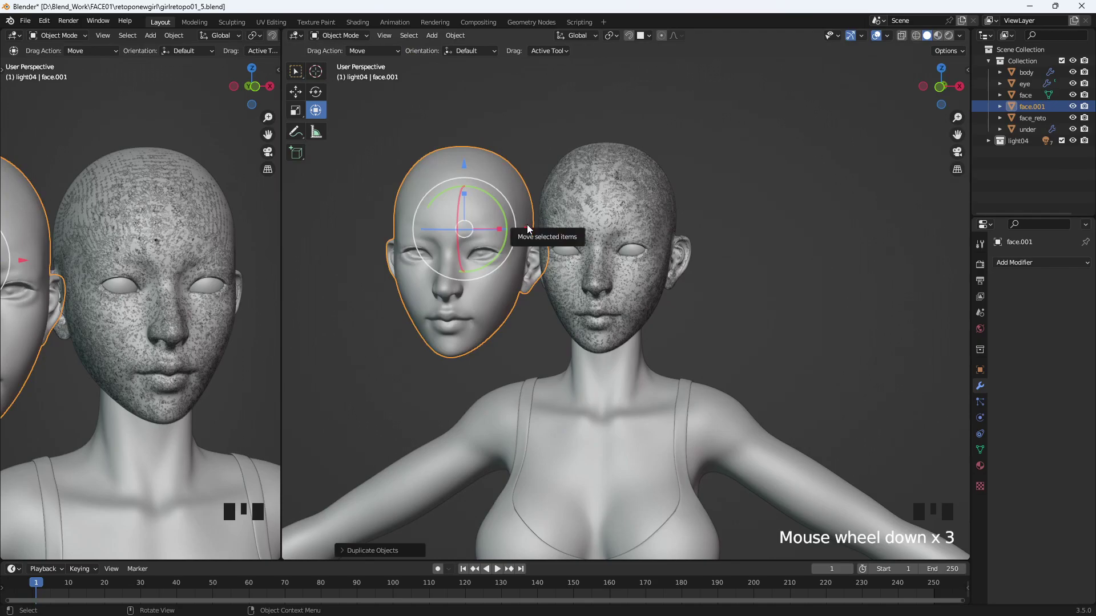
{"action": "left_click_drag", "start_coordinate": [528, 229], "coordinate": [499, 229]}
{"action": "middle_click_drag", "start_coordinate": [621, 280], "coordinate": [614, 274]}
{"action": "left_click", "coordinate": [1073, 95]}
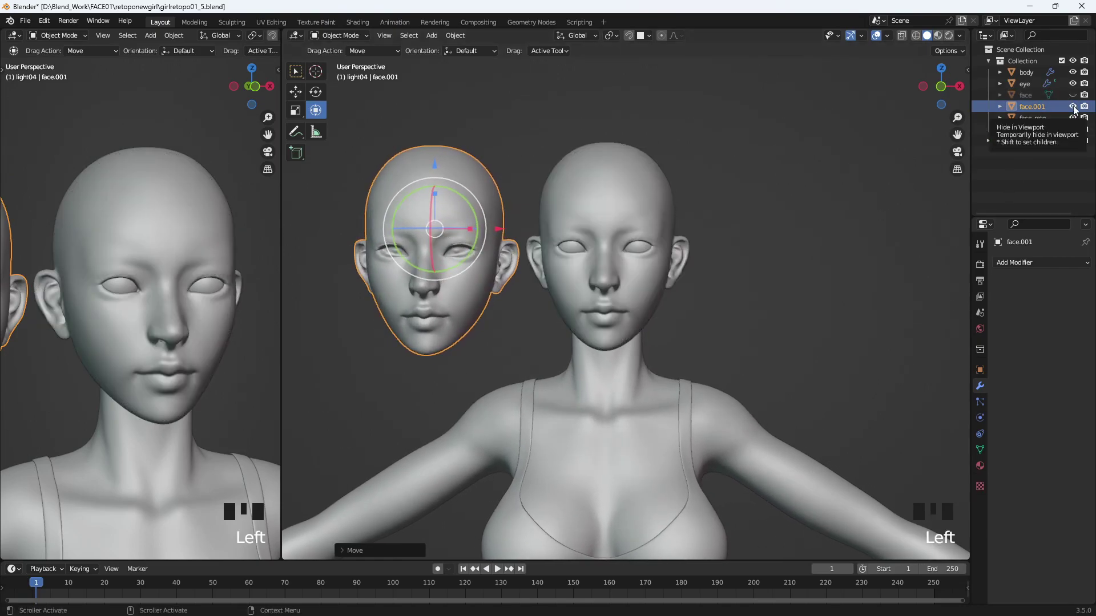
- Compare the face_reto head with the sculpt copy beside it in close-up
{"action": "left_click", "coordinate": [752, 317]}
{"action": "scroll", "coordinate": [594, 388], "scroll_direction": "up", "scroll_amount": 2}
{"action": "middle_click_drag", "start_coordinate": [595, 389], "coordinate": [515, 348], "text": "shift"}
{"action": "left_click", "coordinate": [643, 295]}
{"action": "key", "text": "Tab"}
{"action": "key", "text": "Tab"}
{"action": "middle_click_drag", "start_coordinate": [436, 235], "coordinate": [547, 344]}
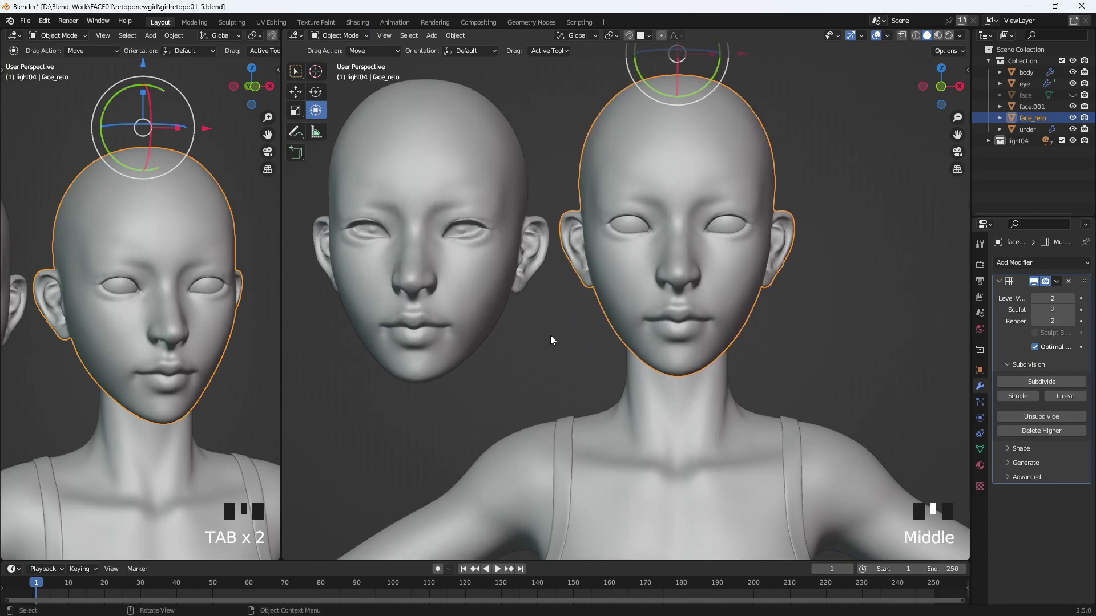
- Delete the duplicated face sculpt and recheck the face_reto head against the original sculpt, leaving the sculpt hidden
{"action": "left_click", "coordinate": [463, 297]}
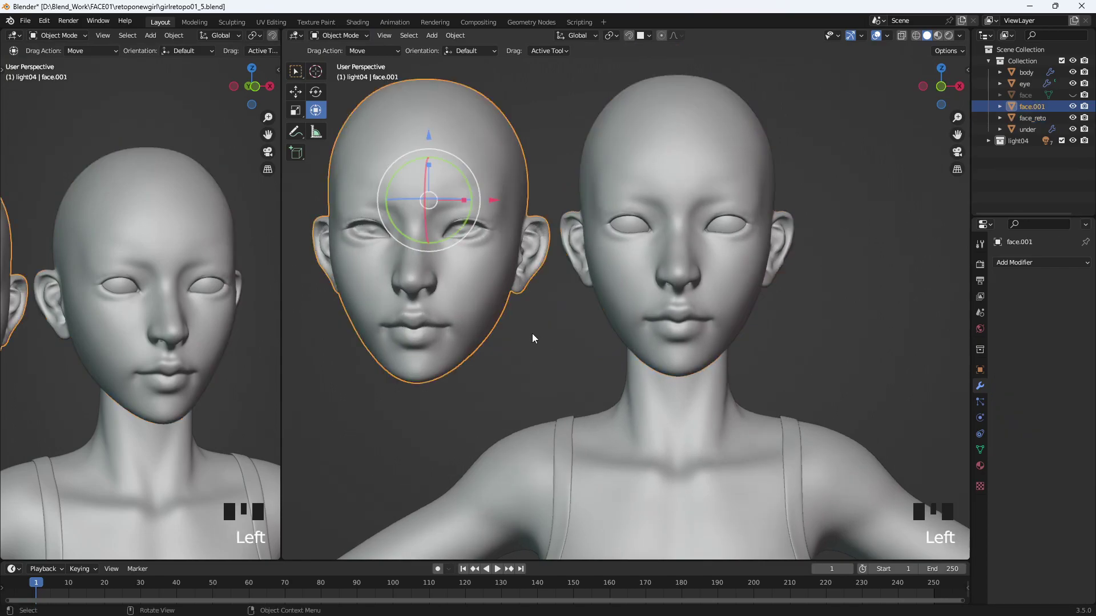
{"action": "key", "text": "Delete"}
{"action": "left_click", "coordinate": [739, 310]}
{"action": "middle_click_drag", "start_coordinate": [765, 399], "coordinate": [641, 435]}
{"action": "left_click", "coordinate": [715, 384]}
{"action": "left_click", "coordinate": [1073, 95]}
{"action": "left_click", "coordinate": [1072, 95]}
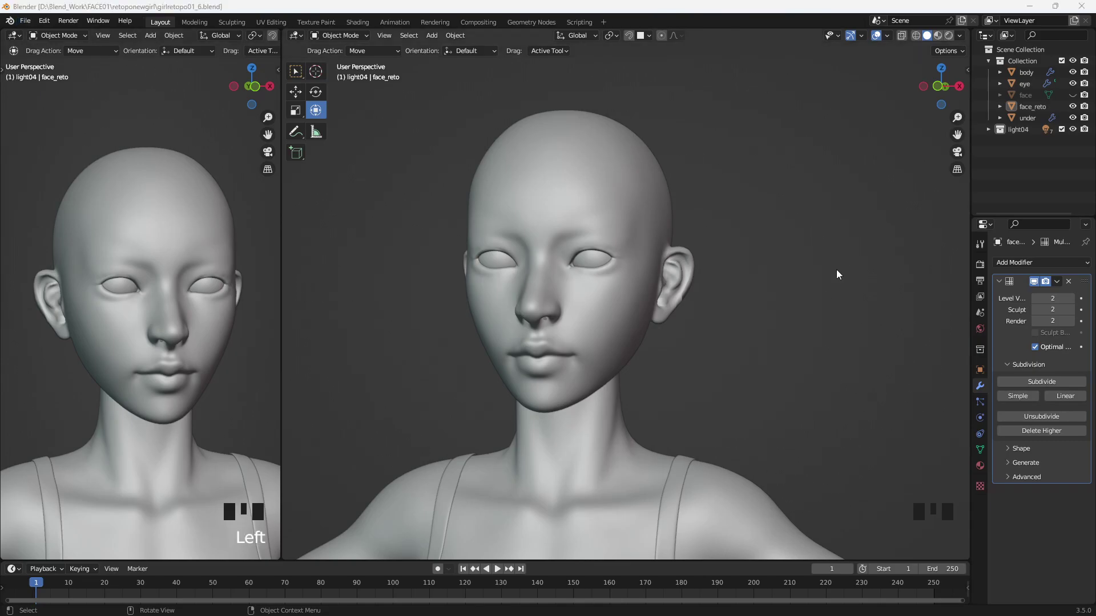
- Close the openings inside both nostrils of the face_reto mesh with Grid Fill
{"action": "left_click", "coordinate": [618, 214]}
{"action": "key", "text": "Tab"}
{"action": "scroll", "coordinate": [744, 362], "scroll_direction": "up", "scroll_amount": 4}
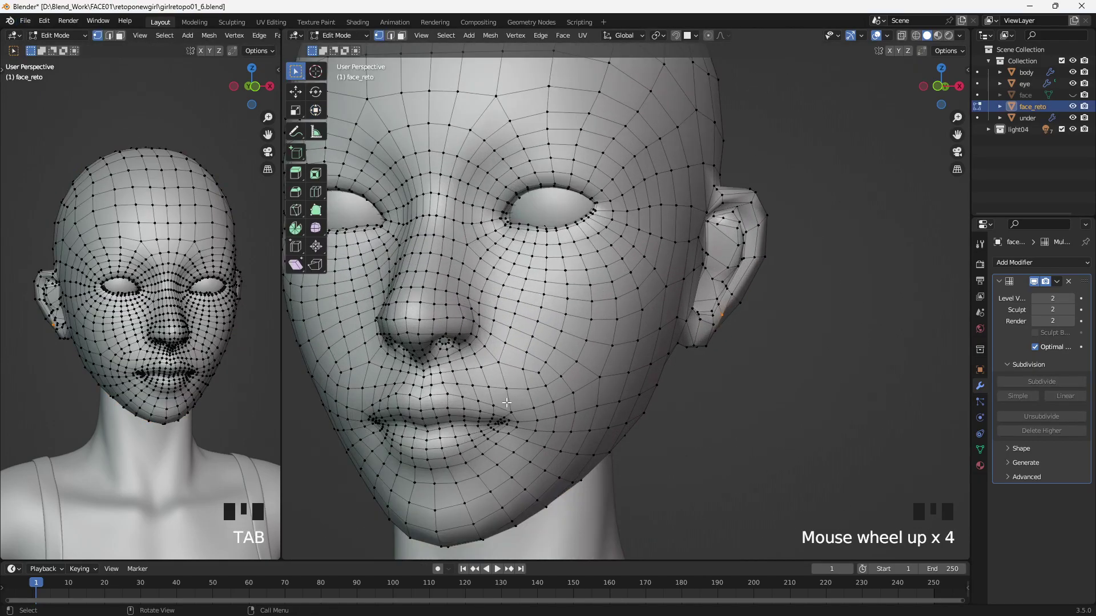
{"action": "middle_click_drag", "start_coordinate": [514, 286], "coordinate": [473, 282]}
{"action": "scroll", "coordinate": [473, 282], "scroll_direction": "up", "scroll_amount": 2}
{"action": "left_click", "coordinate": [471, 242], "text": "alt"}
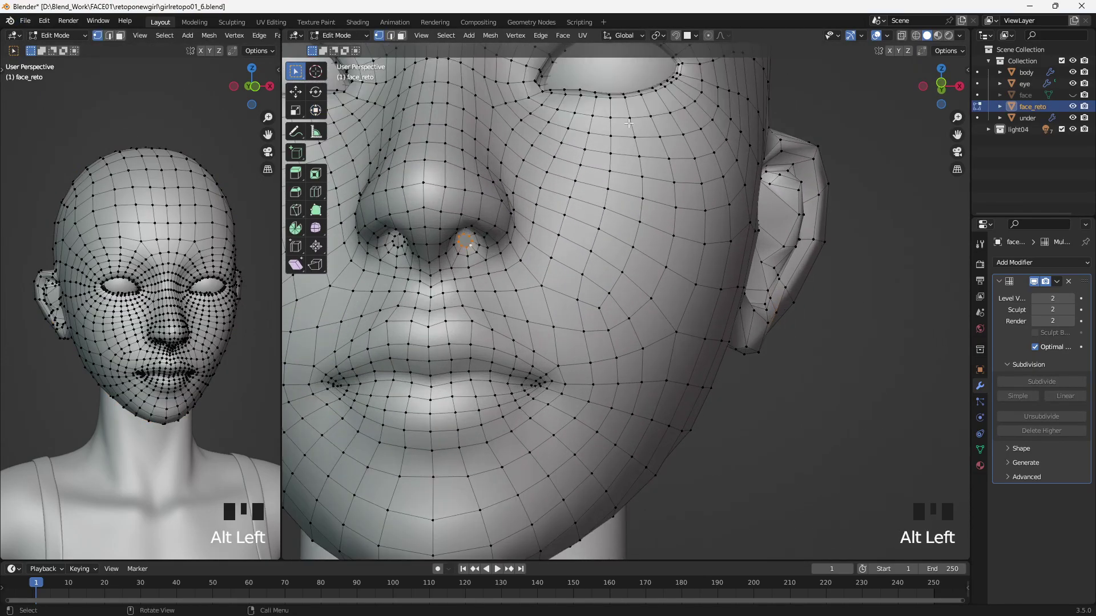
{"action": "left_click", "coordinate": [564, 36]}
{"action": "left_click", "coordinate": [591, 173]}
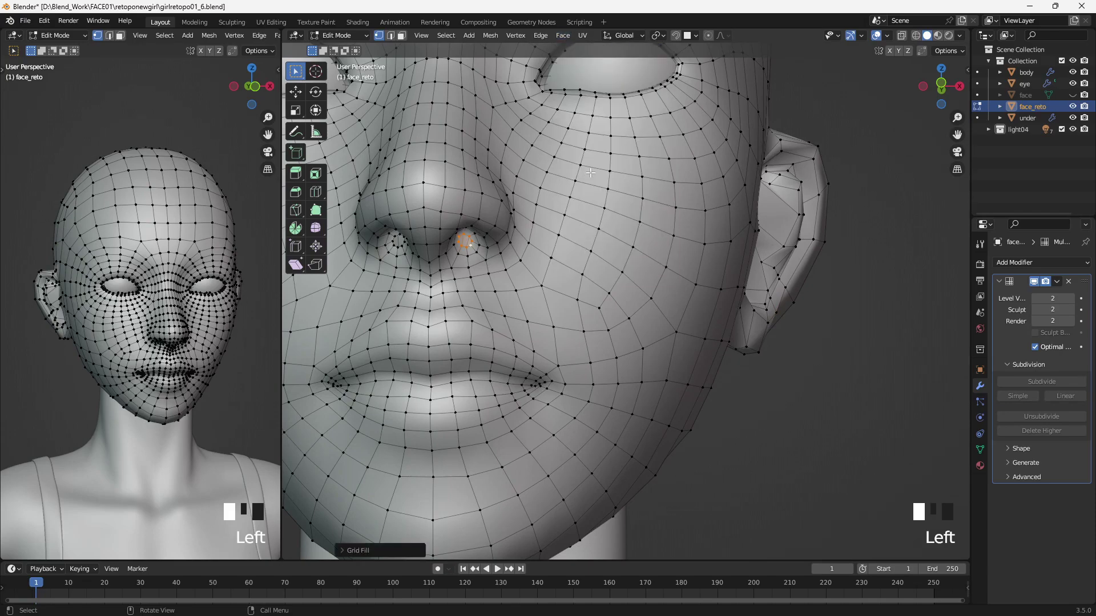
{"action": "left_click", "coordinate": [400, 246], "text": "alt"}
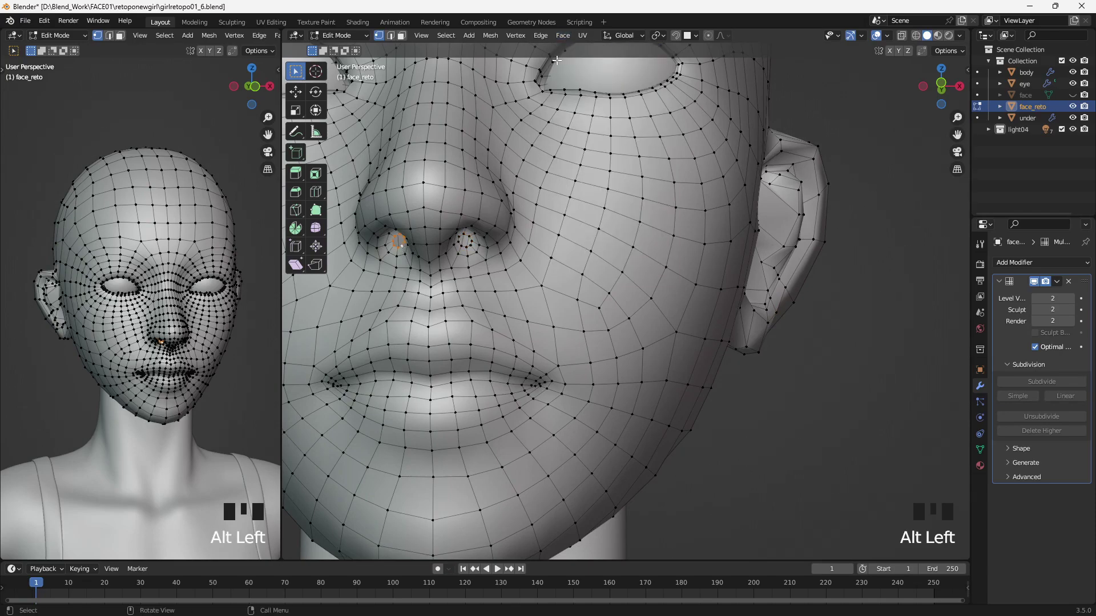
{"action": "left_click", "coordinate": [564, 36]}
{"action": "left_click", "coordinate": [588, 174]}
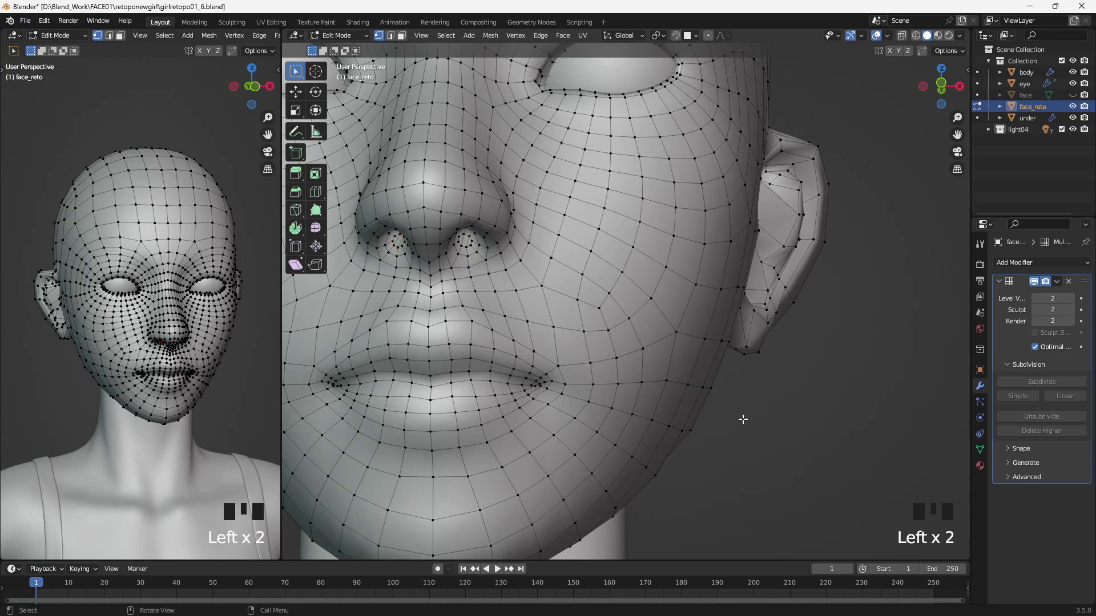
- Mark a UV seam along the edges around the base of the character's left ear
{"action": "middle_click_drag", "start_coordinate": [557, 318], "coordinate": [740, 402]}
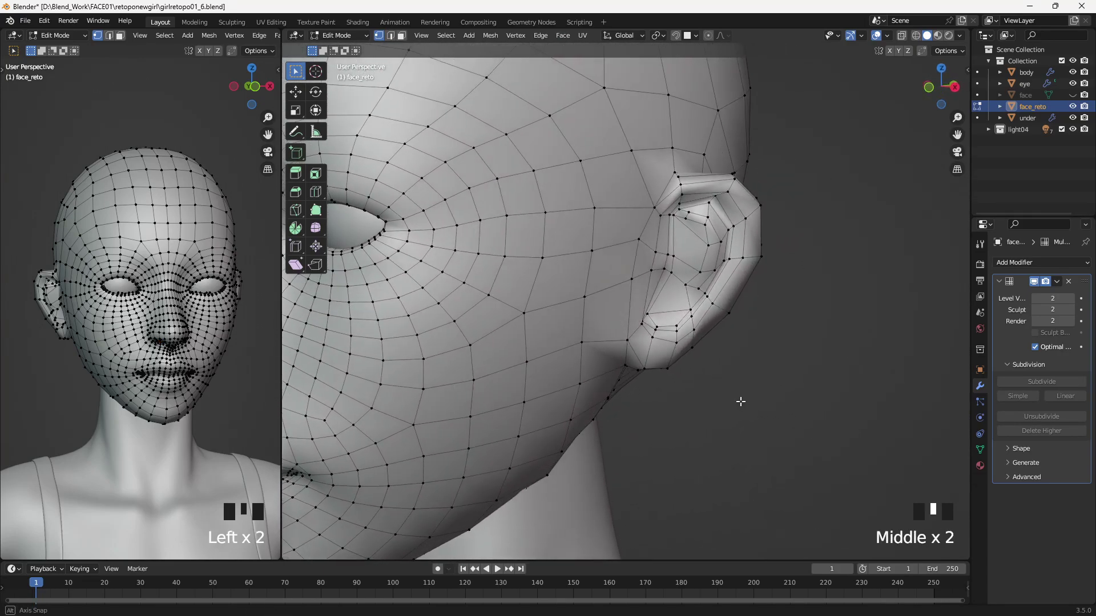
{"action": "left_click", "coordinate": [391, 35]}
{"action": "scroll", "coordinate": [641, 274], "scroll_direction": "down", "scroll_amount": 3}
{"action": "middle_click_drag", "start_coordinate": [640, 274], "coordinate": [548, 358]}
{"action": "left_click", "coordinate": [628, 277], "text": "alt"}
{"action": "left_click", "coordinate": [599, 288], "text": "ctrl"}
{"action": "left_click", "coordinate": [582, 35]}
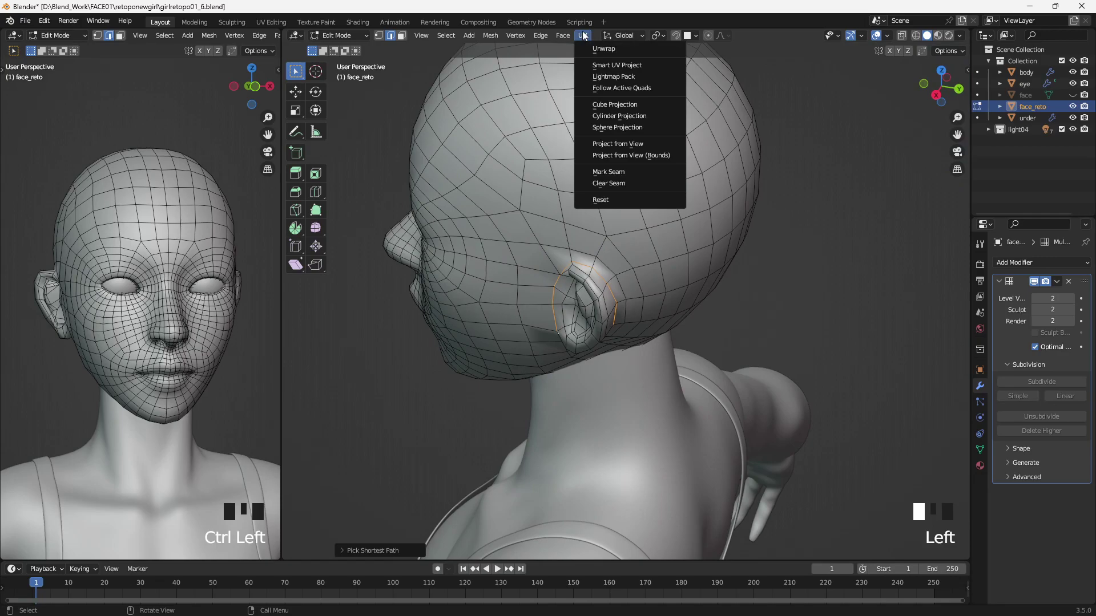
{"action": "left_click", "coordinate": [610, 172]}
- Mark a UV seam along the edges around the base of the character's right ear
{"action": "middle_click_drag", "start_coordinate": [610, 172], "coordinate": [645, 276]}
{"action": "left_click", "coordinate": [572, 274], "text": "ctrl"}
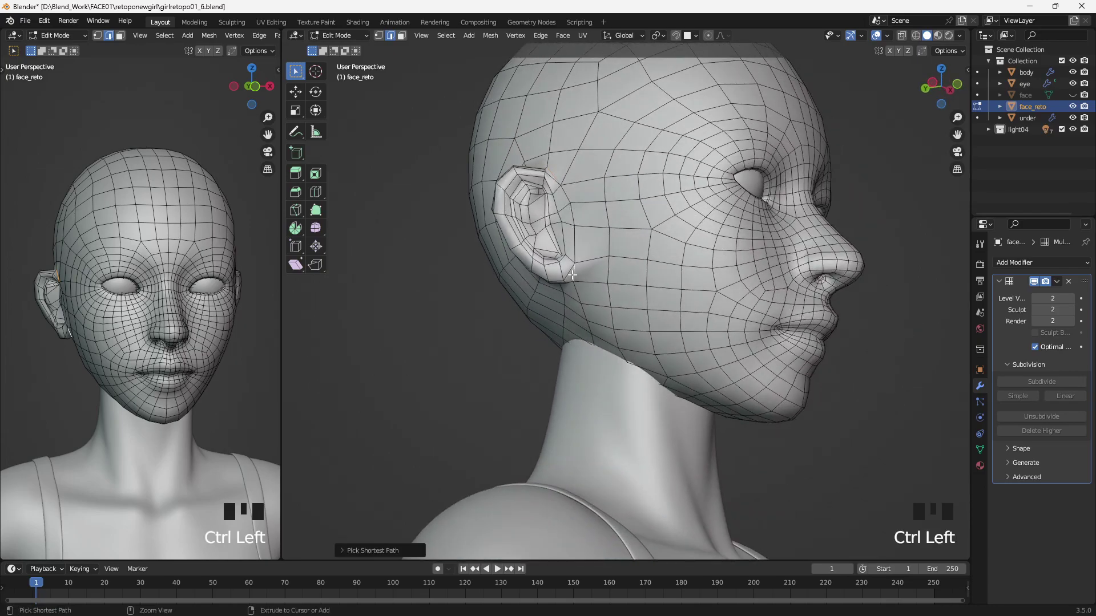
{"action": "left_click", "coordinate": [571, 215], "text": "ctrl"}
{"action": "middle_click_drag", "start_coordinate": [562, 188], "coordinate": [690, 209]}
{"action": "scroll", "coordinate": [505, 323], "scroll_direction": "up", "scroll_amount": 2}
{"action": "key", "text": "ctrl+z"}
{"action": "left_click", "coordinate": [505, 324], "text": "ctrl"}
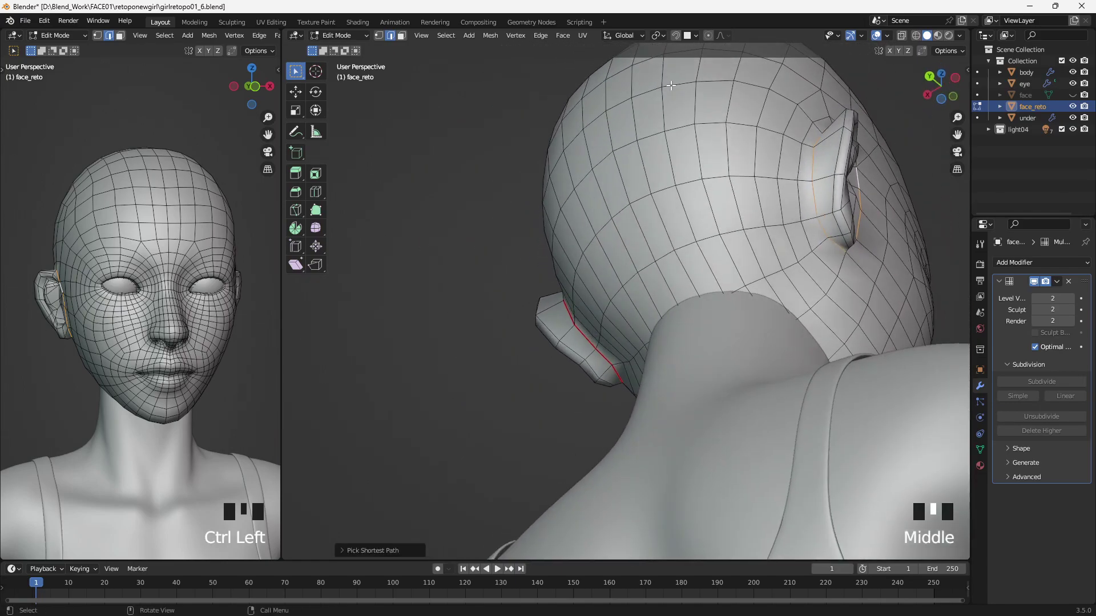
{"action": "left_click", "coordinate": [582, 36]}
{"action": "left_click", "coordinate": [605, 164]}
- Mark a UV seam along the centre line under the jaw, from the chin to the front of the neck opening
{"action": "scroll", "coordinate": [628, 228], "scroll_direction": "up", "scroll_amount": 2}
{"action": "middle_click_drag", "start_coordinate": [627, 228], "coordinate": [609, 302]}
{"action": "left_click", "coordinate": [493, 277]}
{"action": "middle_click_drag", "start_coordinate": [493, 277], "coordinate": [503, 303]}
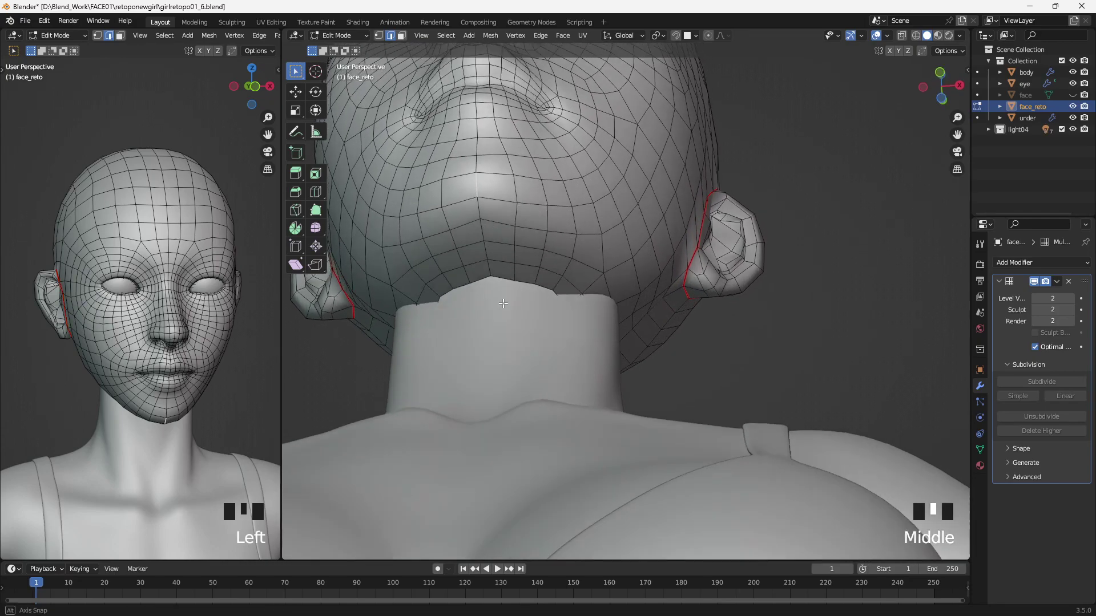
{"action": "key", "text": "alt+z"}
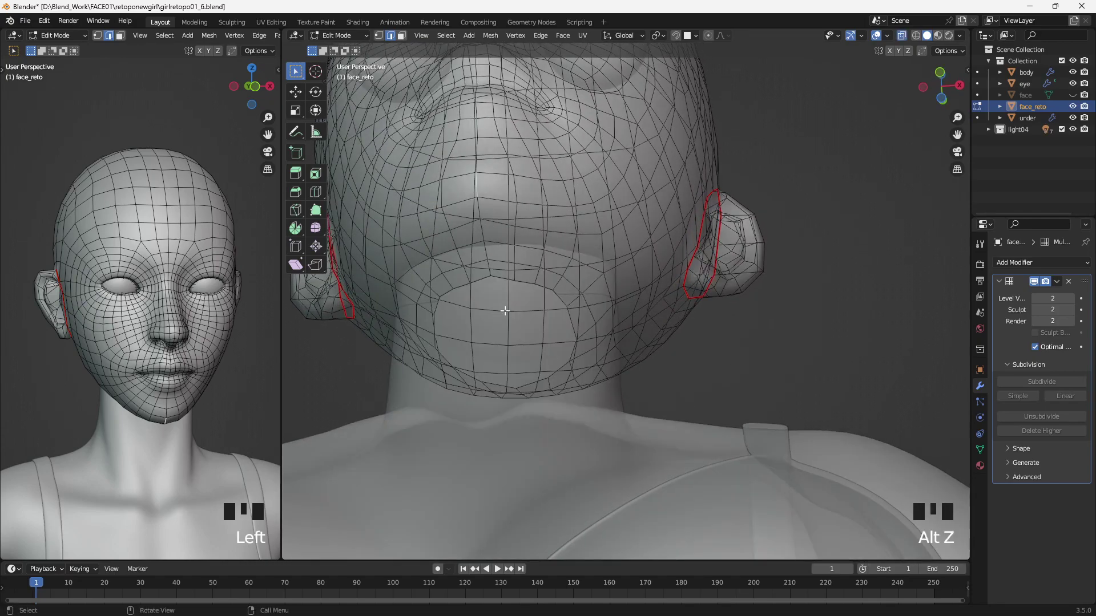
{"action": "left_click", "coordinate": [489, 270], "text": "ctrl"}
{"action": "key", "text": "ctrl+z"}
{"action": "left_click", "coordinate": [489, 275], "text": "ctrl"}
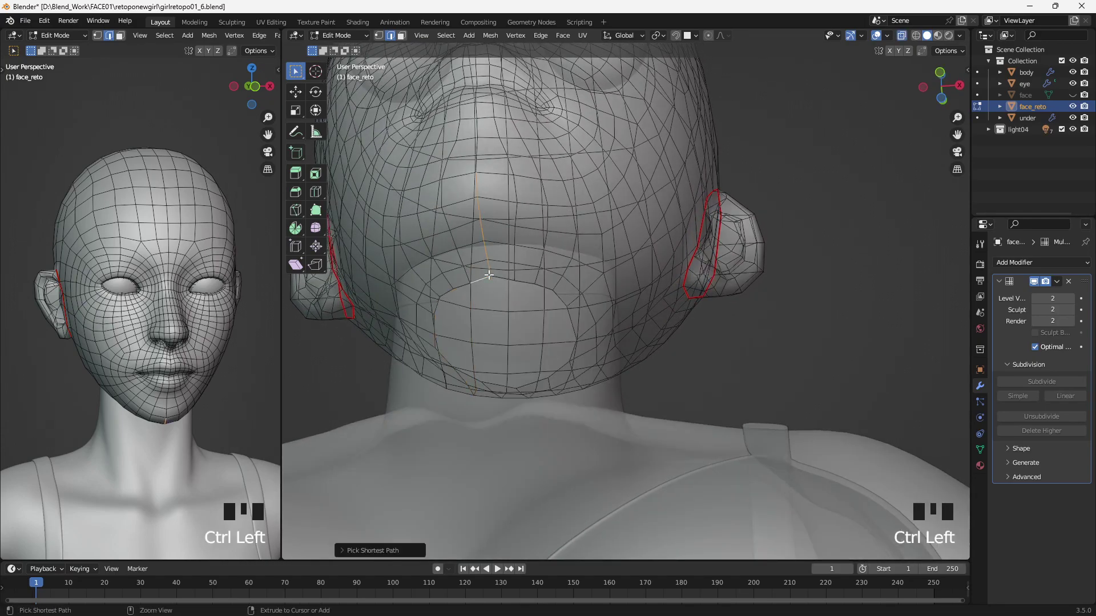
{"action": "key", "text": "ctrl+z"}
{"action": "left_click", "coordinate": [490, 276], "text": "ctrl"}
{"action": "middle_click_drag", "start_coordinate": [489, 275], "coordinate": [527, 300]}
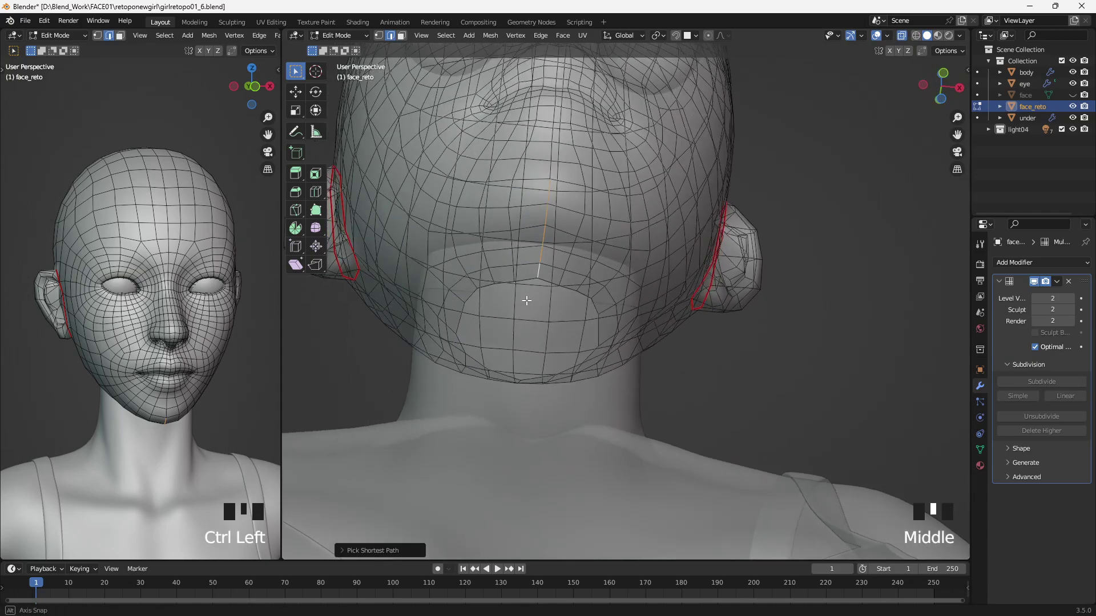
{"action": "left_click", "coordinate": [581, 37]}
{"action": "left_click", "coordinate": [603, 177]}
- Mark a UV seam along the centre line from the back of the neck opening over the crown to the upper forehead
{"action": "middle_click_drag", "start_coordinate": [603, 176], "coordinate": [636, 330]}
{"action": "left_click", "coordinate": [741, 198], "text": "ctrl"}
{"action": "key", "text": "alt+z"}
{"action": "middle_click_drag", "start_coordinate": [739, 198], "coordinate": [733, 341]}
{"action": "left_click", "coordinate": [759, 121], "text": "ctrl"}
{"action": "middle_click_drag", "start_coordinate": [759, 121], "coordinate": [623, 214]}
{"action": "middle_click_drag", "start_coordinate": [622, 214], "coordinate": [564, 172]}
{"action": "left_click", "coordinate": [552, 130], "text": "ctrl"}
{"action": "middle_click_drag", "start_coordinate": [552, 130], "coordinate": [572, 210]}
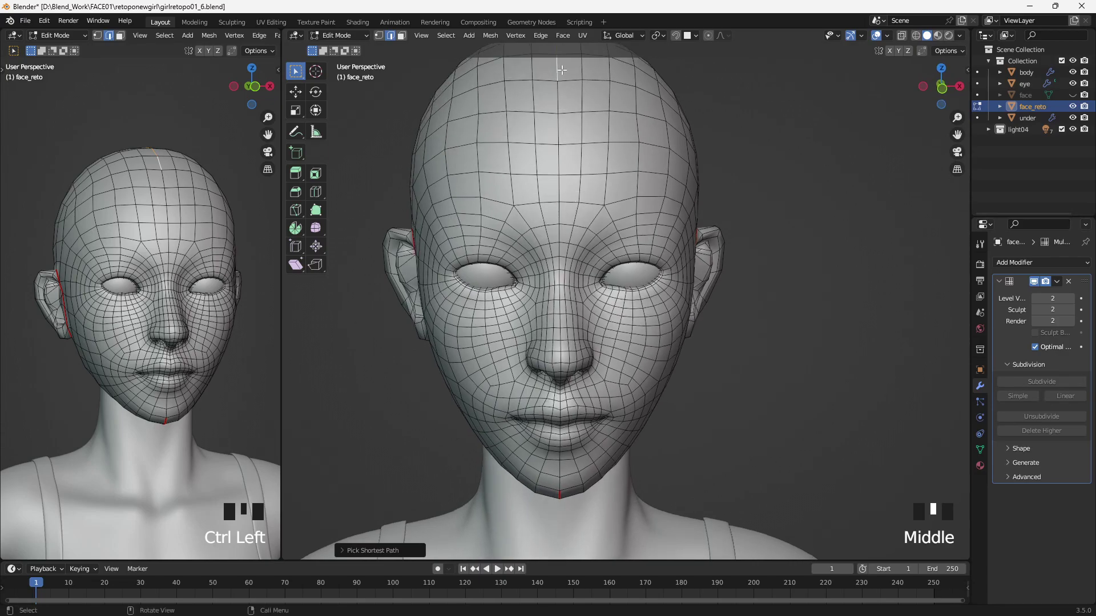
{"action": "left_click", "coordinate": [582, 35]}
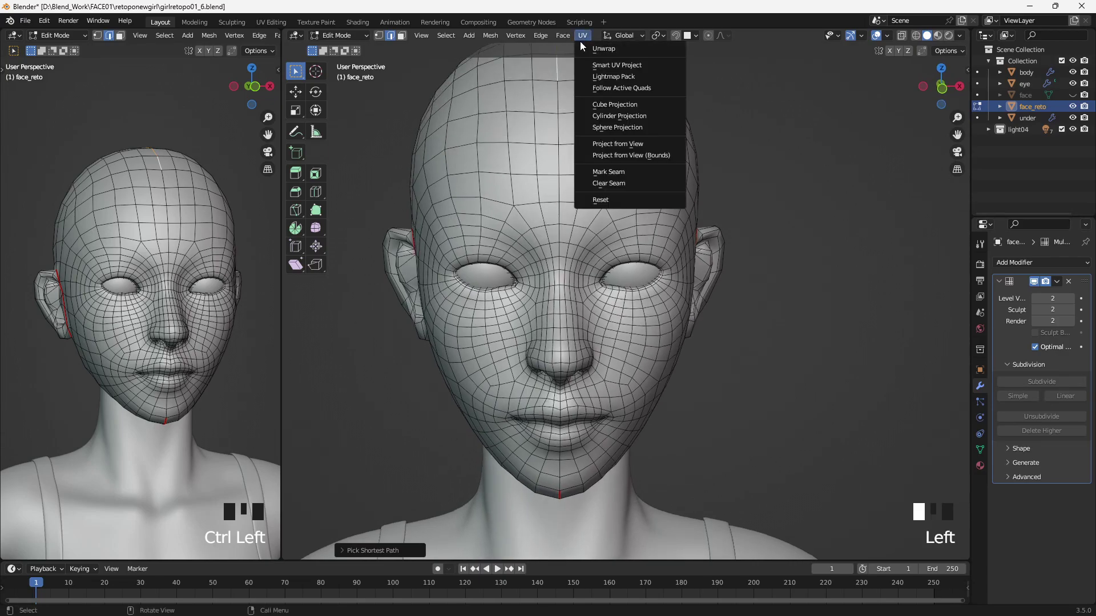
{"action": "left_click", "coordinate": [610, 171]}
- Select all vertices of the face_reto mesh, change the narrow secondary viewport to the UV Editor, and unwrap the mesh
{"action": "mouse_move", "coordinate": [707, 260]}
{"action": "middle_mouse_down"}
{"action": "mouse_move", "coordinate": [438, 247]}
{"action": "mouse_move", "coordinate": [530, 195]}
{"action": "mouse_move", "coordinate": [707, 253]}
{"action": "middle_mouse_up"}
{"action": "scroll", "coordinate": [693, 247], "scroll_direction": "up", "scroll_amount": 2}
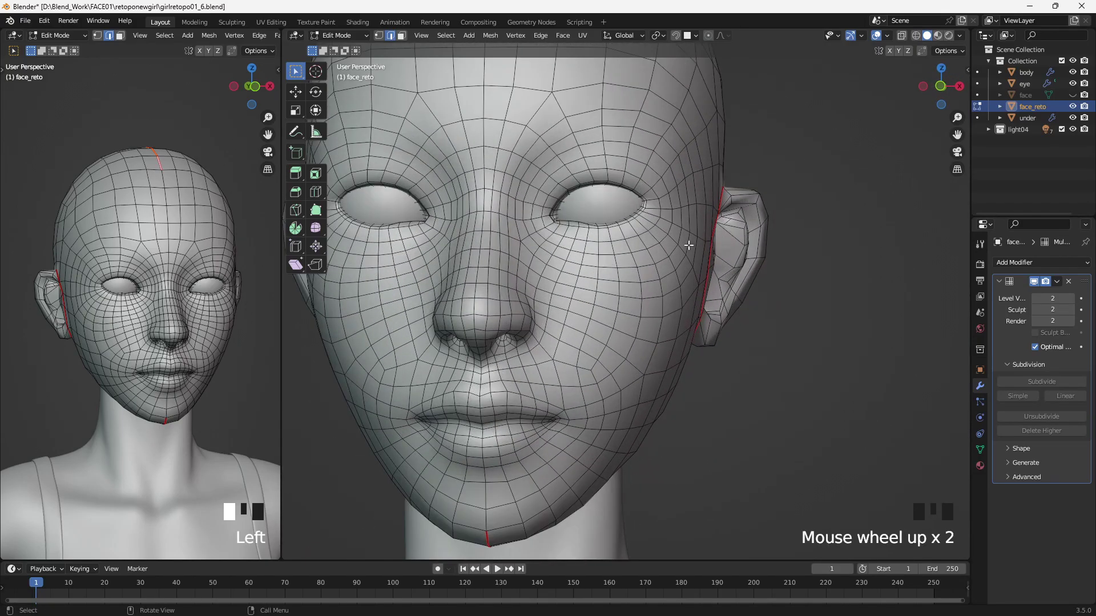
{"action": "key", "text": "Tab"}
{"action": "key", "text": "Tab"}
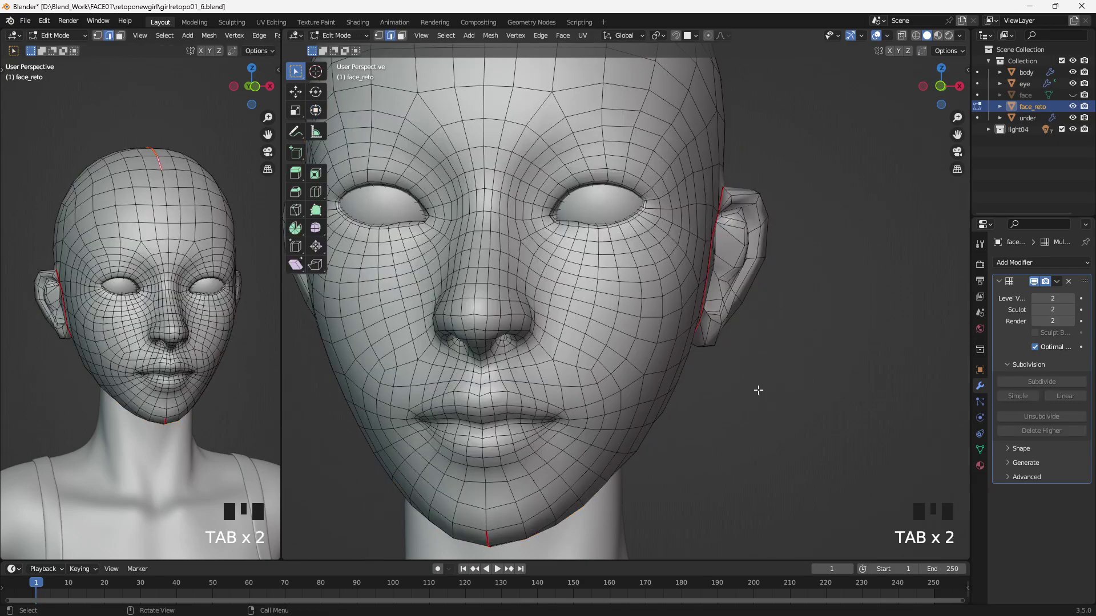
{"action": "left_click", "coordinate": [378, 36]}
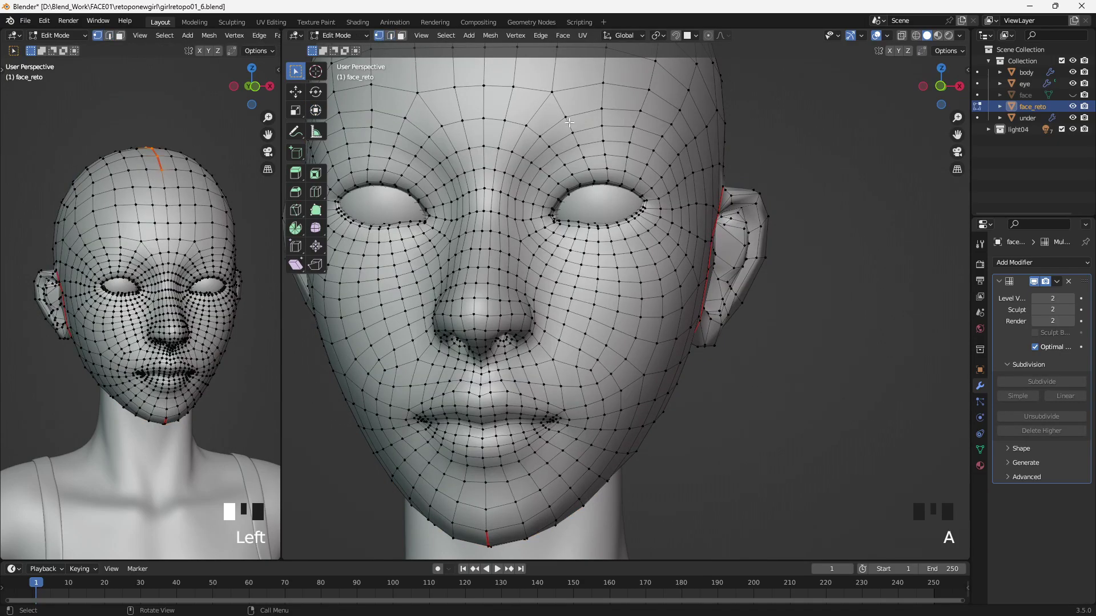
{"action": "key", "text": "a"}
{"action": "left_click", "coordinate": [12, 37]}
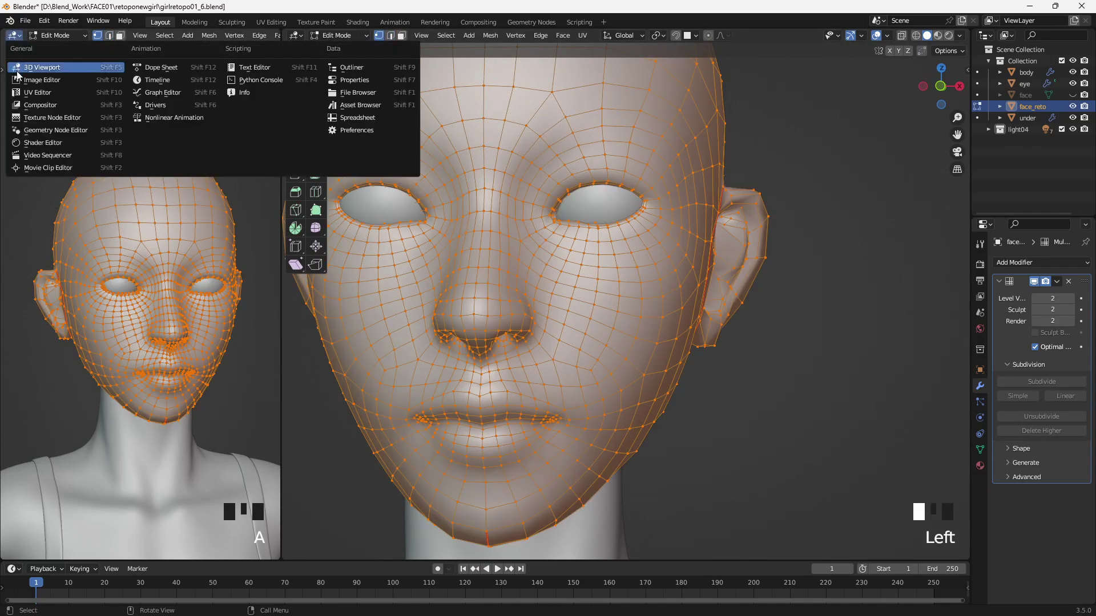
{"action": "left_click", "coordinate": [26, 93]}
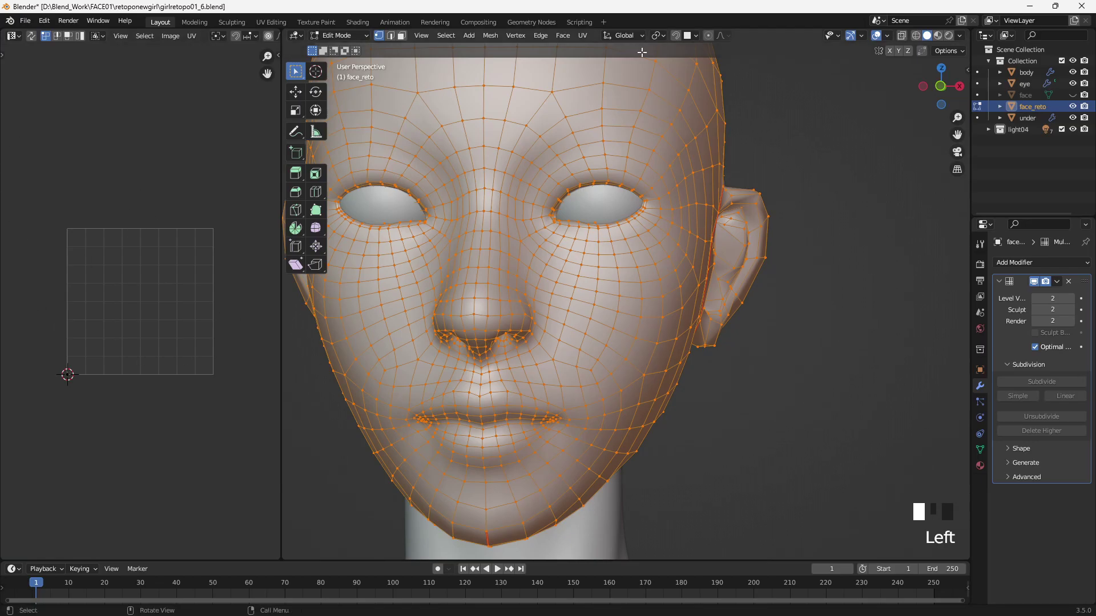
{"action": "key", "text": "u"}
{"action": "left_click", "coordinate": [594, 45]}
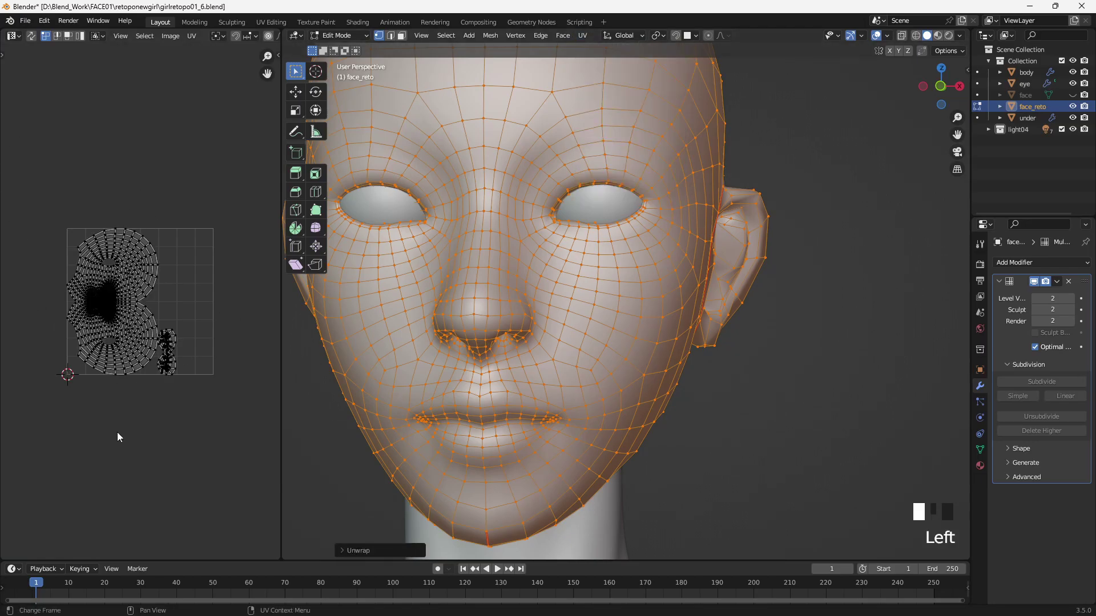
- Widen the UV Editor, switch it to island selection, and rotate all face_reto UV islands a quarter turn so the face stands upright
{"action": "scroll", "coordinate": [136, 386], "scroll_direction": "up", "scroll_amount": 3}
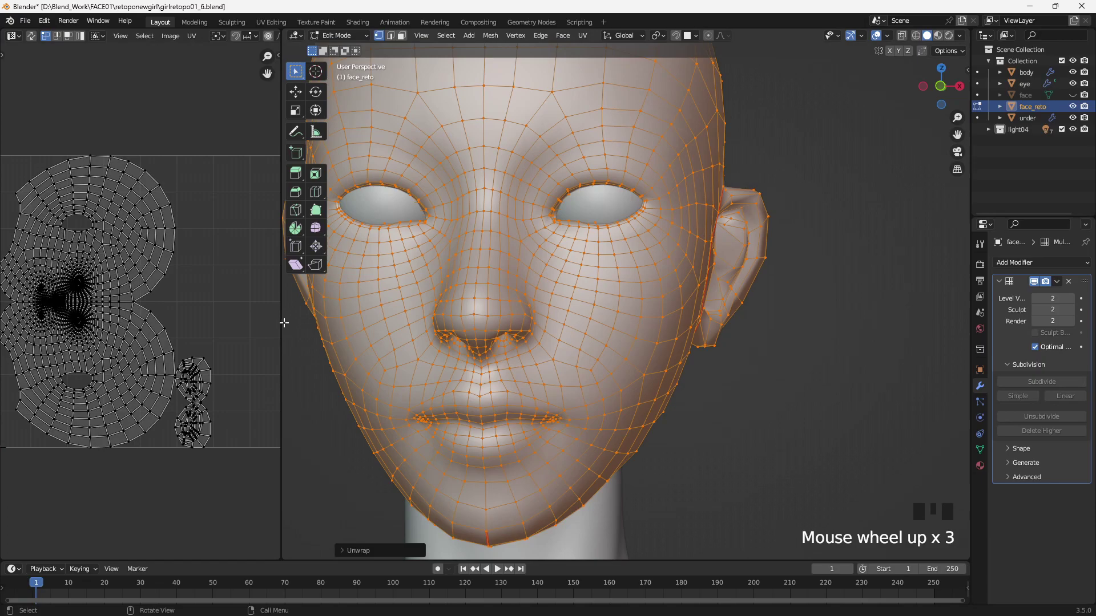
{"action": "left_click_drag", "start_coordinate": [282, 321], "coordinate": [398, 321]}
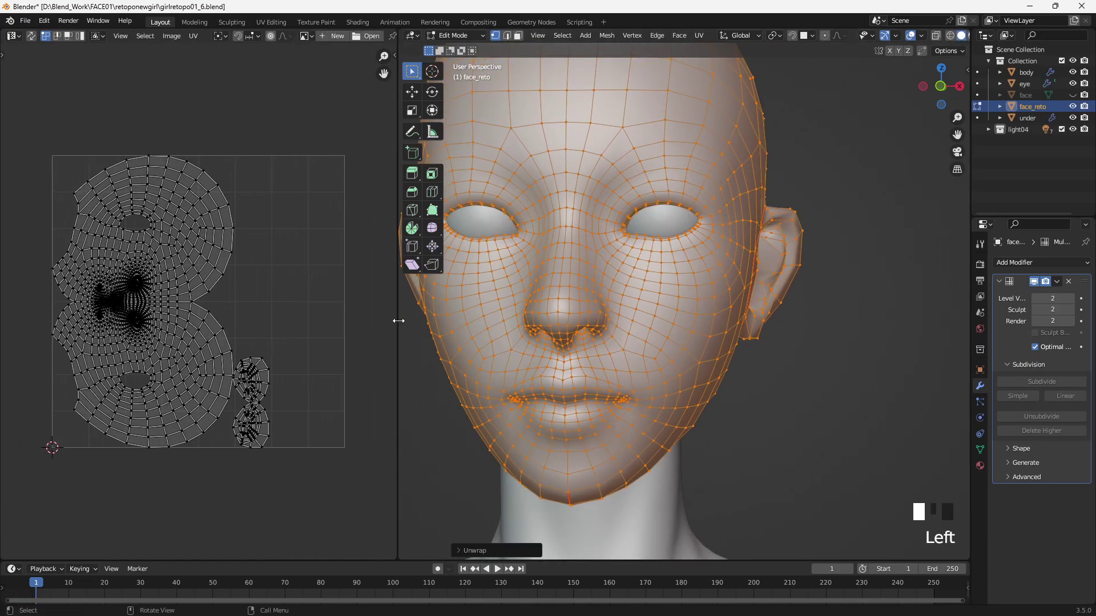
{"action": "left_click", "coordinate": [80, 35]}
{"action": "left_click_drag", "start_coordinate": [300, 486], "coordinate": [6, 133]}
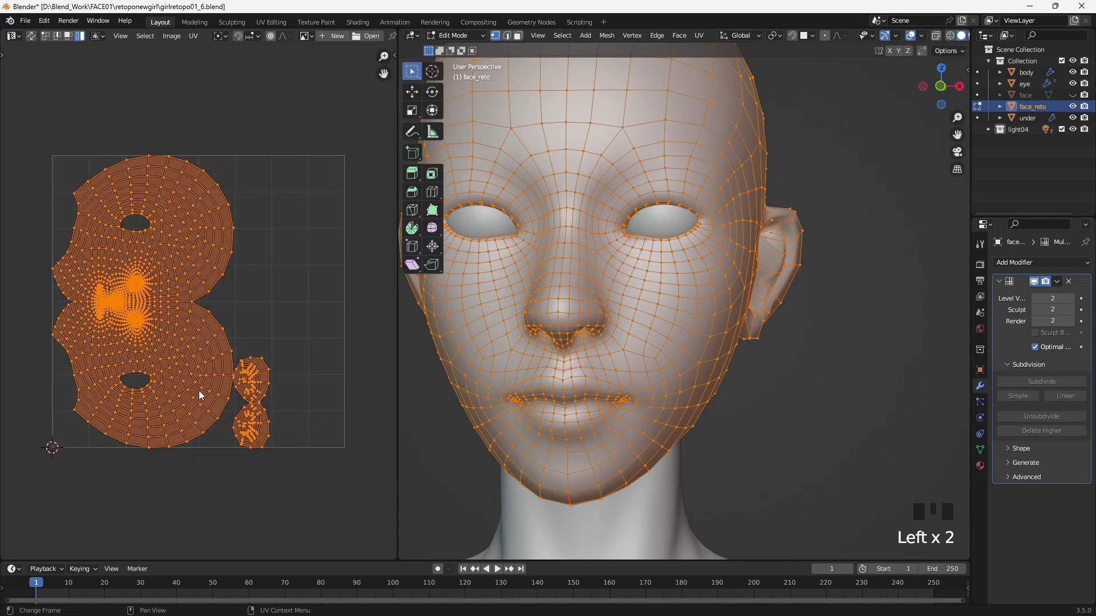
{"action": "key", "text": "r"}
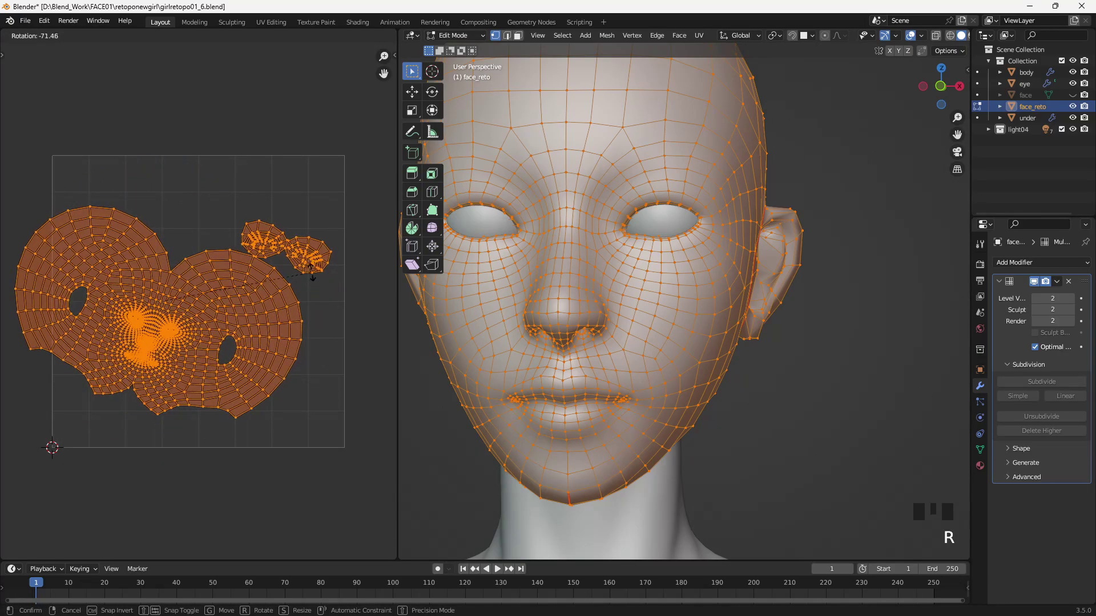
{"action": "left_click", "coordinate": [257, 167]}
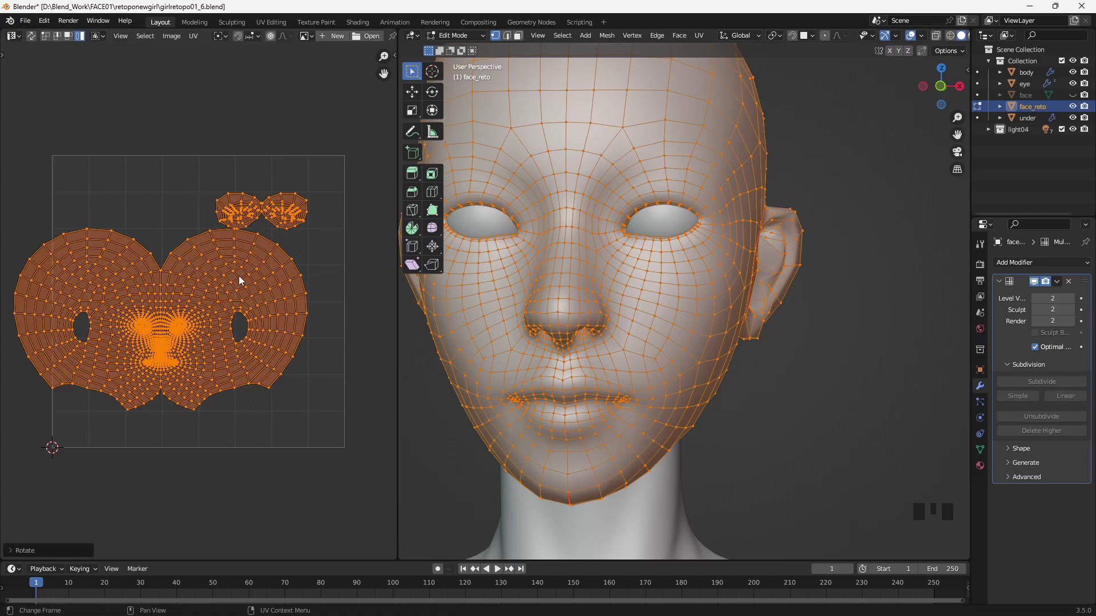
- Move the whole UV layout inside the image square and centre the two ear islands above the face island
{"action": "left_click", "coordinate": [269, 248]}
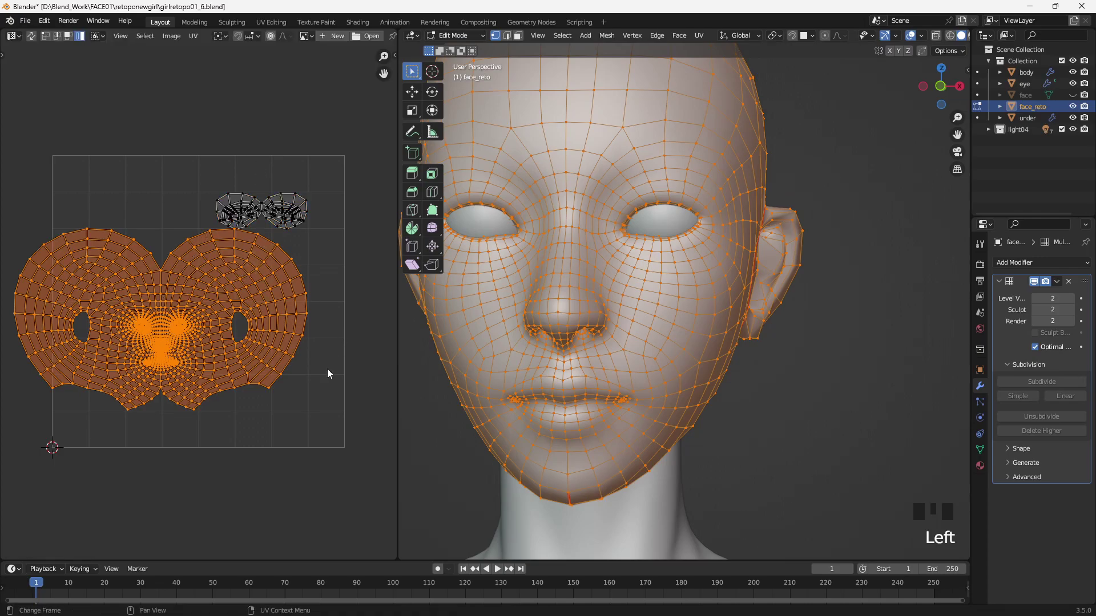
{"action": "left_click_drag", "start_coordinate": [338, 345], "coordinate": [135, 127]}
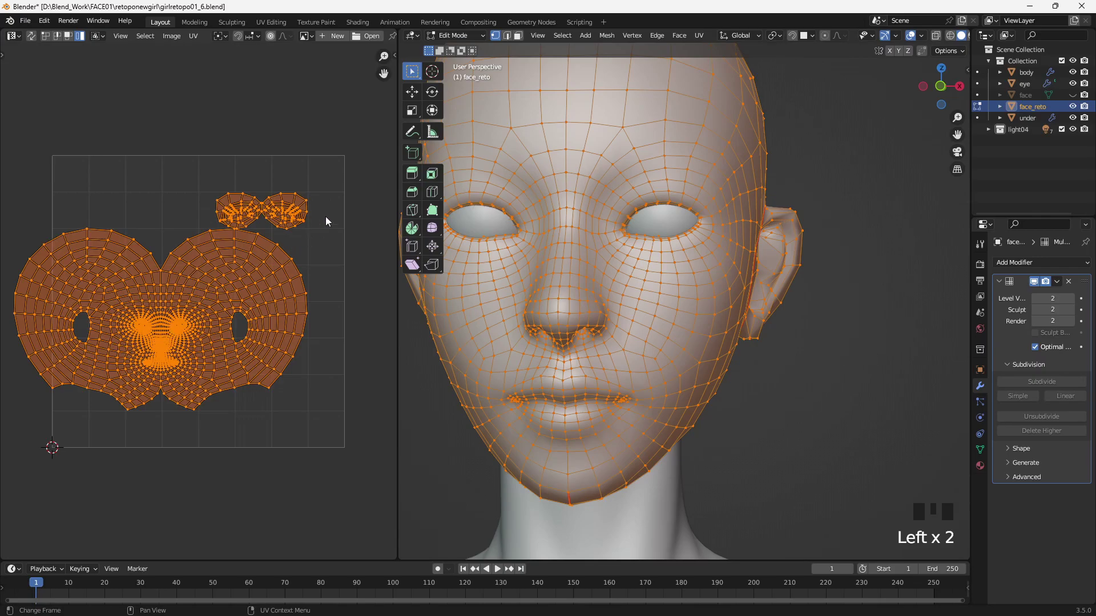
{"action": "key", "text": "g"}
{"action": "left_click", "coordinate": [288, 348]}
{"action": "left_click_drag", "start_coordinate": [363, 238], "coordinate": [220, 193]}
{"action": "key", "text": "g"}
{"action": "left_click", "coordinate": [120, 166]}
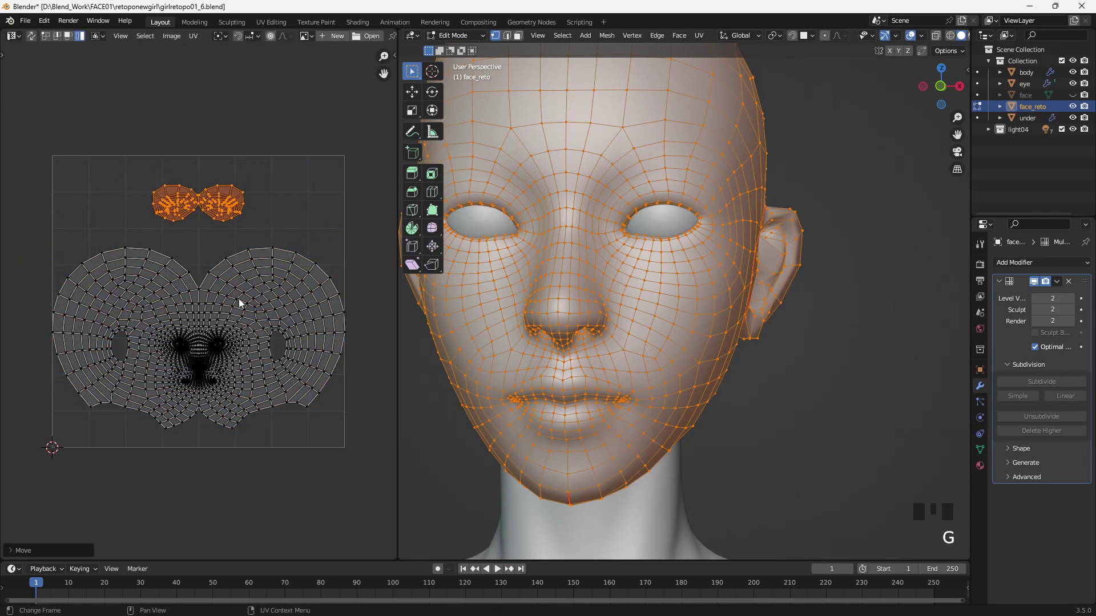
- Select the face and both ear islands and scale them down slightly to leave a margin inside the UV square
{"action": "left_click", "coordinate": [318, 303]}
{"action": "left_click", "coordinate": [229, 215], "text": "shift"}
{"action": "left_click", "coordinate": [206, 223], "text": "shift"}
{"action": "key", "text": "s"}
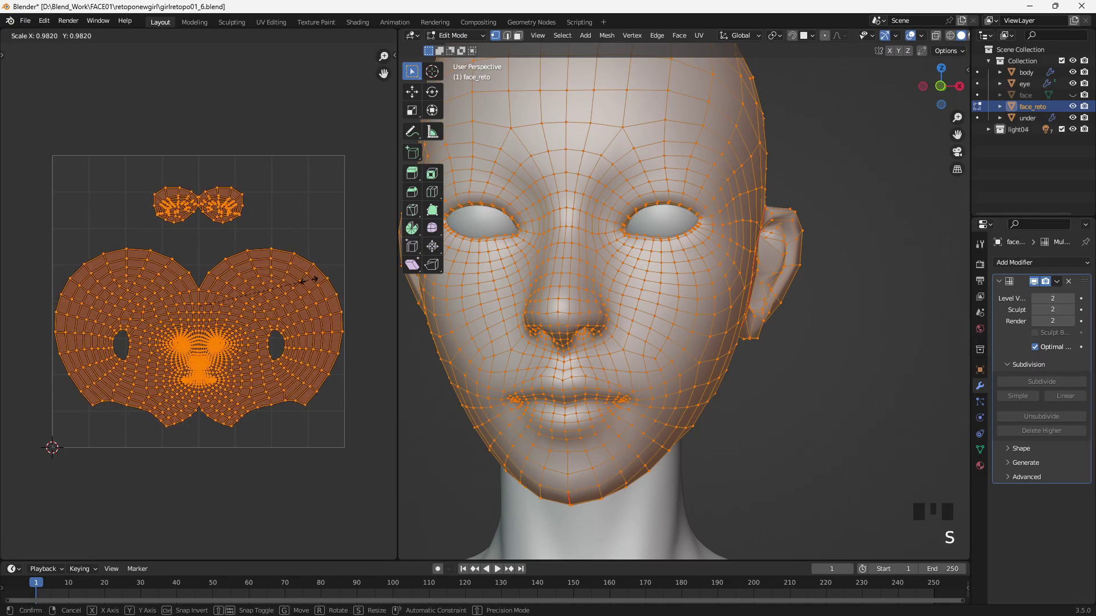
{"action": "left_click", "coordinate": [280, 289]}
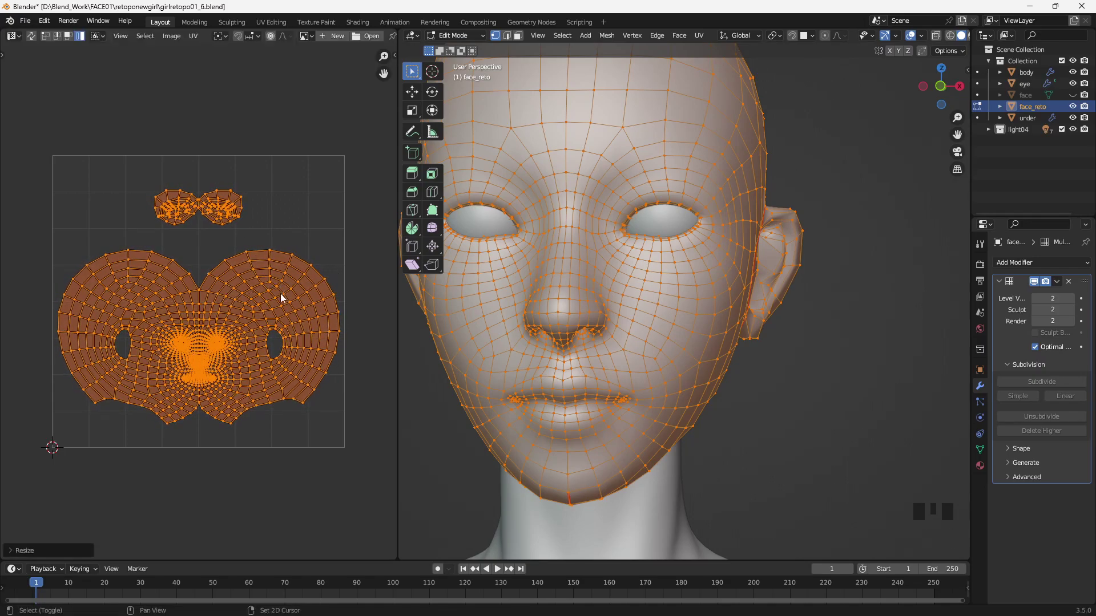
{"action": "left_click", "coordinate": [293, 446]}
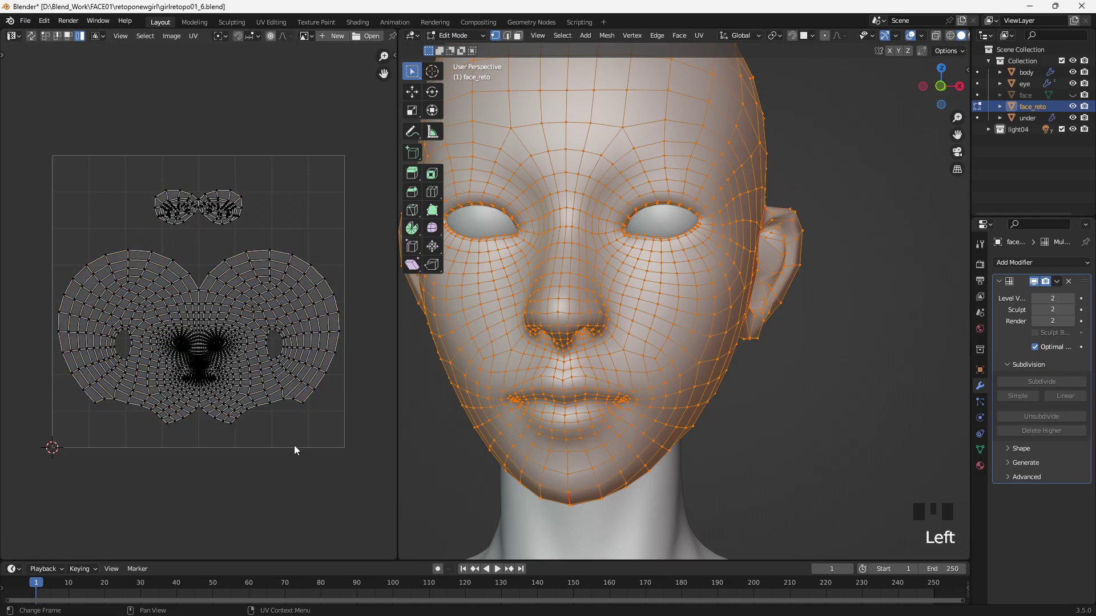
- Create a new image named face_hgirl with a width and height of 2048 px
{"action": "left_click", "coordinate": [171, 38]}
{"action": "left_click", "coordinate": [181, 56]}
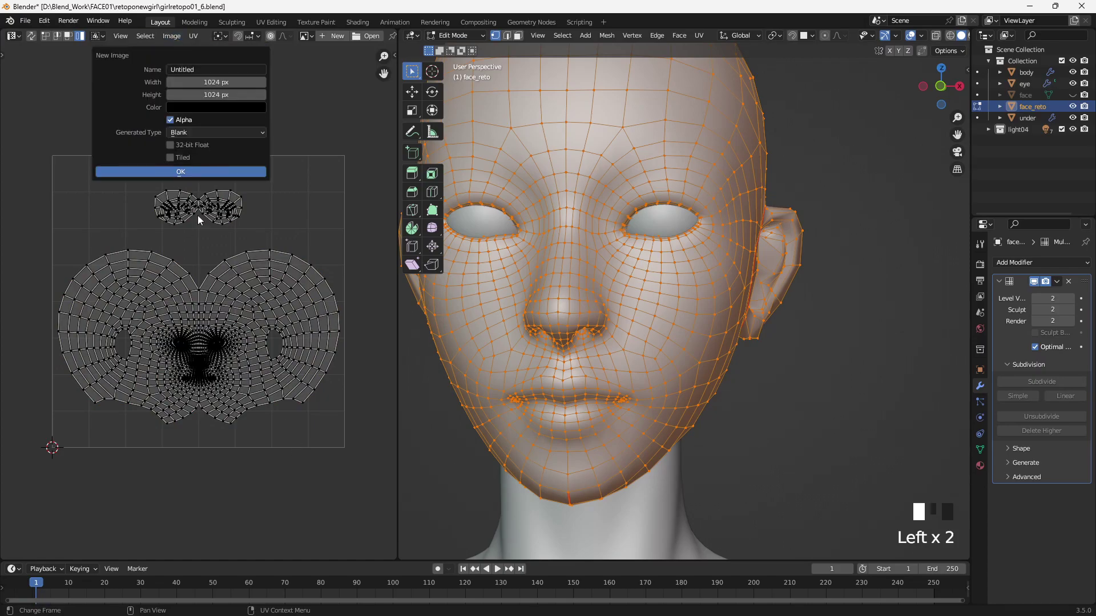
{"action": "left_click", "coordinate": [220, 87]}
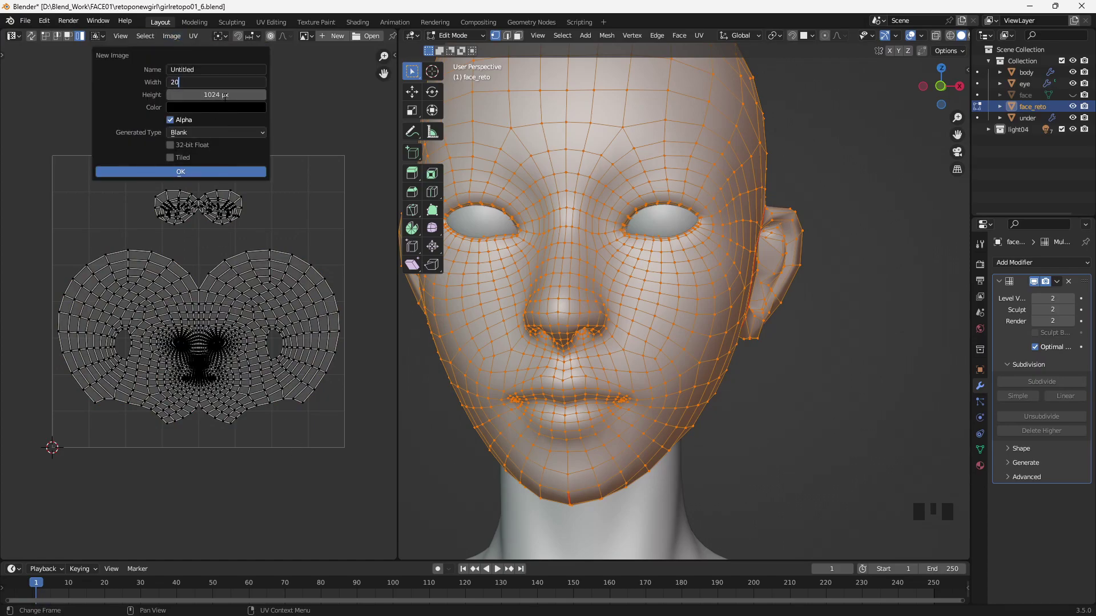
{"action": "left_click_drag", "start_coordinate": [227, 84], "coordinate": [134, 87]}
{"action": "key", "text": "ctrl+c"}
{"action": "left_click", "coordinate": [231, 94]}
{"action": "left_click", "coordinate": [220, 95]}
{"action": "key", "text": "ctrl+v"}
{"action": "double_click", "coordinate": [186, 70]}
{"action": "type", "text": "fa"}
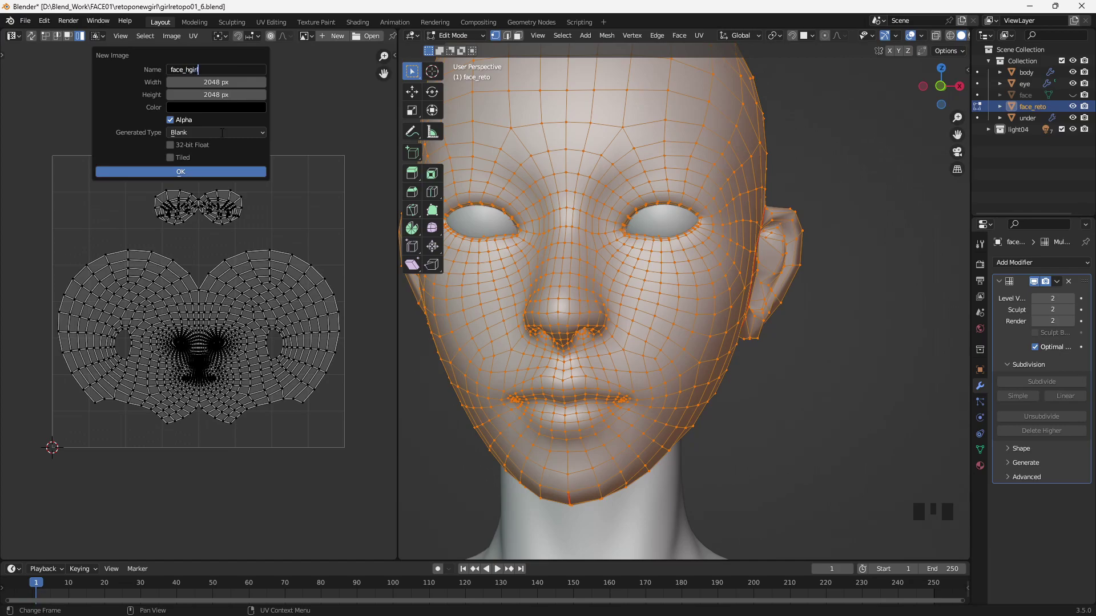
{"action": "left_click", "coordinate": [227, 173]}
- Save the new image as face_hgirl.png in the retoponewgirl folder
{"action": "scroll", "coordinate": [227, 289], "scroll_direction": "down", "scroll_amount": 8}
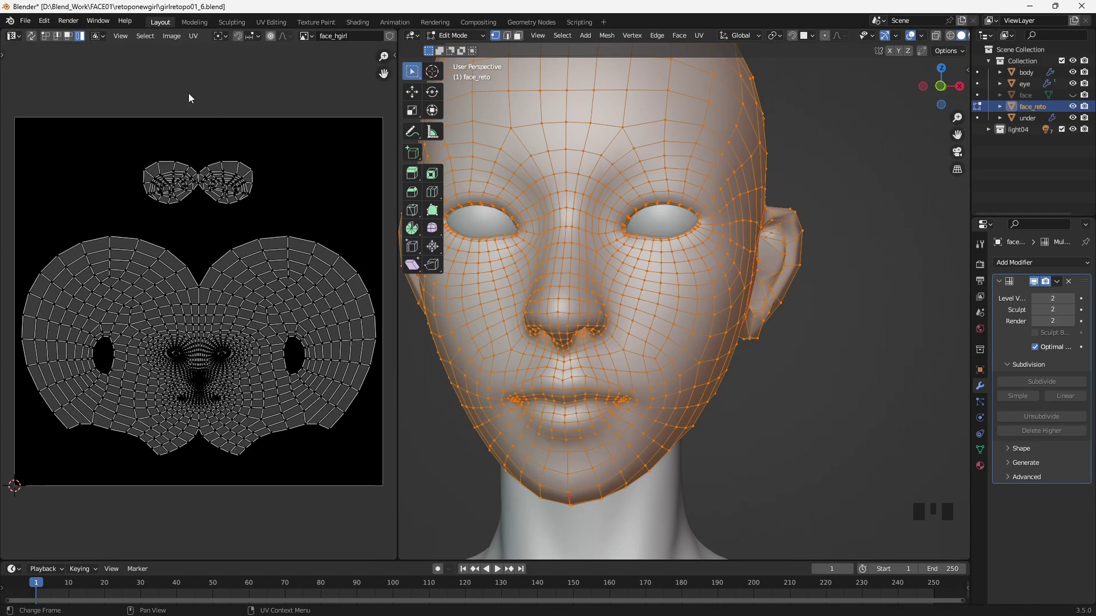
{"action": "key", "text": "alt+s"}
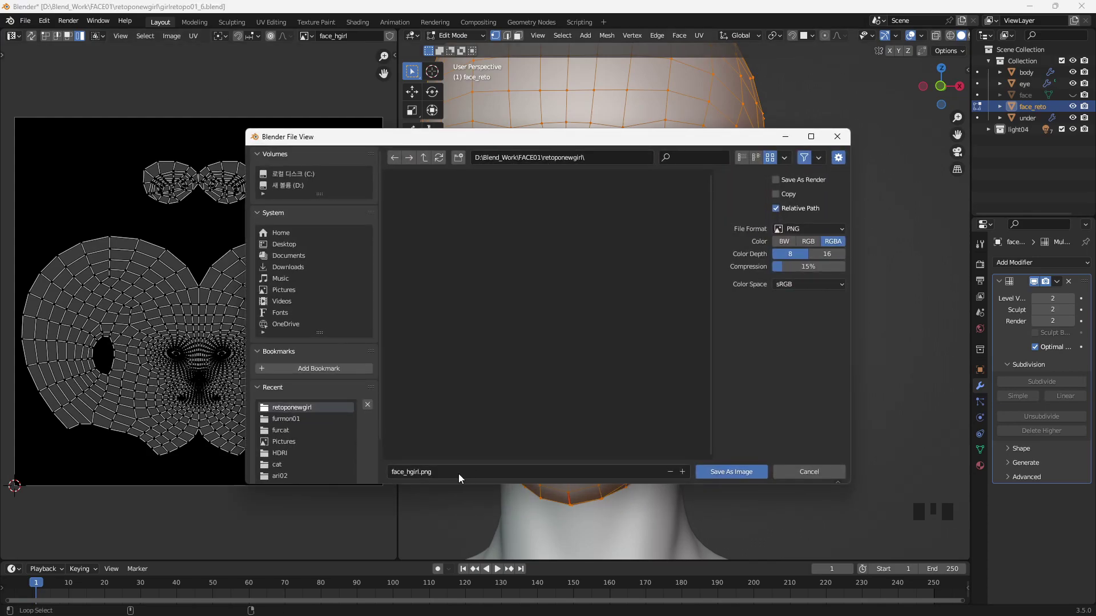
{"action": "left_click", "coordinate": [742, 472]}
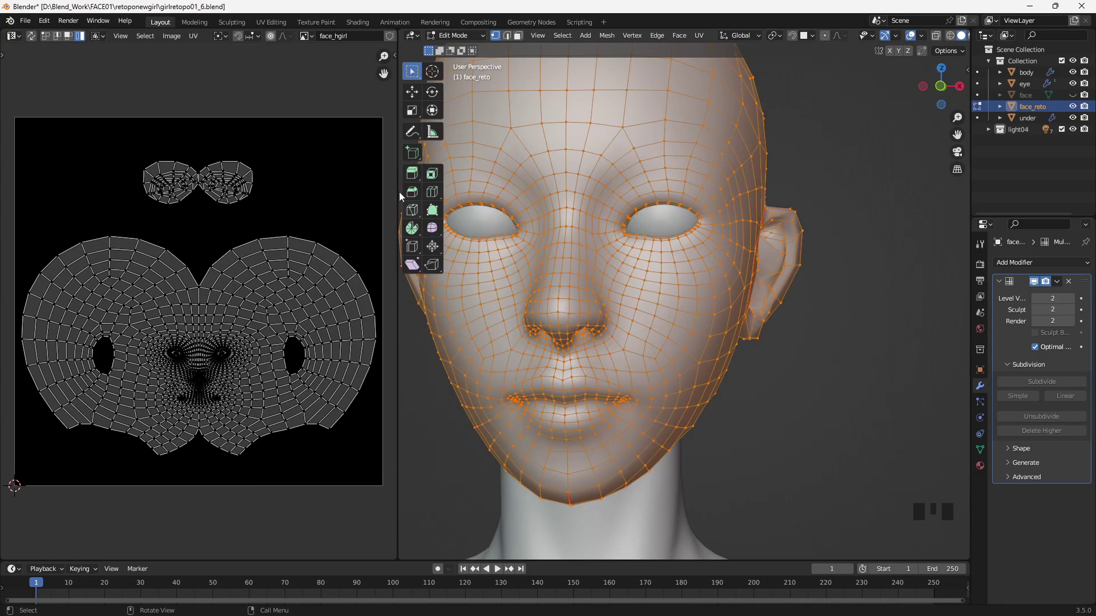
{"action": "left_click", "coordinate": [275, 93]}
- Switch editing from the face_reto mesh to the eye mesh and turn on X-ray display
{"action": "key", "text": "Tab"}
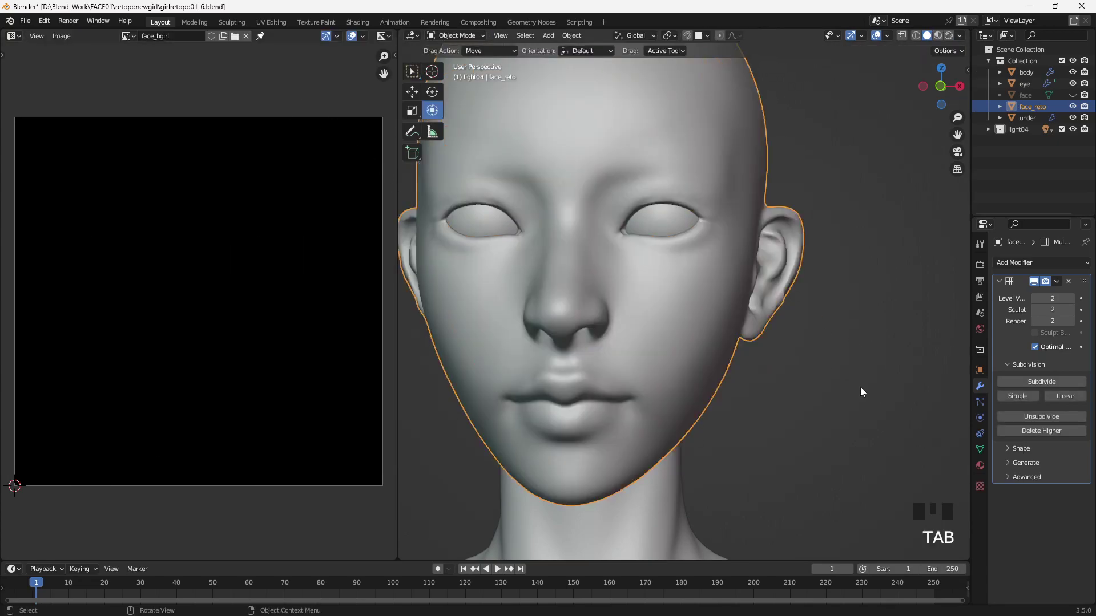
{"action": "left_click", "coordinate": [662, 222]}
{"action": "key", "text": "Tab"}
{"action": "scroll", "coordinate": [674, 288], "scroll_direction": "up", "scroll_amount": 3}
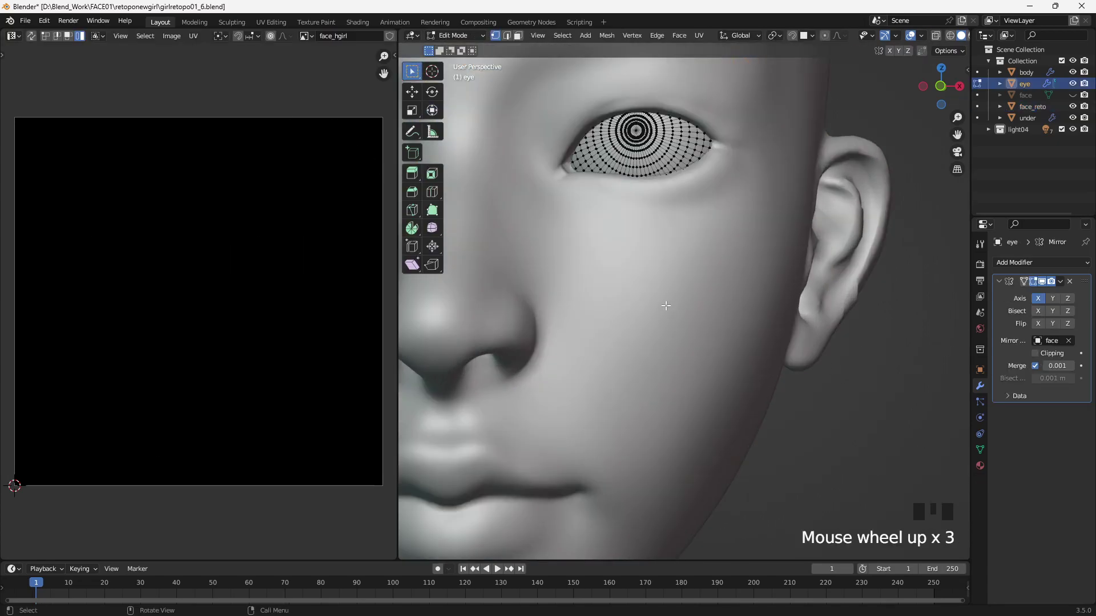
{"action": "key", "text": "alt+z"}
- Mark a UV seam along the vertical edge loop around the eyeball, just behind its middle
{"action": "middle_click_drag", "start_coordinate": [672, 289], "coordinate": [486, 366]}
{"action": "scroll", "coordinate": [628, 325], "scroll_direction": "down", "scroll_amount": 2}
{"action": "left_click", "coordinate": [526, 397], "text": "alt"}
{"action": "left_click", "coordinate": [453, 277], "text": "alt"}
{"action": "middle_click_drag", "start_coordinate": [453, 278], "coordinate": [712, 384]}
{"action": "key", "text": "KP_1"}
{"action": "scroll", "coordinate": [684, 377], "scroll_direction": "up", "scroll_amount": 2}
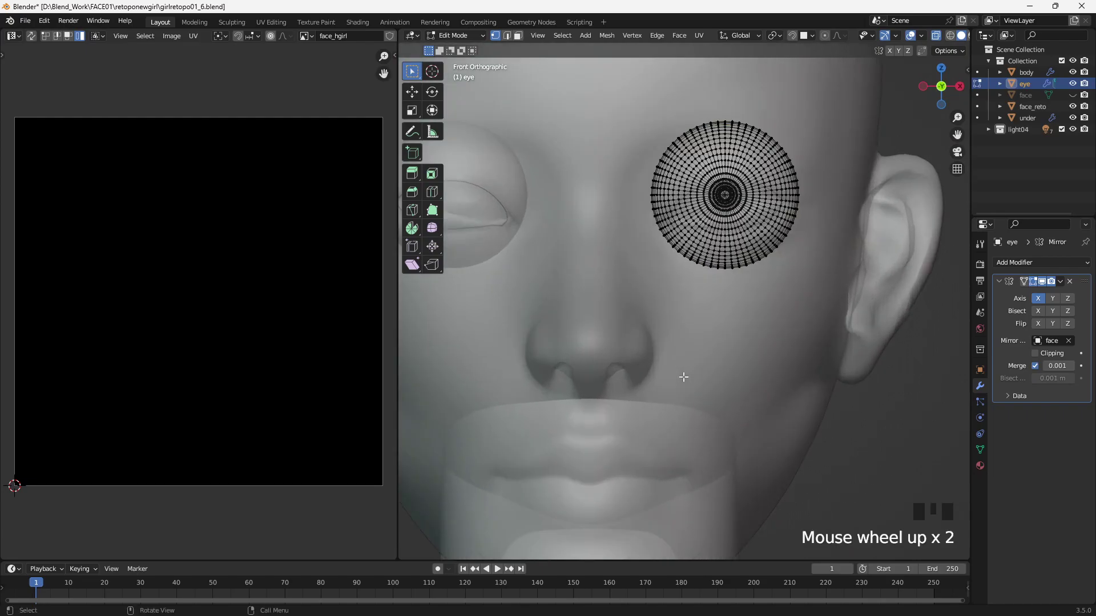
{"action": "left_click", "coordinate": [699, 35]}
{"action": "left_click", "coordinate": [718, 172]}
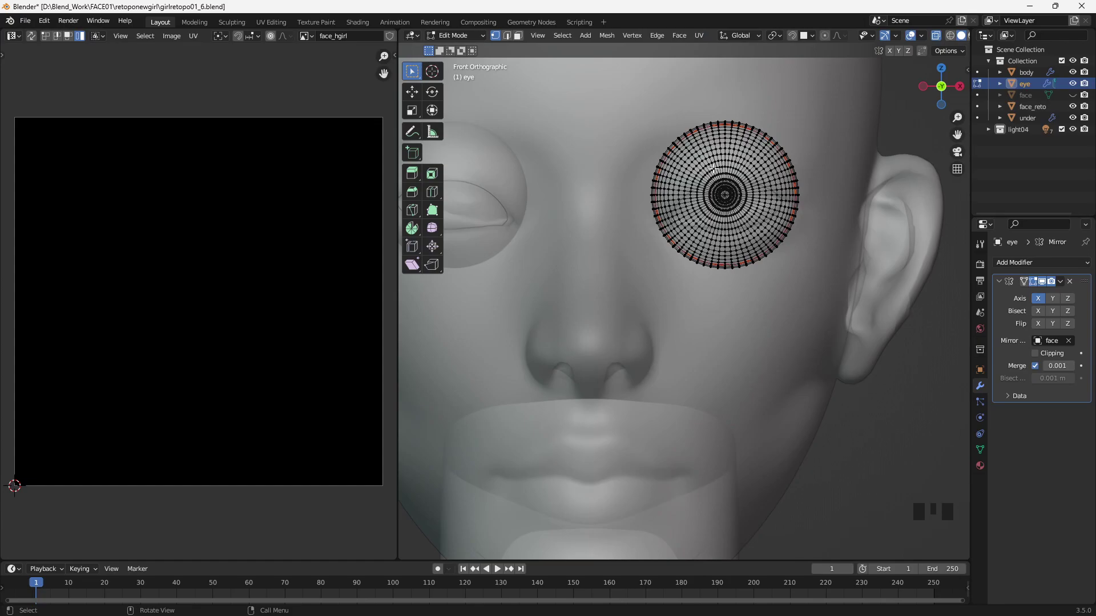
- Select the entire eye mesh and unwrap it along the marked seam
{"action": "key", "text": "a"}
{"action": "left_click", "coordinate": [698, 35]}
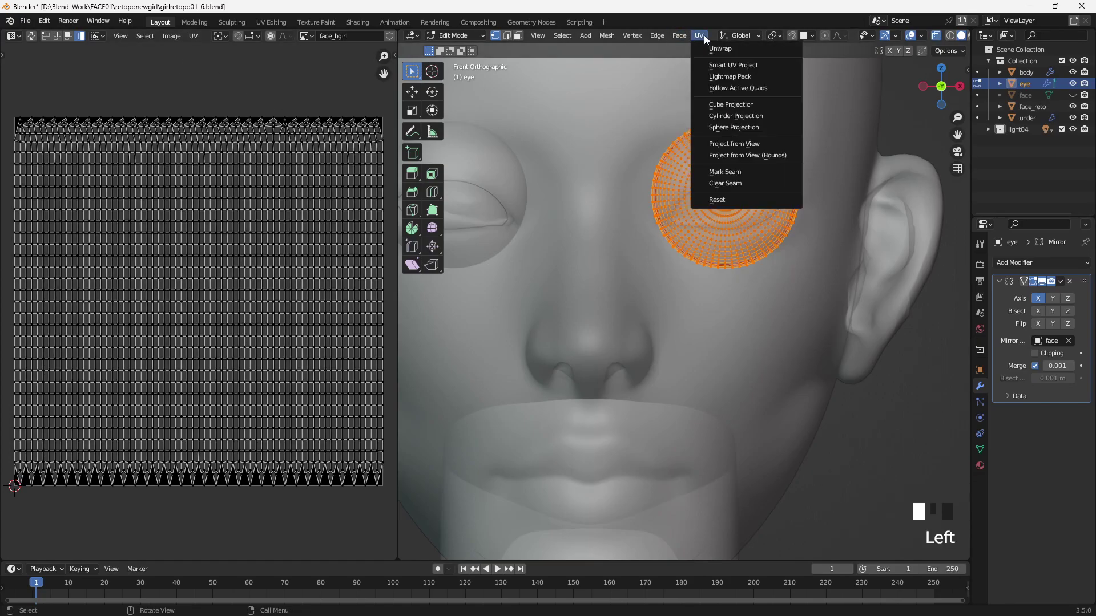
{"action": "left_click", "coordinate": [715, 50]}
- Move the eye's larger circular UV island up into the upper part of the UV square
{"action": "scroll", "coordinate": [258, 270], "scroll_direction": "down", "scroll_amount": 3}
{"action": "left_click", "coordinate": [178, 345]}
{"action": "left_click", "coordinate": [178, 345]}
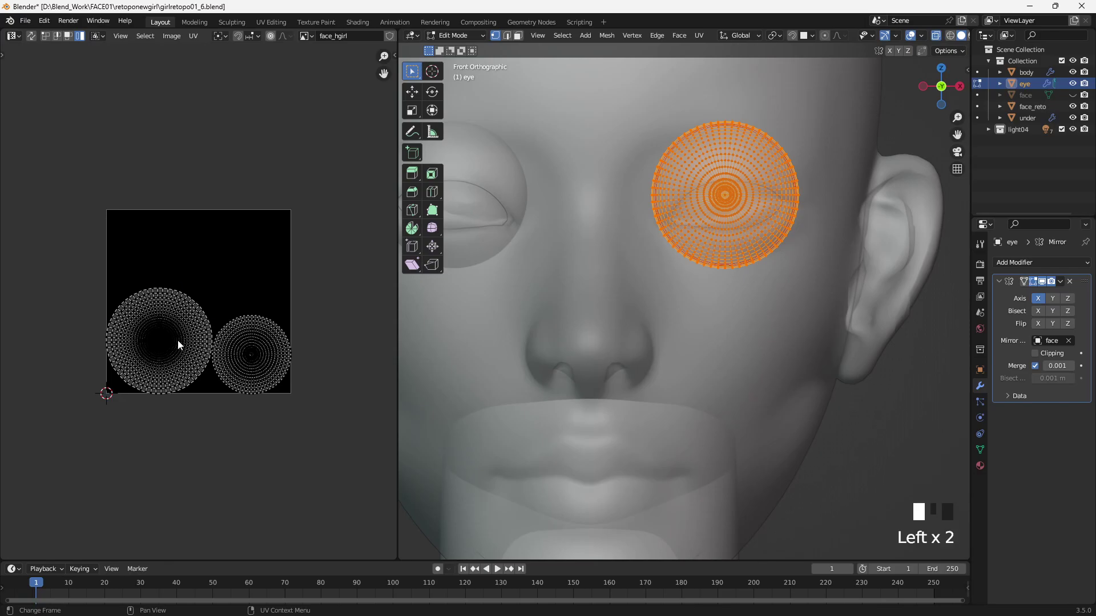
{"action": "key", "text": "g"}
{"action": "left_click", "coordinate": [198, 280]}
- Grow the selection outward from the eyeball's front pole to check which UV island belongs to the front of the eye
{"action": "left_click", "coordinate": [244, 355]}
{"action": "left_click", "coordinate": [731, 200]}
{"action": "left_click", "coordinate": [730, 198]}
{"action": "left_click", "coordinate": [730, 199]}
{"action": "left_click", "coordinate": [730, 198]}
{"action": "key", "text": "ctrl+KP_Add"}
{"action": "key", "text": "ctrl+KP_Add"}
{"action": "key", "text": "ctrl+KP_Add"}
{"action": "key", "text": "ctrl+KP_Add"}
{"action": "key", "text": "ctrl+KP_Add"}
{"action": "key", "text": "ctrl+KP_Add"}
{"action": "key", "text": "ctrl+KP_Add"}
{"action": "key", "text": "ctrl+KP_Add"}
{"action": "key", "text": "ctrl+KP_Add"}
{"action": "key", "text": "ctrl+KP_Add"}
{"action": "key", "text": "ctrl+KP_Add"}
{"action": "key", "text": "ctrl+KP_Add"}
{"action": "key", "text": "ctrl+KP_Add"}
{"action": "key", "text": "ctrl+KP_Add"}
{"action": "key", "text": "ctrl+KP_Add"}
{"action": "key", "text": "ctrl+KP_Add"}
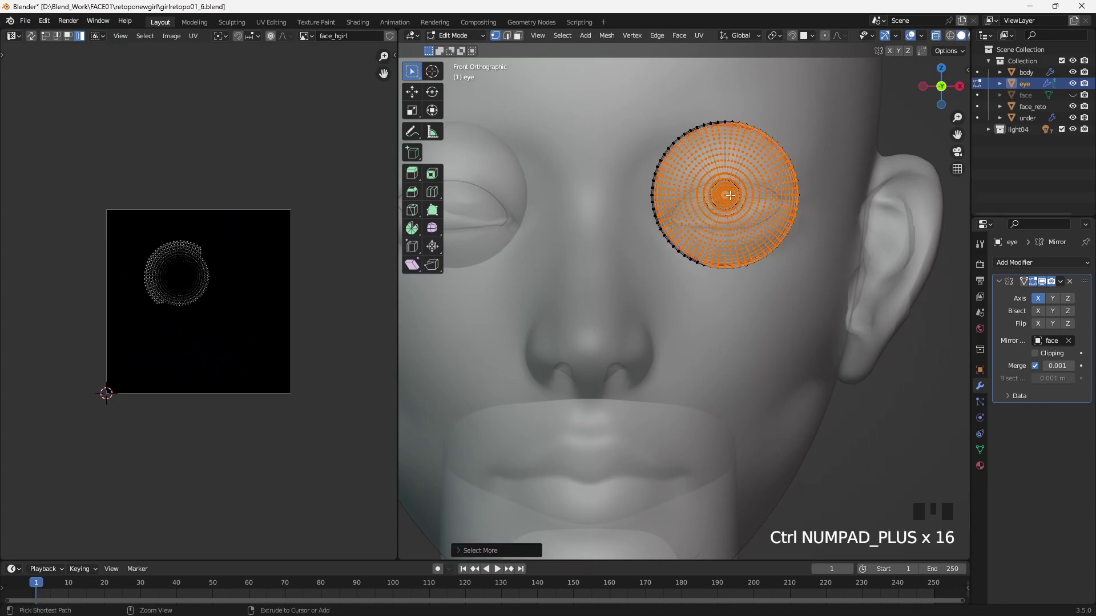
{"action": "middle_click_drag", "start_coordinate": [737, 241], "coordinate": [685, 252]}
{"action": "left_click", "coordinate": [685, 252]}
{"action": "left_click", "coordinate": [168, 281]}
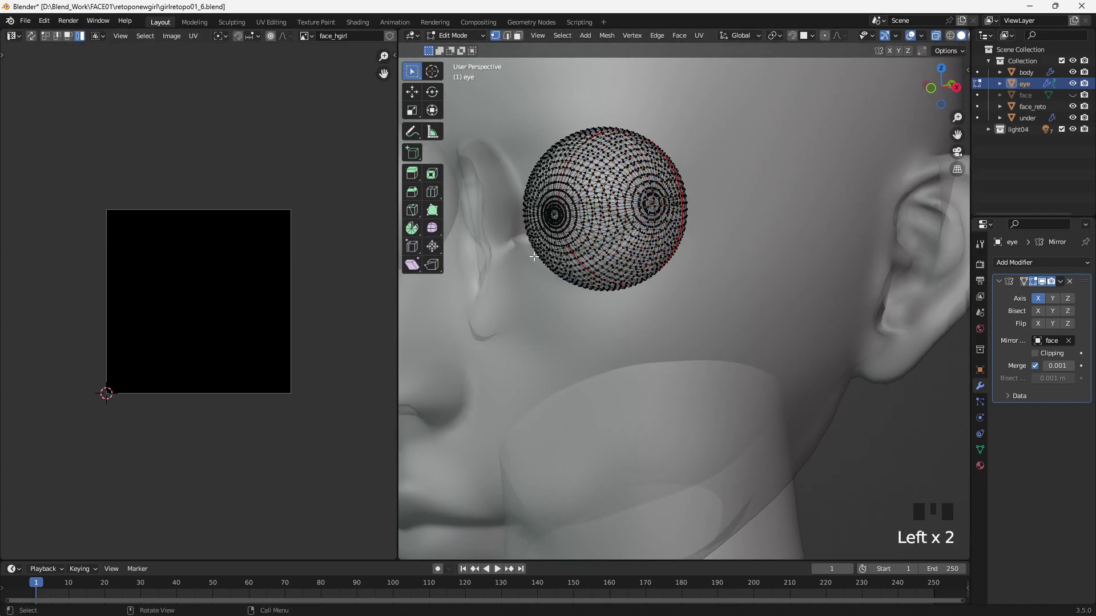
- Shrink the eyeball's smaller back UV island and move it into the lower-right corner of the UV square
{"action": "key", "text": "a"}
{"action": "left_click", "coordinate": [170, 270]}
{"action": "left_click", "coordinate": [226, 335]}
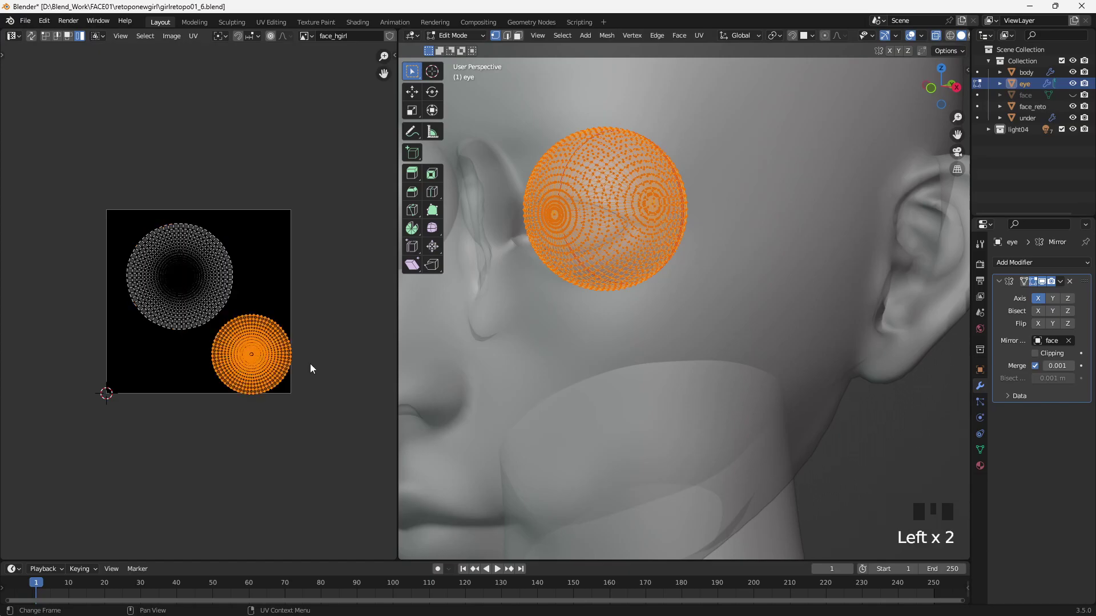
{"action": "key", "text": "s"}
{"action": "left_click", "coordinate": [265, 367]}
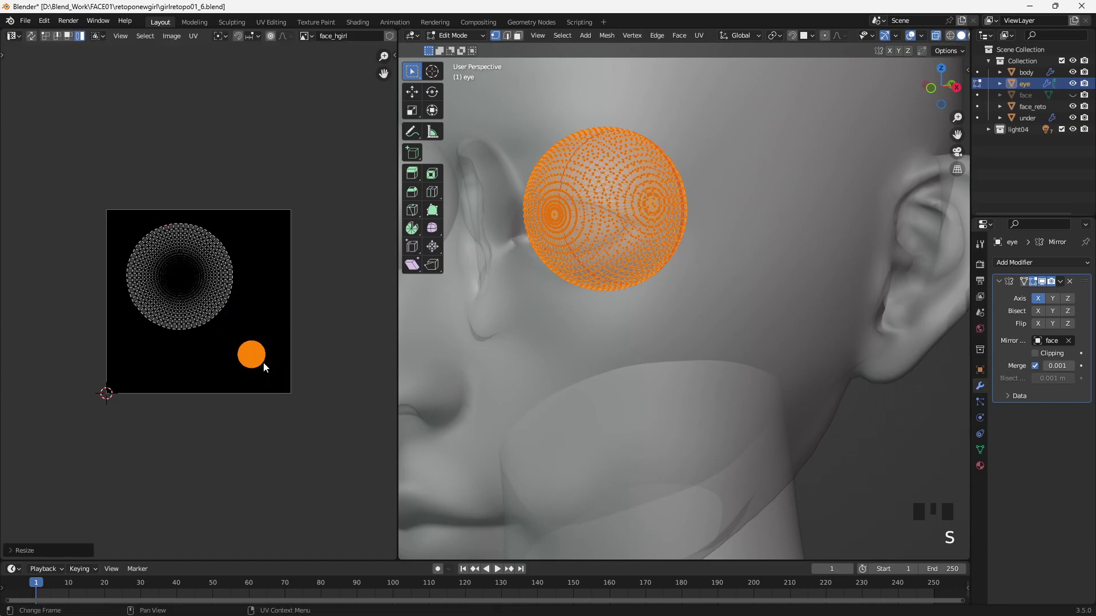
{"action": "key", "text": "g"}
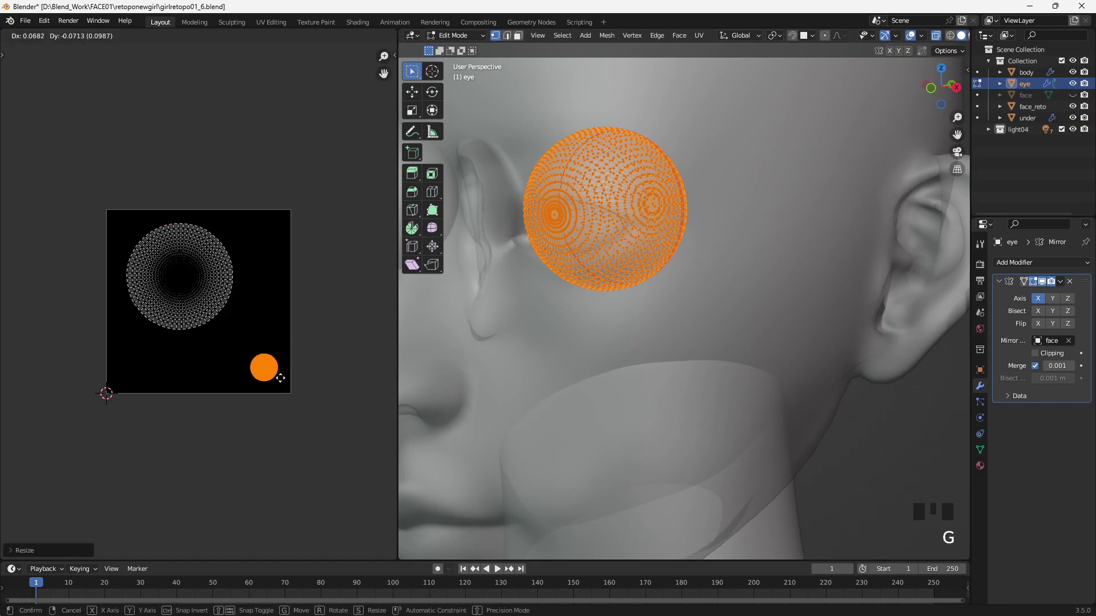
{"action": "left_click", "coordinate": [277, 380]}
- Move the eyeball's large front UV island towards the centre of the UV square and enlarge it
{"action": "left_click", "coordinate": [194, 308]}
{"action": "key", "text": "g"}
{"action": "left_click", "coordinate": [208, 323]}
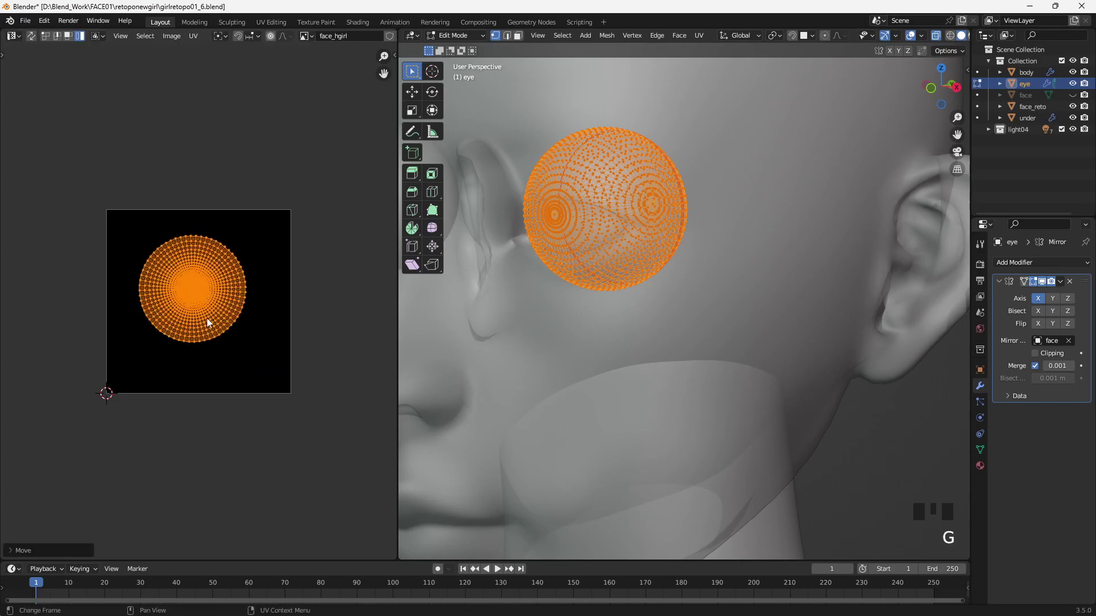
{"action": "key", "text": "s"}
{"action": "left_click", "coordinate": [238, 307]}
- Examine the eyeball in Object Mode and from the side in Edit Mode, along with its UV layout
{"action": "key", "text": "Tab"}
{"action": "left_click", "coordinate": [312, 378]}
{"action": "middle_click_drag", "start_coordinate": [747, 457], "coordinate": [786, 459]}
{"action": "left_click", "coordinate": [832, 459]}
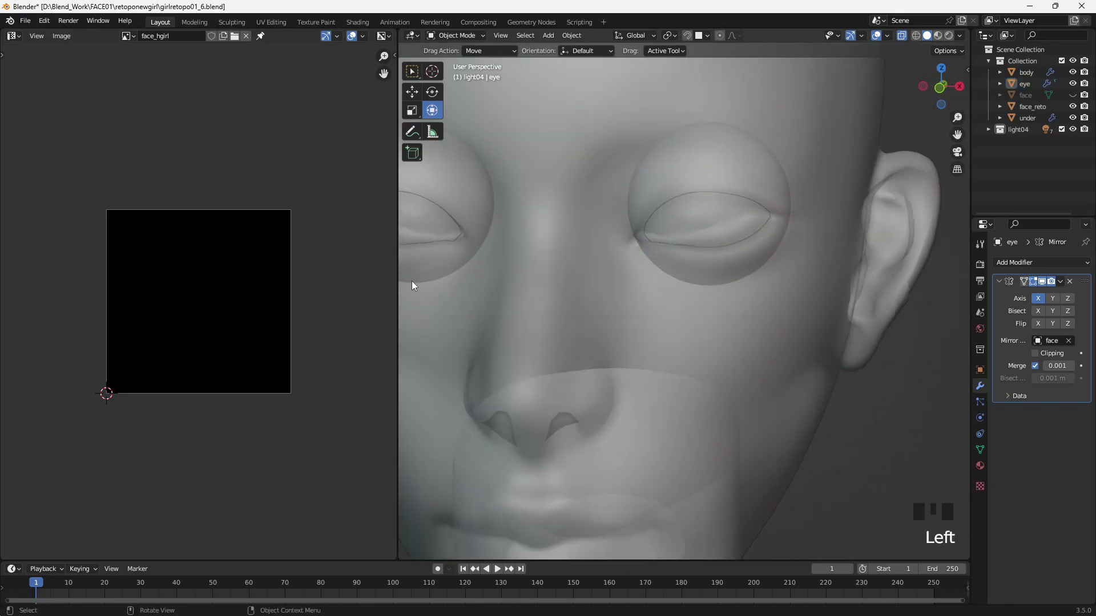
{"action": "key", "text": "Tab"}
{"action": "middle_click_drag", "start_coordinate": [788, 272], "coordinate": [660, 318]}
{"action": "left_click", "coordinate": [343, 357]}
{"action": "key", "text": "Tab"}
{"action": "key", "text": "Tab"}
{"action": "key", "text": "a"}
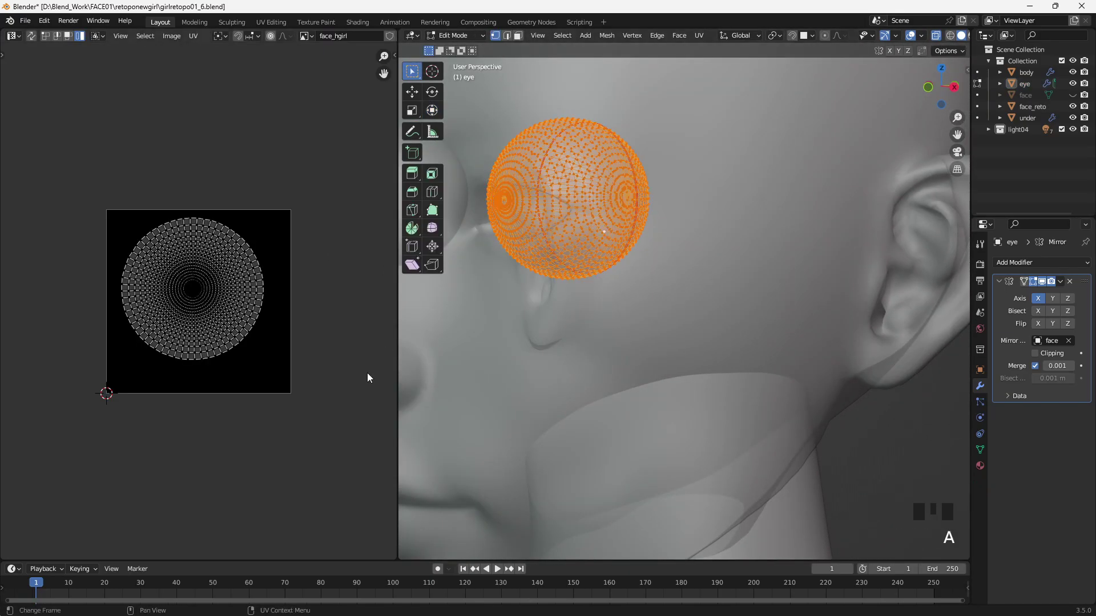
{"action": "double_click", "coordinate": [268, 388]}
{"action": "left_click", "coordinate": [277, 415]}
{"action": "mouse_move", "coordinate": [278, 412]}
{"action": "middle_mouse_down"}
{"action": "mouse_move", "coordinate": [237, 412]}
{"action": "mouse_move", "coordinate": [268, 413]}
{"action": "middle_mouse_up"}
{"action": "key", "text": "alt+z"}
{"action": "left_click", "coordinate": [211, 129]}
- Create a new 2048 × 2048 px image named eye_hgirl for the eye
{"action": "left_click", "coordinate": [172, 37]}
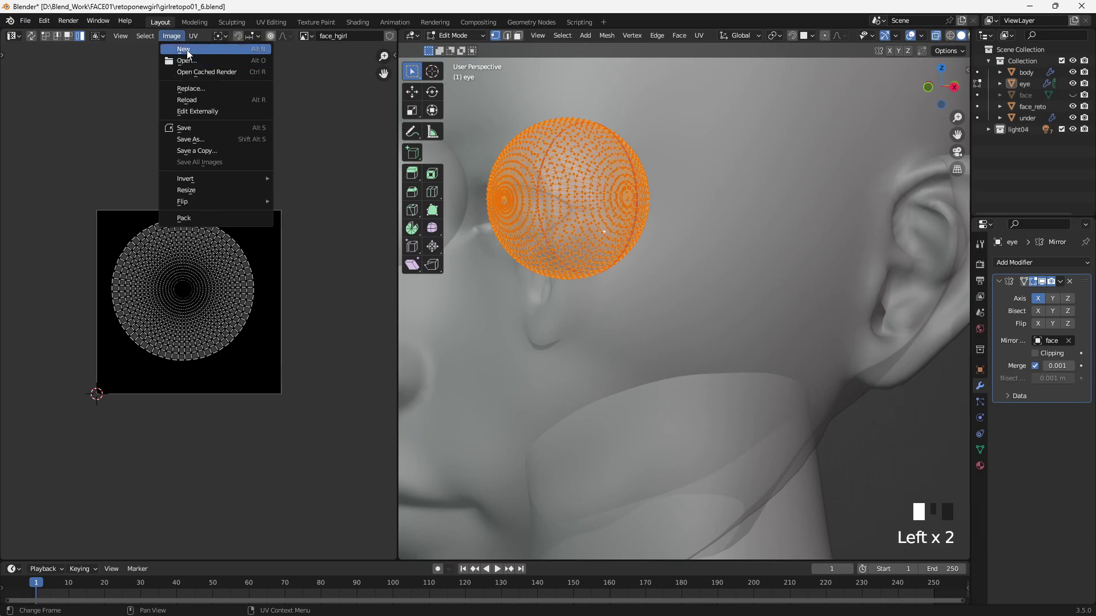
{"action": "left_click", "coordinate": [185, 50]}
{"action": "left_click", "coordinate": [204, 70]}
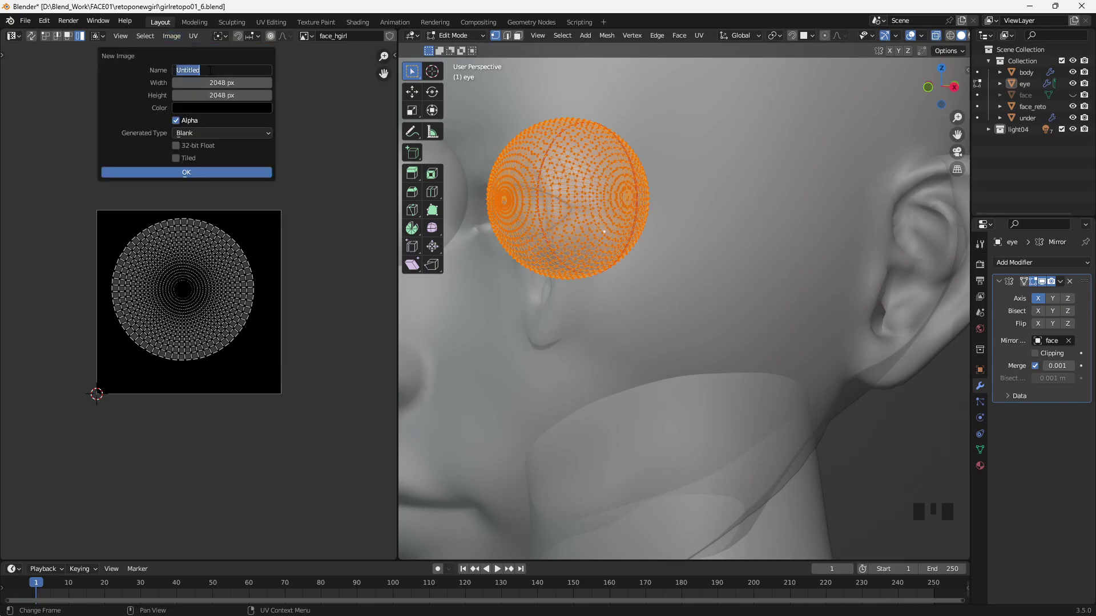
{"action": "type", "text": "ey"}
{"action": "left_click", "coordinate": [161, 172]}
- Return the eye to Object Mode and turn off X-ray display
{"action": "key", "text": "Tab"}
{"action": "key", "text": "alt+z"}
{"action": "middle_click_drag", "start_coordinate": [588, 216], "coordinate": [608, 211]}
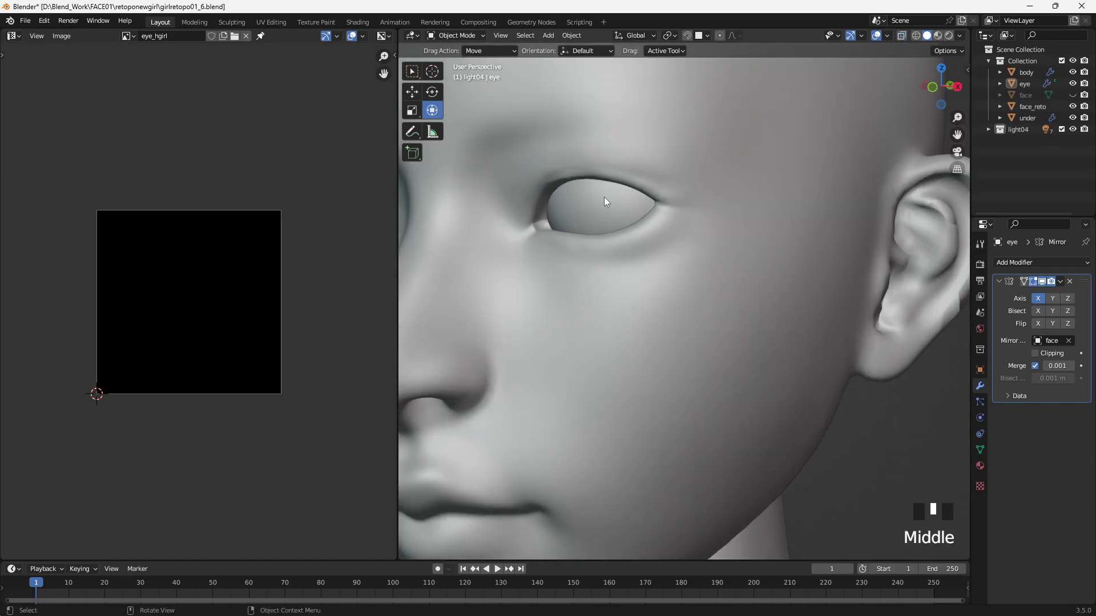
- Reopen the eye mesh for editing with everything selected and X-ray display turned on
{"action": "key", "text": "Tab"}
{"action": "key", "text": "a"}
{"action": "middle_click_drag", "start_coordinate": [411, 339], "coordinate": [502, 399]}
{"action": "key", "text": "alt+z"}
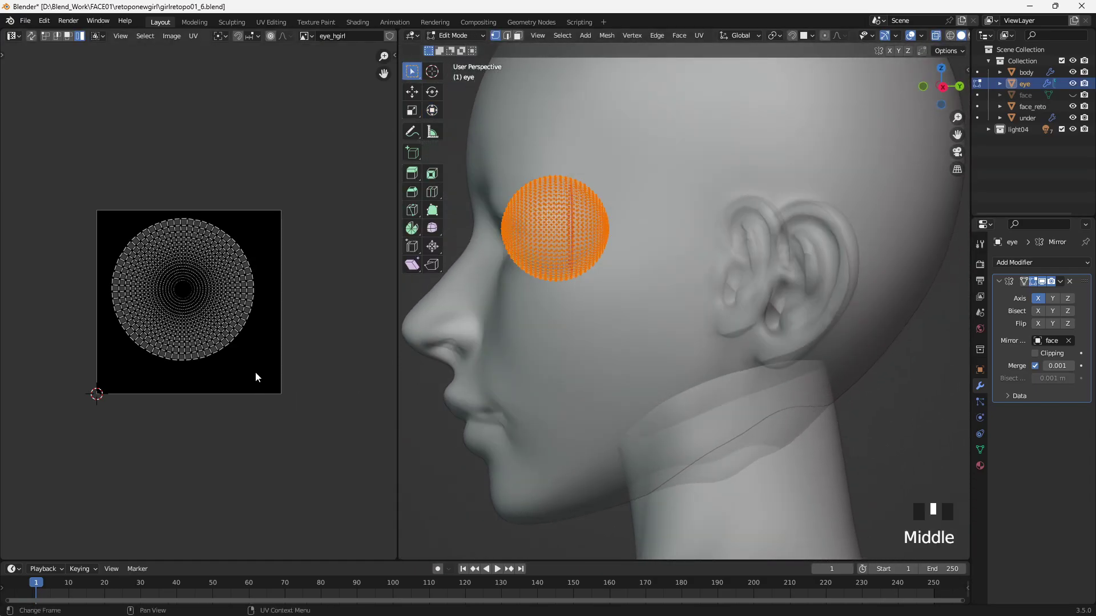
- Return the eye to Object Mode and save its texture image as eye_hgirl.png in the retoponewgirl folder
{"action": "left_click", "coordinate": [253, 376]}
{"action": "scroll", "coordinate": [273, 453], "scroll_direction": "up", "scroll_amount": 1}
{"action": "scroll", "coordinate": [266, 508], "scroll_direction": "up", "scroll_amount": 4}
{"action": "left_click", "coordinate": [266, 508]}
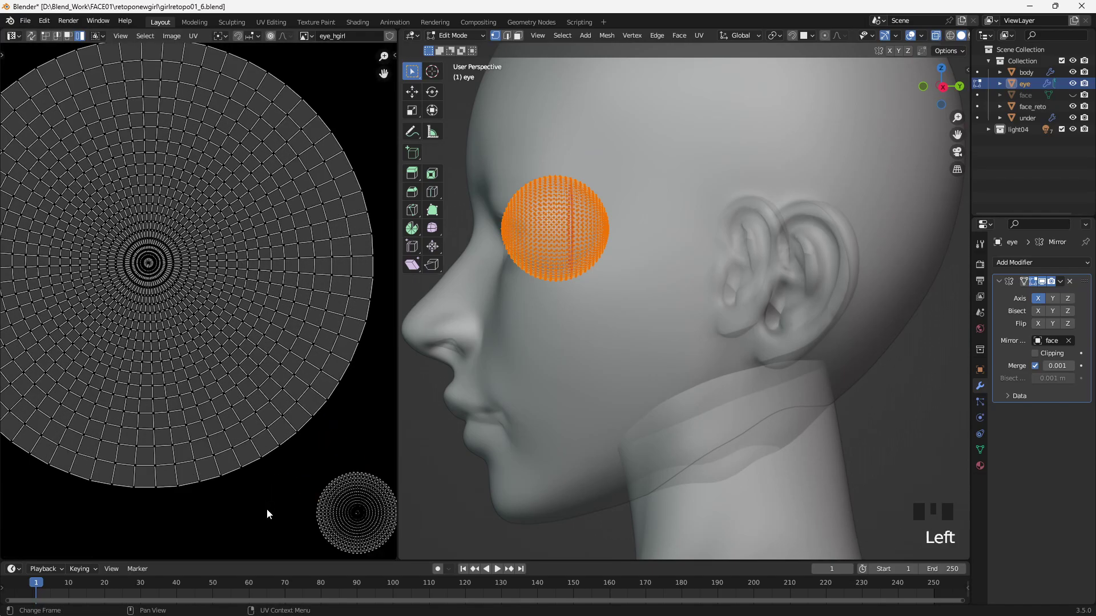
{"action": "scroll", "coordinate": [264, 504], "scroll_direction": "down", "scroll_amount": 3}
{"action": "scroll", "coordinate": [261, 502], "scroll_direction": "up", "scroll_amount": 1}
{"action": "key", "text": "Tab"}
{"action": "scroll", "coordinate": [261, 502], "scroll_direction": "down", "scroll_amount": 3}
{"action": "left_click", "coordinate": [259, 403]}
{"action": "key", "text": "alt+z"}
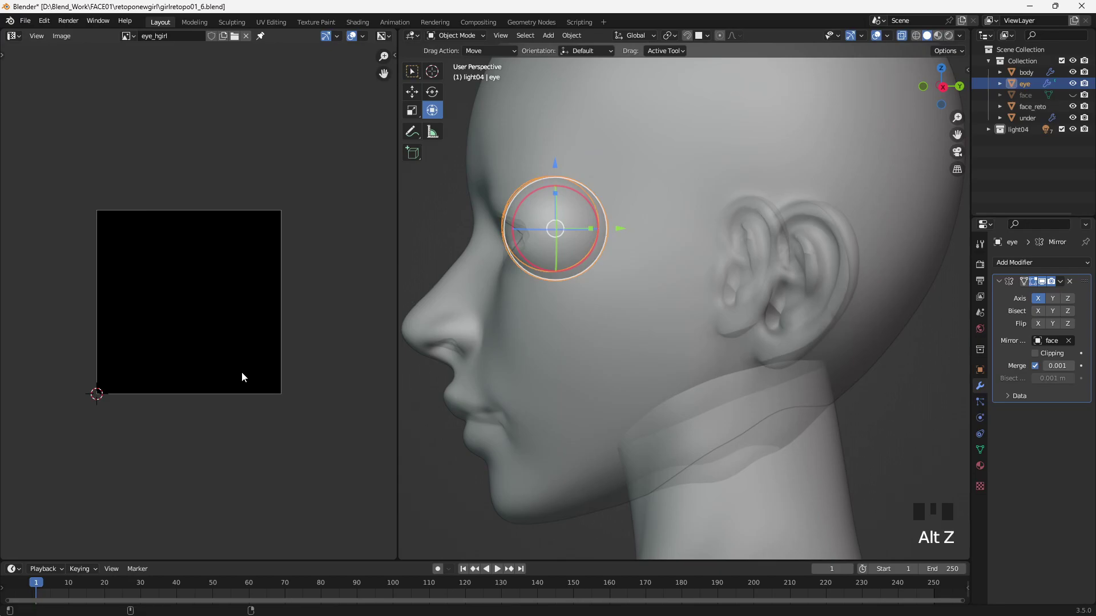
{"action": "key", "text": "alt+s"}
{"action": "left_click", "coordinate": [726, 474]}
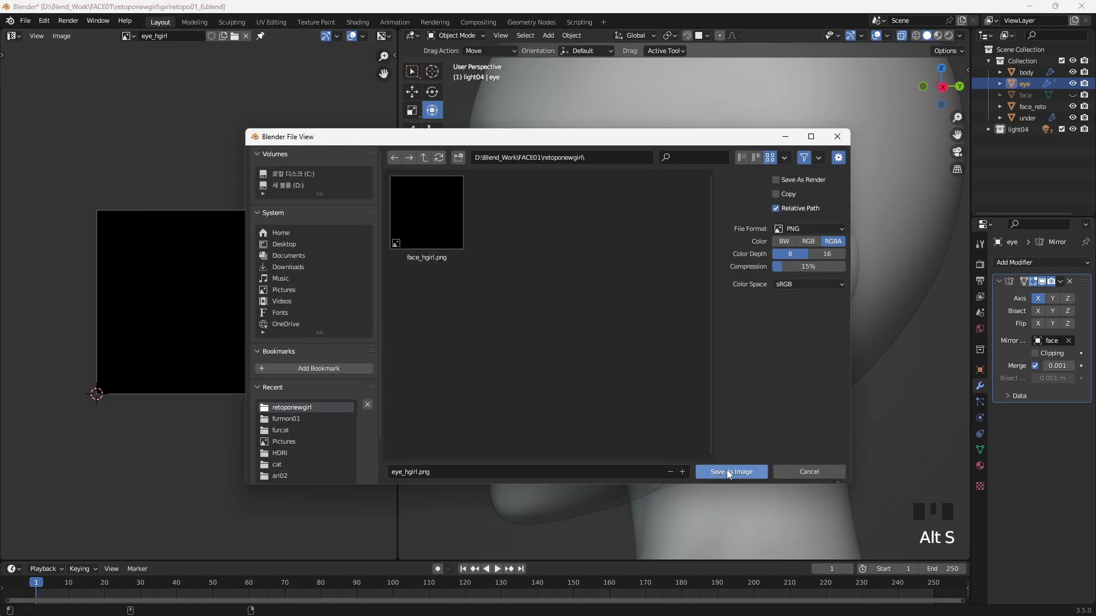
- Show the head from the front in Object Mode with X-ray display turned off
{"action": "key", "text": "Tab"}
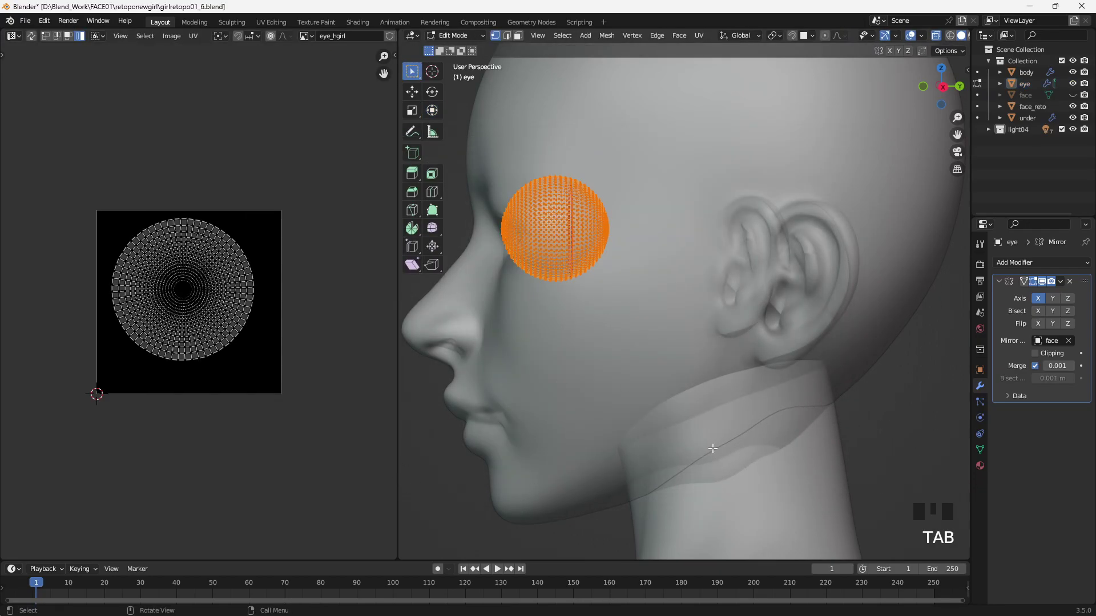
{"action": "middle_click_drag", "start_coordinate": [740, 448], "coordinate": [871, 426], "text": "alt"}
{"action": "left_click", "coordinate": [871, 426]}
{"action": "scroll", "coordinate": [790, 438], "scroll_direction": "down", "scroll_amount": 2}
{"action": "key", "text": "alt+z"}
{"action": "left_click", "coordinate": [792, 434]}
{"action": "key", "text": "Tab"}
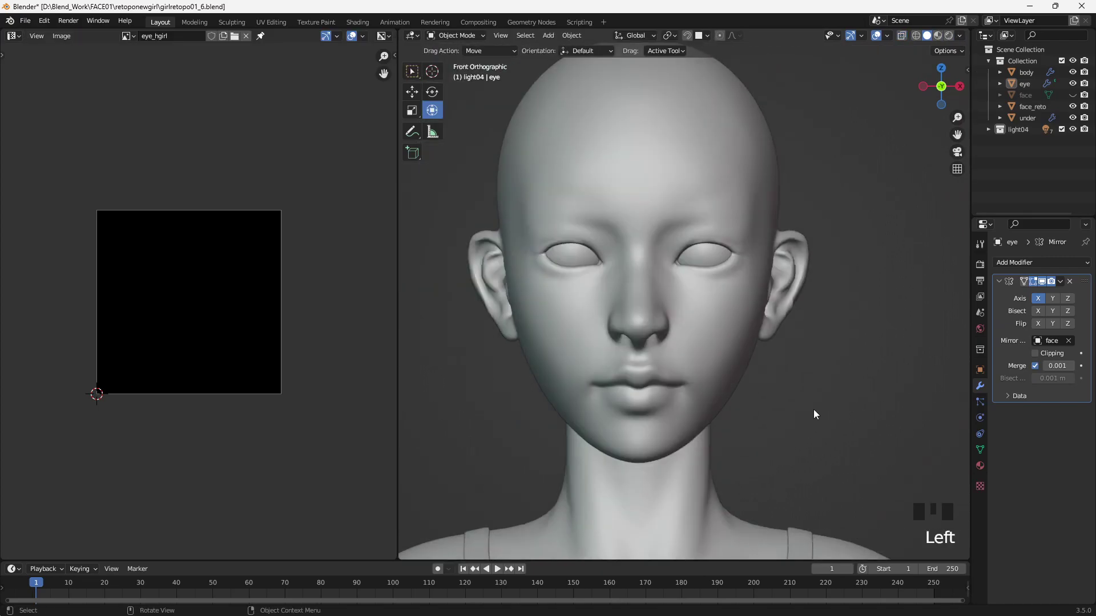
{"action": "left_click", "coordinate": [744, 335]}
- Narrow the UV area beside the viewport, turn it into an Image Editor and set it to Paint mode
{"action": "scroll", "coordinate": [772, 415], "scroll_direction": "down", "scroll_amount": 2}
{"action": "left_click_drag", "start_coordinate": [398, 267], "coordinate": [311, 251]}
{"action": "left_click", "coordinate": [14, 37]}
{"action": "left_click", "coordinate": [35, 81]}
{"action": "left_click", "coordinate": [47, 36]}
{"action": "left_click", "coordinate": [42, 64]}
- Open face_reto in Edit Mode and turn the timeline into an enlarged Shader Editor
{"action": "left_click", "coordinate": [631, 206]}
{"action": "key", "text": "Tab"}
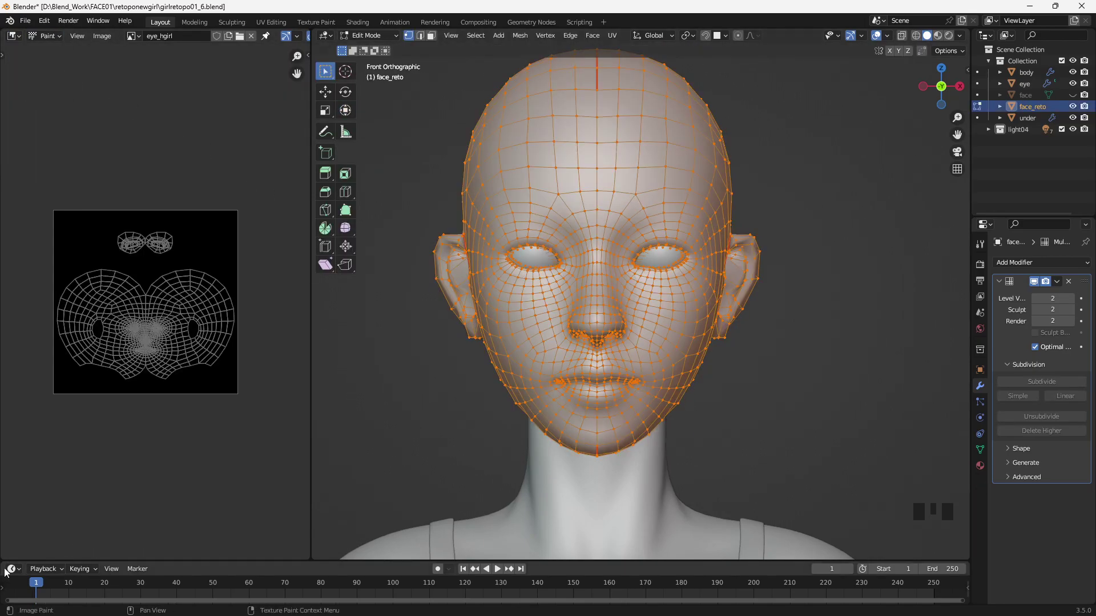
{"action": "left_click_drag", "start_coordinate": [372, 561], "coordinate": [374, 387]}
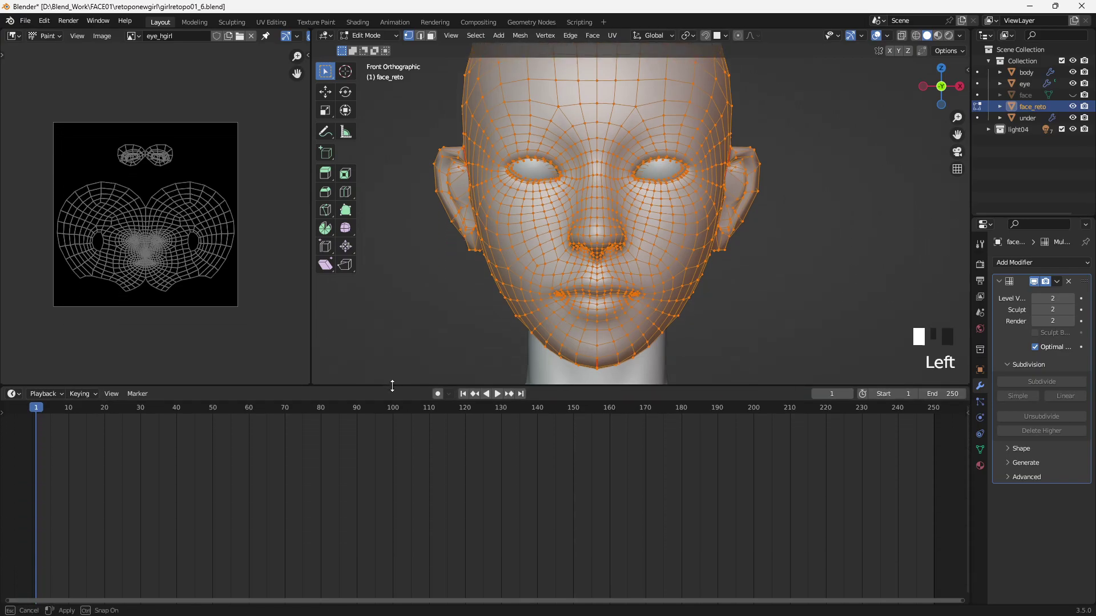
{"action": "left_click", "coordinate": [41, 395]}
{"action": "left_click", "coordinate": [22, 397]}
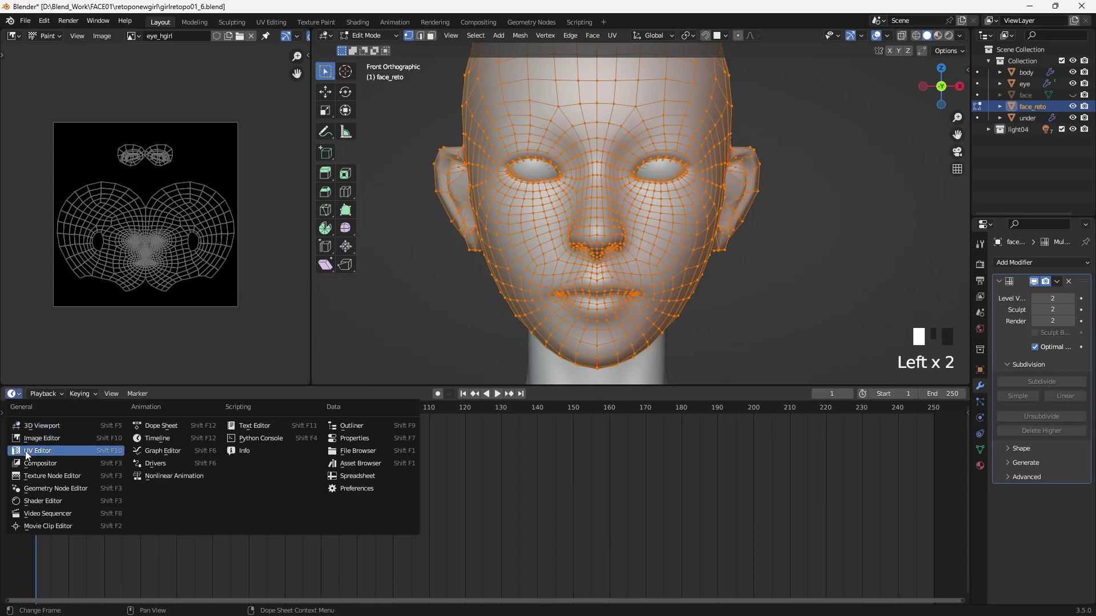
{"action": "left_click", "coordinate": [57, 501]}
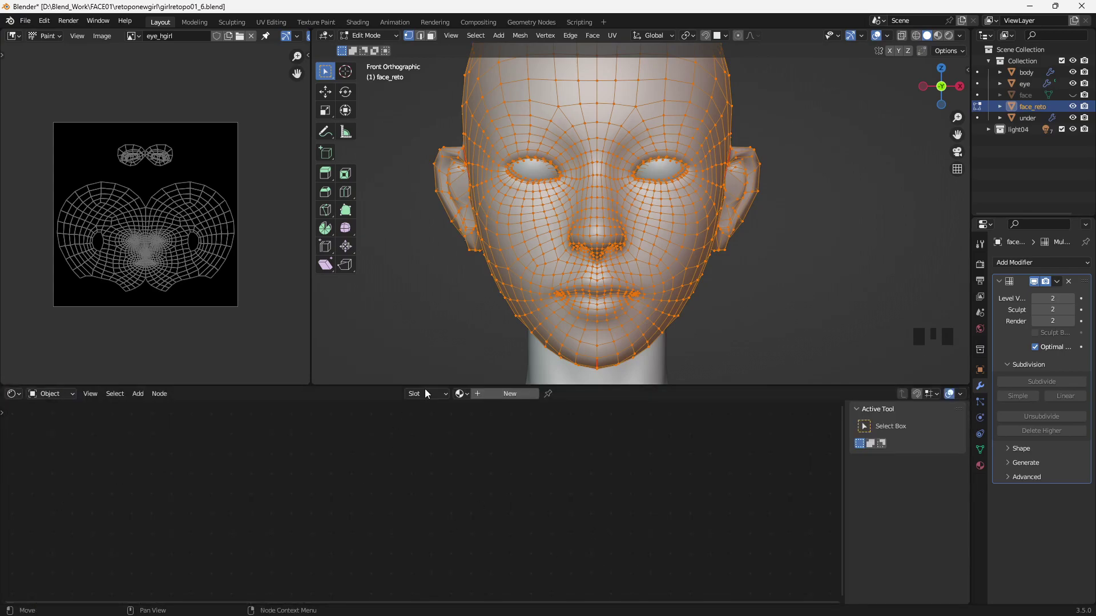
{"action": "left_click_drag", "start_coordinate": [616, 387], "coordinate": [614, 460]}
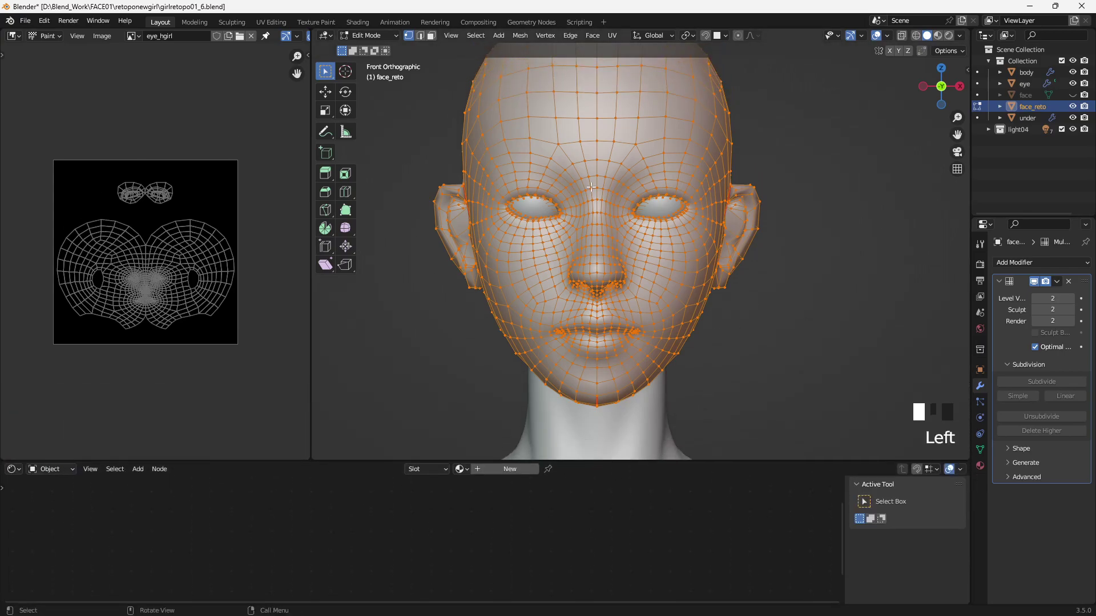
- Deselect the face_reto mesh, give it a new material, and enlarge the Shader Editor to frame its nodes
{"action": "left_click", "coordinate": [845, 329]}
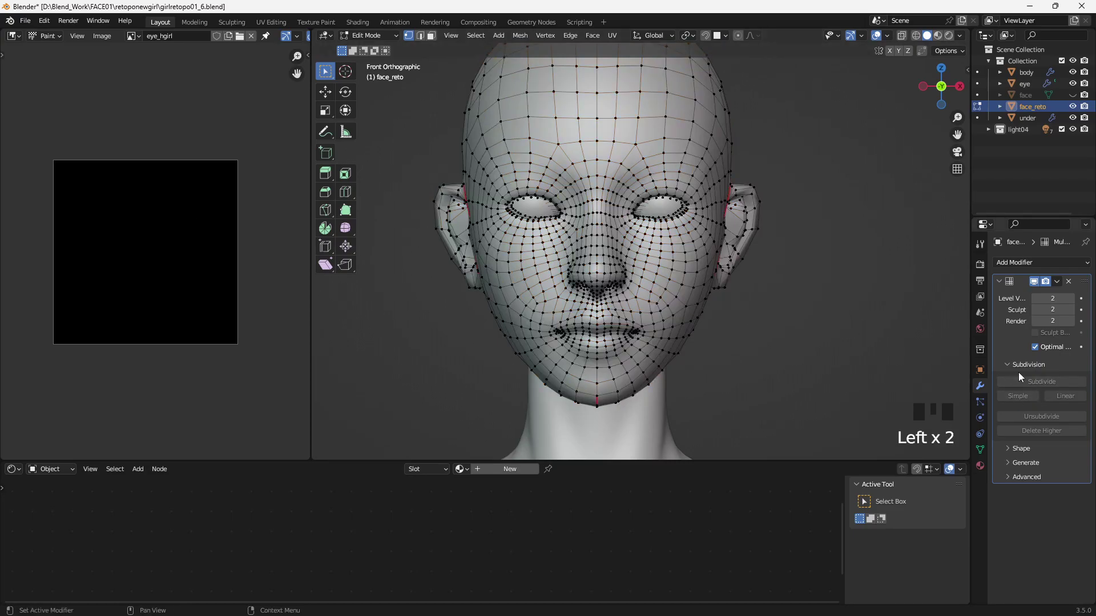
{"action": "left_click", "coordinate": [980, 466]}
{"action": "left_click", "coordinate": [1029, 312]}
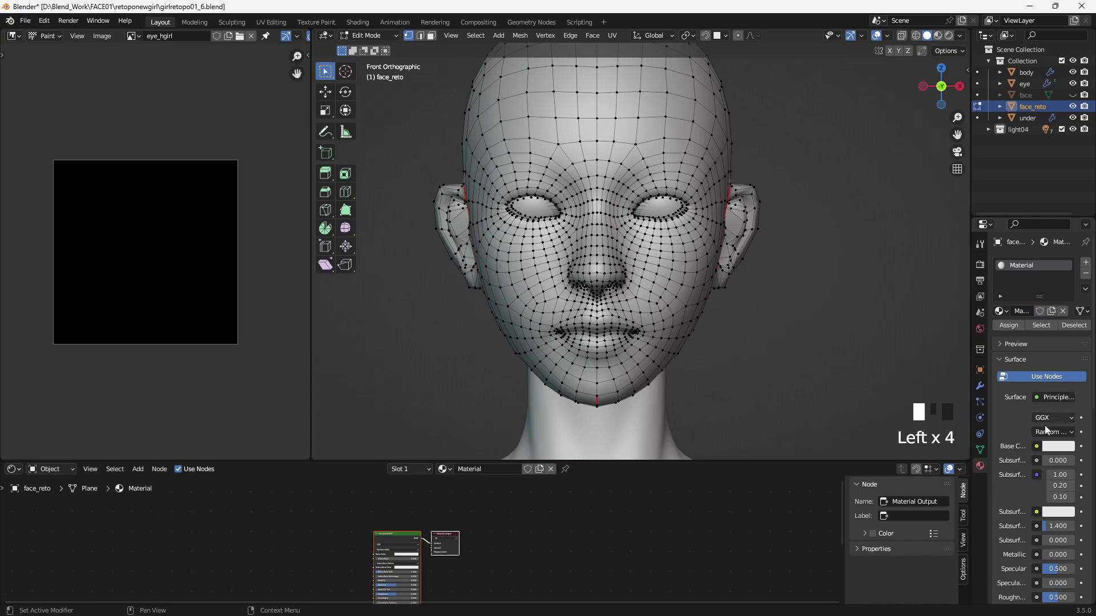
{"action": "scroll", "coordinate": [427, 574], "scroll_direction": "up", "scroll_amount": 6}
{"action": "middle_click_drag", "start_coordinate": [429, 576], "coordinate": [537, 539]}
{"action": "left_click_drag", "start_coordinate": [598, 461], "coordinate": [598, 354]}
{"action": "middle_click_drag", "start_coordinate": [531, 508], "coordinate": [567, 476]}
{"action": "scroll", "coordinate": [567, 477], "scroll_direction": "up", "scroll_amount": 2}
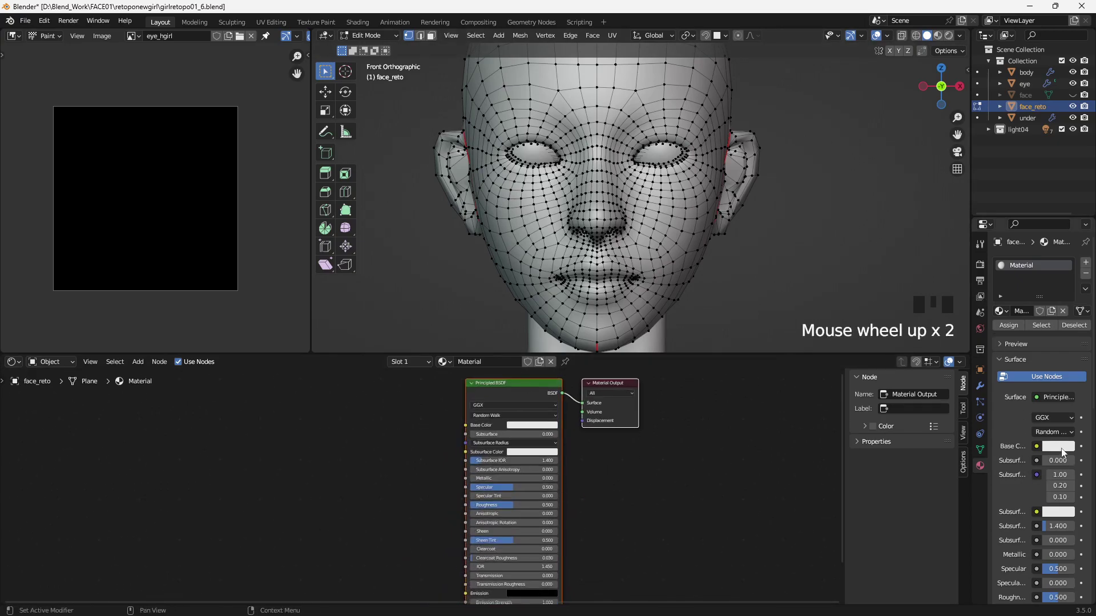
- Connect an Image Texture with face_hgirl.png to the material's Base Color and switch face_reto to Texture Paint mode
{"action": "left_click", "coordinate": [1038, 448]}
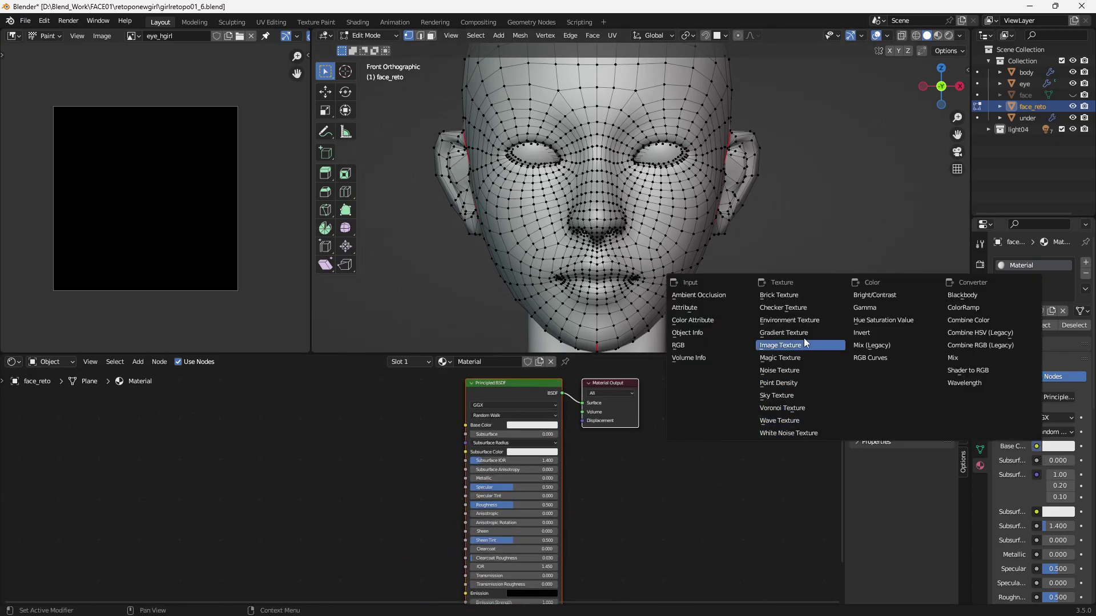
{"action": "left_click", "coordinate": [786, 345]}
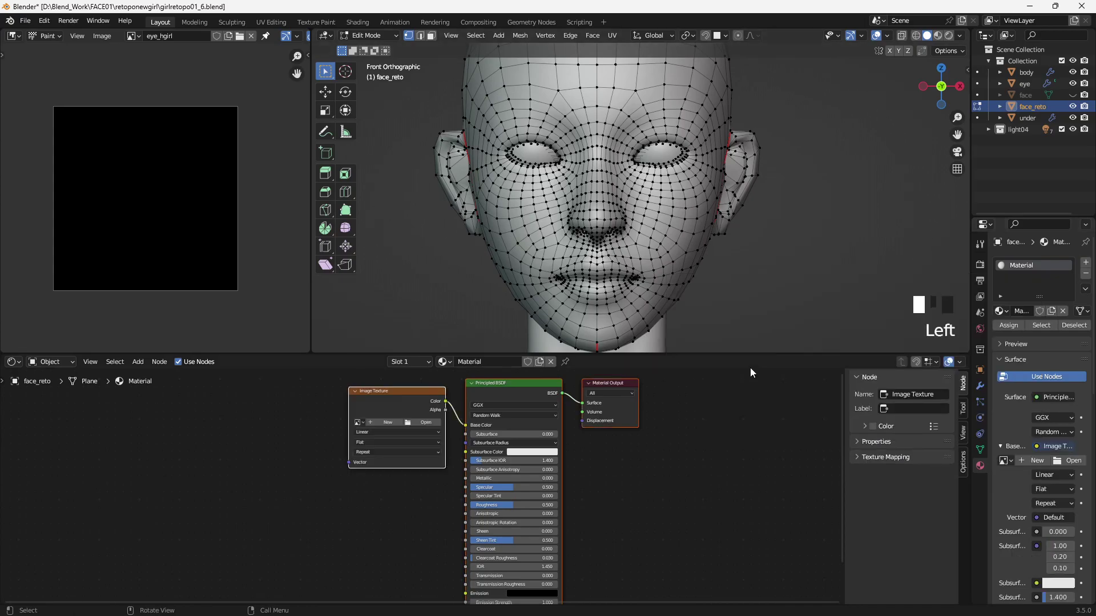
{"action": "left_click", "coordinate": [424, 424]}
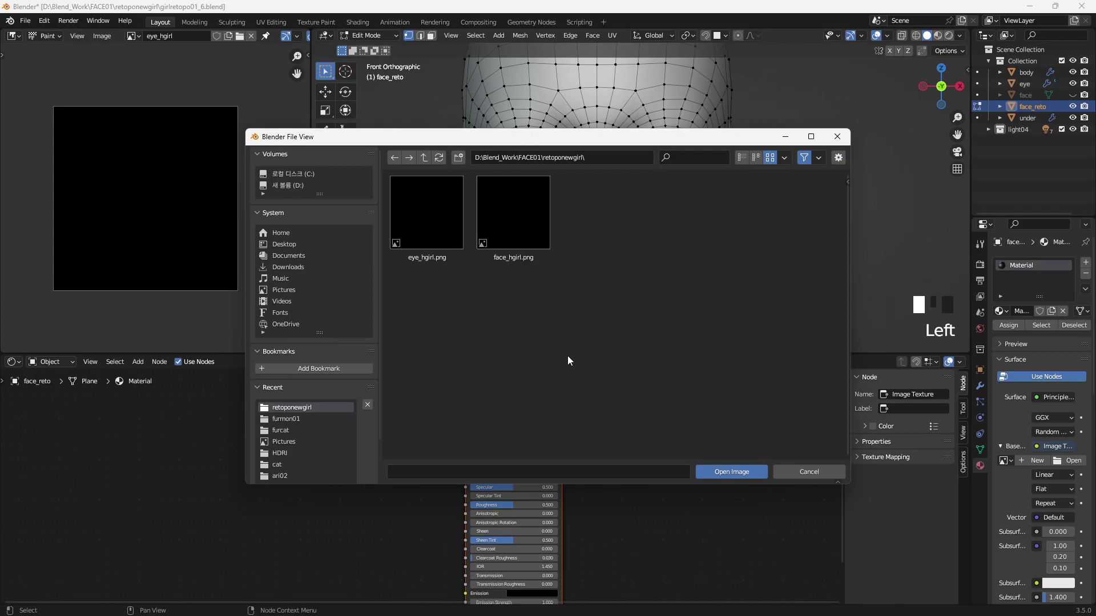
{"action": "left_click", "coordinate": [526, 227]}
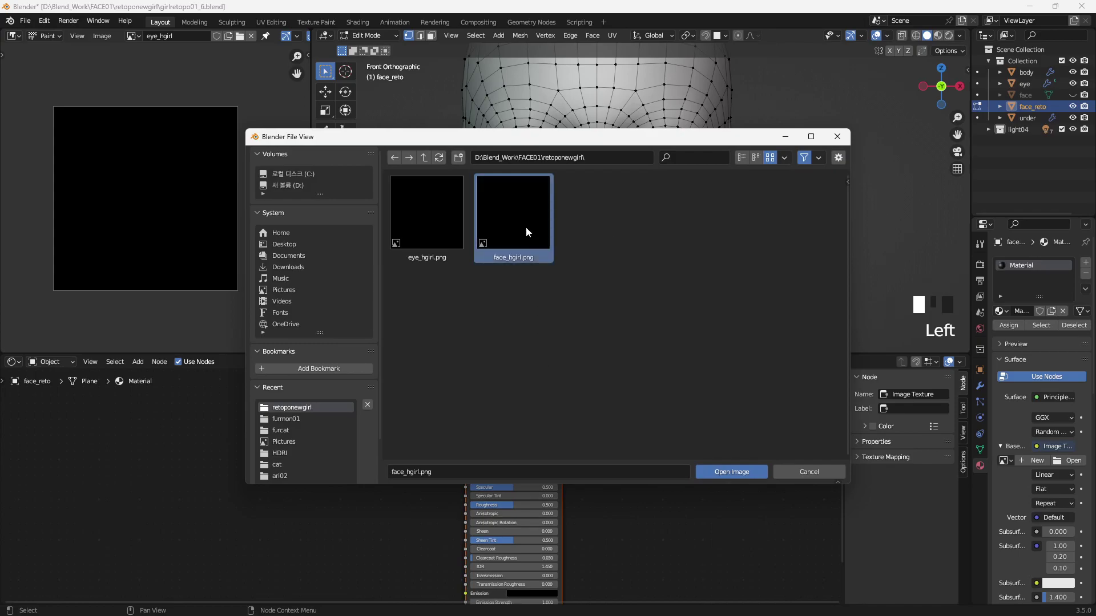
{"action": "left_click", "coordinate": [734, 475]}
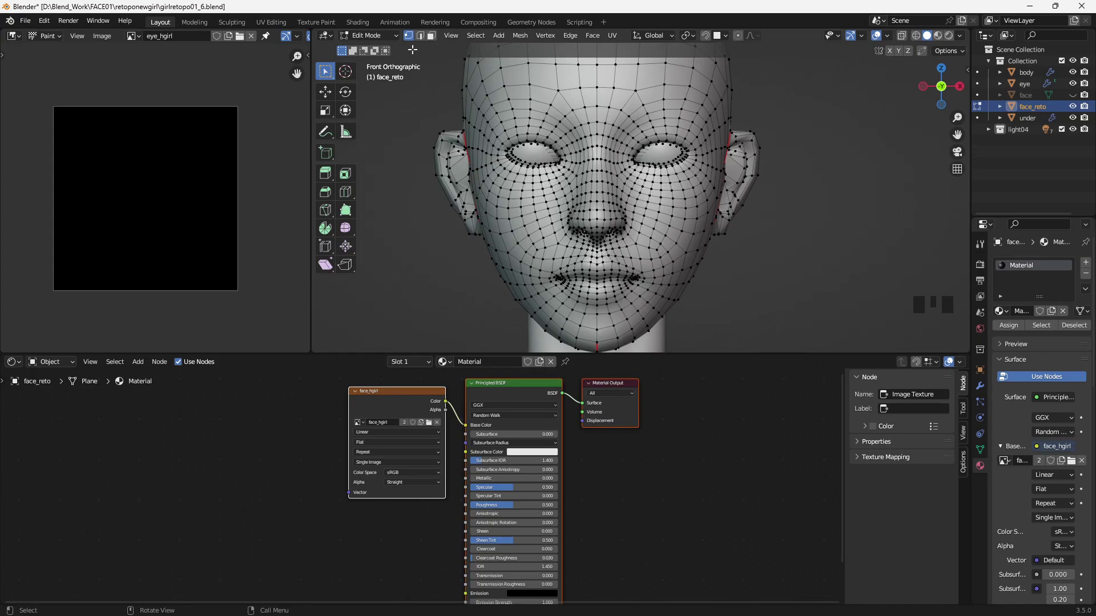
{"action": "left_click", "coordinate": [380, 36]}
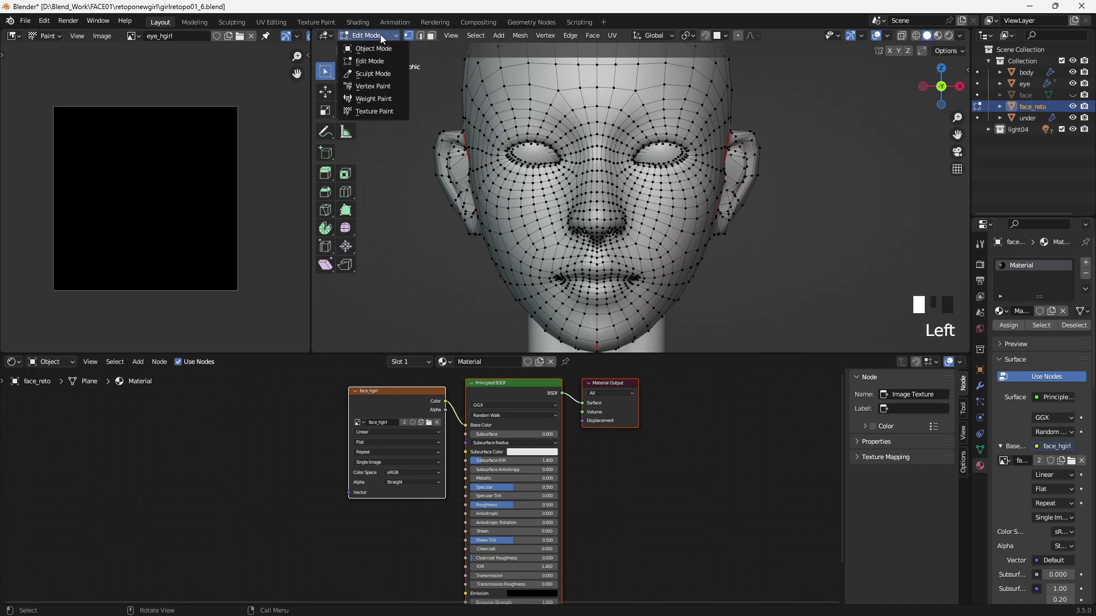
{"action": "left_click", "coordinate": [378, 115]}
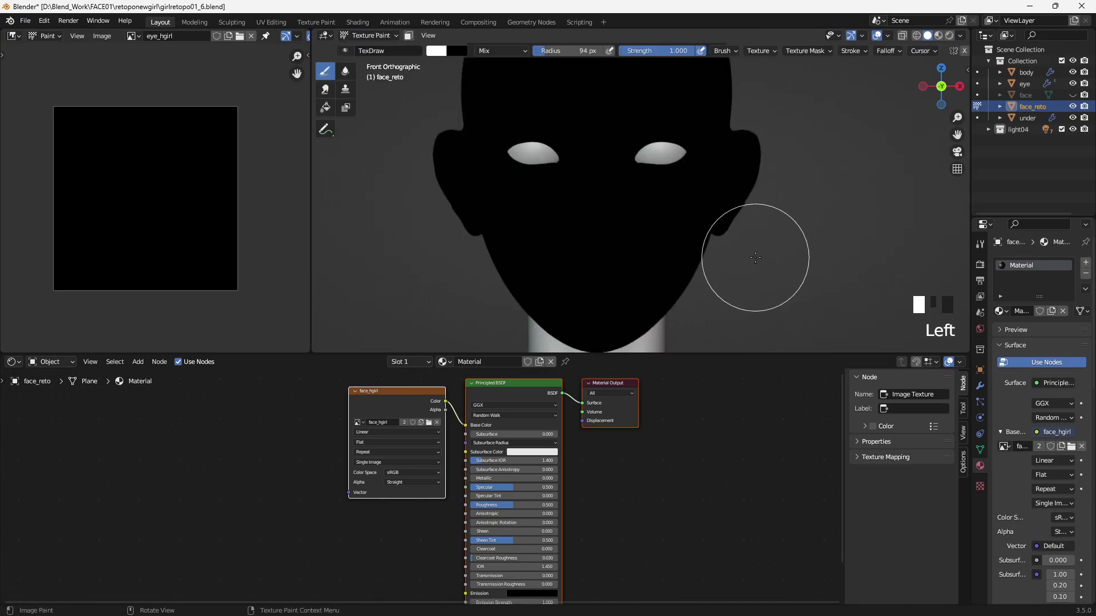
- Paint pale pink strokes across the front of the face with the 94 px TexDraw brush
{"action": "left_click", "coordinate": [436, 52]}
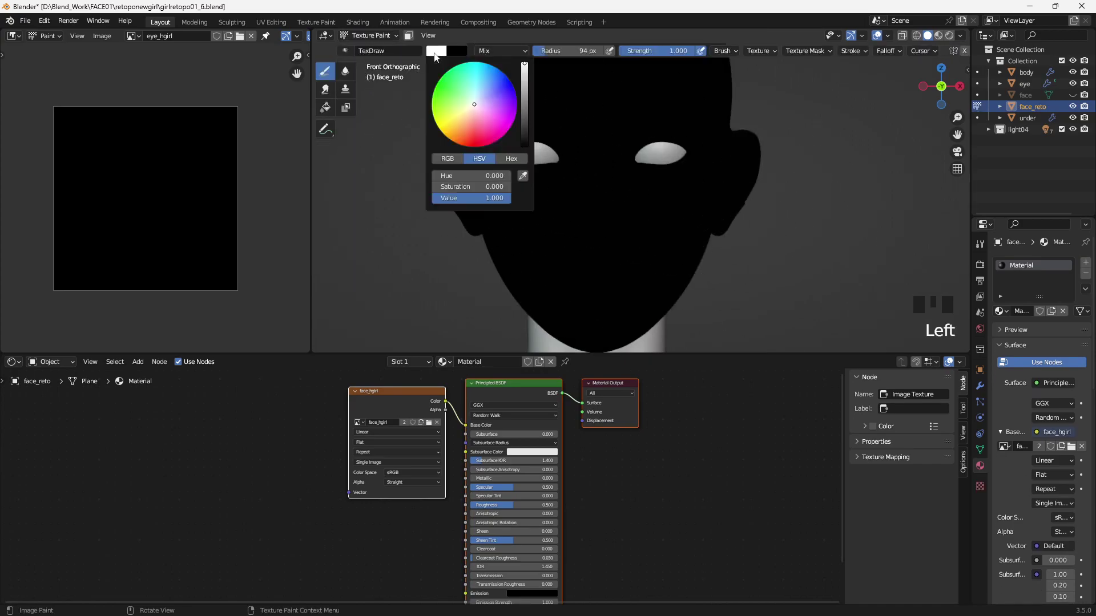
{"action": "left_click_drag", "start_coordinate": [472, 116], "coordinate": [474, 111]}
{"action": "mouse_move", "coordinate": [763, 151]}
{"action": "left_mouse_down"}
{"action": "mouse_move", "coordinate": [782, 183]}
{"action": "mouse_move", "coordinate": [411, 191]}
{"action": "mouse_move", "coordinate": [953, 202]}
{"action": "left_mouse_up"}
{"action": "mouse_move", "coordinate": [714, 269]}
{"action": "left_mouse_down"}
{"action": "mouse_move", "coordinate": [577, 299]}
{"action": "mouse_move", "coordinate": [514, 274]}
{"action": "left_mouse_up"}
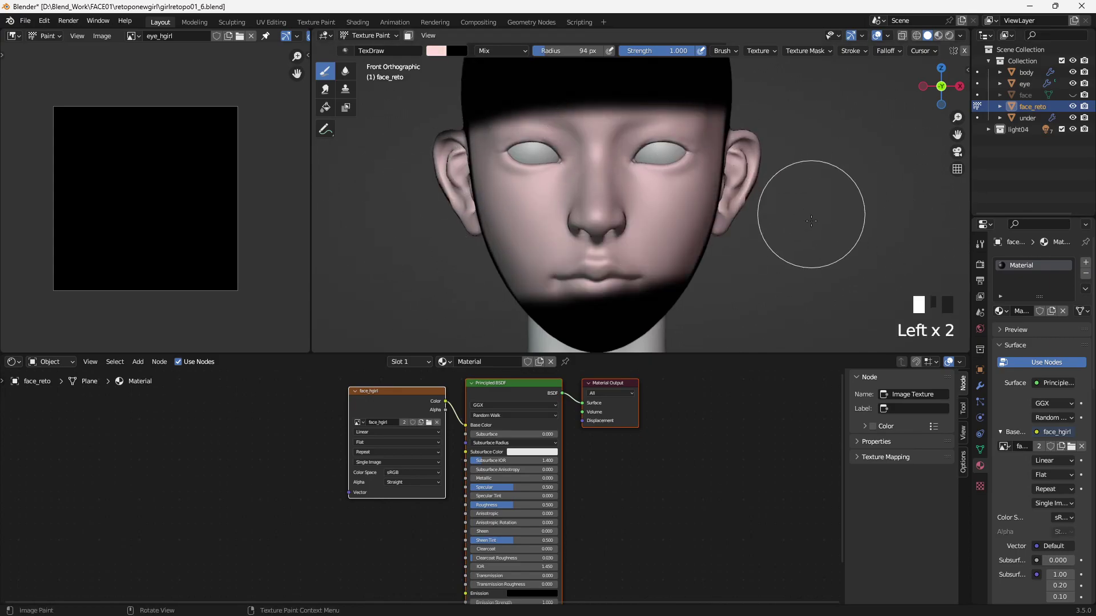
{"action": "left_click", "coordinate": [813, 272]}
{"action": "middle_click_drag", "start_coordinate": [805, 287], "coordinate": [770, 289]}
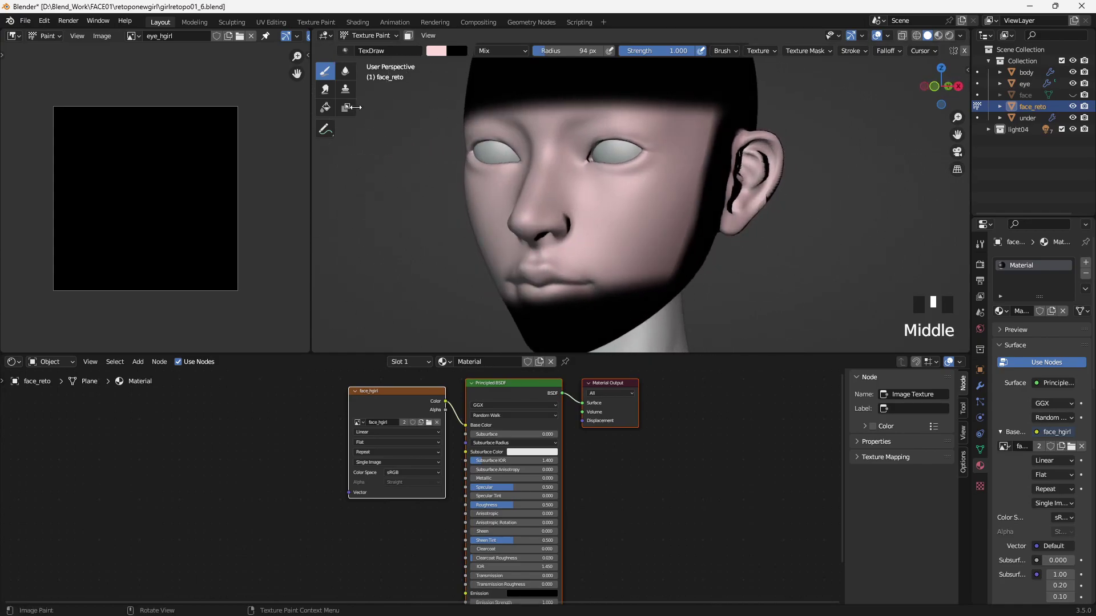
- Use the Fill tool to flood the eye_hgirl image and the face with near-white, saturation about 0.013
{"action": "left_click", "coordinate": [330, 111]}
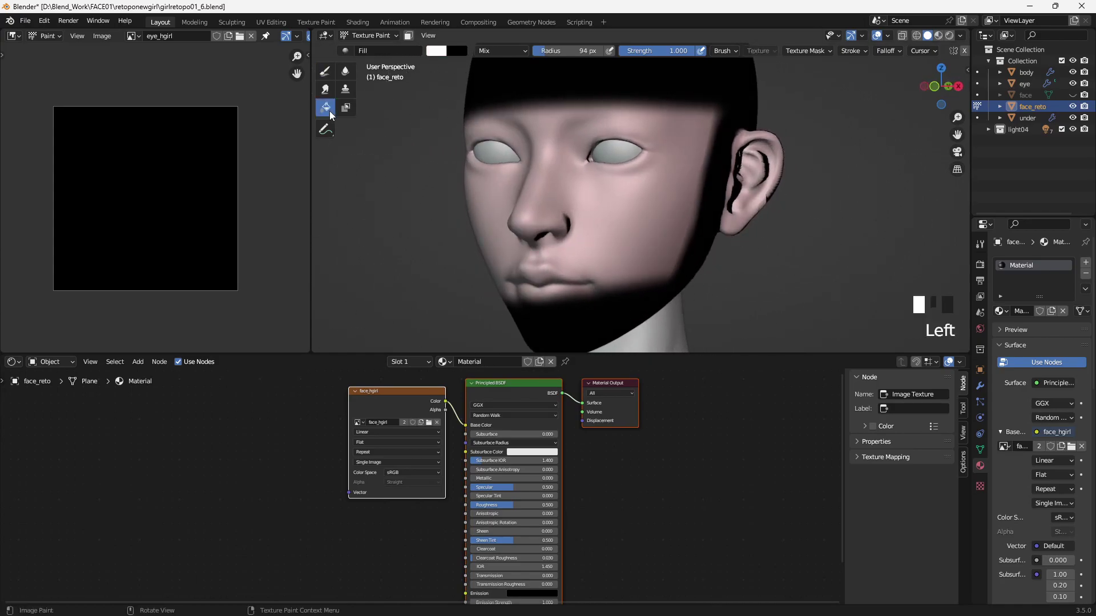
{"action": "left_click", "coordinate": [436, 52]}
{"action": "left_click", "coordinate": [472, 109]}
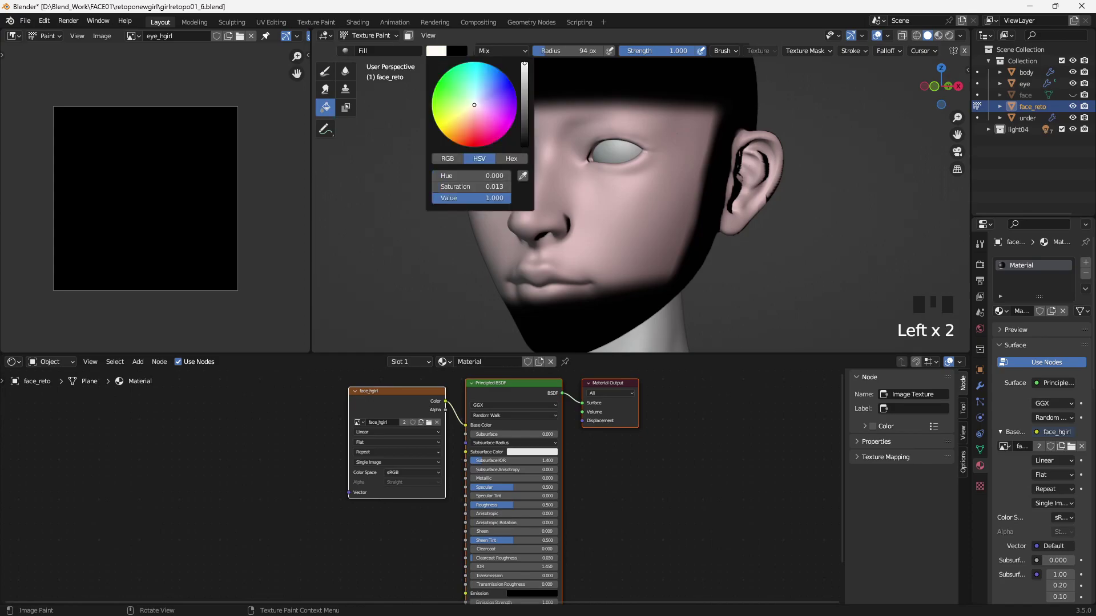
{"action": "left_click", "coordinate": [139, 194]}
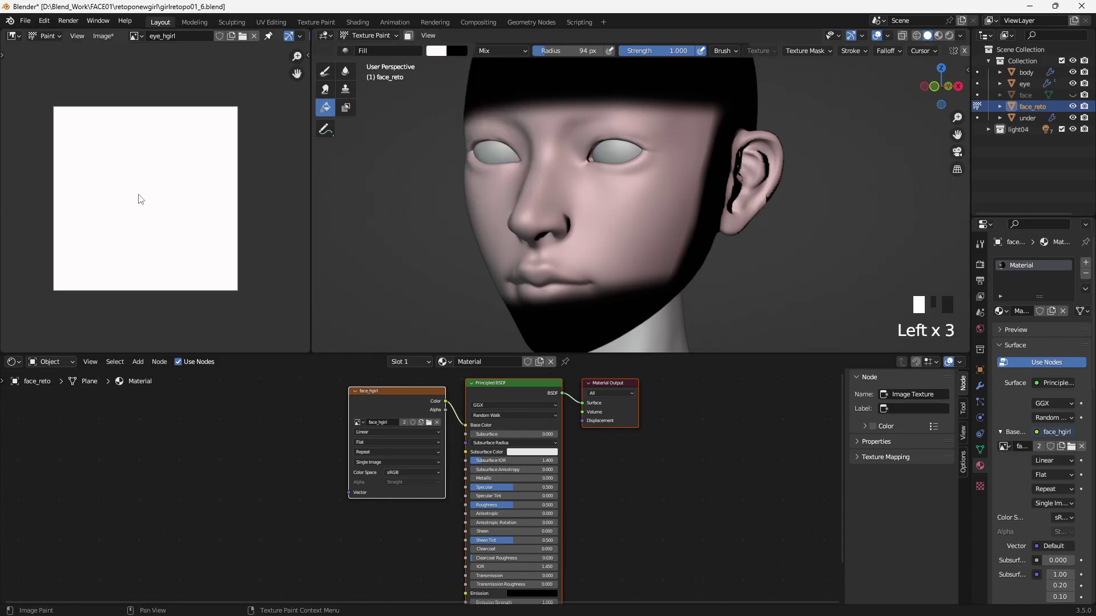
{"action": "left_click", "coordinate": [401, 246]}
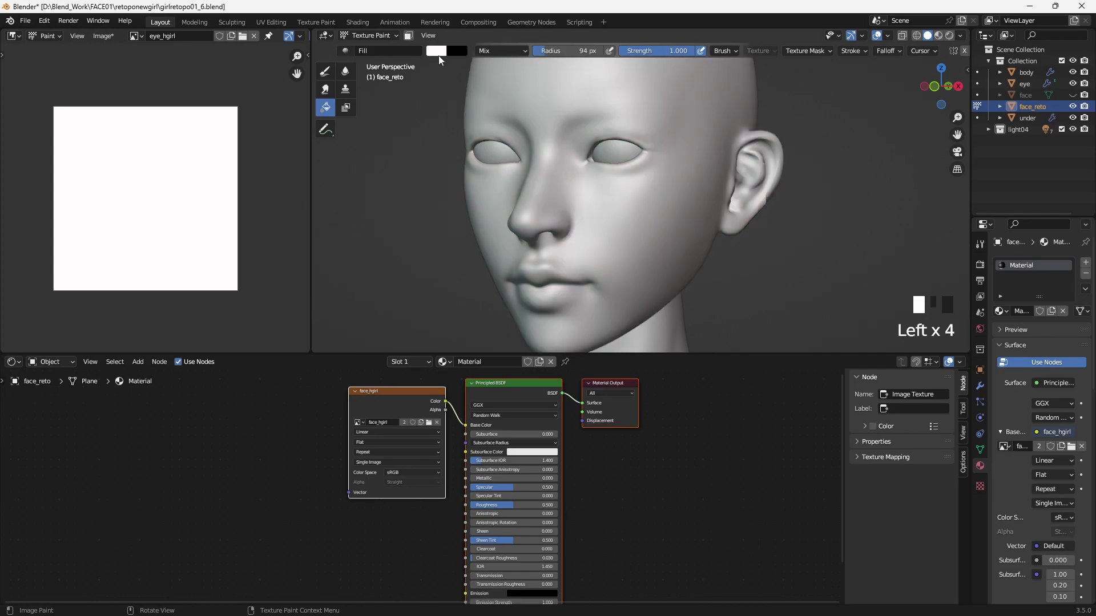
- Adjust the fill colour to a light peach and flood the eye_hgirl image and the face with it
{"action": "left_click", "coordinate": [438, 56]}
{"action": "left_click", "coordinate": [474, 108]}
{"action": "left_click", "coordinate": [164, 215]}
{"action": "left_click", "coordinate": [439, 57]}
{"action": "left_click_drag", "start_coordinate": [467, 110], "coordinate": [471, 109]}
{"action": "left_click", "coordinate": [187, 187]}
{"action": "middle_click_drag", "start_coordinate": [451, 228], "coordinate": [474, 110]}
{"action": "left_click", "coordinate": [534, 220]}
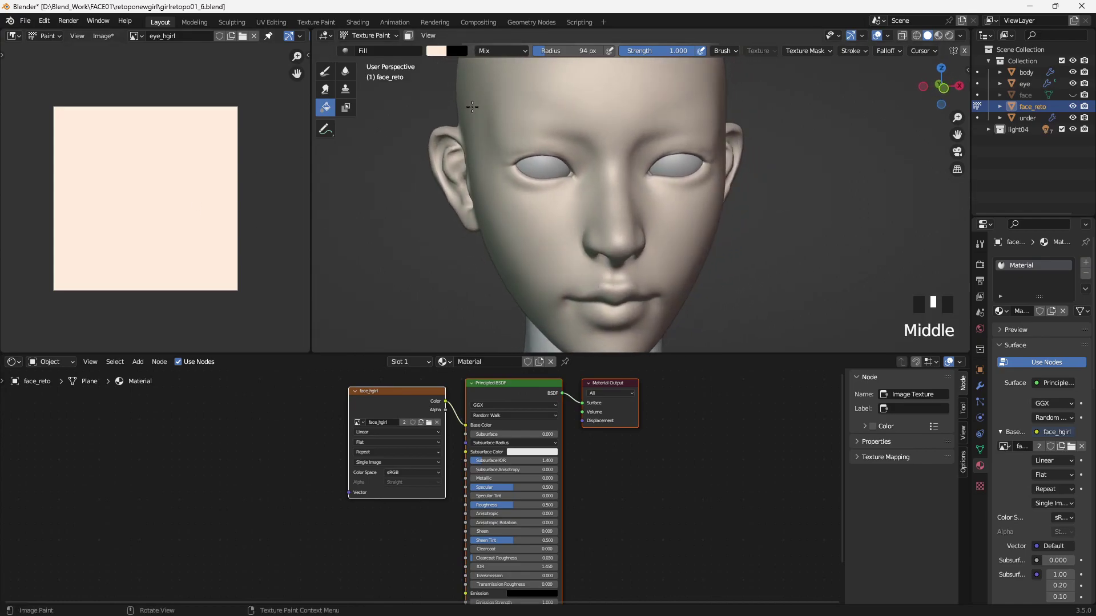
- Fill the eye_hgirl image with pale pink and switch the viewport to Rendered shading
{"action": "left_click", "coordinate": [437, 52]}
{"action": "left_click_drag", "start_coordinate": [477, 109], "coordinate": [474, 108]}
{"action": "left_click", "coordinate": [188, 240]}
{"action": "mouse_move", "coordinate": [622, 244]}
{"action": "middle_mouse_down"}
{"action": "mouse_move", "coordinate": [653, 247]}
{"action": "mouse_move", "coordinate": [650, 237]}
{"action": "middle_mouse_up"}
{"action": "left_click", "coordinate": [949, 36]}
{"action": "left_click", "coordinate": [288, 253]}
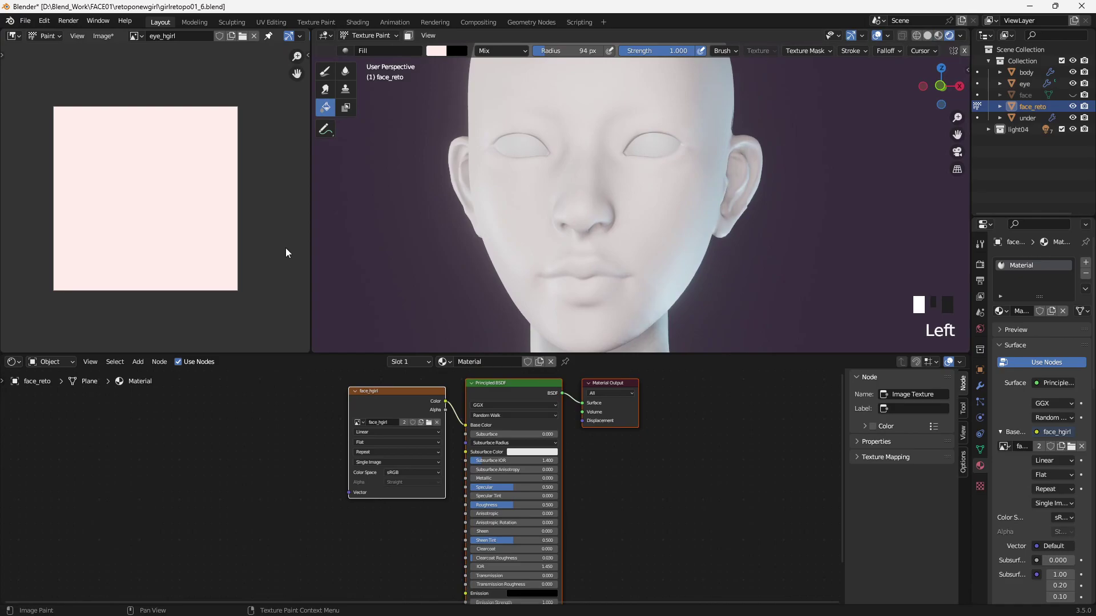
- Save the filled eye_hgirl image and inspect the head in Material Preview and Rendered shading
{"action": "key", "text": "alt+s"}
{"action": "left_click", "coordinate": [938, 35]}
{"action": "left_click", "coordinate": [949, 36]}
{"action": "mouse_move", "coordinate": [742, 197]}
{"action": "middle_mouse_down"}
{"action": "mouse_move", "coordinate": [614, 195]}
{"action": "mouse_move", "coordinate": [756, 190]}
{"action": "middle_mouse_up"}
{"action": "middle_click_drag", "start_coordinate": [734, 228], "coordinate": [714, 242]}
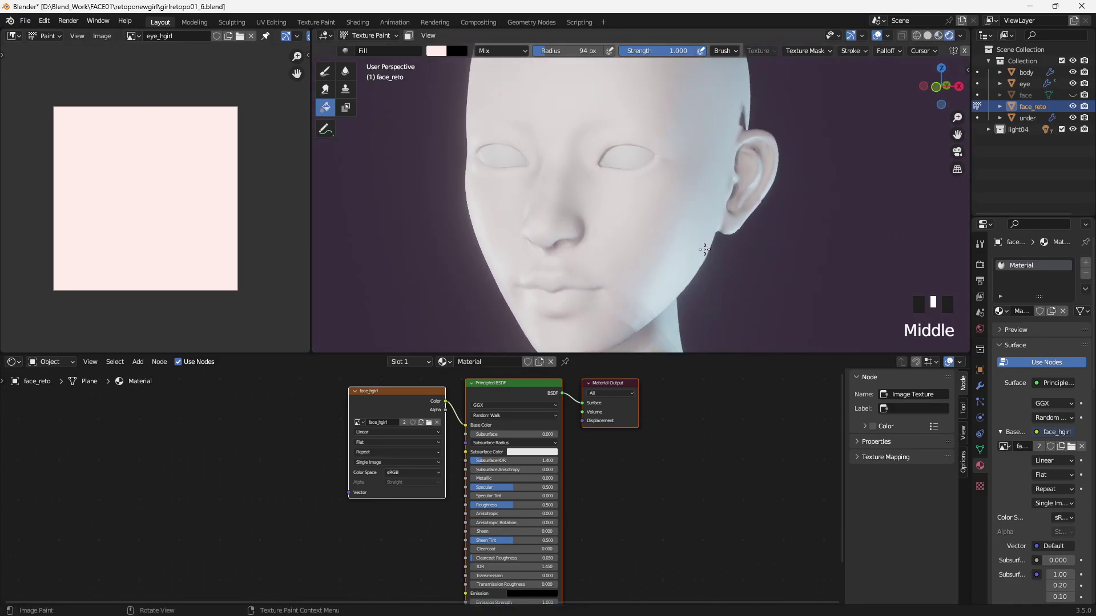
{"action": "scroll", "coordinate": [710, 245], "scroll_direction": "down", "scroll_amount": 3}
{"action": "scroll", "coordinate": [706, 250], "scroll_direction": "up", "scroll_amount": 4}
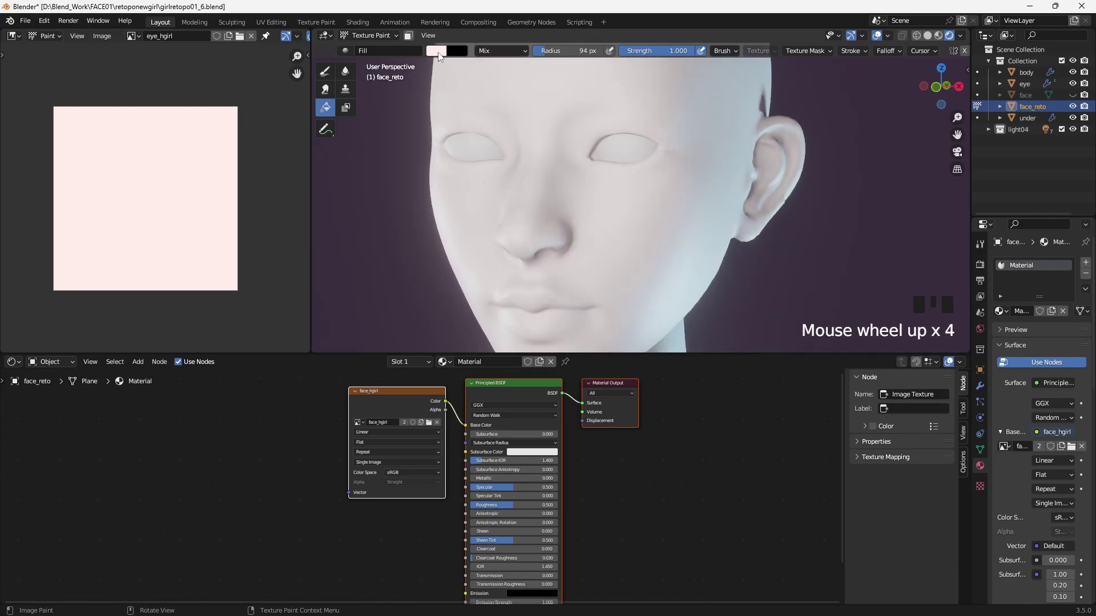
- Fill the eye_hgirl image and the face with cream, hue about 0.089 and saturation about 0.126, and save the image
{"action": "left_click", "coordinate": [437, 52]}
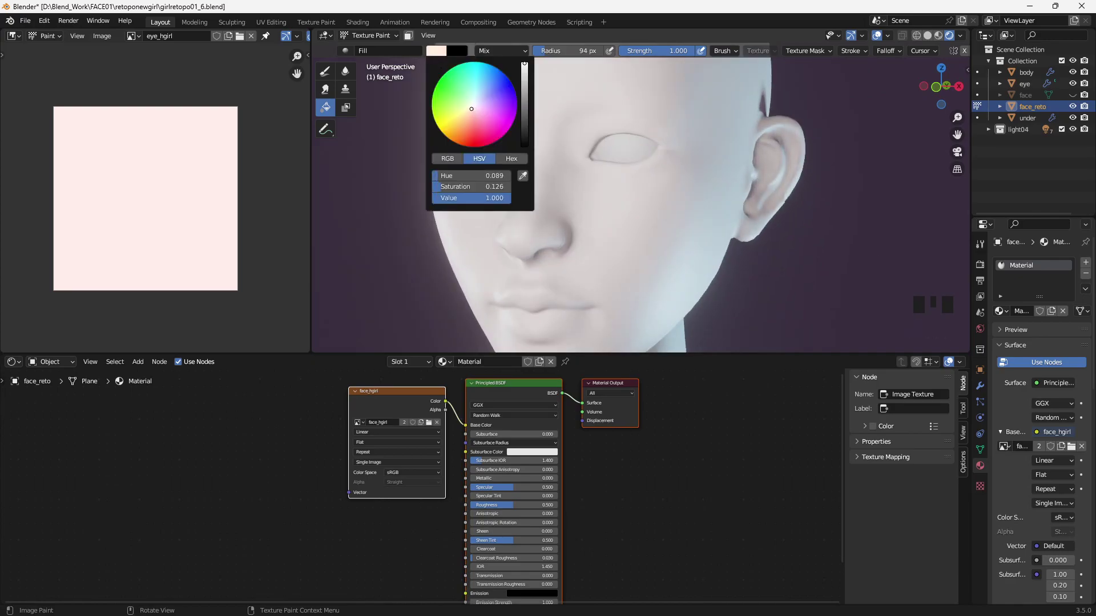
{"action": "left_click", "coordinate": [203, 200]}
{"action": "left_click", "coordinate": [611, 213]}
{"action": "left_click", "coordinate": [238, 203]}
{"action": "key", "text": "alt+s"}
{"action": "middle_click_drag", "start_coordinate": [679, 234], "coordinate": [712, 271]}
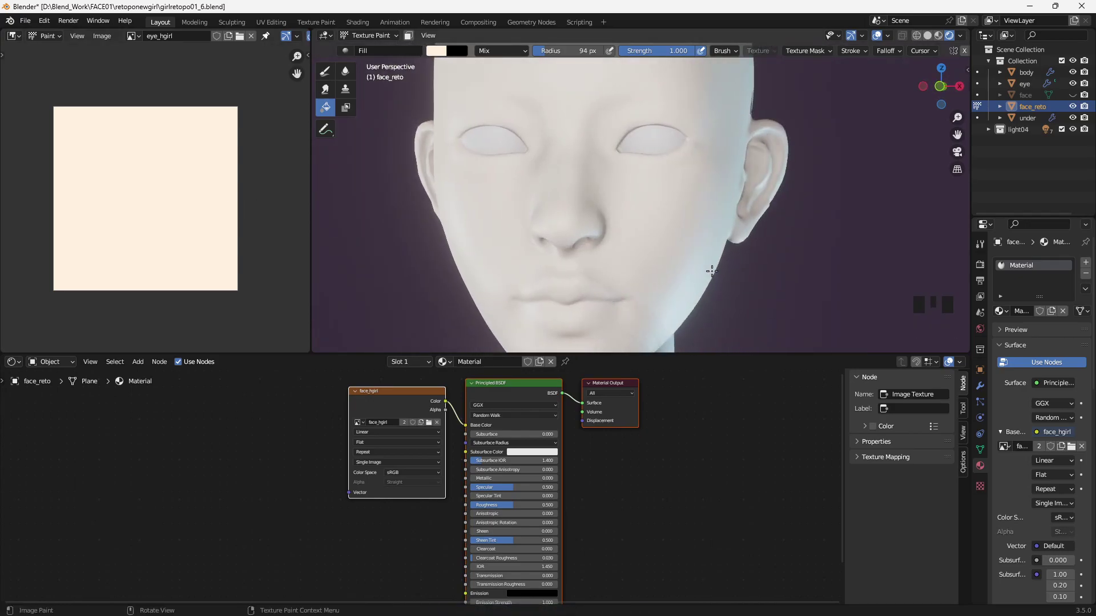
- Refill the eye_hgirl image and the face with a yellower cream, hue about 0.125 and saturation about 0.113
{"action": "left_click", "coordinate": [437, 53]}
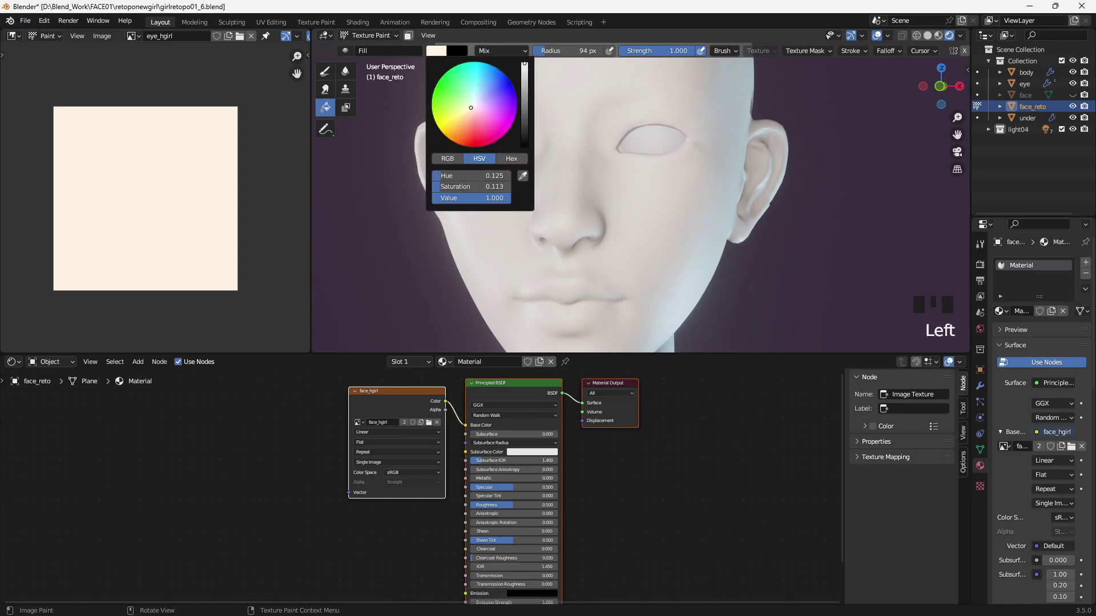
{"action": "left_click_drag", "start_coordinate": [473, 109], "coordinate": [472, 108]}
{"action": "left_click", "coordinate": [177, 200]}
{"action": "left_click", "coordinate": [262, 196]}
{"action": "left_click", "coordinate": [633, 196]}
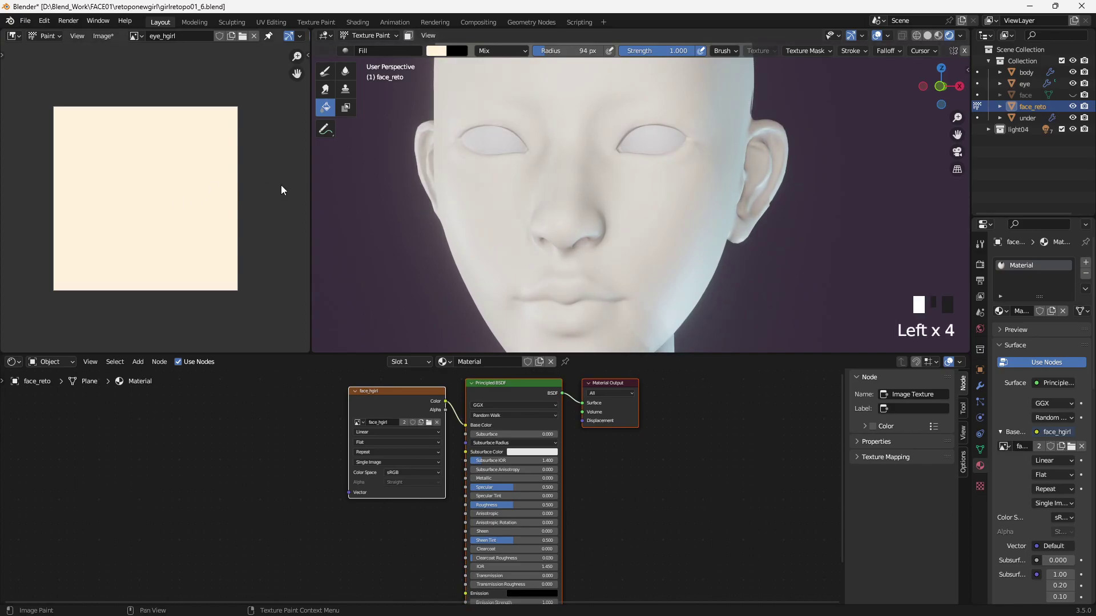
- Save the filled eye_hgirl image and store the current cream brush colour in a colour palette
{"action": "key", "text": "alt+s"}
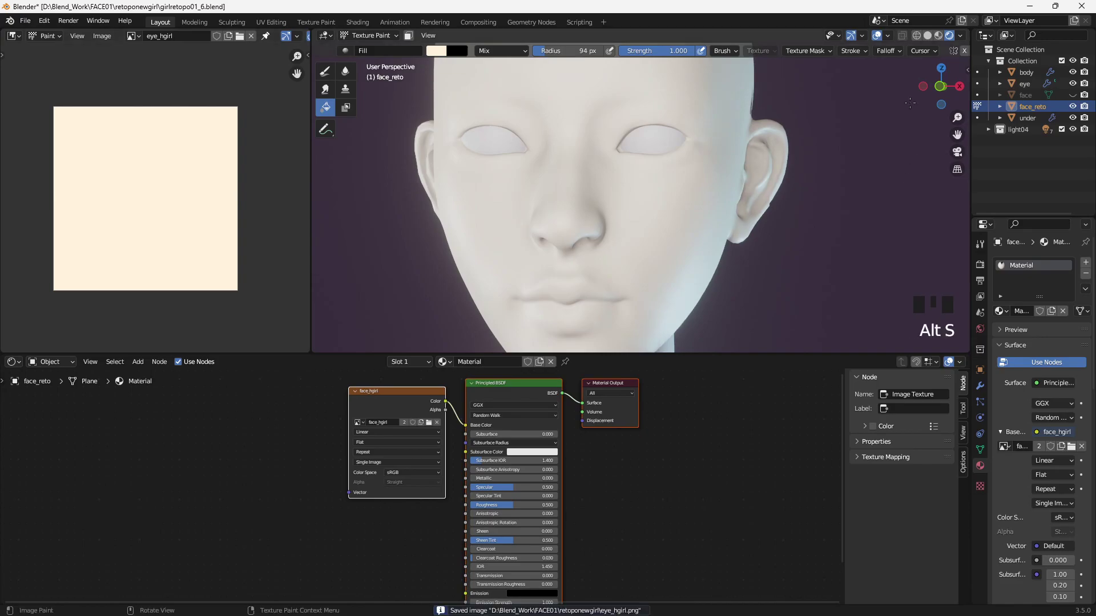
{"action": "left_click", "coordinate": [980, 244]}
{"action": "scroll", "coordinate": [1024, 355], "scroll_direction": "down", "scroll_amount": 14}
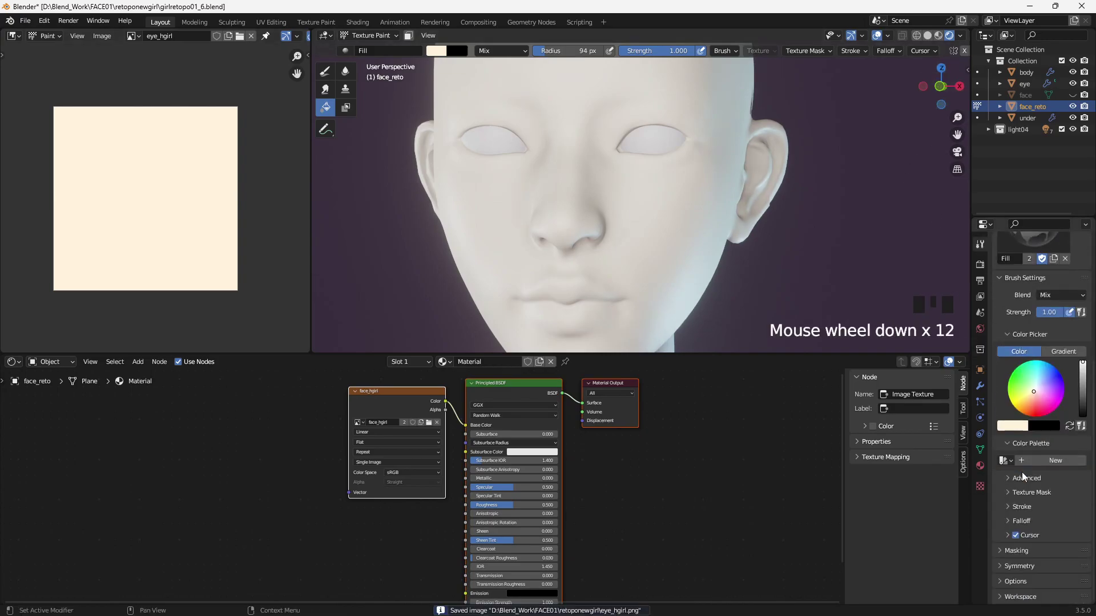
{"action": "scroll", "coordinate": [1007, 467], "scroll_direction": "down", "scroll_amount": 1}
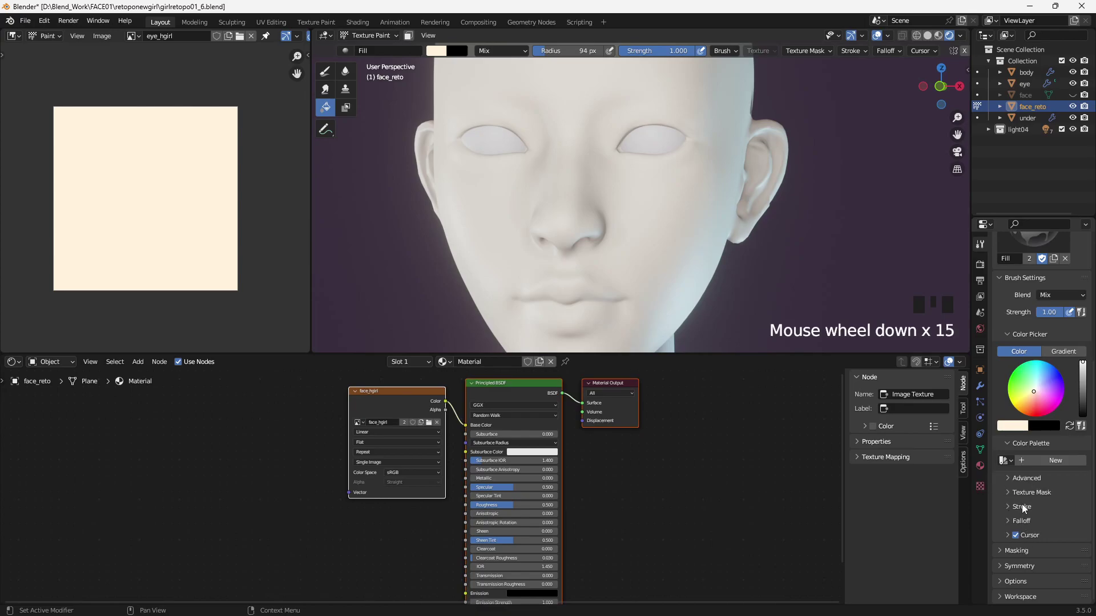
{"action": "left_click", "coordinate": [1025, 459]}
{"action": "left_click", "coordinate": [1003, 475]}
{"action": "left_click", "coordinate": [819, 246]}
{"action": "scroll", "coordinate": [768, 264], "scroll_direction": "down", "scroll_amount": 3}
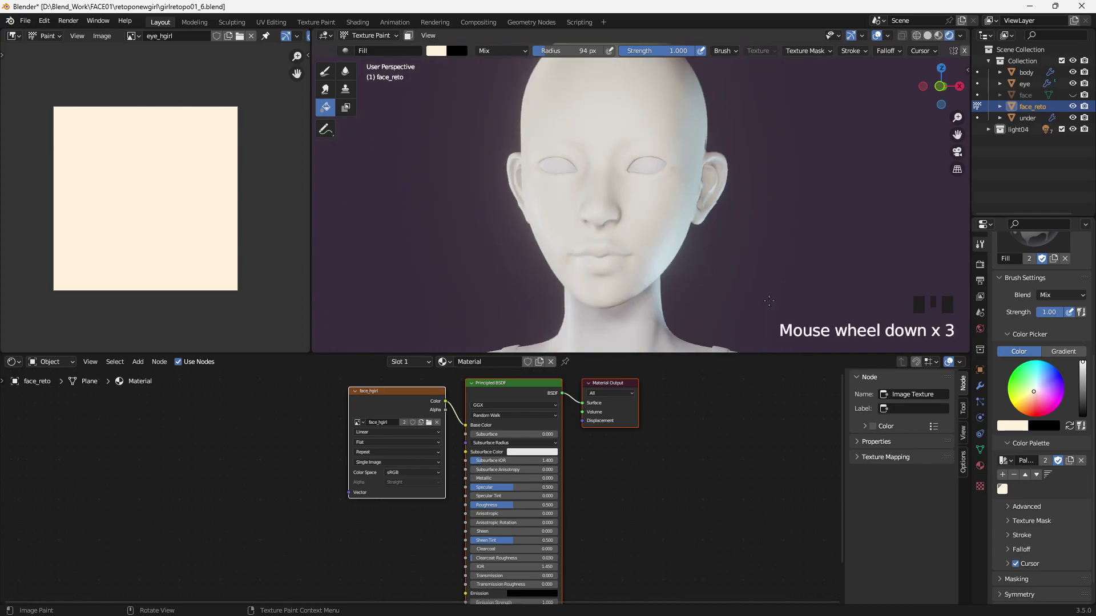
{"action": "scroll", "coordinate": [769, 301], "scroll_direction": "up", "scroll_amount": 3}
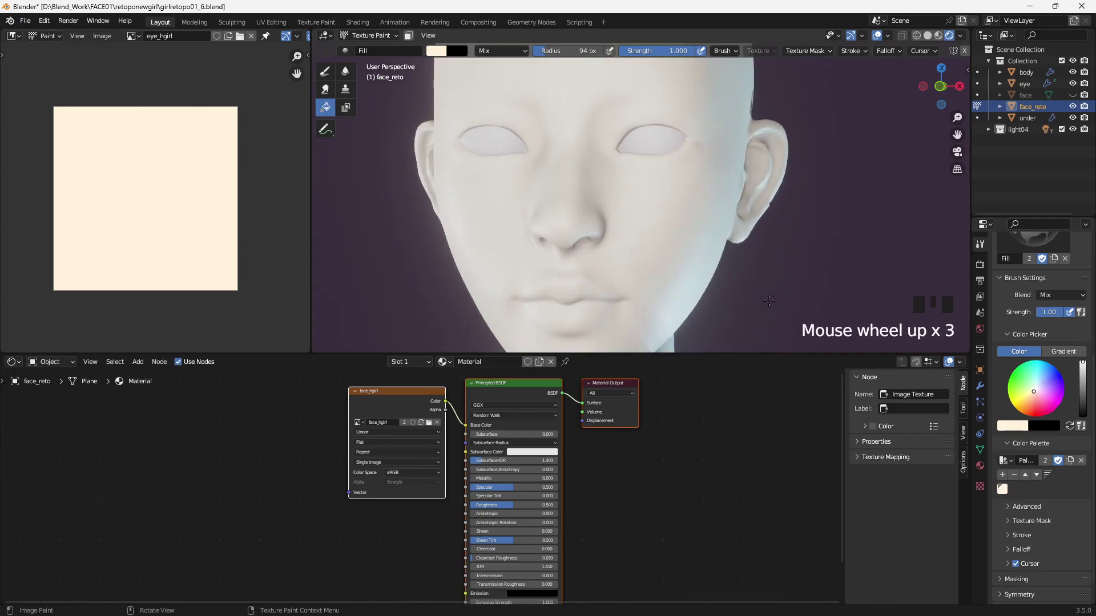
- Switch to Object Mode, select the eye object and create a new material for it
{"action": "left_click", "coordinate": [371, 36]}
{"action": "left_click", "coordinate": [376, 47]}
{"action": "left_click", "coordinate": [652, 152]}
{"action": "left_click", "coordinate": [652, 152]}
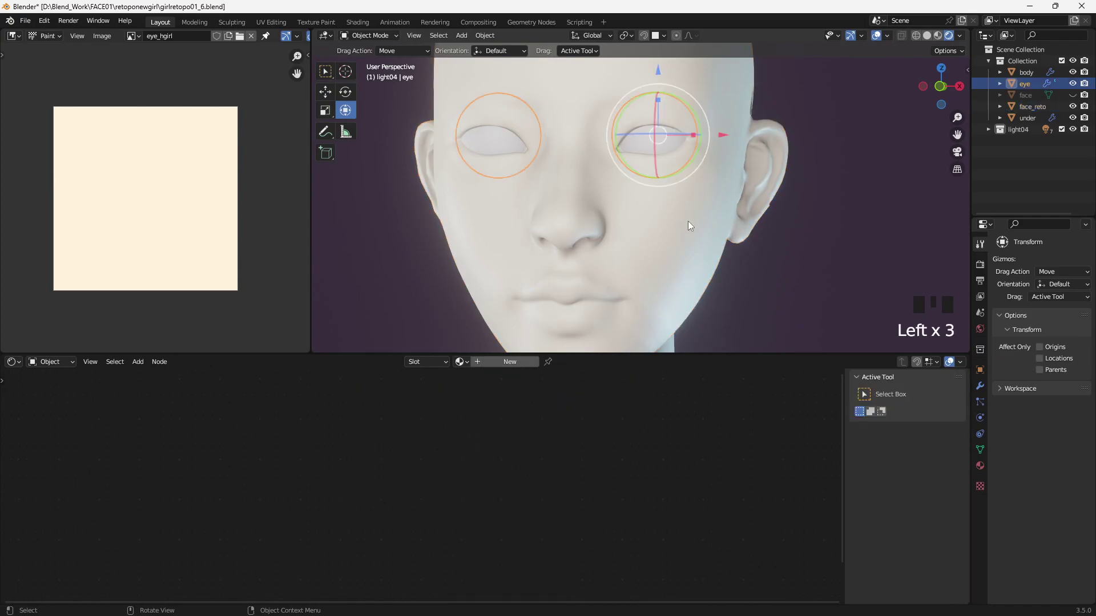
{"action": "left_click", "coordinate": [981, 467]}
{"action": "left_click", "coordinate": [1027, 312]}
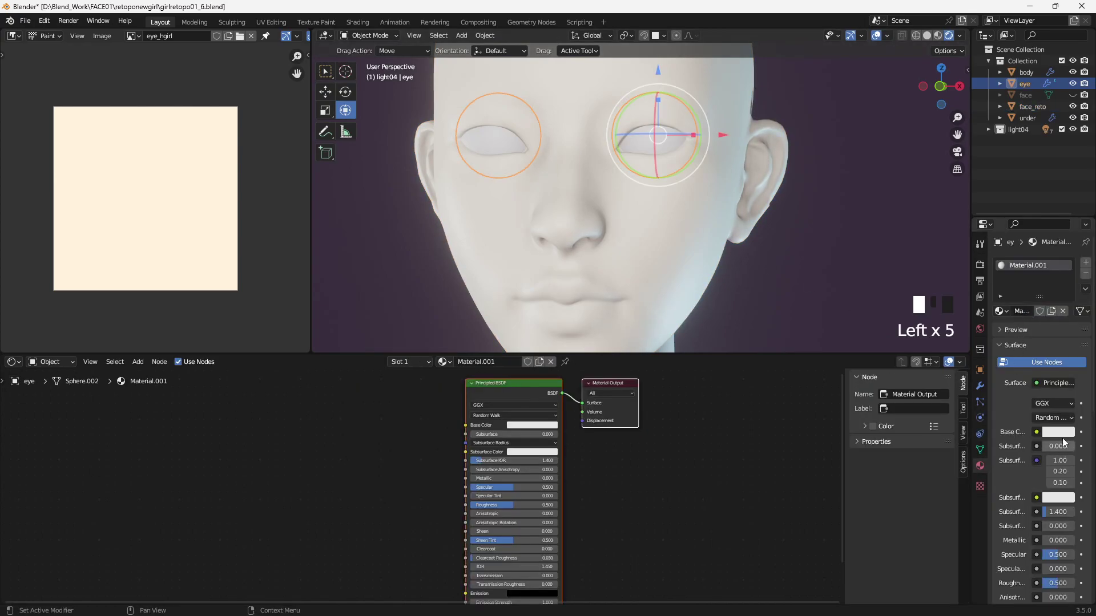
- Connect an Image Texture to the eye material's base colour and load eye_hgirl.png into it
{"action": "left_click_drag", "start_coordinate": [1038, 435], "coordinate": [782, 510]}
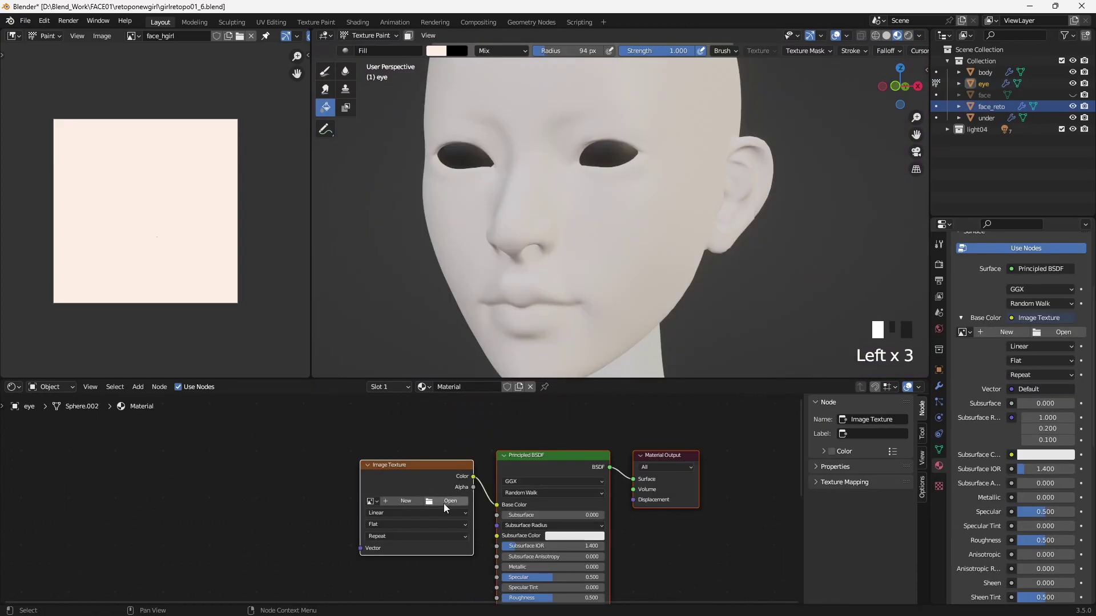
{"action": "left_click", "coordinate": [444, 504]}
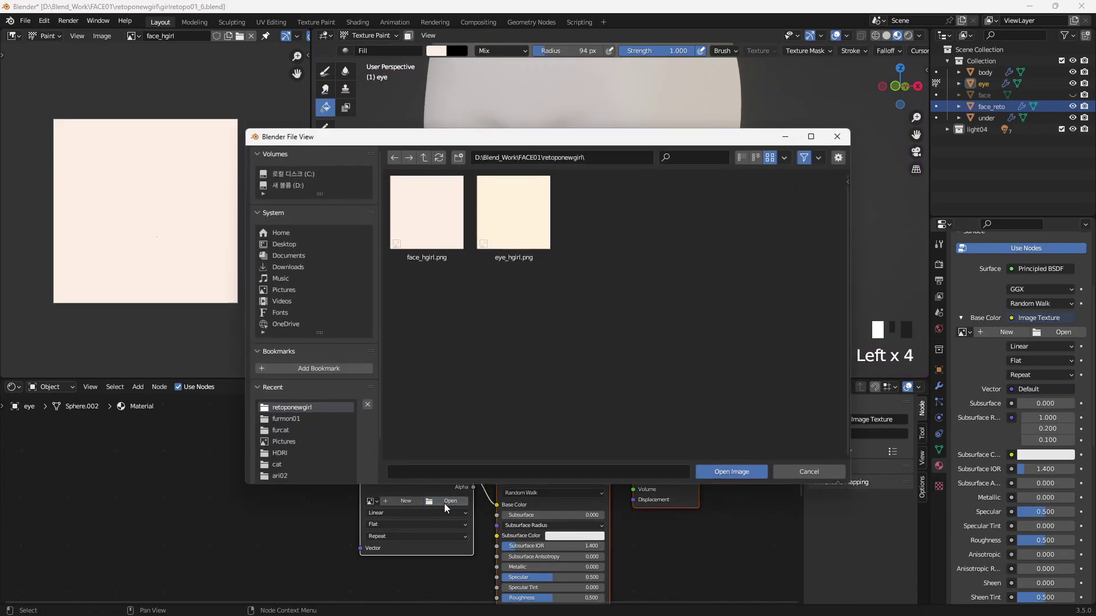
{"action": "left_click", "coordinate": [514, 214]}
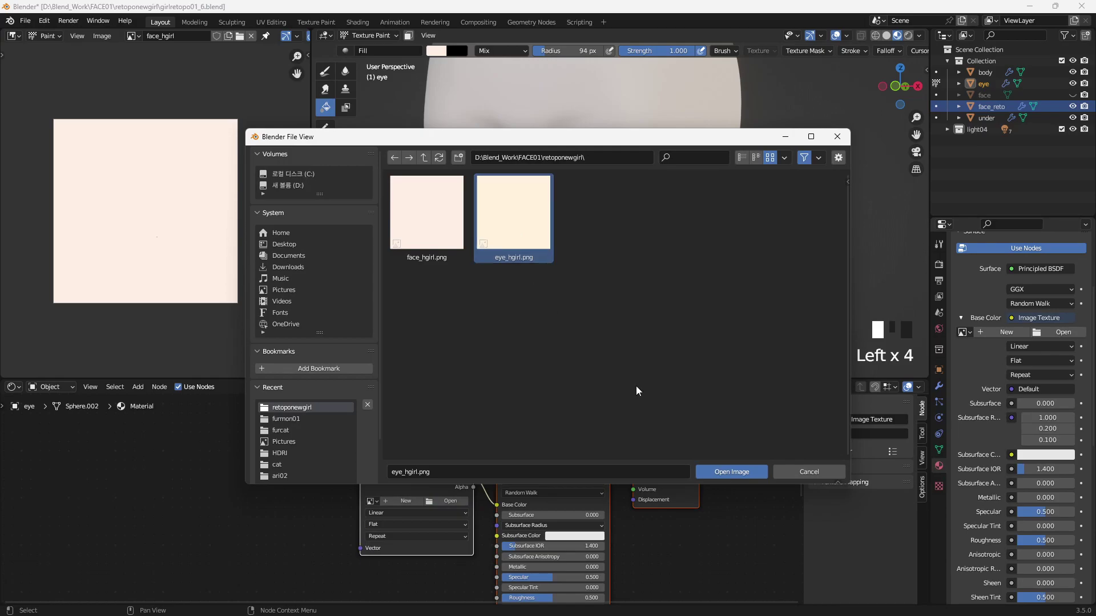
{"action": "left_click", "coordinate": [732, 474]}
- Switch texture painting to the eye object, display the eye_hgirl image and fill it with white
{"action": "key", "text": "alt+q"}
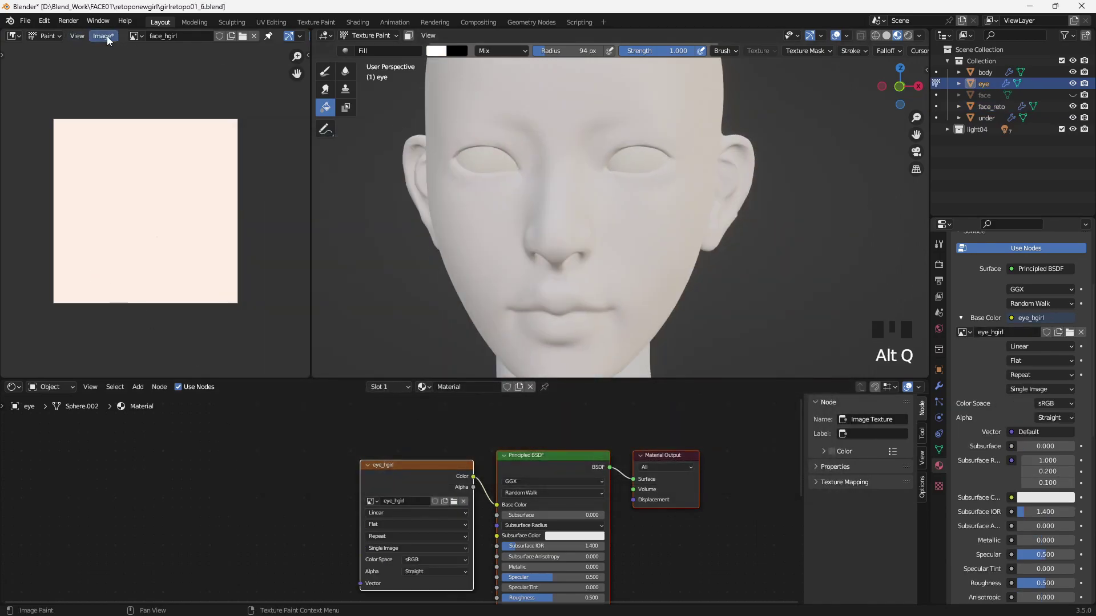
{"action": "left_click", "coordinate": [137, 36]}
{"action": "left_click", "coordinate": [166, 62]}
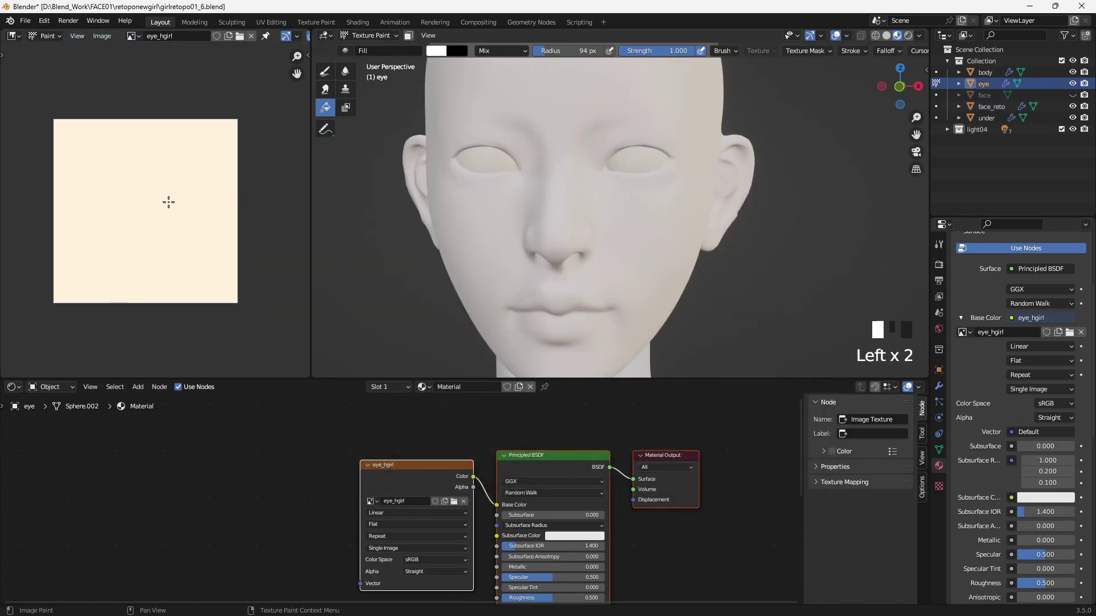
{"action": "mouse_move", "coordinate": [689, 229]}
{"action": "middle_mouse_down"}
{"action": "mouse_move", "coordinate": [668, 233]}
{"action": "mouse_move", "coordinate": [677, 225]}
{"action": "middle_mouse_up"}
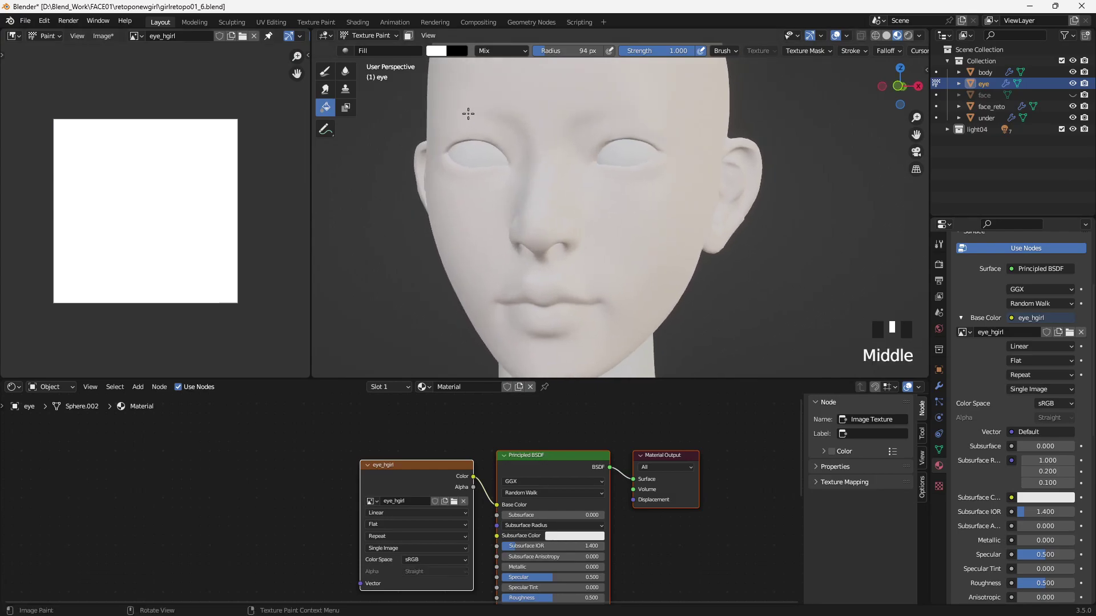
- Choose the Draw brush and darken its colour to a deep brown
{"action": "left_click", "coordinate": [325, 71]}
{"action": "left_click", "coordinate": [445, 52]}
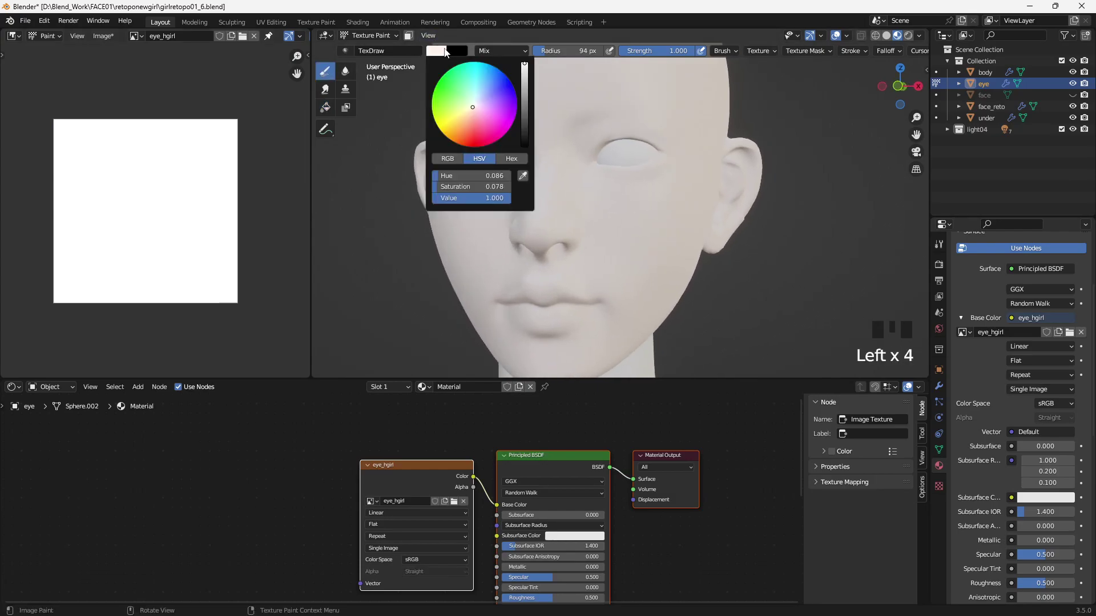
{"action": "mouse_move", "coordinate": [521, 105]}
{"action": "left_mouse_down"}
{"action": "mouse_move", "coordinate": [522, 126]}
{"action": "mouse_move", "coordinate": [473, 117]}
{"action": "mouse_move", "coordinate": [523, 134]}
{"action": "left_mouse_up"}
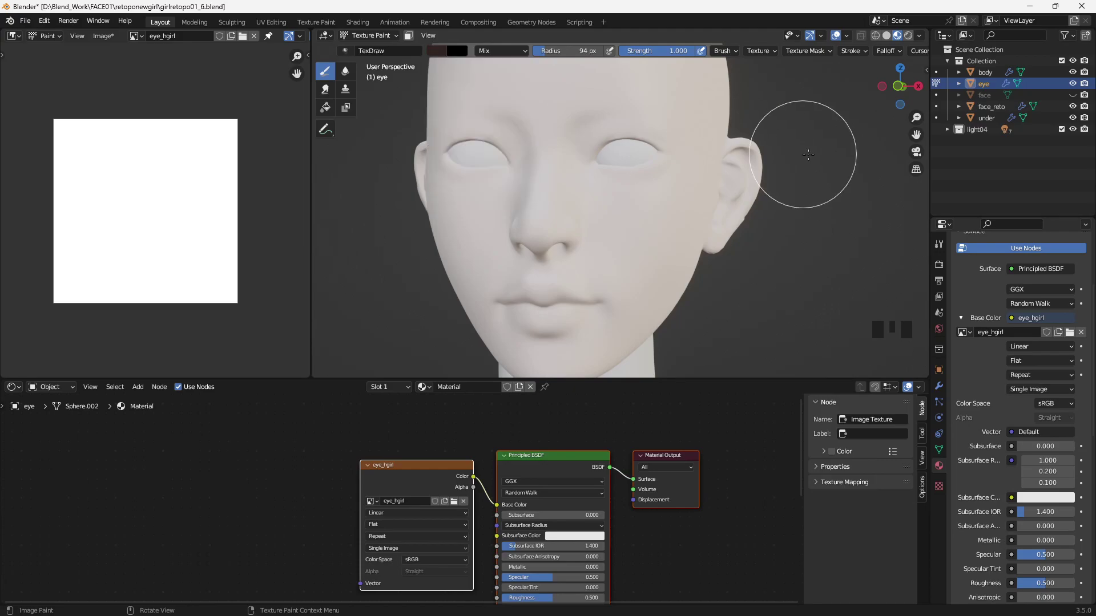
- Frame the eyes from the front in an enlarged viewport and set the brush to 40 px radius and 0.548 strength
{"action": "key", "text": "KP_1"}
{"action": "key", "text": "KP_Subtract"}
{"action": "key", "text": "KP_Add"}
{"action": "key", "text": "KP_Add"}
{"action": "key", "text": "KP_Add"}
{"action": "key", "text": "KP_Add"}
{"action": "middle_click_drag", "start_coordinate": [652, 231], "coordinate": [650, 315], "text": "shift"}
{"action": "left_click_drag", "start_coordinate": [658, 379], "coordinate": [657, 511]}
{"action": "key", "text": "bracketleft"}
{"action": "key", "text": "bracketleft"}
{"action": "key", "text": "bracketleft"}
{"action": "key", "text": "bracketleft"}
{"action": "key", "text": "bracketleft"}
{"action": "key", "text": "bracketleft"}
{"action": "key", "text": "bracketleft"}
{"action": "key", "text": "bracketleft"}
{"action": "key", "text": "bracketleft"}
{"action": "key", "text": "bracketleft"}
{"action": "key", "text": "bracketleft"}
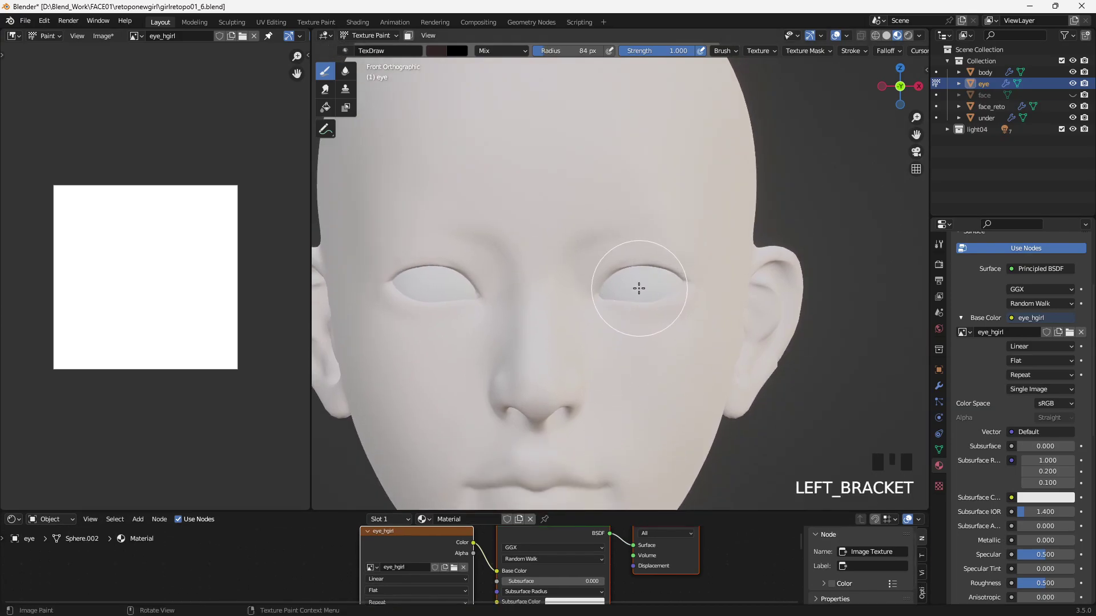
{"action": "left_click_drag", "start_coordinate": [673, 51], "coordinate": [639, 68]}
- Undo the trial stroke and paint a round dark brown iris with repeated dabs at the eye's centre
{"action": "key", "text": "ctrl+z"}
{"action": "left_click", "coordinate": [636, 279]}
{"action": "left_click", "coordinate": [638, 280]}
{"action": "left_click", "coordinate": [638, 280]}
{"action": "left_click", "coordinate": [638, 280]}
{"action": "left_click", "coordinate": [638, 280]}
{"action": "left_click", "coordinate": [638, 280]}
{"action": "left_click", "coordinate": [639, 280]}
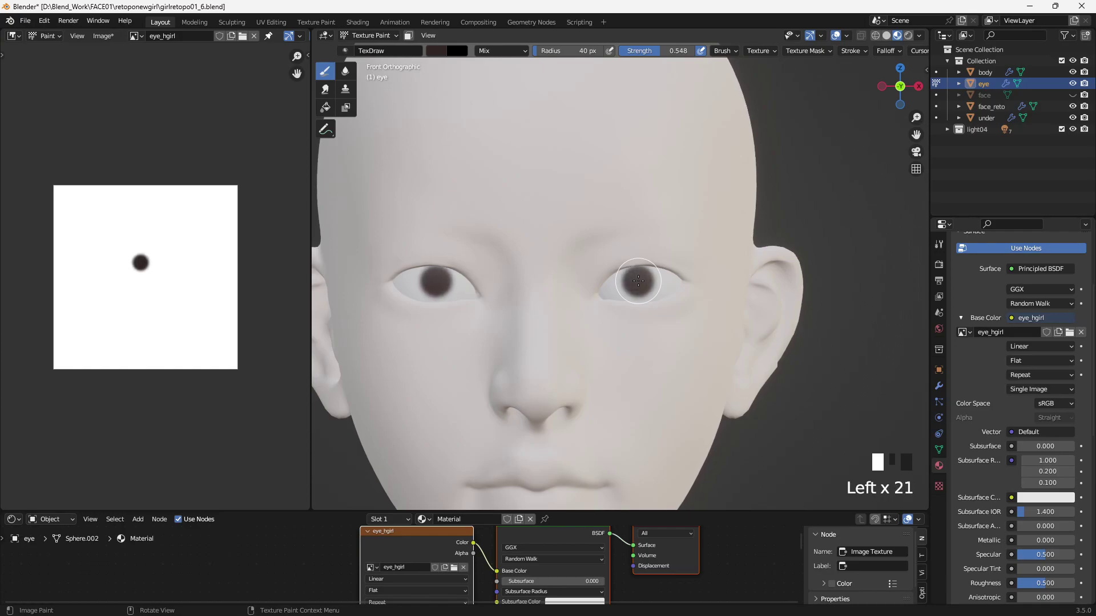
- Show the eye's full UV layout over eye_hgirl and enlarge the dark iris with dabs at the UV centre
{"action": "key", "text": "Tab"}
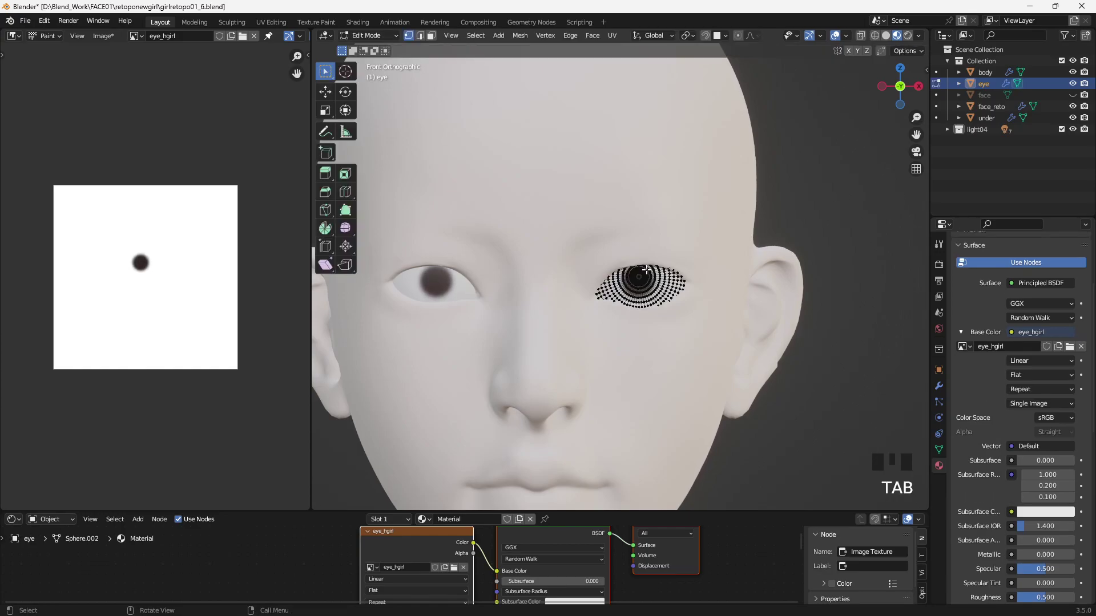
{"action": "key", "text": "a"}
{"action": "key", "text": "bracketleft"}
{"action": "key", "text": "bracketleft"}
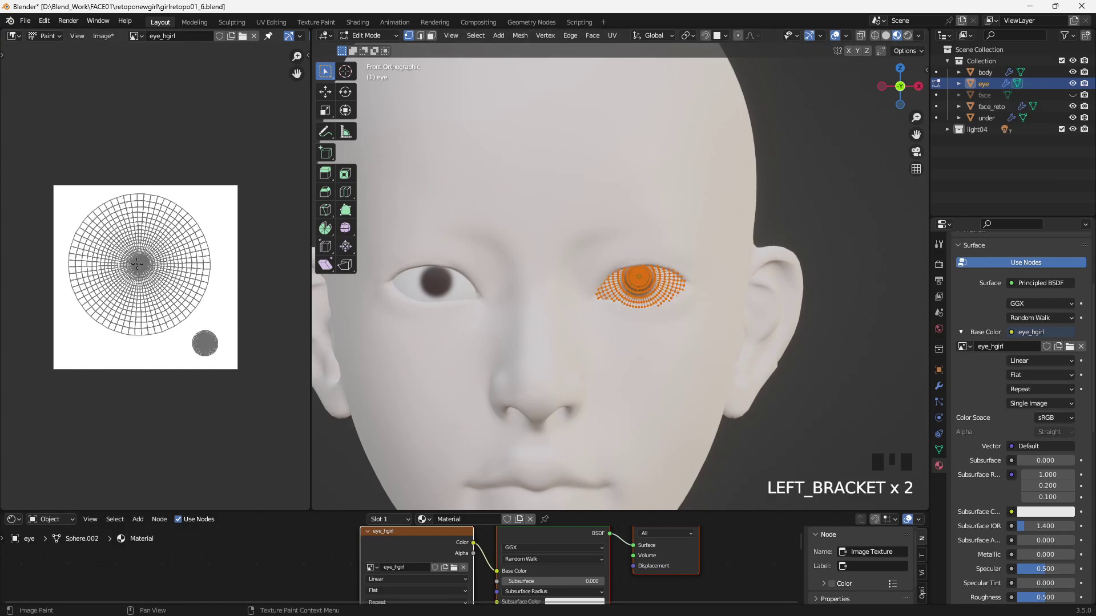
{"action": "left_click", "coordinate": [137, 264]}
{"action": "left_click", "coordinate": [138, 263]}
{"action": "left_click", "coordinate": [139, 263]}
{"action": "left_click", "coordinate": [139, 264]}
{"action": "left_click", "coordinate": [139, 264]}
{"action": "left_click", "coordinate": [139, 263]}
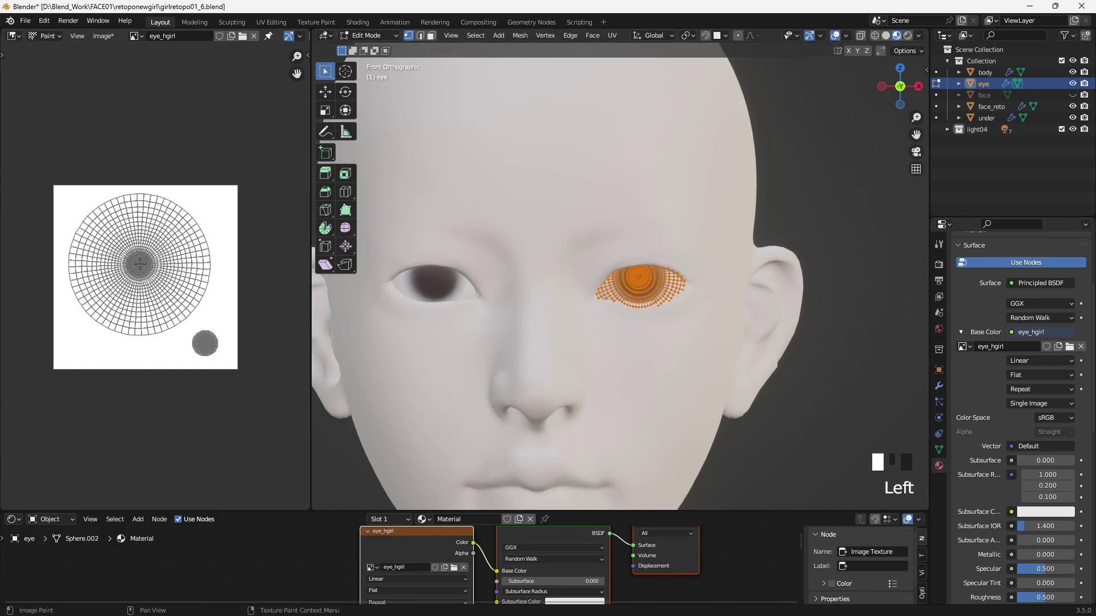
{"action": "left_click", "coordinate": [843, 403]}
{"action": "scroll", "coordinate": [676, 417], "scroll_direction": "down", "scroll_amount": 4}
{"action": "key", "text": "Tab"}
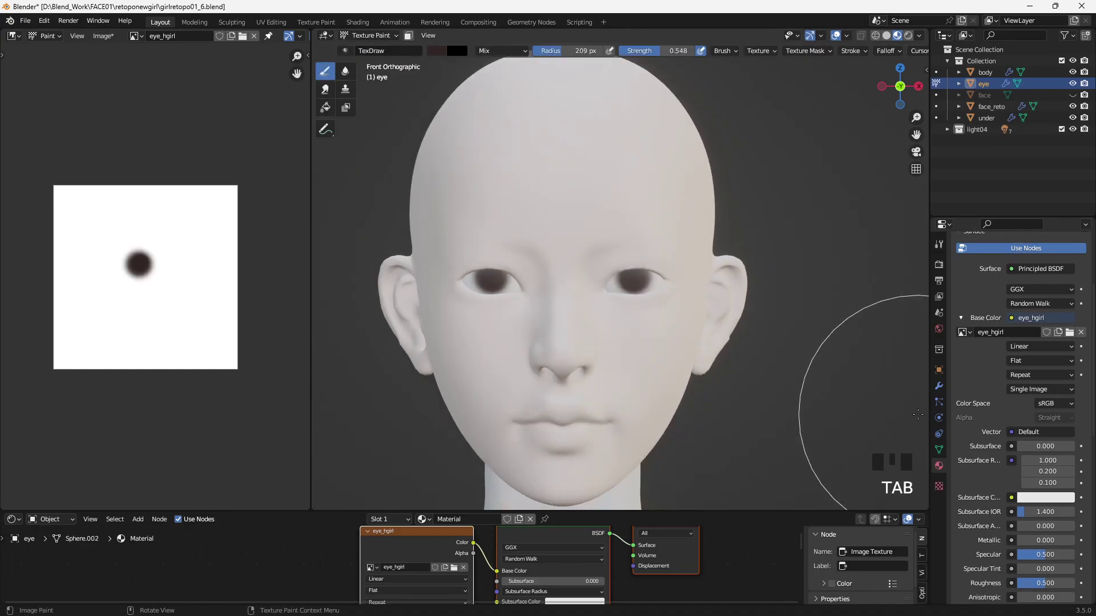
- Select the whole eye mesh in Edit Mode and shift it slightly towards the nose along X, then resume Texture Paint
{"action": "mouse_move", "coordinate": [908, 452]}
{"action": "middle_mouse_down"}
{"action": "mouse_move", "coordinate": [633, 421]}
{"action": "mouse_move", "coordinate": [685, 416]}
{"action": "middle_mouse_up"}
{"action": "scroll", "coordinate": [693, 416], "scroll_direction": "up", "scroll_amount": 3}
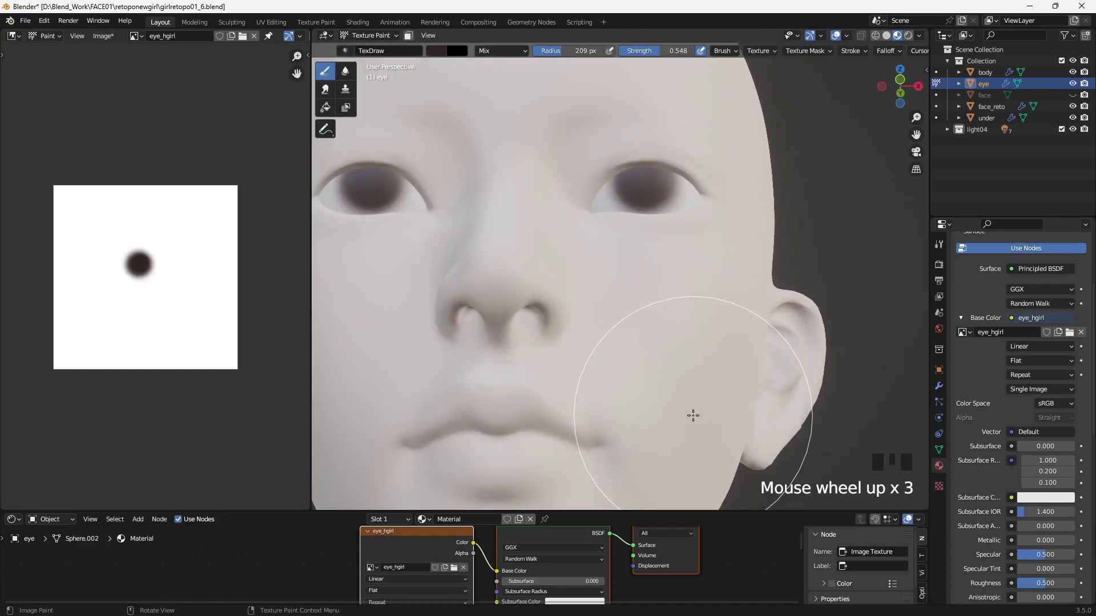
{"action": "key", "text": "Tab"}
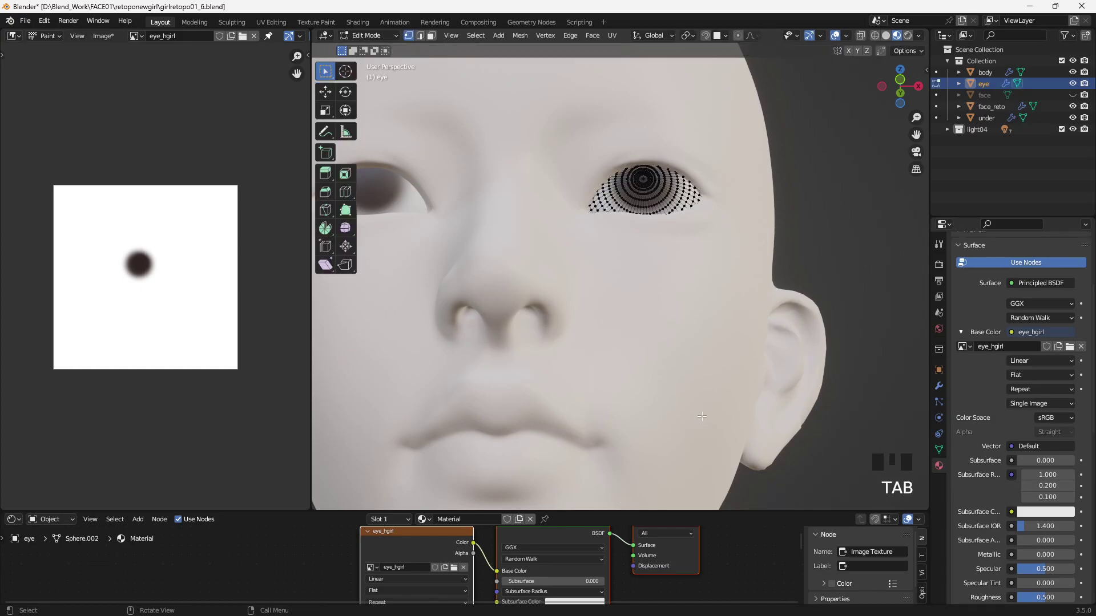
{"action": "middle_click_drag", "start_coordinate": [702, 417], "coordinate": [874, 362]}
{"action": "key", "text": "Tab"}
{"action": "key", "text": "Tab"}
{"action": "key", "text": "a"}
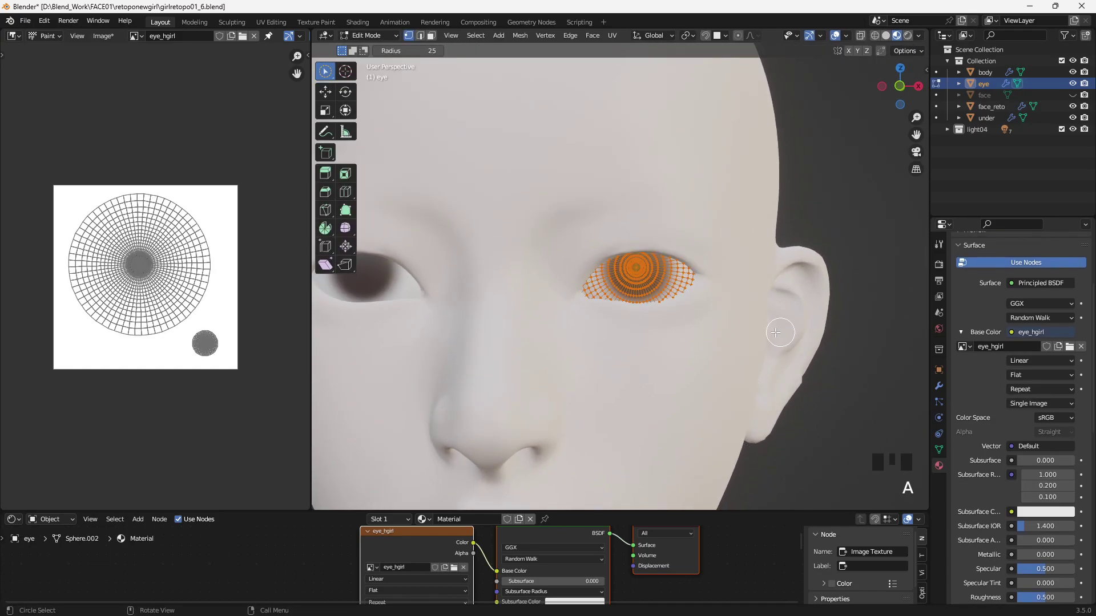
{"action": "left_click", "coordinate": [345, 112]}
{"action": "left_click_drag", "start_coordinate": [704, 270], "coordinate": [700, 270]}
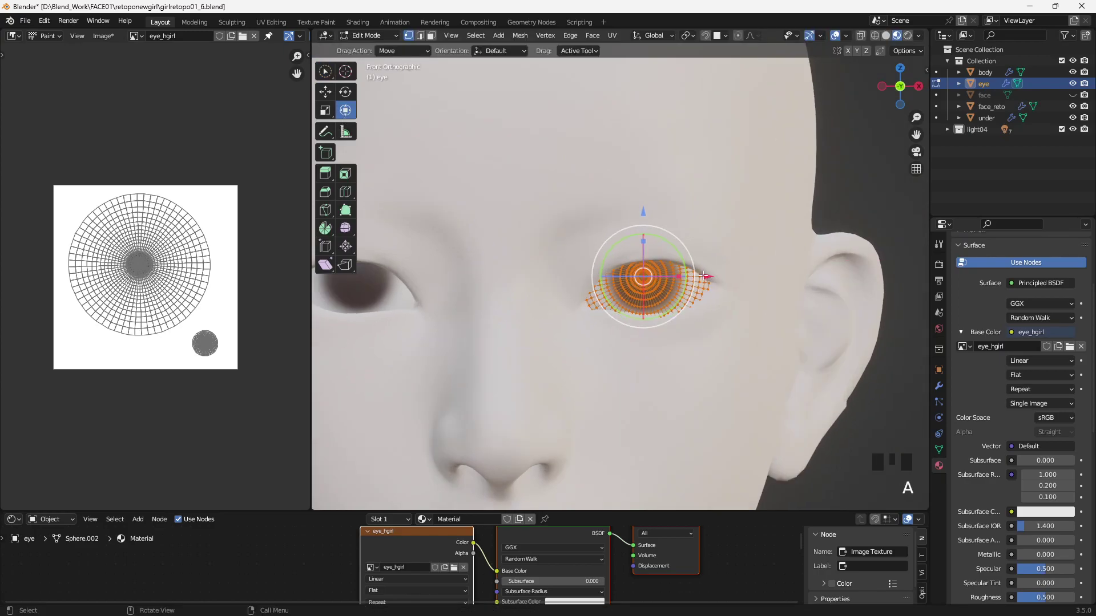
{"action": "left_click_drag", "start_coordinate": [710, 278], "coordinate": [706, 277]}
{"action": "key", "text": "Tab"}
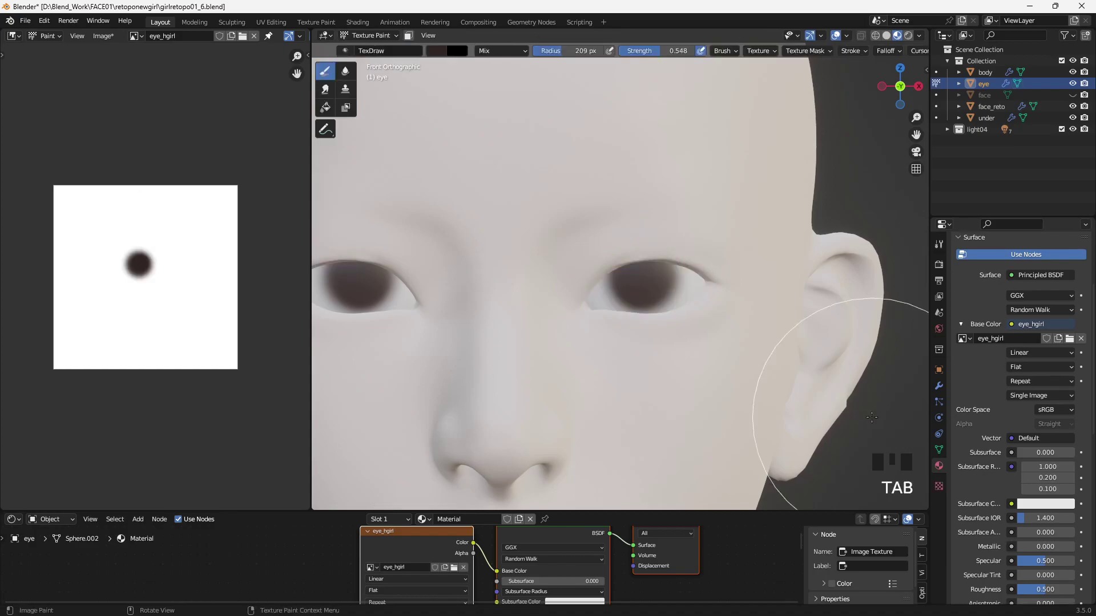
- Enlarge the painted iris in the image view and reduce the Draw brush radius to 11 px
{"action": "mouse_move", "coordinate": [739, 399]}
{"action": "middle_mouse_down"}
{"action": "mouse_move", "coordinate": [742, 361]}
{"action": "mouse_move", "coordinate": [725, 362]}
{"action": "mouse_move", "coordinate": [795, 399]}
{"action": "middle_mouse_up"}
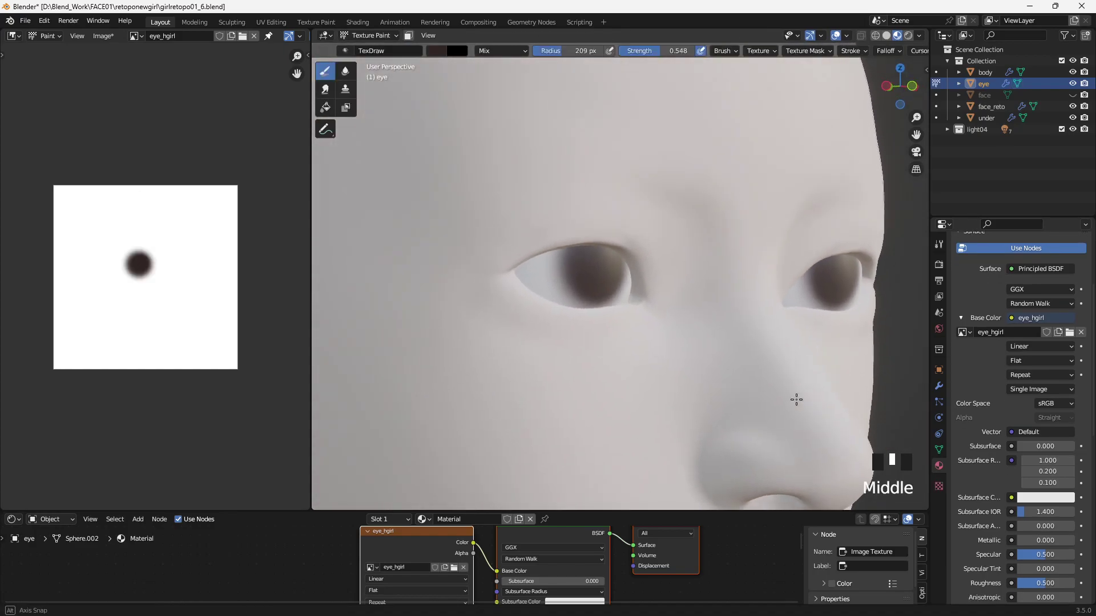
{"action": "scroll", "coordinate": [788, 399], "scroll_direction": "up", "scroll_amount": 3}
{"action": "scroll", "coordinate": [105, 228], "scroll_direction": "up", "scroll_amount": 6}
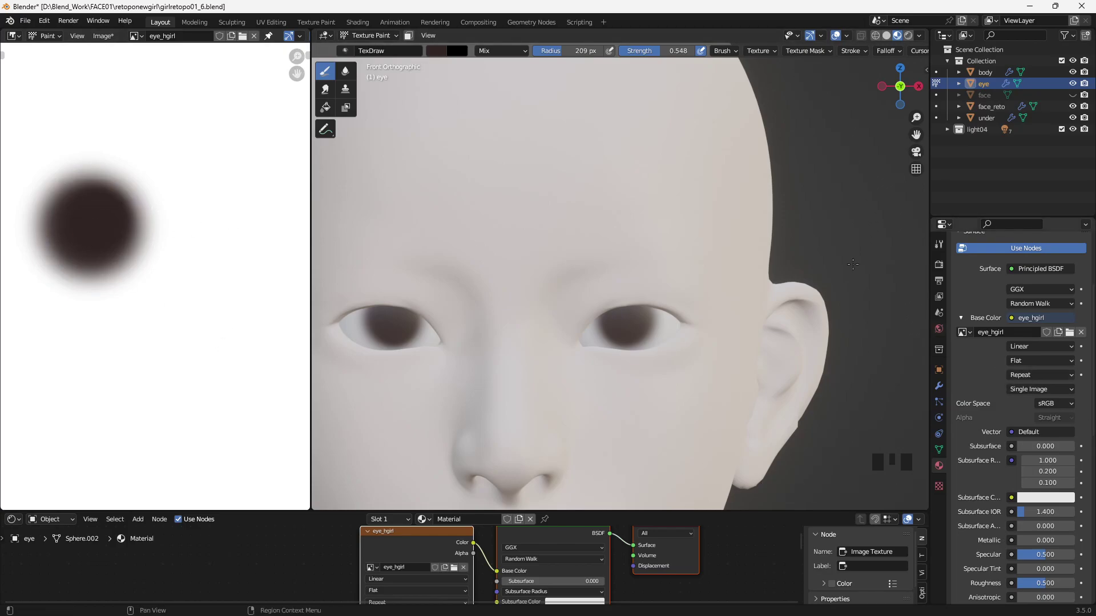
{"action": "key", "text": "KP_Subtract"}
{"action": "key", "text": "bracketleft"}
{"action": "key", "text": "bracketleft"}
{"action": "key", "text": "bracketleft"}
{"action": "key", "text": "bracketleft"}
{"action": "key", "text": "bracketleft"}
{"action": "key", "text": "bracketleft"}
{"action": "key", "text": "bracketleft"}
{"action": "key", "text": "bracketleft"}
{"action": "key", "text": "bracketleft"}
{"action": "key", "text": "bracketleft"}
{"action": "key", "text": "bracketleft"}
{"action": "key", "text": "bracketleft"}
{"action": "key", "text": "bracketleft"}
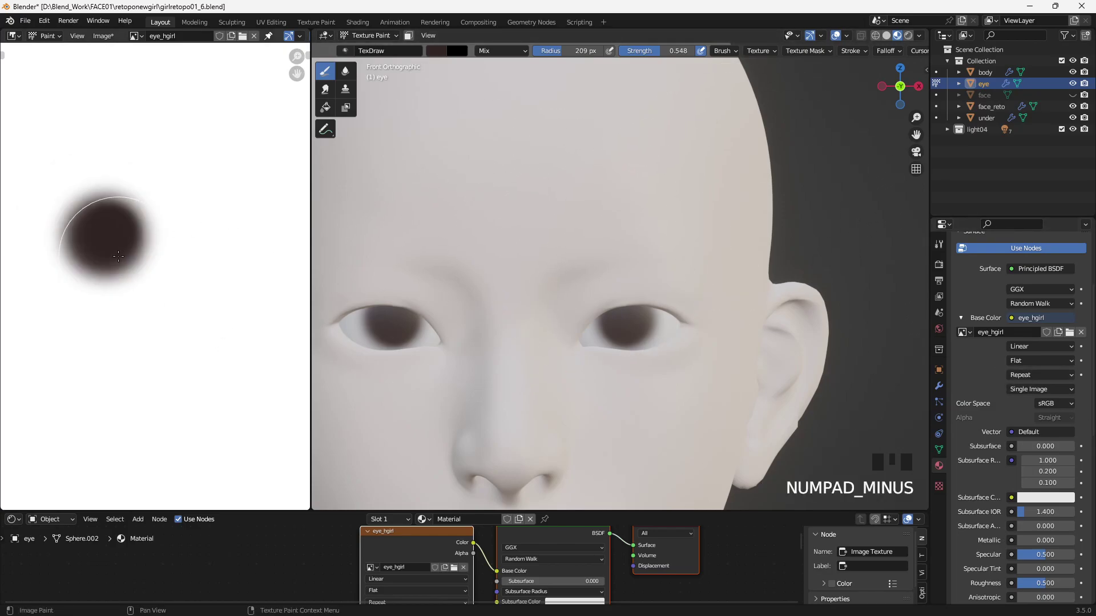
{"action": "left_click", "coordinate": [112, 259]}
- Overlay the eye's UV layout on the image and paint a short pink stroke just below the iris centre
{"action": "key", "text": "Tab"}
{"action": "key", "text": "a"}
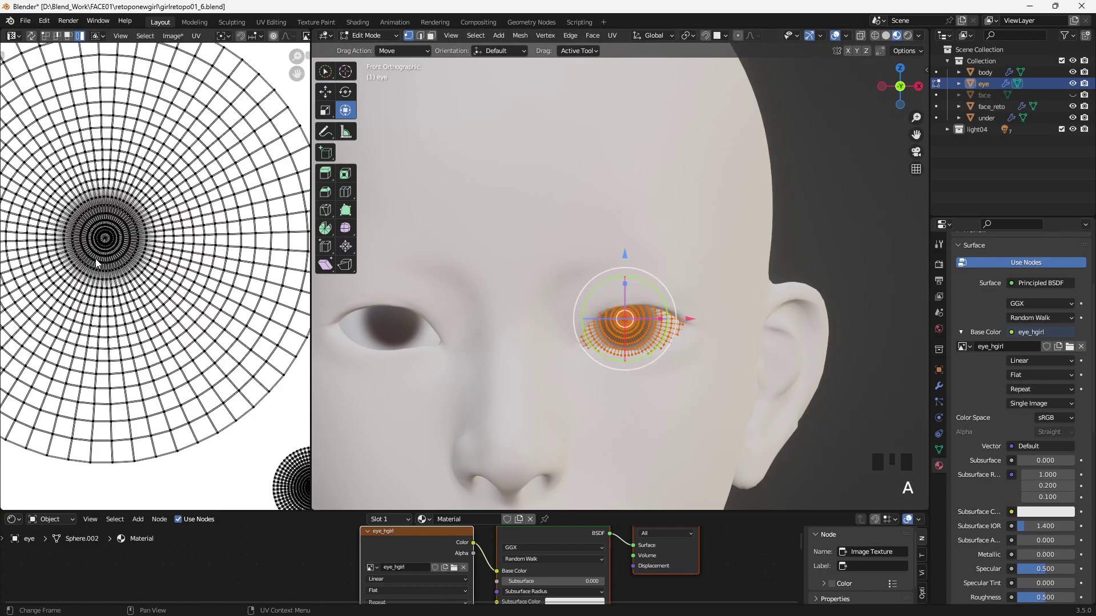
{"action": "key", "text": "Tab"}
{"action": "left_click", "coordinate": [11, 36]}
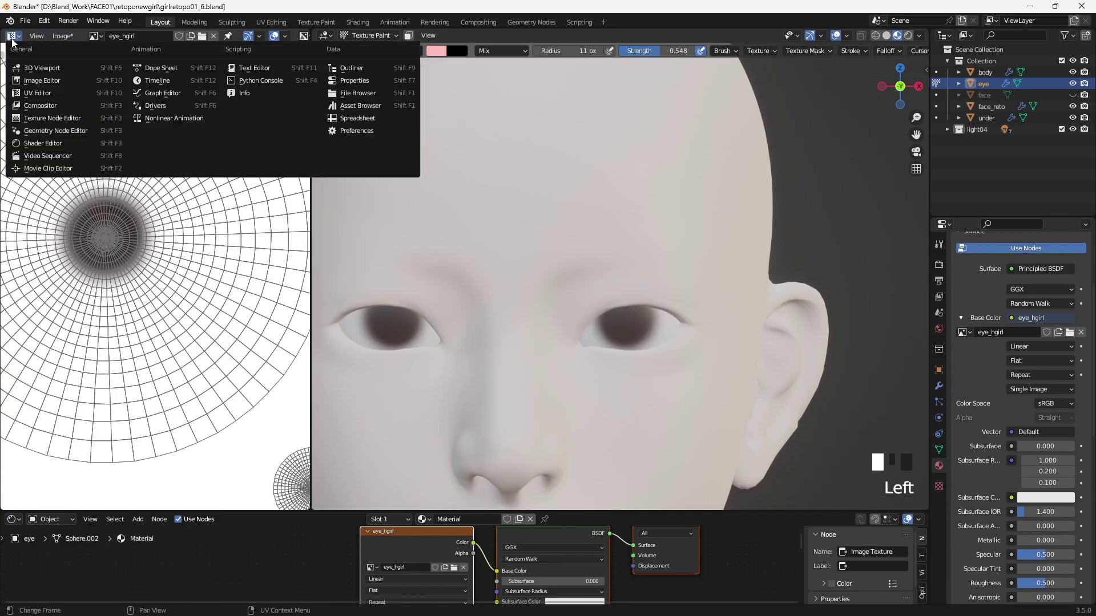
{"action": "left_click", "coordinate": [35, 81]}
{"action": "left_click_drag", "start_coordinate": [108, 252], "coordinate": [107, 272]}
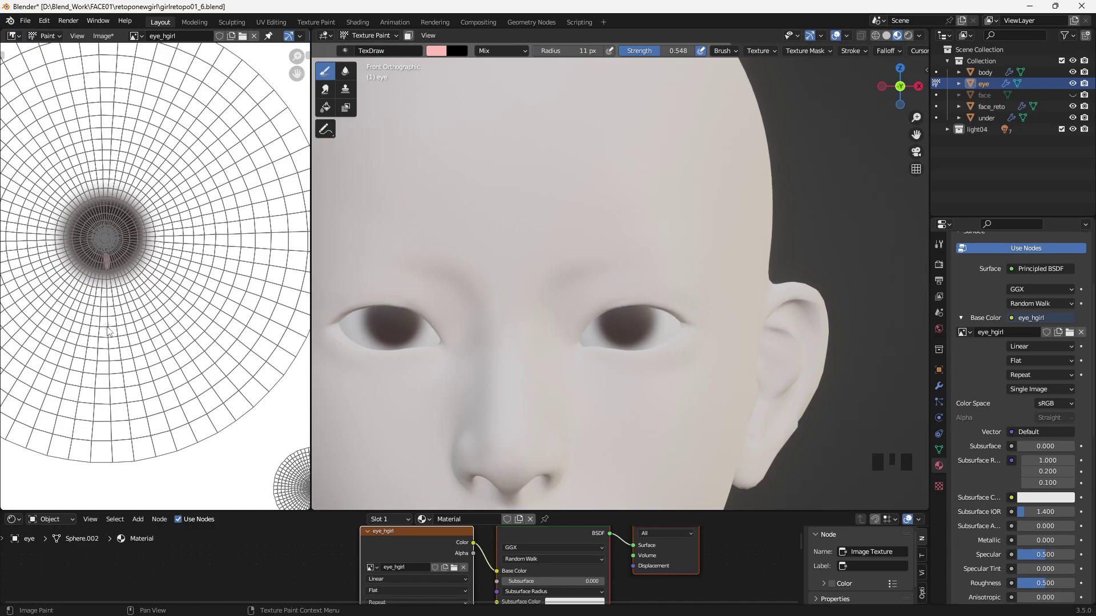
- Rotate the eye's large UV island in the UV Editor until the pink stroke sits below the pupil, then resume Texture Paint
{"action": "scroll", "coordinate": [108, 330], "scroll_direction": "down", "scroll_amount": 3}
{"action": "key", "text": "Tab"}
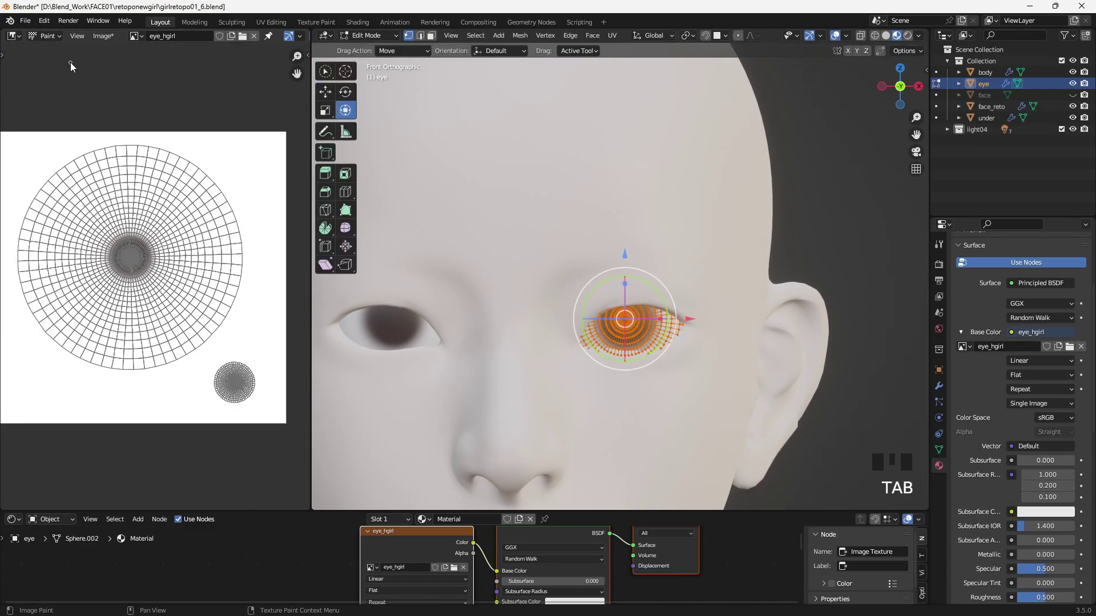
{"action": "left_click", "coordinate": [16, 39]}
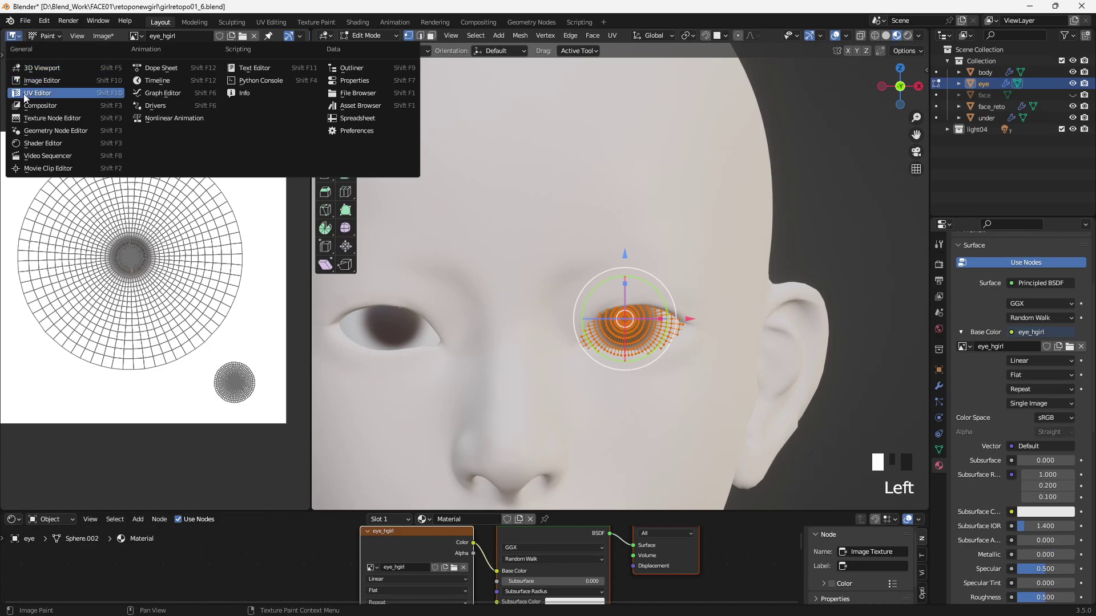
{"action": "left_click", "coordinate": [26, 95]}
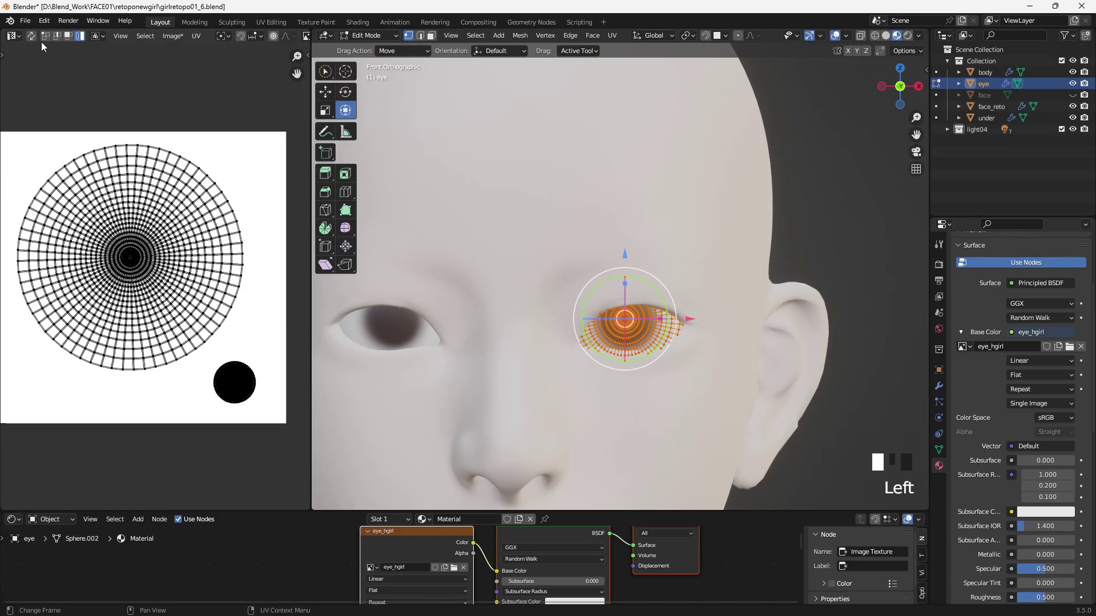
{"action": "left_click", "coordinate": [171, 174]}
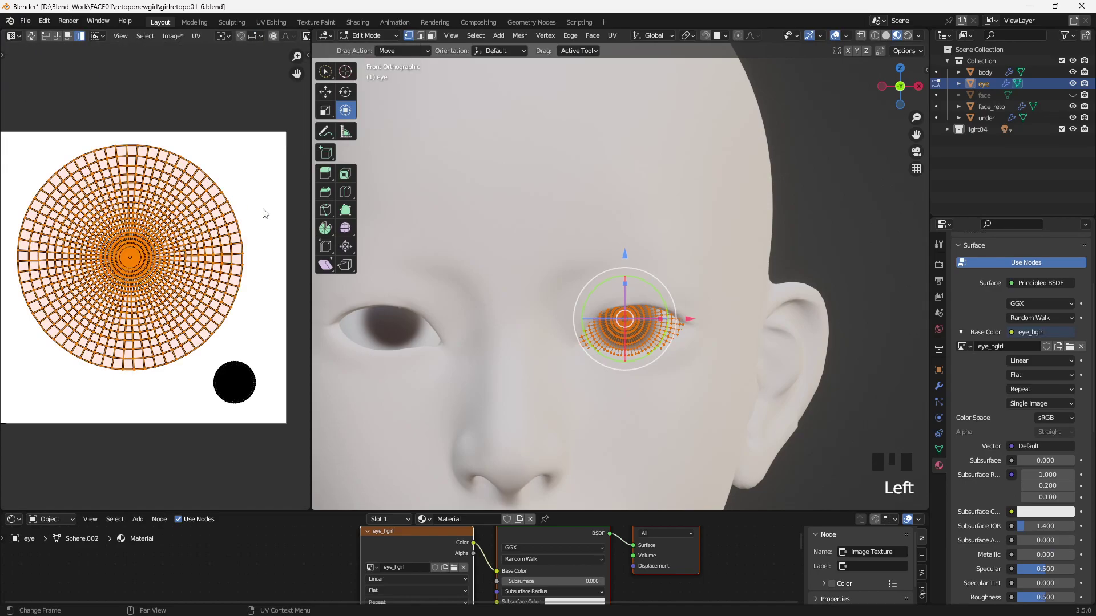
{"action": "key", "text": "r"}
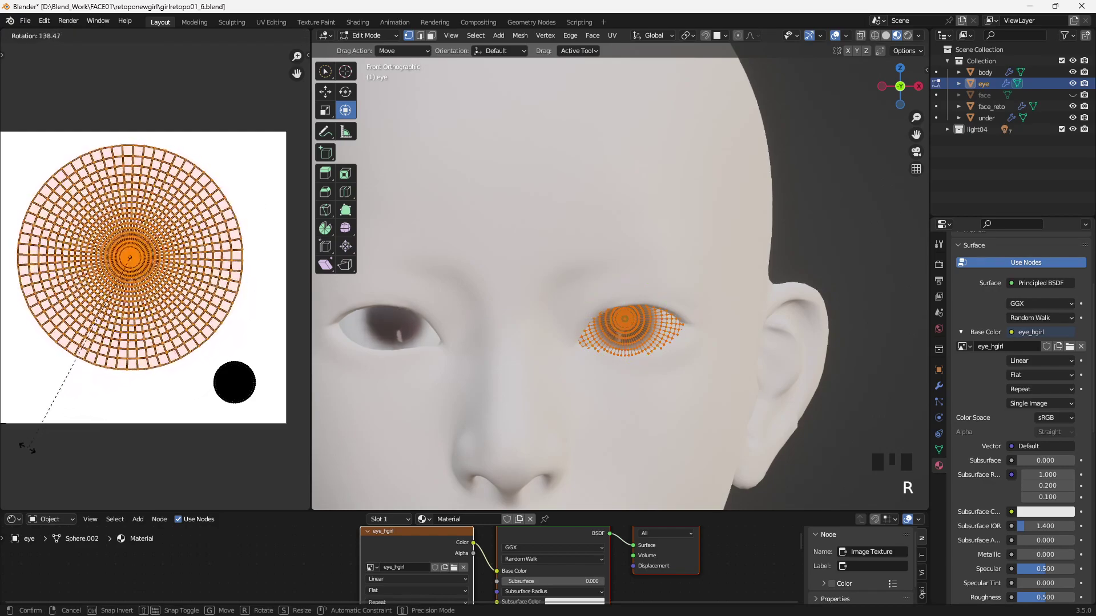
{"action": "left_click", "coordinate": [273, 480]}
{"action": "left_click", "coordinate": [845, 210]}
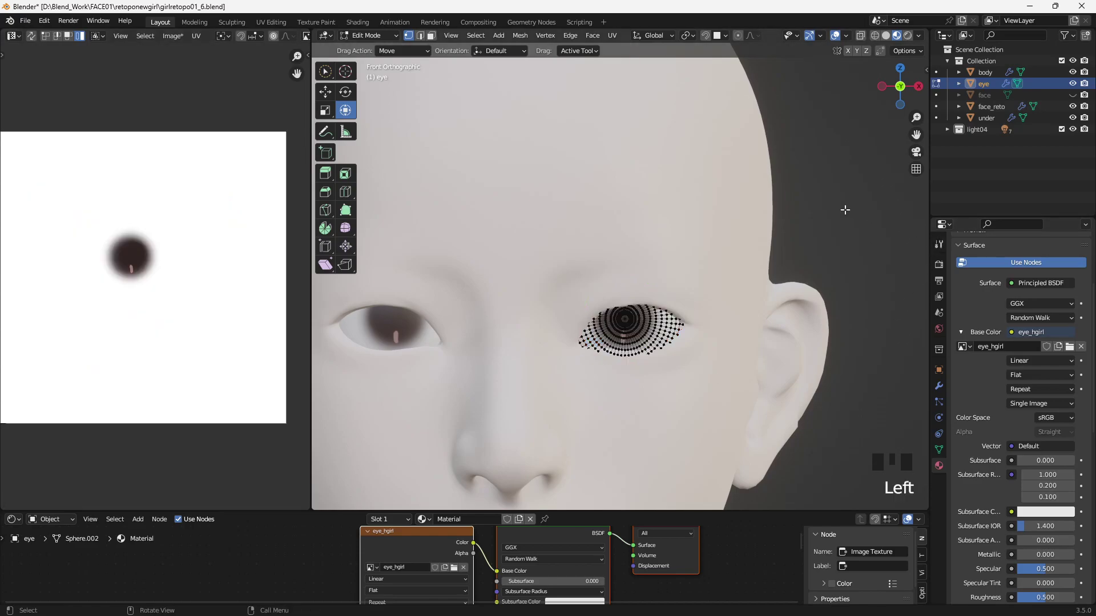
{"action": "key", "text": "Tab"}
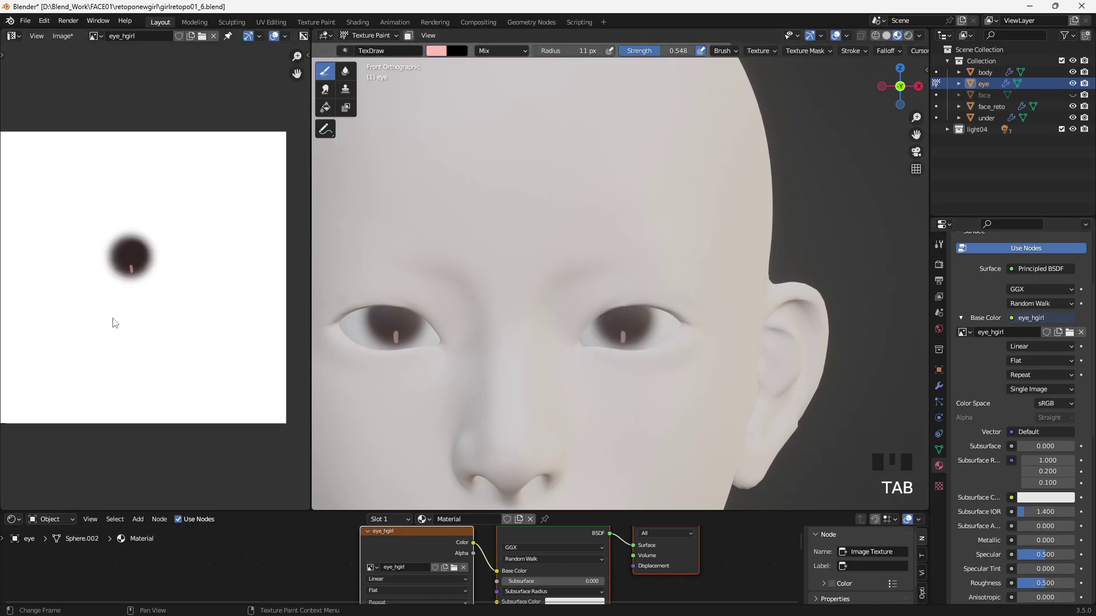
{"action": "scroll", "coordinate": [114, 330], "scroll_direction": "up", "scroll_amount": 3}
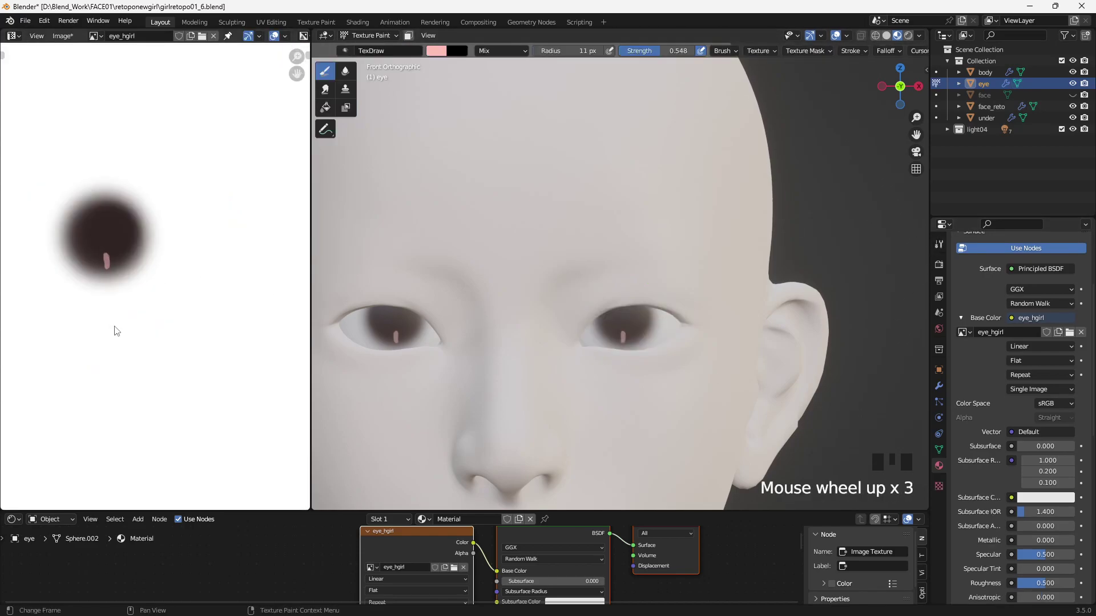
{"action": "left_click", "coordinate": [231, 321]}
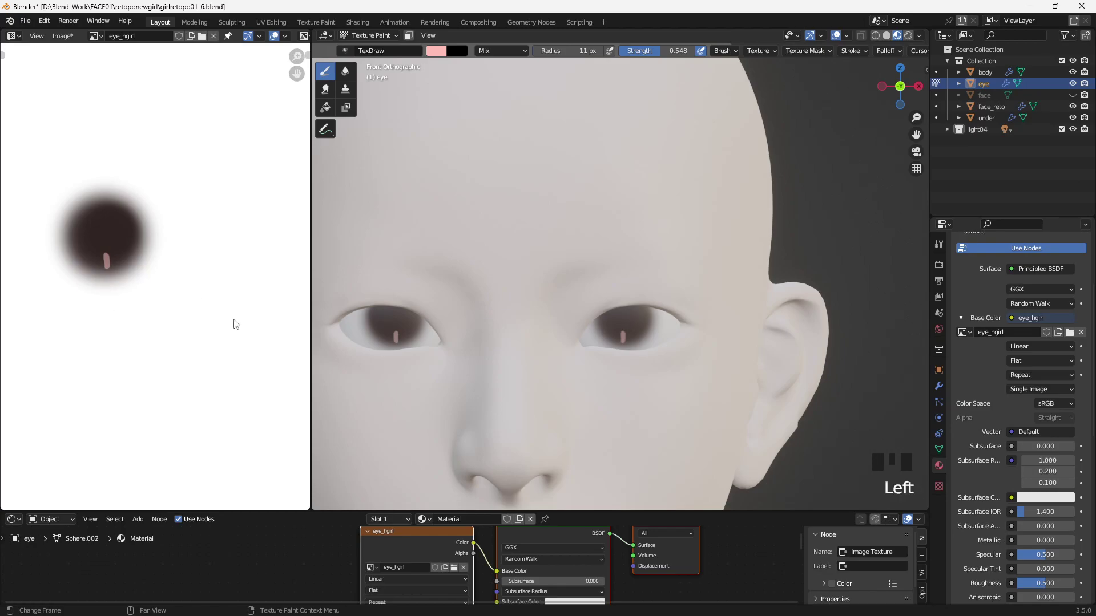
{"action": "key", "text": "ctrl+z"}
{"action": "key", "text": "ctrl+z"}
{"action": "key", "text": "ctrl+z"}
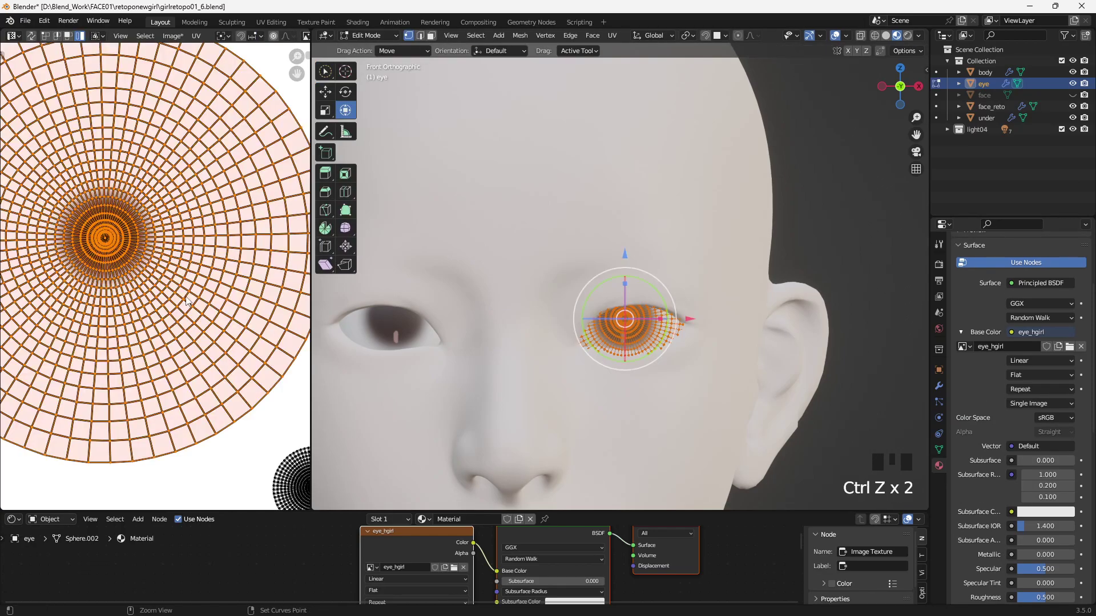
{"action": "key", "text": "ctrl+shift+z"}
{"action": "left_click", "coordinate": [822, 215]}
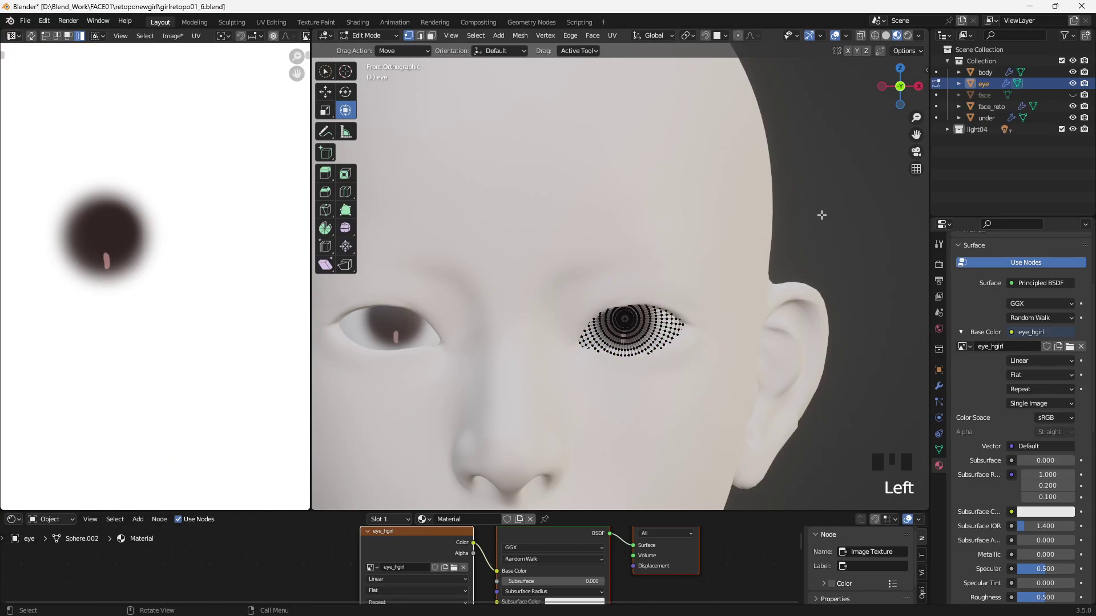
{"action": "key", "text": "Tab"}
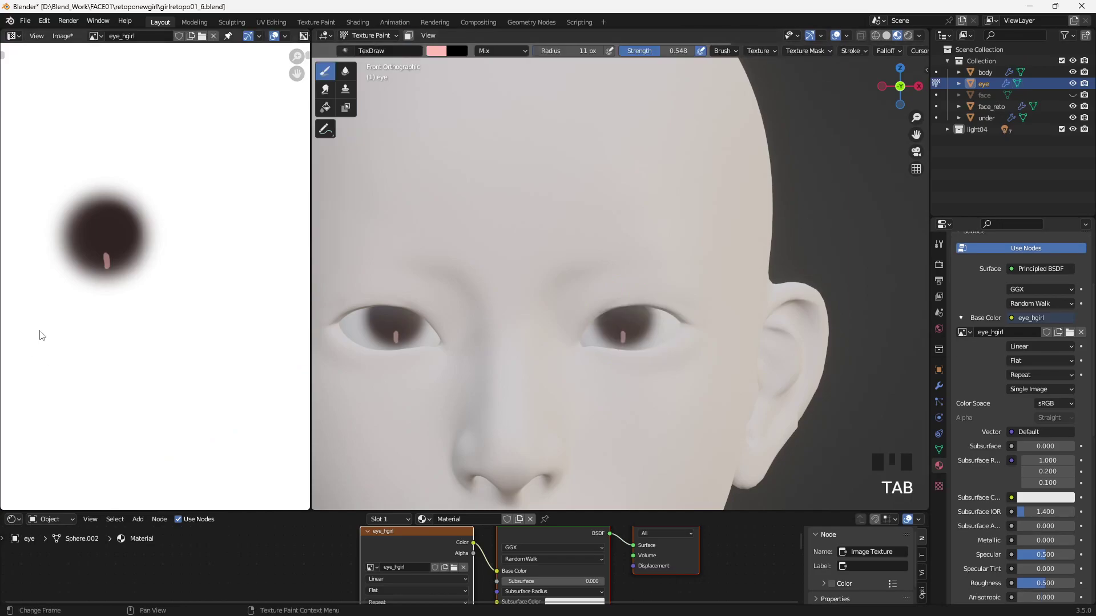
{"action": "left_click", "coordinate": [96, 257]}
{"action": "left_click", "coordinate": [96, 256]}
- Switch the UV Editor back to the Image Editor for eye_hgirl and enlarge the Draw brush radius to 28 px
{"action": "left_click", "coordinate": [13, 35]}
{"action": "left_click", "coordinate": [35, 80]}
{"action": "key", "text": "bracketright"}
{"action": "key", "text": "bracketright"}
{"action": "key", "text": "bracketright"}
{"action": "key", "text": "bracketright"}
{"action": "key", "text": "bracketright"}
{"action": "key", "text": "bracketright"}
{"action": "key", "text": "bracketright"}
{"action": "key", "text": "bracketright"}
{"action": "key", "text": "bracketright"}
{"action": "key", "text": "bracketright"}
{"action": "key", "text": "bracketright"}
{"action": "key", "text": "bracketright"}
{"action": "key", "text": "bracketright"}
{"action": "key", "text": "bracketright"}
{"action": "key", "text": "bracketright"}
- Set the paint colour to the iris's dark brown and cover the pink stroke below the iris centre with dabs
{"action": "left_click", "coordinate": [109, 238], "text": "alt"}
{"action": "left_click", "coordinate": [437, 50]}
{"action": "left_click", "coordinate": [521, 171]}
{"action": "left_click", "coordinate": [115, 235]}
{"action": "left_click", "coordinate": [106, 252]}
{"action": "left_click", "coordinate": [102, 248]}
{"action": "left_click", "coordinate": [99, 244]}
{"action": "left_click", "coordinate": [105, 257]}
{"action": "left_click", "coordinate": [108, 255]}
{"action": "left_click", "coordinate": [110, 254]}
{"action": "left_click", "coordinate": [106, 257]}
{"action": "left_click", "coordinate": [102, 259]}
{"action": "left_click", "coordinate": [116, 238]}
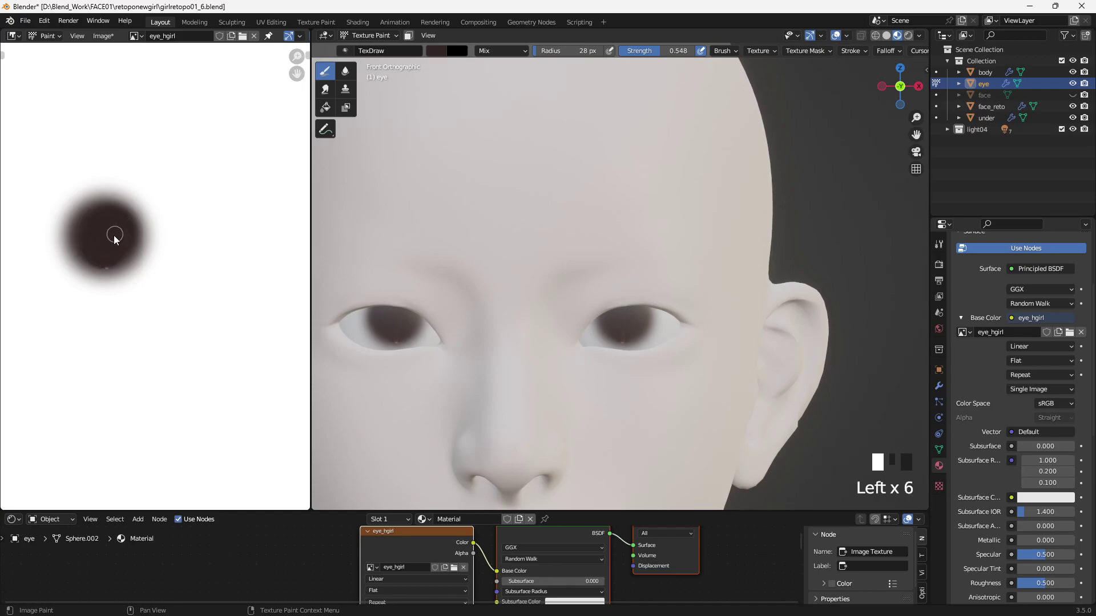
- Enlarge the Draw brush radius to 45 px and beyond and even out the rest of the iris with dark brown dabs
{"action": "key", "text": "bracketright"}
{"action": "key", "text": "bracketright"}
{"action": "key", "text": "bracketright"}
{"action": "key", "text": "bracketright"}
{"action": "key", "text": "bracketright"}
{"action": "key", "text": "bracketright"}
{"action": "left_click", "coordinate": [108, 239]}
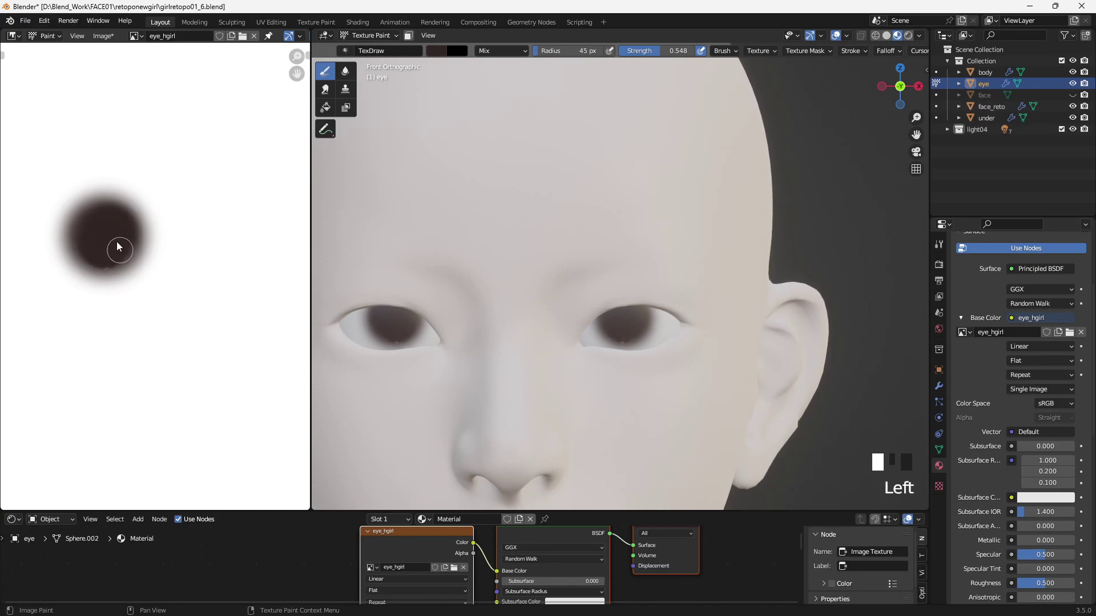
{"action": "key", "text": "bracketright"}
{"action": "key", "text": "bracketright"}
{"action": "key", "text": "bracketright"}
{"action": "left_click", "coordinate": [116, 254]}
{"action": "left_click", "coordinate": [101, 252]}
- Change the paint colour to a reddish brown and brush it softly across the lower iris in the image with a smaller radius
{"action": "left_click", "coordinate": [438, 50]}
{"action": "scroll", "coordinate": [485, 110], "scroll_direction": "up", "scroll_amount": 7}
{"action": "left_click", "coordinate": [475, 121]}
{"action": "left_click_drag", "start_coordinate": [524, 103], "coordinate": [522, 118]}
{"action": "key", "text": "bracketleft"}
{"action": "key", "text": "bracketleft"}
{"action": "key", "text": "bracketleft"}
{"action": "key", "text": "bracketleft"}
{"action": "mouse_move", "coordinate": [92, 253]}
{"action": "left_mouse_down"}
{"action": "mouse_move", "coordinate": [116, 250]}
{"action": "mouse_move", "coordinate": [117, 236]}
{"action": "mouse_move", "coordinate": [104, 246]}
{"action": "left_mouse_up"}
{"action": "left_click", "coordinate": [117, 244]}
- Reduce the Draw brush radius to 30 px and build up reddish-brown dabs in the lower part of the iris
{"action": "key", "text": "bracketleft"}
{"action": "key", "text": "bracketleft"}
{"action": "left_click", "coordinate": [118, 246]}
{"action": "left_click", "coordinate": [117, 245]}
{"action": "left_click", "coordinate": [116, 246]}
{"action": "left_click", "coordinate": [115, 246]}
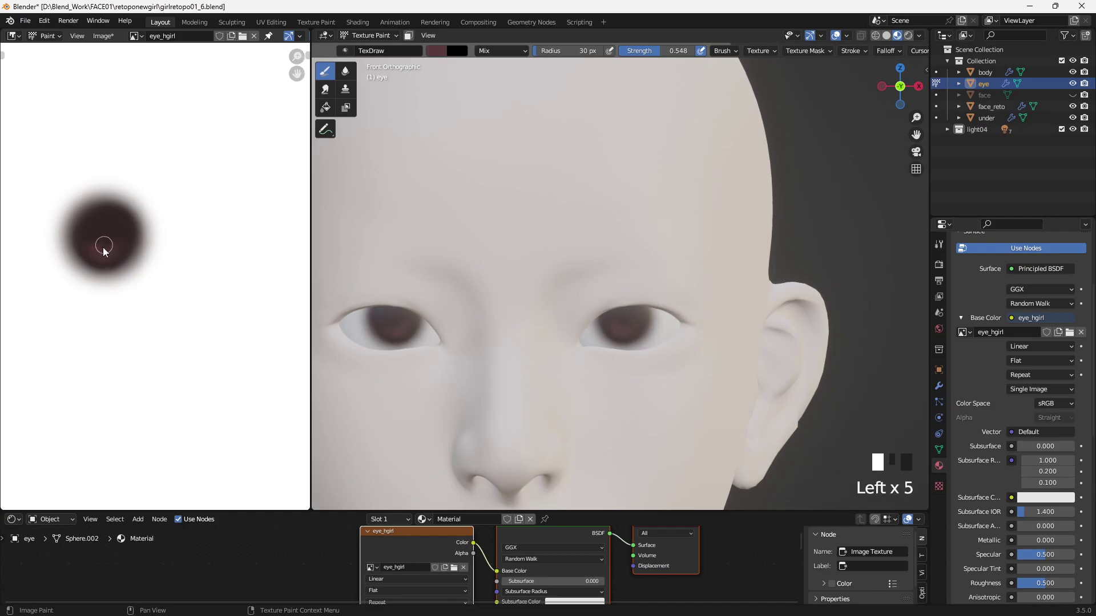
- Reduce the Draw brush radius to 18 px and dab reddish brown onto the iris directly on the model in the 3D view
{"action": "key", "text": "bracketleft"}
{"action": "key", "text": "bracketleft"}
{"action": "key", "text": "bracketleft"}
{"action": "key", "text": "bracketleft"}
{"action": "key", "text": "bracketleft"}
{"action": "key", "text": "bracketleft"}
{"action": "left_click", "coordinate": [625, 328]}
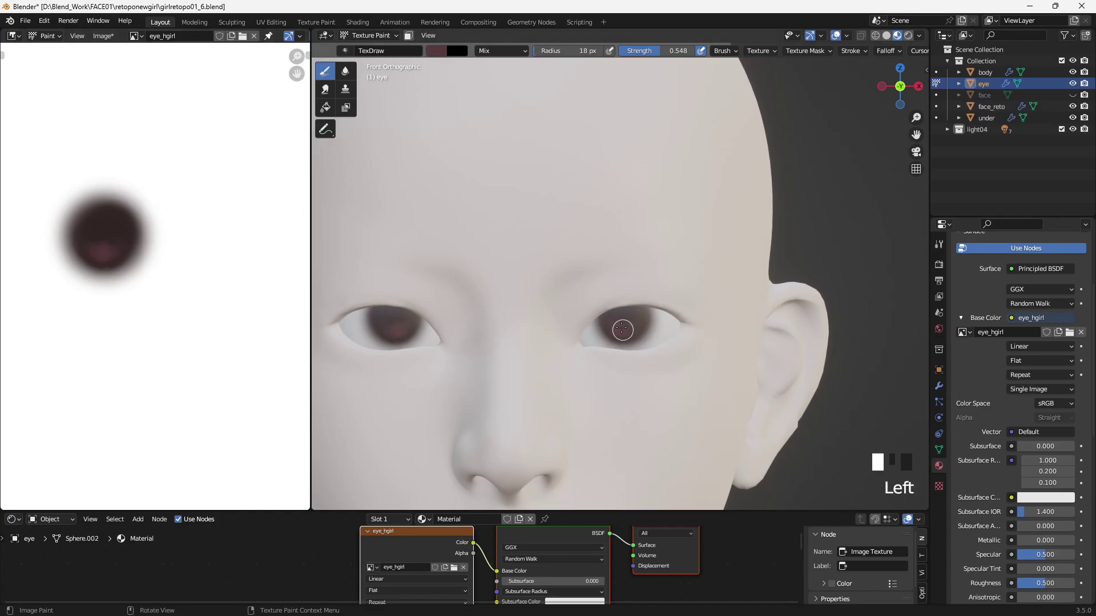
{"action": "left_click", "coordinate": [627, 331]}
{"action": "left_click", "coordinate": [628, 331]}
- Shrink the black Draw brush radius to 1 px for fine iris detail
{"action": "scroll", "coordinate": [700, 435], "scroll_direction": "down", "scroll_amount": 5}
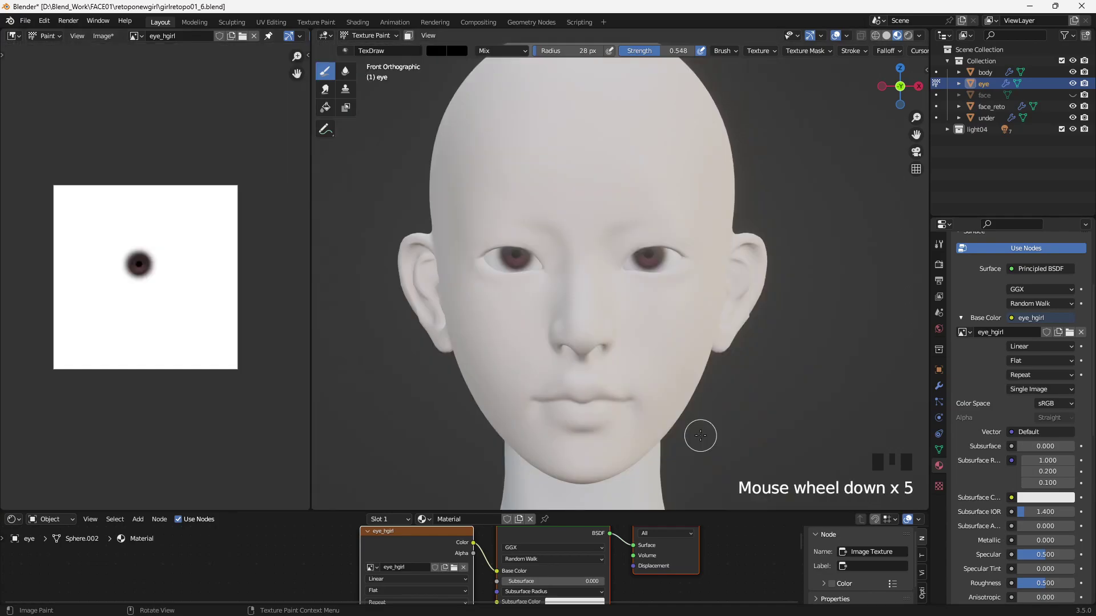
{"action": "scroll", "coordinate": [700, 436], "scroll_direction": "up", "scroll_amount": 4}
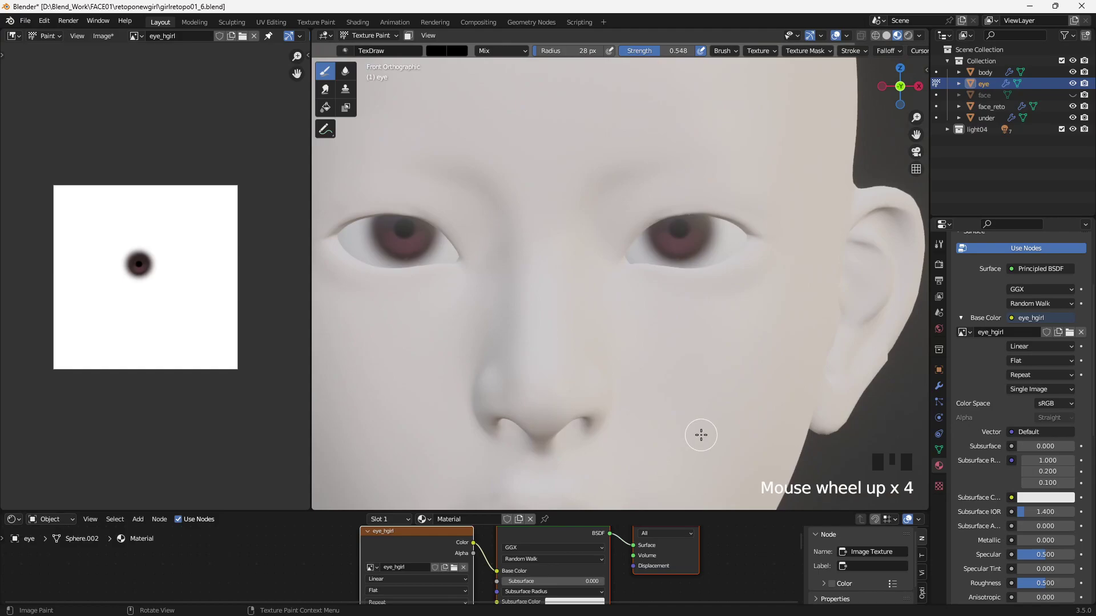
{"action": "key", "text": "bracketleft"}
{"action": "key", "text": "bracketleft"}
{"action": "key", "text": "bracketleft"}
{"action": "key", "text": "bracketleft"}
{"action": "key", "text": "bracketleft"}
{"action": "key", "text": "bracketleft"}
{"action": "key", "text": "bracketleft"}
{"action": "key", "text": "bracketleft"}
{"action": "key", "text": "bracketleft"}
{"action": "key", "text": "bracketleft"}
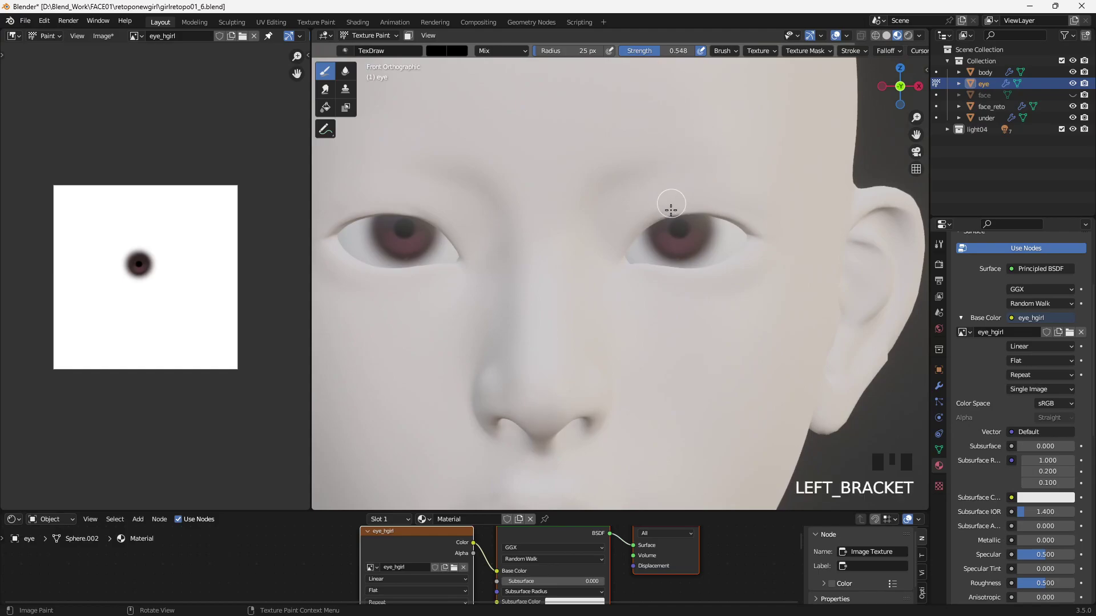
- Try thin black strokes around the pupil on the model's eye and undo them
{"action": "left_click", "coordinate": [664, 232]}
{"action": "left_click", "coordinate": [667, 235]}
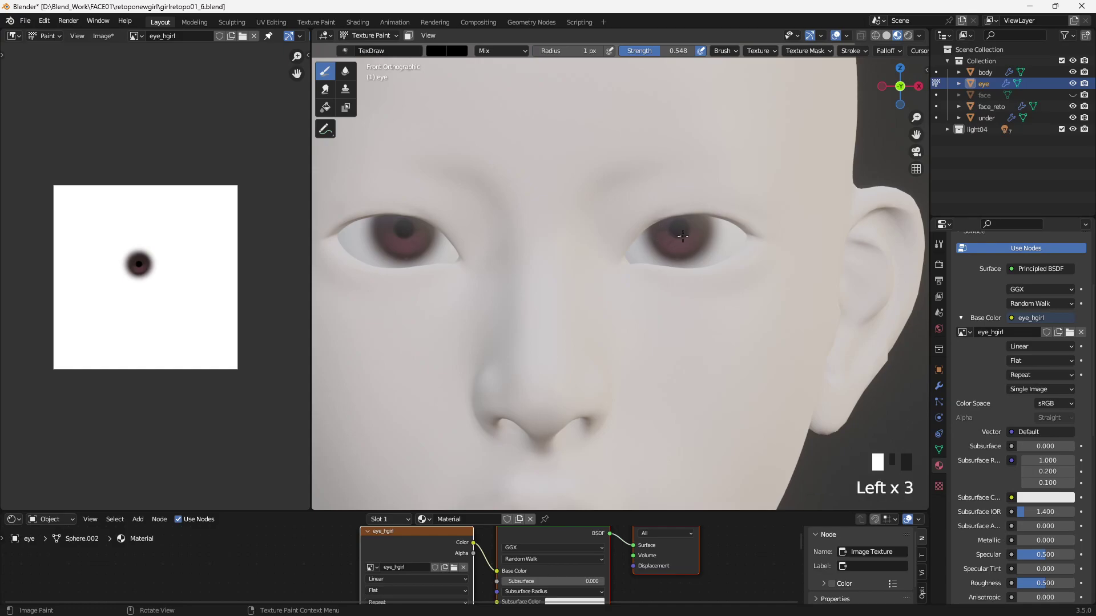
{"action": "key", "text": "ctrl+z"}
{"action": "key", "text": "ctrl+z"}
{"action": "key", "text": "ctrl+z"}
{"action": "key", "text": "ctrl+z"}
{"action": "key", "text": "ctrl+z"}
{"action": "key", "text": "ctrl+z"}
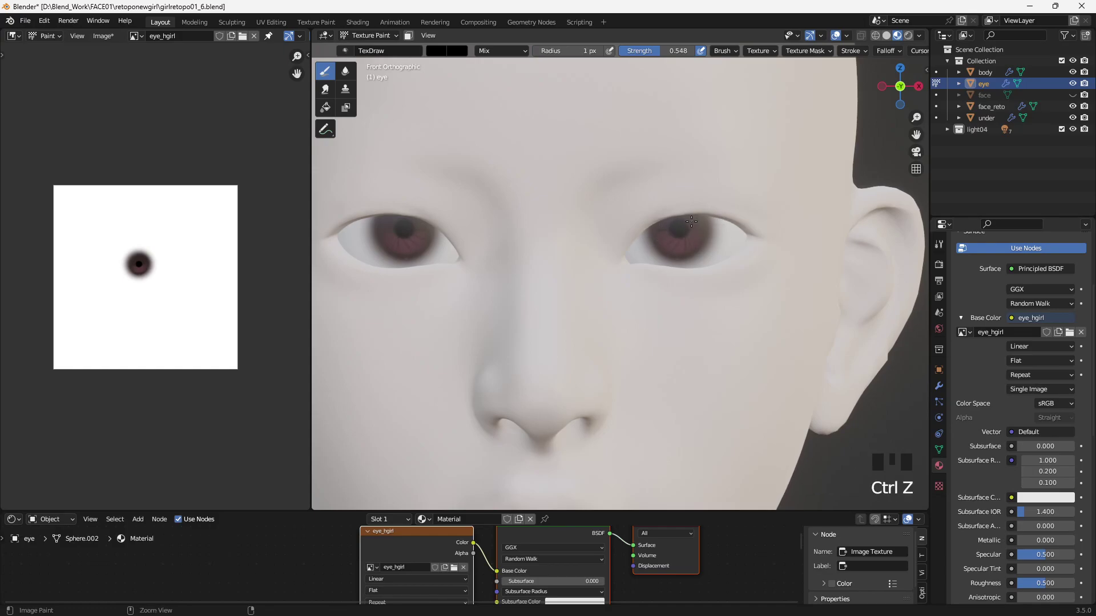
- Paint fine black lines from the pupil through the lower and upper iris on the model
{"action": "left_click", "coordinate": [682, 234]}
{"action": "left_click", "coordinate": [682, 257]}
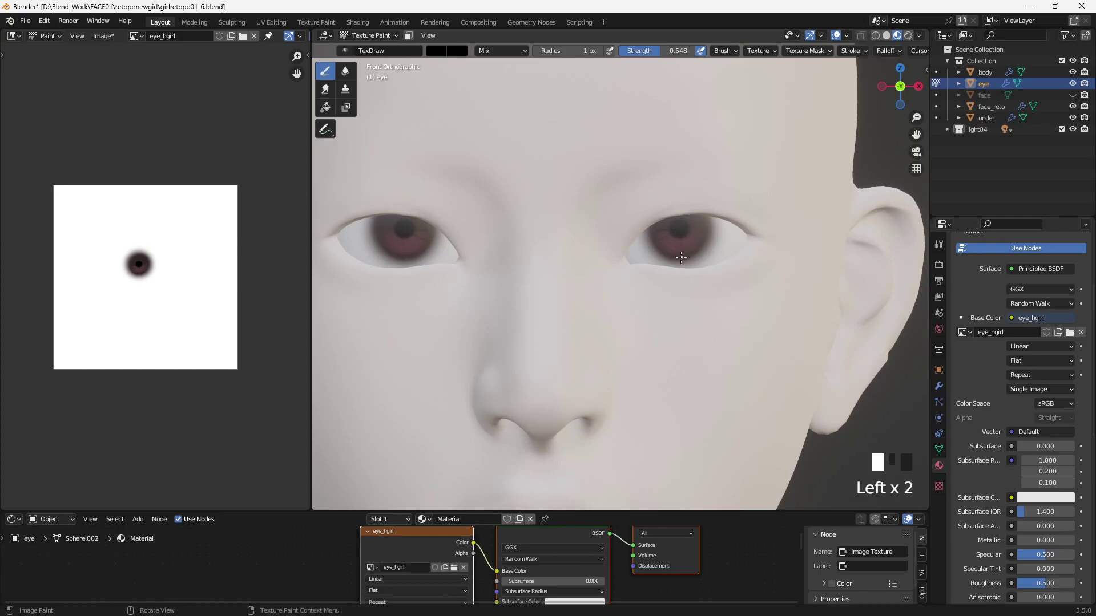
{"action": "left_click", "coordinate": [673, 225]}
{"action": "left_click", "coordinate": [703, 211]}
- Enlarge the black Draw brush radius to 16 px and darken the upper part of the iris beneath the eyelid
{"action": "key", "text": "bracketright"}
{"action": "key", "text": "bracketright"}
{"action": "key", "text": "bracketright"}
{"action": "key", "text": "bracketright"}
{"action": "key", "text": "bracketright"}
{"action": "key", "text": "bracketright"}
{"action": "key", "text": "bracketright"}
{"action": "key", "text": "bracketright"}
{"action": "key", "text": "bracketright"}
{"action": "key", "text": "bracketright"}
{"action": "key", "text": "bracketright"}
{"action": "left_click", "coordinate": [669, 220]}
- Set the eye material's Roughness to 0.088 and Specular to 0.853, checking the reflections in Rendered shading before returning to Material Preview
{"action": "key", "text": "alt+q"}
{"action": "scroll", "coordinate": [1000, 519], "scroll_direction": "down", "scroll_amount": 3}
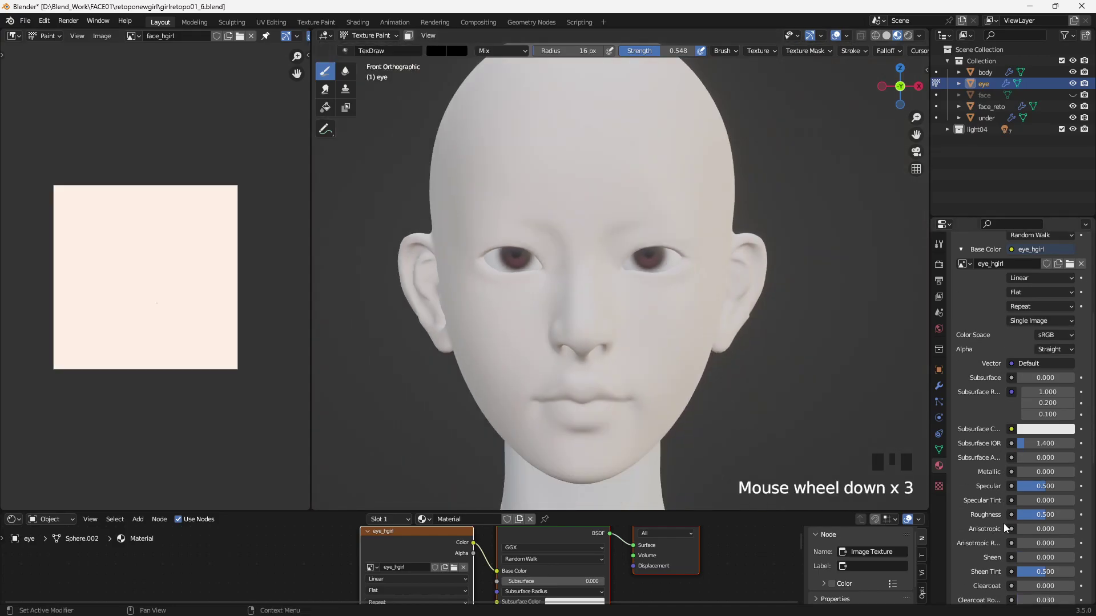
{"action": "left_click_drag", "start_coordinate": [1045, 515], "coordinate": [1075, 486]}
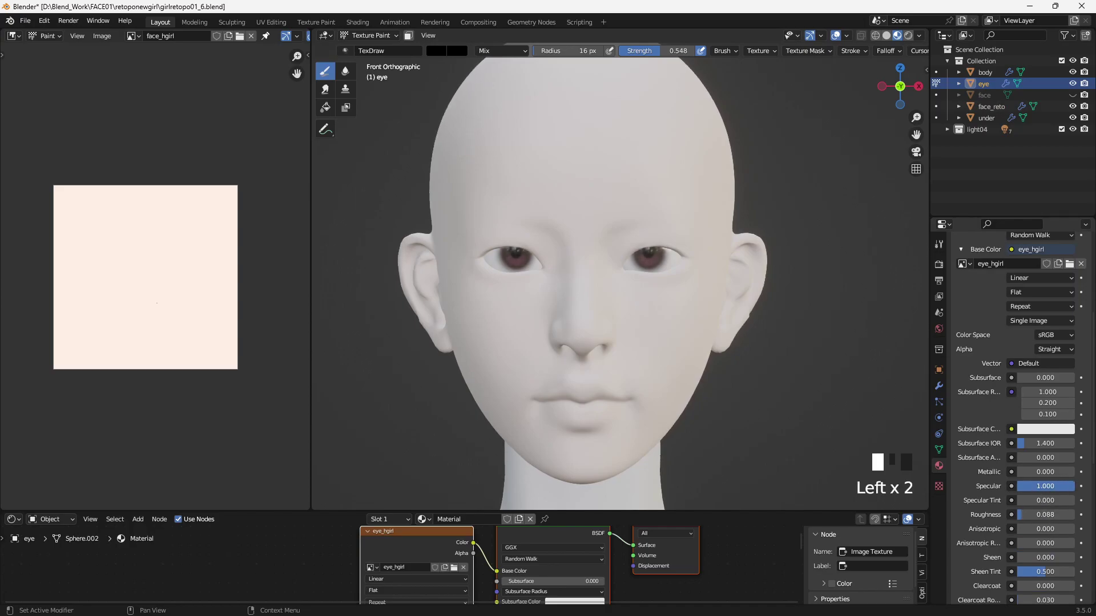
{"action": "left_click", "coordinate": [908, 36]}
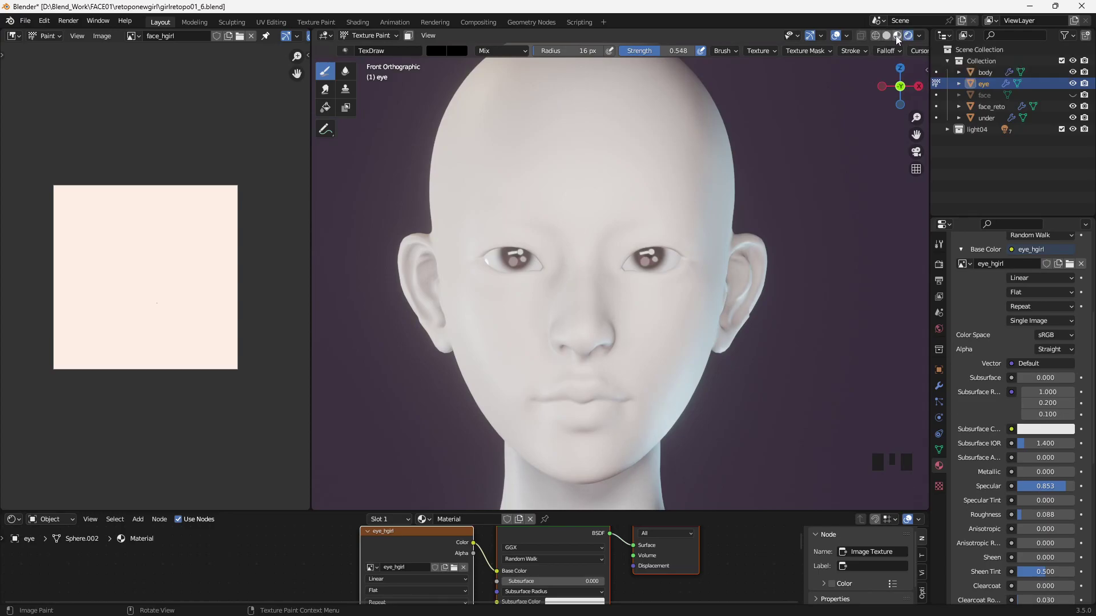
{"action": "left_click", "coordinate": [898, 36]}
- Set the paint colour to a pinkish red and enlarge the Draw brush radius to 34 px for the lips
{"action": "left_click", "coordinate": [437, 51]}
{"action": "left_click", "coordinate": [474, 128]}
{"action": "left_click", "coordinate": [574, 400]}
{"action": "key", "text": "bracketright"}
{"action": "key", "text": "bracketright"}
{"action": "key", "text": "bracketright"}
{"action": "key", "text": "bracketright"}
{"action": "key", "text": "bracketright"}
{"action": "key", "text": "bracketright"}
{"action": "key", "text": "bracketright"}
{"action": "key", "text": "bracketright"}
{"action": "key", "text": "bracketright"}
- Switch texture painting to face_reto and build up pinkish red over the upper and lower lips
{"action": "left_click_drag", "start_coordinate": [571, 400], "coordinate": [605, 402]}
{"action": "key", "text": "alt+q"}
{"action": "left_click", "coordinate": [565, 405]}
{"action": "left_click", "coordinate": [563, 404]}
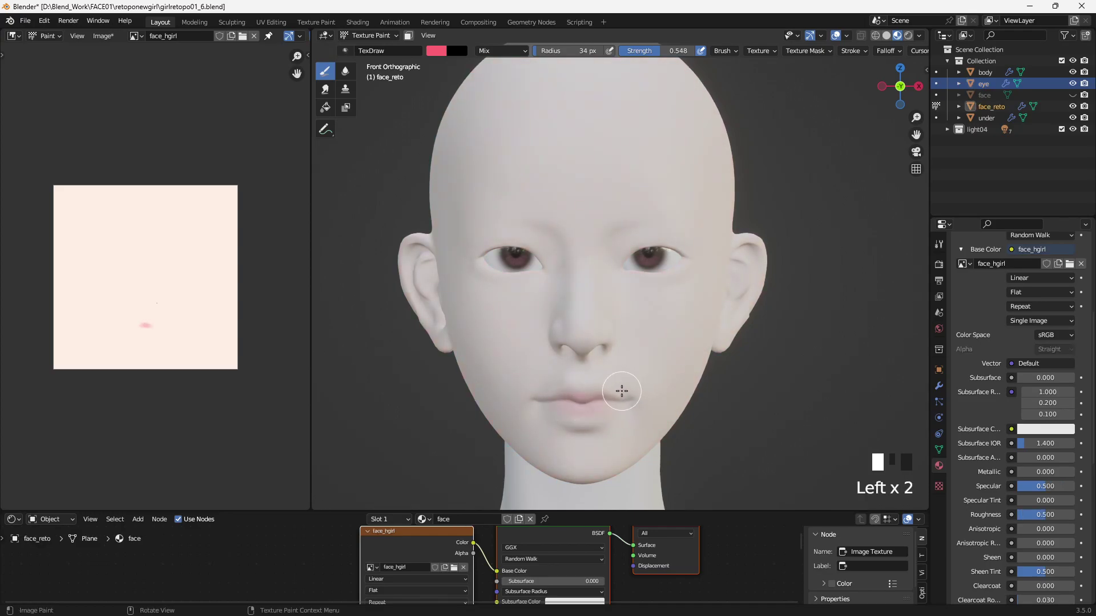
{"action": "left_click_drag", "start_coordinate": [929, 188], "coordinate": [1015, 183]}
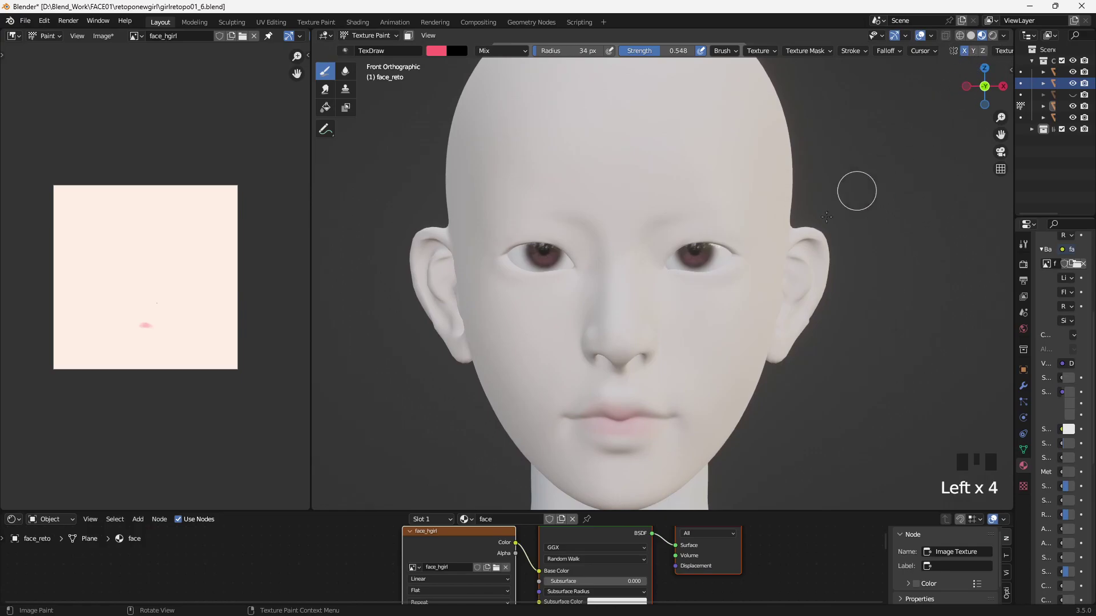
{"action": "mouse_move", "coordinate": [606, 420]}
{"action": "left_mouse_down"}
{"action": "mouse_move", "coordinate": [666, 413]}
{"action": "mouse_move", "coordinate": [580, 420]}
{"action": "left_mouse_up"}
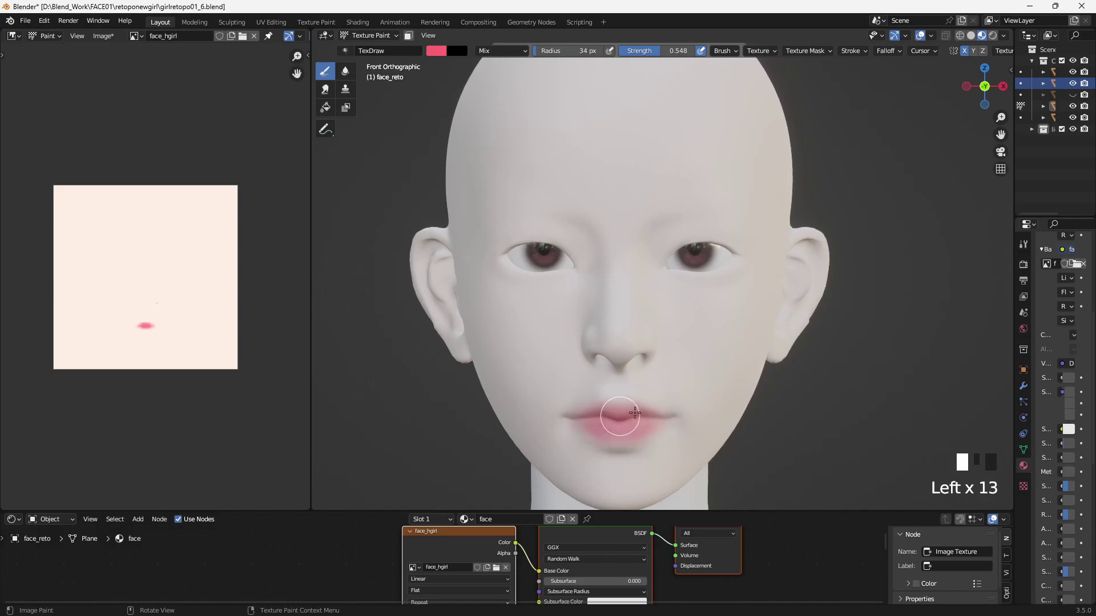
- Reduce the Draw brush radius to below 24 px and extend the pinkish red into the corner of the lips
{"action": "key", "text": "bracketleft"}
{"action": "key", "text": "bracketleft"}
{"action": "key", "text": "bracketleft"}
{"action": "key", "text": "bracketleft"}
{"action": "key", "text": "bracketleft"}
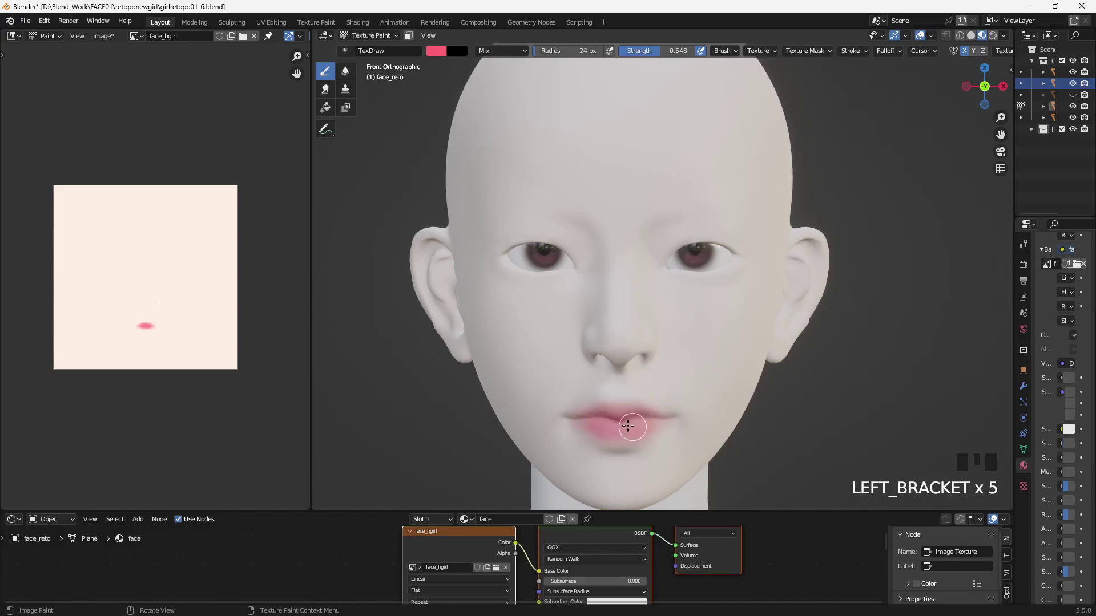
{"action": "mouse_move", "coordinate": [608, 421]}
{"action": "left_mouse_down"}
{"action": "mouse_move", "coordinate": [670, 416]}
{"action": "mouse_move", "coordinate": [577, 419]}
{"action": "left_mouse_up"}
{"action": "key", "text": "ctrl+z"}
{"action": "key", "text": "bracketleft"}
{"action": "key", "text": "bracketleft"}
{"action": "key", "text": "bracketleft"}
{"action": "left_click_drag", "start_coordinate": [570, 418], "coordinate": [554, 414]}
- View the lips from slightly below and change the paint colour to a darker crimson red
{"action": "middle_click_drag", "start_coordinate": [646, 420], "coordinate": [648, 379]}
{"action": "left_click", "coordinate": [437, 51]}
{"action": "scroll", "coordinate": [478, 133], "scroll_direction": "down", "scroll_amount": 2}
{"action": "left_click_drag", "start_coordinate": [476, 130], "coordinate": [476, 139]}
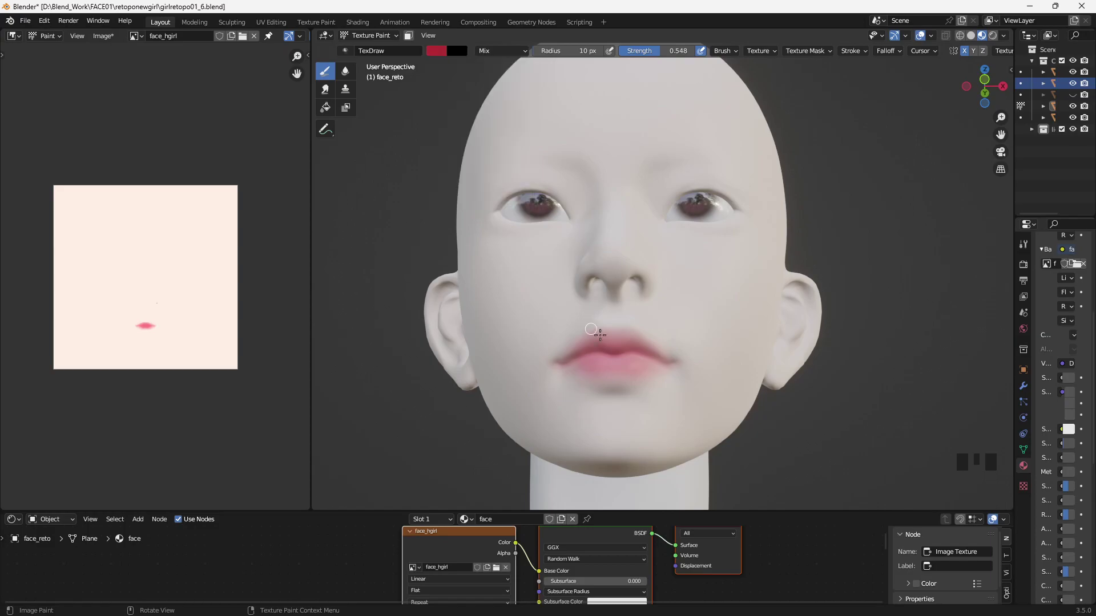
- Reduce the Draw brush radius to 4 px and paint crimson along the parting line of the lips toward the mouth corner
{"action": "middle_click_drag", "start_coordinate": [591, 329], "coordinate": [601, 357]}
{"action": "key", "text": "bracketleft"}
{"action": "key", "text": "bracketleft"}
{"action": "key", "text": "bracketleft"}
{"action": "key", "text": "bracketleft"}
{"action": "key", "text": "bracketleft"}
{"action": "left_click", "coordinate": [616, 387]}
{"action": "key", "text": "bracketleft"}
{"action": "left_click_drag", "start_coordinate": [617, 387], "coordinate": [657, 389]}
{"action": "left_click_drag", "start_coordinate": [661, 389], "coordinate": [674, 392]}
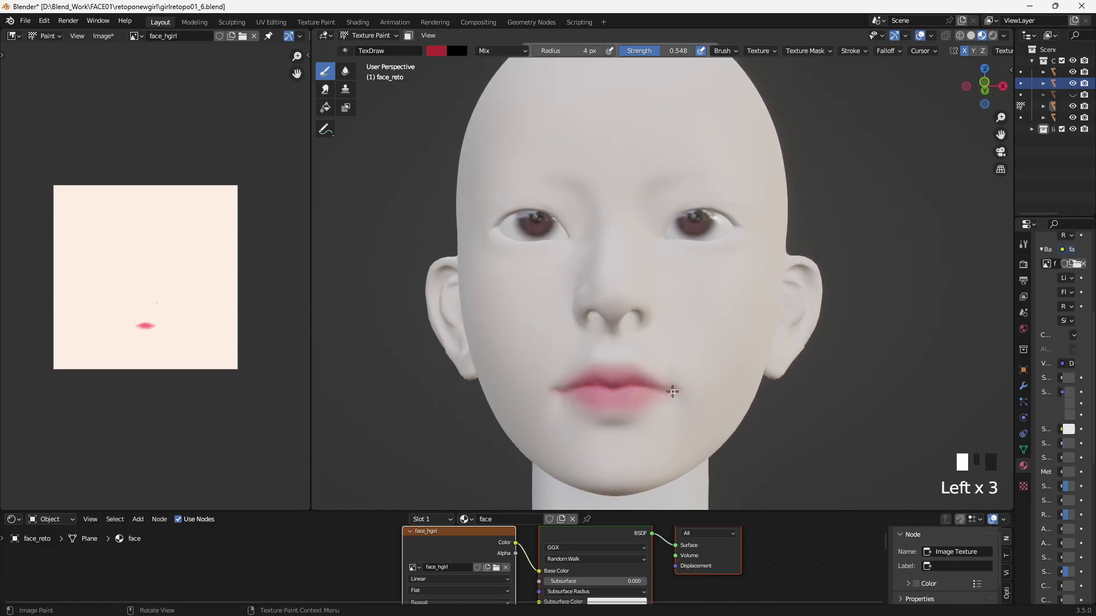
- Enlarge the brush radius to 7 px and deepen the crimson between the lips out to the mouth corner
{"action": "middle_click_drag", "start_coordinate": [657, 406], "coordinate": [654, 424]}
{"action": "key", "text": "bracketright"}
{"action": "key", "text": "bracketright"}
{"action": "key", "text": "bracketright"}
{"action": "left_click_drag", "start_coordinate": [636, 432], "coordinate": [655, 429]}
{"action": "left_click_drag", "start_coordinate": [657, 429], "coordinate": [680, 424]}
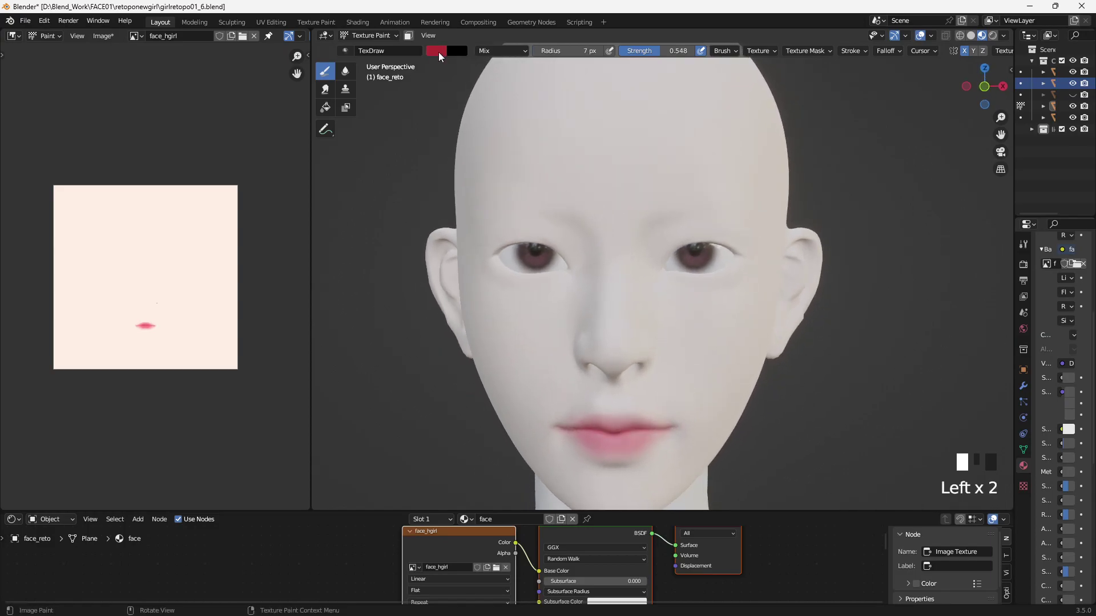
- Change the paint colour to light pink with saturation 0.268 and value 1.000, and tint the nose with a 41 px brush
{"action": "left_click", "coordinate": [437, 53]}
{"action": "left_click_drag", "start_coordinate": [474, 106], "coordinate": [476, 115]}
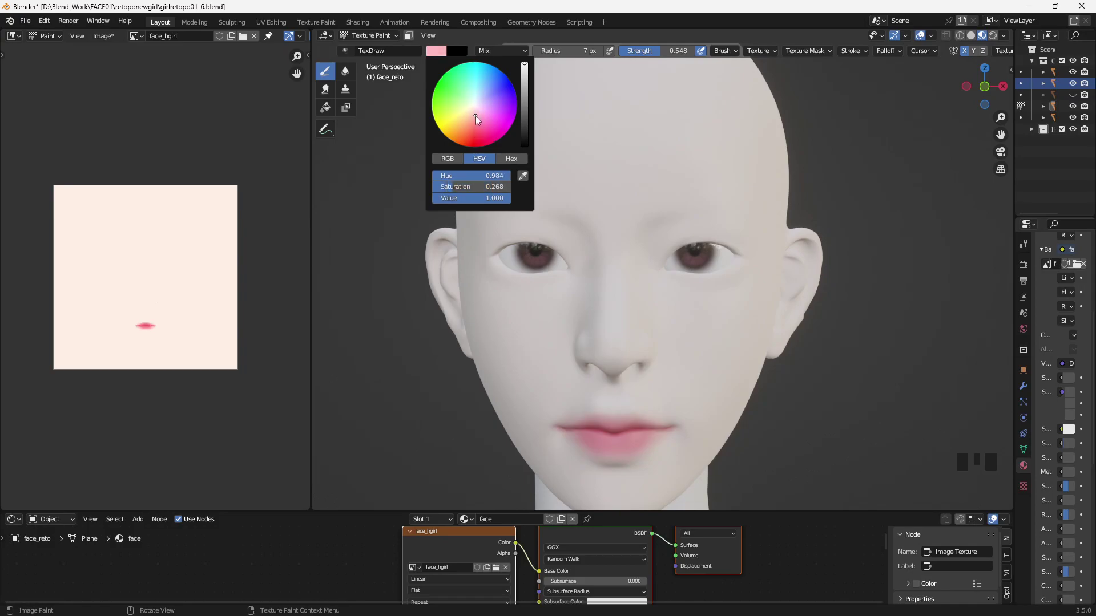
{"action": "key", "text": "bracketright"}
{"action": "key", "text": "bracketright"}
{"action": "key", "text": "bracketright"}
{"action": "middle_click_drag", "start_coordinate": [612, 372], "coordinate": [617, 312]}
{"action": "key", "text": "bracketright"}
{"action": "key", "text": "bracketright"}
{"action": "key", "text": "bracketright"}
{"action": "key", "text": "bracketright"}
{"action": "key", "text": "bracketright"}
{"action": "key", "text": "bracketright"}
{"action": "key", "text": "bracketright"}
{"action": "key", "text": "bracketright"}
{"action": "left_click", "coordinate": [617, 211]}
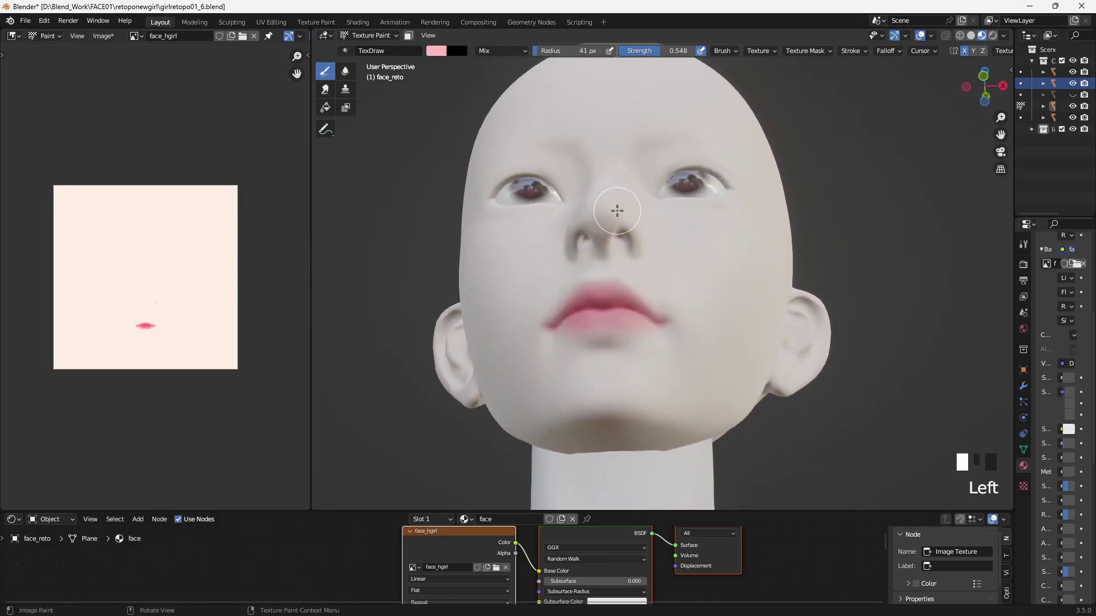
- Add light pink strokes around the nose, finishing with a smaller brush for the detail
{"action": "middle_click_drag", "start_coordinate": [617, 211], "coordinate": [624, 313]}
{"action": "key", "text": "bracketright"}
{"action": "left_click_drag", "start_coordinate": [624, 313], "coordinate": [607, 350]}
{"action": "mouse_move", "coordinate": [607, 350]}
{"action": "middle_mouse_down"}
{"action": "mouse_move", "coordinate": [599, 289]}
{"action": "mouse_move", "coordinate": [628, 320]}
{"action": "mouse_move", "coordinate": [702, 251]}
{"action": "mouse_move", "coordinate": [728, 310]}
{"action": "mouse_move", "coordinate": [609, 309]}
{"action": "middle_mouse_up"}
{"action": "key", "text": "bracketleft"}
{"action": "key", "text": "bracketleft"}
{"action": "key", "text": "bracketleft"}
{"action": "key", "text": "bracketleft"}
{"action": "key", "text": "bracketleft"}
{"action": "key", "text": "bracketleft"}
{"action": "key", "text": "bracketleft"}
{"action": "key", "text": "bracketleft"}
{"action": "left_click", "coordinate": [628, 320]}
- Enlarge the brush radius to 100 px and paint soft light pink blush under the eyes and across the cheek
{"action": "key", "text": "bracketright"}
{"action": "key", "text": "bracketright"}
{"action": "key", "text": "bracketright"}
{"action": "key", "text": "bracketright"}
{"action": "key", "text": "bracketright"}
{"action": "key", "text": "bracketright"}
{"action": "key", "text": "bracketright"}
{"action": "key", "text": "bracketright"}
{"action": "key", "text": "bracketright"}
{"action": "key", "text": "bracketright"}
{"action": "key", "text": "bracketright"}
{"action": "key", "text": "bracketright"}
{"action": "key", "text": "bracketright"}
{"action": "key", "text": "bracketright"}
{"action": "key", "text": "bracketright"}
{"action": "mouse_move", "coordinate": [611, 300]}
{"action": "left_mouse_down"}
{"action": "mouse_move", "coordinate": [697, 291]}
{"action": "mouse_move", "coordinate": [665, 338]}
{"action": "mouse_move", "coordinate": [597, 335]}
{"action": "left_mouse_up"}
{"action": "key", "text": "bracketleft"}
{"action": "key", "text": "bracketleft"}
{"action": "key", "text": "bracketleft"}
{"action": "left_click_drag", "start_coordinate": [693, 360], "coordinate": [663, 423]}
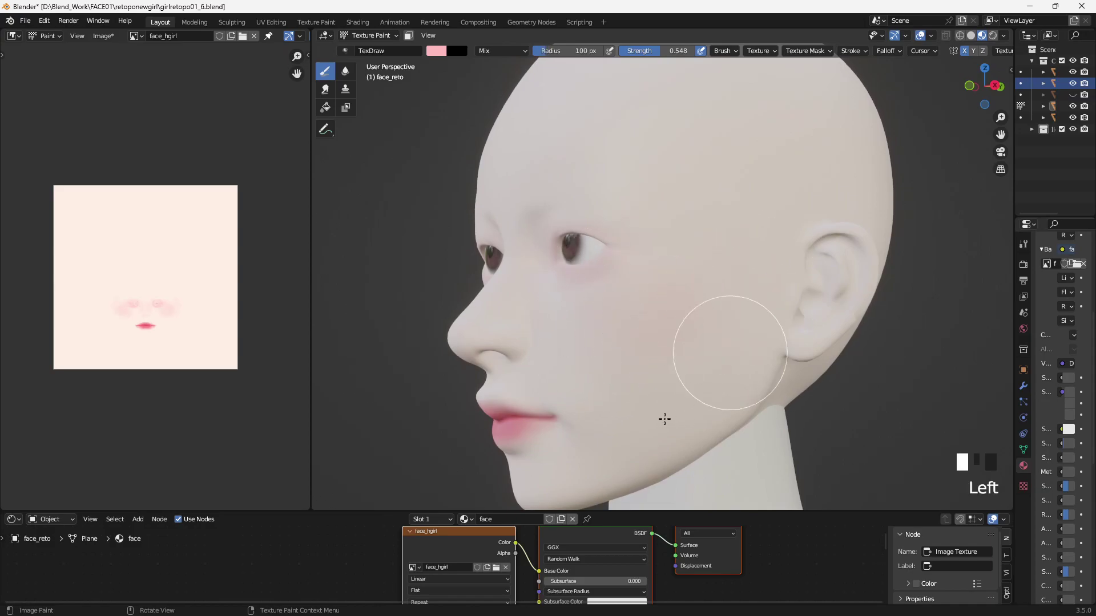
- Extend the light pink blush along the jawline and beneath the jaw toward the ear
{"action": "mouse_move", "coordinate": [793, 313]}
{"action": "middle_mouse_down"}
{"action": "mouse_move", "coordinate": [729, 342]}
{"action": "mouse_move", "coordinate": [599, 362]}
{"action": "middle_mouse_up"}
{"action": "left_click_drag", "start_coordinate": [599, 362], "coordinate": [752, 340]}
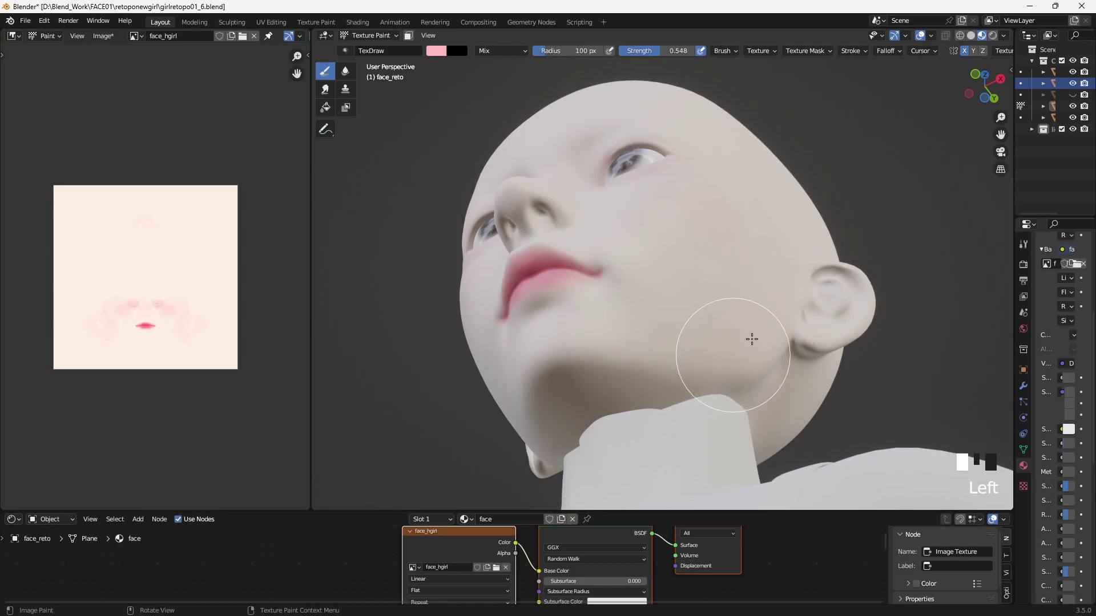
{"action": "left_click_drag", "start_coordinate": [582, 391], "coordinate": [758, 343]}
- Reduce the brush radius to 57 px, refine the blush on smaller areas of the face and tint the brow area
{"action": "mouse_move", "coordinate": [758, 343]}
{"action": "middle_mouse_down"}
{"action": "mouse_move", "coordinate": [734, 396]}
{"action": "mouse_move", "coordinate": [597, 394]}
{"action": "middle_mouse_up"}
{"action": "key", "text": "bracketleft"}
{"action": "key", "text": "bracketleft"}
{"action": "key", "text": "bracketleft"}
{"action": "left_click_drag", "start_coordinate": [556, 332], "coordinate": [528, 321]}
{"action": "left_click_drag", "start_coordinate": [531, 321], "coordinate": [595, 320]}
{"action": "middle_click_drag", "start_coordinate": [595, 320], "coordinate": [550, 360]}
{"action": "key", "text": "bracketleft"}
{"action": "key", "text": "bracketleft"}
{"action": "key", "text": "bracketleft"}
{"action": "left_click_drag", "start_coordinate": [541, 379], "coordinate": [538, 386]}
{"action": "middle_click_drag", "start_coordinate": [538, 386], "coordinate": [647, 303]}
{"action": "left_click_drag", "start_coordinate": [671, 228], "coordinate": [748, 207]}
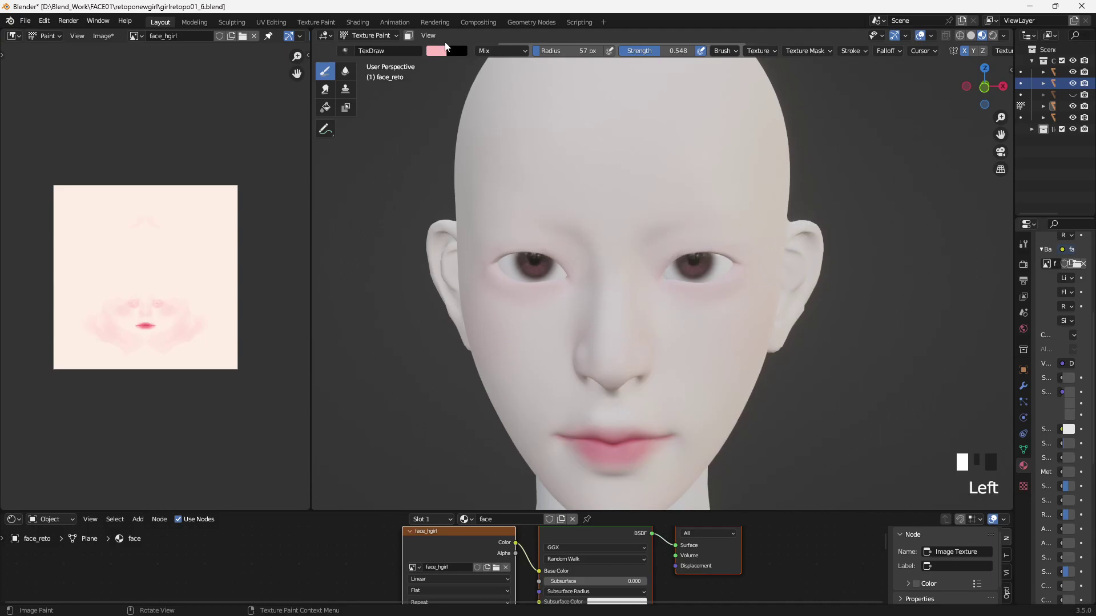
- Darken the pink paint colour slightly, shrink the brush and paint a soft tint along the eyebrow
{"action": "left_click", "coordinate": [438, 51]}
{"action": "left_click", "coordinate": [525, 72]}
{"action": "left_click_drag", "start_coordinate": [475, 120], "coordinate": [473, 121]}
{"action": "key", "text": "f"}
{"action": "left_click", "coordinate": [675, 223]}
{"action": "left_click_drag", "start_coordinate": [675, 223], "coordinate": [726, 211]}
{"action": "key", "text": "bracketleft"}
{"action": "key", "text": "bracketleft"}
{"action": "key", "text": "bracketleft"}
{"action": "left_click", "coordinate": [693, 227]}
- Paint the darker pink around the brow and upper eyelid, shrinking the brush toward the outer end
{"action": "mouse_move", "coordinate": [693, 228]}
{"action": "middle_mouse_down"}
{"action": "mouse_move", "coordinate": [618, 238]}
{"action": "mouse_move", "coordinate": [670, 201]}
{"action": "middle_mouse_up"}
{"action": "left_click", "coordinate": [637, 218]}
{"action": "mouse_move", "coordinate": [639, 197]}
{"action": "left_mouse_down"}
{"action": "mouse_move", "coordinate": [698, 199]}
{"action": "mouse_move", "coordinate": [680, 193]}
{"action": "left_mouse_up"}
{"action": "key", "text": "bracketleft"}
{"action": "key", "text": "bracketleft"}
{"action": "left_click_drag", "start_coordinate": [682, 193], "coordinate": [705, 195]}
{"action": "middle_click_drag", "start_coordinate": [705, 194], "coordinate": [732, 217]}
- Darken the paint colour to a muted brownish red and line the eye's inner corner and upper lid with a 9 px brush
{"action": "left_click", "coordinate": [438, 51]}
{"action": "left_click_drag", "start_coordinate": [526, 86], "coordinate": [524, 108]}
{"action": "mouse_move", "coordinate": [668, 262]}
{"action": "middle_mouse_down"}
{"action": "mouse_move", "coordinate": [653, 286]}
{"action": "mouse_move", "coordinate": [656, 221]}
{"action": "mouse_move", "coordinate": [595, 198]}
{"action": "middle_mouse_up"}
{"action": "key", "text": "KP_Add"}
{"action": "key", "text": "KP_Add"}
{"action": "key", "text": "KP_Add"}
{"action": "left_click", "coordinate": [606, 211]}
{"action": "left_click_drag", "start_coordinate": [552, 217], "coordinate": [568, 178]}
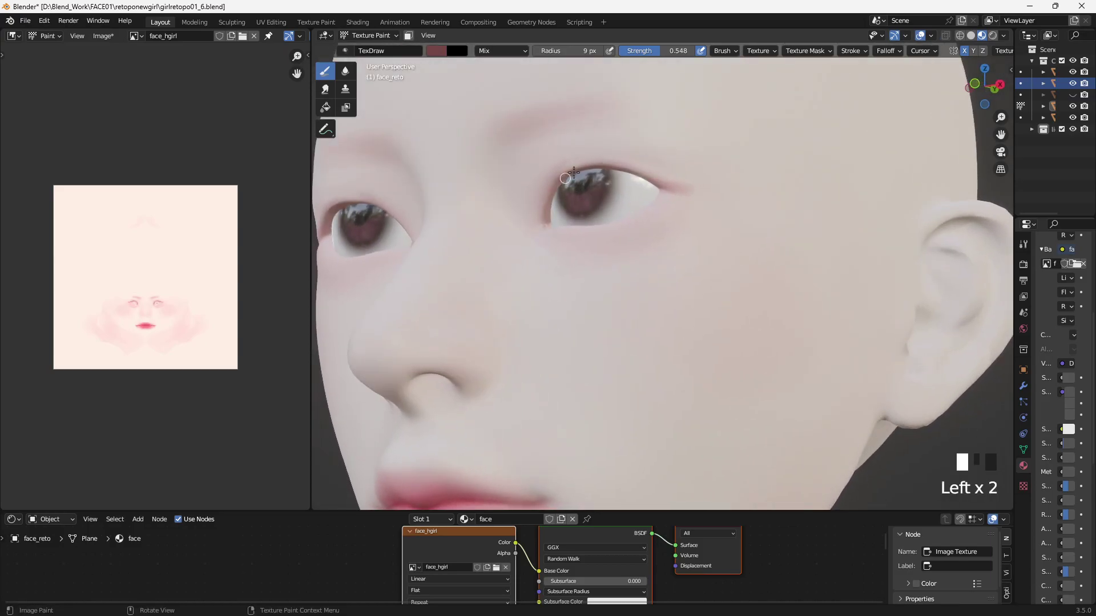
- Paint the brownish red along the outer part of the upper lash line, viewing the eye from below
{"action": "middle_click_drag", "start_coordinate": [570, 177], "coordinate": [599, 117]}
{"action": "left_click_drag", "start_coordinate": [691, 65], "coordinate": [711, 67]}
{"action": "left_click_drag", "start_coordinate": [723, 77], "coordinate": [709, 76]}
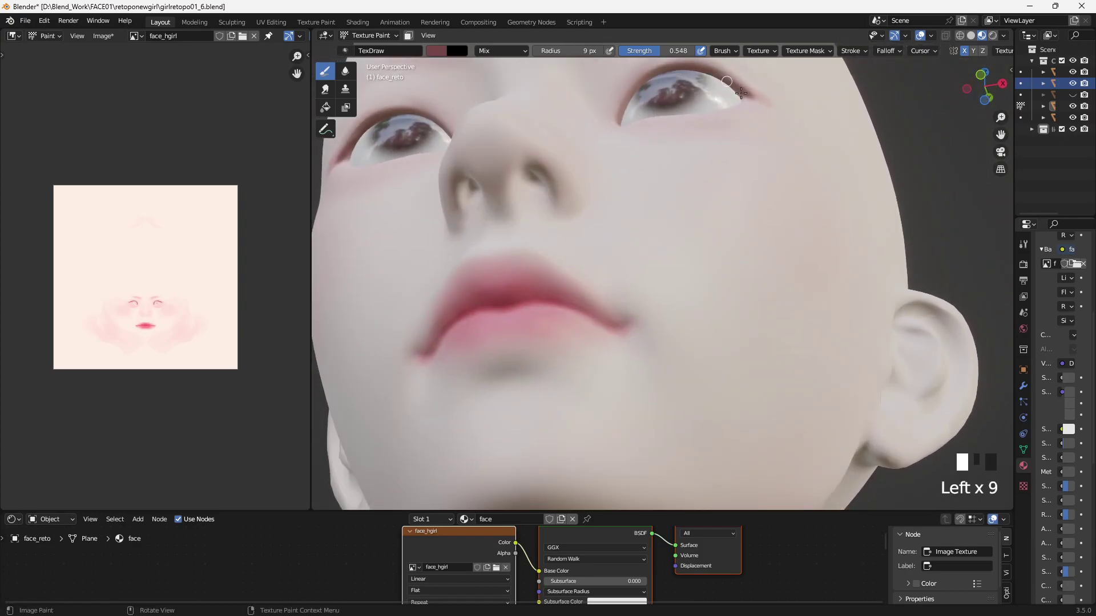
- Enlarge the brush and build up brownish red from the outer eye corner along the upper lid to the inner corner
{"action": "middle_click_drag", "start_coordinate": [725, 80], "coordinate": [753, 126]}
{"action": "key", "text": "bracketright"}
{"action": "key", "text": "bracketright"}
{"action": "key", "text": "bracketright"}
{"action": "left_click", "coordinate": [765, 141]}
{"action": "left_click", "coordinate": [765, 141]}
{"action": "left_click_drag", "start_coordinate": [765, 145], "coordinate": [753, 137]}
{"action": "left_click_drag", "start_coordinate": [758, 140], "coordinate": [750, 132]}
{"action": "middle_click_drag", "start_coordinate": [750, 132], "coordinate": [740, 166]}
{"action": "left_click", "coordinate": [690, 149]}
{"action": "left_click_drag", "start_coordinate": [689, 149], "coordinate": [648, 154]}
{"action": "left_click_drag", "start_coordinate": [648, 154], "coordinate": [632, 169]}
{"action": "left_click", "coordinate": [620, 193]}
- Shrink the brush and line the inner eye corner and the lower lash line in brownish red
{"action": "middle_click_drag", "start_coordinate": [638, 165], "coordinate": [645, 216]}
{"action": "key", "text": "bracketleft"}
{"action": "key", "text": "bracketleft"}
{"action": "key", "text": "bracketleft"}
{"action": "left_click_drag", "start_coordinate": [609, 260], "coordinate": [625, 240]}
{"action": "middle_click_drag", "start_coordinate": [625, 240], "coordinate": [653, 271]}
{"action": "left_click_drag", "start_coordinate": [625, 329], "coordinate": [642, 331]}
{"action": "left_click_drag", "start_coordinate": [642, 331], "coordinate": [698, 339]}
- Enlarge the brush radius to 16 px and shade the lower eyelid and outer eye corner in brownish red
{"action": "key", "text": "bracketright"}
{"action": "key", "text": "bracketright"}
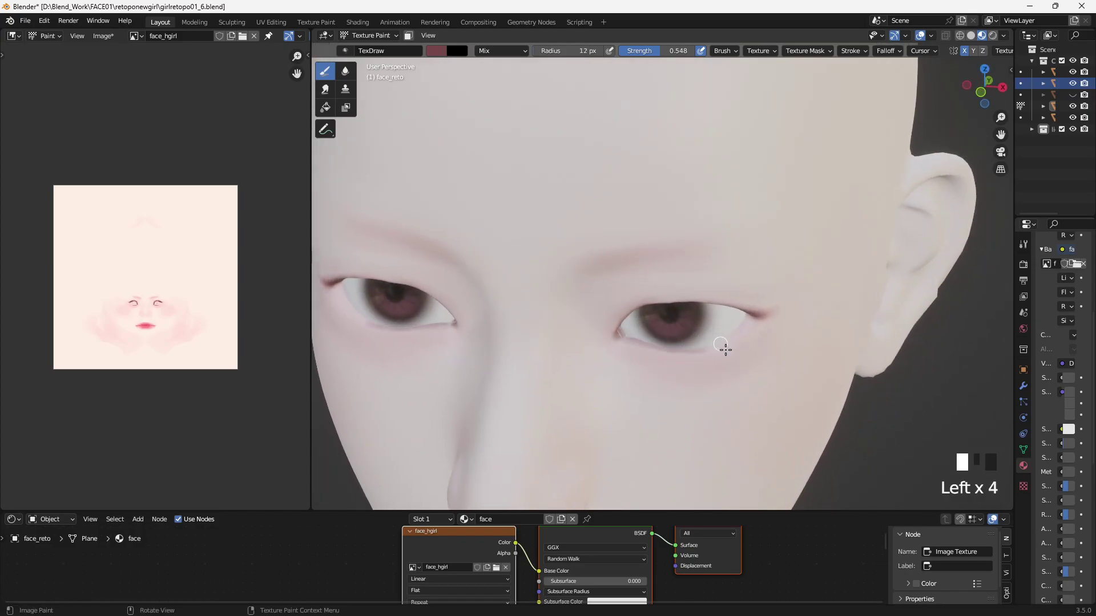
{"action": "middle_click_drag", "start_coordinate": [723, 348], "coordinate": [724, 362]}
{"action": "key", "text": "bracketright"}
{"action": "key", "text": "bracketright"}
{"action": "key", "text": "bracketright"}
{"action": "mouse_move", "coordinate": [637, 359]}
{"action": "left_mouse_down"}
{"action": "mouse_move", "coordinate": [692, 374]}
{"action": "mouse_move", "coordinate": [728, 368]}
{"action": "left_mouse_up"}
{"action": "left_click_drag", "start_coordinate": [685, 370], "coordinate": [721, 365]}
{"action": "middle_click_drag", "start_coordinate": [736, 362], "coordinate": [778, 299]}
{"action": "left_click_drag", "start_coordinate": [822, 302], "coordinate": [838, 290]}
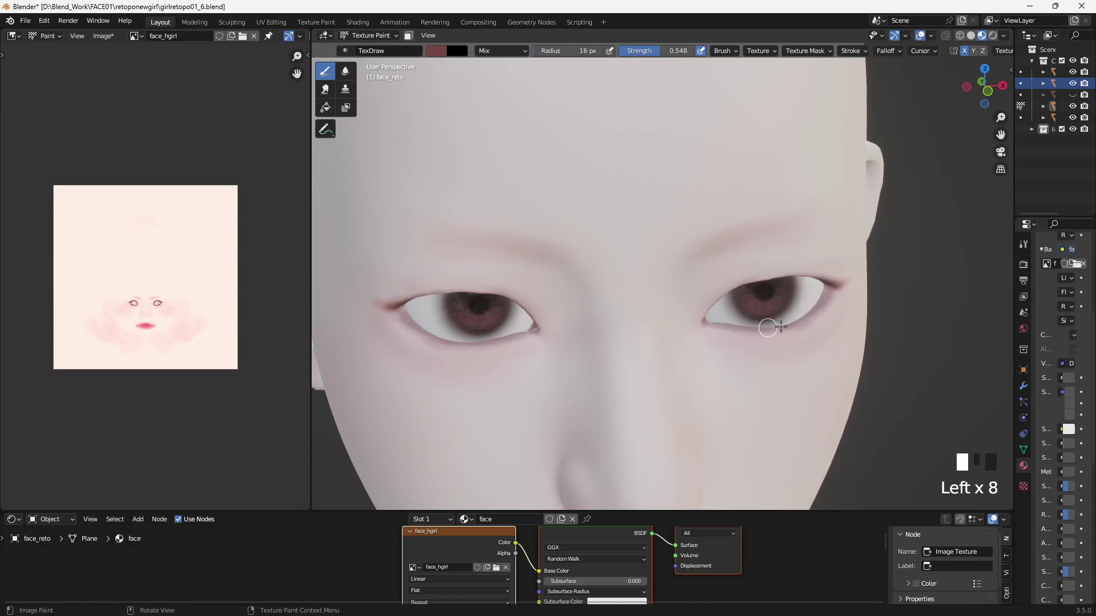
- Shade the outer lid corner and the upper eyelid in brownish red, enlarging the brush radius to 22 px
{"action": "mouse_move", "coordinate": [831, 293]}
{"action": "middle_mouse_down"}
{"action": "mouse_move", "coordinate": [751, 286]}
{"action": "mouse_move", "coordinate": [782, 238]}
{"action": "middle_mouse_up"}
{"action": "left_click", "coordinate": [750, 284]}
{"action": "left_click", "coordinate": [748, 281]}
{"action": "key", "text": "bracketright"}
{"action": "key", "text": "bracketright"}
{"action": "key", "text": "bracketright"}
{"action": "left_click", "coordinate": [723, 182]}
{"action": "left_click", "coordinate": [721, 182]}
{"action": "mouse_move", "coordinate": [721, 182]}
{"action": "left_mouse_down"}
{"action": "mouse_move", "coordinate": [776, 178]}
{"action": "mouse_move", "coordinate": [753, 183]}
{"action": "mouse_move", "coordinate": [764, 185]}
{"action": "left_mouse_up"}
{"action": "key", "text": "bracketright"}
{"action": "key", "text": "bracketright"}
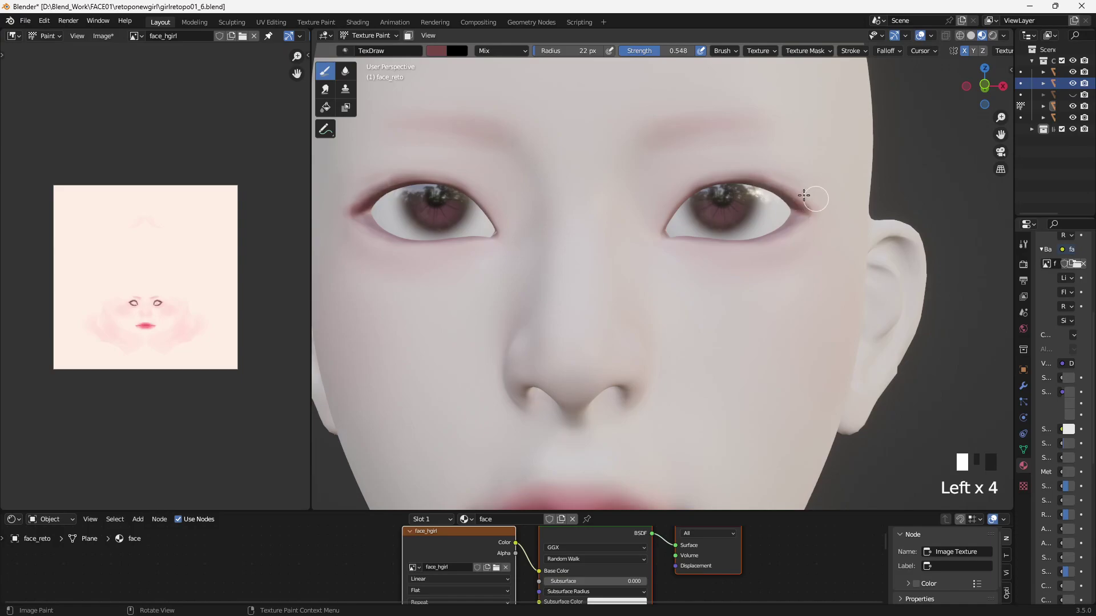
- Shrink the brush and darken the inner eye corner in brownish red
{"action": "left_click", "coordinate": [662, 227]}
{"action": "key", "text": "bracketleft"}
{"action": "key", "text": "bracketleft"}
{"action": "key", "text": "bracketleft"}
{"action": "key", "text": "bracketleft"}
{"action": "key", "text": "bracketleft"}
{"action": "key", "text": "bracketleft"}
{"action": "key", "text": "bracketleft"}
{"action": "left_click", "coordinate": [668, 221]}
{"action": "left_click", "coordinate": [665, 225]}
- Enlarge the brush radius to 12 px and shade the inner and middle lower lash line in brownish red
{"action": "key", "text": "bracketright"}
{"action": "key", "text": "bracketright"}
{"action": "key", "text": "bracketright"}
{"action": "key", "text": "bracketright"}
{"action": "left_click", "coordinate": [717, 240]}
{"action": "left_click", "coordinate": [705, 240]}
{"action": "middle_click_drag", "start_coordinate": [708, 240], "coordinate": [758, 227]}
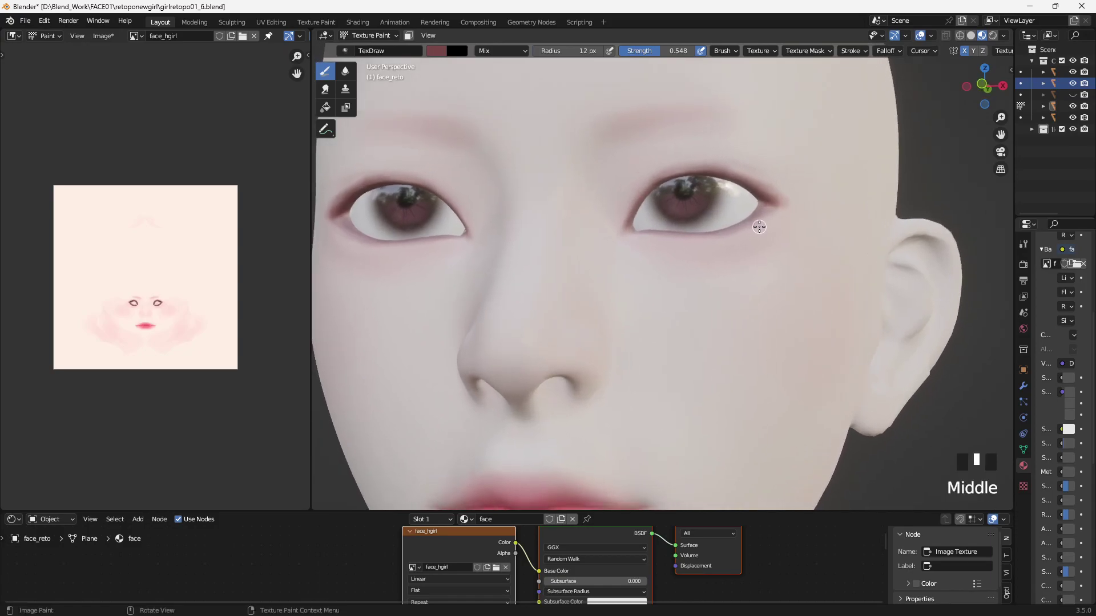
- Extend the brownish red past the outer end of the upper lash line in front view
{"action": "key", "text": "KP_1"}
{"action": "key", "text": "Left"}
{"action": "key", "text": "Left"}
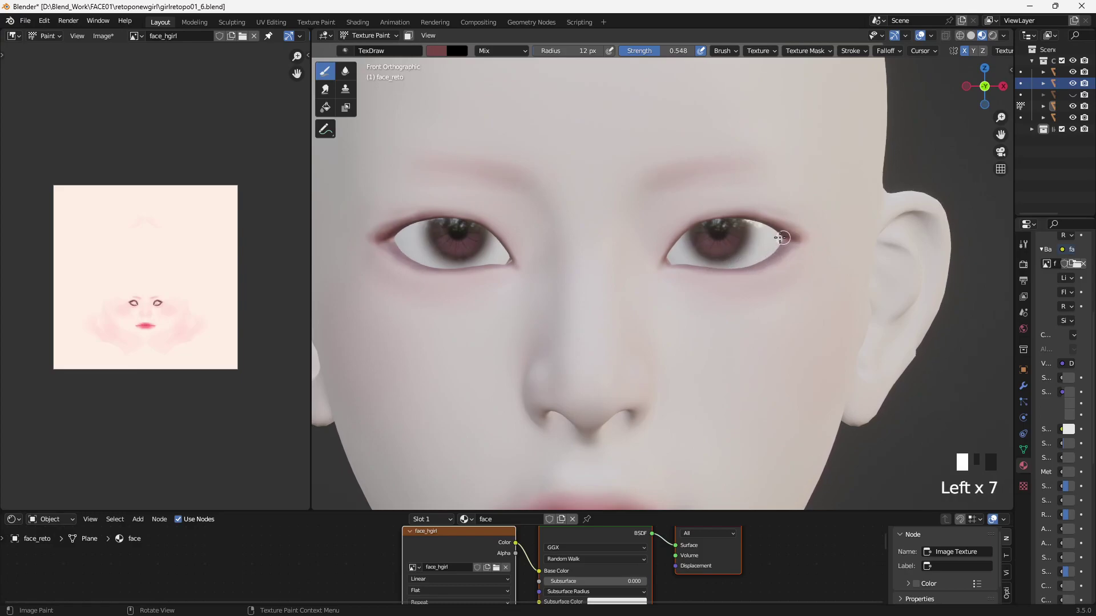
{"action": "left_click_drag", "start_coordinate": [766, 223], "coordinate": [802, 232]}
{"action": "left_click_drag", "start_coordinate": [785, 226], "coordinate": [809, 235]}
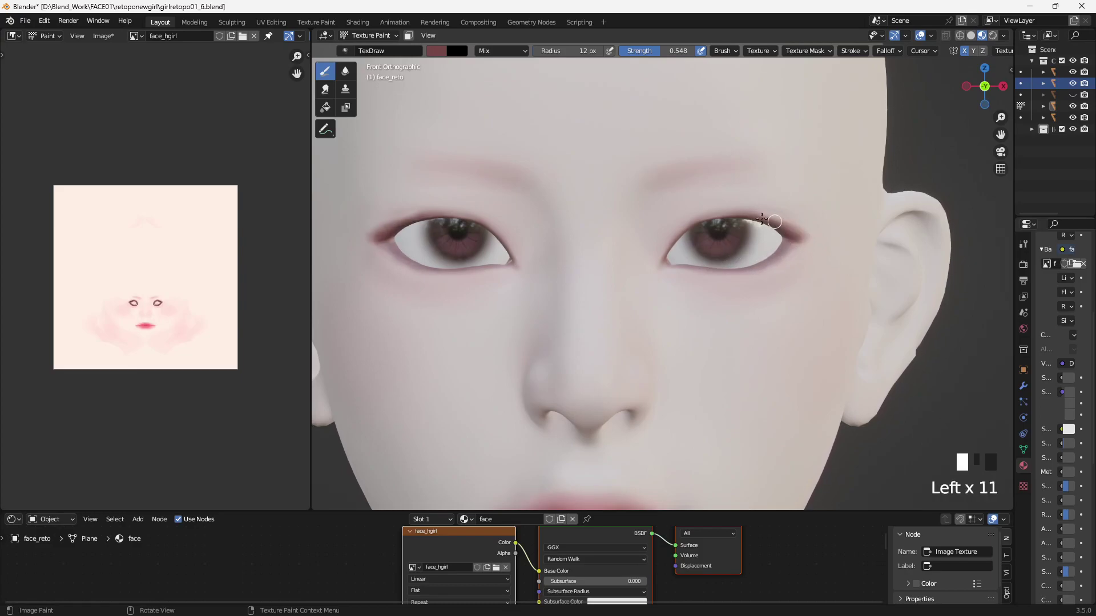
- Shrink the brush, undo the last lash stroke, and line the upper lash line at a 3 px radius
{"action": "key", "text": "bracketleft"}
{"action": "key", "text": "bracketleft"}
{"action": "key", "text": "bracketleft"}
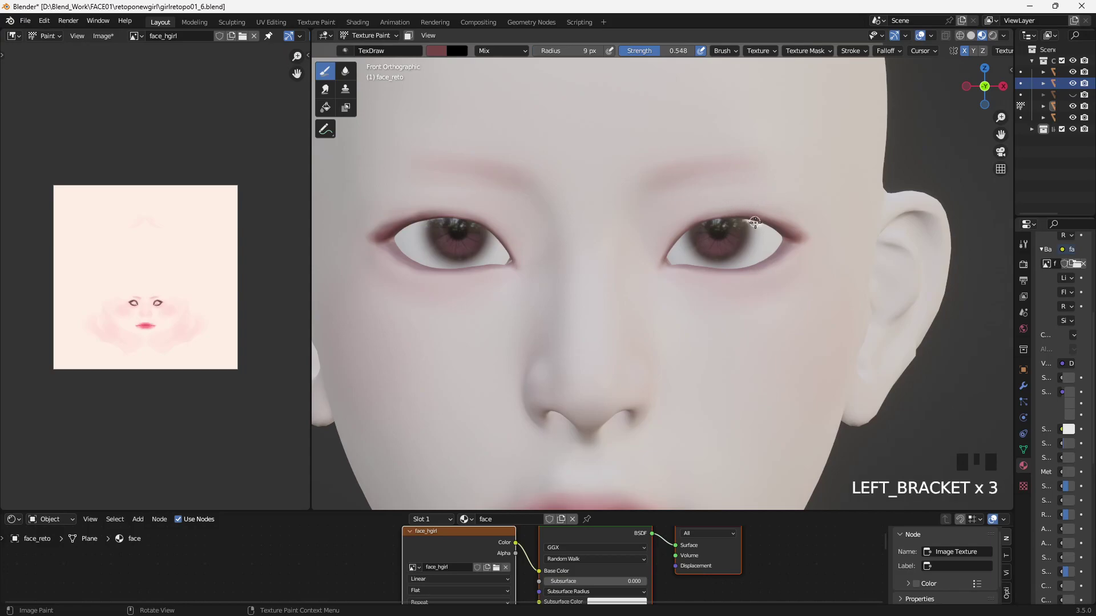
{"action": "mouse_move", "coordinate": [690, 225]}
{"action": "left_mouse_down"}
{"action": "mouse_move", "coordinate": [676, 247]}
{"action": "mouse_move", "coordinate": [737, 209]}
{"action": "left_mouse_up"}
{"action": "key", "text": "bracketleft"}
{"action": "key", "text": "bracketleft"}
{"action": "key", "text": "bracketleft"}
{"action": "key", "text": "bracketleft"}
{"action": "key", "text": "ctrl+z"}
{"action": "key", "text": "bracketright"}
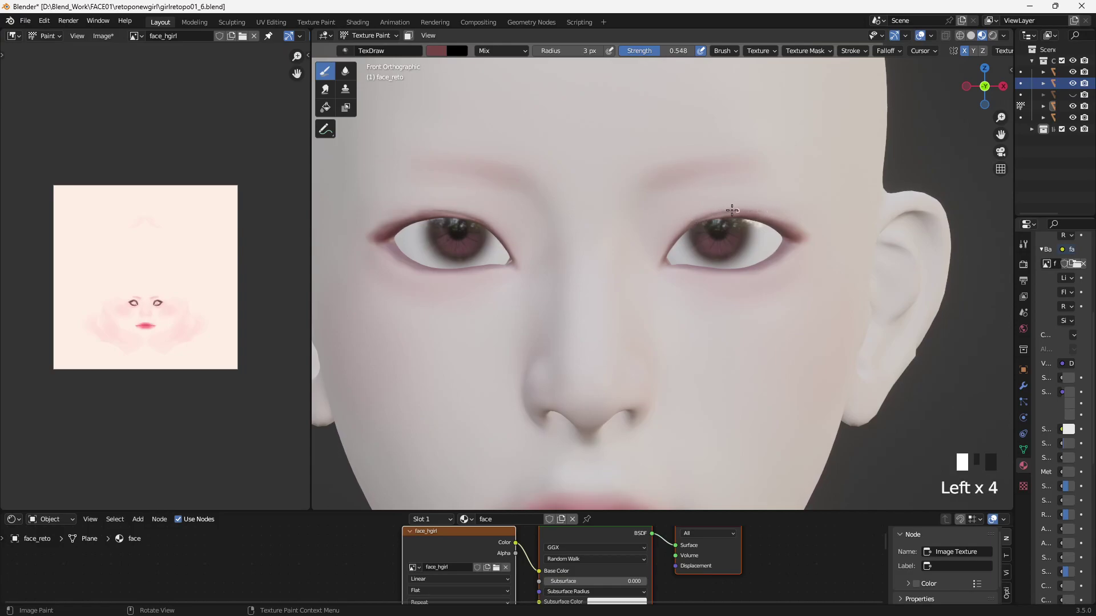
{"action": "left_click", "coordinate": [791, 220]}
{"action": "left_click", "coordinate": [791, 219]}
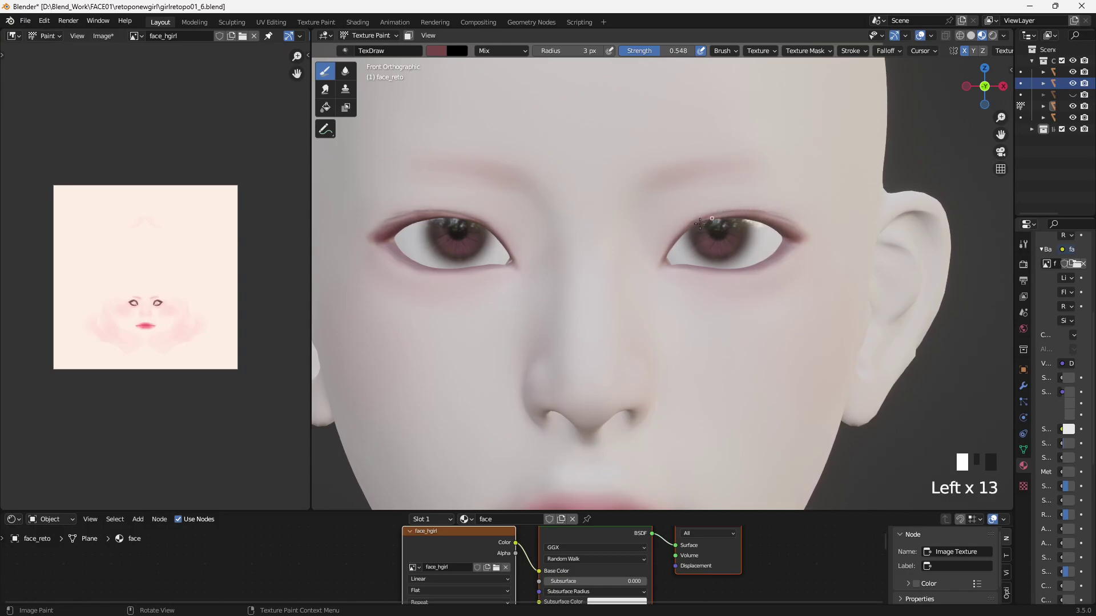
- Enlarge the brush and build up brownish red along the inner and middle part of the upper lid
{"action": "key", "text": "bracketright"}
{"action": "key", "text": "bracketright"}
{"action": "key", "text": "bracketright"}
{"action": "key", "text": "bracketright"}
{"action": "key", "text": "bracketright"}
{"action": "key", "text": "bracketright"}
{"action": "left_click", "coordinate": [693, 224]}
{"action": "key", "text": "bracketright"}
{"action": "key", "text": "bracketright"}
{"action": "key", "text": "bracketright"}
{"action": "left_click", "coordinate": [698, 223]}
{"action": "left_click", "coordinate": [727, 213]}
- Shrink the brush and sharpen the brownish red wing at the outer eye corner, viewing the eye from the side
{"action": "key", "text": "bracketleft"}
{"action": "key", "text": "bracketleft"}
{"action": "key", "text": "bracketleft"}
{"action": "left_click", "coordinate": [807, 228]}
{"action": "middle_click_drag", "start_coordinate": [807, 227], "coordinate": [730, 214]}
{"action": "left_click", "coordinate": [729, 212]}
{"action": "left_click", "coordinate": [704, 214]}
- Set the brush radius to 6 px and line the outer part of the lower lash line in brownish red
{"action": "key", "text": "bracketright"}
{"action": "key", "text": "bracketright"}
{"action": "key", "text": "bracketright"}
{"action": "key", "text": "bracketright"}
{"action": "key", "text": "bracketleft"}
{"action": "key", "text": "bracketleft"}
{"action": "key", "text": "bracketleft"}
{"action": "left_click", "coordinate": [708, 235]}
{"action": "left_click", "coordinate": [708, 234]}
{"action": "left_click", "coordinate": [707, 234]}
{"action": "left_click", "coordinate": [693, 242]}
{"action": "left_click", "coordinate": [689, 243]}
{"action": "left_click", "coordinate": [684, 244]}
{"action": "left_click", "coordinate": [680, 246]}
{"action": "left_click", "coordinate": [677, 246]}
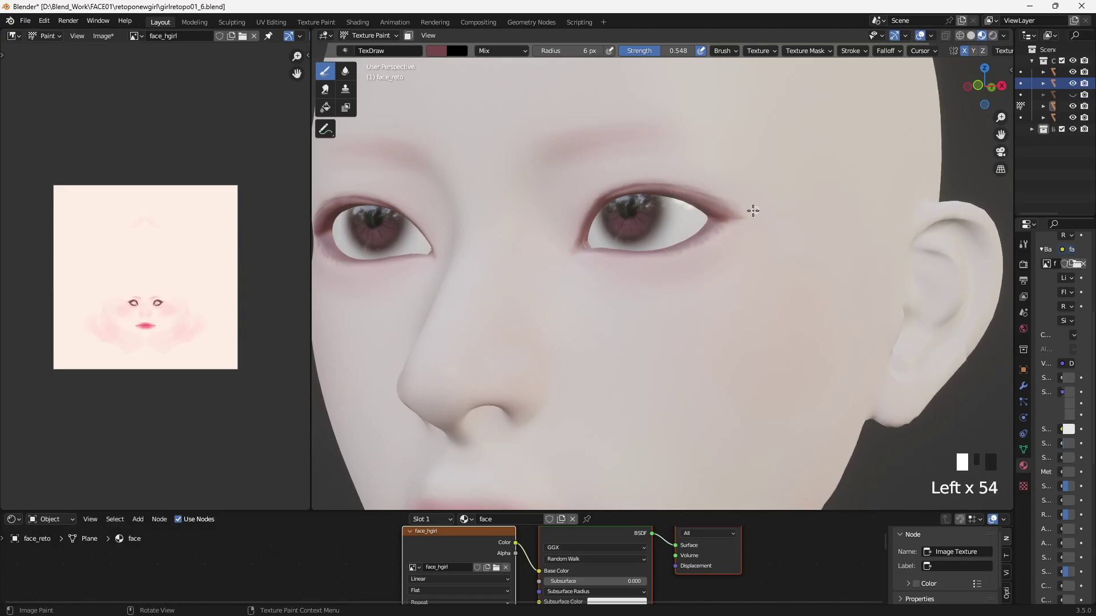
- Enlarge the brush radius to 31 px and brush brownish red over the eyebrow in front view
{"action": "key", "text": "bracketright"}
{"action": "key", "text": "bracketright"}
{"action": "key", "text": "bracketright"}
{"action": "key", "text": "bracketright"}
{"action": "key", "text": "bracketright"}
{"action": "key", "text": "bracketright"}
{"action": "key", "text": "bracketright"}
{"action": "key", "text": "bracketright"}
{"action": "key", "text": "bracketright"}
{"action": "key", "text": "bracketright"}
{"action": "key", "text": "bracketright"}
{"action": "key", "text": "bracketright"}
{"action": "key", "text": "bracketright"}
{"action": "key", "text": "bracketright"}
{"action": "key", "text": "bracketright"}
{"action": "key", "text": "bracketright"}
{"action": "key", "text": "bracketright"}
{"action": "key", "text": "bracketright"}
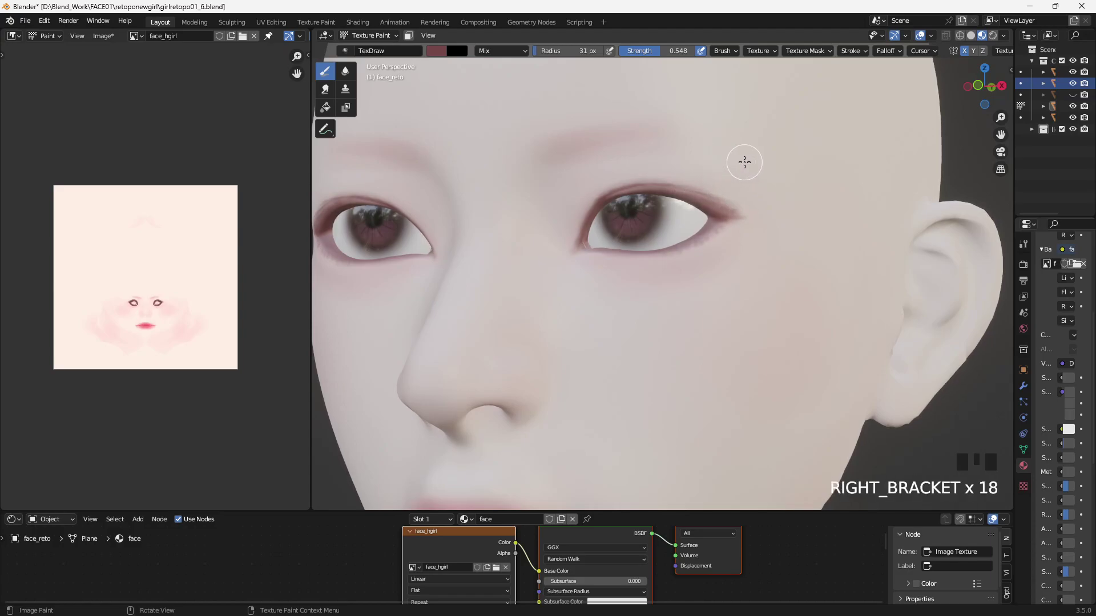
{"action": "middle_click_drag", "start_coordinate": [742, 161], "coordinate": [805, 191]}
{"action": "key", "text": "KP_1"}
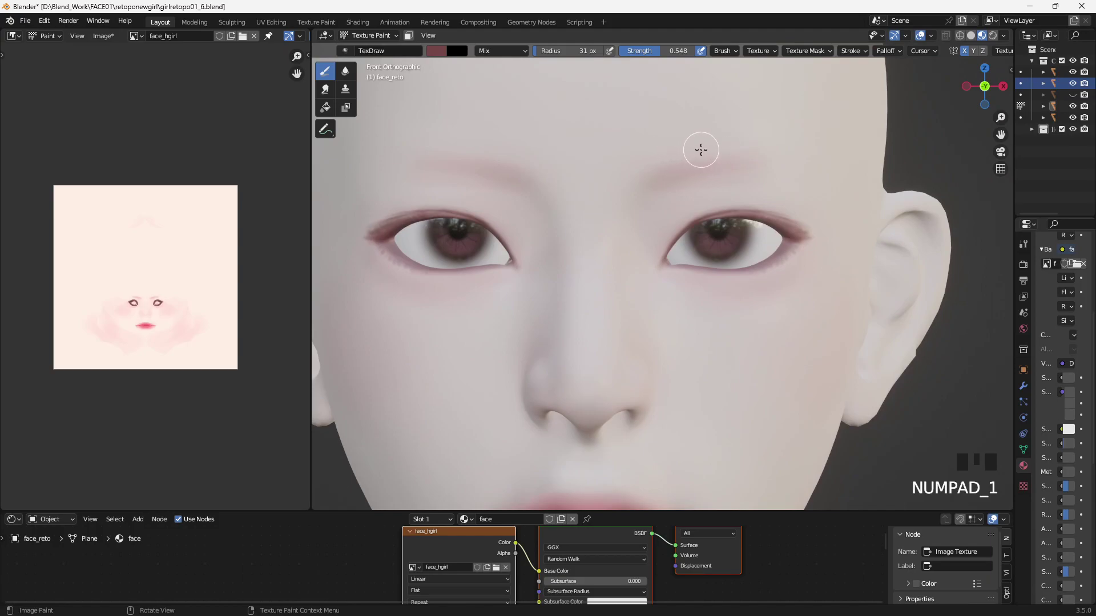
{"action": "key", "text": "KP_Subtract"}
{"action": "key", "text": "KP_Subtract"}
{"action": "key", "text": "KP_Subtract"}
{"action": "left_click_drag", "start_coordinate": [663, 213], "coordinate": [725, 200]}
- Lighten the brush colour to dusty pink, lower the strength to 0.341, and brush it across the eyebrow
{"action": "left_click", "coordinate": [541, 63]}
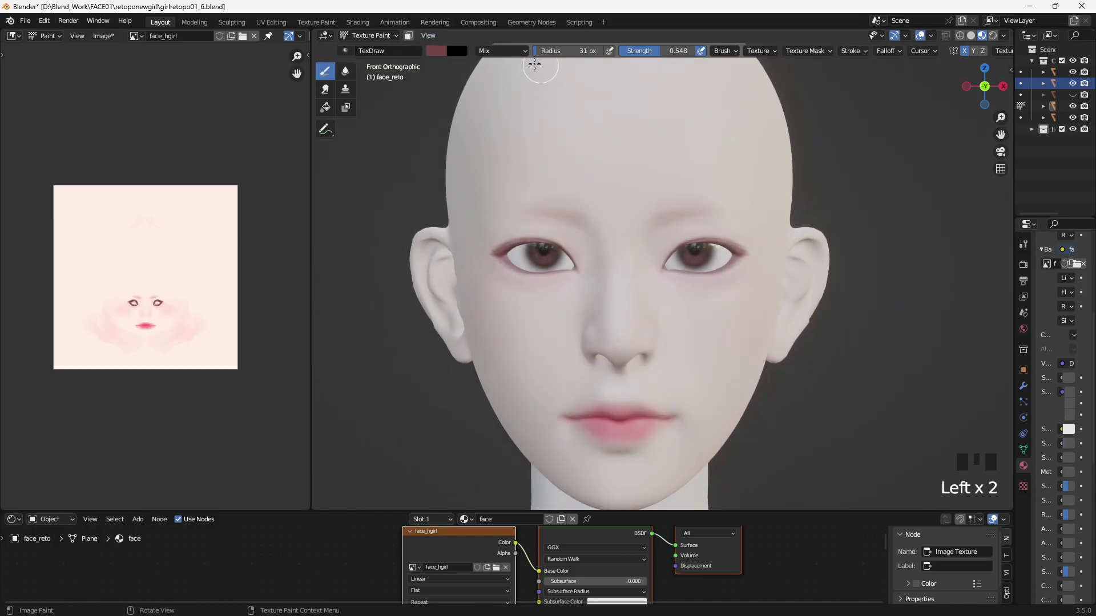
{"action": "left_click", "coordinate": [440, 54]}
{"action": "left_click", "coordinate": [525, 68]}
{"action": "left_click_drag", "start_coordinate": [524, 67], "coordinate": [524, 79]}
{"action": "left_click_drag", "start_coordinate": [678, 211], "coordinate": [740, 209]}
{"action": "key", "text": "p"}
- Shrink the brush radius to 10 px and build up dusty pink along the eyebrow, concentrating on its inner end
{"action": "key", "text": "bracketleft"}
{"action": "key", "text": "bracketleft"}
{"action": "key", "text": "bracketleft"}
{"action": "key", "text": "bracketleft"}
{"action": "key", "text": "bracketleft"}
{"action": "key", "text": "bracketleft"}
{"action": "key", "text": "bracketleft"}
{"action": "key", "text": "bracketleft"}
{"action": "left_click_drag", "start_coordinate": [666, 210], "coordinate": [745, 209]}
{"action": "left_click_drag", "start_coordinate": [655, 210], "coordinate": [699, 209]}
{"action": "left_click_drag", "start_coordinate": [654, 213], "coordinate": [696, 211]}
{"action": "left_click_drag", "start_coordinate": [652, 215], "coordinate": [688, 213]}
{"action": "left_click_drag", "start_coordinate": [646, 217], "coordinate": [651, 217]}
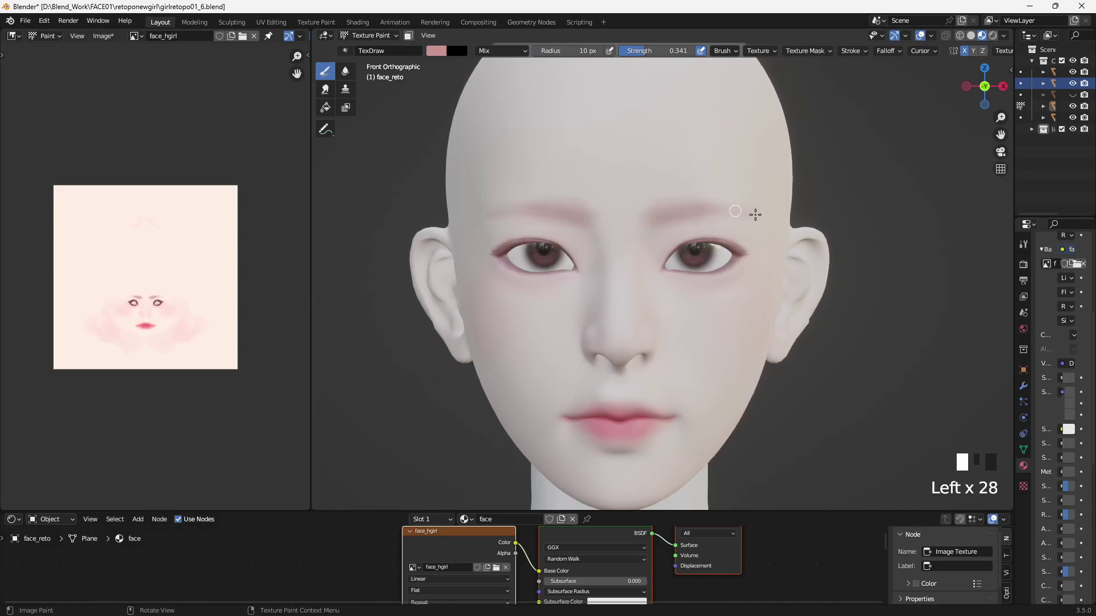
- Enlarge the brush radius to 16 px and change the brush colour to a brighter salmon pink
{"action": "key", "text": "bracketright"}
{"action": "key", "text": "bracketright"}
{"action": "key", "text": "bracketright"}
{"action": "key", "text": "bracketright"}
{"action": "key", "text": "bracketright"}
{"action": "key", "text": "bracketright"}
{"action": "left_click", "coordinate": [439, 50]}
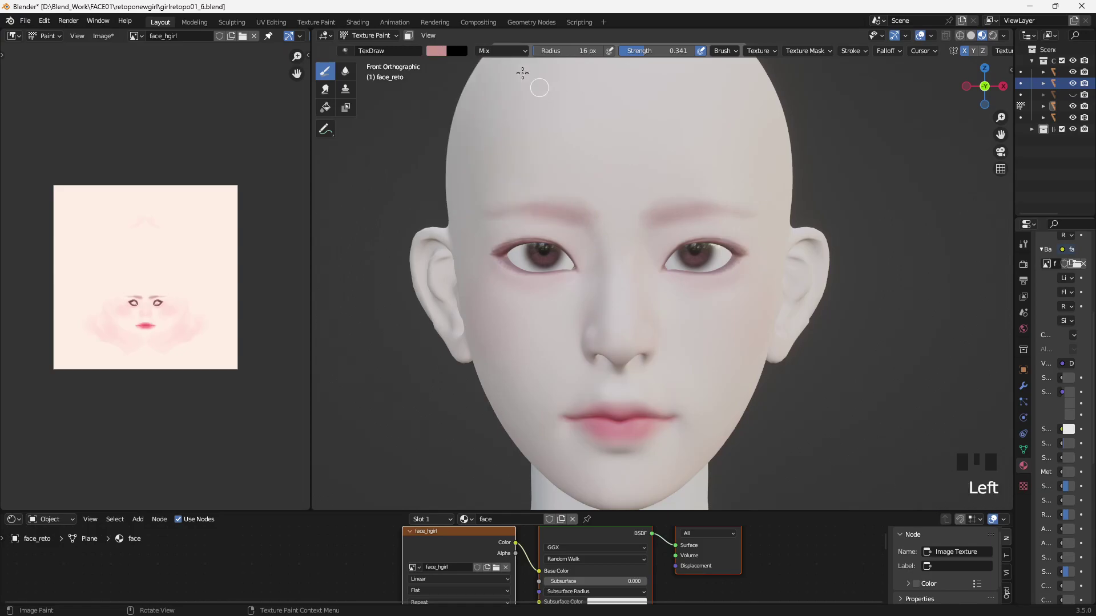
{"action": "left_click", "coordinate": [441, 52]}
{"action": "left_click_drag", "start_coordinate": [524, 78], "coordinate": [524, 61]}
{"action": "left_click_drag", "start_coordinate": [474, 117], "coordinate": [474, 120]}
- Shrink the brush and tint the lower eyelid from the inner corner outward in salmon pink
{"action": "middle_click_drag", "start_coordinate": [741, 253], "coordinate": [711, 246]}
{"action": "key", "text": "bracketleft"}
{"action": "key", "text": "bracketleft"}
{"action": "key", "text": "bracketleft"}
{"action": "key", "text": "bracketleft"}
{"action": "key", "text": "bracketleft"}
{"action": "key", "text": "bracketleft"}
{"action": "key", "text": "bracketleft"}
{"action": "key", "text": "bracketleft"}
{"action": "key", "text": "bracketleft"}
{"action": "key", "text": "bracketleft"}
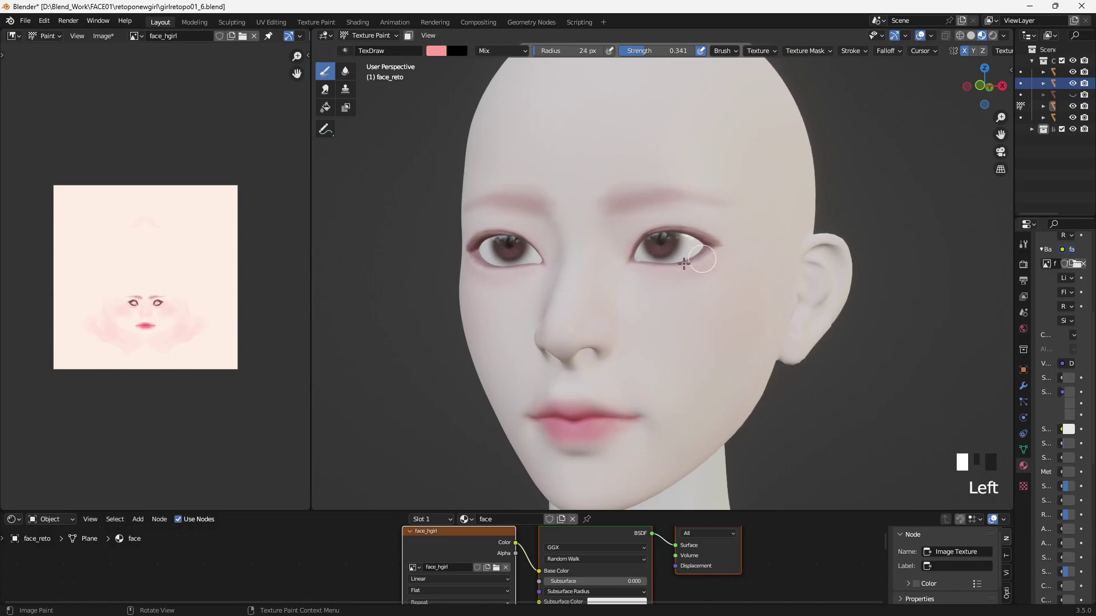
{"action": "left_click", "coordinate": [636, 266]}
{"action": "key", "text": "bracketleft"}
{"action": "key", "text": "bracketleft"}
{"action": "key", "text": "bracketleft"}
{"action": "left_click_drag", "start_coordinate": [639, 269], "coordinate": [685, 276]}
- Tint the upper eyelid and outer eye corner in salmon pink, enlarging the brush radius to 14 px
{"action": "middle_click_drag", "start_coordinate": [657, 226], "coordinate": [666, 220]}
{"action": "key", "text": "bracketright"}
{"action": "key", "text": "bracketright"}
{"action": "key", "text": "bracketright"}
{"action": "key", "text": "bracketright"}
{"action": "left_click_drag", "start_coordinate": [665, 217], "coordinate": [736, 215]}
{"action": "left_click", "coordinate": [734, 224]}
{"action": "left_click", "coordinate": [730, 256]}
{"action": "key", "text": "bracketright"}
{"action": "key", "text": "bracketright"}
{"action": "key", "text": "bracketright"}
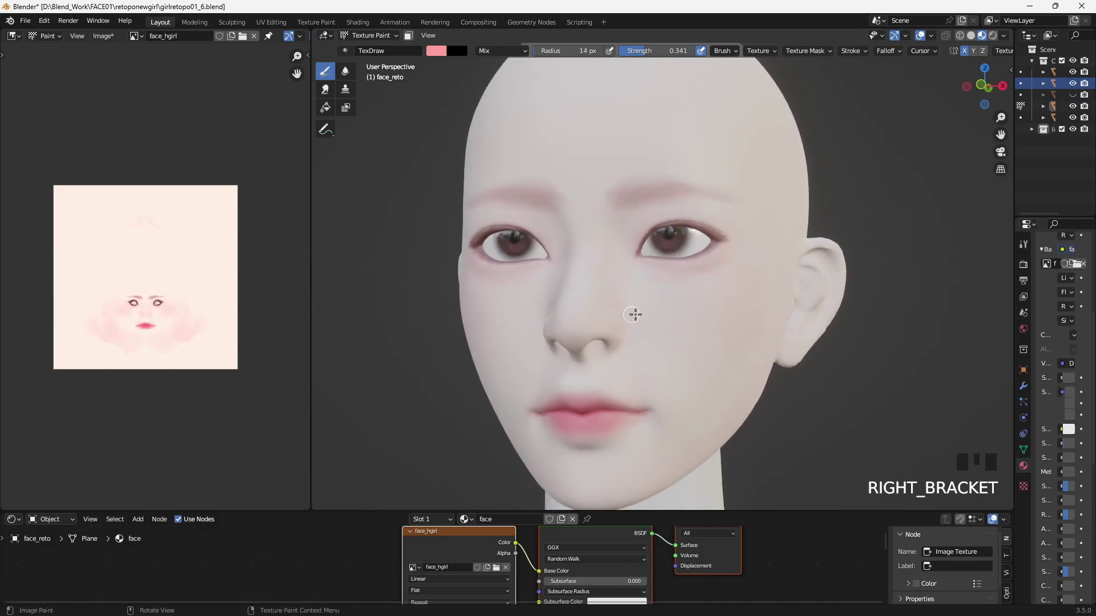
- Change the brush colour to dark brownish red, shrink the radius to 10 px and darken the inside of the nostrils
{"action": "middle_click_drag", "start_coordinate": [632, 313], "coordinate": [657, 260]}
{"action": "left_click", "coordinate": [439, 52]}
{"action": "left_click", "coordinate": [525, 114]}
{"action": "key", "text": "bracketleft"}
{"action": "key", "text": "bracketleft"}
{"action": "key", "text": "bracketleft"}
{"action": "middle_click_drag", "start_coordinate": [645, 223], "coordinate": [669, 173]}
{"action": "left_click_drag", "start_coordinate": [672, 168], "coordinate": [665, 176]}
{"action": "middle_click_drag", "start_coordinate": [680, 154], "coordinate": [618, 186]}
{"action": "left_click", "coordinate": [618, 186]}
{"action": "left_click", "coordinate": [618, 186]}
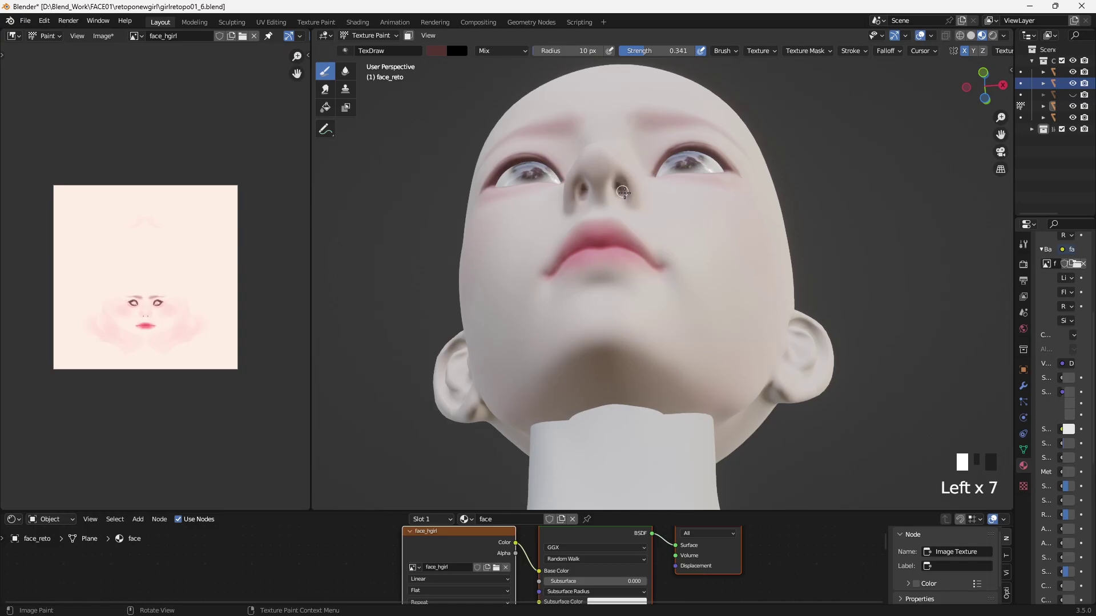
- Deepen the nose's underside shading around the nostrils in dark brownish red, varying the brush radius
{"action": "key", "text": "bracketright"}
{"action": "key", "text": "bracketright"}
{"action": "key", "text": "bracketright"}
{"action": "left_click", "coordinate": [615, 212]}
{"action": "key", "text": "bracketleft"}
{"action": "key", "text": "bracketleft"}
{"action": "key", "text": "bracketleft"}
{"action": "mouse_move", "coordinate": [615, 211]}
{"action": "middle_mouse_down"}
{"action": "mouse_move", "coordinate": [714, 208]}
{"action": "mouse_move", "coordinate": [558, 342]}
{"action": "mouse_move", "coordinate": [592, 311]}
{"action": "mouse_move", "coordinate": [567, 271]}
{"action": "mouse_move", "coordinate": [565, 175]}
{"action": "mouse_move", "coordinate": [592, 203]}
{"action": "mouse_move", "coordinate": [583, 261]}
{"action": "middle_mouse_up"}
{"action": "left_click", "coordinate": [715, 207]}
{"action": "key", "text": "bracketright"}
{"action": "key", "text": "bracketright"}
{"action": "left_click", "coordinate": [567, 271]}
{"action": "left_click", "coordinate": [561, 215]}
- Brighten the brush colour to a soft pink and set the brush strength to 0.378
{"action": "left_click", "coordinate": [440, 50]}
{"action": "left_click_drag", "start_coordinate": [524, 81], "coordinate": [526, 51]}
{"action": "left_click_drag", "start_coordinate": [473, 120], "coordinate": [476, 120]}
{"action": "left_click_drag", "start_coordinate": [525, 64], "coordinate": [525, 70]}
- Enlarge the brush radius to 31 px and tint the nose tip, nostril wings and underside in soft pink
{"action": "middle_click_drag", "start_coordinate": [553, 252], "coordinate": [554, 273]}
{"action": "key", "text": "bracketright"}
{"action": "key", "text": "bracketright"}
{"action": "key", "text": "bracketright"}
{"action": "key", "text": "bracketright"}
{"action": "key", "text": "bracketright"}
{"action": "key", "text": "bracketright"}
{"action": "key", "text": "bracketright"}
{"action": "key", "text": "bracketright"}
{"action": "key", "text": "bracketright"}
{"action": "key", "text": "bracketright"}
{"action": "key", "text": "bracketright"}
{"action": "left_click_drag", "start_coordinate": [549, 272], "coordinate": [555, 279]}
{"action": "left_click", "coordinate": [591, 278]}
{"action": "left_click", "coordinate": [632, 261]}
{"action": "middle_click_drag", "start_coordinate": [631, 264], "coordinate": [630, 303]}
{"action": "left_click_drag", "start_coordinate": [564, 341], "coordinate": [575, 341]}
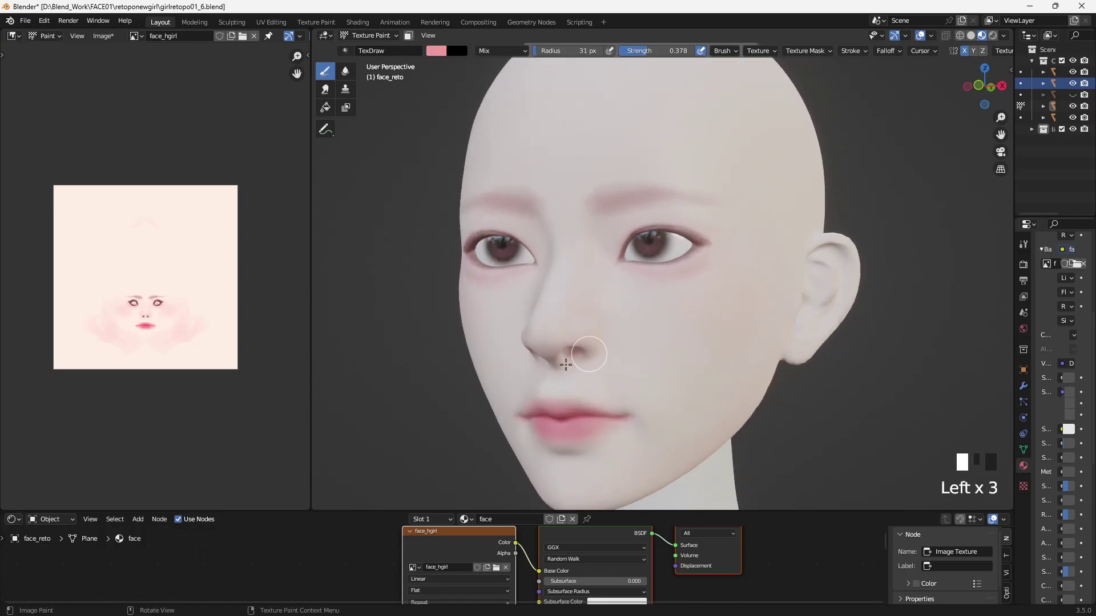
- Reduce the brush radius to 18 px and tint the outer part of the eyebrow in soft pink
{"action": "key", "text": "bracketleft"}
{"action": "key", "text": "bracketleft"}
{"action": "key", "text": "bracketleft"}
{"action": "key", "text": "bracketleft"}
{"action": "key", "text": "bracketleft"}
{"action": "key", "text": "bracketleft"}
{"action": "key", "text": "bracketleft"}
{"action": "mouse_move", "coordinate": [585, 356]}
{"action": "middle_mouse_down"}
{"action": "mouse_move", "coordinate": [491, 330]}
{"action": "mouse_move", "coordinate": [611, 250]}
{"action": "mouse_move", "coordinate": [592, 298]}
{"action": "mouse_move", "coordinate": [514, 311]}
{"action": "middle_mouse_up"}
{"action": "key", "text": "bracketright"}
{"action": "key", "text": "bracketright"}
{"action": "key", "text": "bracketright"}
{"action": "key", "text": "bracketright"}
{"action": "left_click_drag", "start_coordinate": [570, 202], "coordinate": [577, 203]}
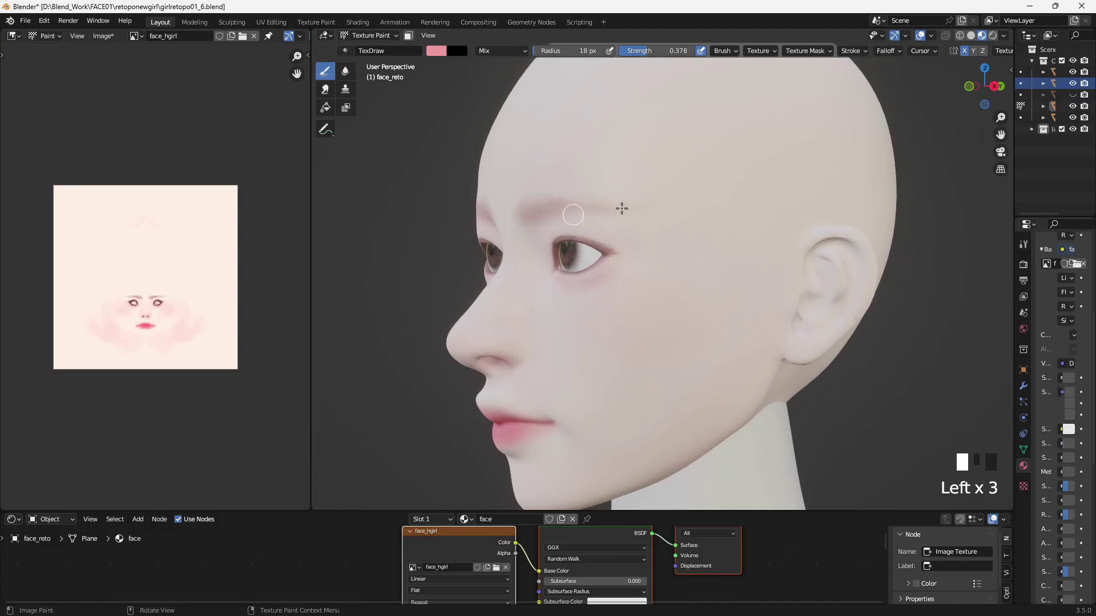
- Enlarge the brush radius to 37 px and tint the front of the ear in soft pink
{"action": "middle_click_drag", "start_coordinate": [619, 201], "coordinate": [673, 204]}
{"action": "key", "text": "bracketright"}
{"action": "key", "text": "bracketright"}
{"action": "key", "text": "bracketright"}
{"action": "key", "text": "bracketright"}
{"action": "key", "text": "bracketright"}
{"action": "key", "text": "bracketright"}
{"action": "key", "text": "bracketright"}
{"action": "key", "text": "bracketright"}
{"action": "key", "text": "bracketright"}
{"action": "key", "text": "bracketright"}
{"action": "key", "text": "bracketright"}
{"action": "key", "text": "bracketright"}
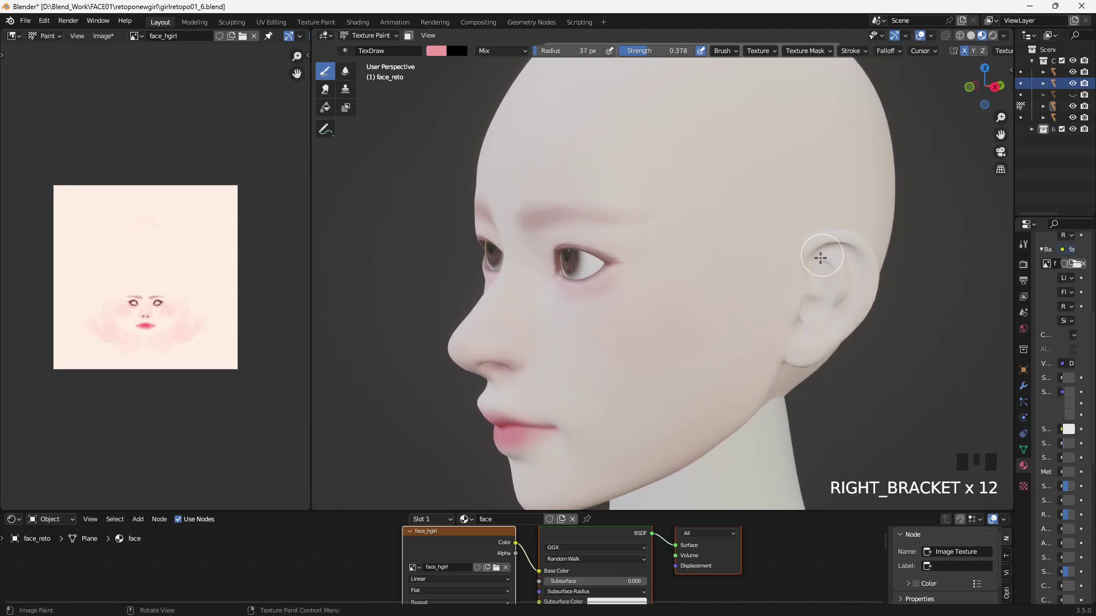
{"action": "middle_click_drag", "start_coordinate": [797, 323], "coordinate": [810, 244]}
{"action": "left_click_drag", "start_coordinate": [810, 244], "coordinate": [795, 282]}
- Tint the outer rim and back of the ear in soft pink from the side and rear
{"action": "middle_click_drag", "start_coordinate": [836, 264], "coordinate": [766, 254]}
{"action": "left_click_drag", "start_coordinate": [673, 188], "coordinate": [677, 234]}
{"action": "left_click_drag", "start_coordinate": [693, 197], "coordinate": [710, 267]}
{"action": "middle_click_drag", "start_coordinate": [705, 245], "coordinate": [643, 252]}
{"action": "left_click_drag", "start_coordinate": [557, 246], "coordinate": [560, 315]}
{"action": "left_click_drag", "start_coordinate": [560, 315], "coordinate": [548, 251]}
{"action": "left_click_drag", "start_coordinate": [545, 257], "coordinate": [541, 232]}
- Tint the lower ear and earlobe in soft pink, finishing with a slightly smaller brush
{"action": "middle_click_drag", "start_coordinate": [571, 235], "coordinate": [743, 225]}
{"action": "left_click_drag", "start_coordinate": [744, 225], "coordinate": [709, 296]}
{"action": "middle_click_drag", "start_coordinate": [759, 251], "coordinate": [848, 242]}
{"action": "left_click_drag", "start_coordinate": [799, 280], "coordinate": [773, 292]}
{"action": "middle_click_drag", "start_coordinate": [770, 331], "coordinate": [784, 280]}
{"action": "key", "text": "bracketleft"}
{"action": "key", "text": "bracketleft"}
{"action": "mouse_move", "coordinate": [794, 294]}
{"action": "left_mouse_down"}
{"action": "mouse_move", "coordinate": [783, 308]}
{"action": "mouse_move", "coordinate": [800, 282]}
{"action": "left_mouse_up"}
- Enlarge the brush radius to 71 px and brush soft pink blush over the cheek
{"action": "mouse_move", "coordinate": [800, 281]}
{"action": "middle_mouse_down"}
{"action": "mouse_move", "coordinate": [776, 318]}
{"action": "mouse_move", "coordinate": [660, 318]}
{"action": "mouse_move", "coordinate": [664, 330]}
{"action": "middle_mouse_up"}
{"action": "key", "text": "bracketright"}
{"action": "key", "text": "bracketright"}
{"action": "key", "text": "bracketright"}
{"action": "key", "text": "bracketright"}
{"action": "mouse_move", "coordinate": [664, 331]}
{"action": "left_mouse_down"}
{"action": "mouse_move", "coordinate": [727, 355]}
{"action": "mouse_move", "coordinate": [727, 293]}
{"action": "left_mouse_up"}
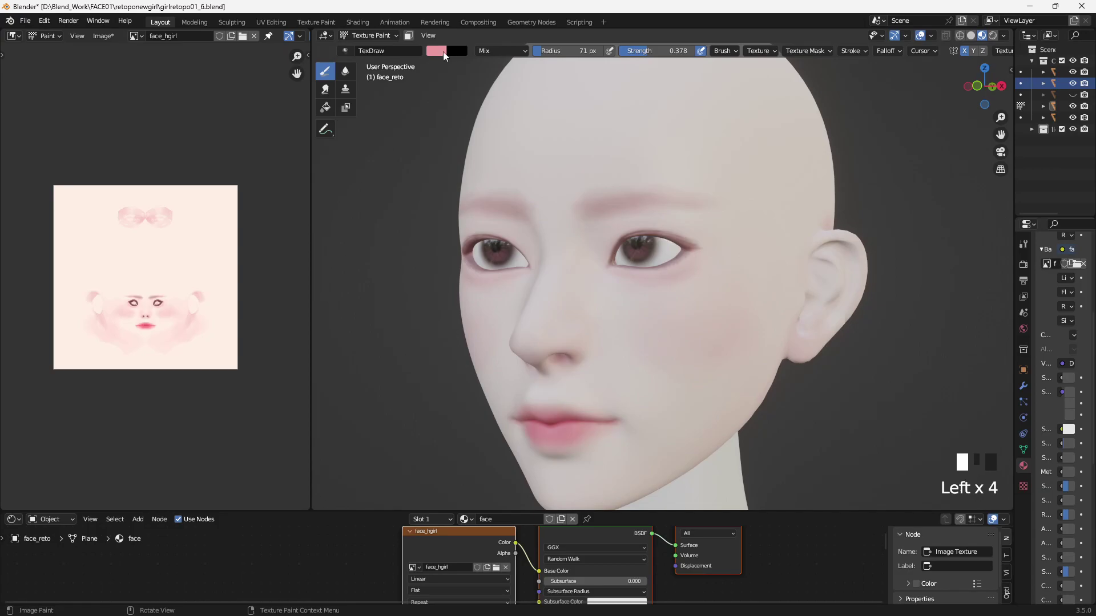
- Change the brush colour to salmon pink, reduce the radius to 50 px and strengthen the blush on the cheek
{"action": "left_click", "coordinate": [440, 53]}
{"action": "left_click", "coordinate": [471, 121]}
{"action": "middle_click_drag", "start_coordinate": [679, 297], "coordinate": [719, 303]}
{"action": "key", "text": "bracketleft"}
{"action": "key", "text": "bracketleft"}
{"action": "key", "text": "bracketleft"}
{"action": "mouse_move", "coordinate": [713, 317]}
{"action": "left_mouse_down"}
{"action": "mouse_move", "coordinate": [734, 330]}
{"action": "mouse_move", "coordinate": [731, 320]}
{"action": "left_mouse_up"}
{"action": "left_click_drag", "start_coordinate": [733, 323], "coordinate": [735, 318]}
- Save the face_hgirl texture image and compare the face in rendered and material preview shading
{"action": "left_click", "coordinate": [990, 37]}
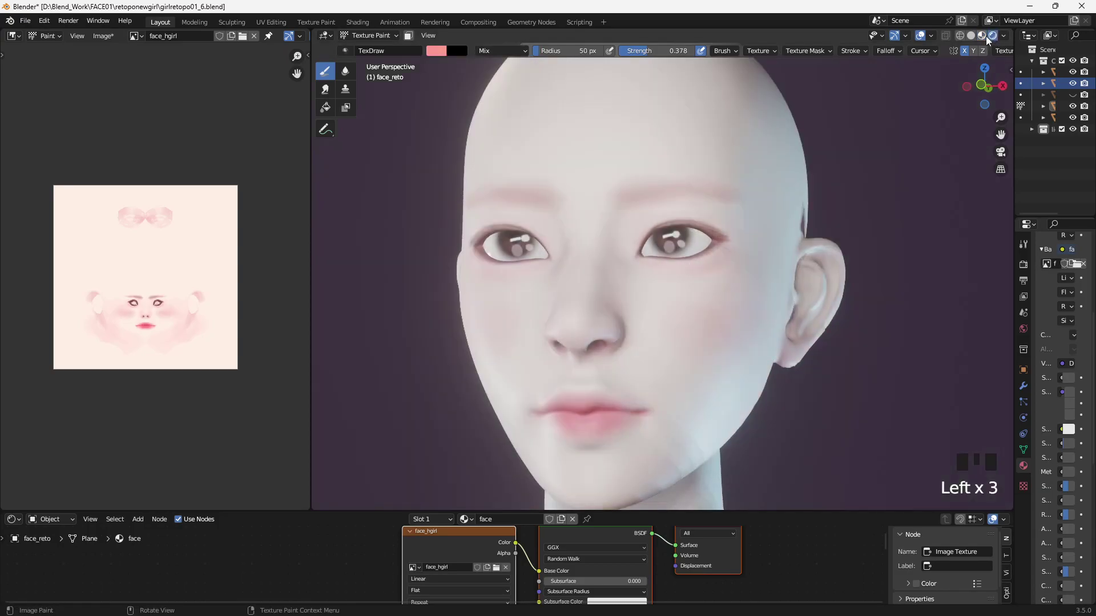
{"action": "left_click", "coordinate": [251, 141]}
{"action": "key", "text": "alt+s"}
{"action": "left_click", "coordinate": [983, 36]}
{"action": "left_click", "coordinate": [992, 36]}
{"action": "mouse_move", "coordinate": [657, 134]}
{"action": "middle_mouse_down"}
{"action": "mouse_move", "coordinate": [714, 135]}
{"action": "mouse_move", "coordinate": [571, 140]}
{"action": "mouse_move", "coordinate": [805, 143]}
{"action": "mouse_move", "coordinate": [805, 128]}
{"action": "middle_mouse_up"}
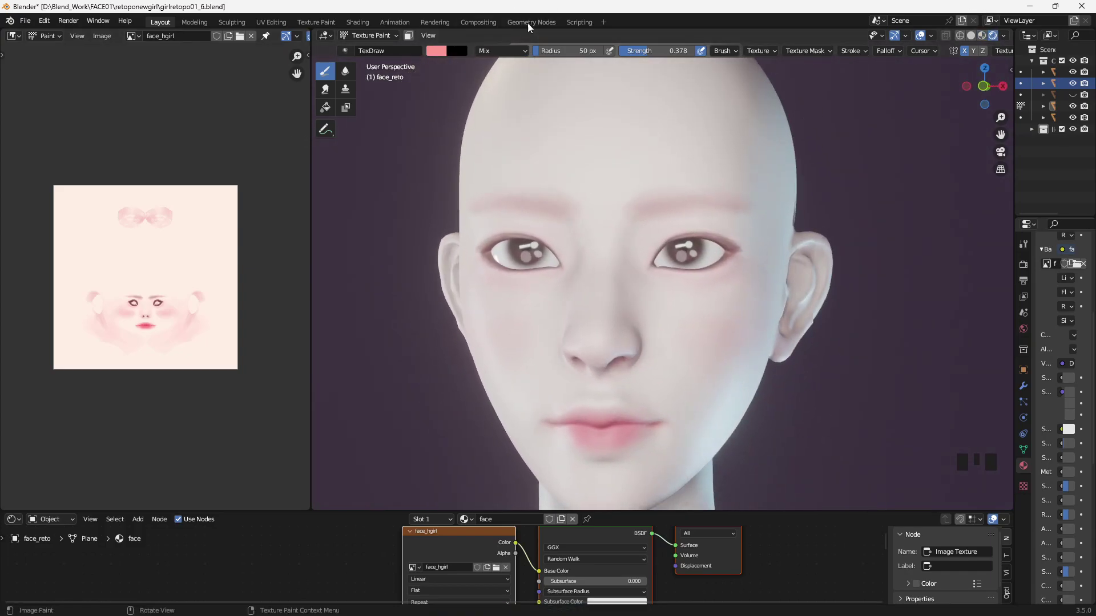
{"action": "left_click", "coordinate": [983, 36]}
- Change the brush colour to a more saturated coral red, shrink the brush and tint the lower lip
{"action": "middle_click_drag", "start_coordinate": [721, 289], "coordinate": [760, 210], "text": "shift"}
{"action": "left_click", "coordinate": [437, 50]}
{"action": "left_click", "coordinate": [471, 129]}
{"action": "key", "text": "bracketleft"}
{"action": "key", "text": "bracketleft"}
{"action": "key", "text": "bracketleft"}
{"action": "key", "text": "bracketleft"}
{"action": "key", "text": "bracketleft"}
{"action": "key", "text": "bracketleft"}
{"action": "key", "text": "bracketleft"}
{"action": "key", "text": "bracketleft"}
{"action": "left_click", "coordinate": [670, 353]}
{"action": "left_click", "coordinate": [630, 363]}
- Tint the upper lip in coral red, enlarging the brush radius to 22 px
{"action": "mouse_move", "coordinate": [659, 329]}
{"action": "middle_mouse_down"}
{"action": "mouse_move", "coordinate": [615, 323]}
{"action": "mouse_move", "coordinate": [714, 312]}
{"action": "middle_mouse_up"}
{"action": "left_click", "coordinate": [636, 316]}
{"action": "left_click", "coordinate": [635, 313]}
{"action": "left_click", "coordinate": [633, 309]}
{"action": "key", "text": "bracketright"}
{"action": "key", "text": "bracketright"}
{"action": "key", "text": "bracketright"}
{"action": "left_click", "coordinate": [668, 318]}
{"action": "left_click", "coordinate": [664, 331]}
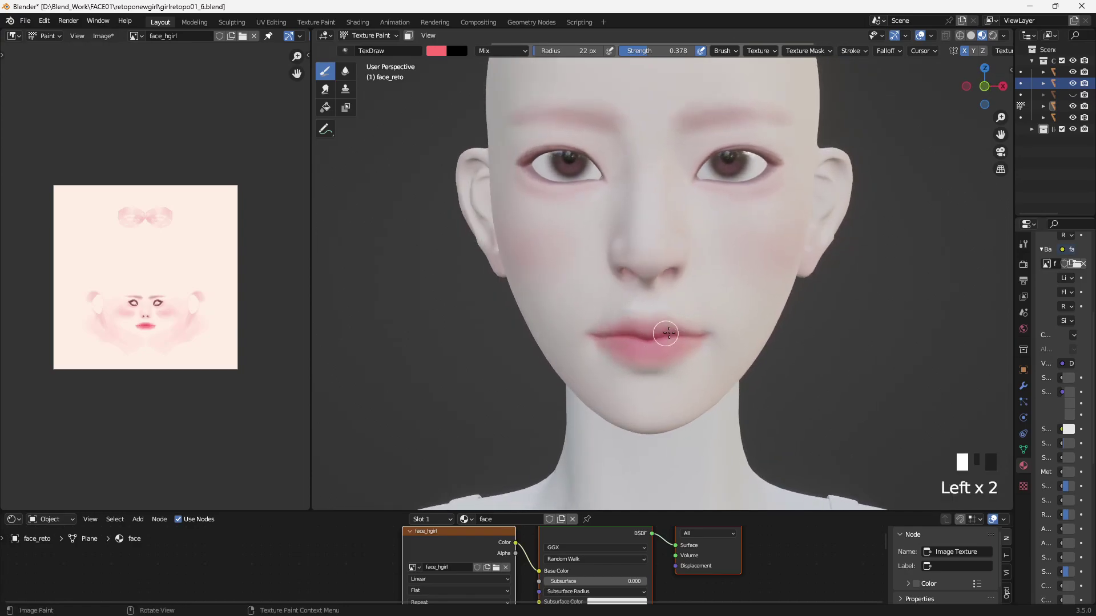
- Shrink the brush and deepen the coral red at the mouth corner and along the upper lip
{"action": "key", "text": "bracketleft"}
{"action": "key", "text": "bracketleft"}
{"action": "key", "text": "bracketleft"}
{"action": "key", "text": "bracketleft"}
{"action": "key", "text": "bracketleft"}
{"action": "left_click", "coordinate": [702, 333]}
{"action": "left_click", "coordinate": [698, 335]}
{"action": "left_click", "coordinate": [634, 331]}
- Reduce the brush radius to 9 px and define the line between the lips in coral red
{"action": "middle_click_drag", "start_coordinate": [682, 327], "coordinate": [641, 310]}
{"action": "key", "text": "bracketleft"}
{"action": "key", "text": "bracketleft"}
{"action": "key", "text": "bracketleft"}
{"action": "left_click", "coordinate": [638, 310]}
{"action": "left_click", "coordinate": [637, 309]}
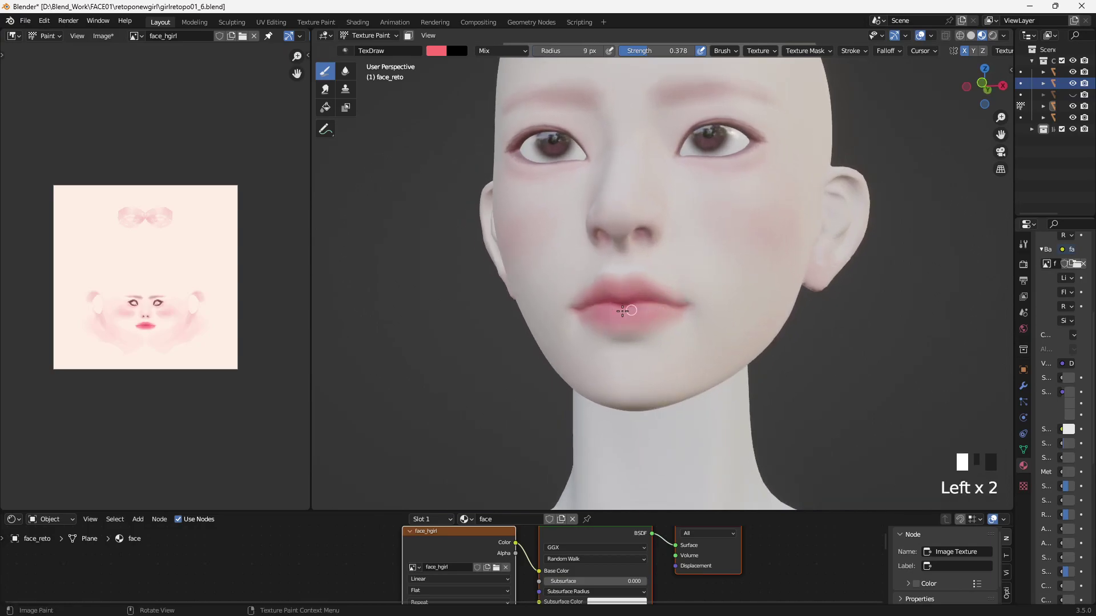
{"action": "left_click", "coordinate": [652, 312]}
{"action": "left_click", "coordinate": [649, 313]}
- Create a new colour palette in the widened brush settings and add the current coral red to it
{"action": "middle_click_drag", "start_coordinate": [650, 313], "coordinate": [668, 303]}
{"action": "left_click", "coordinate": [1023, 244]}
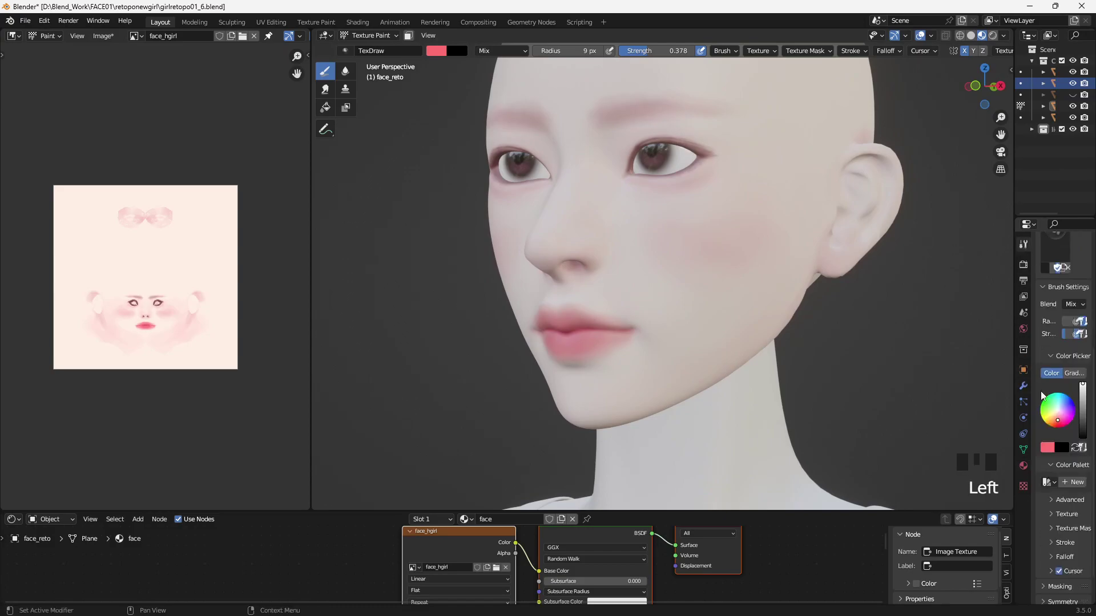
{"action": "left_click_drag", "start_coordinate": [1012, 445], "coordinate": [930, 456]}
{"action": "left_click", "coordinate": [986, 485]}
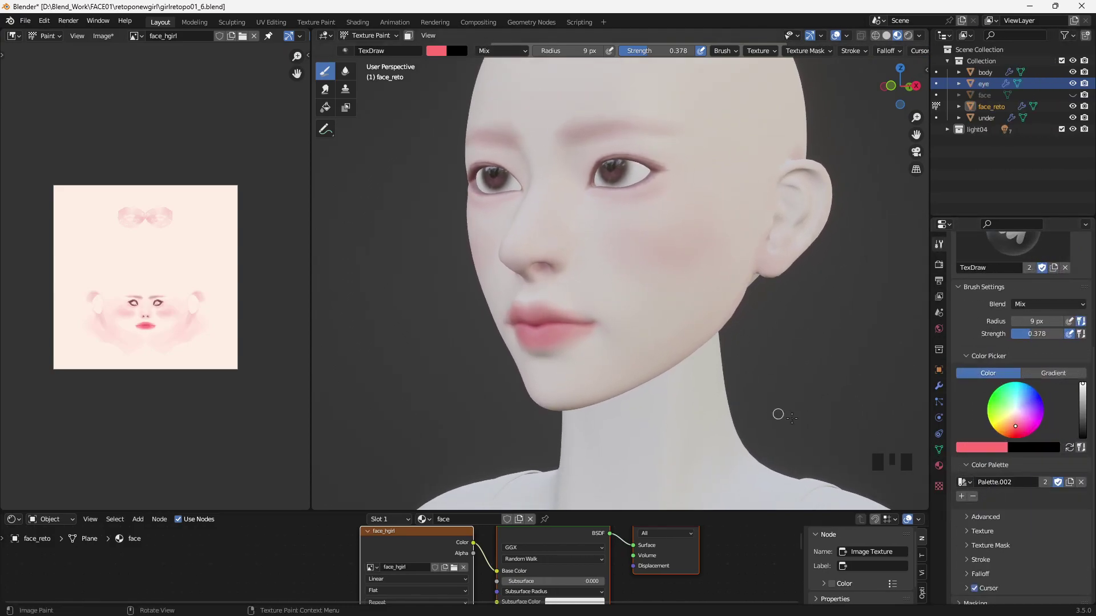
{"action": "left_click", "coordinate": [961, 496]}
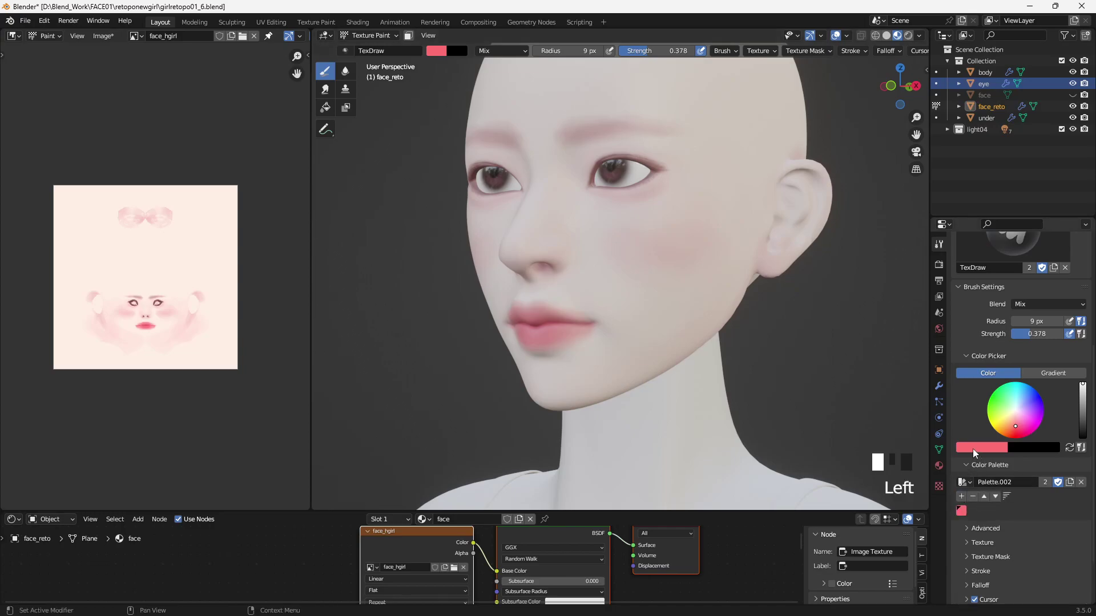
- Sample the pale cream skin base from the face_hgirl texture as the brush colour
{"action": "left_click", "coordinate": [440, 50]}
{"action": "left_click", "coordinate": [521, 174]}
{"action": "left_click", "coordinate": [222, 213]}
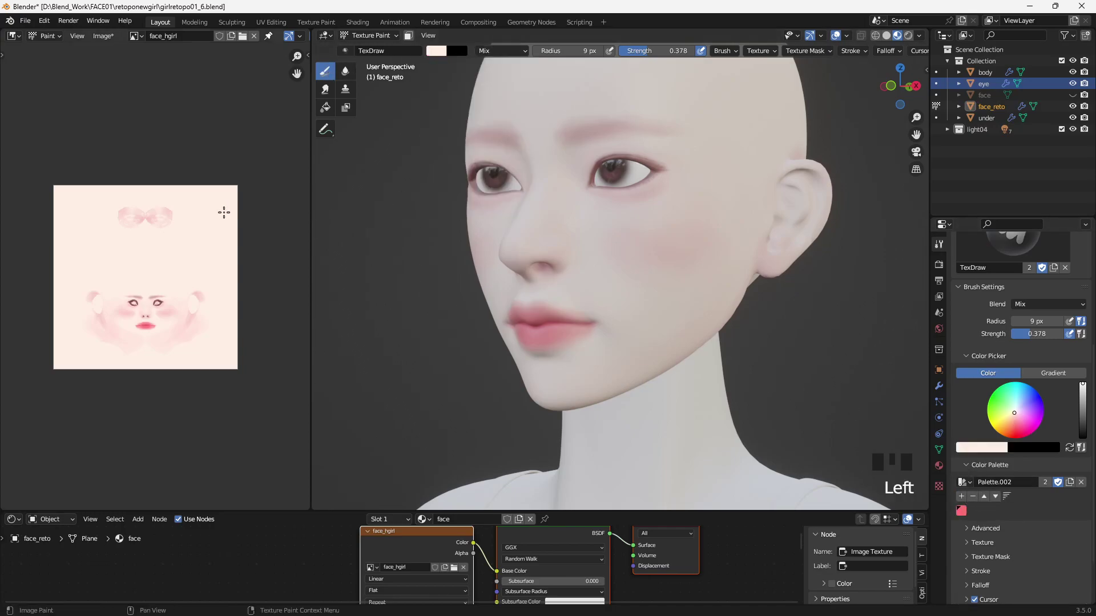
- Enlarge the brush and paint the cream skin colour around the mouth corner to soften the lip edge
{"action": "middle_click_drag", "start_coordinate": [546, 305], "coordinate": [585, 308]}
{"action": "key", "text": "bracketright"}
{"action": "key", "text": "bracketright"}
{"action": "key", "text": "bracketright"}
{"action": "key", "text": "bracketright"}
{"action": "left_click_drag", "start_coordinate": [589, 310], "coordinate": [610, 309]}
{"action": "middle_click_drag", "start_coordinate": [610, 308], "coordinate": [690, 286]}
{"action": "left_click_drag", "start_coordinate": [646, 298], "coordinate": [669, 301]}
{"action": "left_click", "coordinate": [669, 301]}
{"action": "middle_click_drag", "start_coordinate": [669, 301], "coordinate": [621, 292]}
- Increase the brush radius to 16 px and blend cream along the outer edge of the lower lip
{"action": "key", "text": "bracketright"}
{"action": "key", "text": "bracketright"}
{"action": "key", "text": "bracketright"}
{"action": "left_click", "coordinate": [632, 306]}
{"action": "left_click_drag", "start_coordinate": [624, 318], "coordinate": [615, 326]}
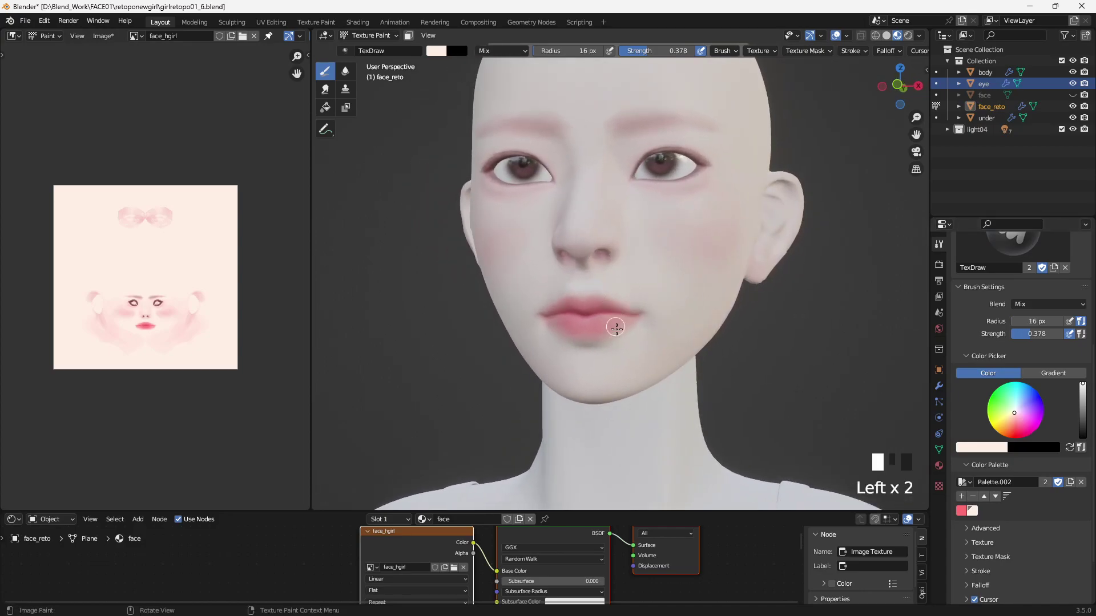
{"action": "left_click", "coordinate": [574, 345]}
{"action": "left_click", "coordinate": [578, 347]}
{"action": "left_click", "coordinate": [582, 352]}
- Touch up the lip contour in cream with a 12 px brush, and reload the coral red from the palette
{"action": "middle_click_drag", "start_coordinate": [582, 351], "coordinate": [650, 353]}
{"action": "mouse_move", "coordinate": [649, 353]}
{"action": "left_mouse_down"}
{"action": "mouse_move", "coordinate": [634, 371]}
{"action": "mouse_move", "coordinate": [658, 354]}
{"action": "left_mouse_up"}
{"action": "mouse_move", "coordinate": [659, 354]}
{"action": "middle_mouse_down"}
{"action": "mouse_move", "coordinate": [661, 306]}
{"action": "mouse_move", "coordinate": [655, 321]}
{"action": "middle_mouse_up"}
{"action": "key", "text": "bracketleft"}
{"action": "key", "text": "bracketleft"}
{"action": "key", "text": "bracketleft"}
{"action": "left_click_drag", "start_coordinate": [593, 309], "coordinate": [618, 304]}
{"action": "left_click", "coordinate": [618, 304]}
{"action": "left_click", "coordinate": [962, 510]}
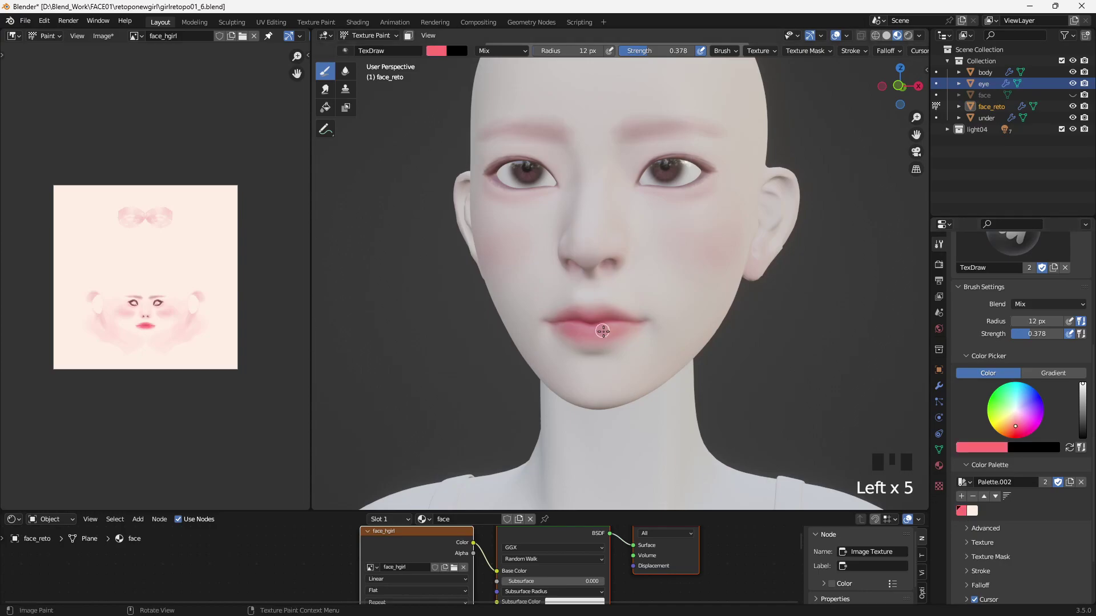
{"action": "key", "text": "KP_1"}
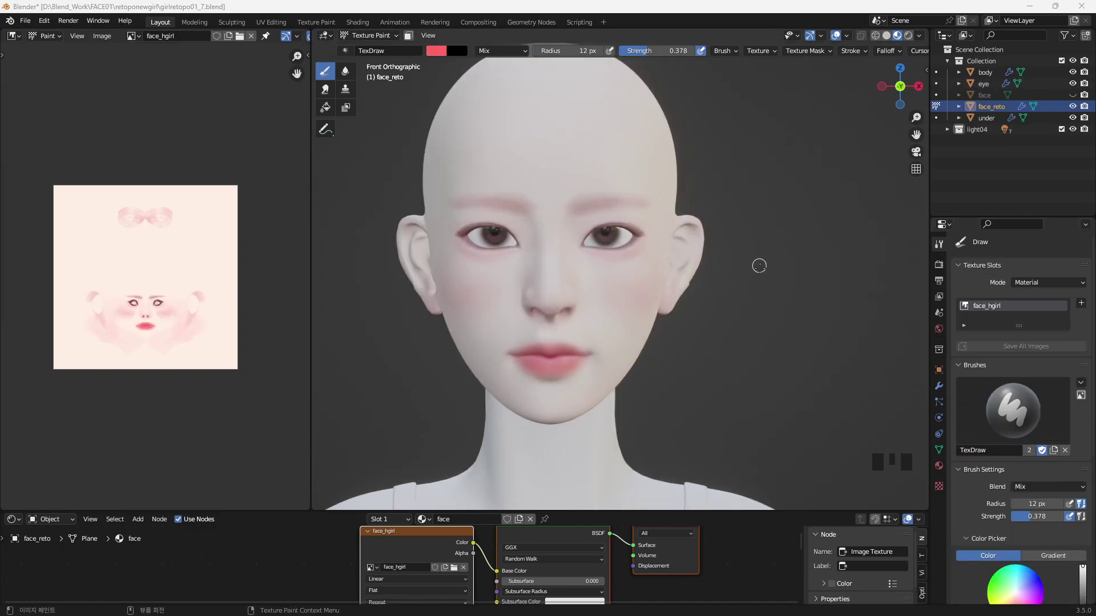
- Lighten the brush colour to a soft salmon pink and enlarge the brush radius to 50 px
{"action": "left_click", "coordinate": [440, 55]}
{"action": "left_click", "coordinate": [473, 122]}
{"action": "key", "text": "bracketright"}
{"action": "key", "text": "bracketright"}
{"action": "key", "text": "bracketright"}
{"action": "key", "text": "bracketright"}
{"action": "key", "text": "bracketright"}
{"action": "key", "text": "bracketright"}
{"action": "key", "text": "bracketright"}
{"action": "key", "text": "bracketright"}
{"action": "key", "text": "bracketright"}
{"action": "key", "text": "bracketright"}
{"action": "key", "text": "bracketright"}
{"action": "key", "text": "bracketright"}
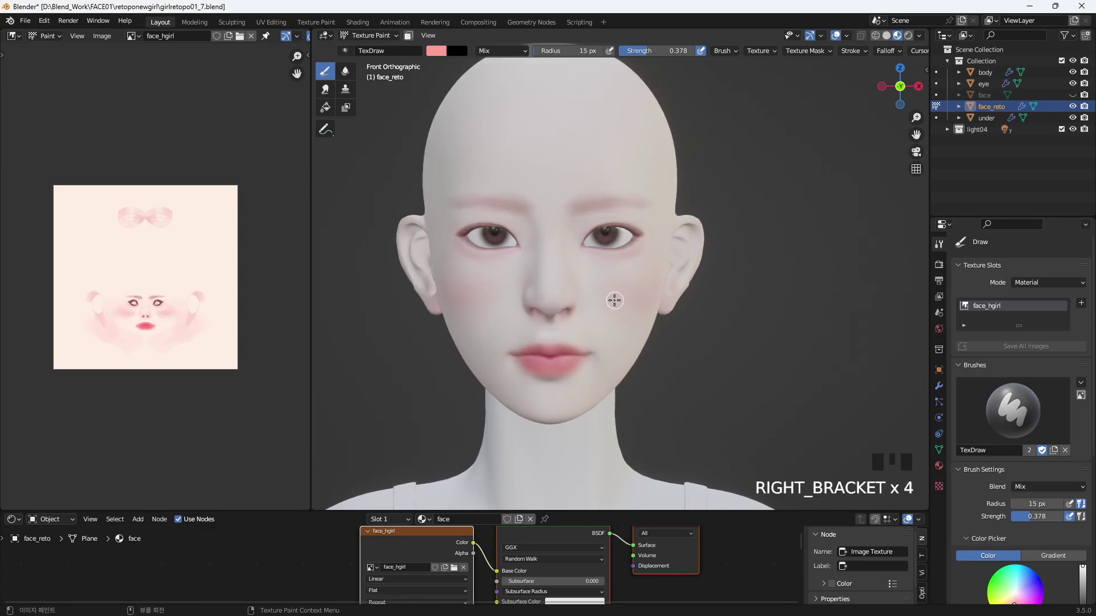
{"action": "key", "text": "bracketright"}
- Brush soft salmon pink blush below the eye and across the cheek towards the side of the face
{"action": "left_click_drag", "start_coordinate": [565, 265], "coordinate": [623, 268]}
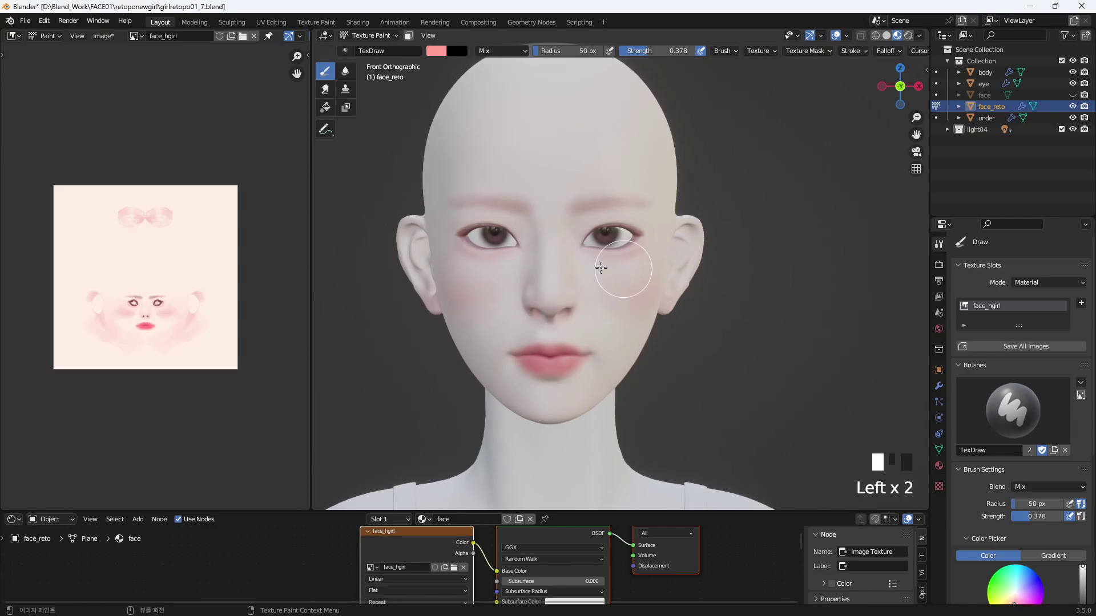
{"action": "left_click_drag", "start_coordinate": [626, 307], "coordinate": [622, 303]}
{"action": "key", "text": "alt+q"}
{"action": "left_click_drag", "start_coordinate": [579, 269], "coordinate": [673, 272]}
{"action": "middle_click_drag", "start_coordinate": [657, 246], "coordinate": [631, 244]}
{"action": "left_click_drag", "start_coordinate": [632, 253], "coordinate": [653, 245]}
{"action": "middle_click_drag", "start_coordinate": [653, 232], "coordinate": [635, 227]}
{"action": "left_click_drag", "start_coordinate": [610, 261], "coordinate": [656, 231]}
{"action": "left_click_drag", "start_coordinate": [616, 297], "coordinate": [673, 246]}
{"action": "left_click_drag", "start_coordinate": [625, 332], "coordinate": [682, 257]}
{"action": "left_click_drag", "start_coordinate": [619, 342], "coordinate": [712, 228]}
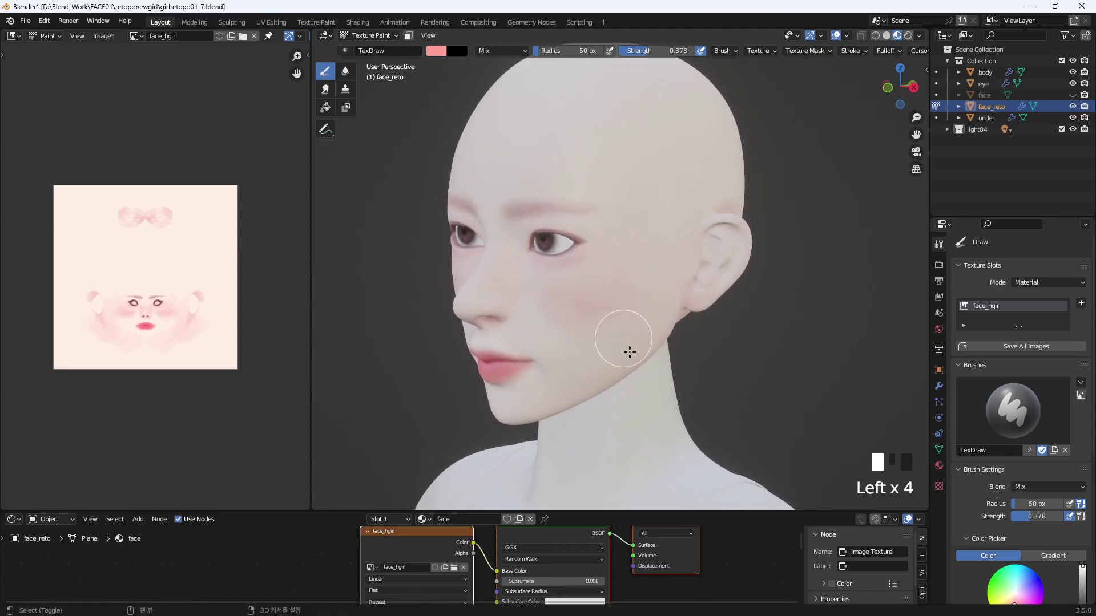
- Enlarge the brush radius to 152 px and paint soft pink across the top of the scalp
{"action": "middle_click_drag", "start_coordinate": [640, 363], "coordinate": [679, 427], "text": "shift"}
{"action": "middle_click_drag", "start_coordinate": [615, 296], "coordinate": [624, 167]}
{"action": "key", "text": "KP_Subtract"}
{"action": "key", "text": "KP_Add"}
{"action": "key", "text": "bracketright"}
{"action": "key", "text": "bracketright"}
{"action": "key", "text": "bracketright"}
{"action": "key", "text": "bracketright"}
{"action": "key", "text": "bracketright"}
{"action": "key", "text": "bracketright"}
{"action": "key", "text": "bracketright"}
{"action": "key", "text": "bracketright"}
{"action": "key", "text": "bracketright"}
{"action": "key", "text": "bracketright"}
{"action": "key", "text": "bracketright"}
{"action": "key", "text": "bracketright"}
{"action": "key", "text": "bracketright"}
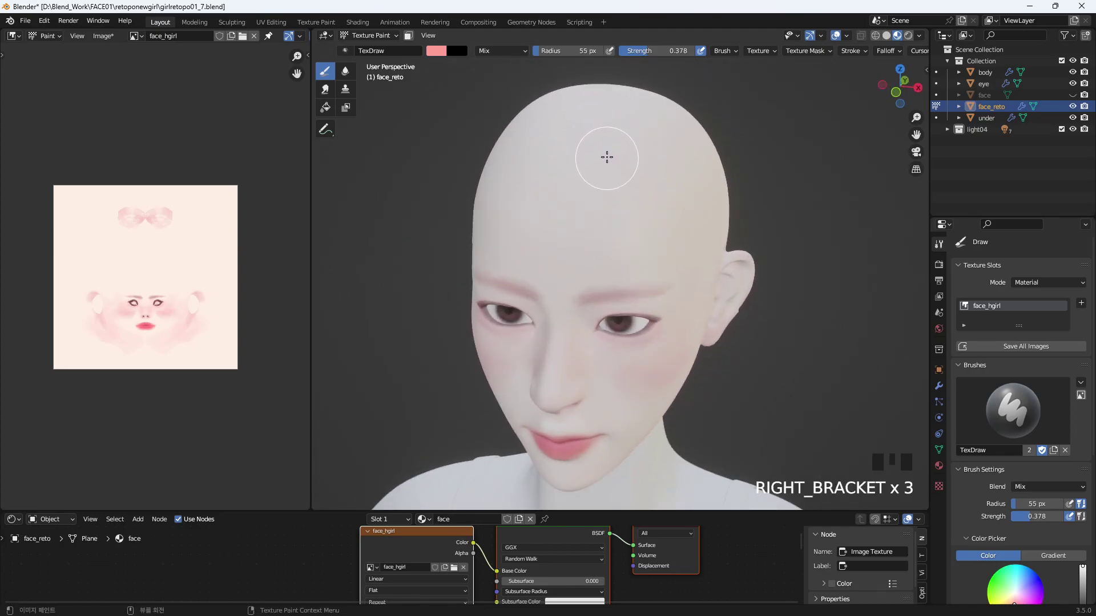
{"action": "middle_click_drag", "start_coordinate": [631, 116], "coordinate": [611, 178]}
{"action": "left_click_drag", "start_coordinate": [611, 178], "coordinate": [724, 171]}
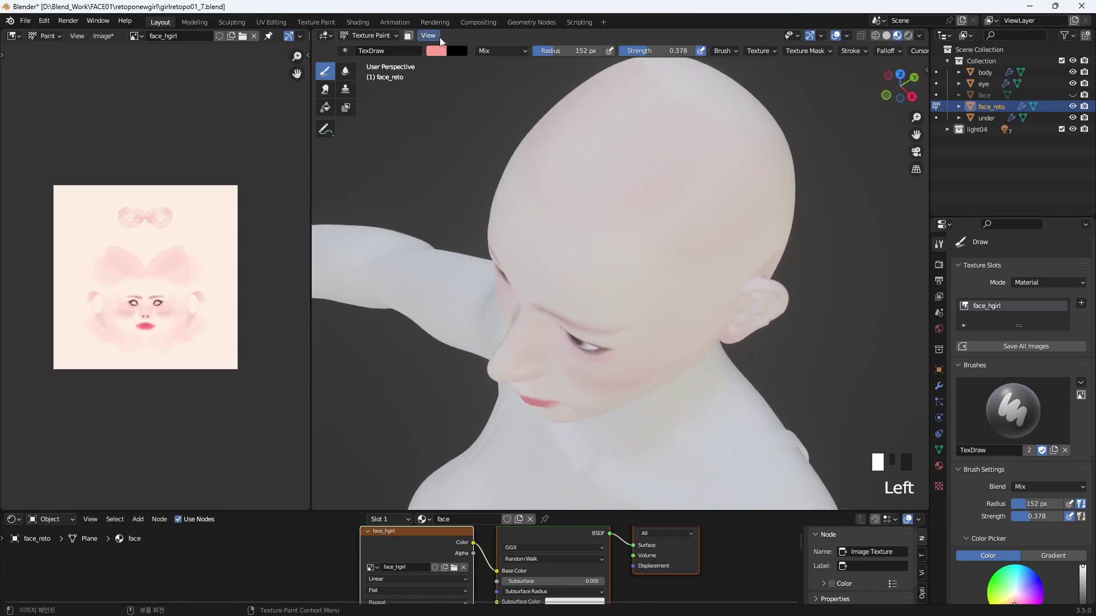
- Darken the brush pink slightly, reduce the brush size and paint over the crown of the head
{"action": "left_click", "coordinate": [436, 51]}
{"action": "left_click", "coordinate": [525, 69]}
{"action": "middle_click_drag", "start_coordinate": [767, 250], "coordinate": [709, 194]}
{"action": "key", "text": "bracketleft"}
{"action": "key", "text": "bracketleft"}
{"action": "mouse_move", "coordinate": [735, 160]}
{"action": "left_mouse_down"}
{"action": "mouse_move", "coordinate": [722, 160]}
{"action": "mouse_move", "coordinate": [792, 142]}
{"action": "left_mouse_up"}
{"action": "middle_click_drag", "start_coordinate": [793, 141], "coordinate": [666, 148]}
{"action": "mouse_move", "coordinate": [665, 149]}
{"action": "left_mouse_down"}
{"action": "mouse_move", "coordinate": [679, 171]}
{"action": "mouse_move", "coordinate": [695, 342]}
{"action": "mouse_move", "coordinate": [626, 301]}
{"action": "mouse_move", "coordinate": [634, 139]}
{"action": "left_mouse_up"}
- Shrink the brush further and spread the pink over the side and back of the scalp
{"action": "middle_click_drag", "start_coordinate": [634, 139], "coordinate": [731, 233]}
{"action": "key", "text": "bracketleft"}
{"action": "key", "text": "bracketleft"}
{"action": "key", "text": "bracketleft"}
{"action": "key", "text": "bracketleft"}
{"action": "mouse_move", "coordinate": [754, 281]}
{"action": "left_mouse_down"}
{"action": "mouse_move", "coordinate": [707, 259]}
{"action": "mouse_move", "coordinate": [688, 235]}
{"action": "left_mouse_up"}
{"action": "middle_click_drag", "start_coordinate": [699, 185], "coordinate": [805, 205]}
{"action": "mouse_move", "coordinate": [586, 173]}
{"action": "left_mouse_down"}
{"action": "mouse_move", "coordinate": [587, 115]}
{"action": "mouse_move", "coordinate": [534, 117]}
{"action": "left_mouse_up"}
- Fill the remaining pale areas of the scalp with pink from several angles
{"action": "middle_click_drag", "start_coordinate": [485, 114], "coordinate": [545, 168]}
{"action": "left_click_drag", "start_coordinate": [544, 167], "coordinate": [572, 181]}
{"action": "middle_click_drag", "start_coordinate": [573, 180], "coordinate": [604, 288]}
{"action": "mouse_move", "coordinate": [468, 353]}
{"action": "left_mouse_down"}
{"action": "mouse_move", "coordinate": [516, 379]}
{"action": "mouse_move", "coordinate": [446, 356]}
{"action": "left_mouse_up"}
{"action": "middle_click_drag", "start_coordinate": [447, 356], "coordinate": [629, 299]}
{"action": "left_click_drag", "start_coordinate": [628, 299], "coordinate": [617, 286]}
- Paint the pink hairline above the ear, reducing the brush radius to 50 px
{"action": "mouse_move", "coordinate": [616, 286]}
{"action": "middle_mouse_down"}
{"action": "mouse_move", "coordinate": [592, 264]}
{"action": "mouse_move", "coordinate": [715, 197]}
{"action": "middle_mouse_up"}
{"action": "left_click_drag", "start_coordinate": [716, 197], "coordinate": [692, 221]}
{"action": "key", "text": "bracketleft"}
{"action": "mouse_move", "coordinate": [691, 222]}
{"action": "left_mouse_down"}
{"action": "mouse_move", "coordinate": [685, 305]}
{"action": "mouse_move", "coordinate": [686, 285]}
{"action": "left_mouse_up"}
{"action": "left_click_drag", "start_coordinate": [687, 284], "coordinate": [682, 318]}
{"action": "key", "text": "bracketleft"}
{"action": "left_click_drag", "start_coordinate": [733, 250], "coordinate": [725, 258]}
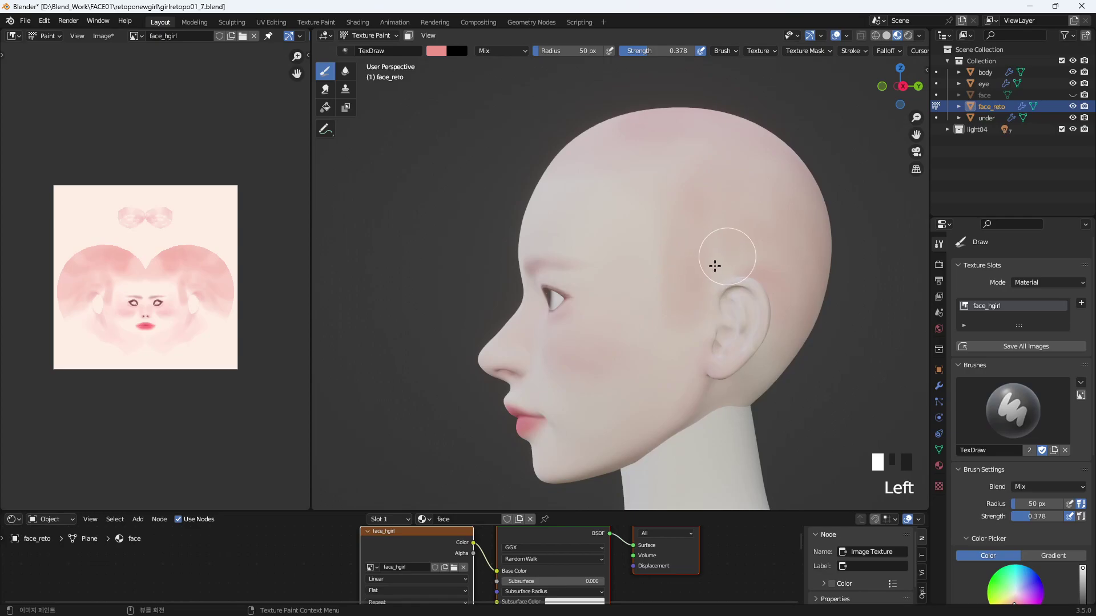
{"action": "left_click_drag", "start_coordinate": [722, 207], "coordinate": [698, 263]}
{"action": "left_click_drag", "start_coordinate": [786, 226], "coordinate": [736, 254]}
- Extend the pink along the temple hairline and use a larger brush over the top of the head
{"action": "left_click_drag", "start_coordinate": [662, 163], "coordinate": [662, 242]}
{"action": "key", "text": "bracketright"}
{"action": "key", "text": "bracketright"}
{"action": "key", "text": "bracketright"}
{"action": "key", "text": "bracketright"}
{"action": "left_click_drag", "start_coordinate": [696, 138], "coordinate": [691, 139]}
{"action": "mouse_move", "coordinate": [690, 140]}
{"action": "middle_mouse_down"}
{"action": "mouse_move", "coordinate": [641, 159]}
{"action": "mouse_move", "coordinate": [553, 155]}
{"action": "middle_mouse_up"}
{"action": "left_click_drag", "start_coordinate": [553, 154], "coordinate": [538, 110]}
{"action": "left_click", "coordinate": [546, 117]}
- Shrink the brush and shade the hairline in front of the ear with pink
{"action": "mouse_move", "coordinate": [826, 82]}
{"action": "middle_mouse_down"}
{"action": "mouse_move", "coordinate": [628, 251]}
{"action": "mouse_move", "coordinate": [655, 269]}
{"action": "mouse_move", "coordinate": [728, 238]}
{"action": "middle_mouse_up"}
{"action": "key", "text": "bracketleft"}
{"action": "key", "text": "bracketleft"}
{"action": "key", "text": "bracketleft"}
{"action": "key", "text": "bracketleft"}
{"action": "left_click_drag", "start_coordinate": [688, 228], "coordinate": [668, 260]}
{"action": "mouse_move", "coordinate": [678, 265]}
{"action": "left_mouse_down"}
{"action": "mouse_move", "coordinate": [679, 335]}
{"action": "mouse_move", "coordinate": [694, 346]}
{"action": "left_mouse_up"}
{"action": "left_click_drag", "start_coordinate": [715, 297], "coordinate": [709, 344]}
- Adjust the brush size and touch up the pink around the ear-side hairline
{"action": "mouse_move", "coordinate": [742, 281]}
{"action": "middle_mouse_down"}
{"action": "mouse_move", "coordinate": [734, 325]}
{"action": "mouse_move", "coordinate": [622, 362]}
{"action": "mouse_move", "coordinate": [688, 378]}
{"action": "middle_mouse_up"}
{"action": "key", "text": "bracketleft"}
{"action": "key", "text": "bracketleft"}
{"action": "key", "text": "bracketleft"}
{"action": "key", "text": "bracketright"}
{"action": "key", "text": "bracketright"}
{"action": "key", "text": "bracketright"}
{"action": "key", "text": "bracketright"}
{"action": "key", "text": "bracketright"}
{"action": "key", "text": "bracketright"}
{"action": "left_click", "coordinate": [658, 347]}
{"action": "key", "text": "bracketleft"}
{"action": "key", "text": "bracketleft"}
{"action": "key", "text": "bracketleft"}
{"action": "key", "text": "bracketleft"}
{"action": "mouse_move", "coordinate": [634, 368]}
{"action": "left_mouse_down"}
{"action": "mouse_move", "coordinate": [621, 345]}
{"action": "mouse_move", "coordinate": [628, 313]}
{"action": "left_mouse_up"}
{"action": "key", "text": "bracketleft"}
{"action": "key", "text": "bracketleft"}
- Return the brush to light salmon pink, resize it to 36 px and add soft blush strokes to the face
{"action": "mouse_move", "coordinate": [628, 314]}
{"action": "middle_mouse_down"}
{"action": "mouse_move", "coordinate": [572, 310]}
{"action": "mouse_move", "coordinate": [702, 330]}
{"action": "mouse_move", "coordinate": [648, 399]}
{"action": "middle_mouse_up"}
{"action": "key", "text": "bracketright"}
{"action": "key", "text": "bracketright"}
{"action": "left_click", "coordinate": [436, 51]}
{"action": "key", "text": "bracketleft"}
{"action": "key", "text": "bracketleft"}
{"action": "middle_click_drag", "start_coordinate": [577, 460], "coordinate": [626, 378]}
{"action": "key", "text": "bracketright"}
{"action": "key", "text": "bracketright"}
{"action": "key", "text": "bracketright"}
{"action": "key", "text": "bracketright"}
{"action": "left_click_drag", "start_coordinate": [577, 390], "coordinate": [638, 396]}
{"action": "middle_click_drag", "start_coordinate": [687, 341], "coordinate": [639, 398]}
{"action": "key", "text": "bracketleft"}
{"action": "key", "text": "bracketleft"}
{"action": "left_click_drag", "start_coordinate": [645, 398], "coordinate": [658, 392]}
{"action": "middle_click_drag", "start_coordinate": [659, 393], "coordinate": [664, 424]}
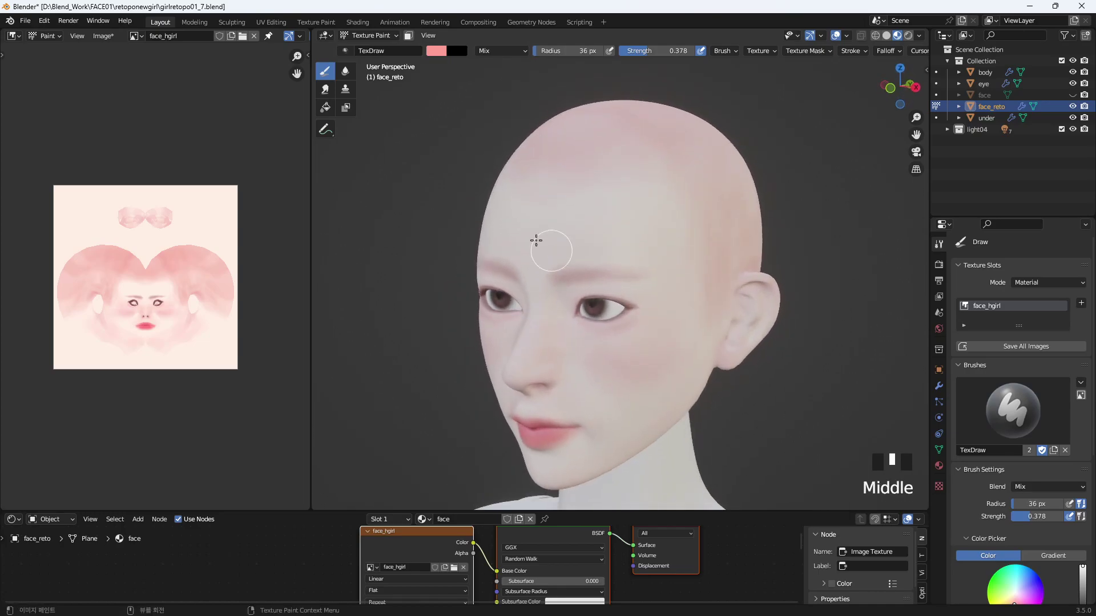
- Change the brush colour from light salmon to a deeper rose pink
{"action": "left_click", "coordinate": [444, 51]}
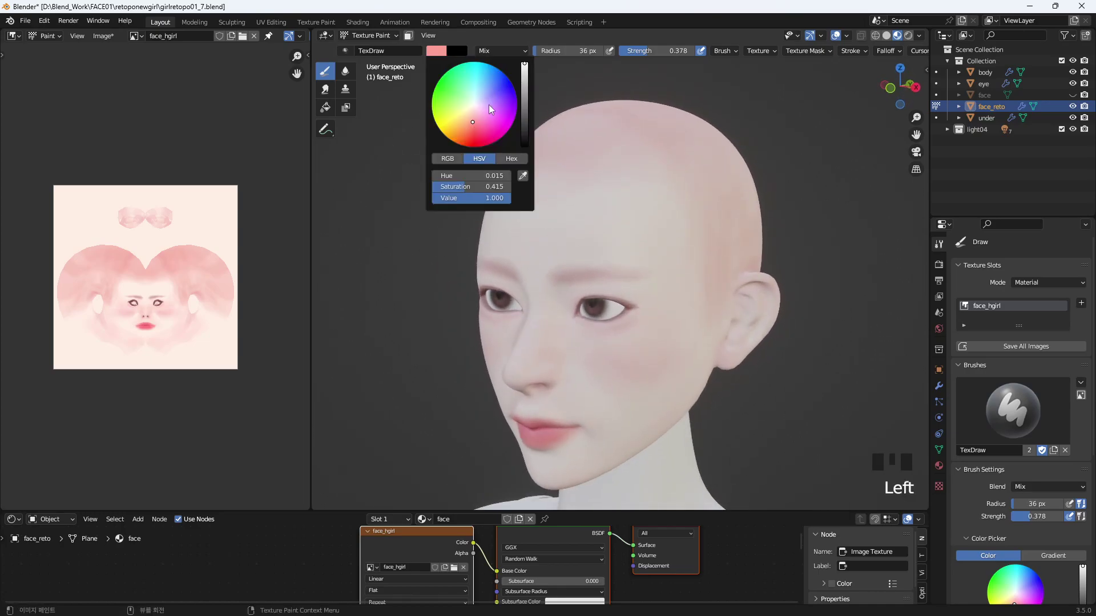
{"action": "left_click_drag", "start_coordinate": [478, 122], "coordinate": [475, 122]}
{"action": "mouse_move", "coordinate": [593, 205]}
{"action": "middle_mouse_down"}
{"action": "mouse_move", "coordinate": [641, 234]}
{"action": "mouse_move", "coordinate": [630, 342]}
{"action": "middle_mouse_up"}
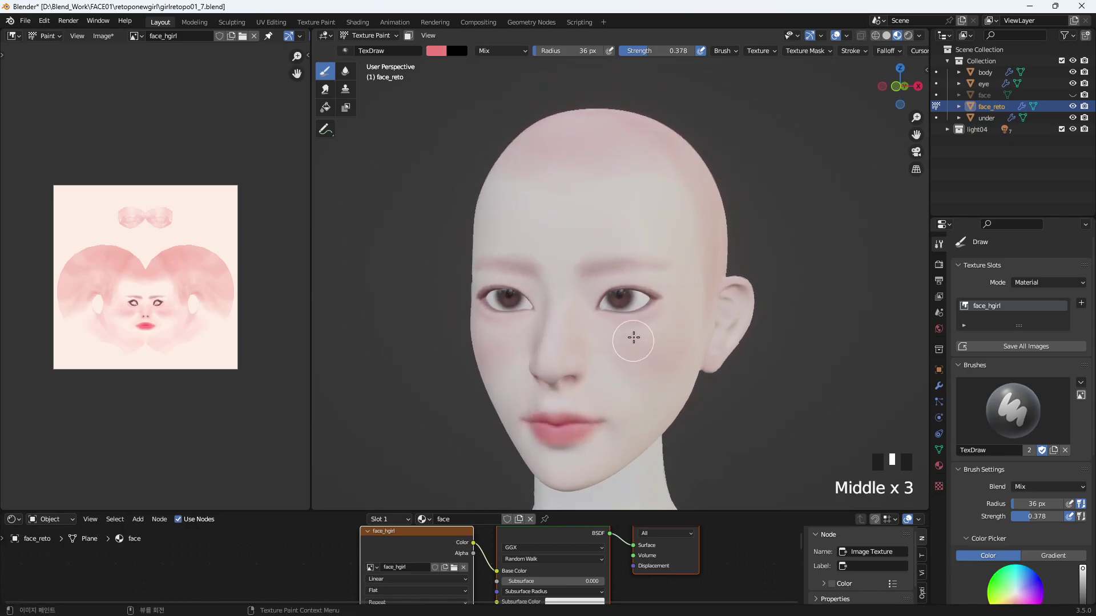
- Shrink the brush to 19 px and add rose strokes at the outer eye corner and beneath the eye
{"action": "key", "text": "KP_Add"}
{"action": "key", "text": "KP_Add"}
{"action": "key", "text": "KP_Add"}
{"action": "key", "text": "KP_Add"}
{"action": "key", "text": "KP_Add"}
{"action": "key", "text": "bracketleft"}
{"action": "key", "text": "bracketleft"}
{"action": "key", "text": "bracketleft"}
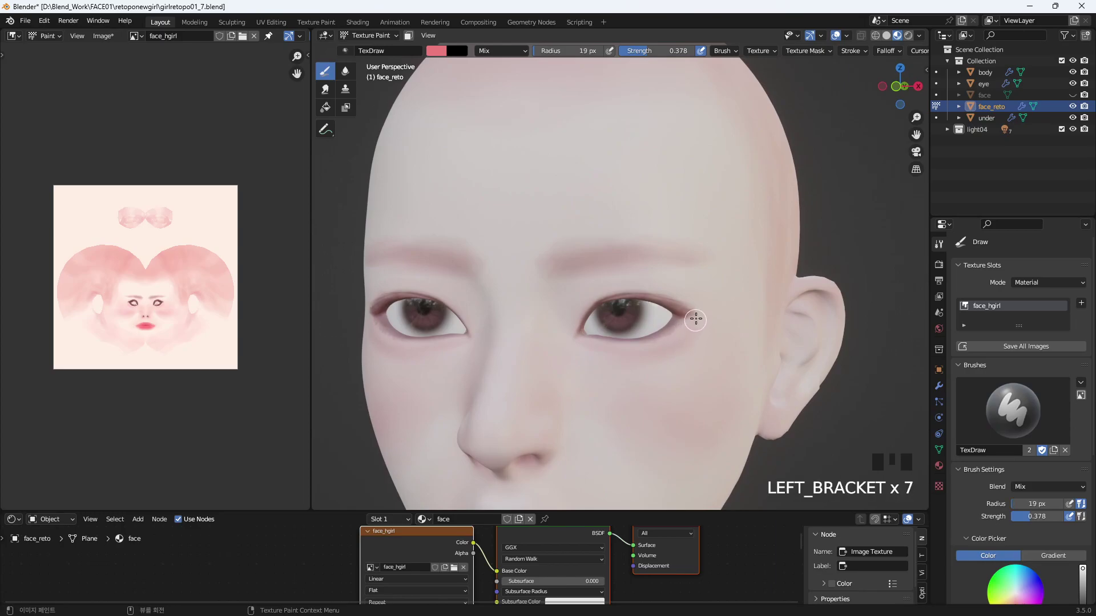
{"action": "left_click", "coordinate": [662, 318]}
{"action": "left_click", "coordinate": [642, 354]}
- Shade the skin under the lower eyelid with rose, reducing the brush radius for finer strokes toward the outer corner
{"action": "key", "text": "bracketright"}
{"action": "key", "text": "bracketright"}
{"action": "middle_click_drag", "start_coordinate": [641, 314], "coordinate": [645, 338]}
{"action": "key", "text": "bracketleft"}
{"action": "left_click", "coordinate": [723, 341]}
{"action": "key", "text": "bracketleft"}
{"action": "key", "text": "bracketleft"}
{"action": "key", "text": "bracketleft"}
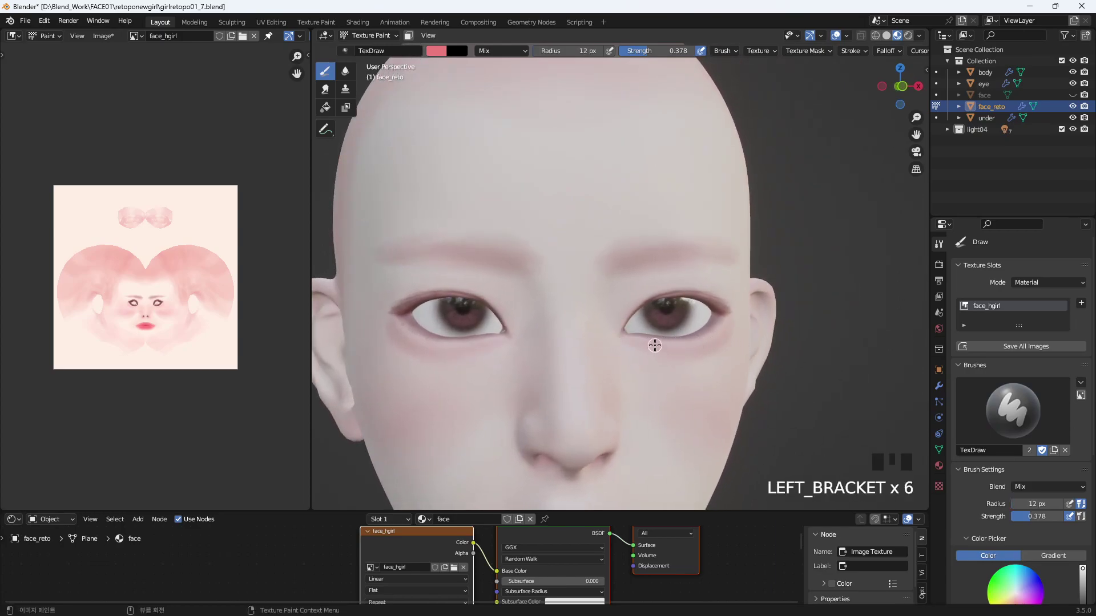
{"action": "key", "text": "bracketleft"}
{"action": "key", "text": "bracketleft"}
{"action": "key", "text": "bracketleft"}
{"action": "key", "text": "bracketleft"}
{"action": "left_click", "coordinate": [698, 350]}
{"action": "key", "text": "bracketleft"}
{"action": "key", "text": "bracketleft"}
{"action": "key", "text": "bracketleft"}
{"action": "left_click", "coordinate": [707, 349]}
- Enlarge the brush from 8 px and tint the skin at the outer corner of the eye
{"action": "middle_click_drag", "start_coordinate": [728, 328], "coordinate": [634, 325]}
{"action": "key", "text": "bracketright"}
{"action": "key", "text": "bracketright"}
{"action": "key", "text": "bracketright"}
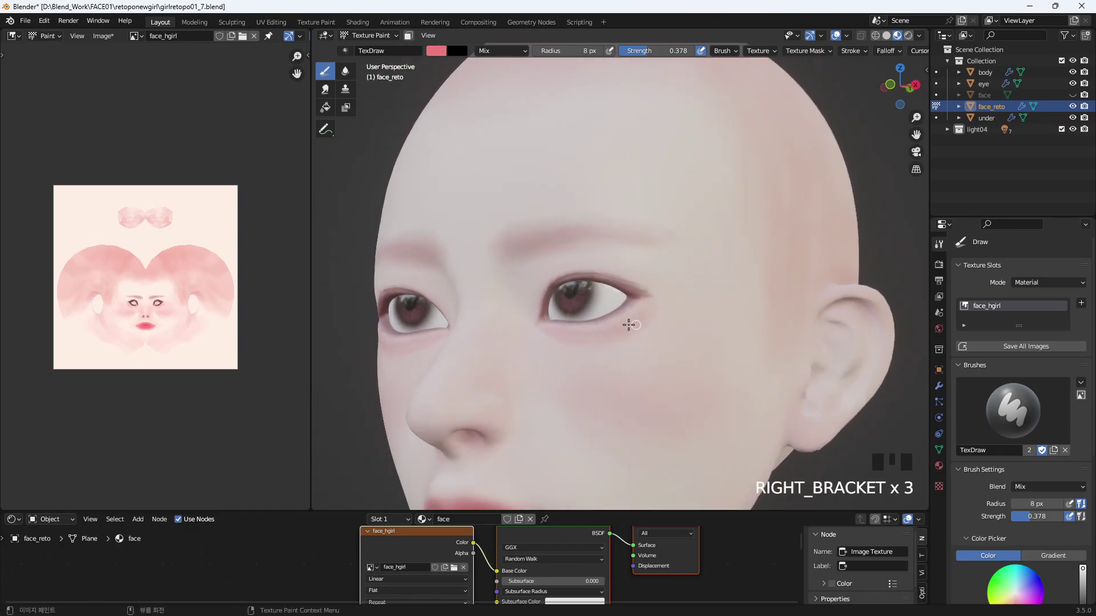
{"action": "key", "text": "bracketright"}
{"action": "key", "text": "bracketright"}
{"action": "key", "text": "bracketright"}
{"action": "key", "text": "bracketright"}
{"action": "left_click", "coordinate": [635, 298]}
- Enlarge the brush to 37 px and spread soft rose shading outward from the outer eye corner
{"action": "key", "text": "bracketright"}
{"action": "key", "text": "bracketright"}
{"action": "key", "text": "bracketright"}
{"action": "key", "text": "bracketright"}
{"action": "key", "text": "bracketright"}
{"action": "key", "text": "bracketright"}
{"action": "key", "text": "bracketright"}
{"action": "key", "text": "bracketright"}
{"action": "left_click", "coordinate": [655, 286]}
{"action": "left_click", "coordinate": [663, 289]}
{"action": "key", "text": "bracketright"}
{"action": "key", "text": "bracketright"}
{"action": "key", "text": "bracketright"}
{"action": "key", "text": "bracketright"}
{"action": "left_click", "coordinate": [666, 290]}
{"action": "left_click", "coordinate": [679, 287]}
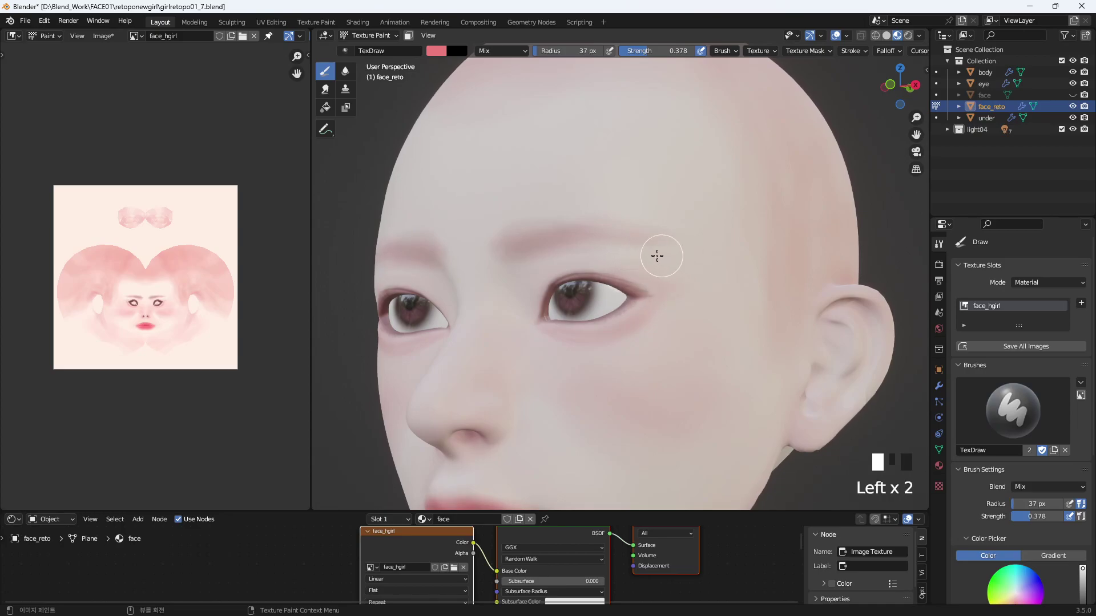
- Reduce the brush to 26 px and dab rose near the inner corner of the eye
{"action": "middle_click_drag", "start_coordinate": [682, 244], "coordinate": [731, 262]}
{"action": "key", "text": "bracketleft"}
{"action": "key", "text": "bracketleft"}
{"action": "key", "text": "bracketleft"}
{"action": "left_click", "coordinate": [613, 339]}
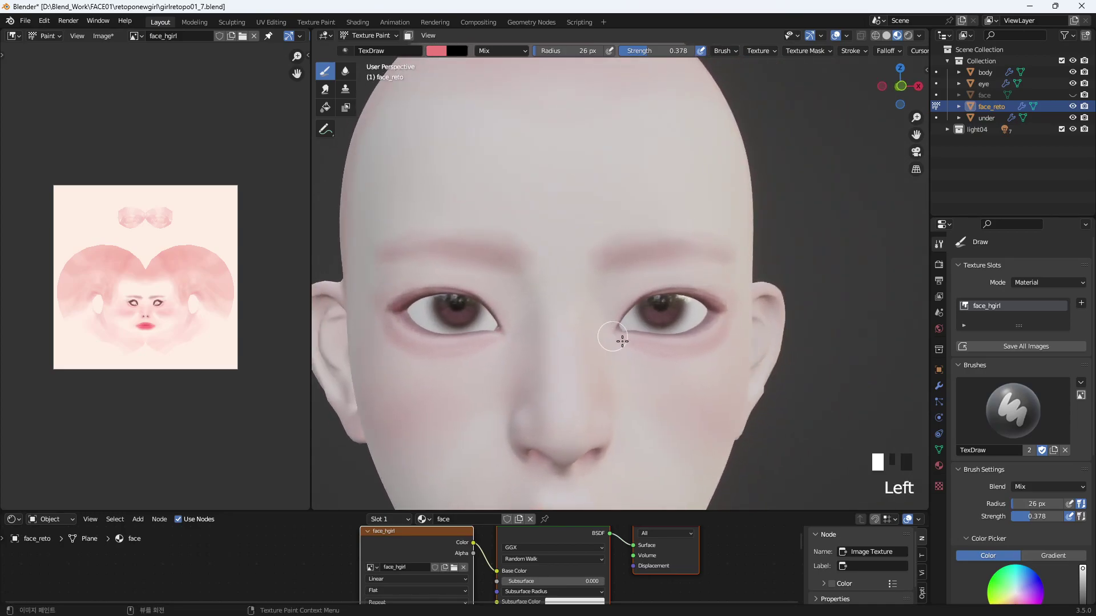
- Undo the recent rose strokes painted around the eye
{"action": "mouse_move", "coordinate": [678, 359]}
{"action": "middle_mouse_down"}
{"action": "mouse_move", "coordinate": [670, 367]}
{"action": "mouse_move", "coordinate": [679, 356]}
{"action": "middle_mouse_up"}
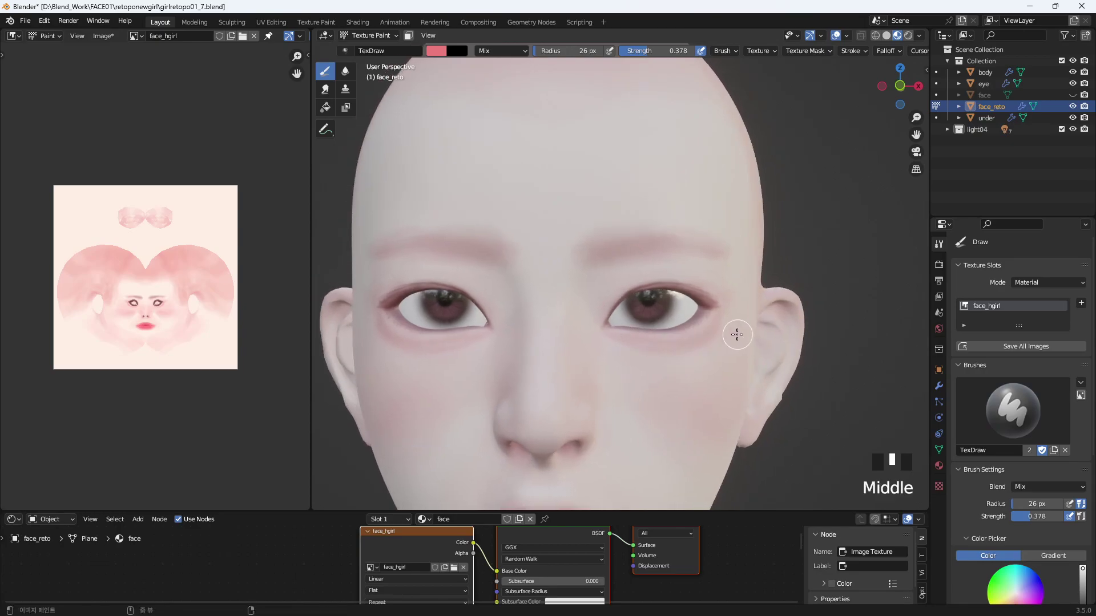
{"action": "key", "text": "ctrl+z"}
{"action": "key", "text": "ctrl+z"}
{"action": "key", "text": "ctrl+z"}
{"action": "key", "text": "ctrl+z"}
{"action": "key", "text": "ctrl+z"}
{"action": "key", "text": "ctrl+z"}
{"action": "key", "text": "ctrl+z"}
{"action": "key", "text": "ctrl+z"}
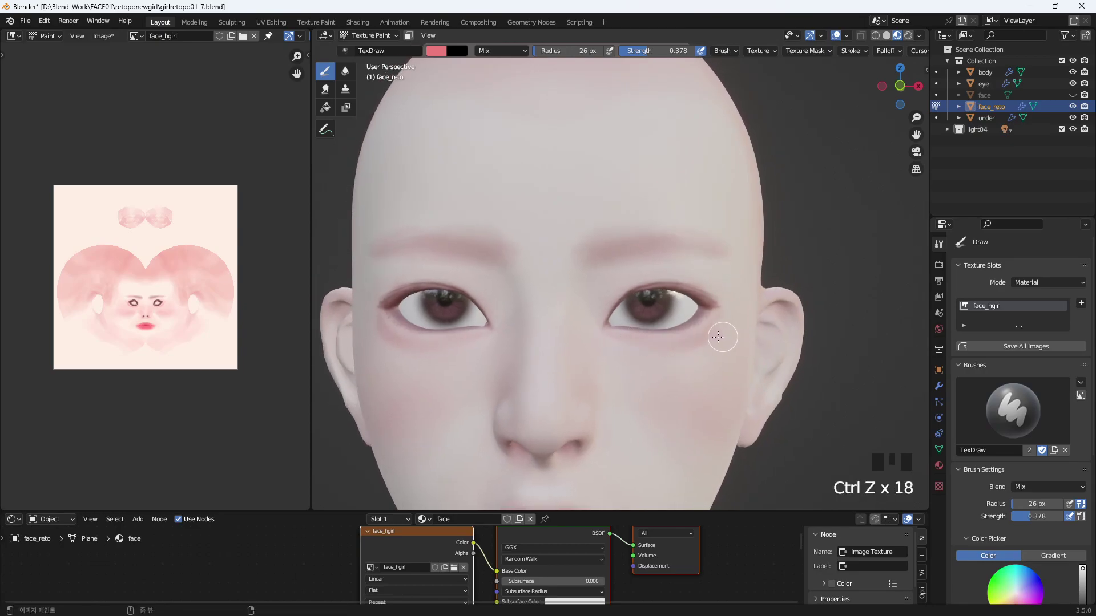
- Tint the outer eye corner with the 26 px brush, and shade beneath the lower eyelid with a smaller one
{"action": "left_click", "coordinate": [712, 325]}
{"action": "left_click", "coordinate": [730, 299]}
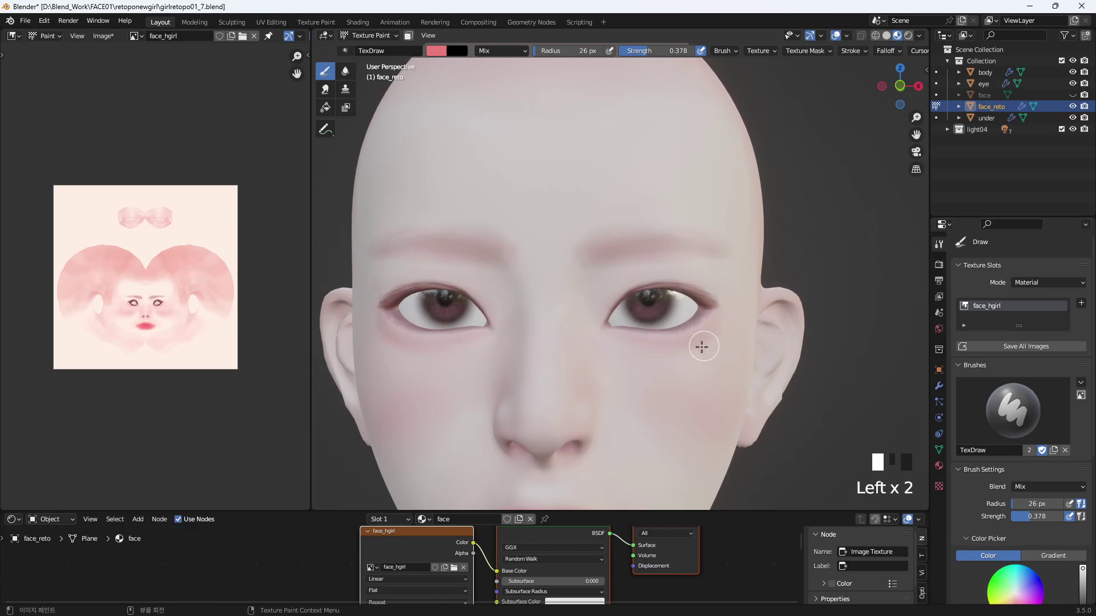
{"action": "key", "text": "bracketleft"}
{"action": "key", "text": "bracketleft"}
{"action": "key", "text": "bracketleft"}
{"action": "key", "text": "bracketleft"}
{"action": "key", "text": "bracketleft"}
{"action": "key", "text": "bracketleft"}
{"action": "left_click", "coordinate": [673, 347]}
{"action": "key", "text": "bracketleft"}
{"action": "key", "text": "bracketleft"}
{"action": "key", "text": "bracketleft"}
{"action": "left_click", "coordinate": [688, 340]}
- Enlarge the brush to 50 px and add soft rose shading beside the inner eye corner
{"action": "key", "text": "bracketright"}
{"action": "key", "text": "bracketright"}
{"action": "key", "text": "bracketright"}
{"action": "key", "text": "bracketright"}
{"action": "key", "text": "bracketright"}
{"action": "key", "text": "bracketright"}
{"action": "key", "text": "bracketright"}
{"action": "key", "text": "bracketright"}
{"action": "key", "text": "bracketright"}
{"action": "key", "text": "bracketright"}
{"action": "key", "text": "bracketright"}
{"action": "key", "text": "bracketright"}
{"action": "key", "text": "bracketright"}
{"action": "key", "text": "bracketright"}
{"action": "key", "text": "bracketright"}
{"action": "key", "text": "bracketright"}
{"action": "key", "text": "bracketright"}
{"action": "key", "text": "bracketright"}
{"action": "key", "text": "bracketright"}
{"action": "key", "text": "bracketright"}
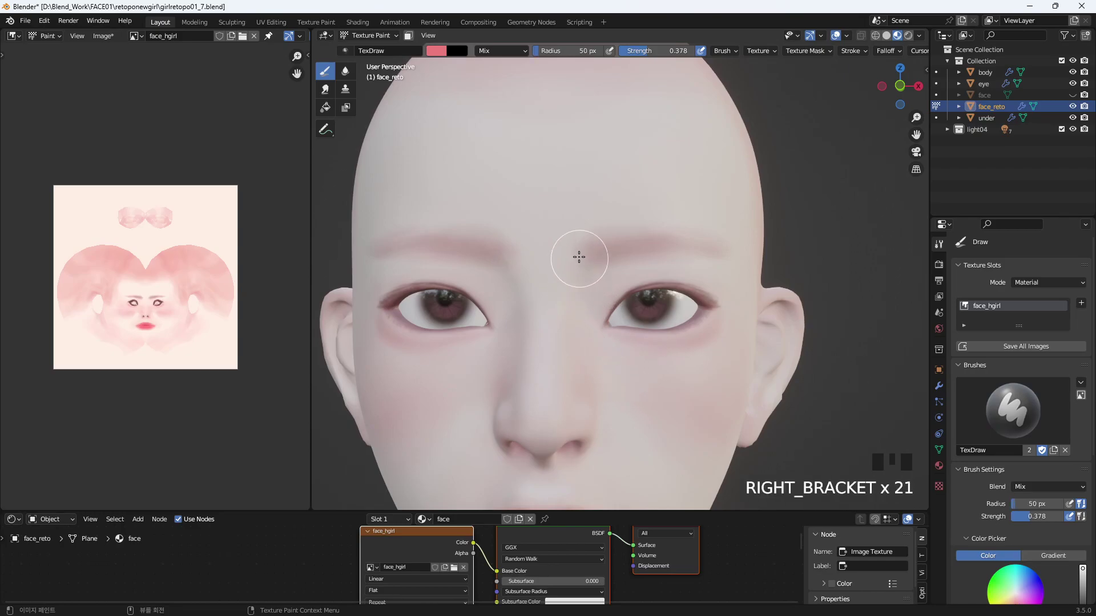
{"action": "left_click", "coordinate": [612, 314]}
- Set the brush to 32 px with the palette's pale skin colour and fade the brows' outer ends in front view
{"action": "key", "text": "bracketleft"}
{"action": "key", "text": "bracketleft"}
{"action": "key", "text": "bracketleft"}
{"action": "key", "text": "bracketleft"}
{"action": "key", "text": "bracketleft"}
{"action": "key", "text": "bracketleft"}
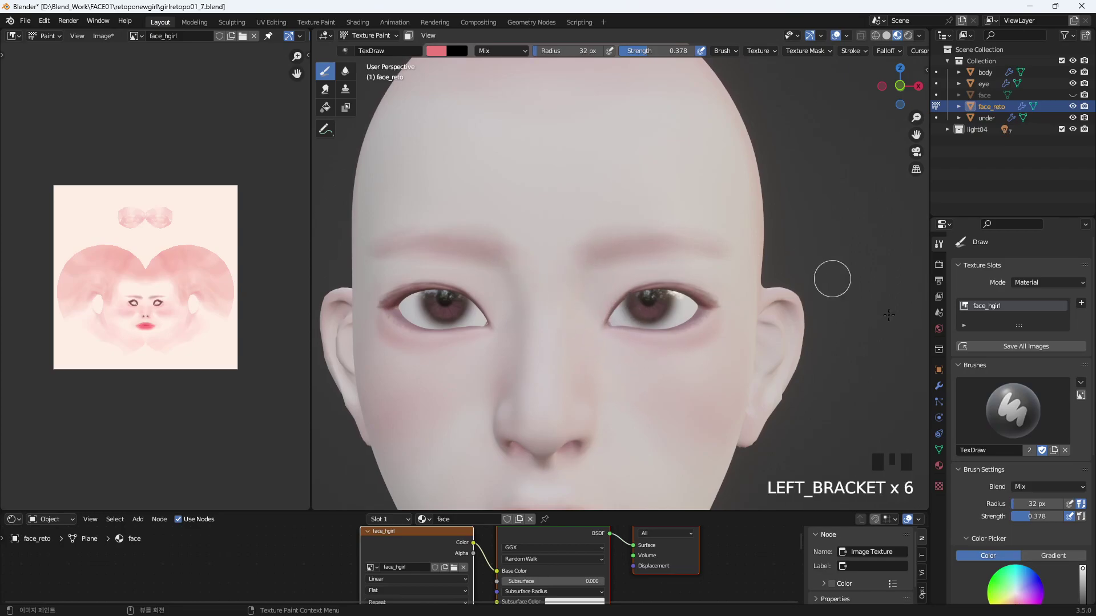
{"action": "left_click", "coordinate": [939, 254]}
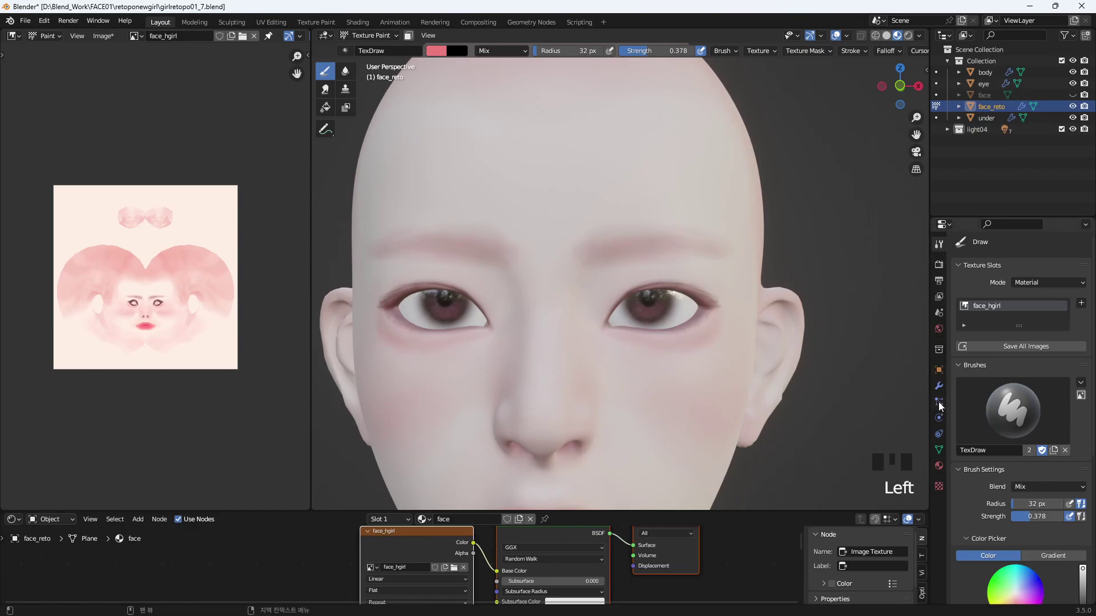
{"action": "key", "text": "KP_1"}
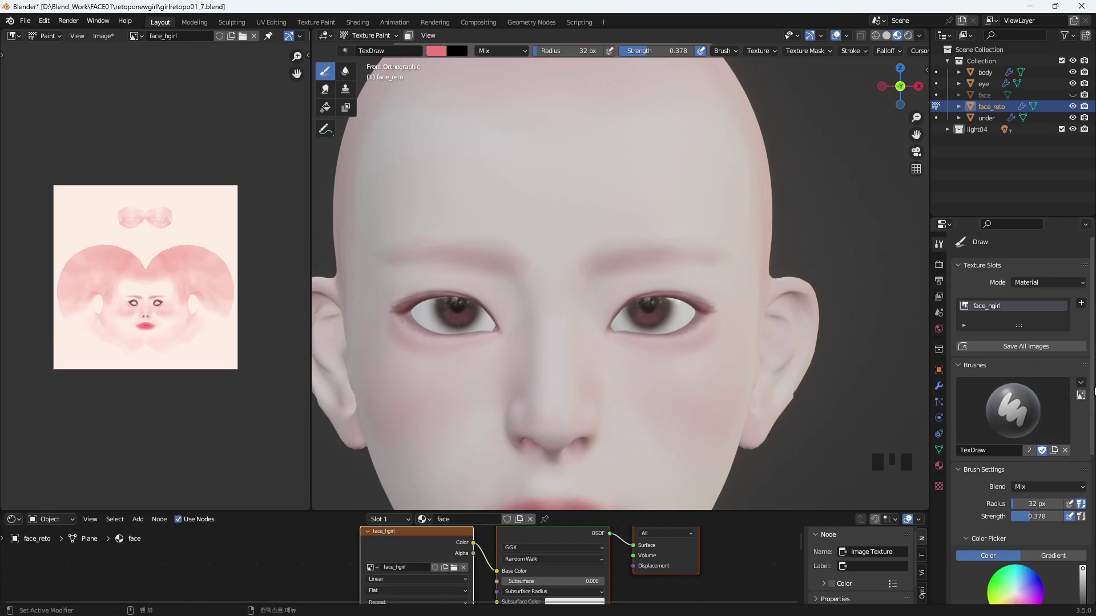
{"action": "left_click_drag", "start_coordinate": [1093, 458], "coordinate": [1078, 546]}
{"action": "left_click", "coordinate": [974, 464]}
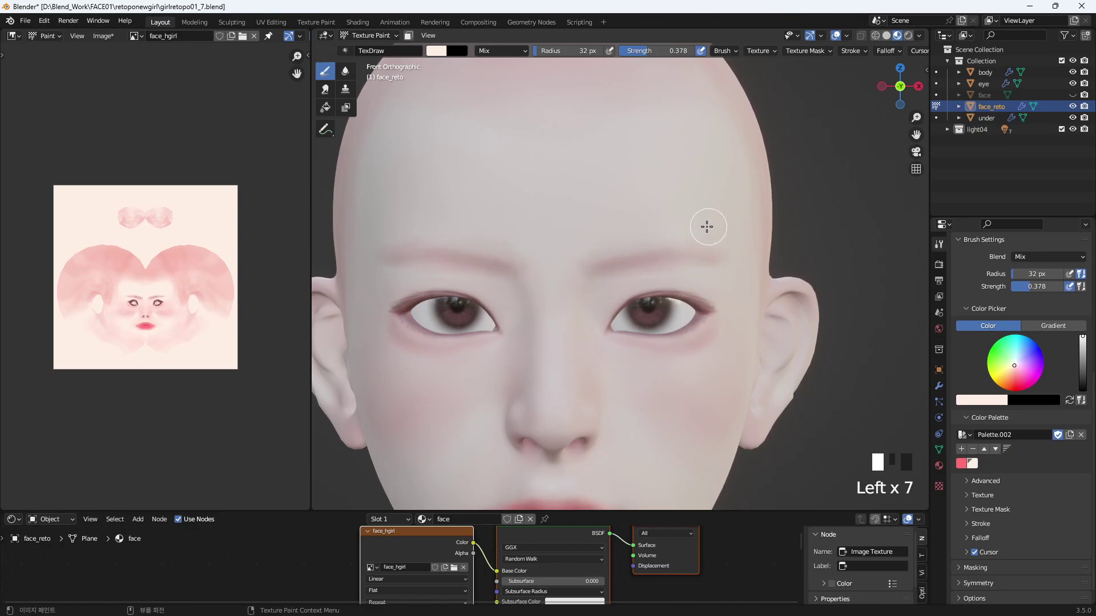
{"action": "left_click_drag", "start_coordinate": [735, 244], "coordinate": [697, 256]}
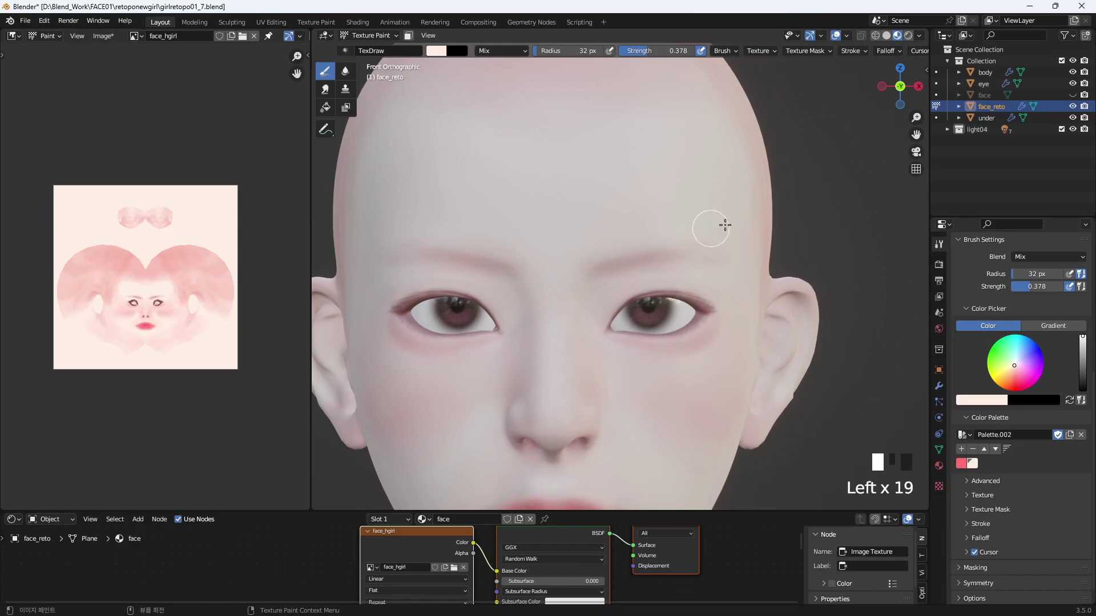
{"action": "key", "text": "bracketleft"}
{"action": "key", "text": "bracketleft"}
{"action": "key", "text": "bracketleft"}
- Change the brush colour to light salmon pink, set its radius to 34 px and tint the side of the nose bridge
{"action": "scroll", "coordinate": [704, 364], "scroll_direction": "down", "scroll_amount": 2}
{"action": "key", "text": "bracketright"}
{"action": "key", "text": "bracketright"}
{"action": "key", "text": "bracketright"}
{"action": "key", "text": "bracketright"}
{"action": "key", "text": "bracketright"}
{"action": "key", "text": "bracketright"}
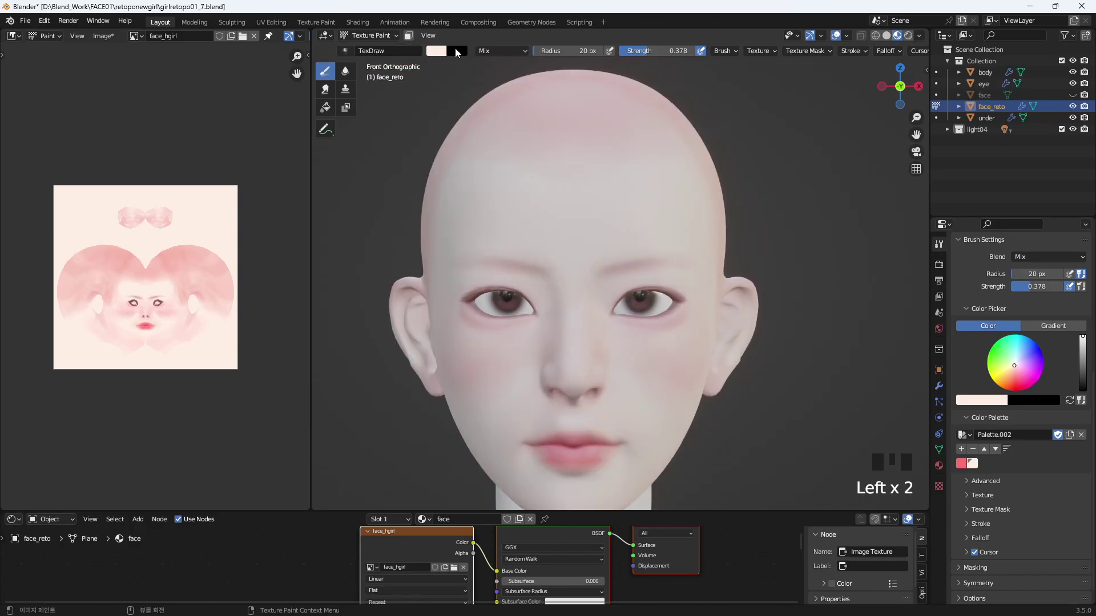
{"action": "left_click", "coordinate": [436, 51]}
{"action": "left_click", "coordinate": [482, 113]}
{"action": "key", "text": "bracketright"}
{"action": "key", "text": "bracketright"}
{"action": "key", "text": "bracketright"}
{"action": "key", "text": "bracketright"}
{"action": "key", "text": "bracketright"}
{"action": "key", "text": "bracketright"}
{"action": "key", "text": "bracketright"}
{"action": "left_click_drag", "start_coordinate": [595, 291], "coordinate": [582, 317]}
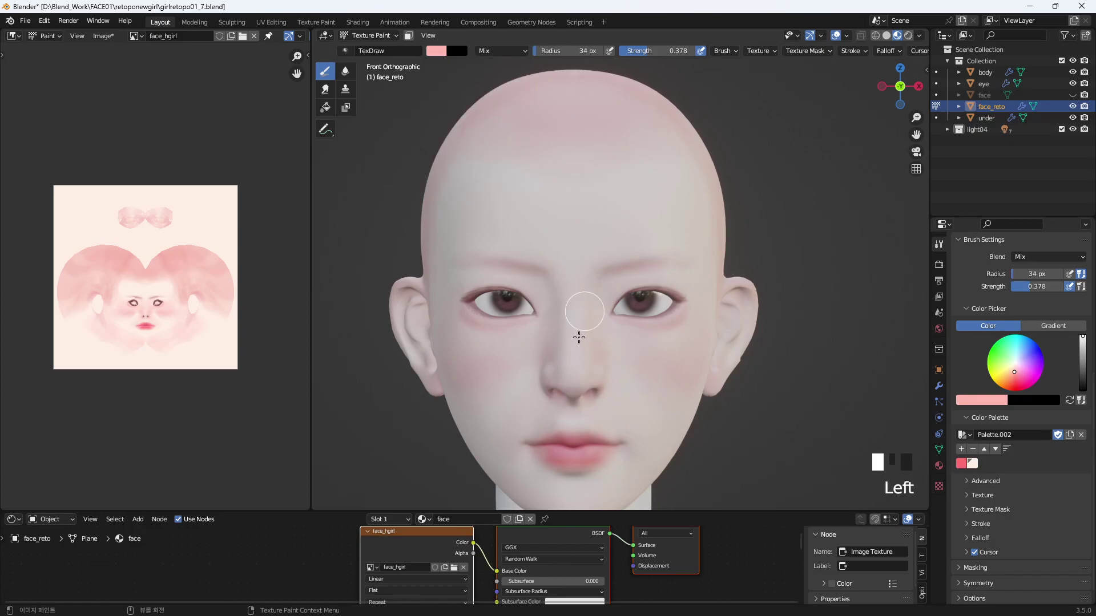
- Brush light salmon blush onto the outer cheek, enlarging the brush for broad strokes down the side of the face
{"action": "left_click_drag", "start_coordinate": [704, 360], "coordinate": [691, 372]}
{"action": "left_click_drag", "start_coordinate": [672, 381], "coordinate": [699, 419]}
{"action": "middle_click_drag", "start_coordinate": [749, 373], "coordinate": [709, 350]}
{"action": "key", "text": "bracketright"}
{"action": "key", "text": "bracketright"}
{"action": "key", "text": "bracketright"}
{"action": "key", "text": "bracketright"}
{"action": "key", "text": "bracketright"}
{"action": "left_click_drag", "start_coordinate": [723, 300], "coordinate": [687, 424]}
{"action": "left_click_drag", "start_coordinate": [734, 362], "coordinate": [734, 386]}
- Extend the salmon blush over the temple and from beside the eye down the cheek, and reduce the brush to 35 px
{"action": "middle_click_drag", "start_coordinate": [767, 349], "coordinate": [758, 395]}
{"action": "left_click_drag", "start_coordinate": [727, 298], "coordinate": [706, 372]}
{"action": "left_click_drag", "start_coordinate": [674, 157], "coordinate": [690, 244]}
{"action": "mouse_move", "coordinate": [705, 274]}
{"action": "left_mouse_down"}
{"action": "mouse_move", "coordinate": [720, 311]}
{"action": "mouse_move", "coordinate": [711, 346]}
{"action": "left_mouse_up"}
{"action": "middle_click_drag", "start_coordinate": [728, 338], "coordinate": [770, 287]}
{"action": "left_click_drag", "start_coordinate": [736, 313], "coordinate": [693, 378]}
{"action": "left_click_drag", "start_coordinate": [693, 378], "coordinate": [676, 420]}
{"action": "key", "text": "bracketleft"}
{"action": "key", "text": "bracketleft"}
{"action": "key", "text": "bracketleft"}
{"action": "key", "text": "bracketleft"}
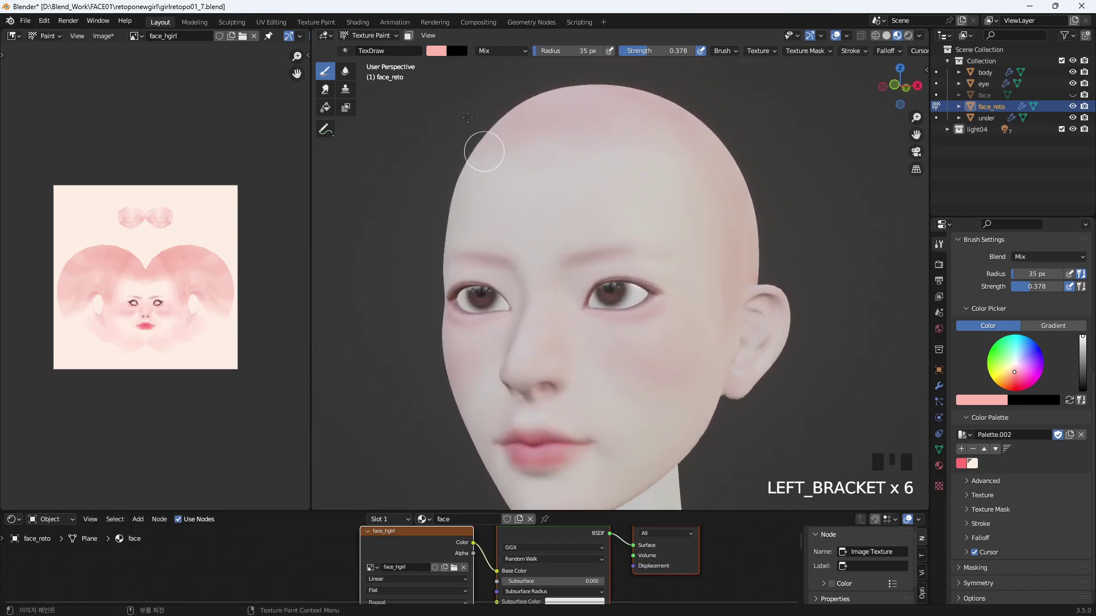
- Change the brush colour to deep red, reduce its radius to 2 px and paint along the parting line between the lips
{"action": "left_click", "coordinate": [437, 51]}
{"action": "left_click", "coordinate": [472, 136]}
{"action": "middle_click_drag", "start_coordinate": [537, 240], "coordinate": [580, 281]}
{"action": "key", "text": "bracketleft"}
{"action": "key", "text": "bracketleft"}
{"action": "key", "text": "bracketleft"}
{"action": "key", "text": "bracketleft"}
{"action": "key", "text": "bracketleft"}
{"action": "key", "text": "bracketleft"}
{"action": "key", "text": "bracketleft"}
{"action": "key", "text": "bracketleft"}
{"action": "key", "text": "bracketleft"}
{"action": "key", "text": "bracketleft"}
{"action": "key", "text": "bracketleft"}
{"action": "key", "text": "bracketleft"}
{"action": "key", "text": "bracketleft"}
{"action": "key", "text": "bracketleft"}
{"action": "key", "text": "bracketleft"}
{"action": "left_click_drag", "start_coordinate": [575, 409], "coordinate": [581, 408]}
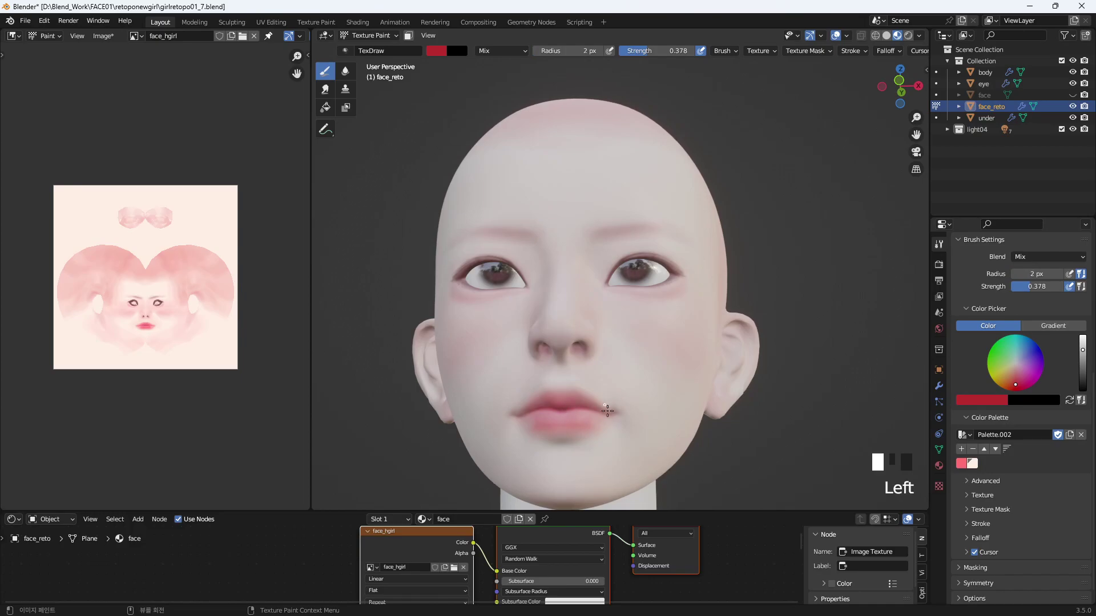
- Enlarge the brush to 5 px and deepen the red lip parting line out to the mouth corner
{"action": "middle_click_drag", "start_coordinate": [606, 408], "coordinate": [588, 443]}
{"action": "left_click", "coordinate": [592, 443]}
{"action": "key", "text": "bracketright"}
{"action": "key", "text": "bracketright"}
{"action": "key", "text": "bracketright"}
{"action": "left_click_drag", "start_coordinate": [592, 440], "coordinate": [613, 441]}
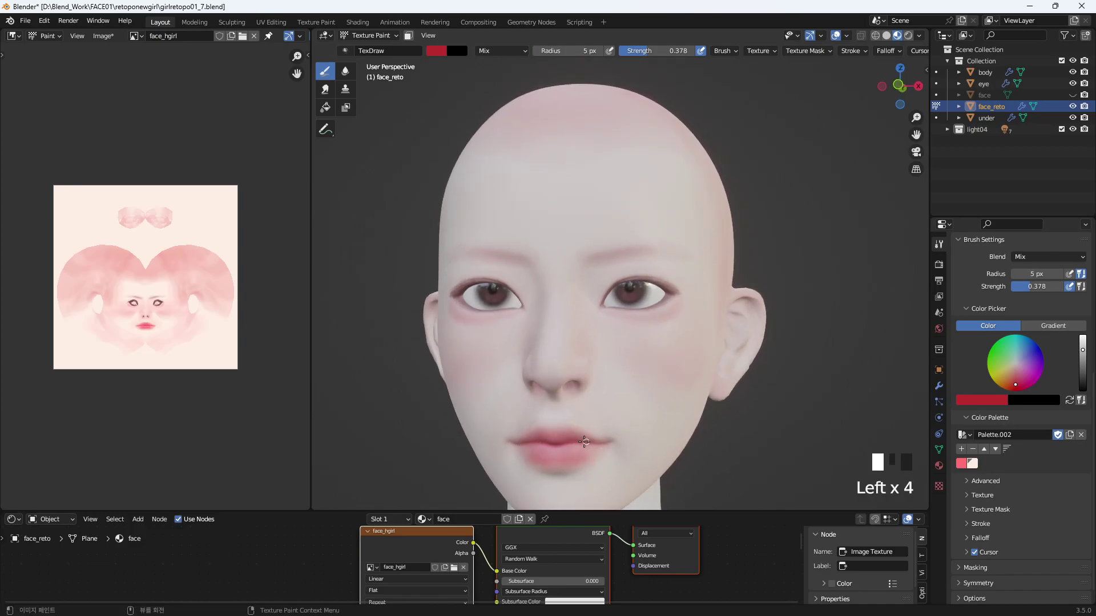
- Switch to front view and set the brush colour to a muted rose red with saturation 0.507 and value 0.807
{"action": "middle_click_drag", "start_coordinate": [617, 436], "coordinate": [675, 406]}
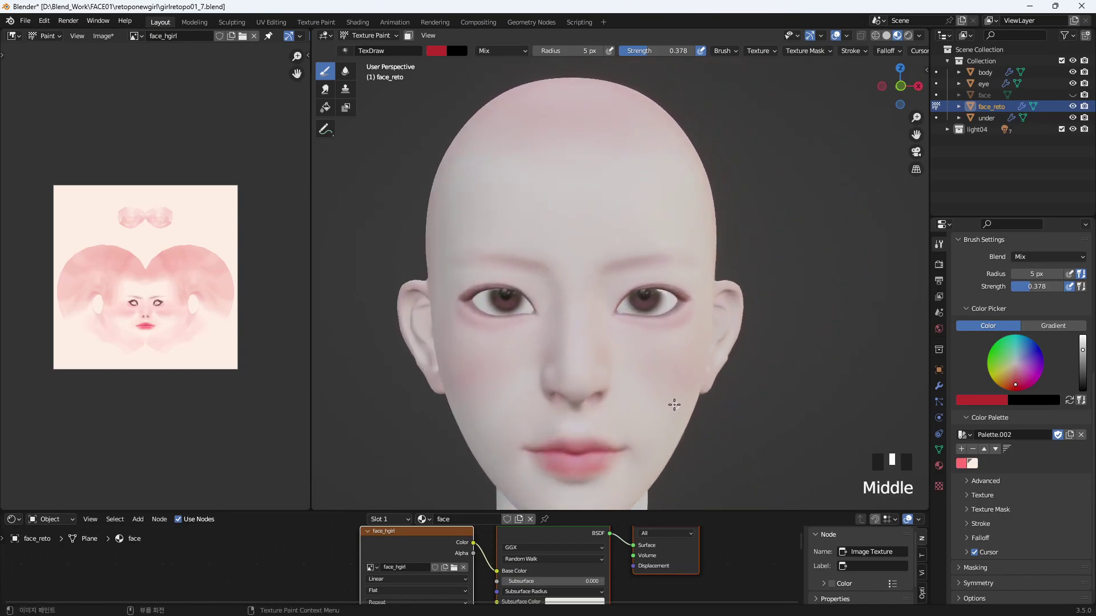
{"action": "key", "text": "KP_1"}
{"action": "middle_click_drag", "start_coordinate": [639, 286], "coordinate": [641, 337], "text": "shift"}
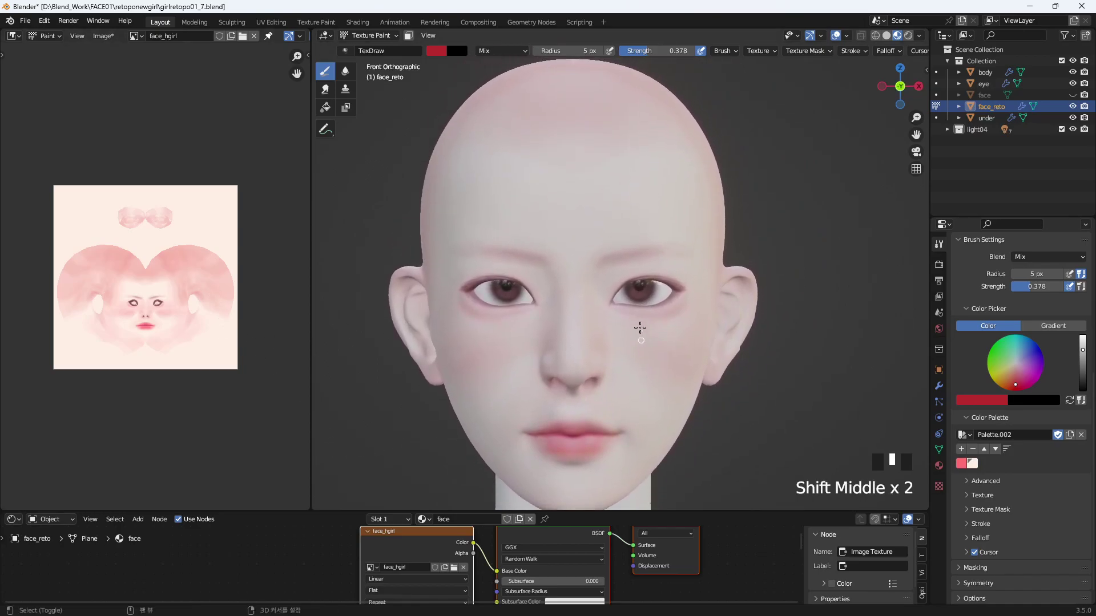
{"action": "left_click", "coordinate": [437, 51]}
{"action": "left_click_drag", "start_coordinate": [525, 73], "coordinate": [518, 63]}
{"action": "left_click_drag", "start_coordinate": [475, 116], "coordinate": [473, 125]}
{"action": "left_click", "coordinate": [525, 70]}
{"action": "left_click_drag", "start_coordinate": [525, 69], "coordinate": [524, 79]}
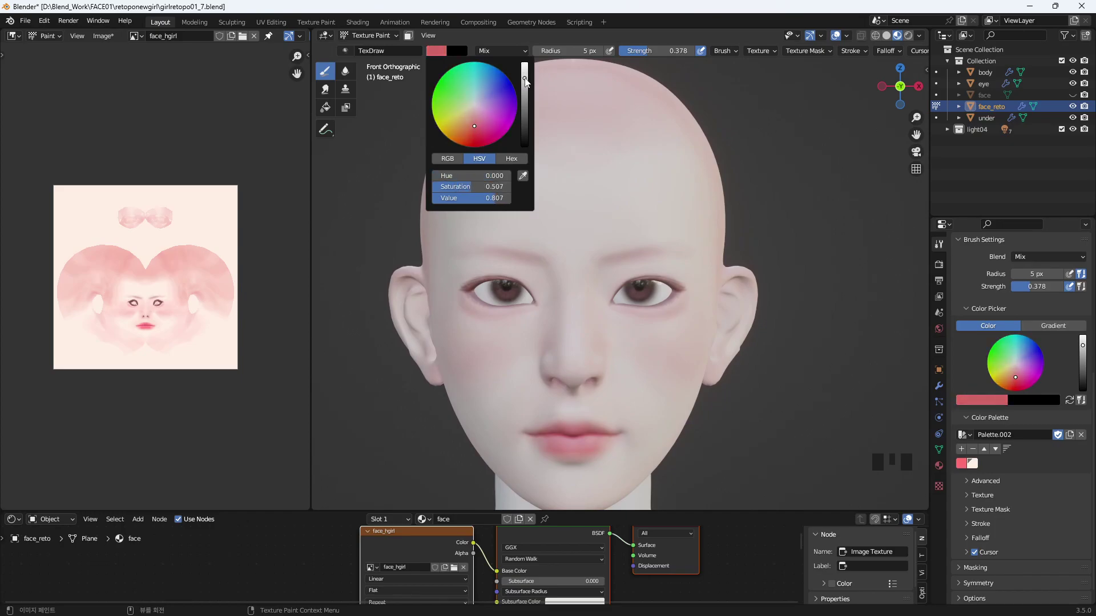